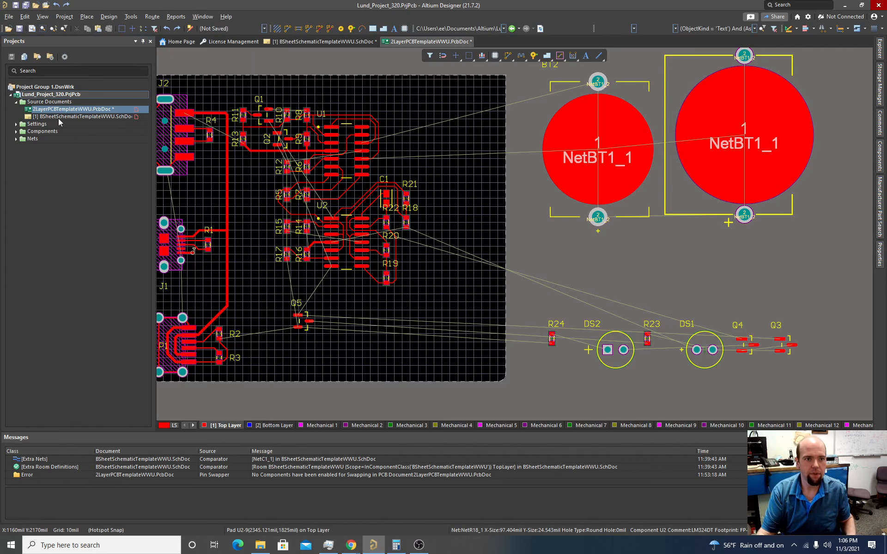
- Open the schematic and examine the LED driver circuit around Q3, Q4, Q5, DS1 and DS2
click(58, 117)
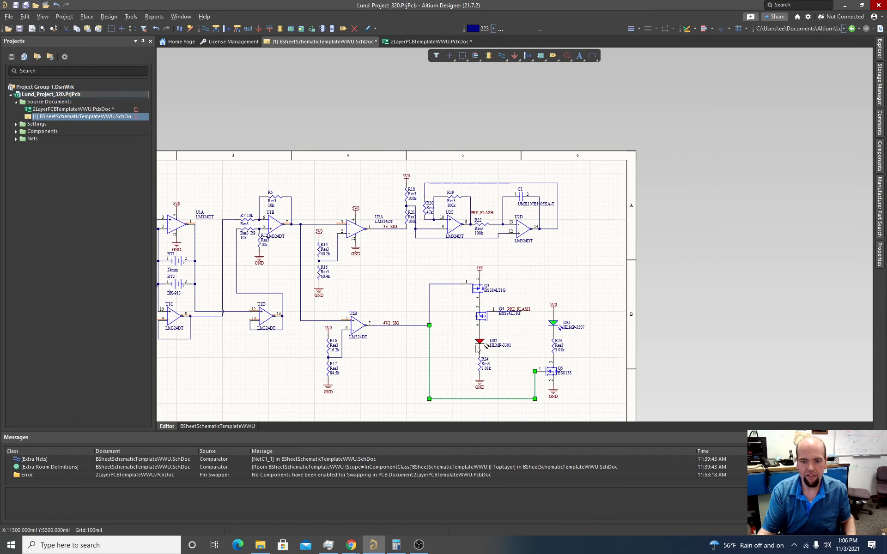
scroll(464, 363, down, 1)
ctrl+scroll(459, 356, down, 1)
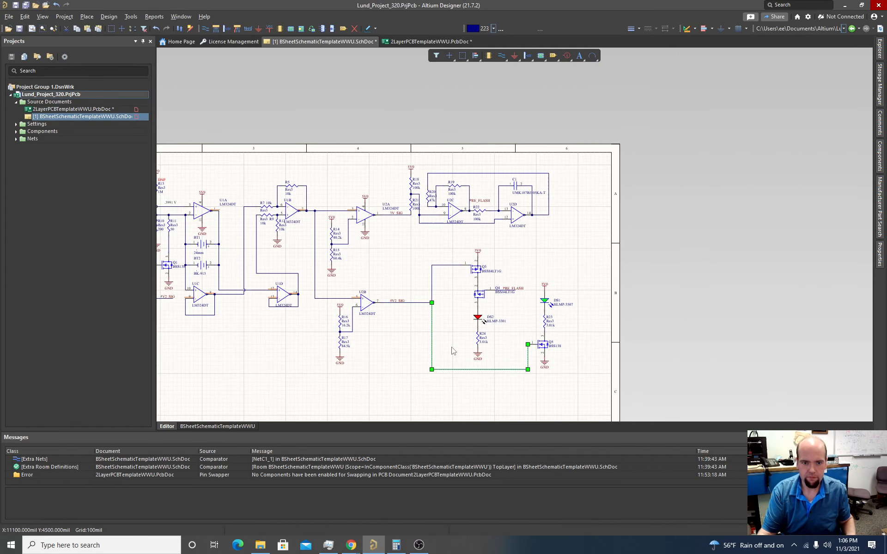
ctrl+scroll(450, 341, up, 2)
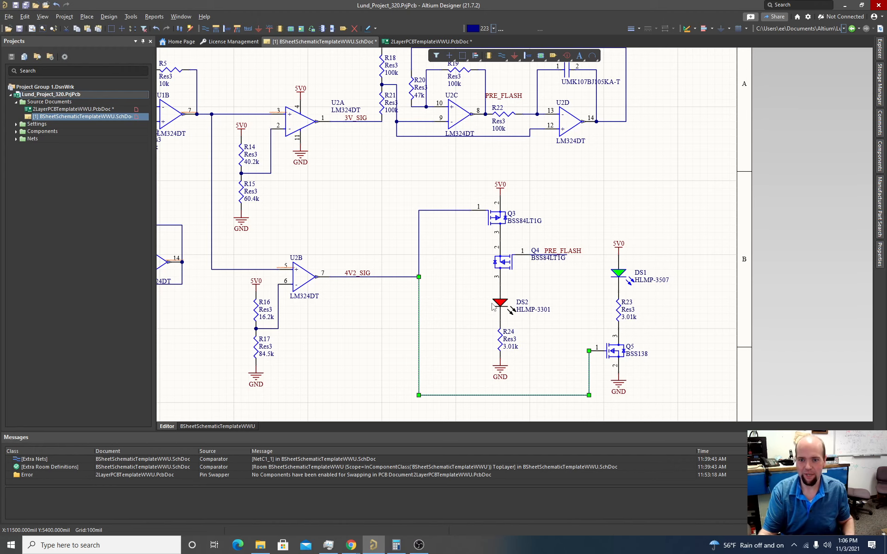
ctrl+scroll(495, 302, down, 2)
ctrl+scroll(495, 302, up, 2)
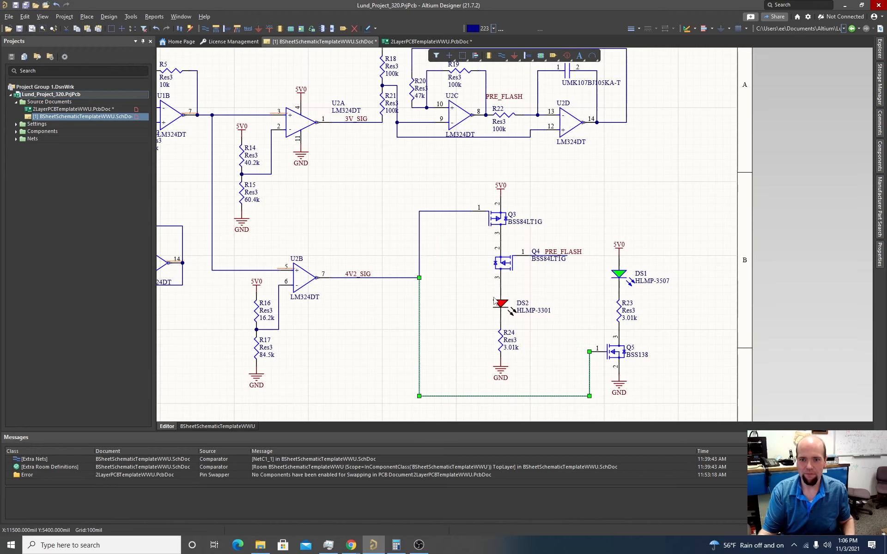
scroll(494, 301, down, 2)
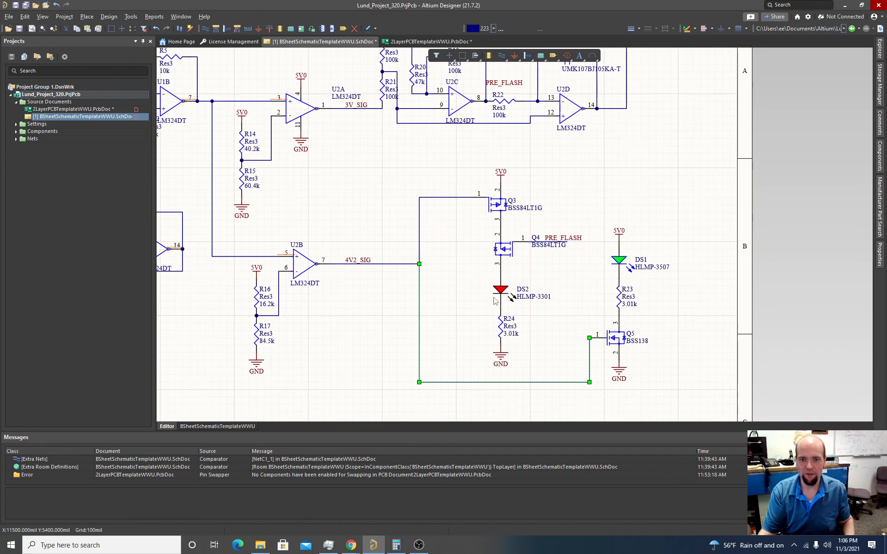
- Return to the PCB layout and examine the component placement and traces around J2, R13, Q1, Q2 and U1
click(97, 118)
click(99, 110)
ctrl+scroll(385, 246, down, 2)
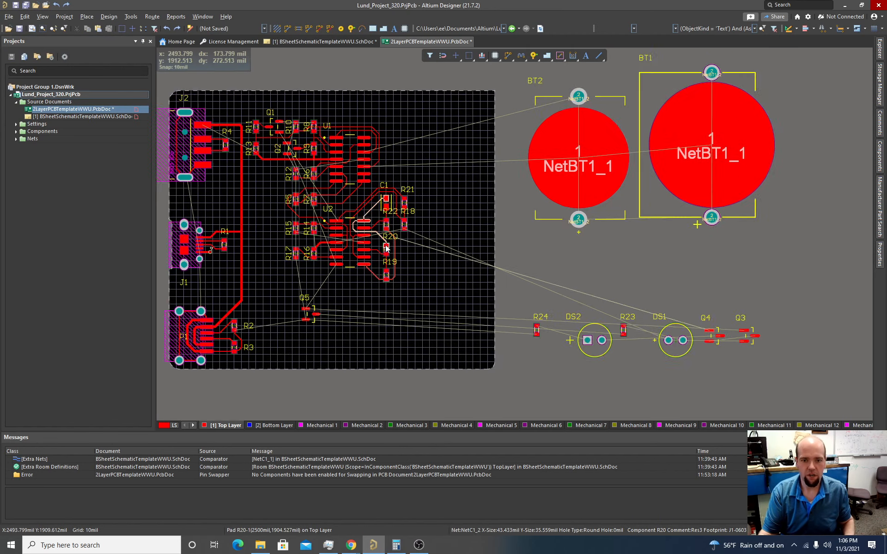
ctrl+scroll(362, 264, up, 2)
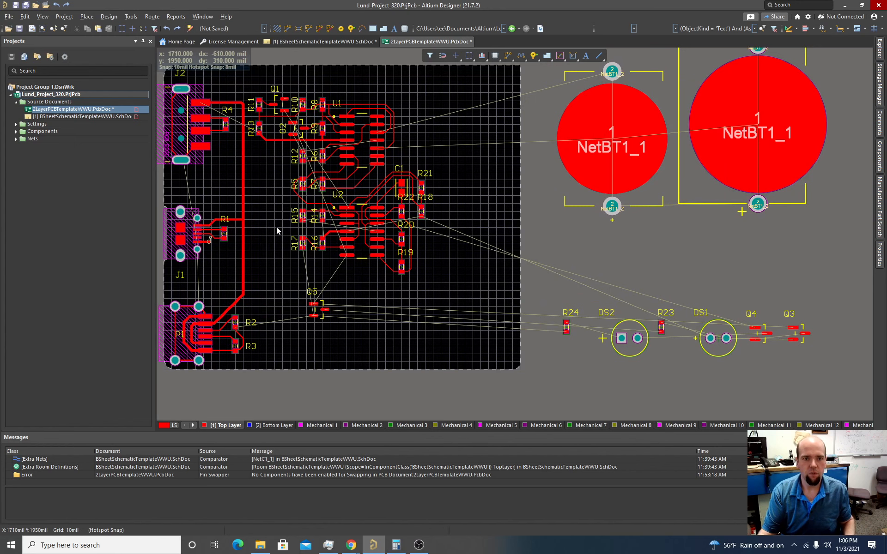
ctrl+scroll(267, 221, up, 4)
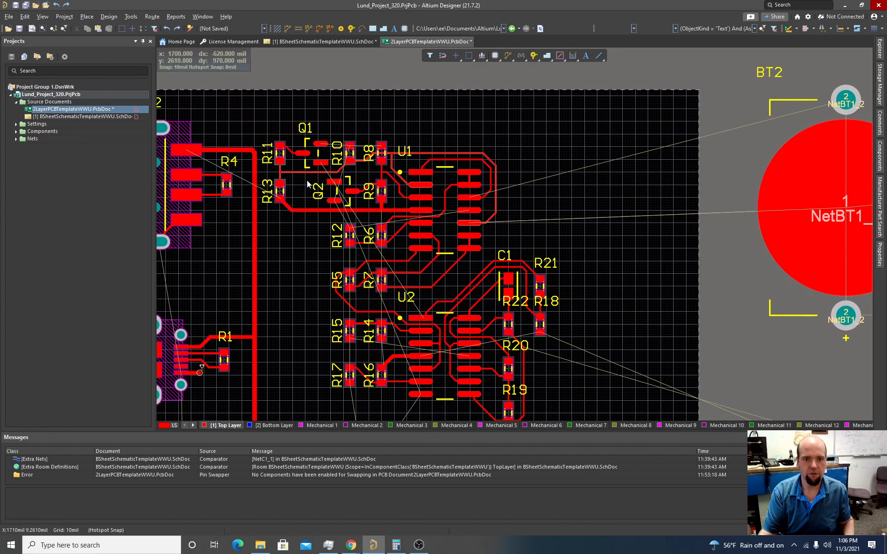
ctrl+scroll(303, 175, up, 2)
ctrl+scroll(319, 176, up, 3)
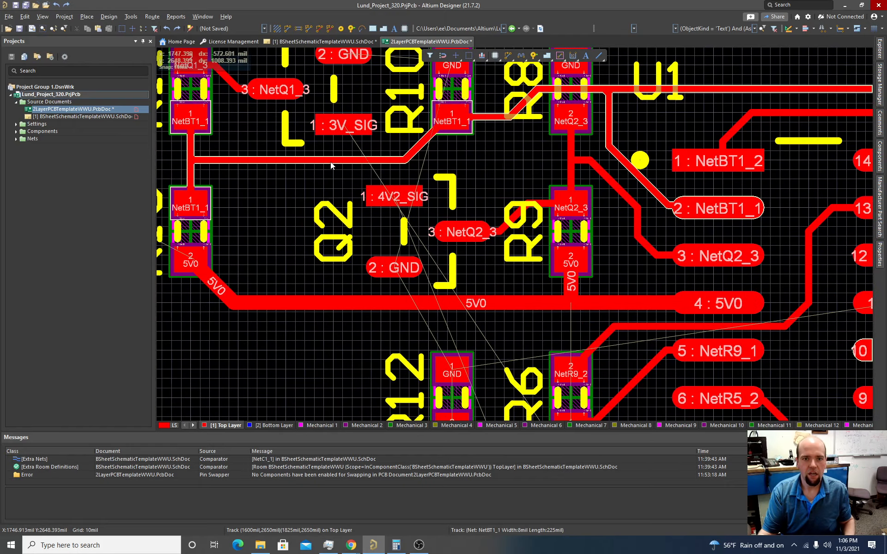
ctrl+scroll(307, 165, down, 4)
ctrl+scroll(306, 165, down, 1)
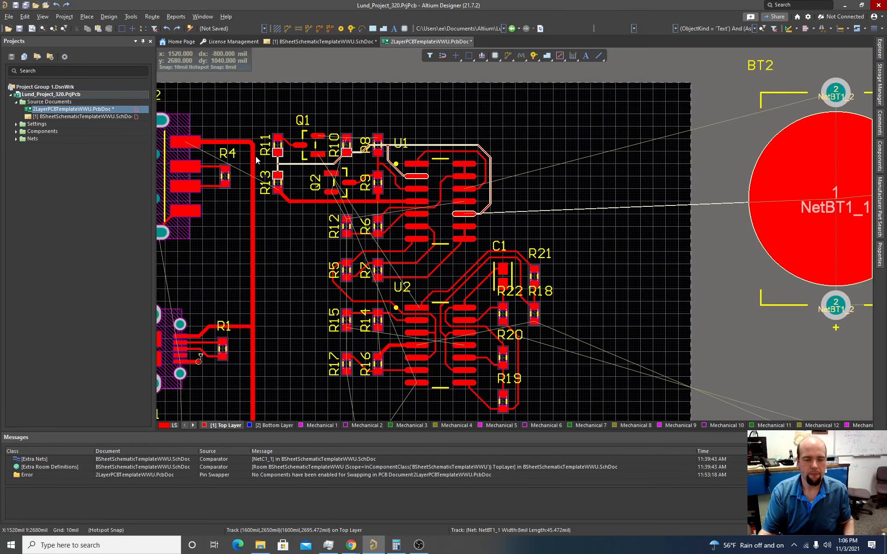
ctrl+scroll(280, 173, down, 2)
ctrl+scroll(280, 173, up, 4)
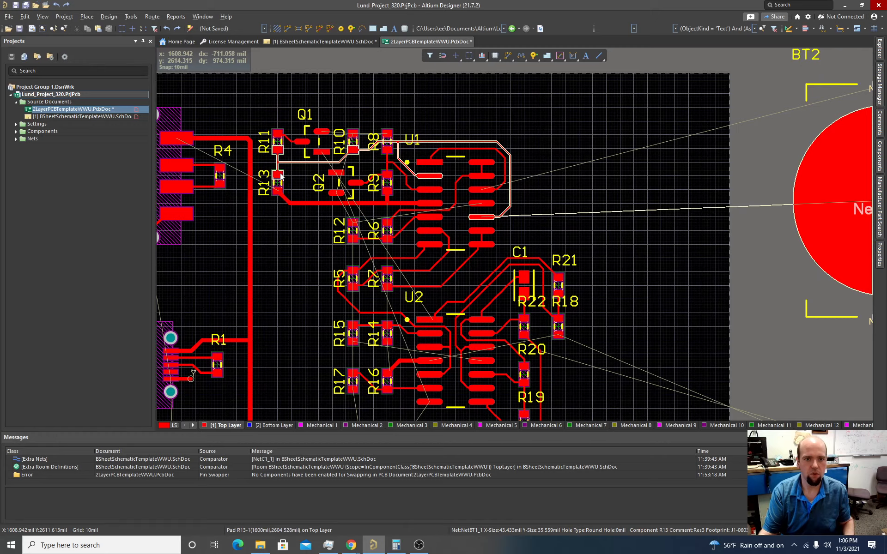
ctrl+scroll(280, 173, down, 4)
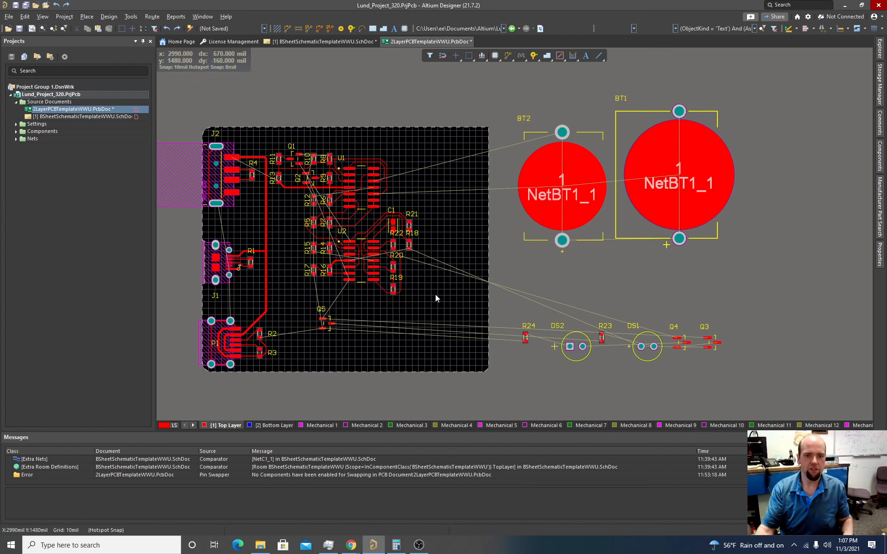
ctrl+scroll(278, 174, up, 2)
ctrl+scroll(284, 183, up, 1)
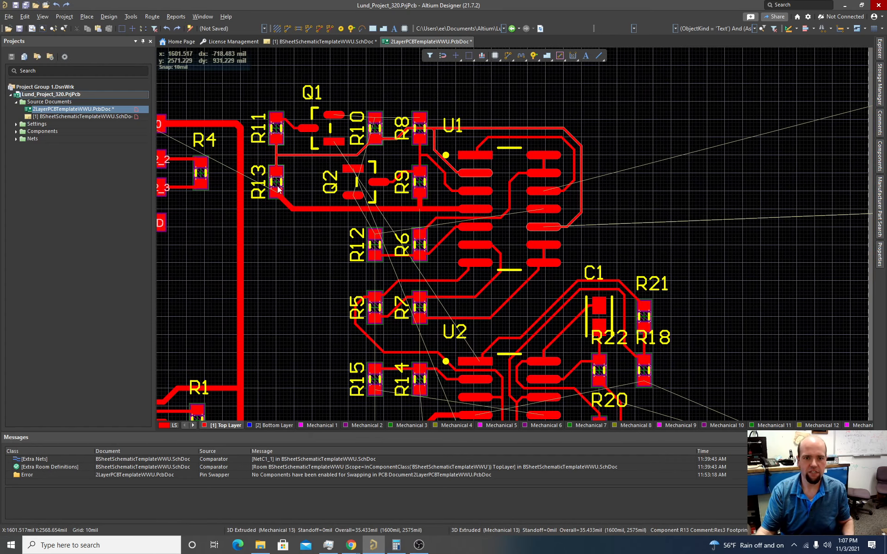
ctrl+scroll(278, 185, down, 3)
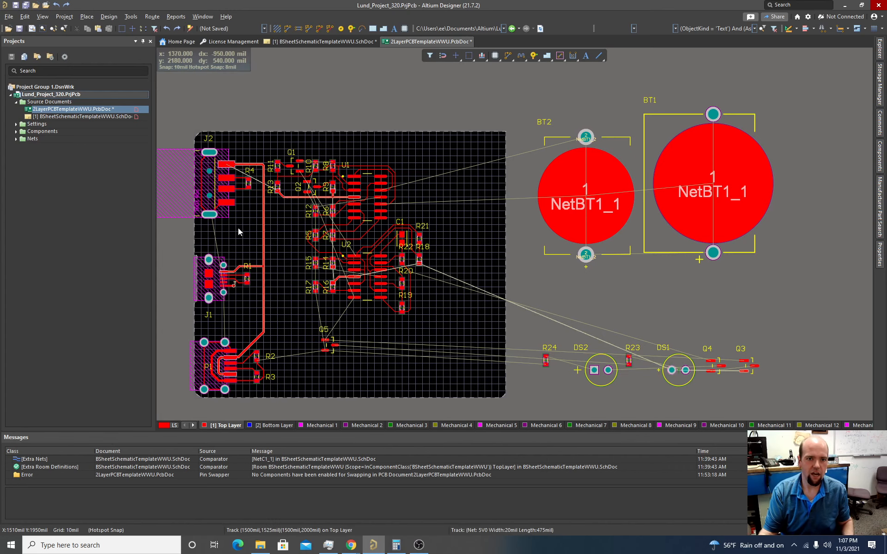
- Reshape the corner of the 5V0 trace leaving J2 pad 1 into a diagonal running to the vertical 5V0 trace
ctrl+scroll(246, 214, up, 2)
ctrl+scroll(245, 216, down, 1)
ctrl+scroll(248, 226, up, 3)
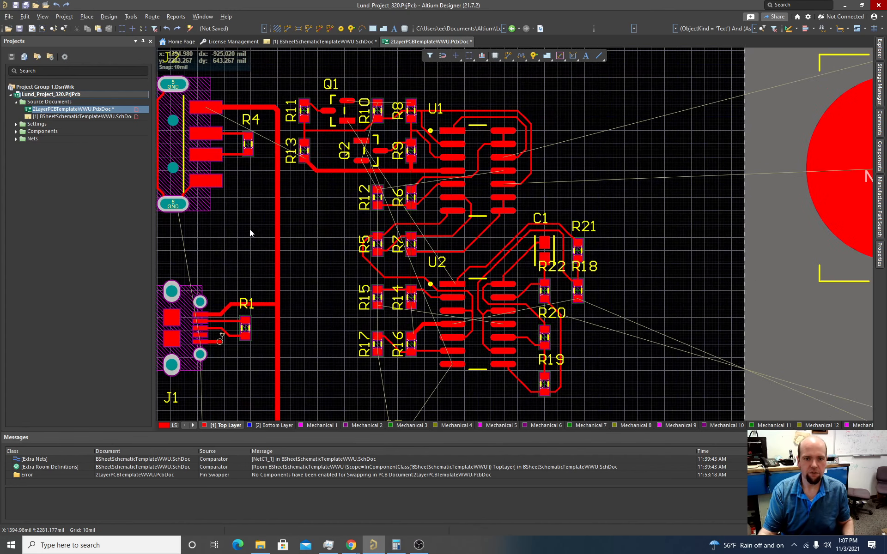
scroll(250, 238, up, 2)
ctrl+scroll(252, 254, down, 2)
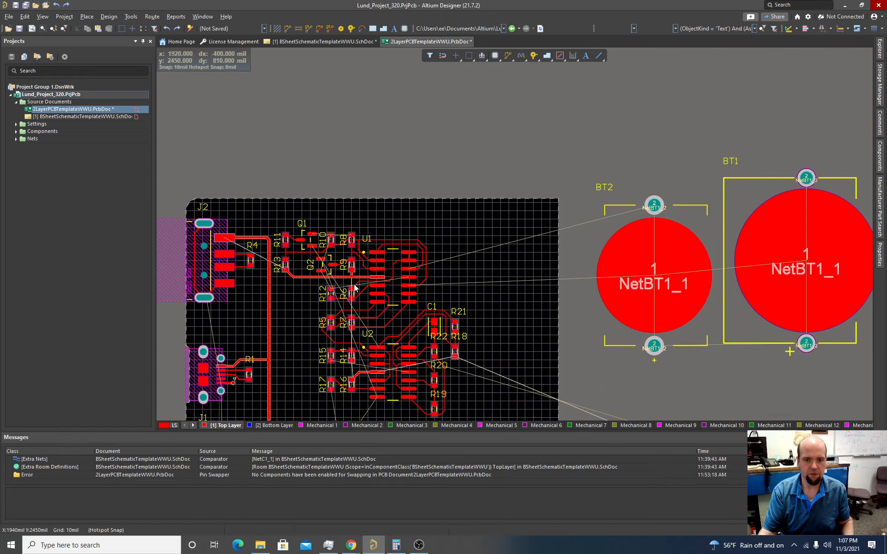
scroll(324, 272, down, 3)
scroll(243, 248, up, 3)
ctrl+scroll(258, 279, up, 3)
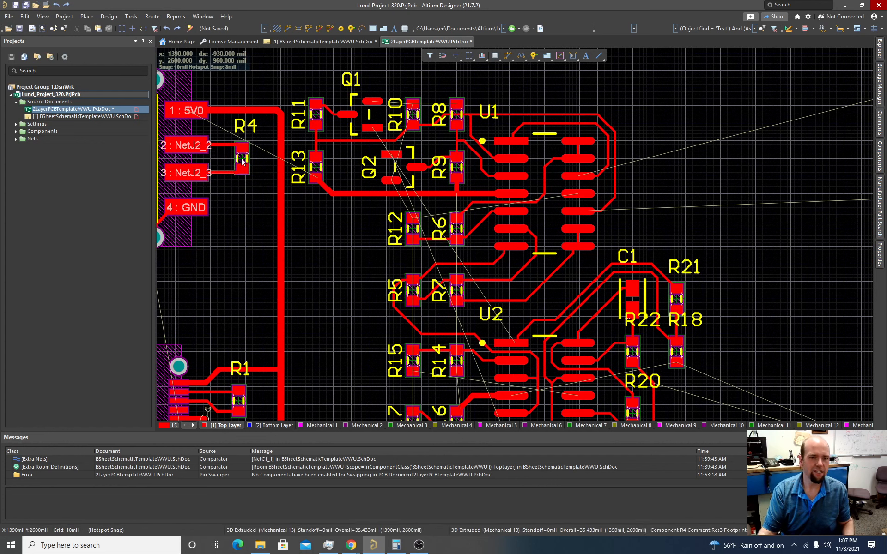
click(281, 111)
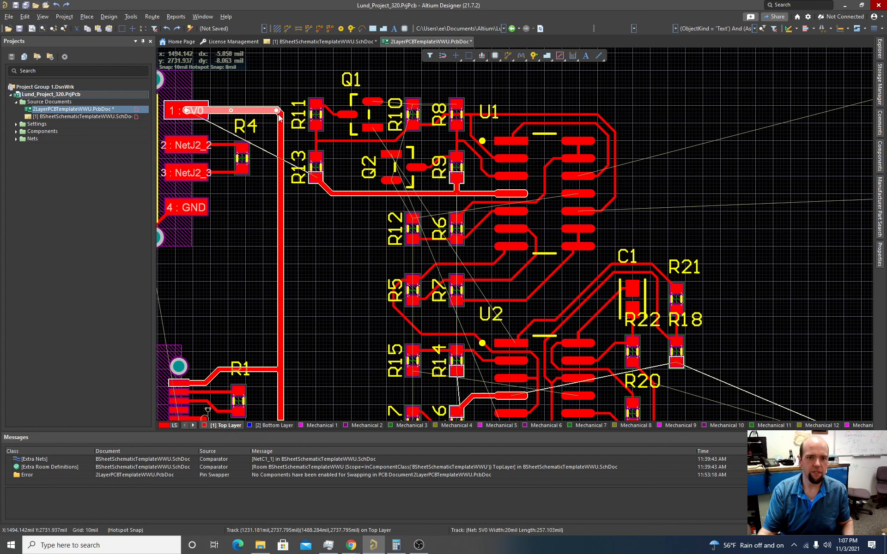
drag(279, 113, 262, 138)
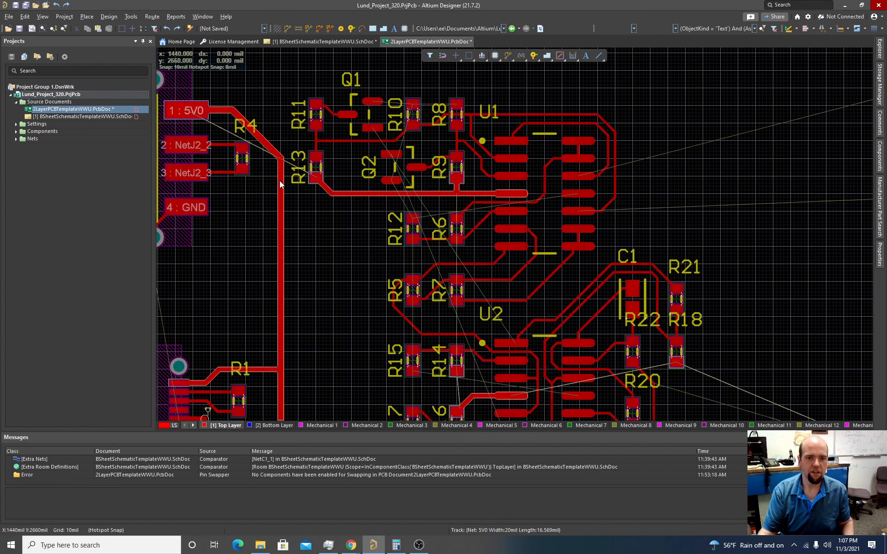
- Select the circuit block around Q1, Q2, U1 and U2, set the snap grid to 25 mil, and move the block 125 mil left and 125 mil up
ctrl+scroll(312, 207, down, 4)
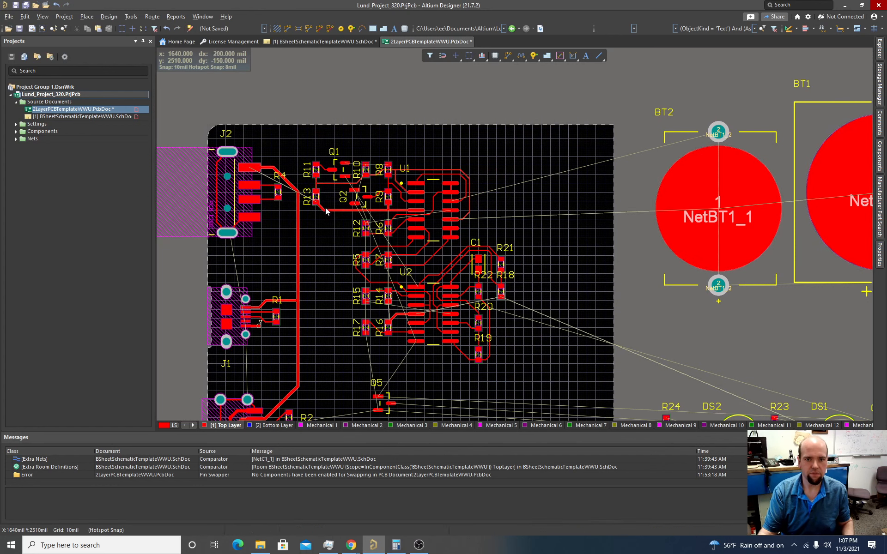
drag(304, 140, 504, 363)
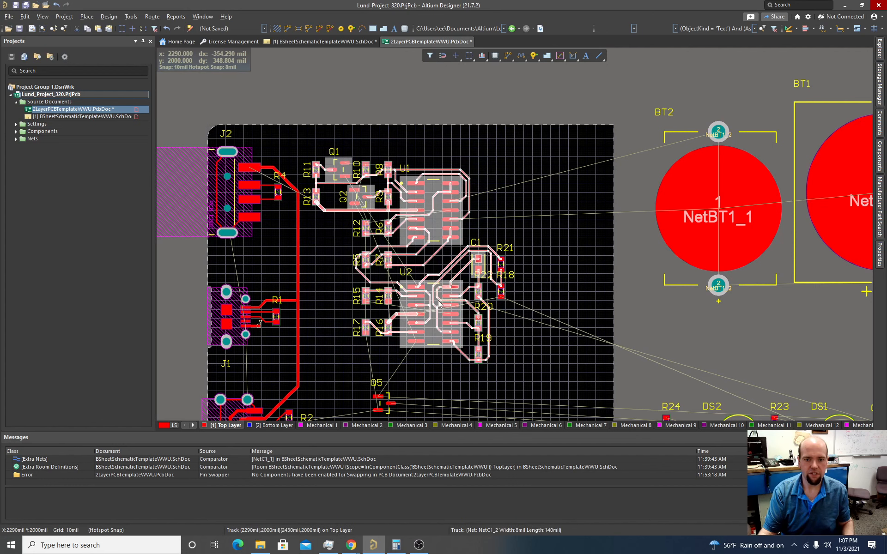
key(g)
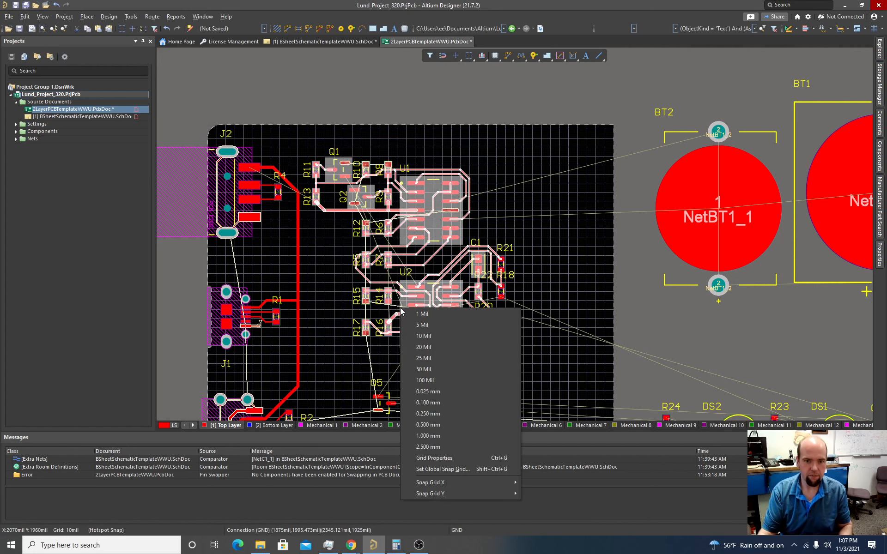
click(423, 358)
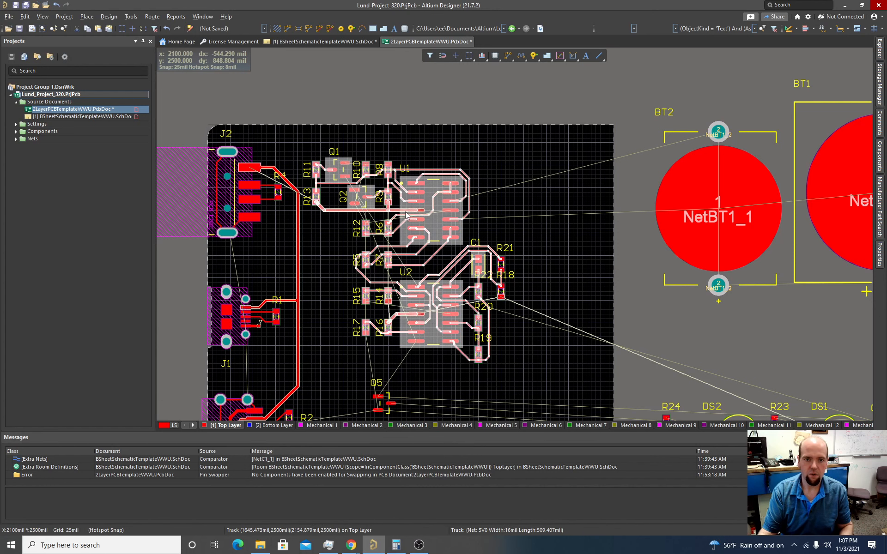
drag(406, 213, 386, 191)
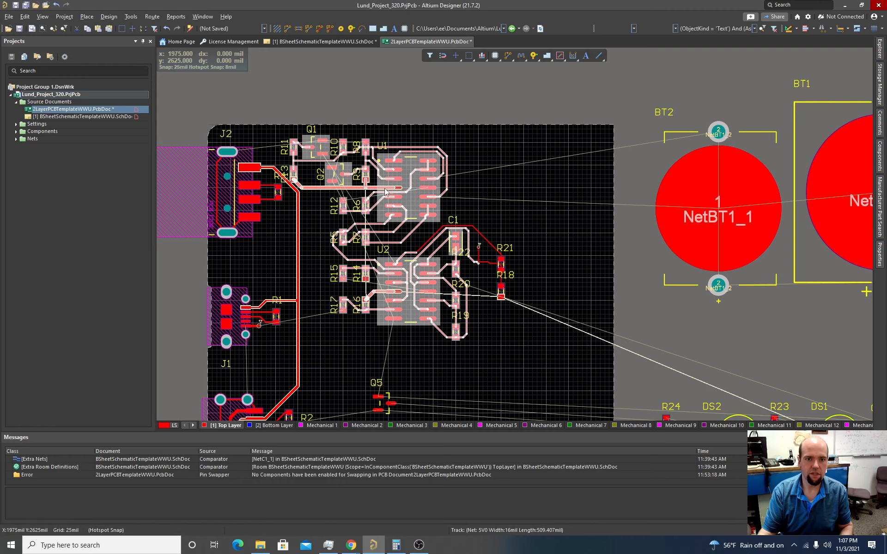
- Shift the selected circuit block about 40 mil further left so R13's 5V0 pad meets the diagonal 5V0 trace
ctrl+scroll(321, 213, up, 4)
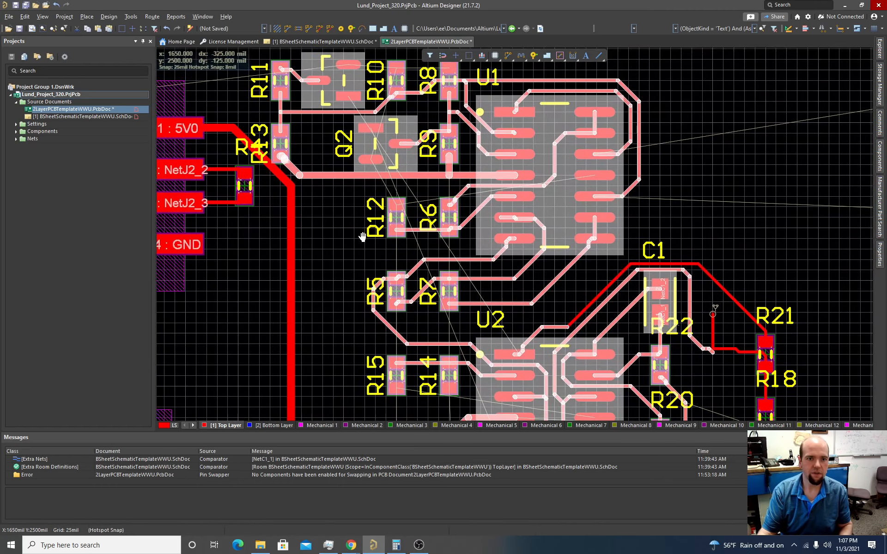
right_drag(362, 237, 450, 266)
ctrl+scroll(398, 225, up, 4)
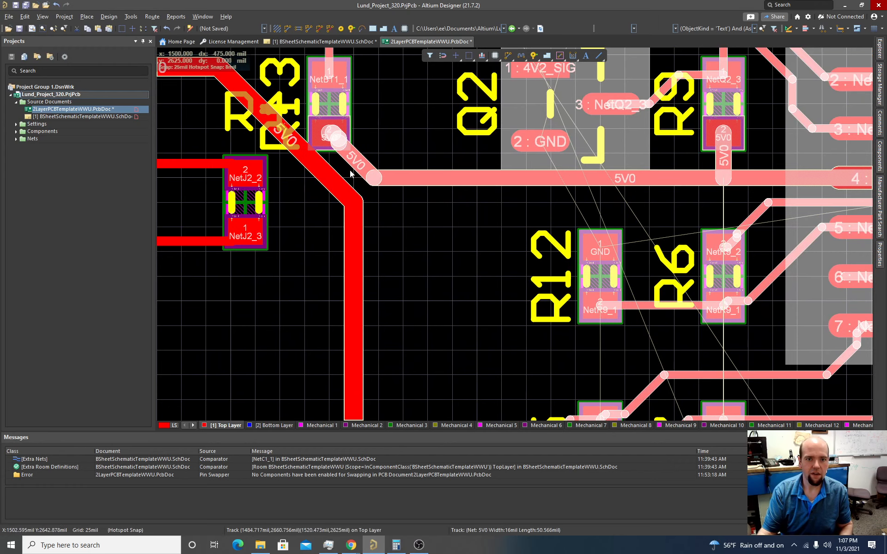
ctrl+scroll(415, 250, down, 4)
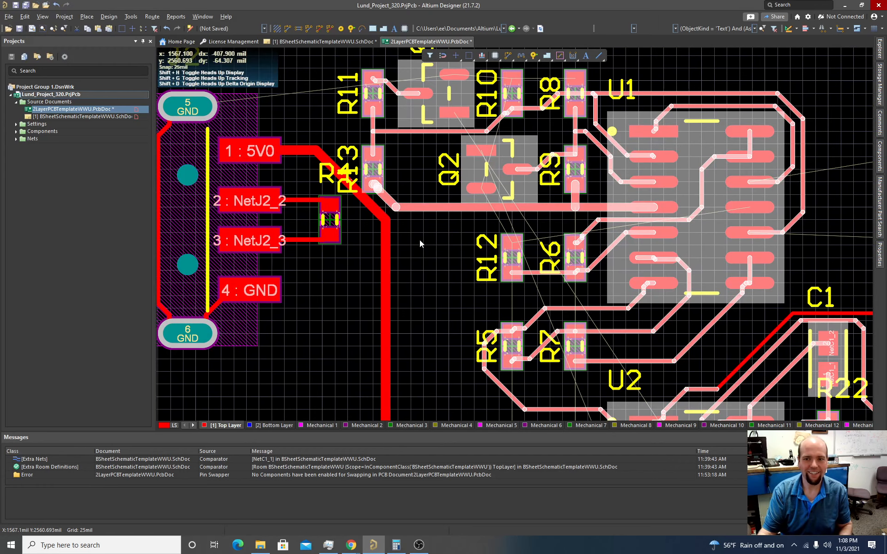
ctrl+scroll(420, 253, up, 2)
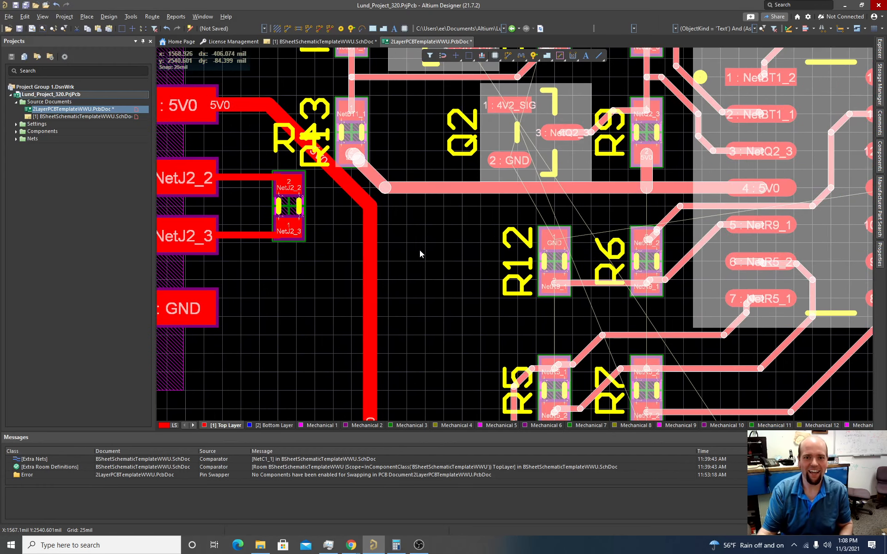
ctrl+scroll(420, 253, down, 2)
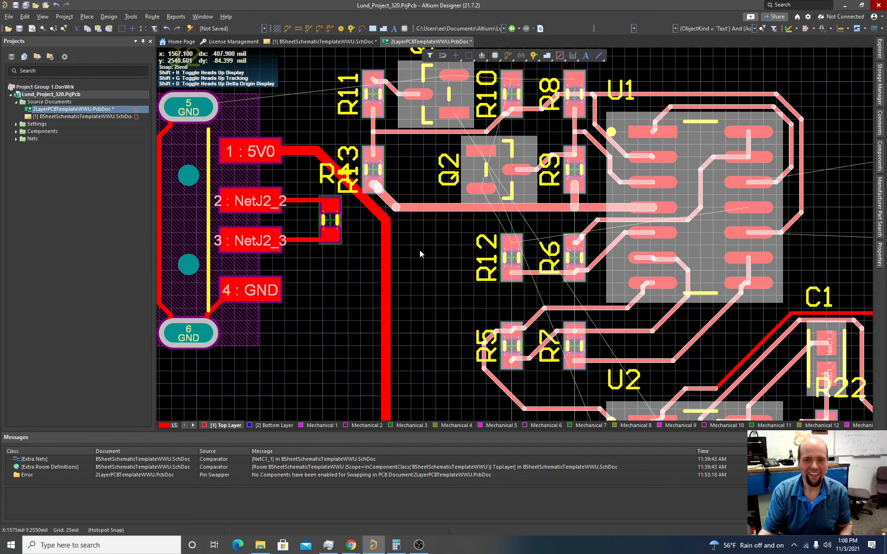
ctrl+scroll(419, 250, down, 4)
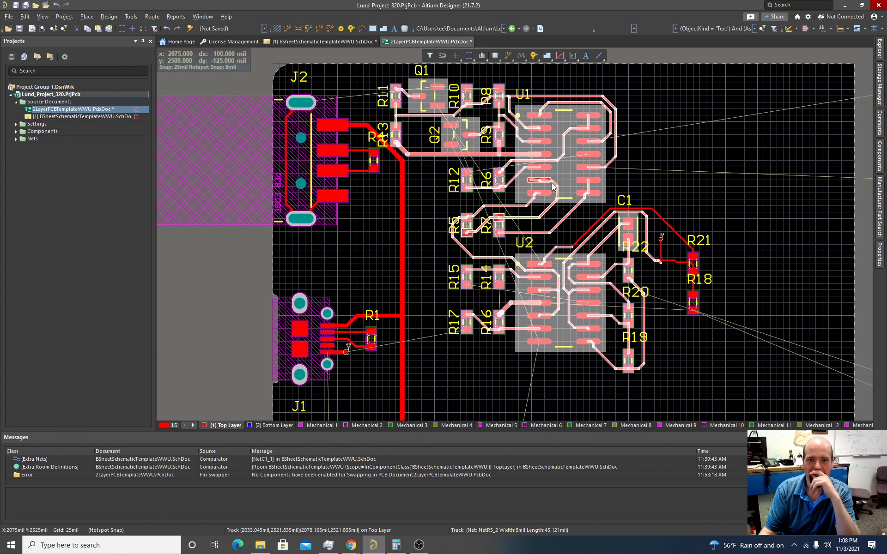
drag(553, 185, 544, 184)
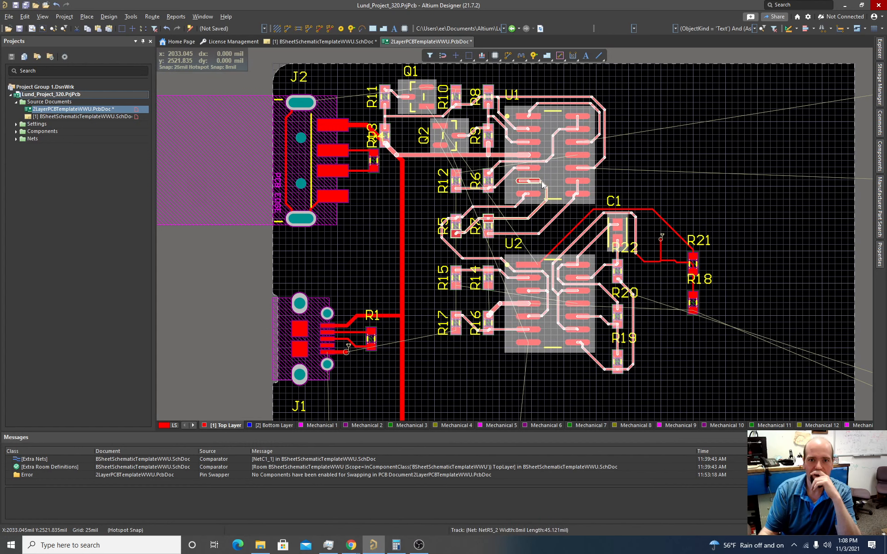
- Delete the track between J2 pad 2 and R4, and move R4 down and slightly right, away from the 5V0 trace
scroll(385, 218, up, 5)
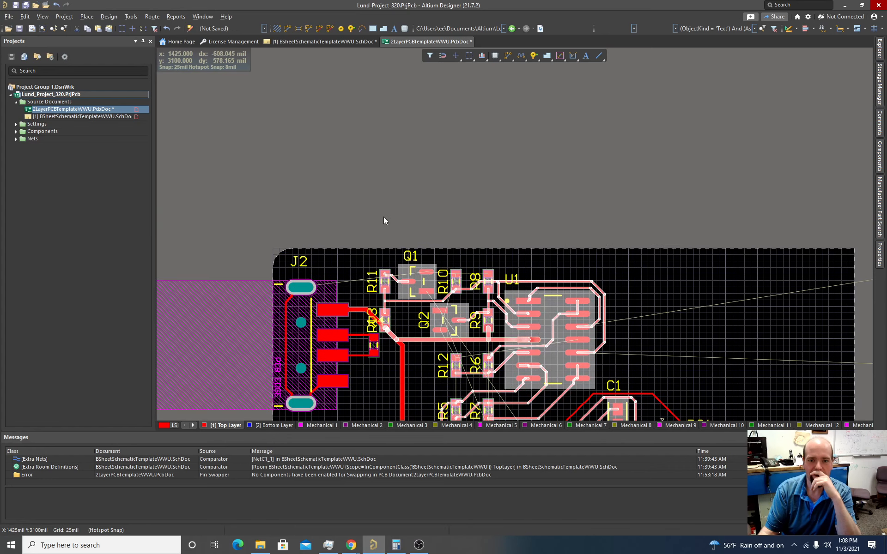
scroll(384, 218, down, 4)
ctrl+scroll(384, 175, up, 7)
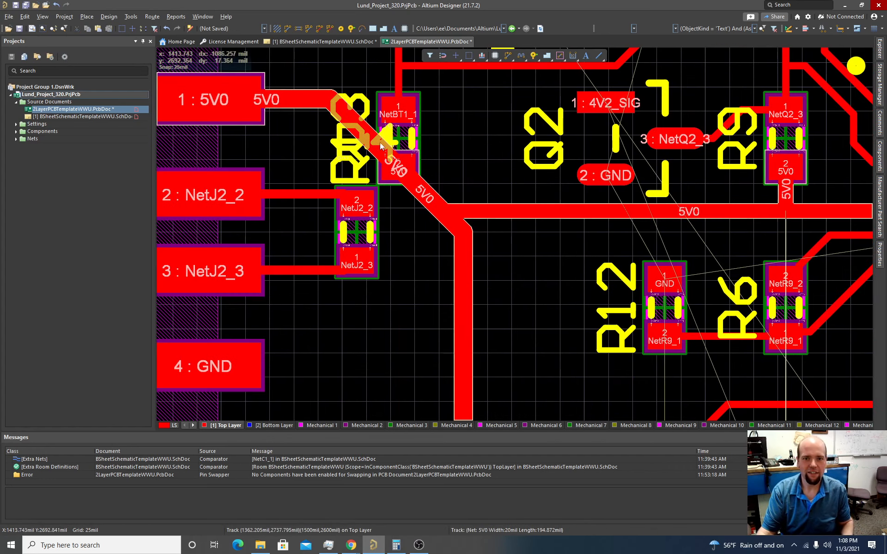
click(355, 225)
click(318, 195)
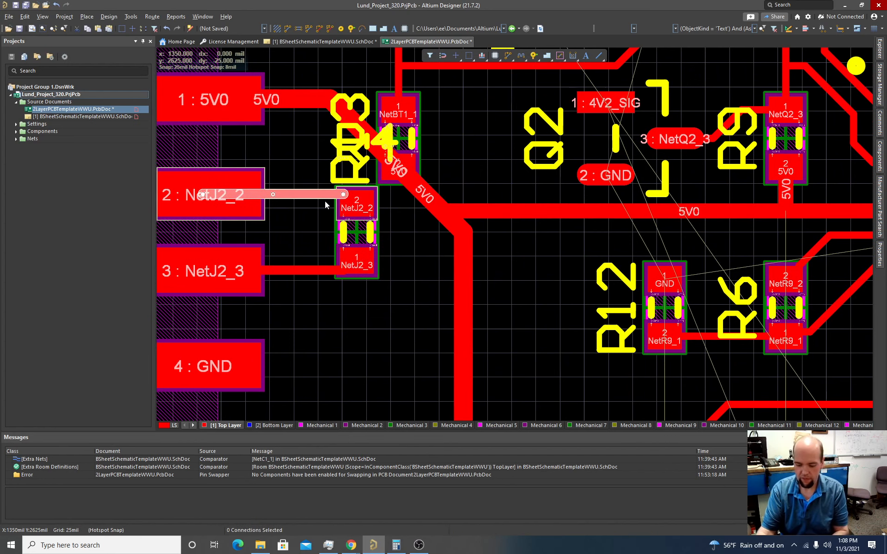
key(Delete)
drag(358, 221, 360, 262)
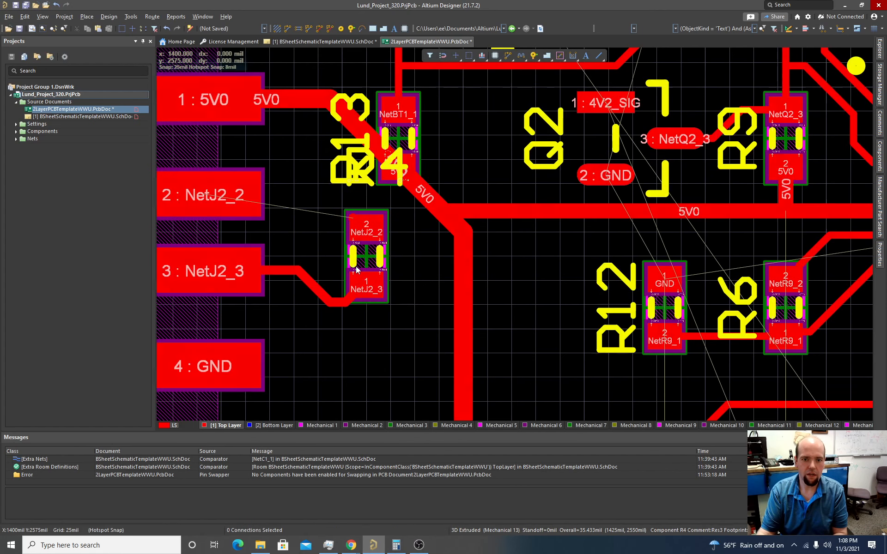
- Route a top-layer track from R4 pad 2 to J2 pad 2
click(355, 221)
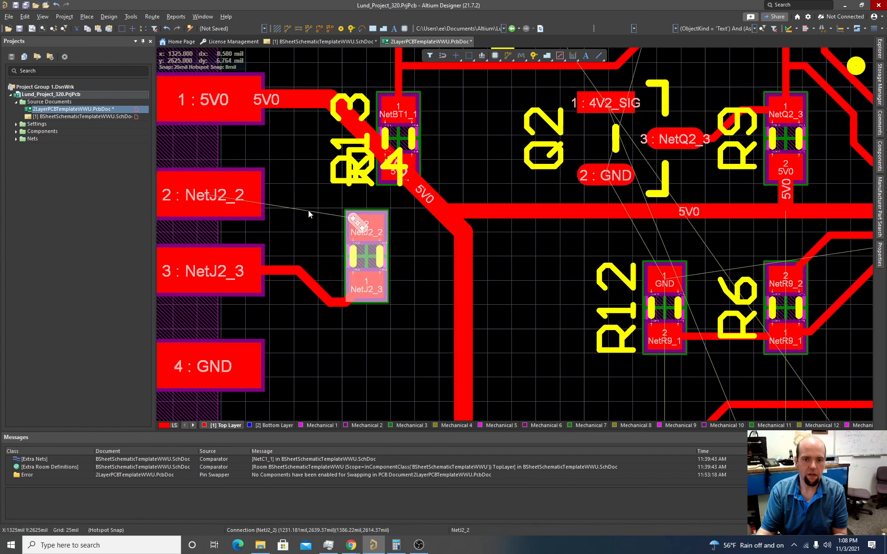
drag(354, 221, 250, 203)
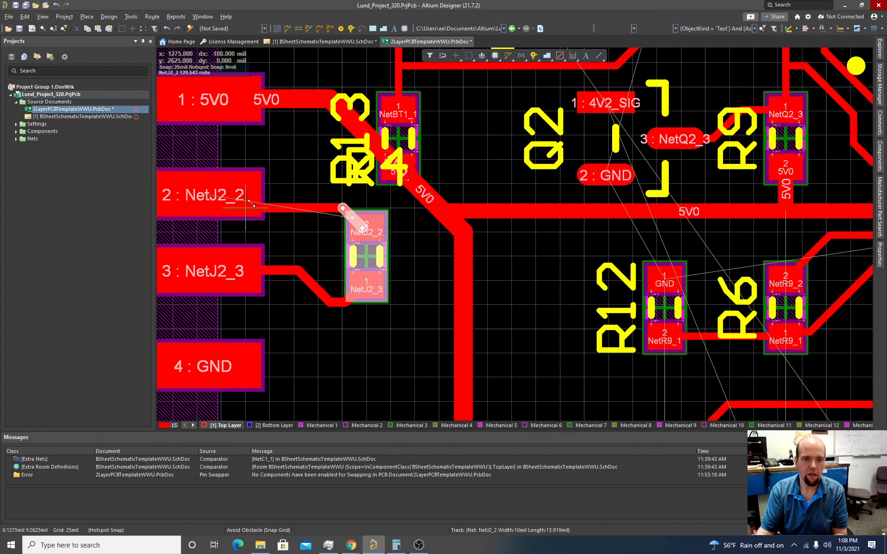
drag(192, 204, 181, 207)
click(295, 239)
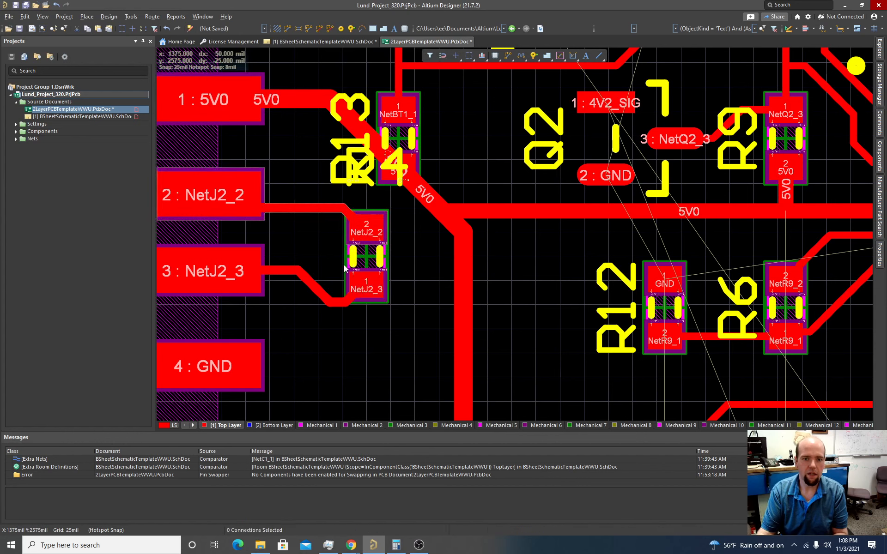
- Reposition the designators: R13 to the resistor's other side, R4 below its resistor, and Q1 just below and left of its transistor
click(352, 177)
ctrl+scroll(340, 156, down, 2)
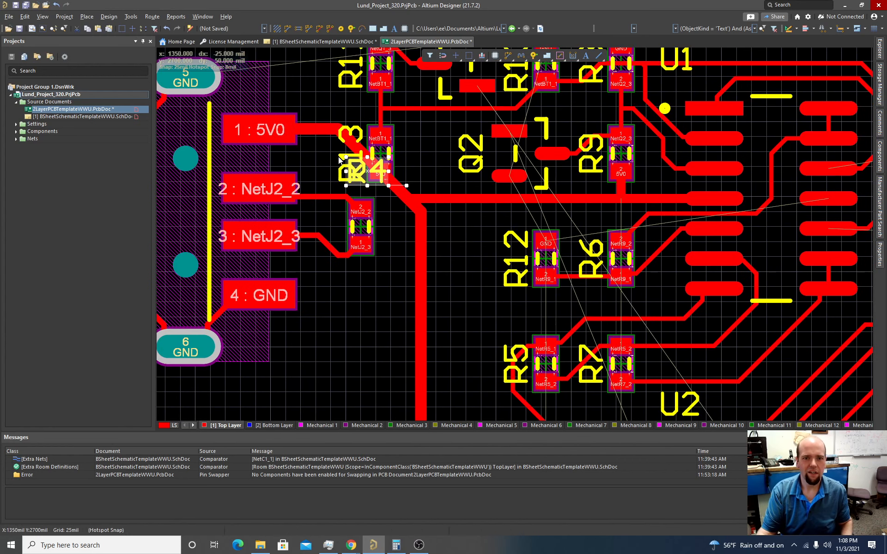
drag(343, 155, 428, 146)
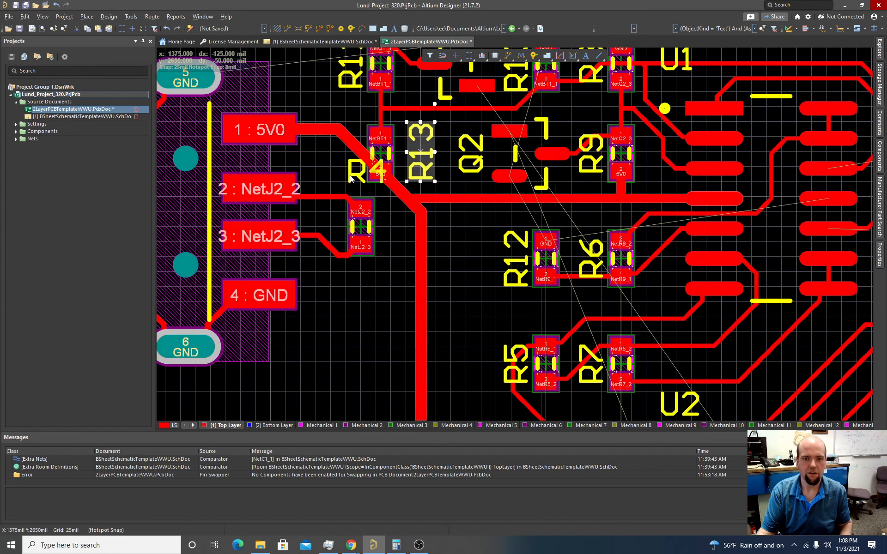
drag(361, 174, 361, 287)
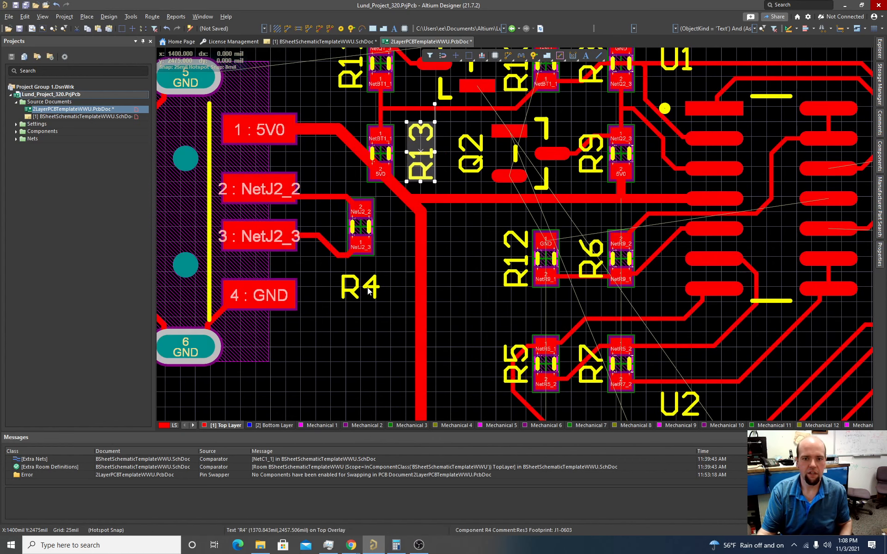
ctrl+scroll(401, 276, down, 2)
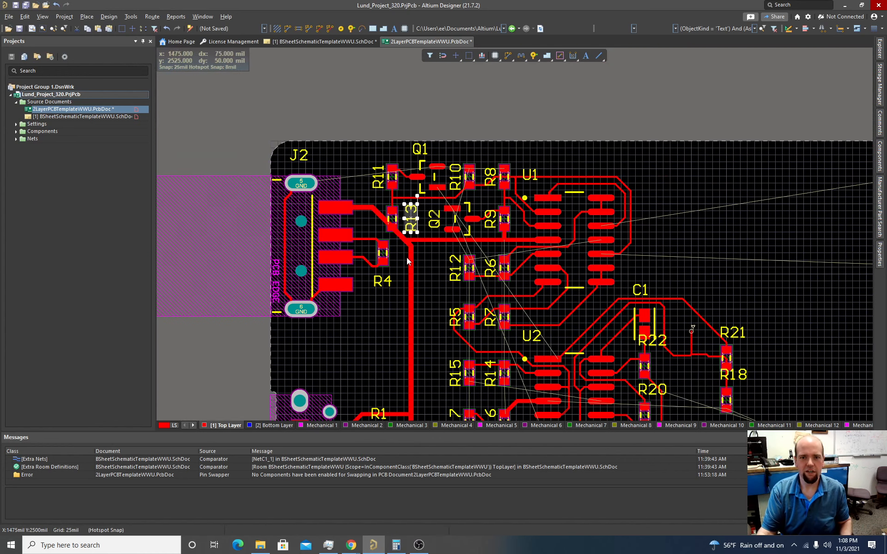
drag(419, 149, 424, 175)
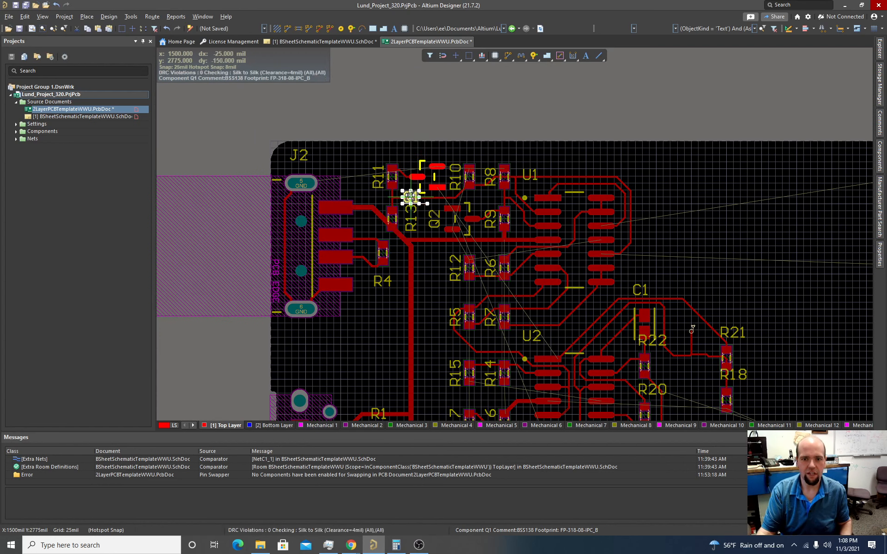
drag(410, 190, 410, 191)
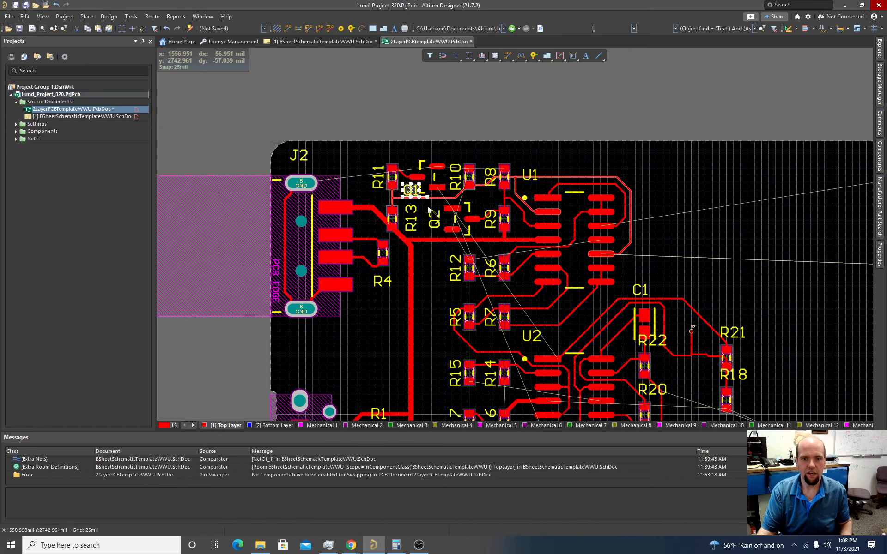
- Look over the whole board layout and the unplaced battery holders, LEDs, resistors and transistors beside it
ctrl+scroll(415, 199, down, 2)
ctrl+scroll(415, 199, up, 4)
ctrl+scroll(422, 211, down, 2)
ctrl+scroll(423, 212, down, 2)
scroll(447, 213, down, 5)
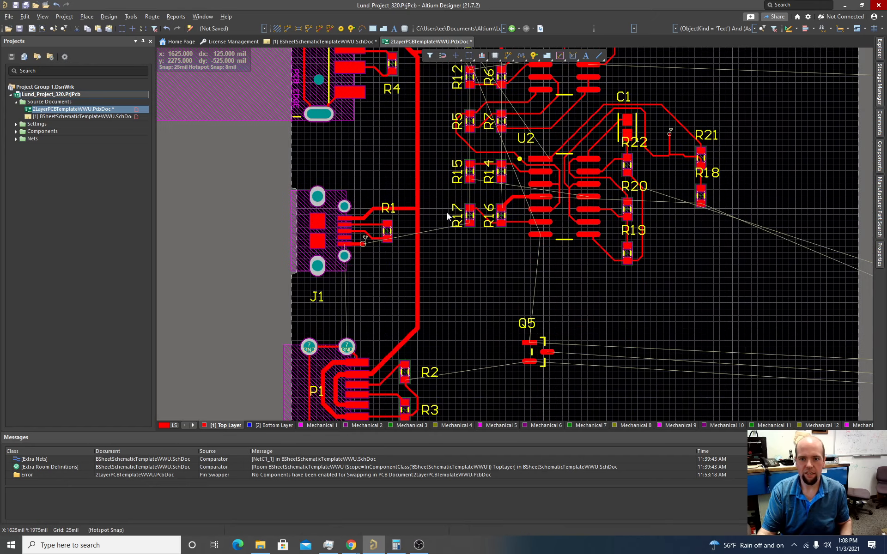
scroll(513, 230, up, 5)
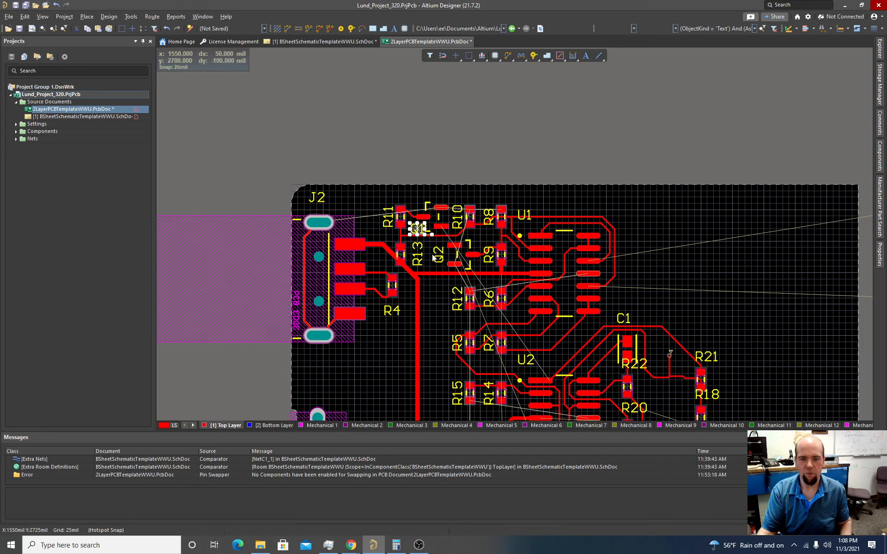
ctrl+scroll(433, 261, down, 2)
scroll(439, 282, down, 3)
ctrl+scroll(508, 274, up, 6)
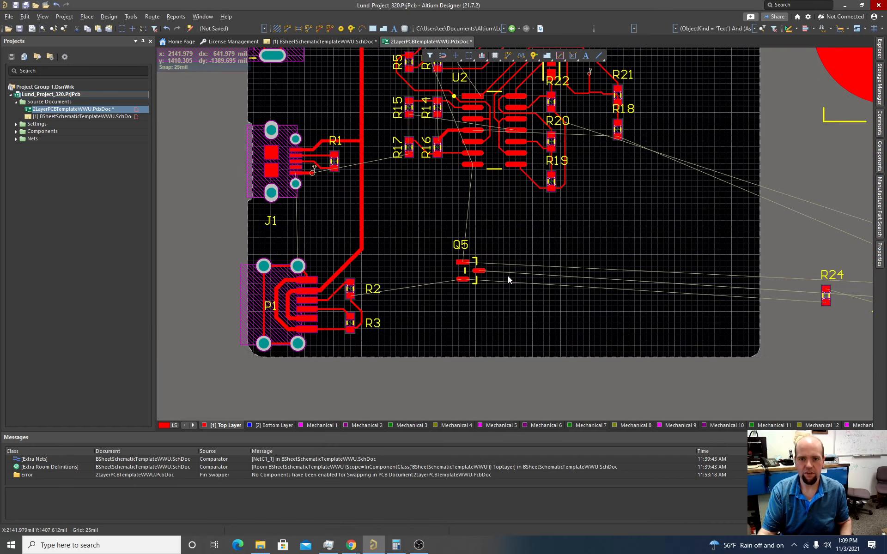
ctrl+scroll(507, 279, down, 5)
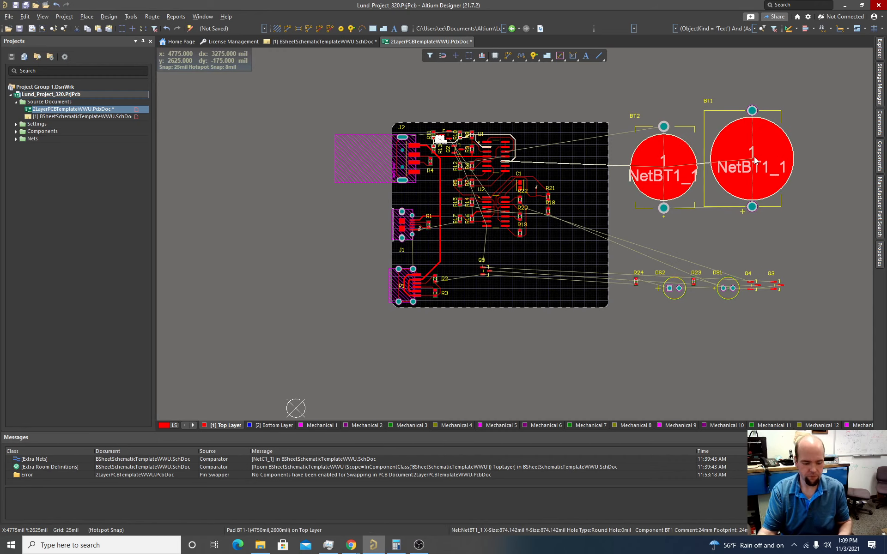
- Examine the BT1 and BT2 coin-cell holders from several angles in 3D, and return to the 2D layout
key(3)
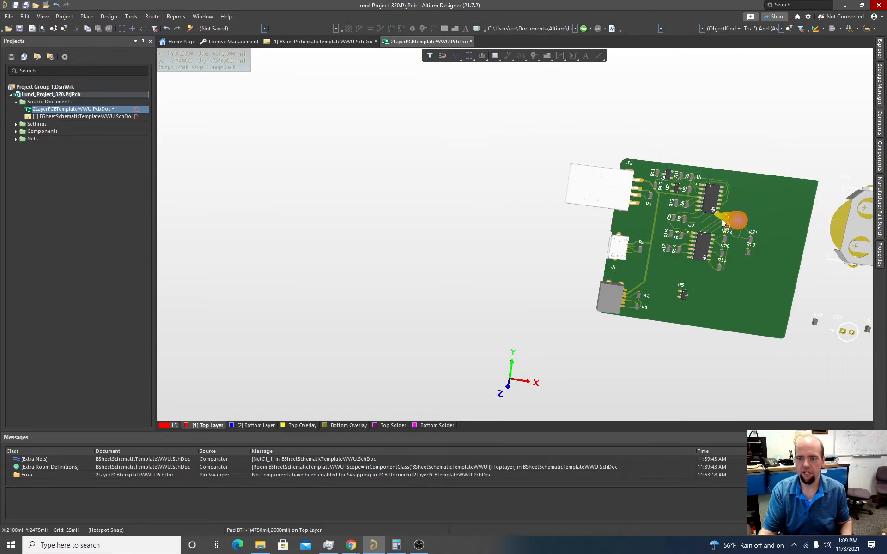
shift+right_drag(721, 219, 696, 294)
ctrl+scroll(697, 296, down, 3)
scroll(694, 335, down, 1)
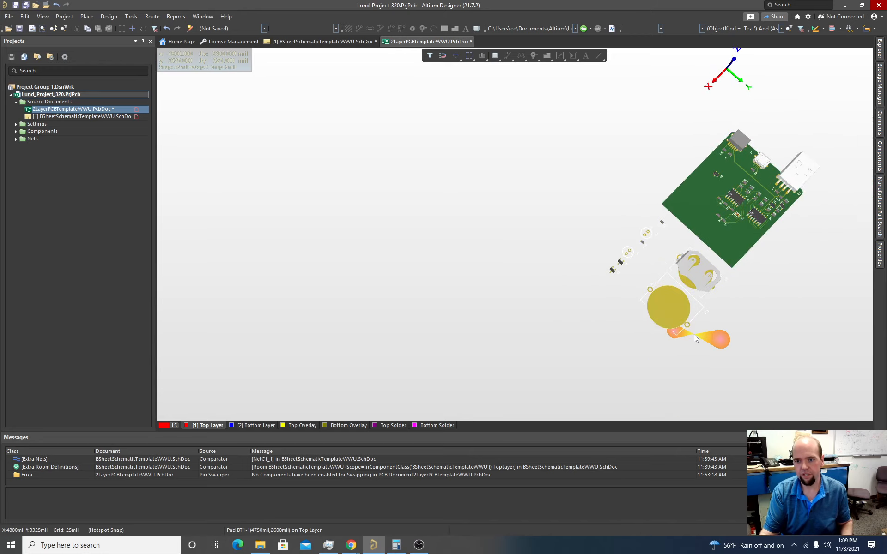
scroll(688, 301, down, 2)
ctrl+scroll(679, 263, up, 8)
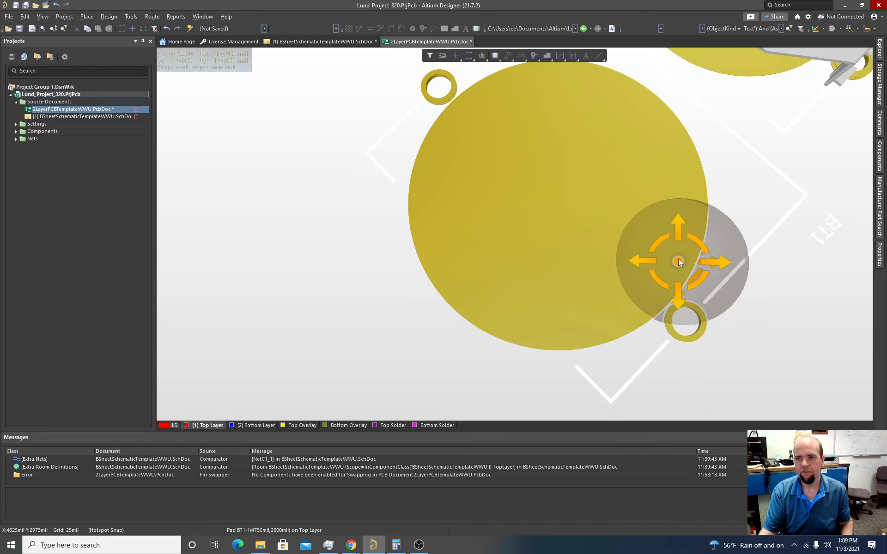
shift+right_drag(678, 261, 607, 235)
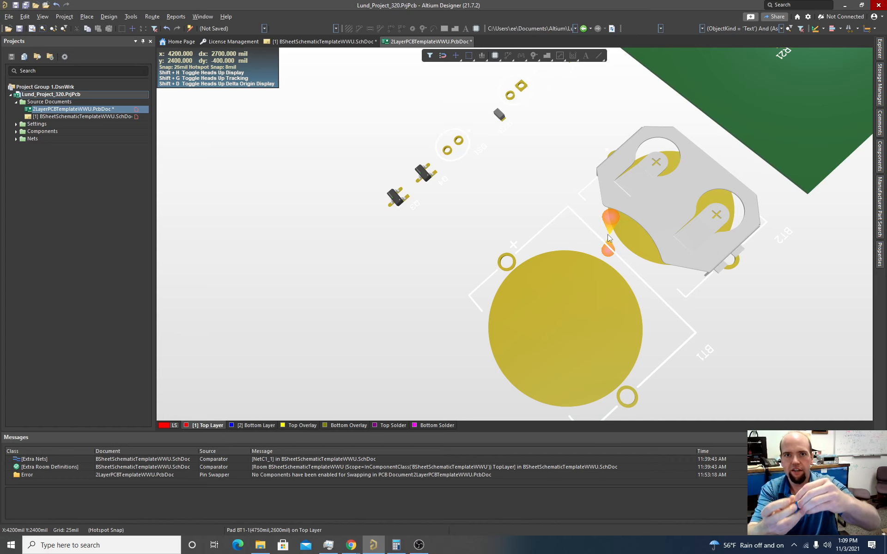
click(418, 546)
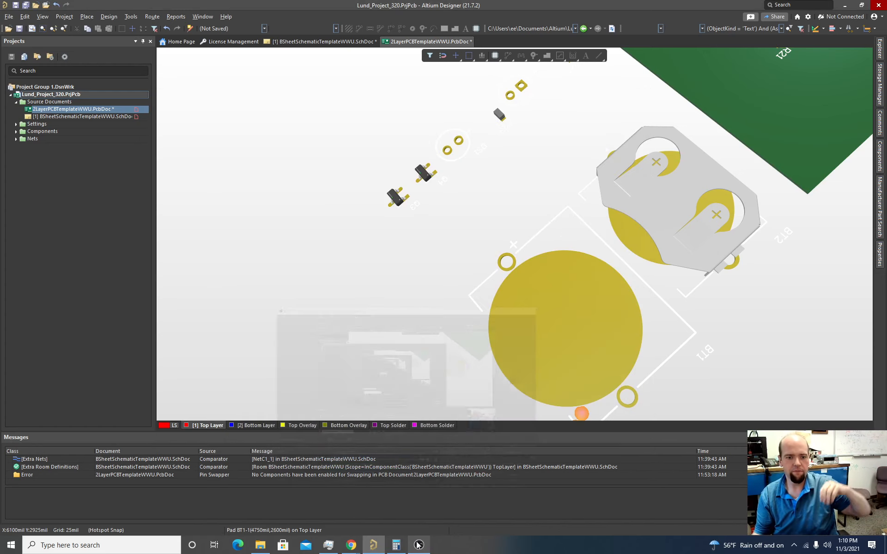
click(418, 546)
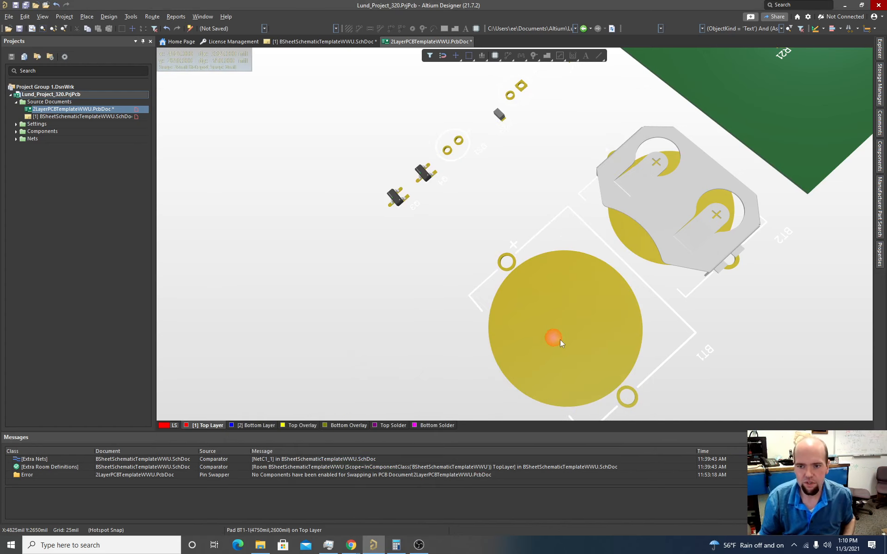
shift+right_drag(550, 362, 464, 345)
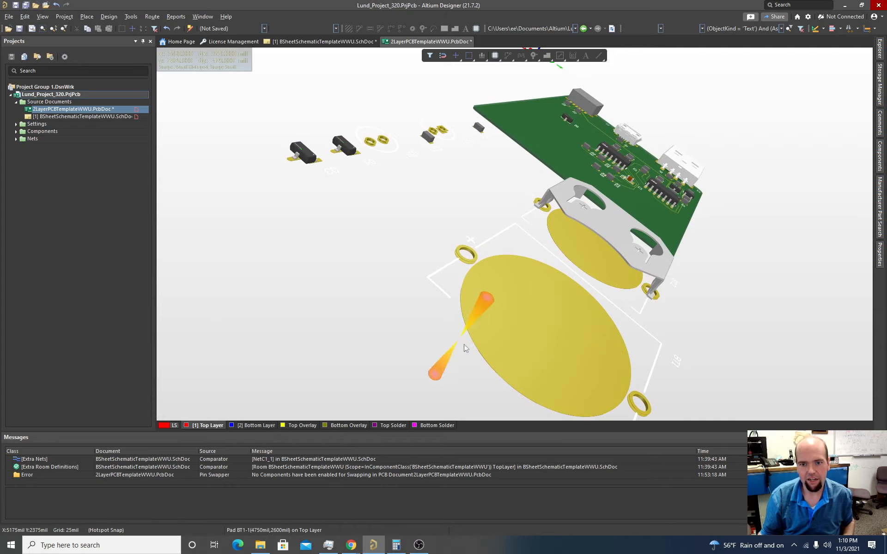
shift+right_drag(534, 333, 481, 344)
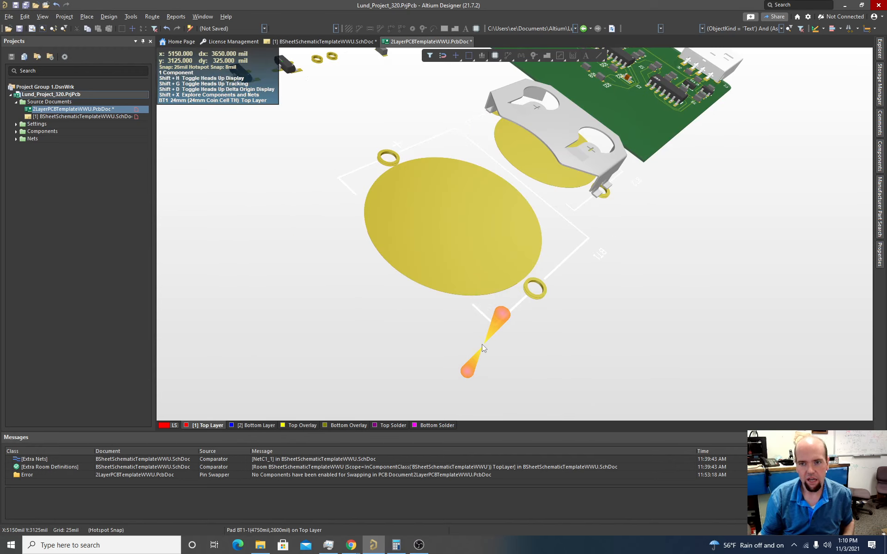
shift+right_drag(481, 344, 425, 277)
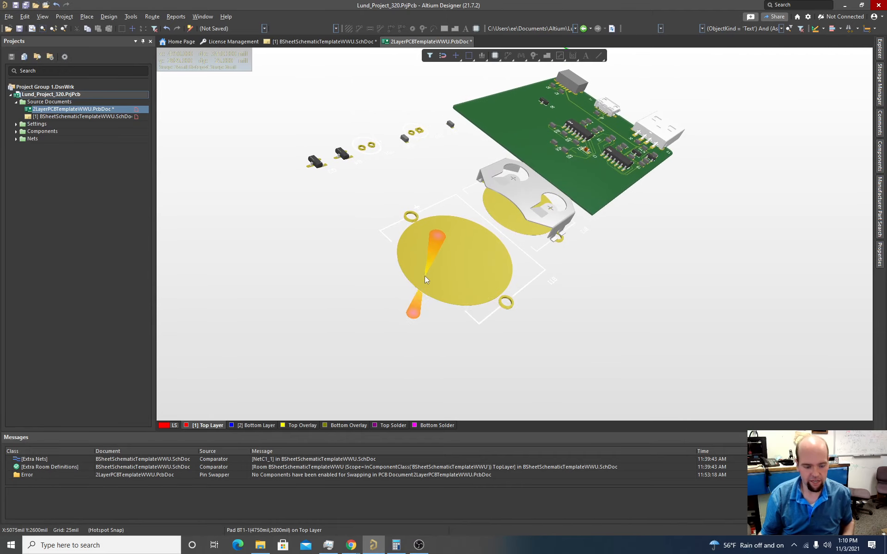
key(2)
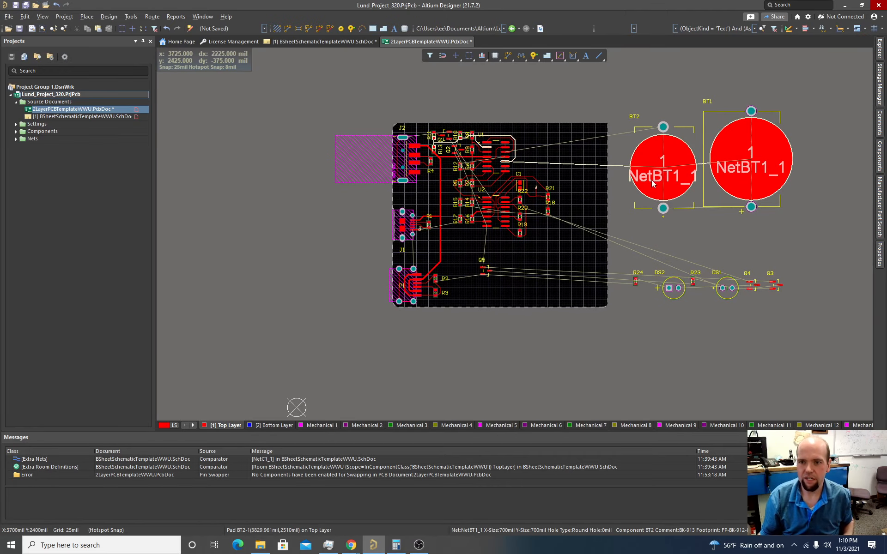
- Rotate BT2 by 90 degrees and park it off the board's upper-right corner, and place BT1 in the lower-right board corner at X 2950, Y 1600 mil
drag(669, 164, 644, 111)
key(space)
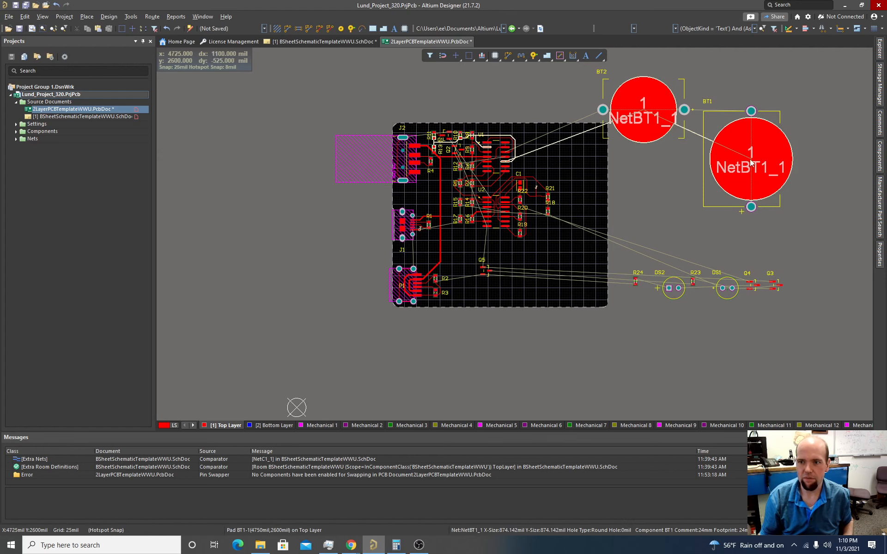
drag(752, 162, 581, 257)
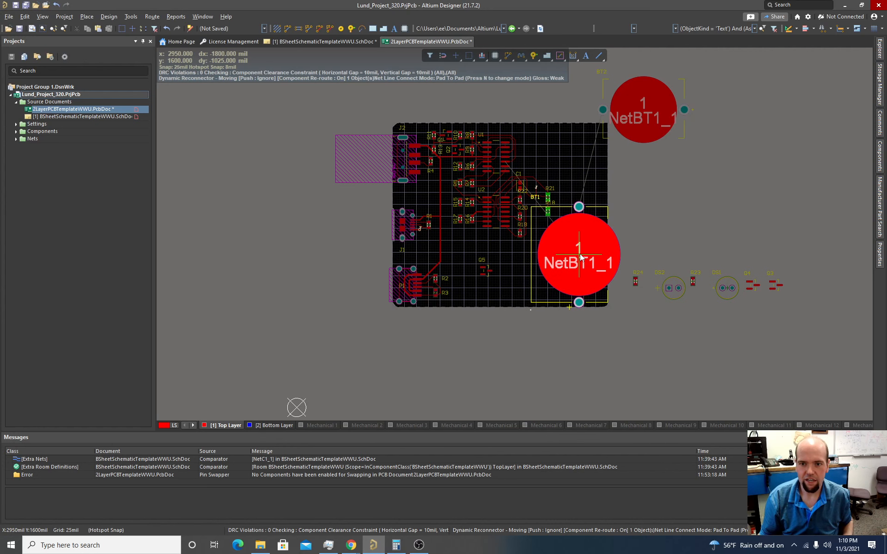
click(581, 257)
ctrl+scroll(575, 241, down, 2)
ctrl+scroll(578, 242, up, 4)
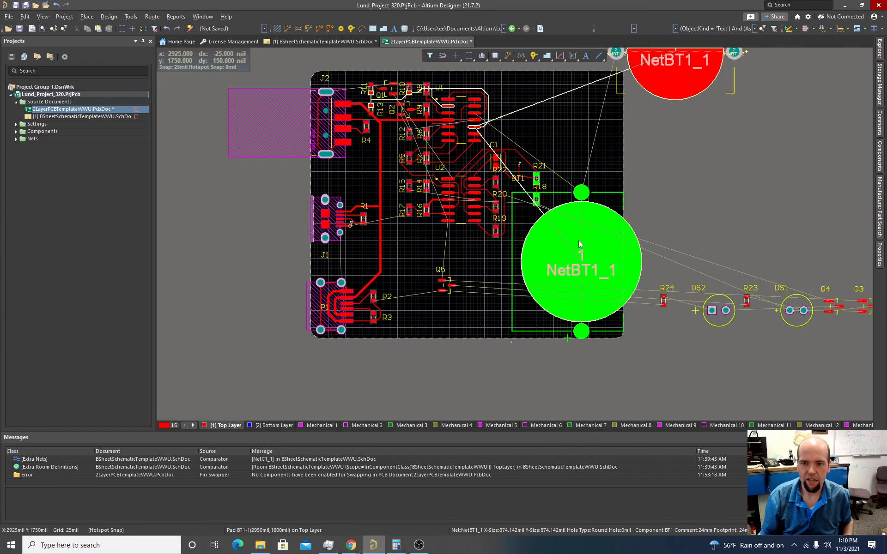
- Move R21 about 125 mil left and 125 mil up, beside C1 and away from BT1
mouse_move(578, 240)
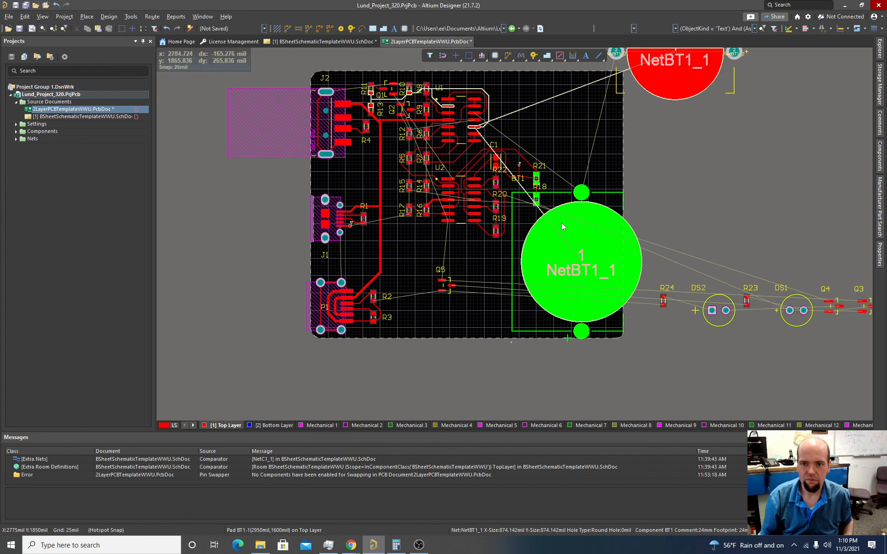
ctrl+scroll(561, 223, up, 5)
ctrl+scroll(536, 202, up, 2)
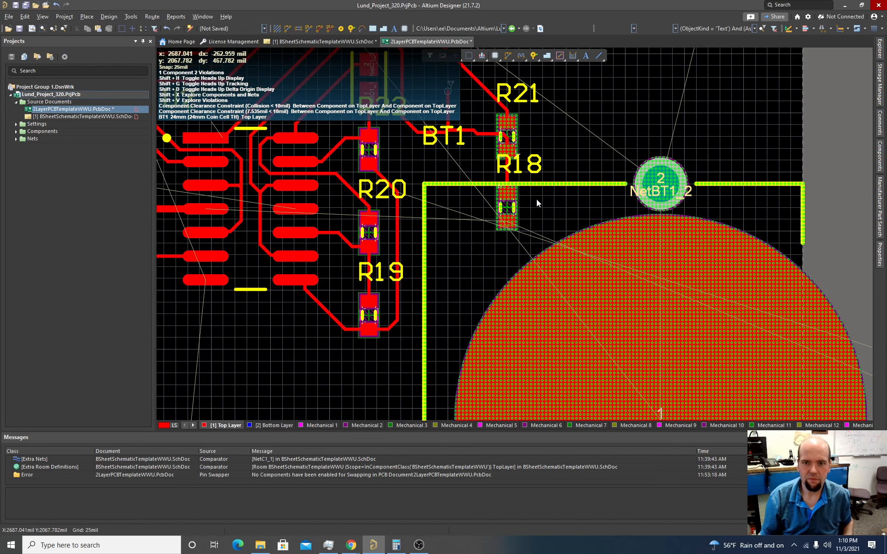
scroll(537, 202, up, 3)
click(448, 249)
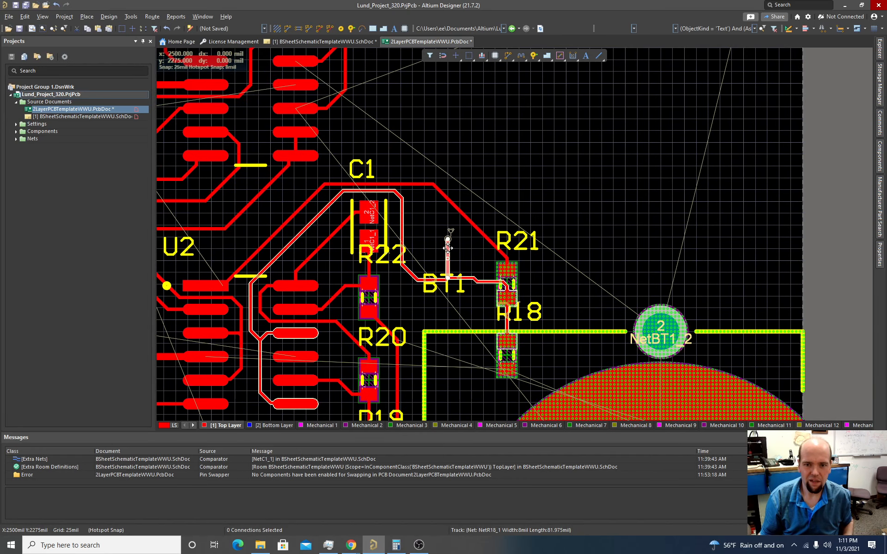
ctrl+scroll(447, 248, down, 2)
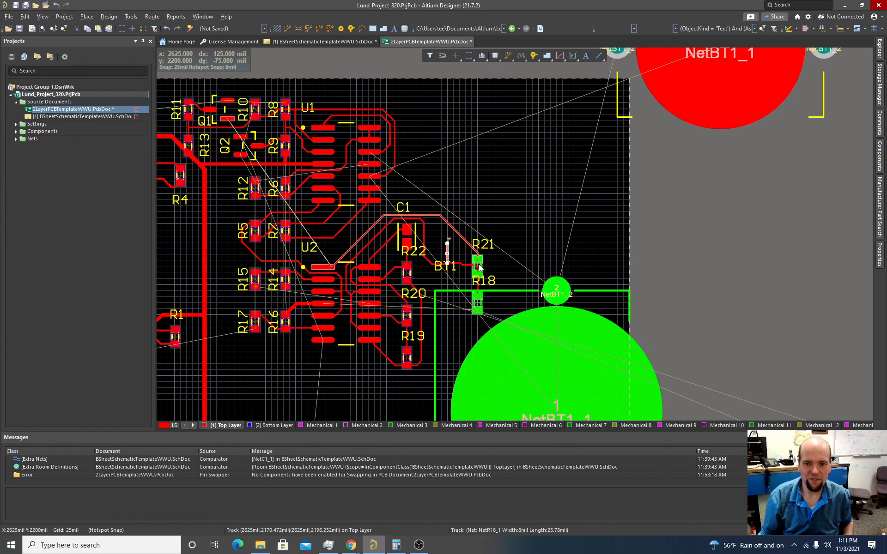
drag(480, 267, 450, 237)
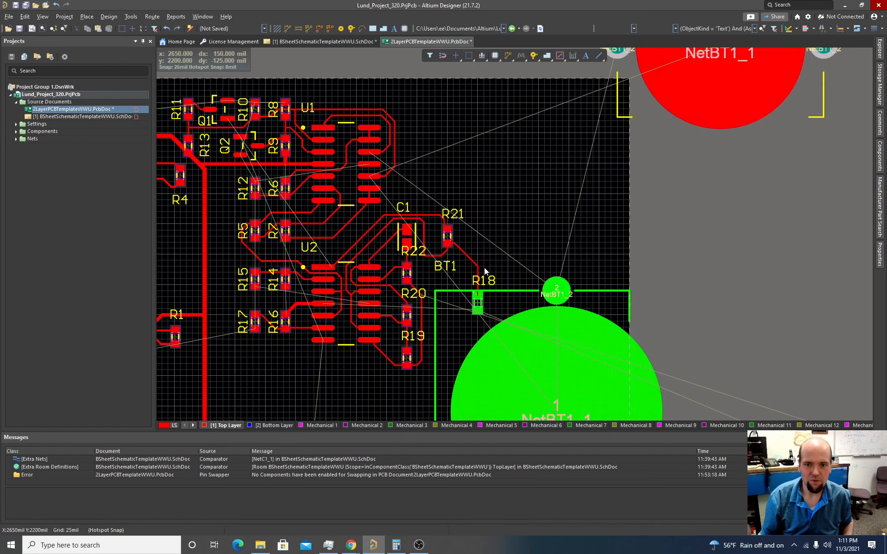
- Move R18 about 125 mil left and 125 mil up, directly below R21 and clear of BT1's outline
drag(478, 305, 452, 278)
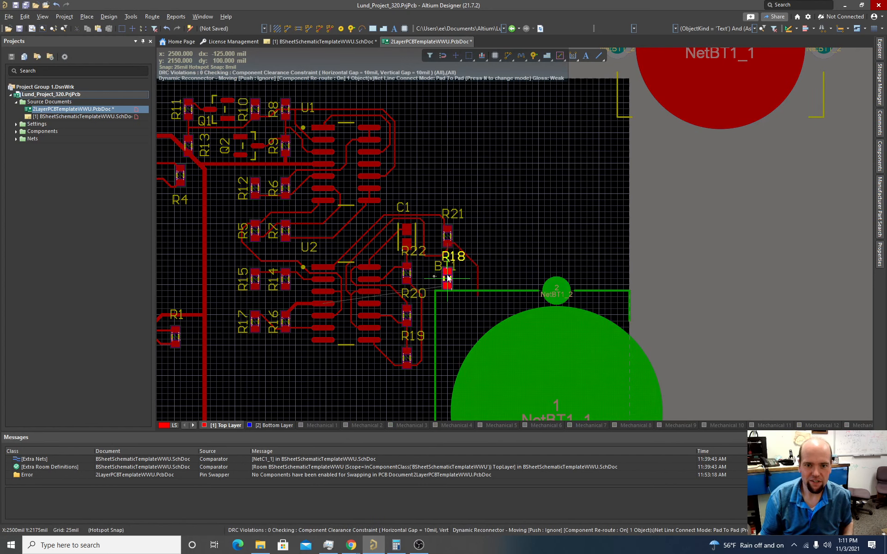
drag(448, 277, 448, 276)
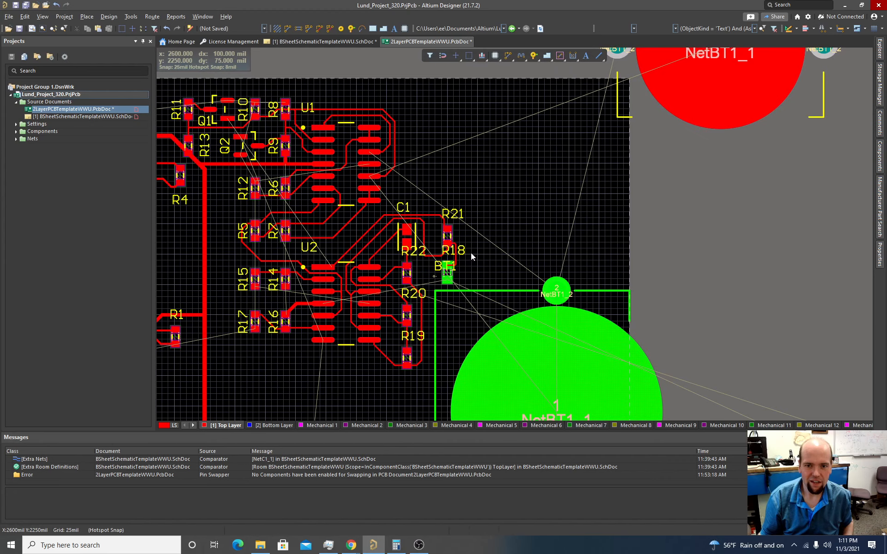
ctrl+scroll(472, 253, down, 2)
ctrl+scroll(462, 265, up, 8)
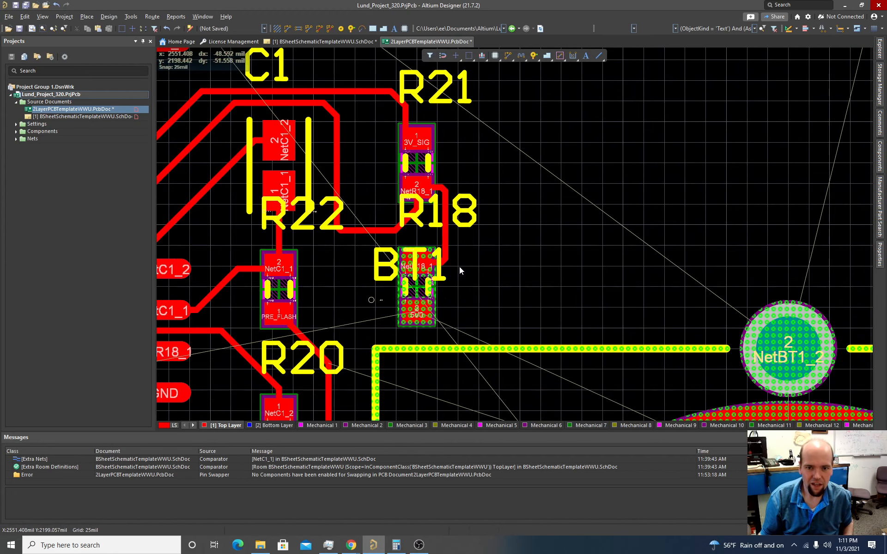
drag(405, 260, 405, 257)
ctrl+scroll(391, 198, down, 3)
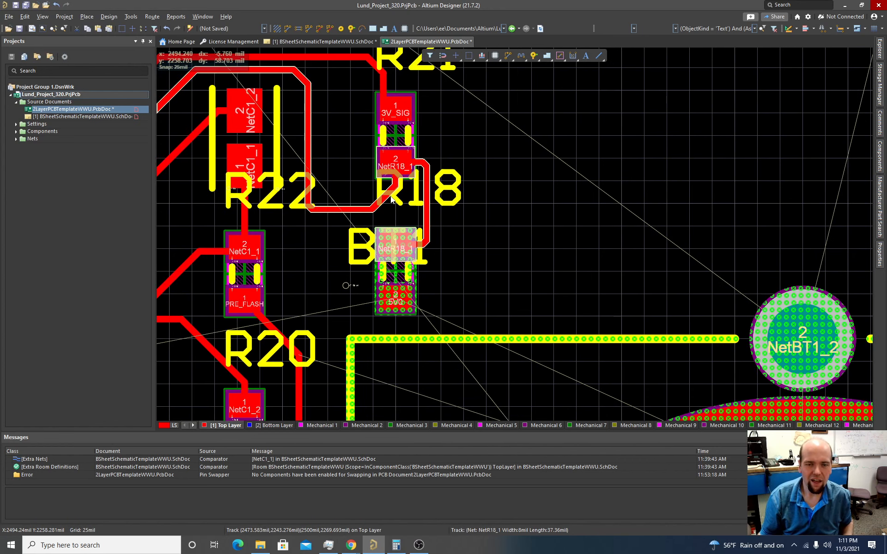
- Rotate the BT1 designator text by 90 degrees and move it off R18's pads into the gap between R22 and R18
ctrl+scroll(391, 199, up, 2)
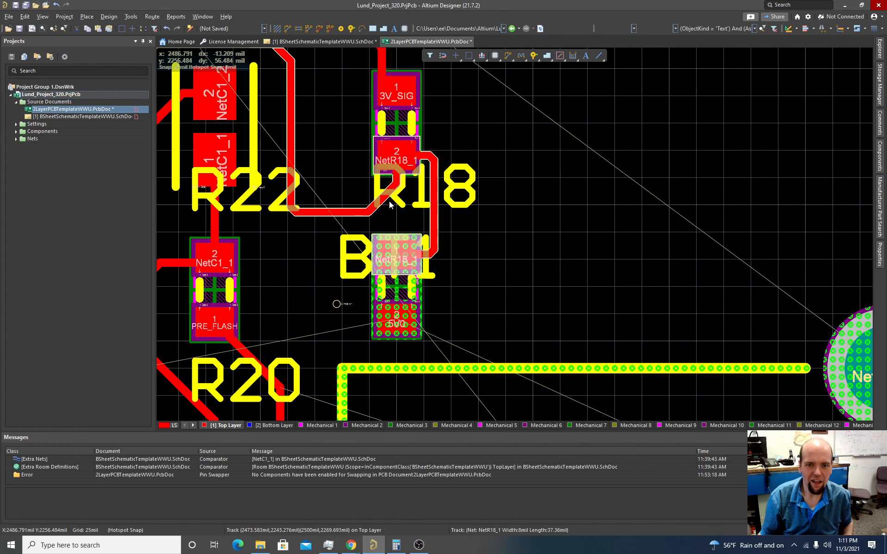
click(465, 268)
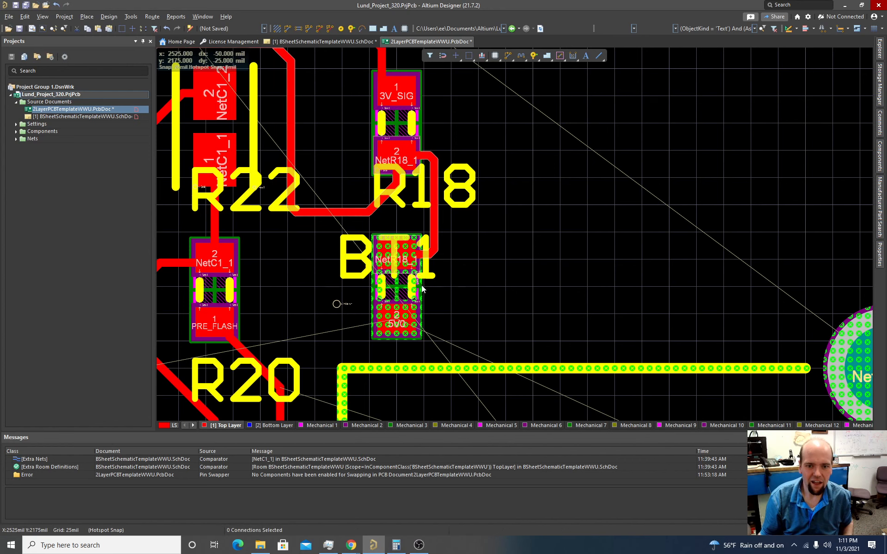
click(410, 288)
click(439, 279)
double_click(392, 253)
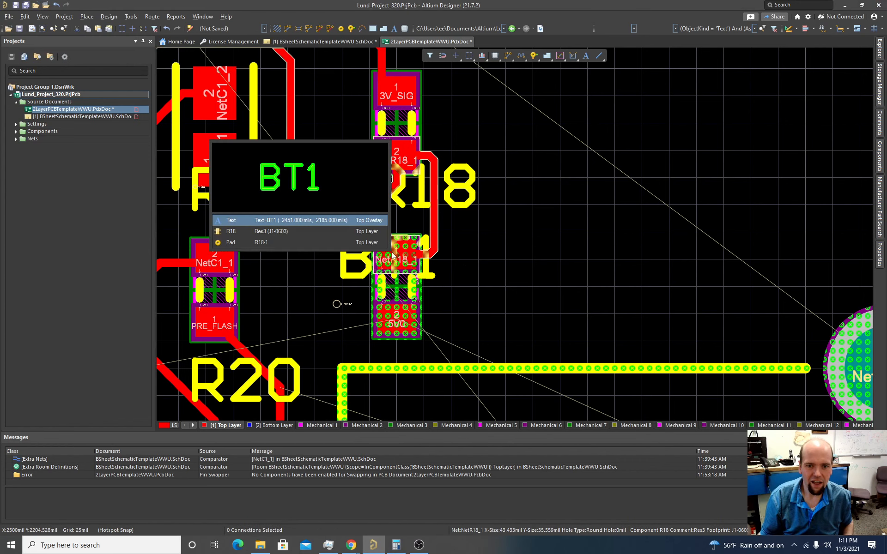
click(355, 221)
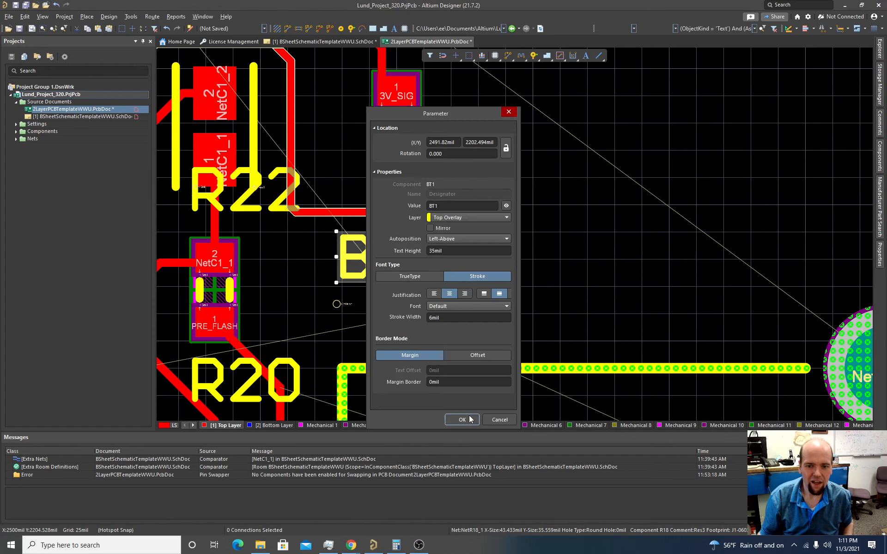
click(462, 419)
drag(343, 254, 316, 280)
key(space)
- Delete the vertical NetR18_1 track between R21 and R18, along with the short stub at R18's upper pad
click(433, 252)
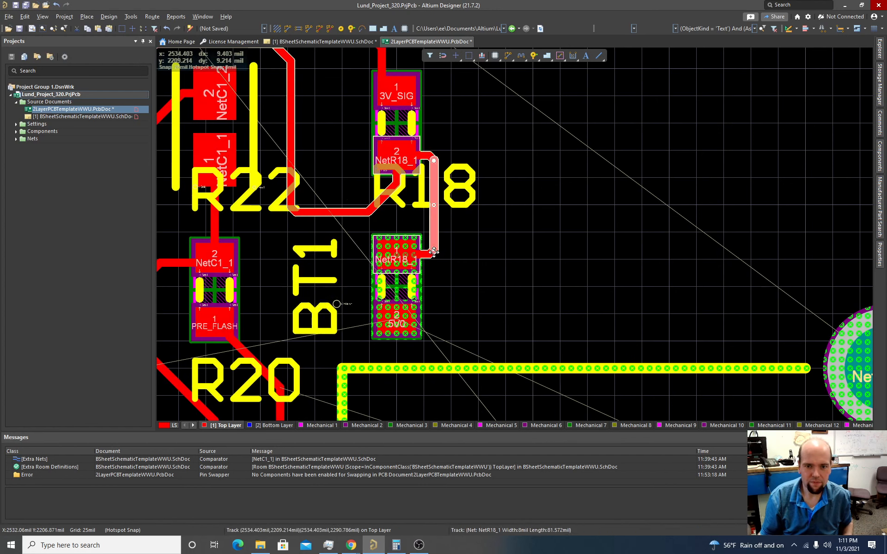
key(Delete)
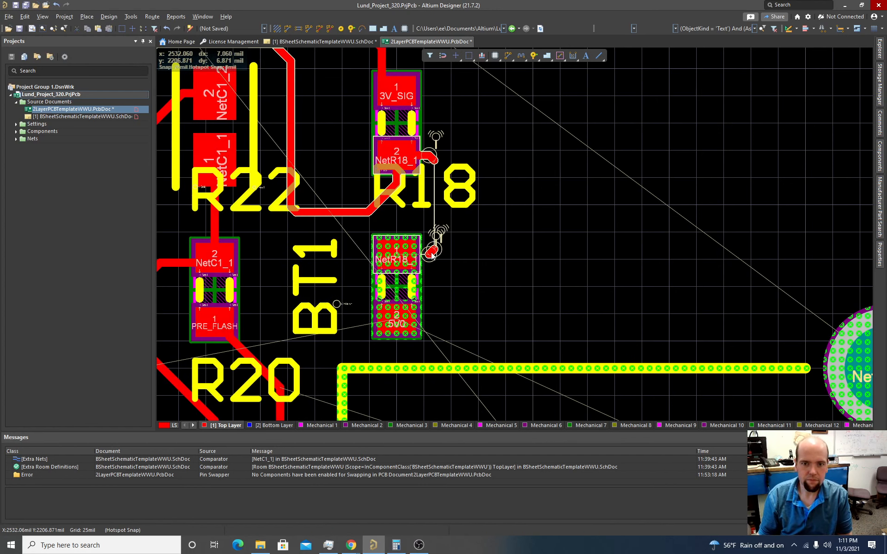
key(Delete)
- Try R18 about 50 mil right and 25 mil up, at X 2550, Y 2200 mil
click(398, 258)
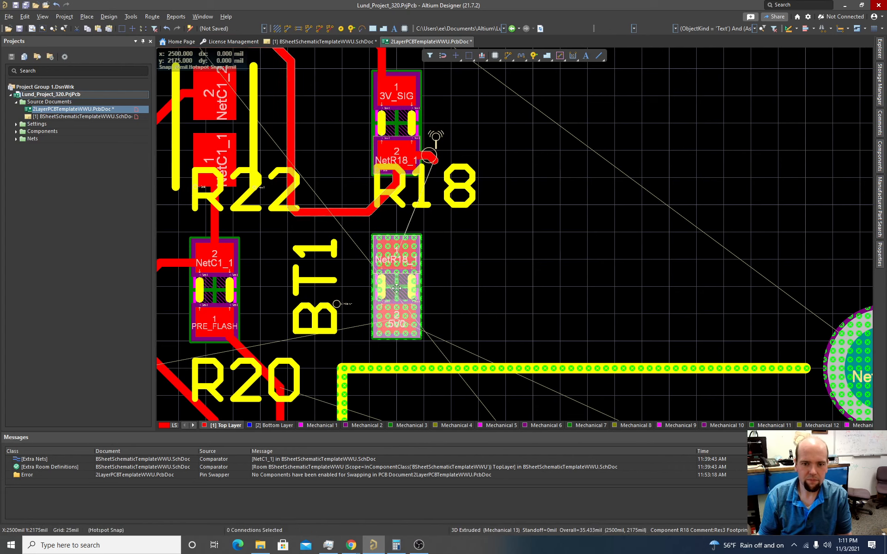
drag(400, 281, 457, 256)
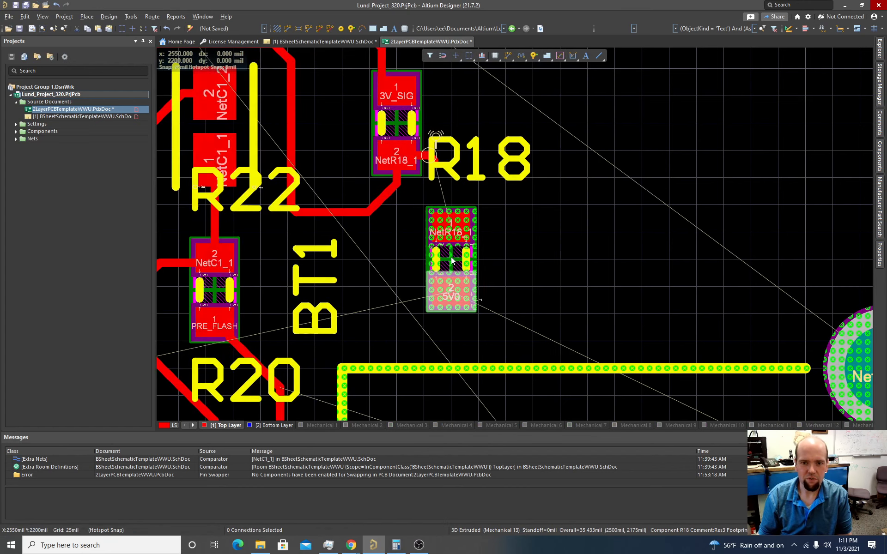
ctrl+scroll(612, 268, down, 4)
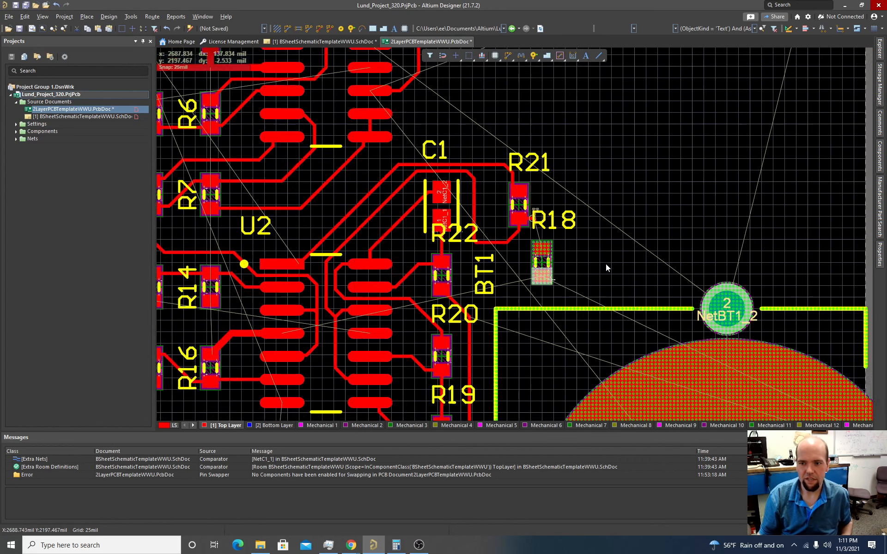
- Check the board in 3D, return to 2D, and inspect the spacing between R18, the U2 resistors and BT1's outline
key(3)
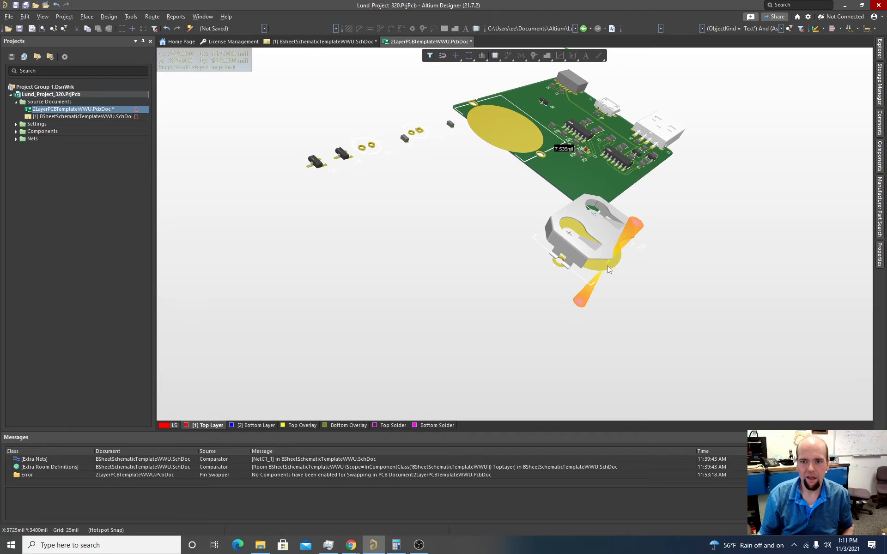
key(2)
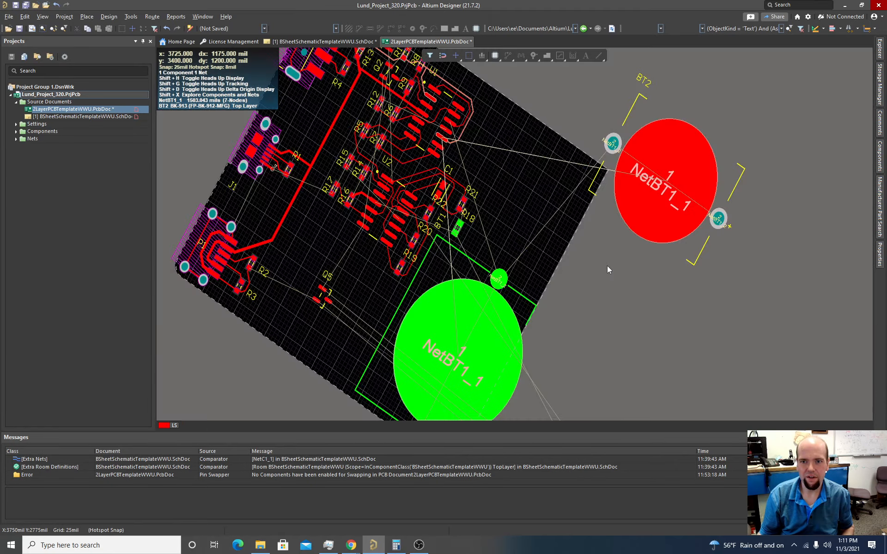
ctrl+scroll(602, 268, up, 3)
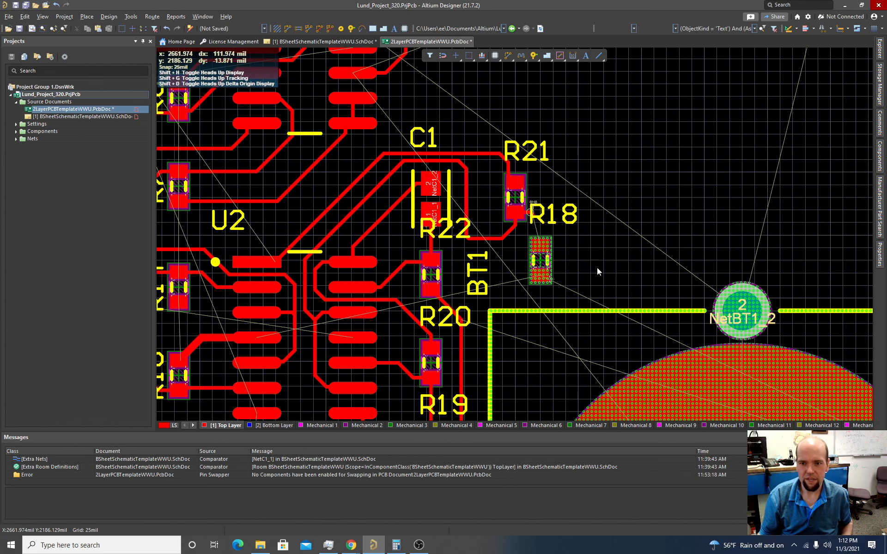
ctrl+scroll(596, 267, down, 3)
ctrl+scroll(597, 267, up, 2)
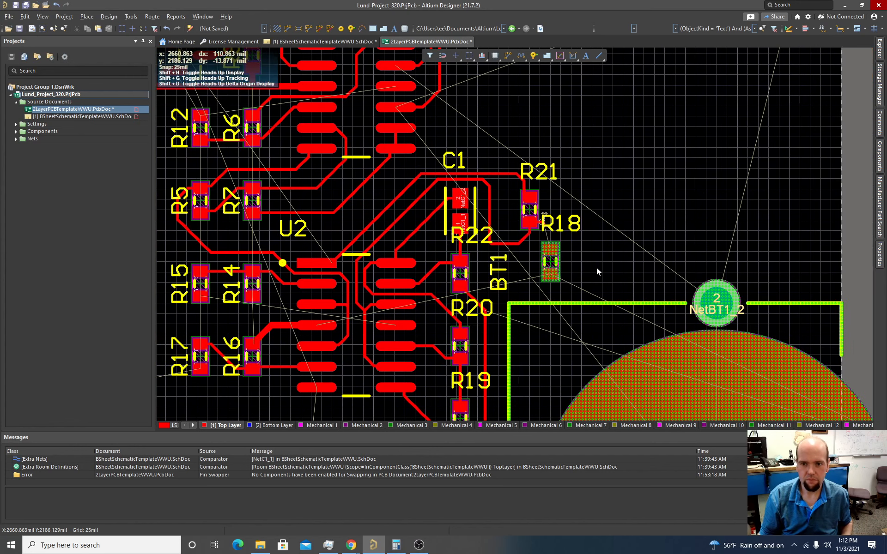
ctrl+scroll(596, 267, up, 1)
ctrl+scroll(597, 268, down, 2)
scroll(595, 267, down, 3)
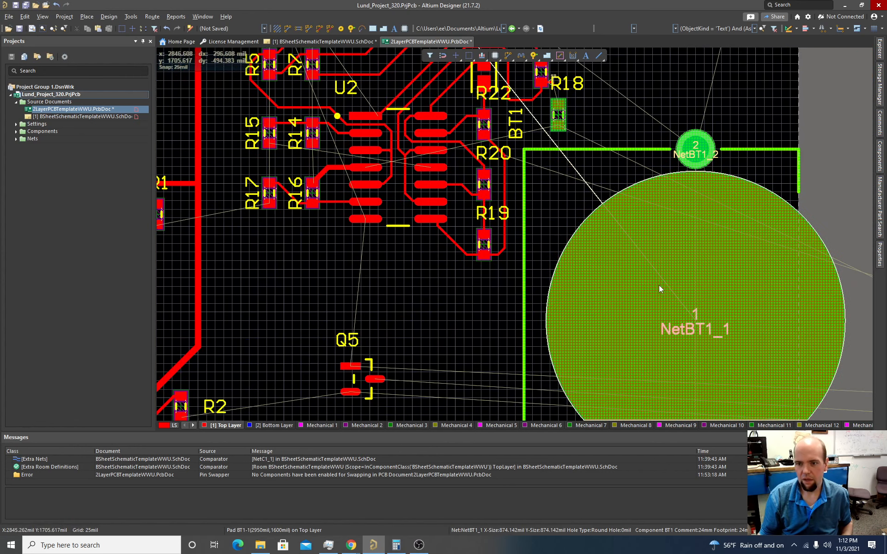
ctrl+scroll(651, 284, down, 2)
ctrl+scroll(624, 278, up, 3)
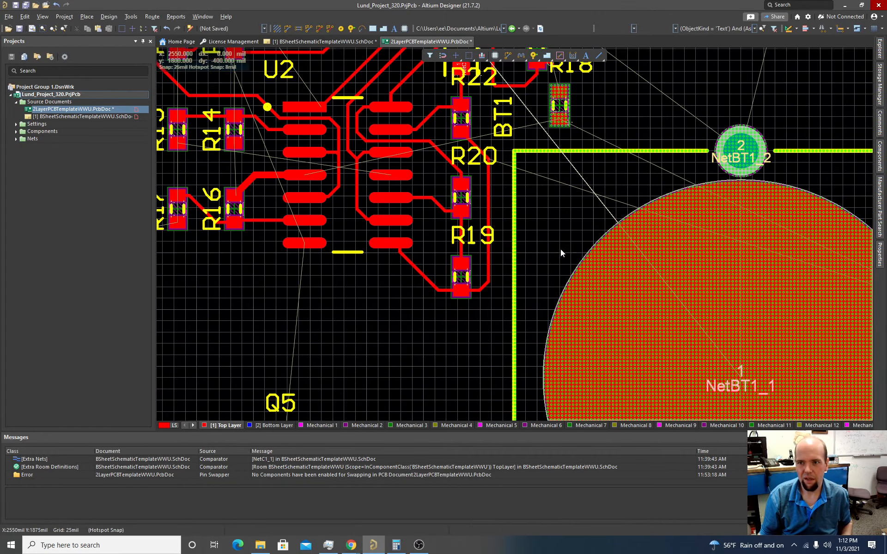
ctrl+scroll(559, 252, up, 2)
ctrl+scroll(568, 250, down, 1)
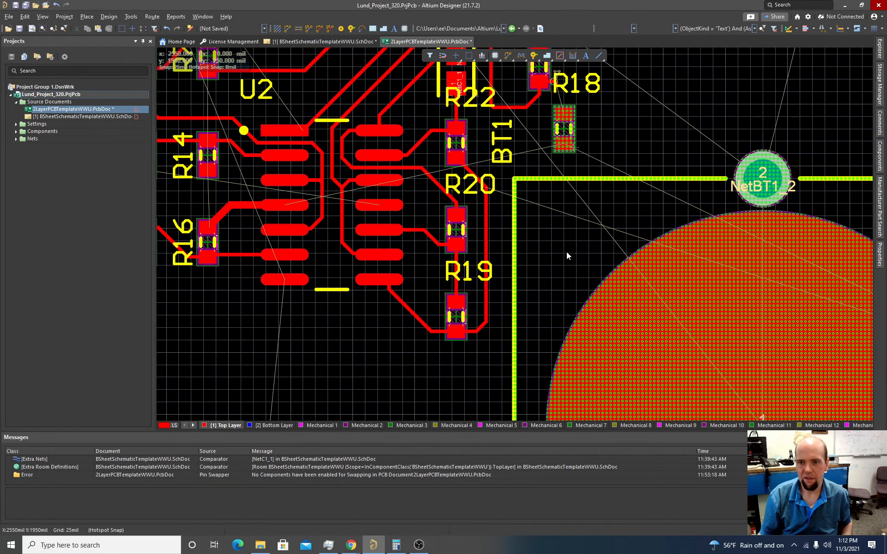
scroll(567, 253, up, 1)
ctrl+scroll(565, 253, up, 2)
scroll(564, 255, up, 3)
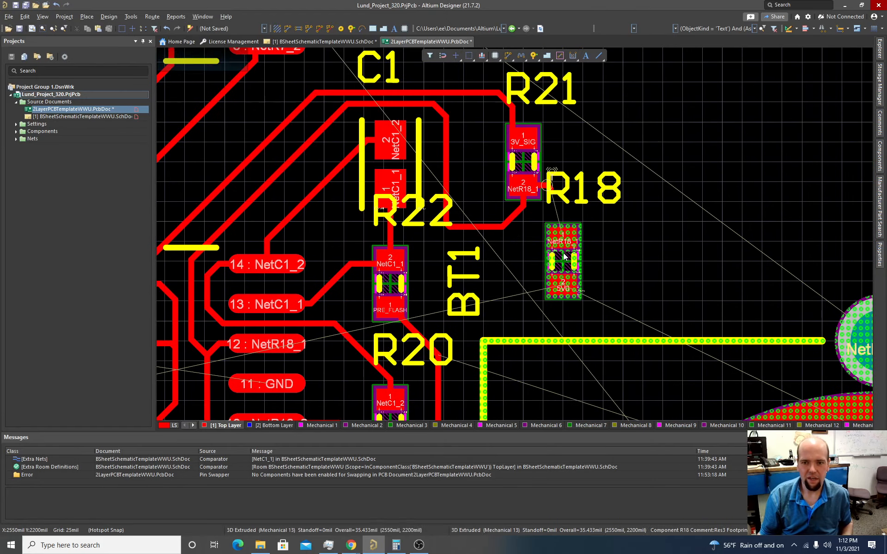
- Move R18 back directly below R21, at X 2500, Y 2175 mil
click(563, 260)
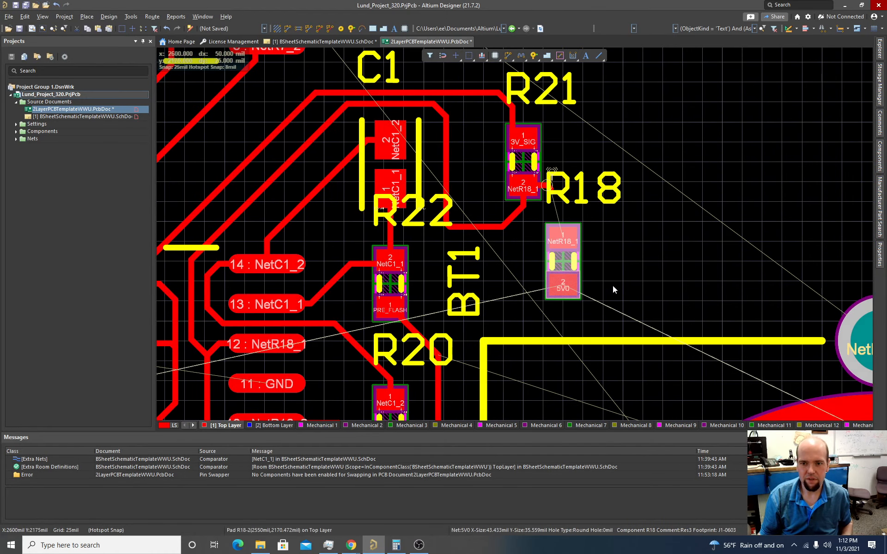
drag(566, 258, 526, 278)
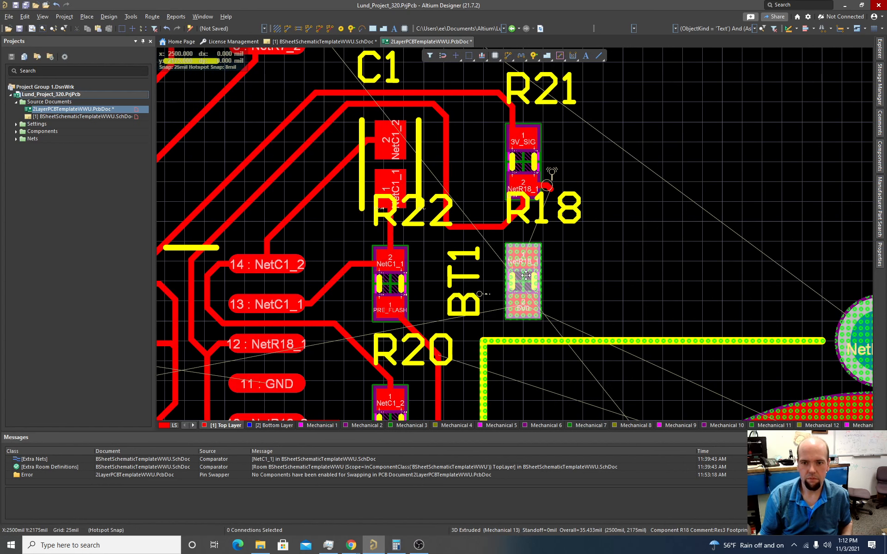
click(530, 285)
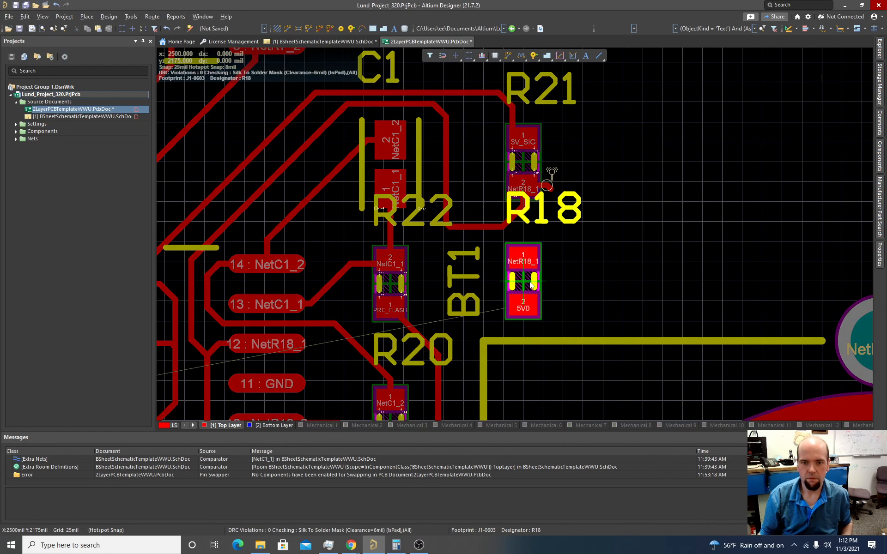
mouse_move(529, 287)
mouse_down()
mouse_move(529, 297)
mouse_move(528, 287)
mouse_up()
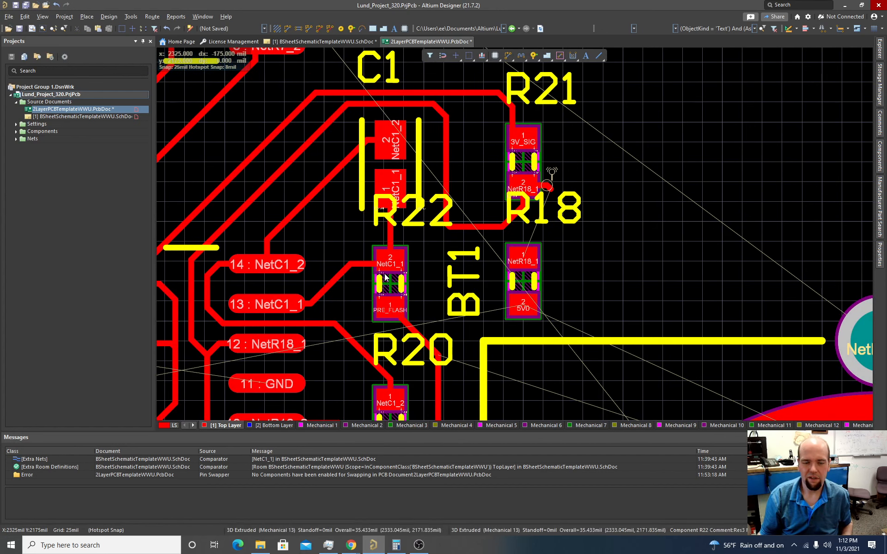
- Examine the overall placement around R18, U2, Q5 and BT1, including the parts still parked off the board
ctrl+scroll(385, 281, down, 3)
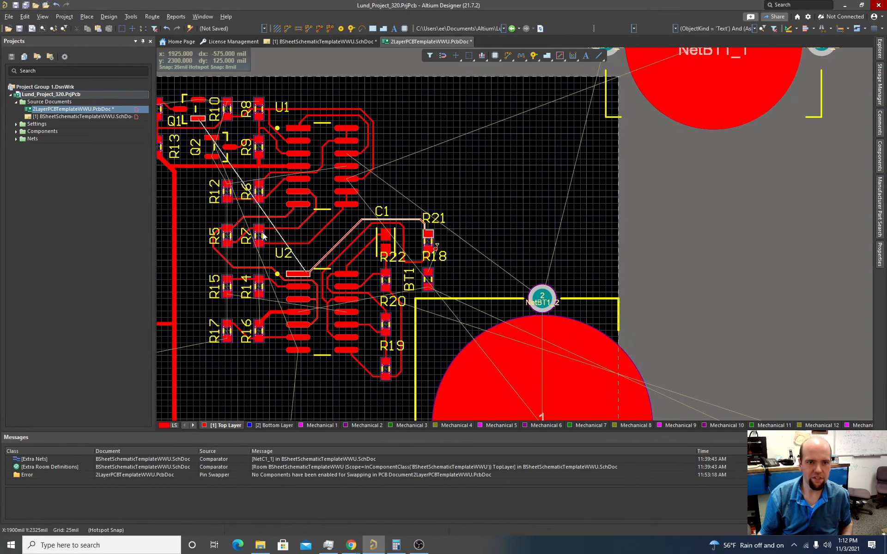
ctrl+scroll(402, 280, up, 2)
ctrl+scroll(401, 279, up, 4)
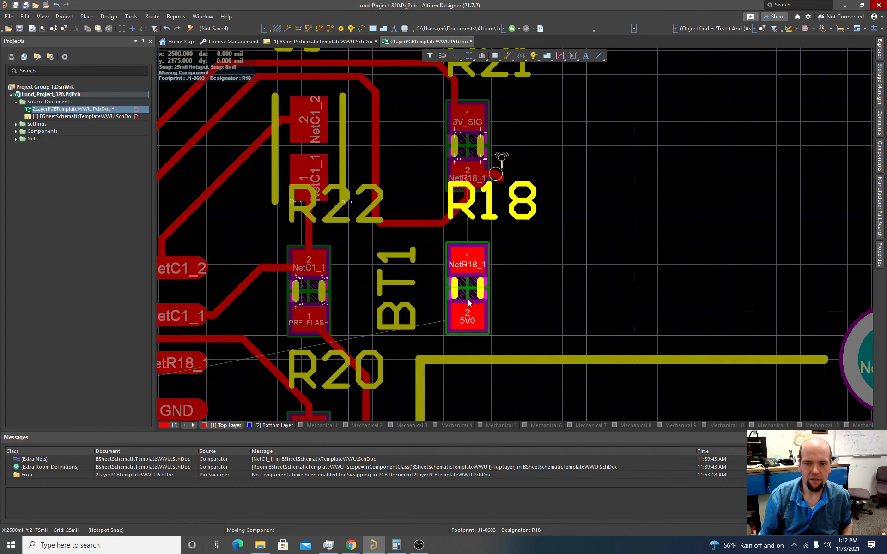
ctrl+scroll(469, 284, down, 2)
ctrl+scroll(479, 284, down, 2)
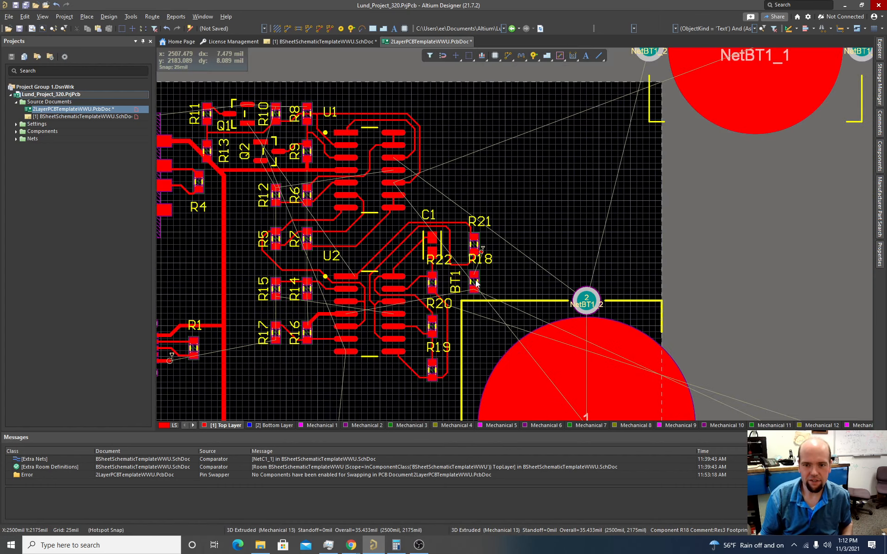
scroll(475, 280, down, 1)
scroll(401, 307, down, 3)
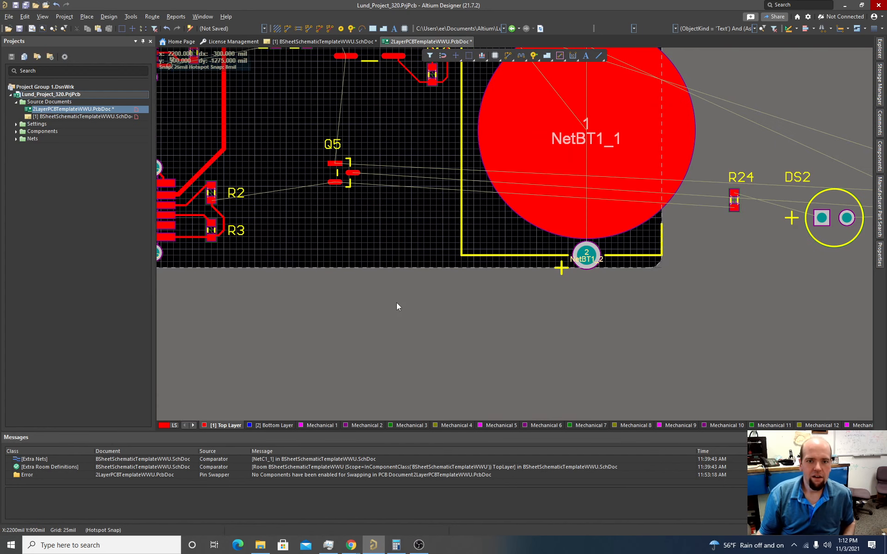
scroll(397, 307, up, 3)
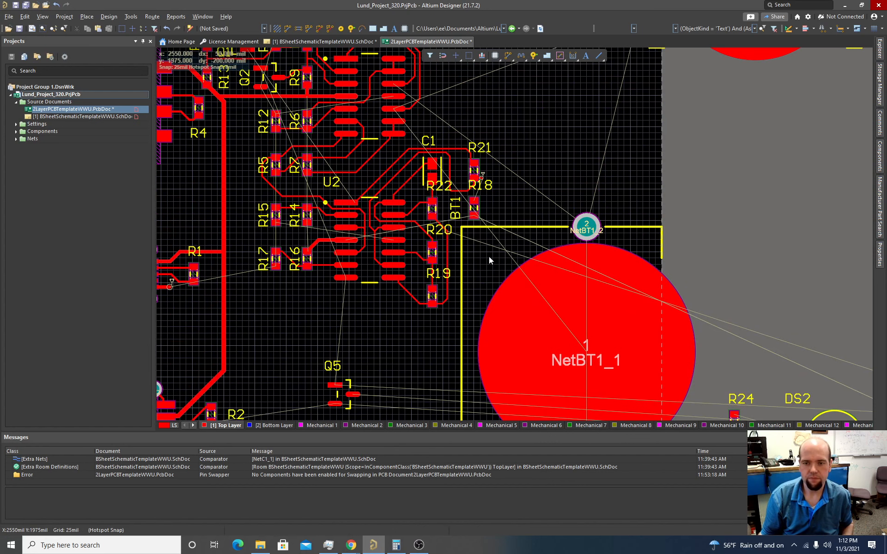
ctrl+scroll(489, 255, down, 2)
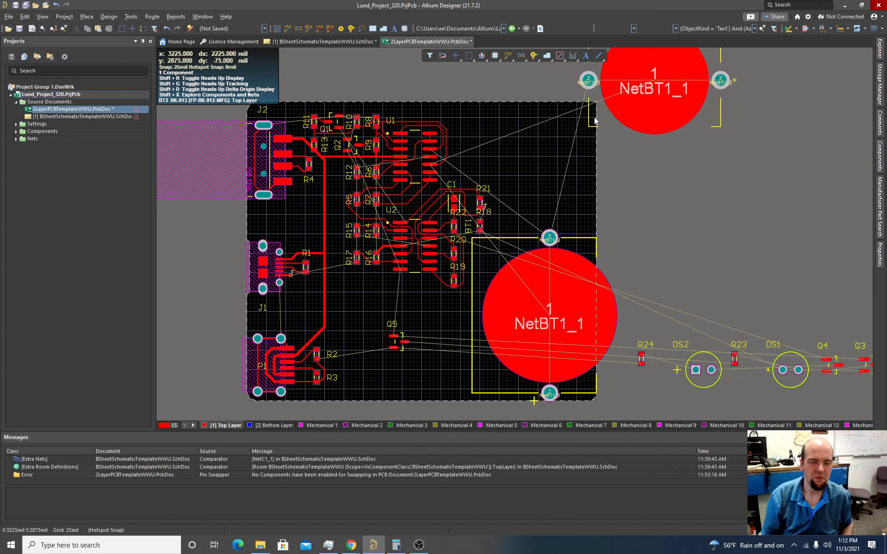
- Set the delta reference at the board's upper-left corner, check distances in millimetres, and switch the units back to mils
click(312, 98)
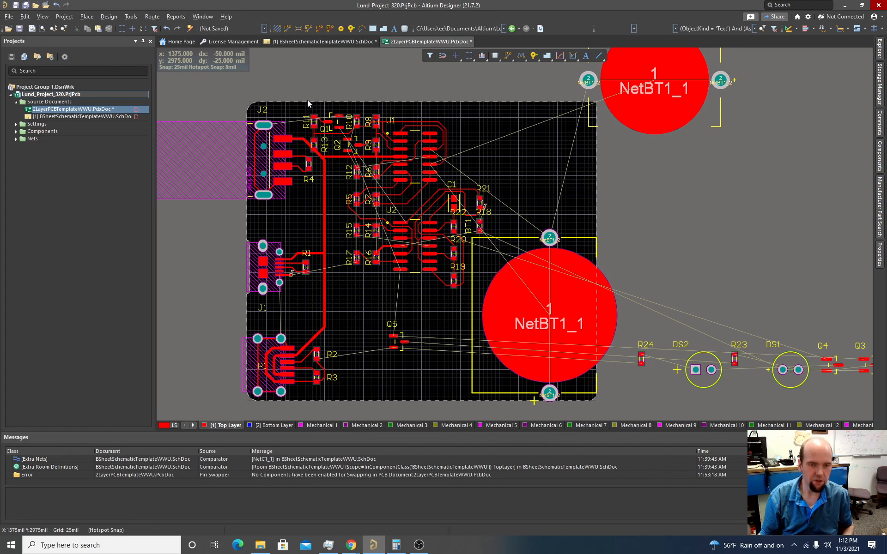
key(q)
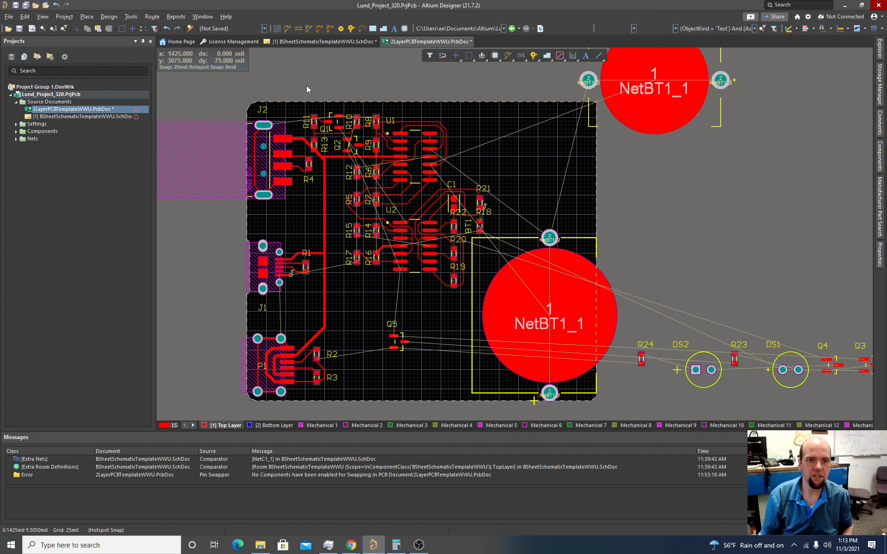
click(249, 99)
key(q)
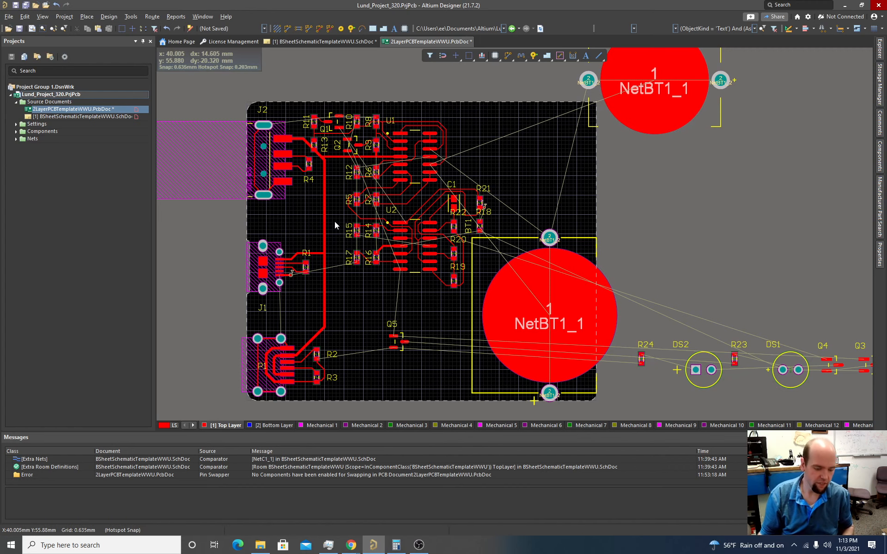
key(q)
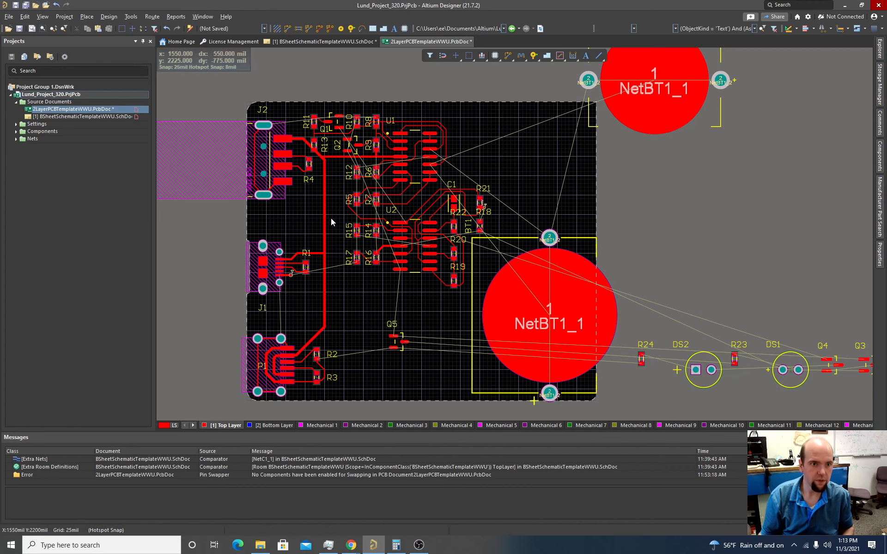
ctrl+scroll(328, 192, down, 3)
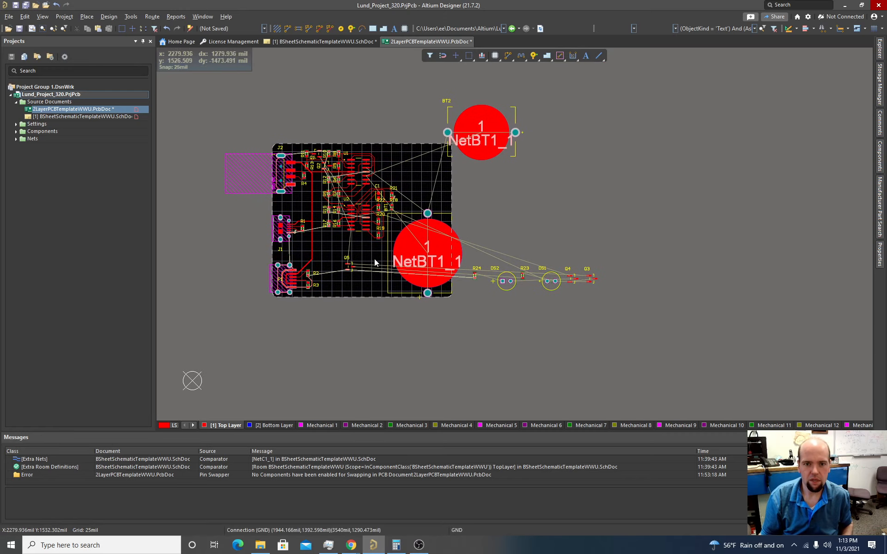
ctrl+scroll(374, 257, up, 4)
ctrl+scroll(373, 253, down, 3)
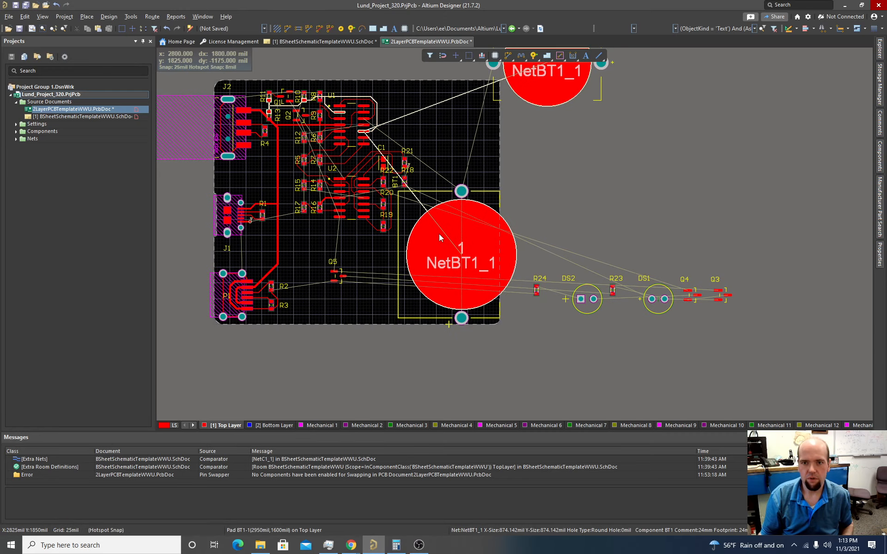
ctrl+scroll(406, 196, up, 5)
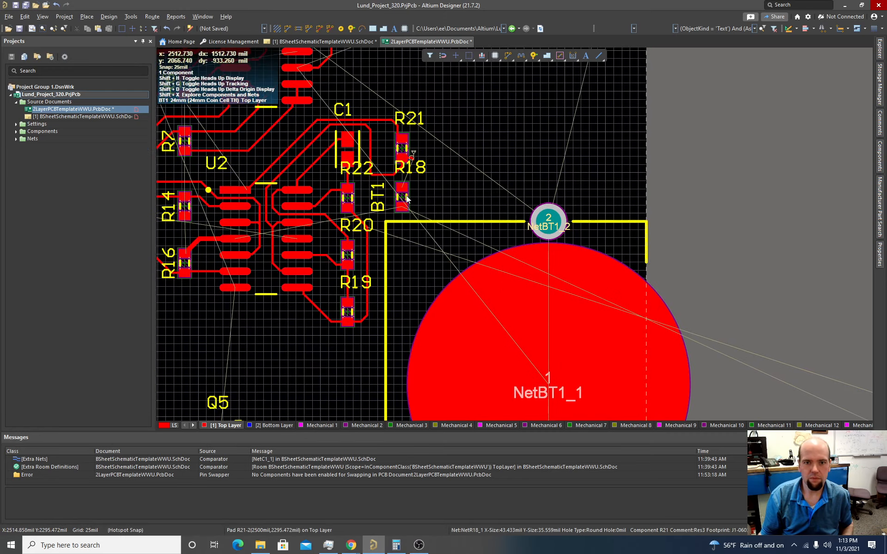
scroll(406, 204, down, 3)
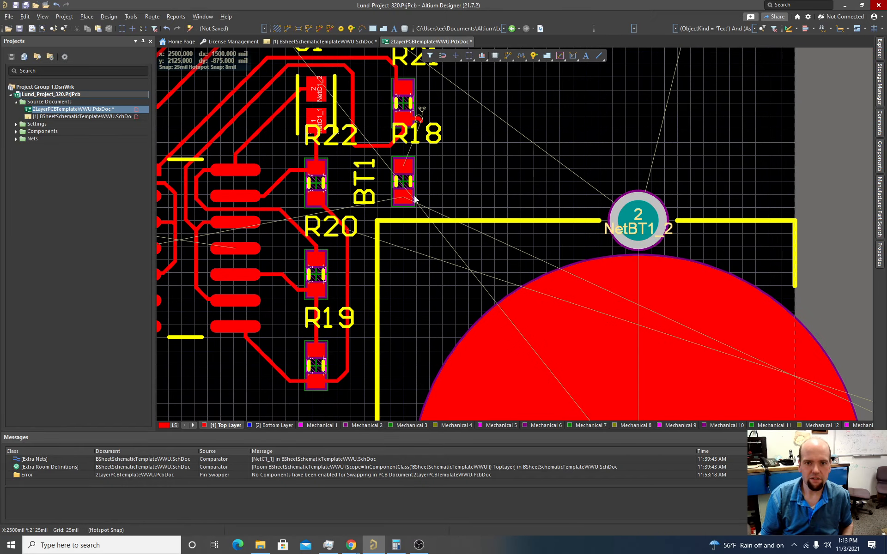
- Move BT2 onto the board's upper-right corner, directly above BT1
ctrl+scroll(416, 191, down, 2)
ctrl+scroll(585, 307, down, 2)
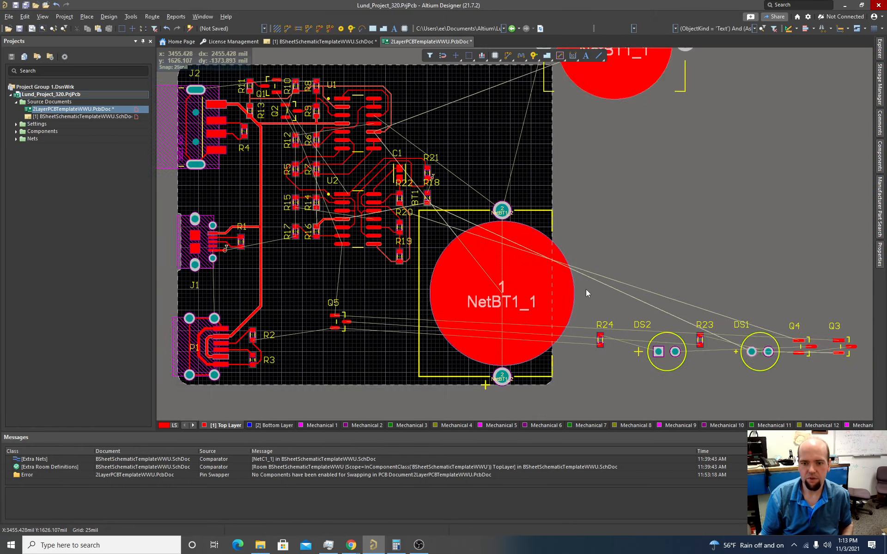
drag(602, 127, 540, 167)
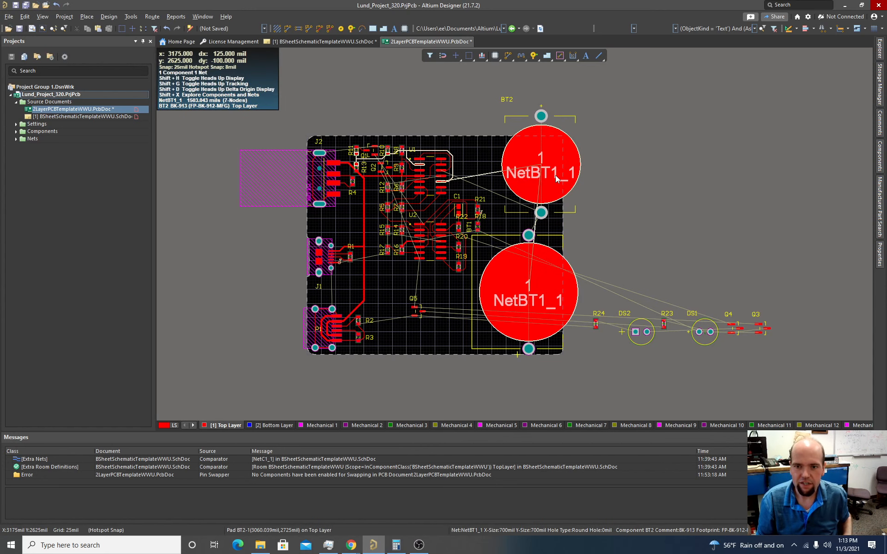
ctrl+scroll(556, 178, up, 4)
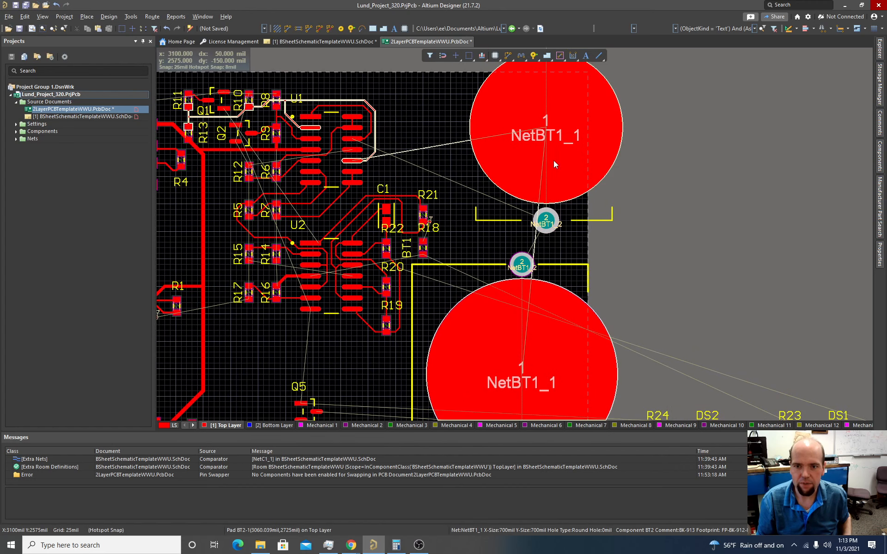
drag(554, 149, 546, 153)
ctrl+scroll(552, 168, down, 2)
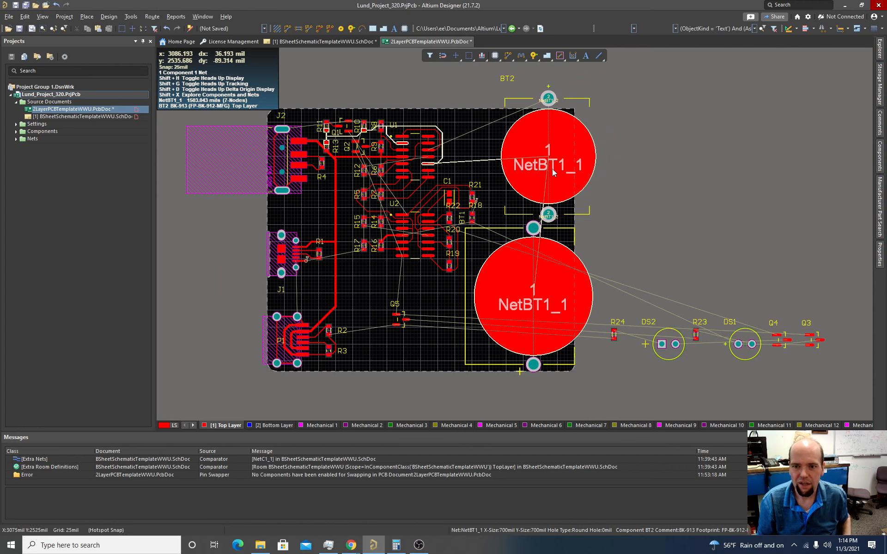
ctrl+scroll(545, 176, down, 2)
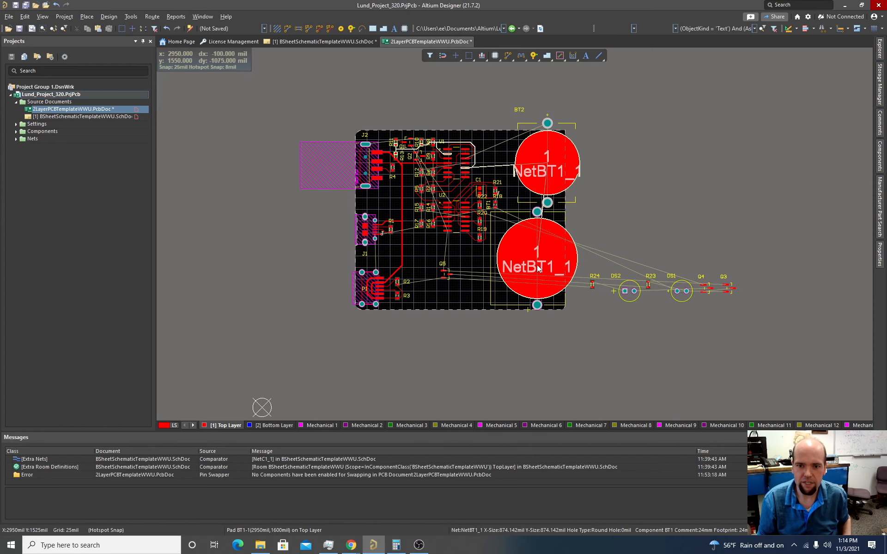
- With a 25 mil snap grid, shift BT1 down past the board's lower edge and bring BT2 down above it
drag(534, 264, 537, 268)
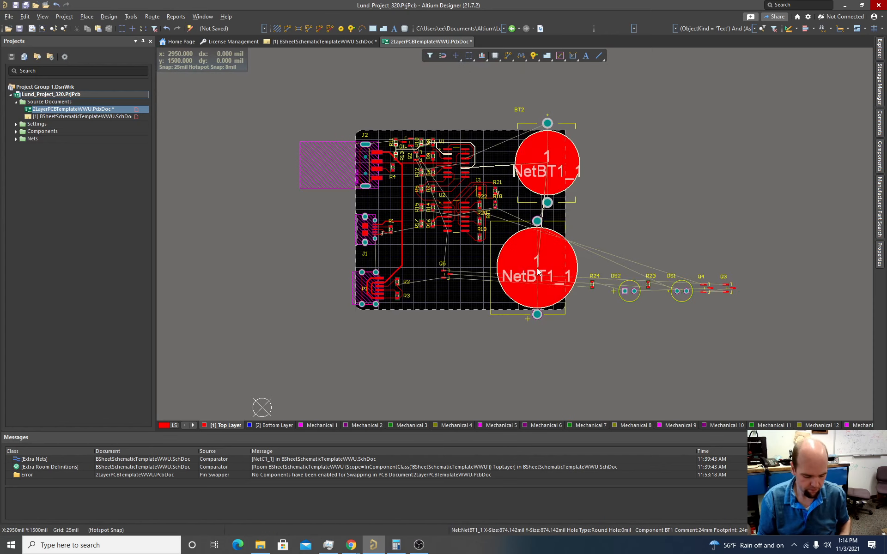
key(g)
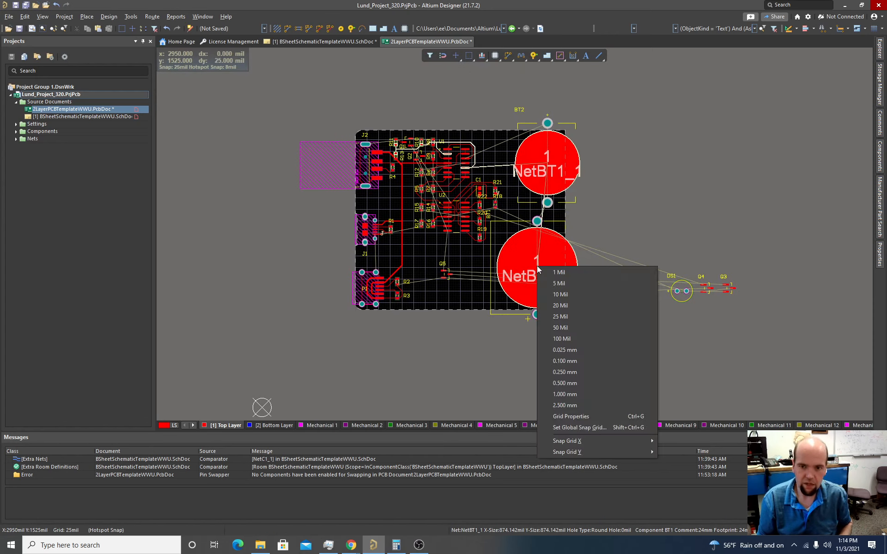
click(564, 316)
drag(538, 268, 538, 274)
drag(541, 174, 550, 178)
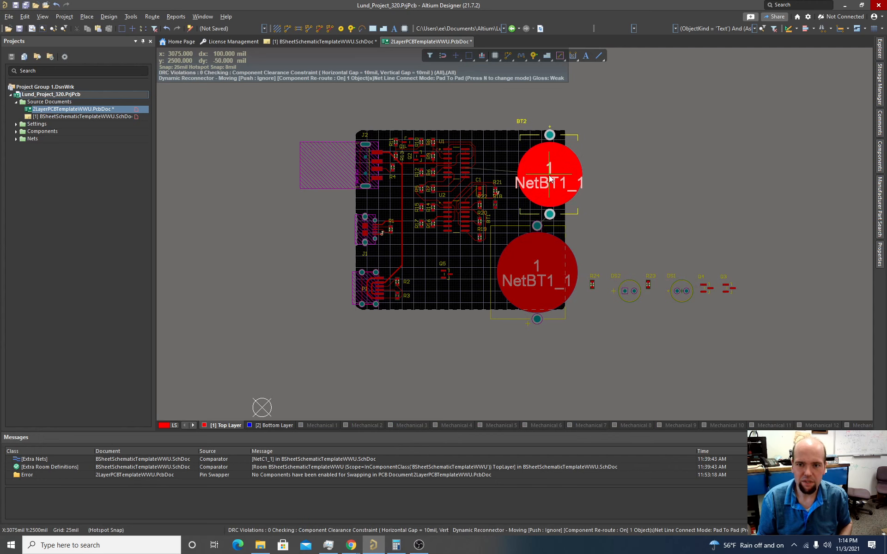
drag(549, 179, 545, 176)
- Examine the whole board layout and the DS1, DS2, R23, R24, Q3 and Q4 parts still parked off the board
shift+scroll(585, 179, left, 6)
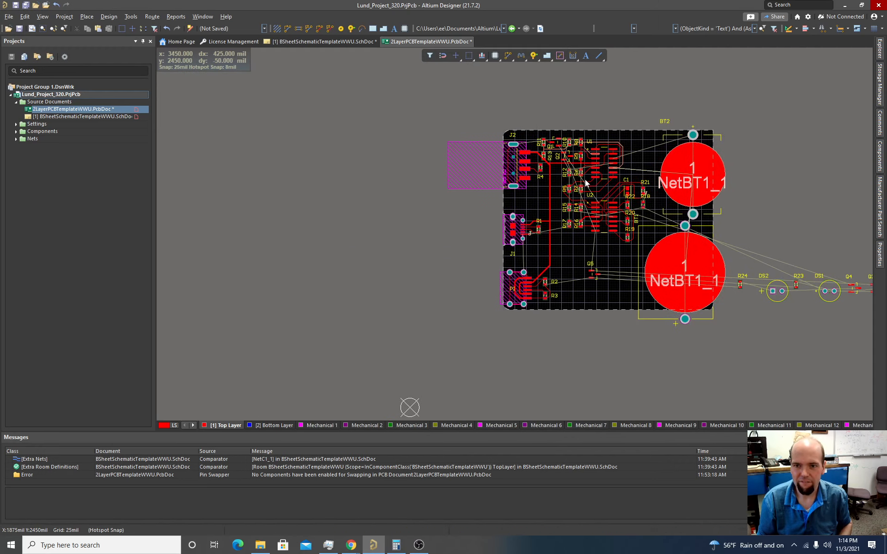
scroll(585, 180, down, 1)
shift+scroll(585, 181, left, 3)
shift+scroll(585, 182, right, 1)
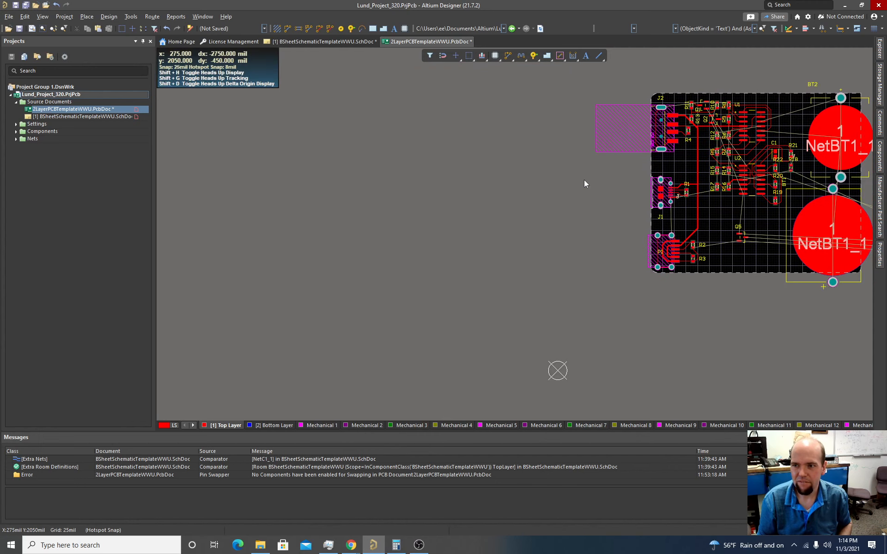
shift+scroll(584, 184, right, 6)
ctrl+scroll(666, 170, up, 1)
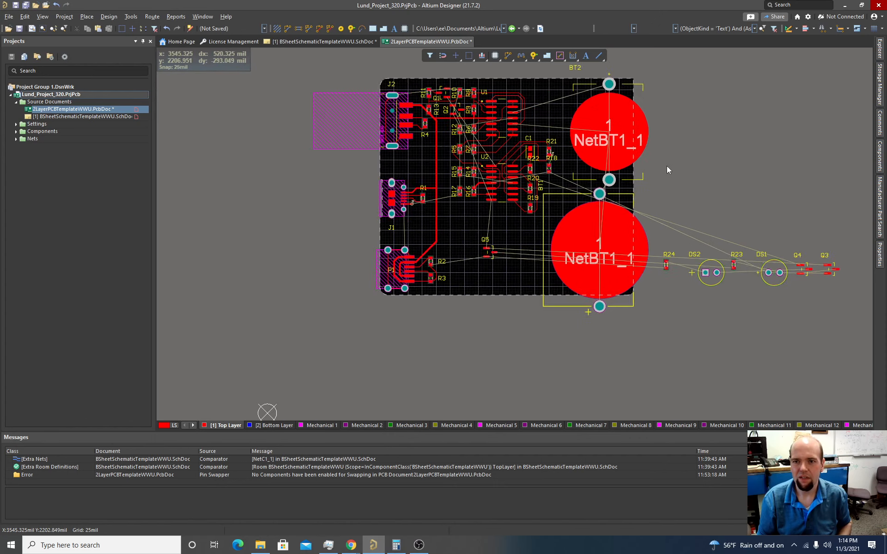
ctrl+scroll(606, 179, up, 4)
ctrl+scroll(605, 179, down, 3)
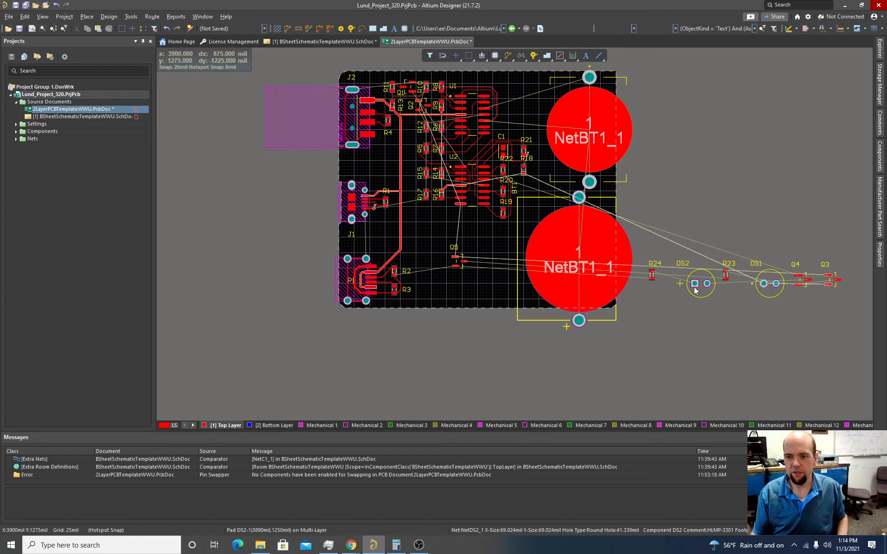
ctrl+scroll(696, 291, up, 3)
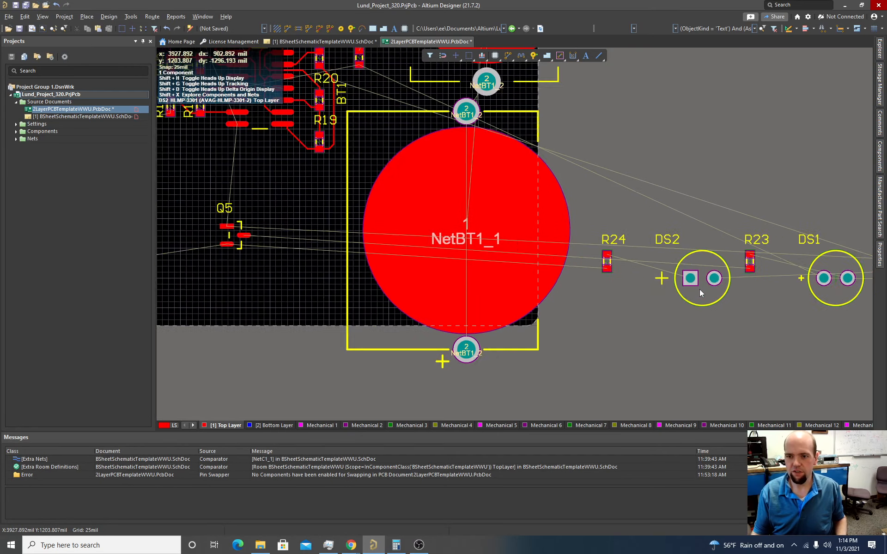
ctrl+scroll(699, 289, down, 1)
ctrl+scroll(698, 281, down, 1)
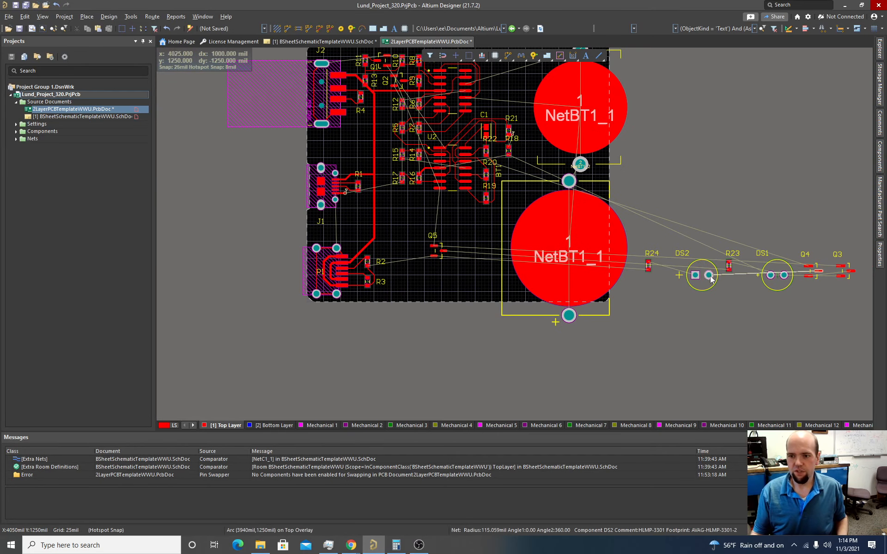
- Consult the LED circuit in the schematic, and place DS2 and DS1 side by side on the PCB below Q5, near the lower edge
click(83, 117)
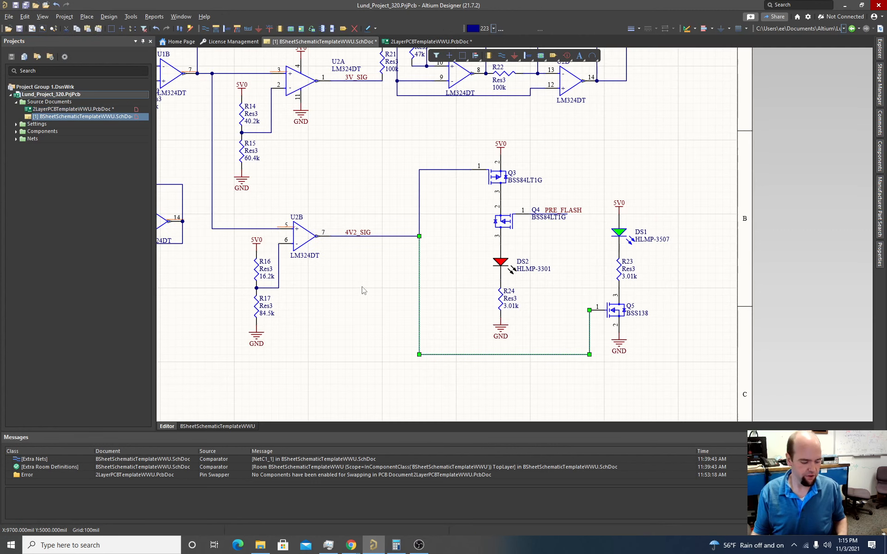
key(alt+Tab)
key(alt+Tab)
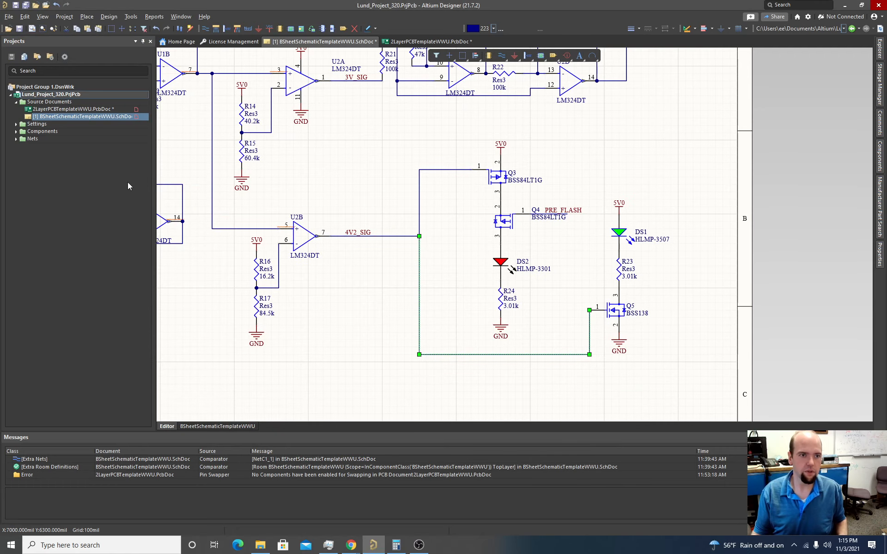
click(88, 108)
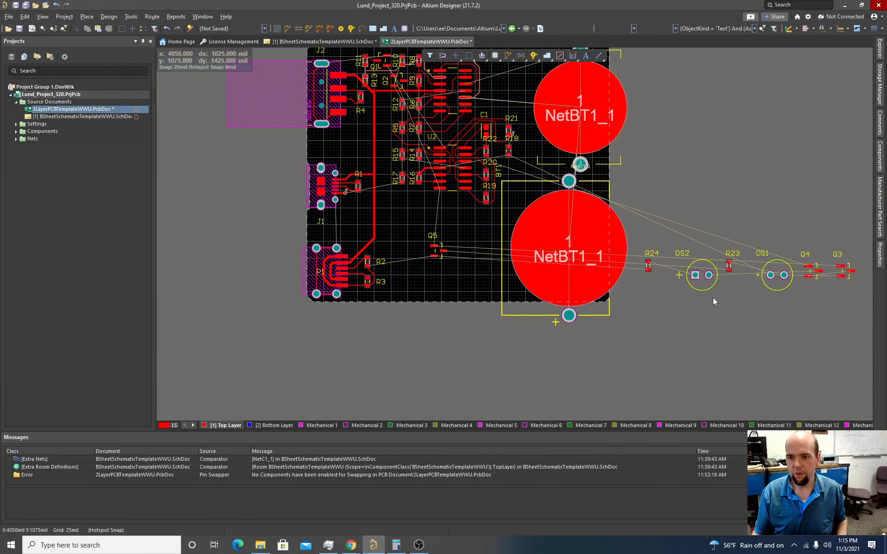
drag(701, 276, 412, 288)
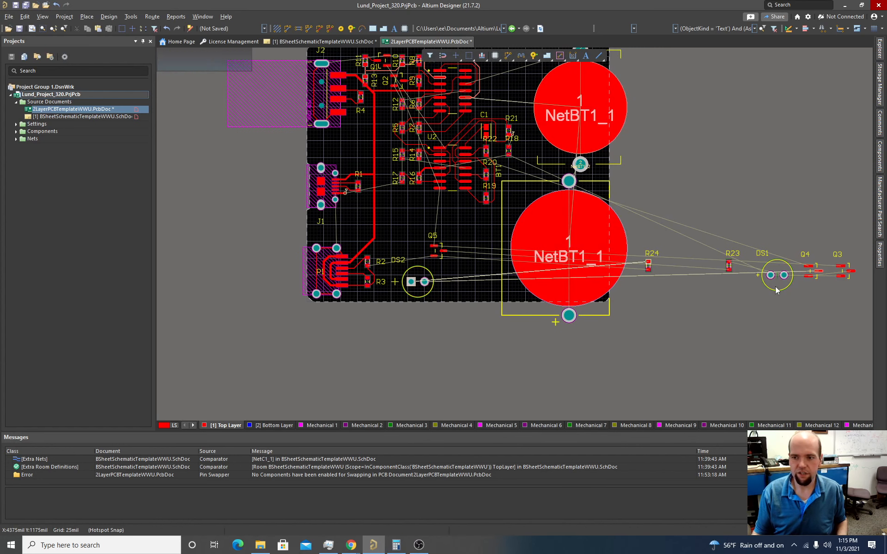
drag(782, 281, 464, 282)
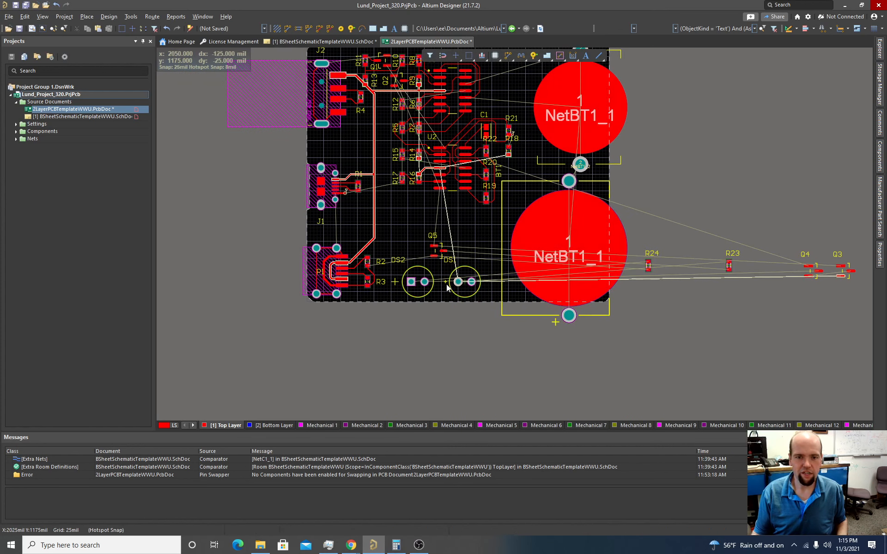
- Move Q5 further up from the LEDs and put the DS1 and DS2 designators at the lower right of their outlines
ctrl+scroll(445, 284, up, 2)
ctrl+scroll(441, 284, up, 1)
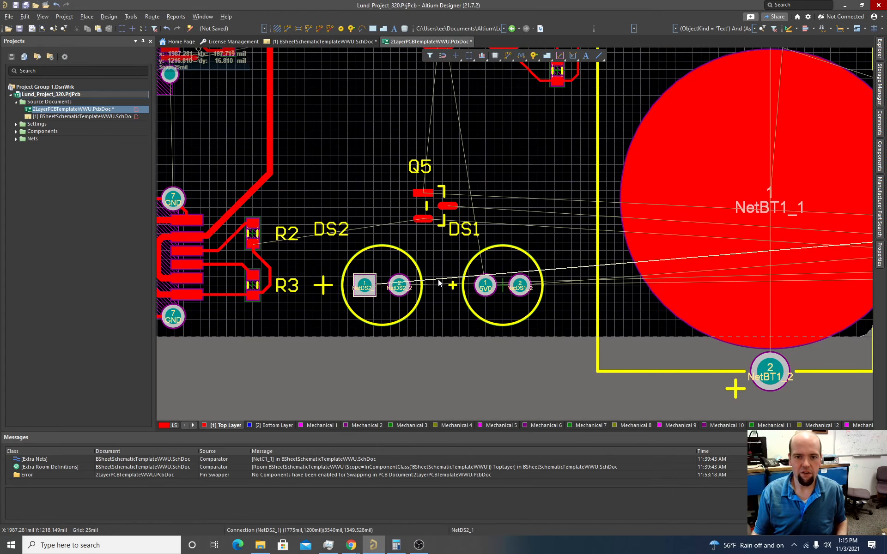
click(331, 229)
drag(331, 228, 381, 224)
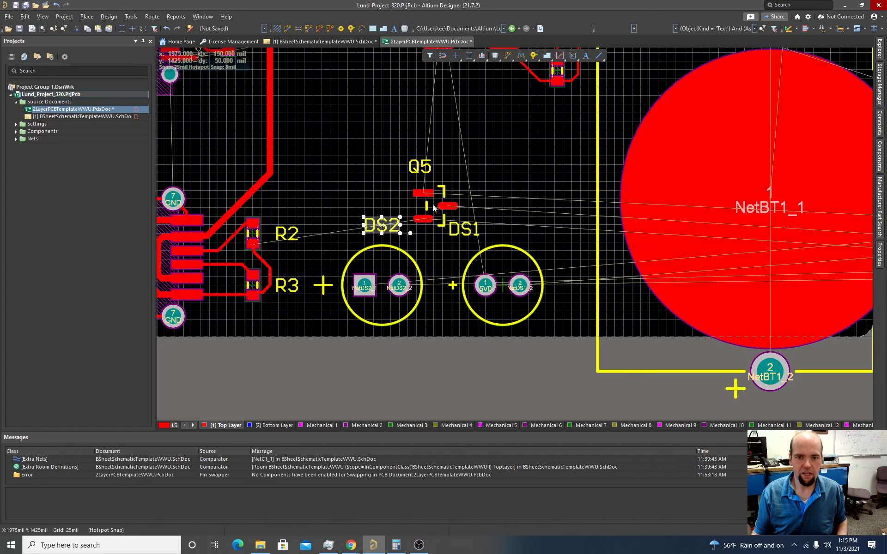
drag(433, 203, 445, 138)
drag(464, 228, 559, 325)
drag(401, 235, 453, 327)
ctrl+scroll(397, 276, down, 2)
ctrl+scroll(379, 275, up, 2)
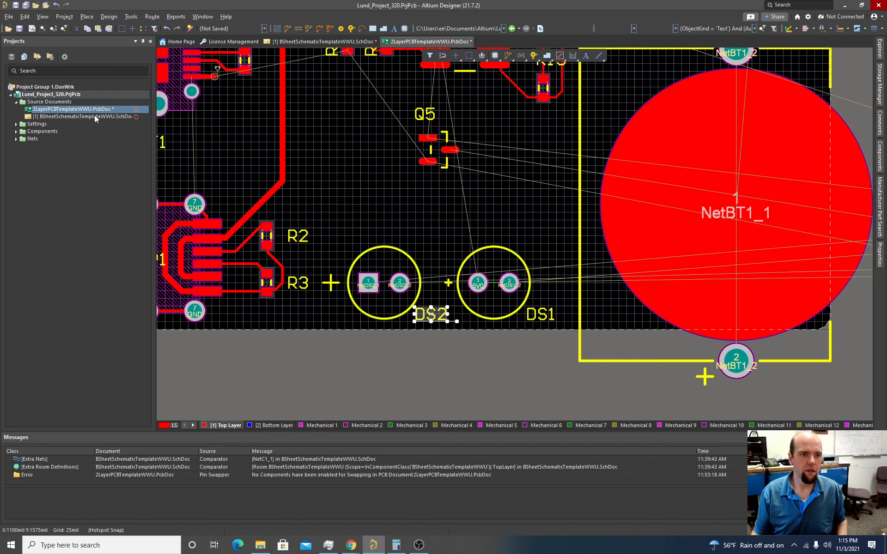
- Check the LED colours in the schematic, and make Top Overlay the active layer of the PCB
click(94, 117)
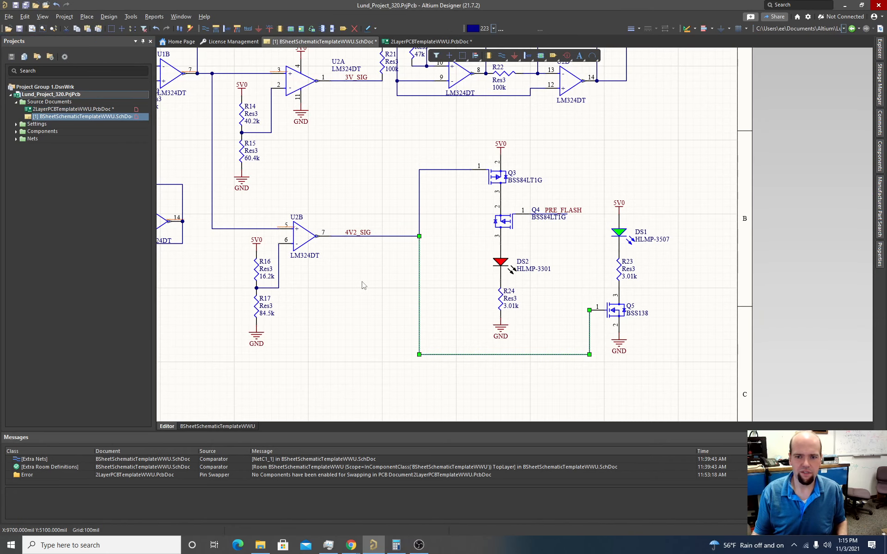
click(73, 109)
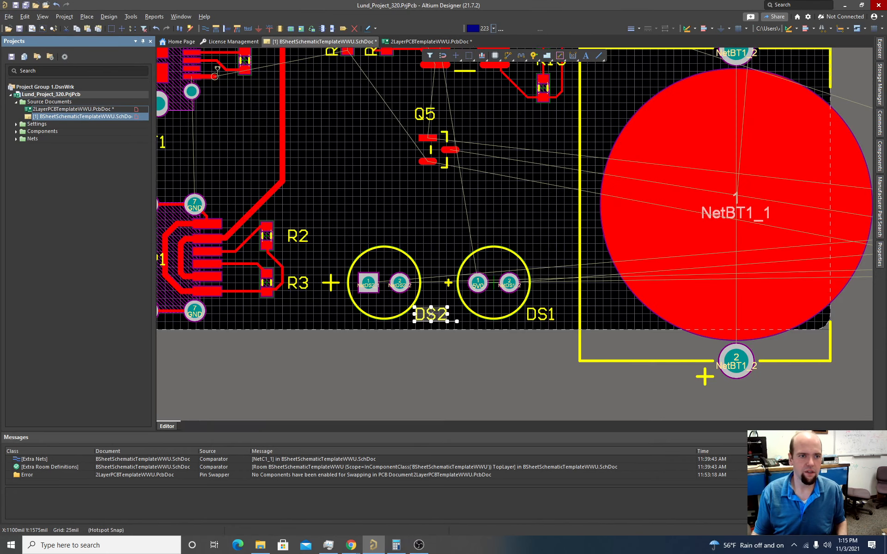
click(87, 17)
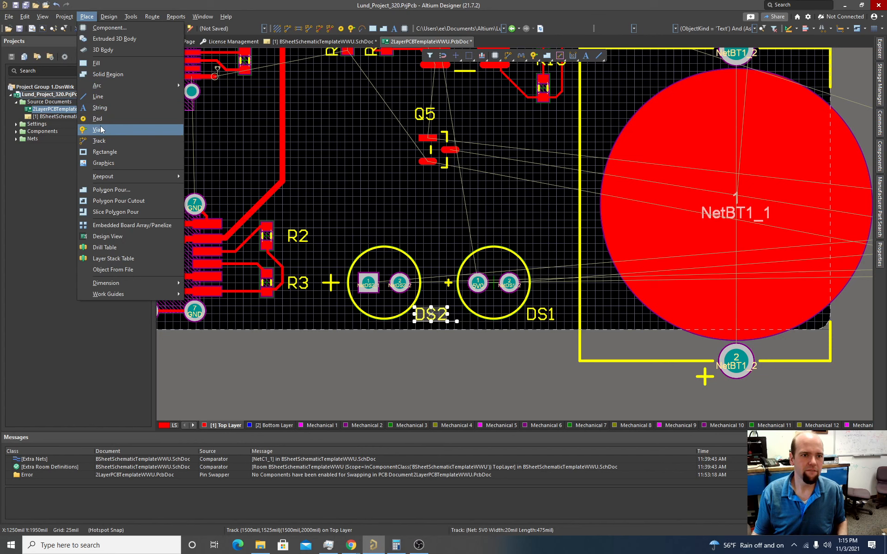
click(542, 403)
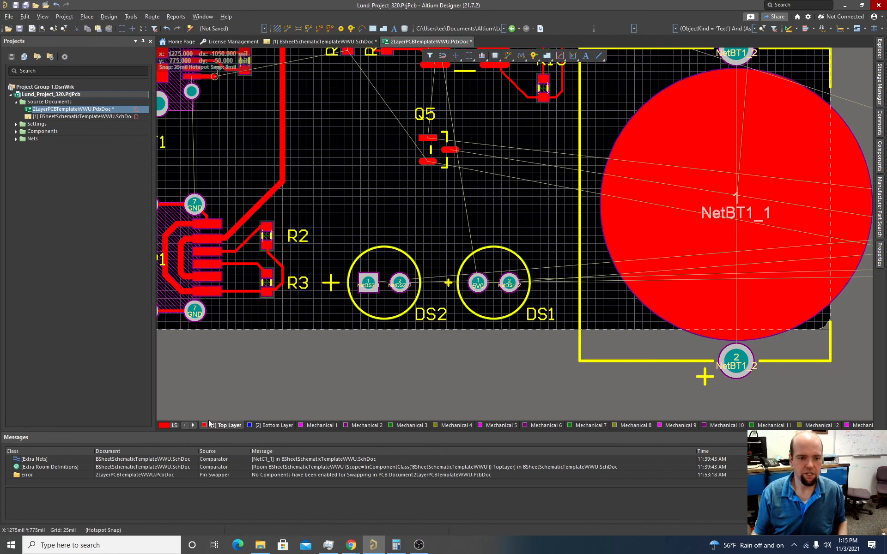
click(194, 426)
click(194, 426)
click(194, 425)
click(194, 425)
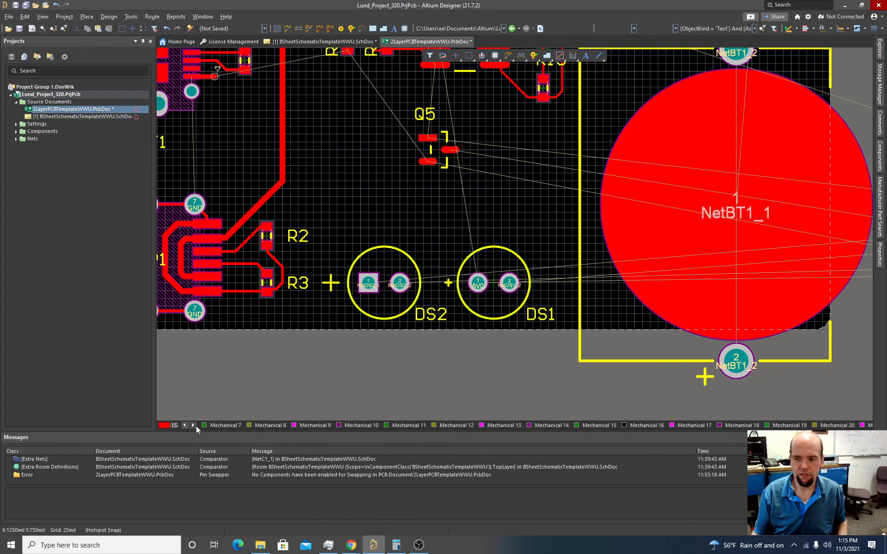
click(196, 426)
click(196, 426)
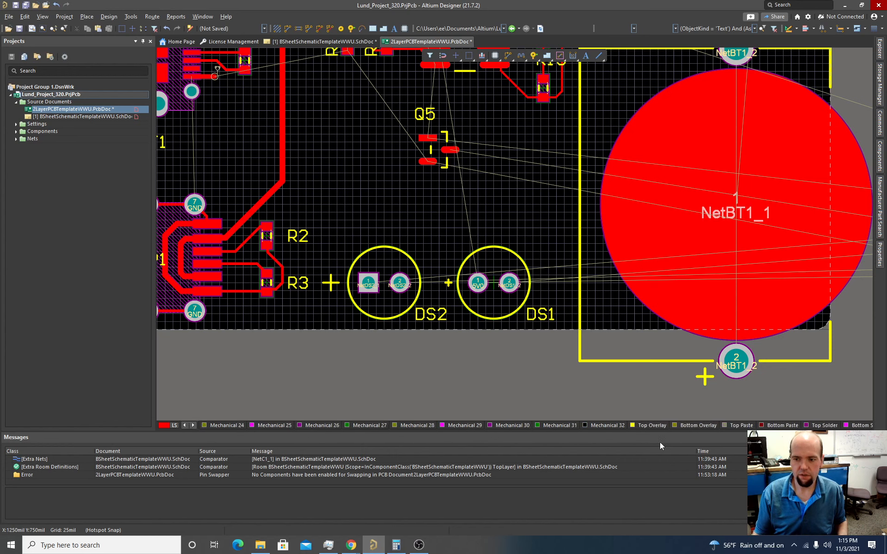
click(651, 426)
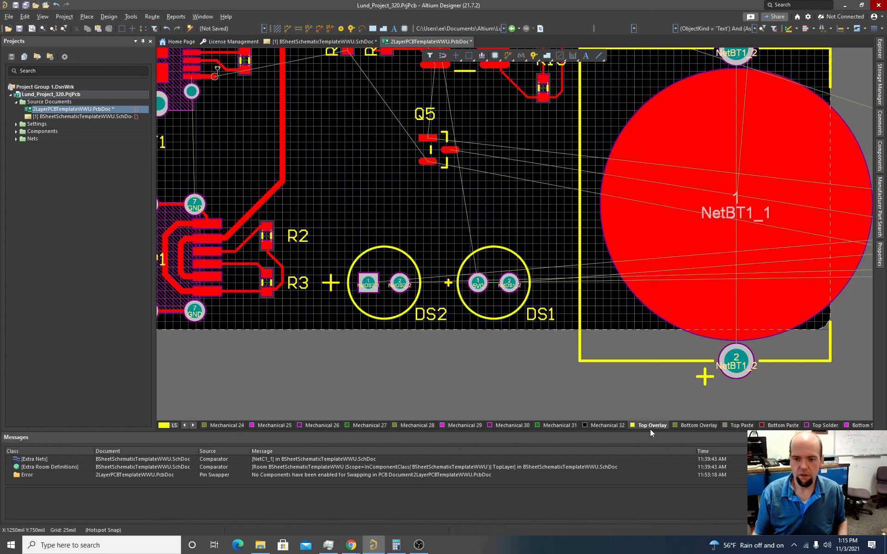
- Place the text string "RED" on the Top Overlay just above DS2, using a 10 mil snap grid
click(87, 17)
click(95, 95)
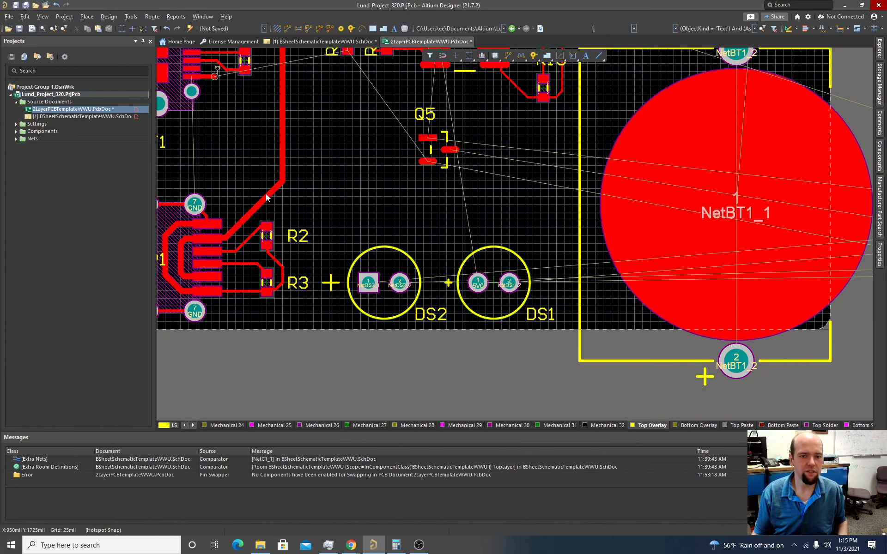
key(Tab)
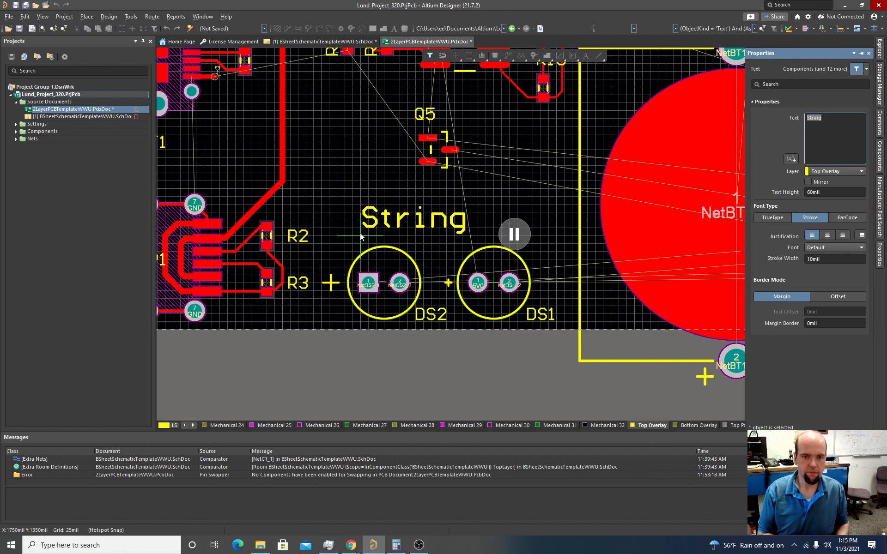
key(Return)
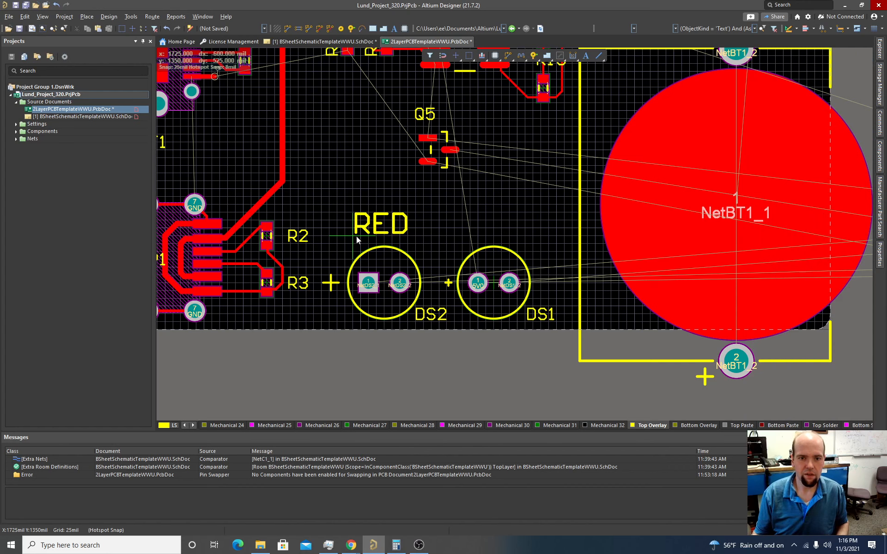
key(g)
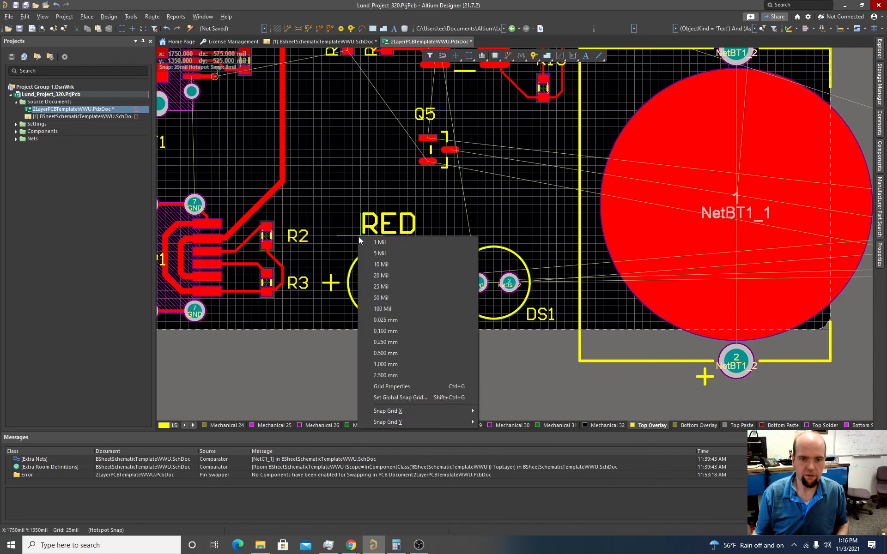
click(381, 264)
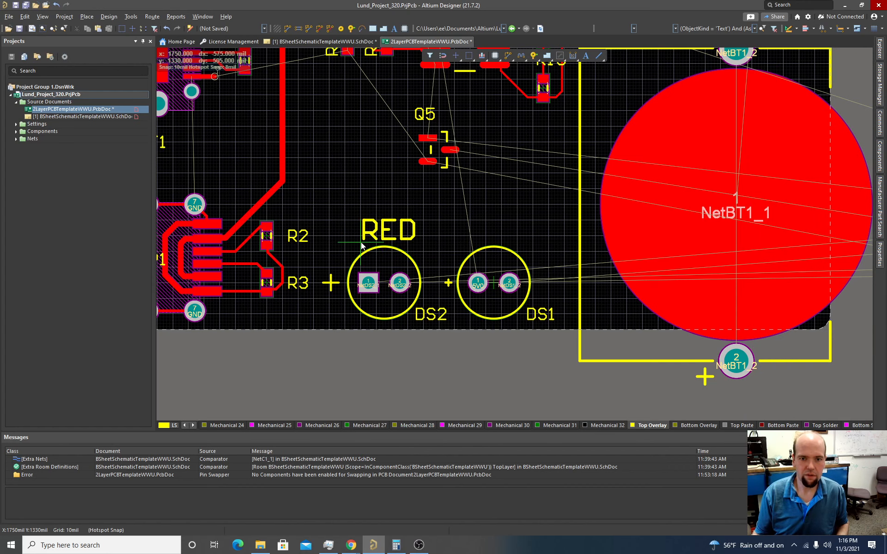
click(358, 243)
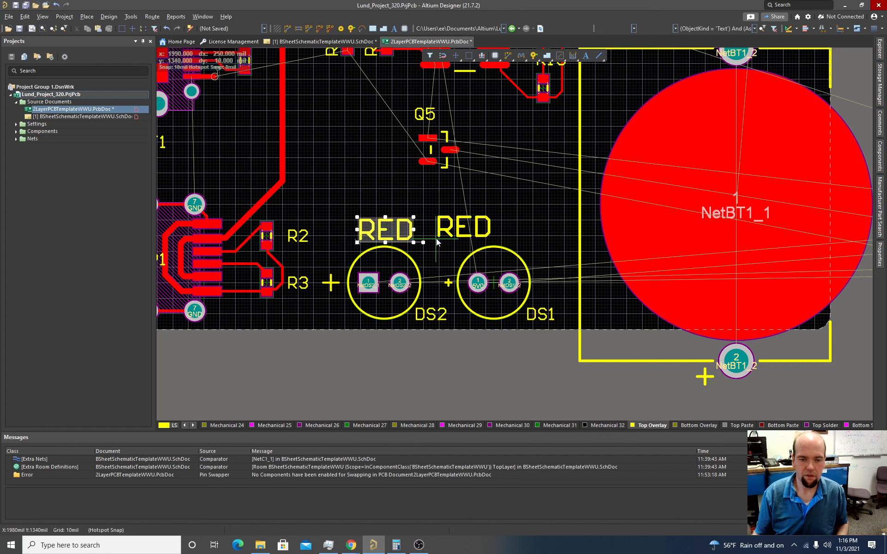
- Place the text string "GREEN" on the Top Overlay just above DS1, level with the "RED" label
key(Tab)
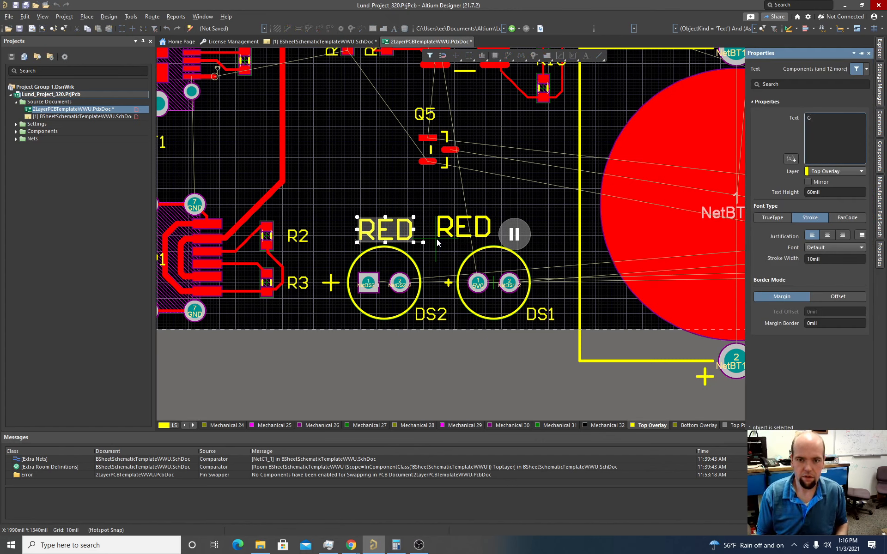
text(GREEN)
key(Return)
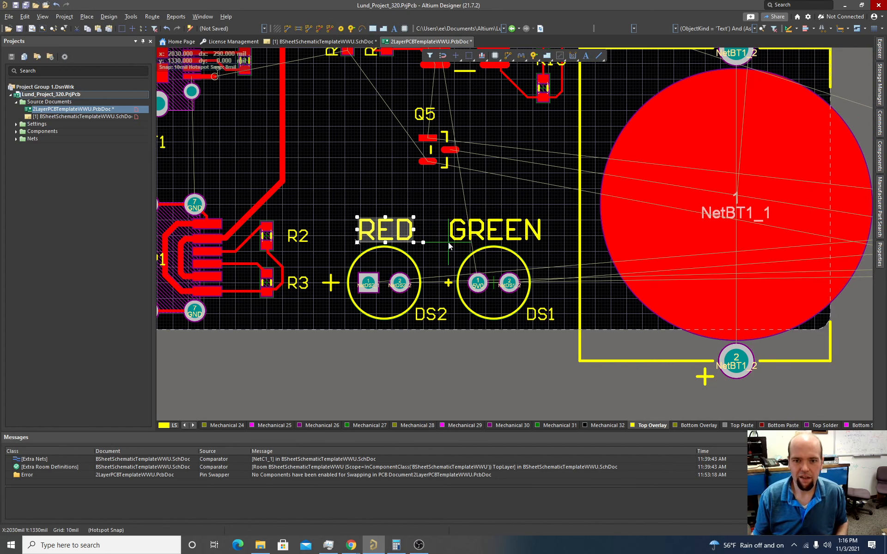
click(448, 245)
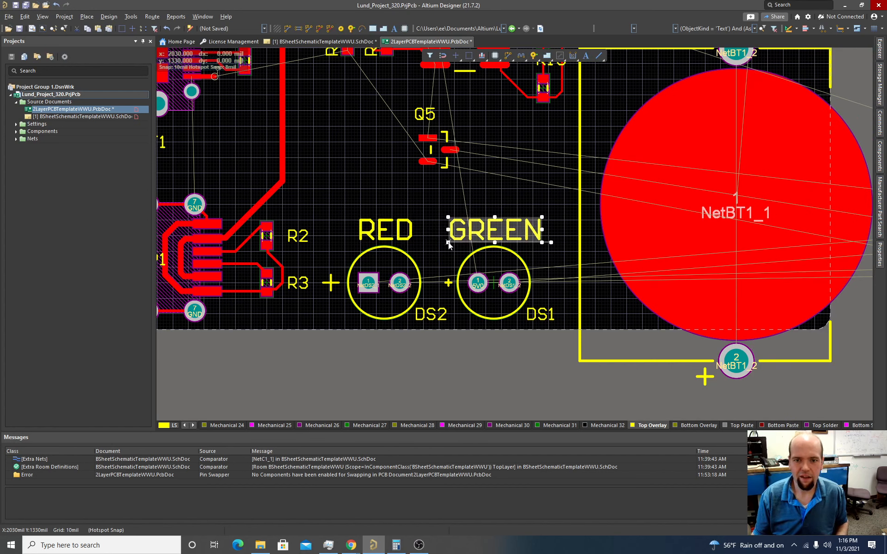
right_click(431, 231)
- Bring R24 and R23 onto the board, placing R24 above and beside DS2 and R23 just beside Q5
ctrl+scroll(445, 297, down, 5)
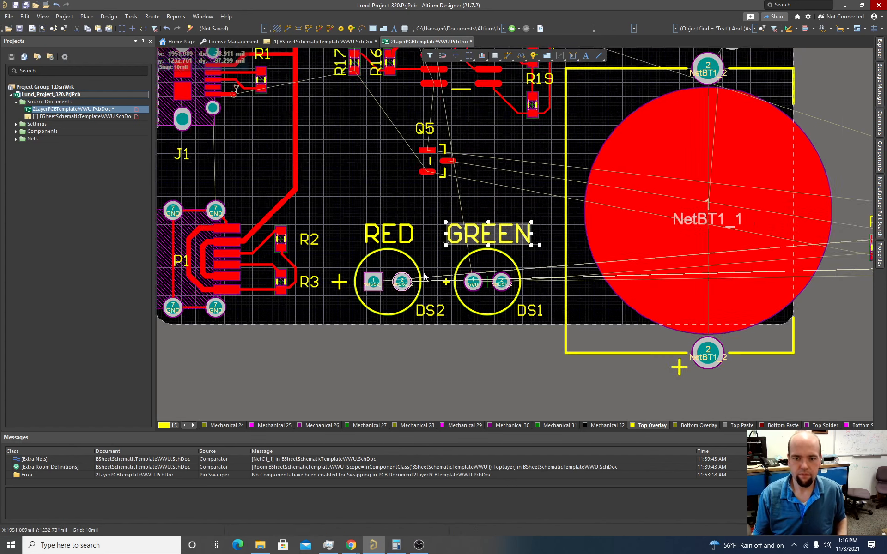
ctrl+scroll(422, 326, up, 6)
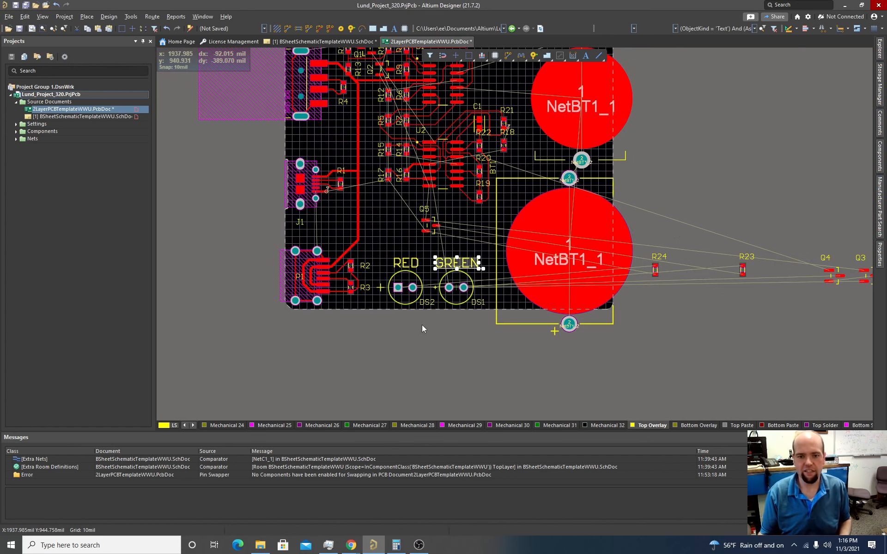
ctrl+scroll(421, 327, down, 3)
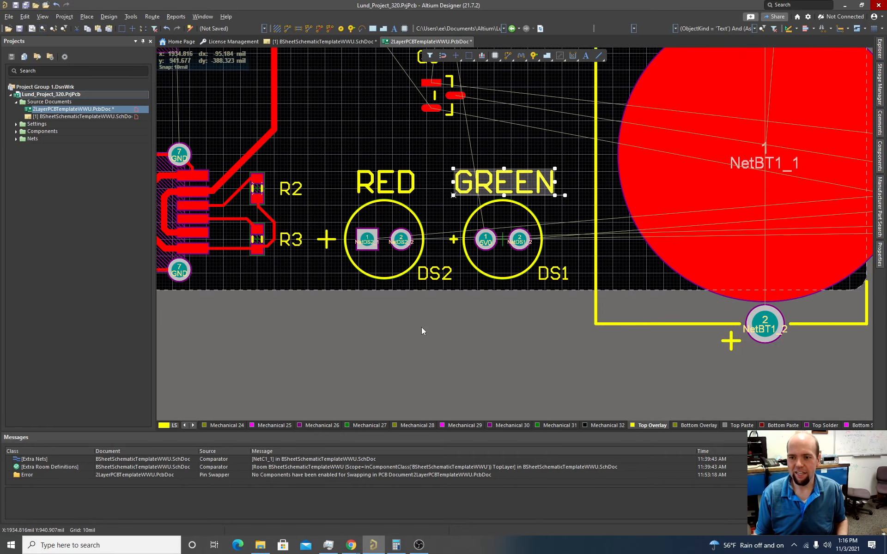
right_drag(497, 358, 386, 362)
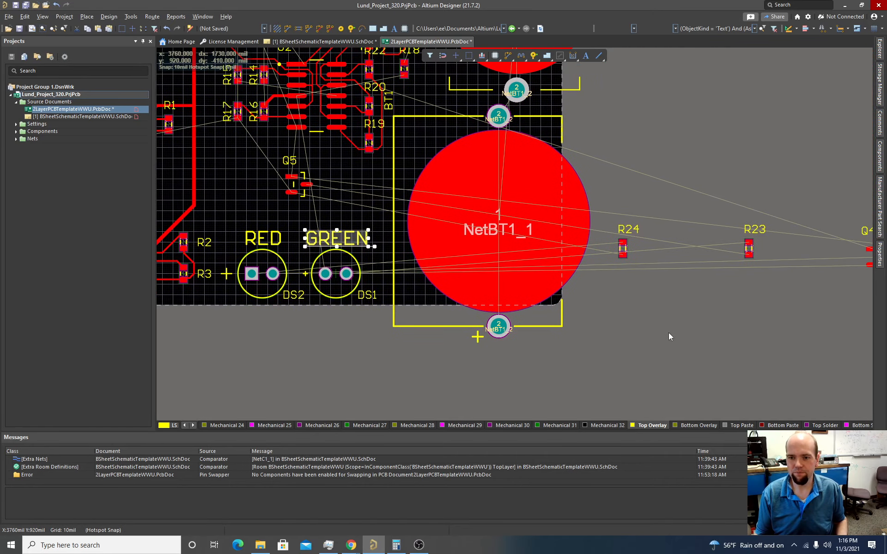
right_drag(645, 333, 589, 367)
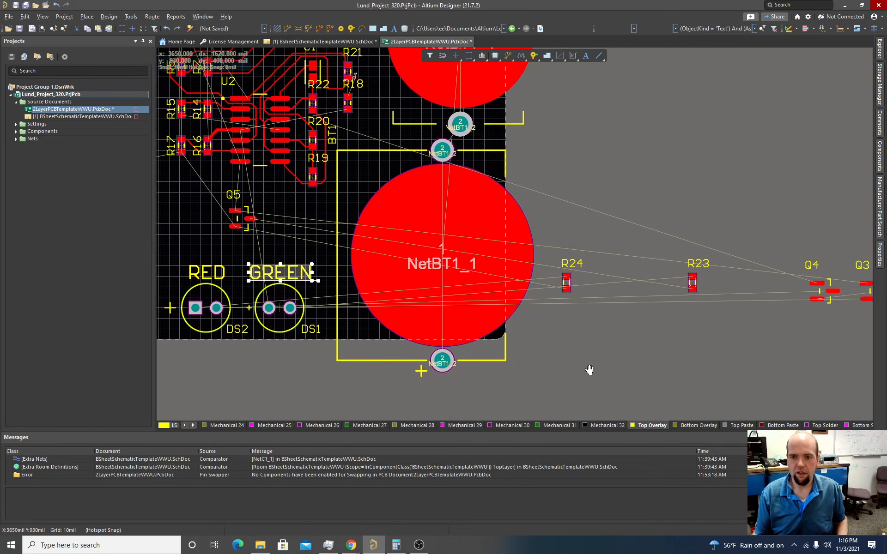
drag(566, 286, 312, 250)
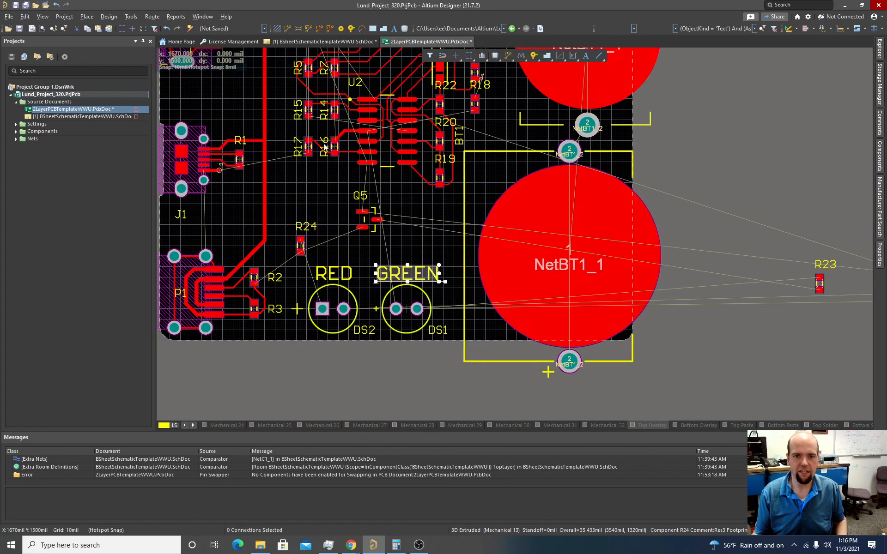
drag(819, 287, 414, 226)
- Bring Q4 and Q3 onto the board, placing Q4 below R17 and Q3 between R24 and Q5
ctrl+scroll(353, 146, down, 2)
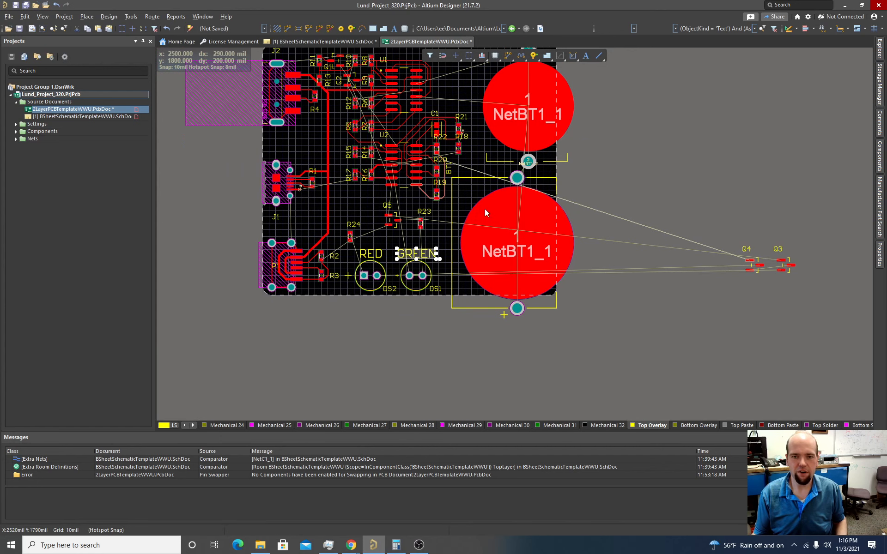
drag(751, 264, 352, 207)
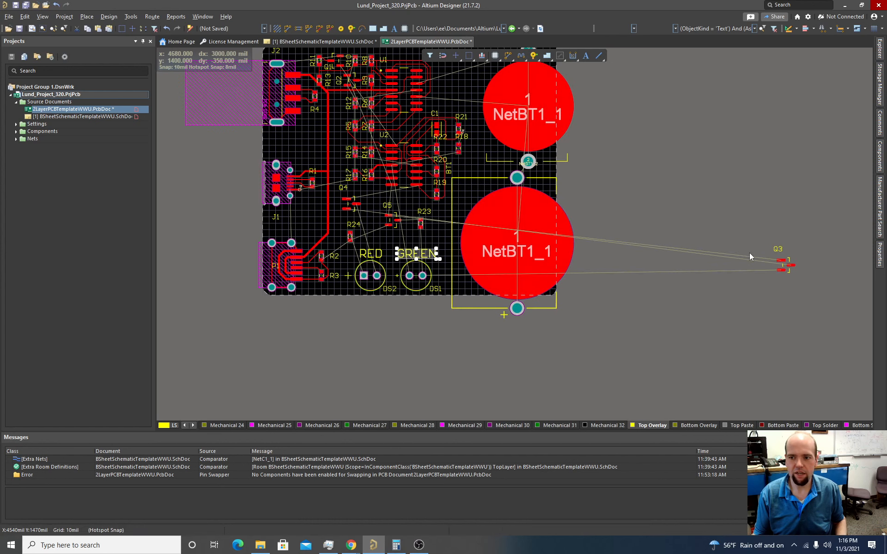
drag(786, 264, 370, 233)
ctrl+scroll(372, 247, up, 2)
ctrl+scroll(372, 248, down, 3)
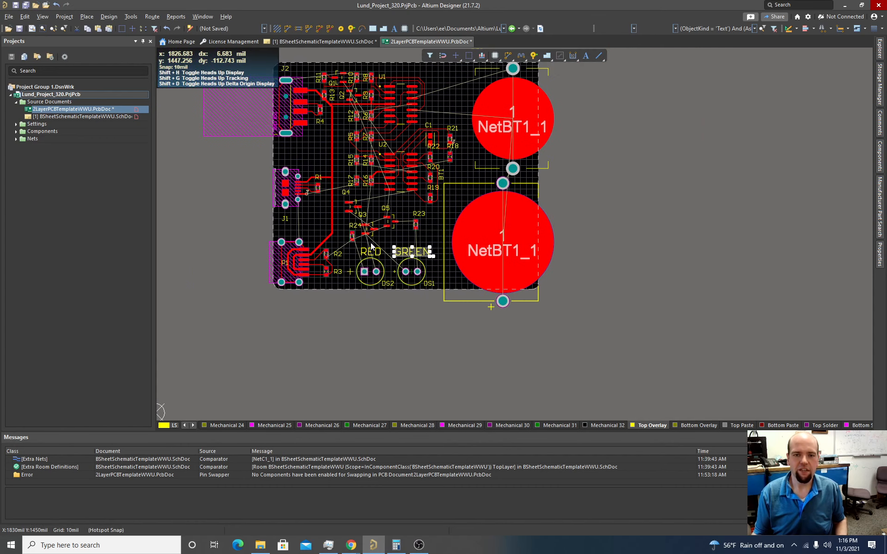
- Examine the connection lines between Q3, Q4, Q5, R23, R24 and the two LEDs on the PCB
scroll(390, 211, up, 3)
scroll(391, 210, down, 2)
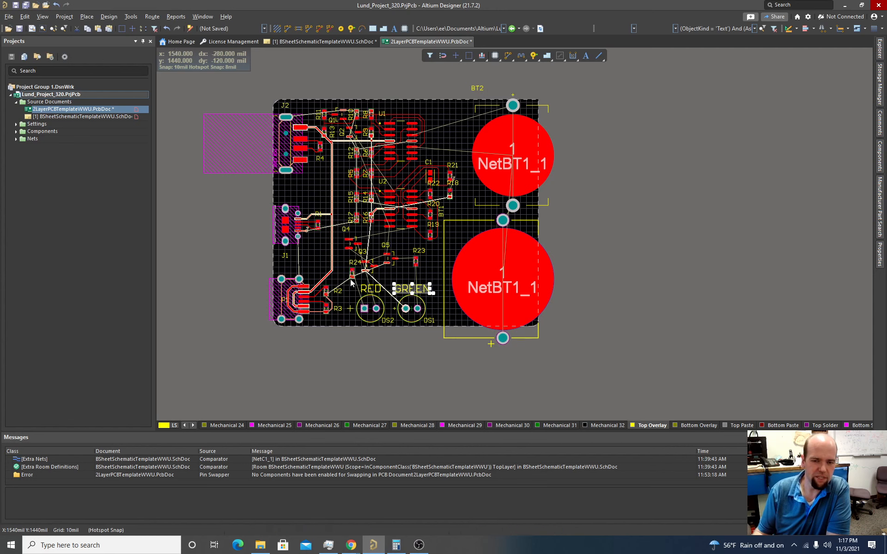
click(432, 257)
key(shift)
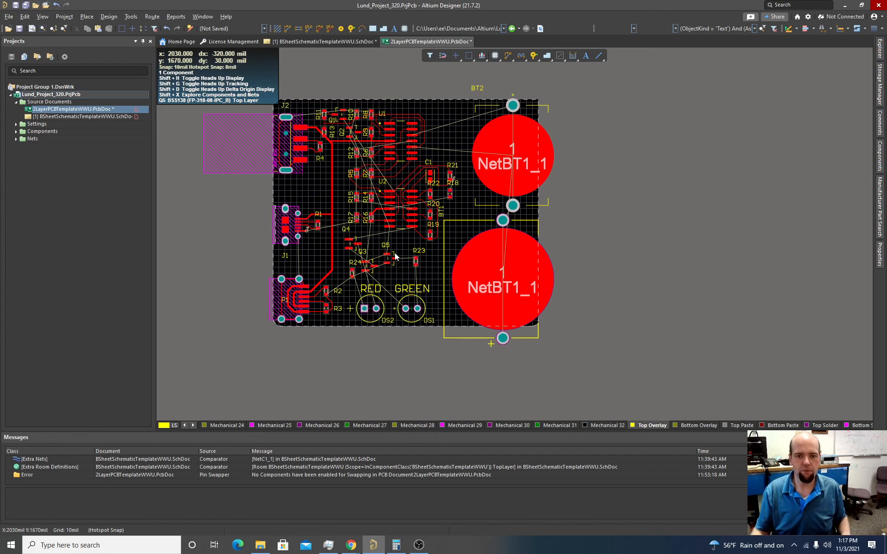
ctrl+scroll(394, 253, up, 4)
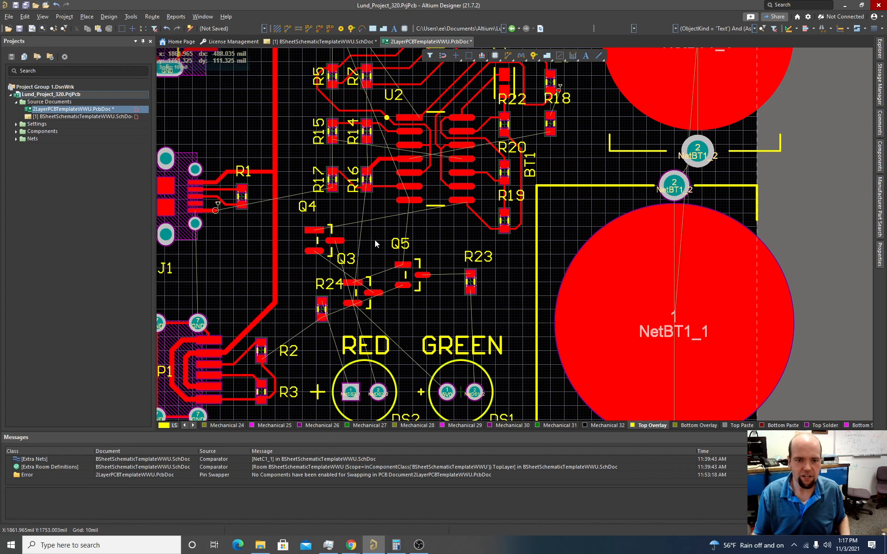
ctrl+scroll(371, 236, up, 2)
ctrl+scroll(370, 236, down, 3)
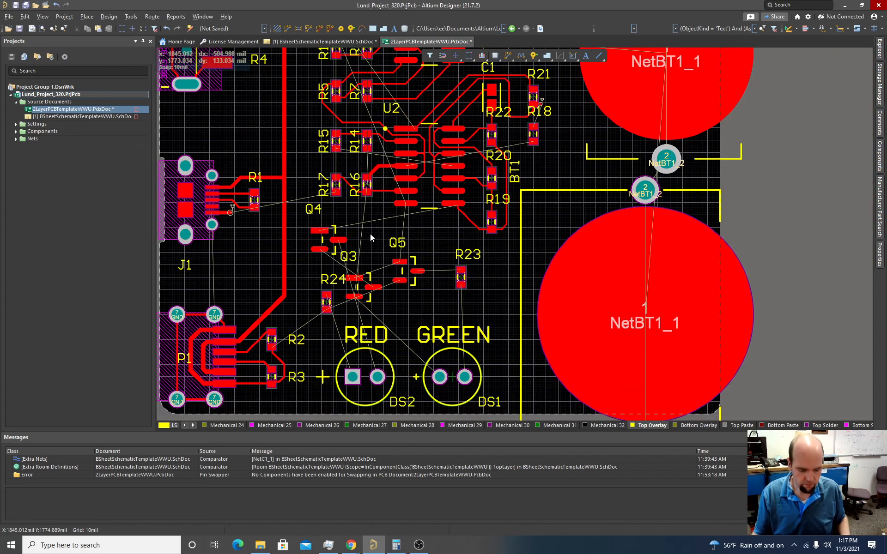
ctrl+scroll(370, 236, up, 2)
- Consult the LED driver circuit with Q3, Q4 and Q5 in the schematic, and return to the PCB
key(alt+Tab)
key(alt+Tab)
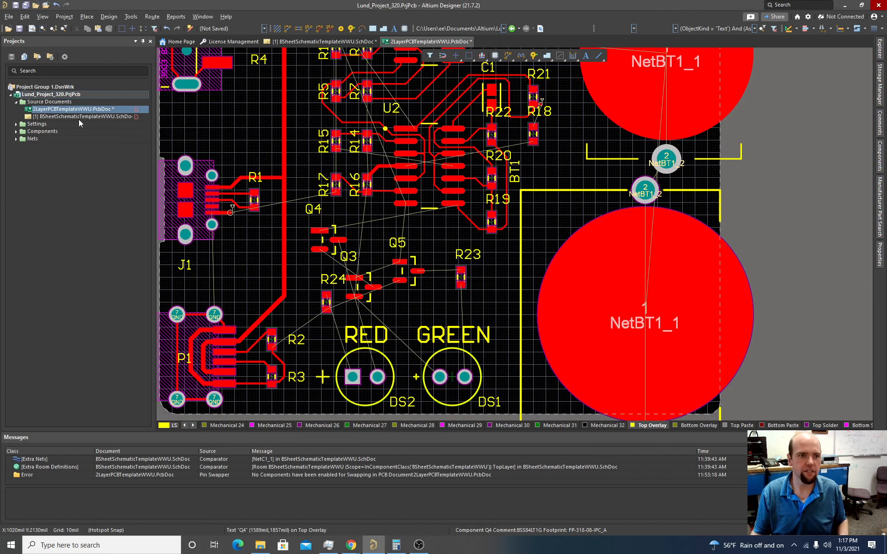
click(92, 116)
ctrl+scroll(392, 247, down, 2)
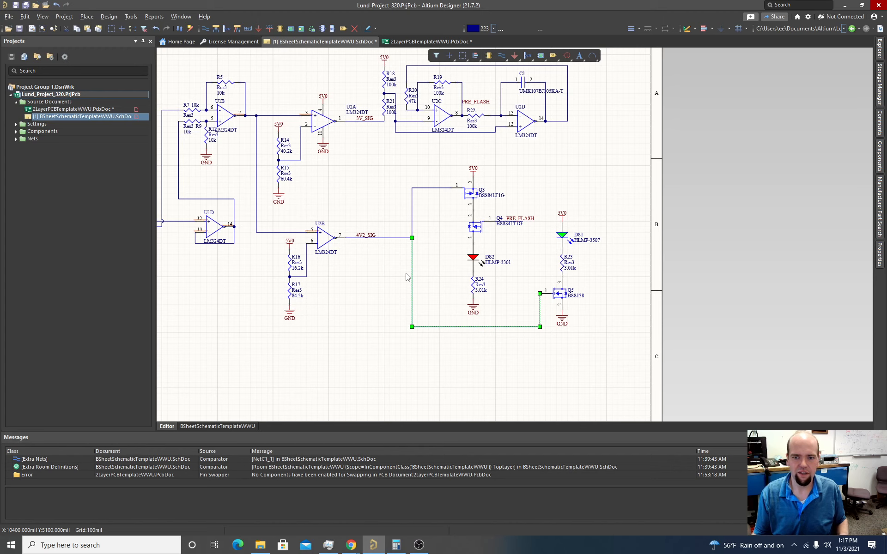
key(alt+Tab)
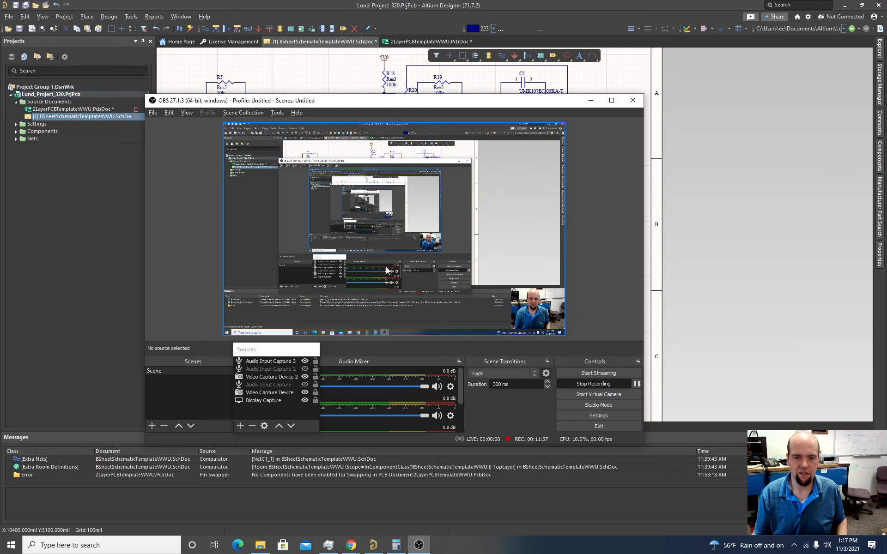
key(alt+Tab)
click(68, 110)
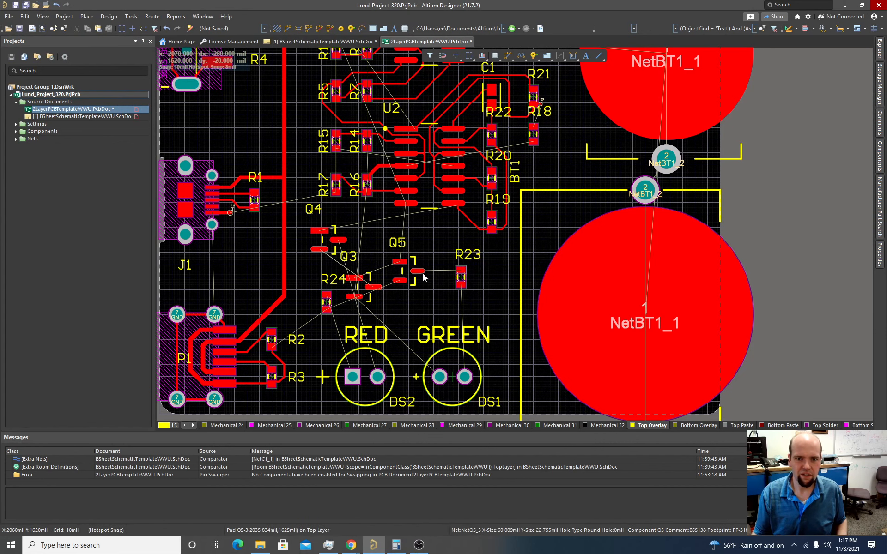
- Shift Q5 away from Q3, rotate Q4 a quarter turn clockwise and place it below R16
ctrl+scroll(415, 275, down, 2)
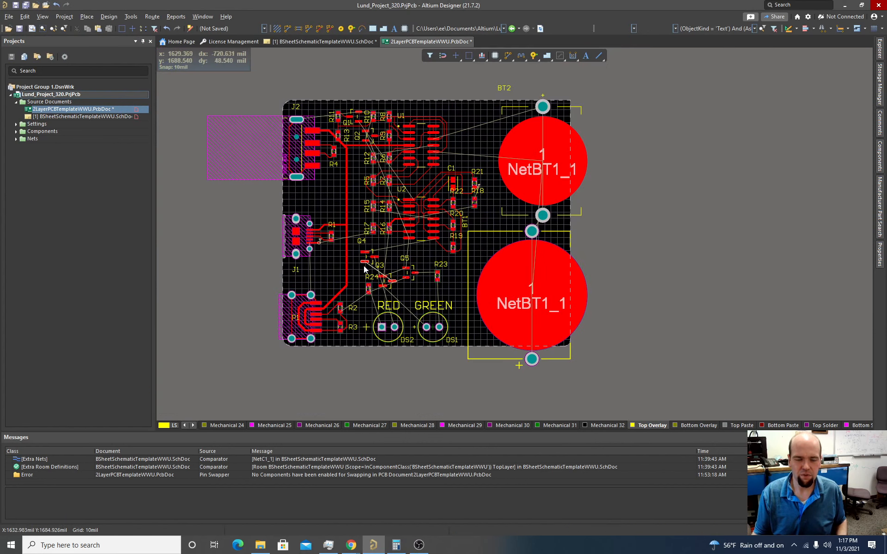
ctrl+scroll(366, 254, up, 2)
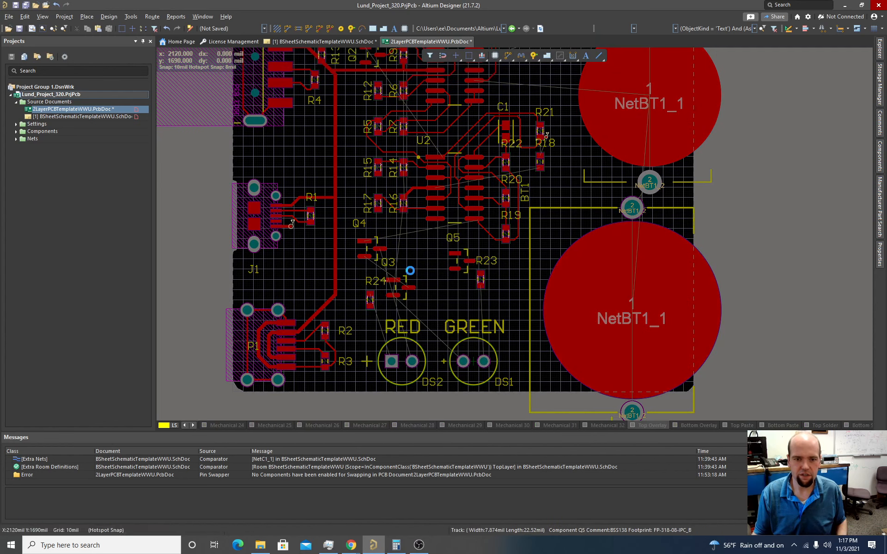
ctrl+scroll(365, 241, up, 4)
drag(365, 241, 433, 220)
key(space)
key(space)
key(space)
- Rotate Q3 a quarter turn clockwise and place it below R17, directly beside Q4 and level with it
drag(425, 328, 343, 217)
key(space)
key(space)
key(space)
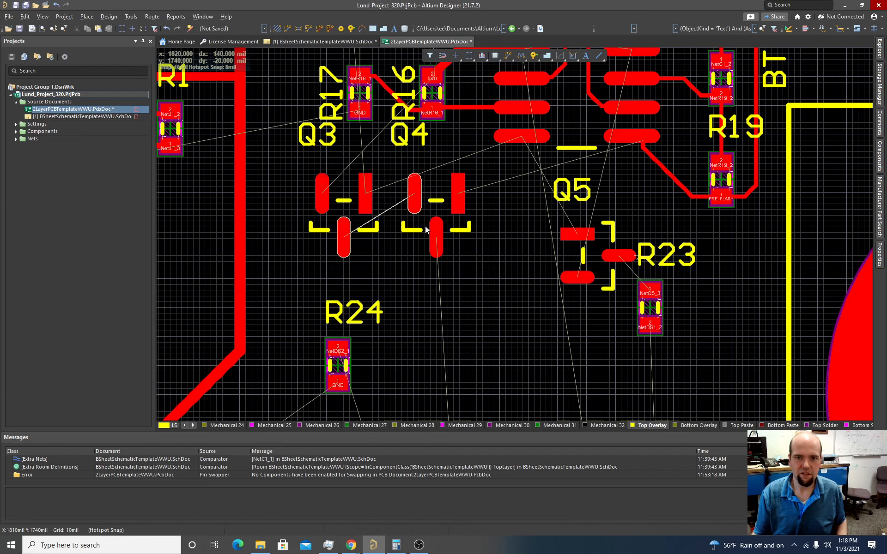
drag(437, 218, 437, 218)
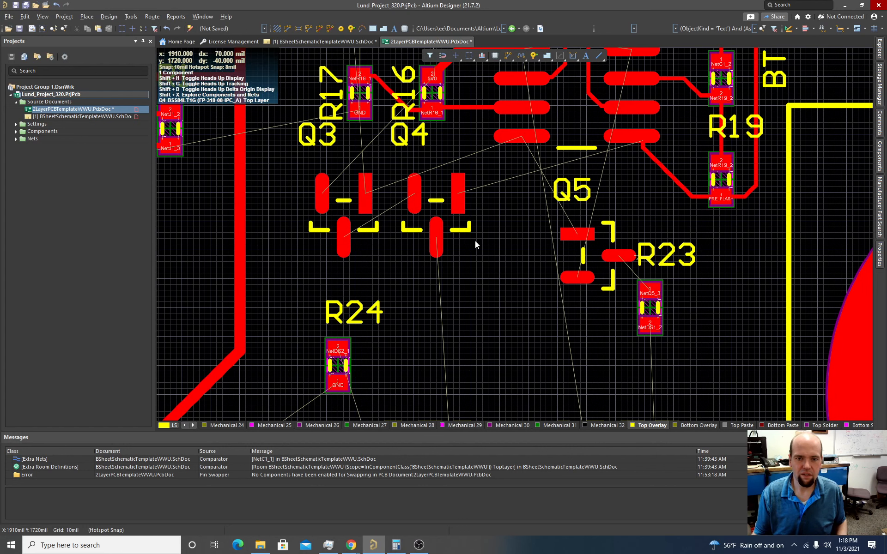
- Rotate Q5 a quarter turn clockwise and place it below U2, in line with Q3 and Q4
scroll(476, 243, down, 1)
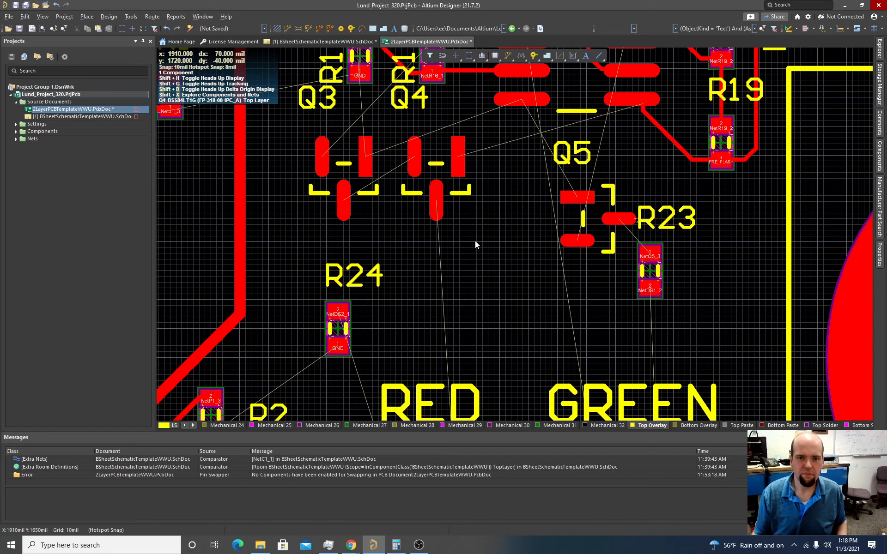
scroll(475, 245, up, 3)
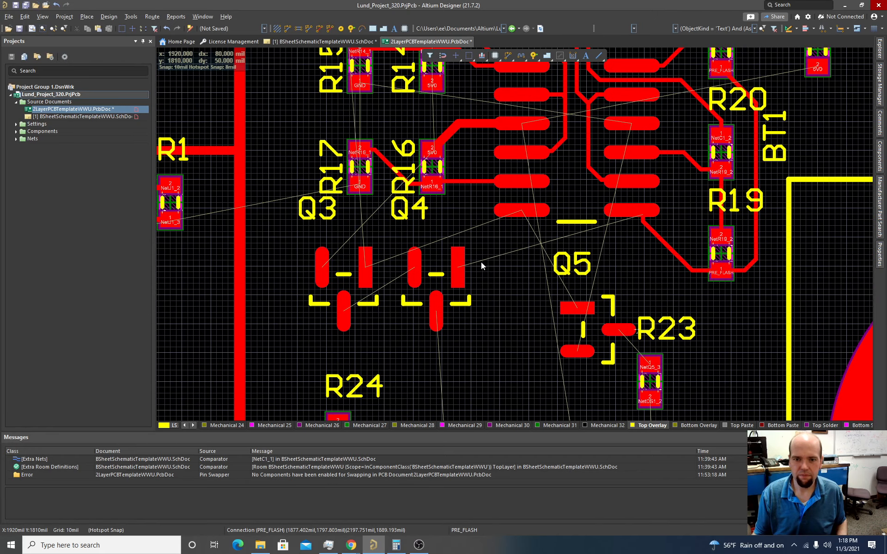
drag(573, 318, 587, 291)
key(space)
key(space)
key(space)
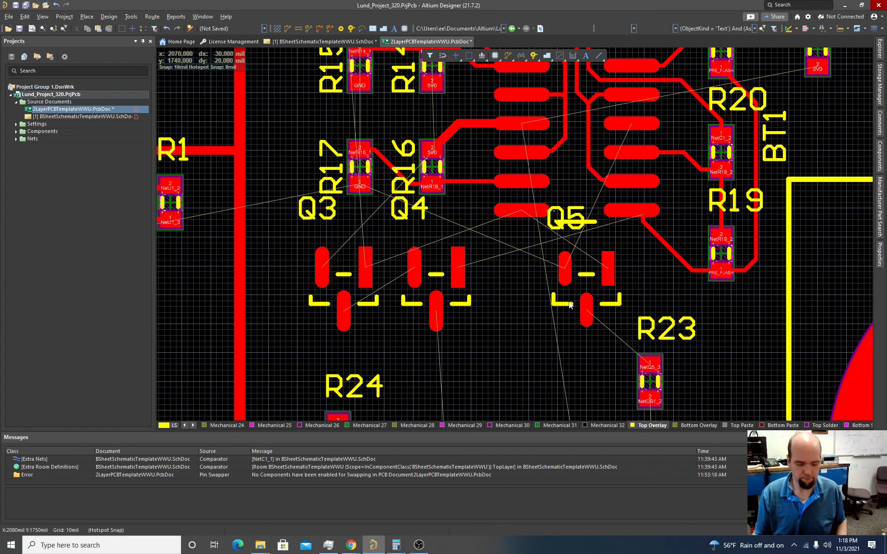
- Set the snap grid to 25 mil and move Q5 slightly up and to the right, closer to U2, keeping its orientation
key(g)
click(584, 352)
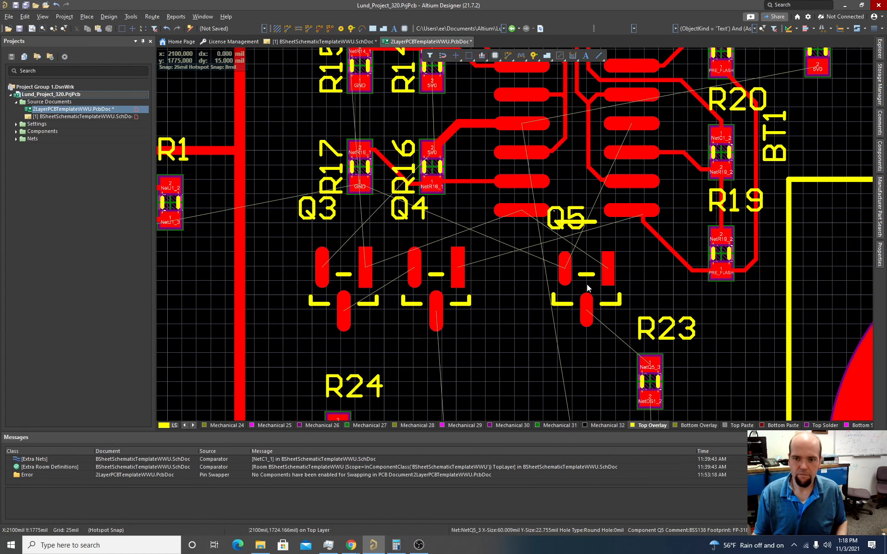
mouse_move(586, 284)
mouse_down()
mouse_move(614, 290)
mouse_move(601, 286)
mouse_up()
key(space)
key(space)
key(space)
key(space)
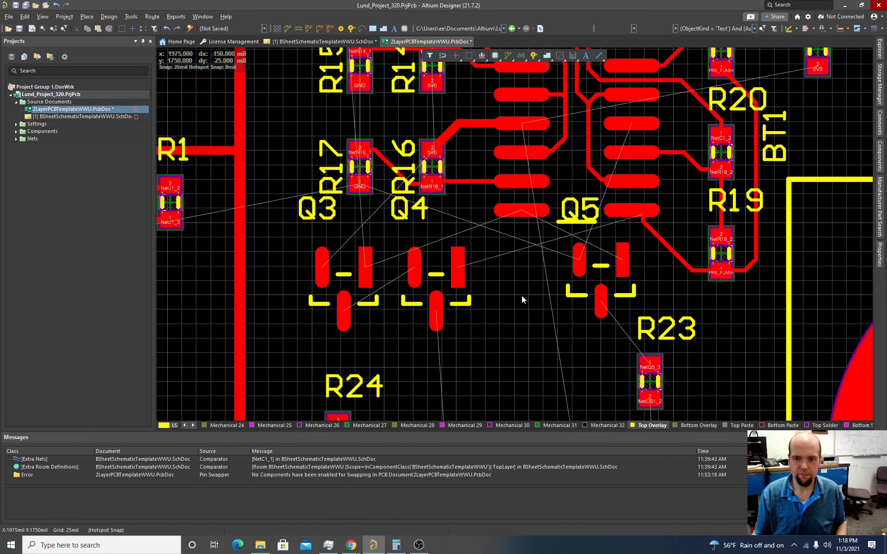
- Move R23 to just below R19, roughly in line with the R20 and R19 column
drag(652, 384, 715, 353)
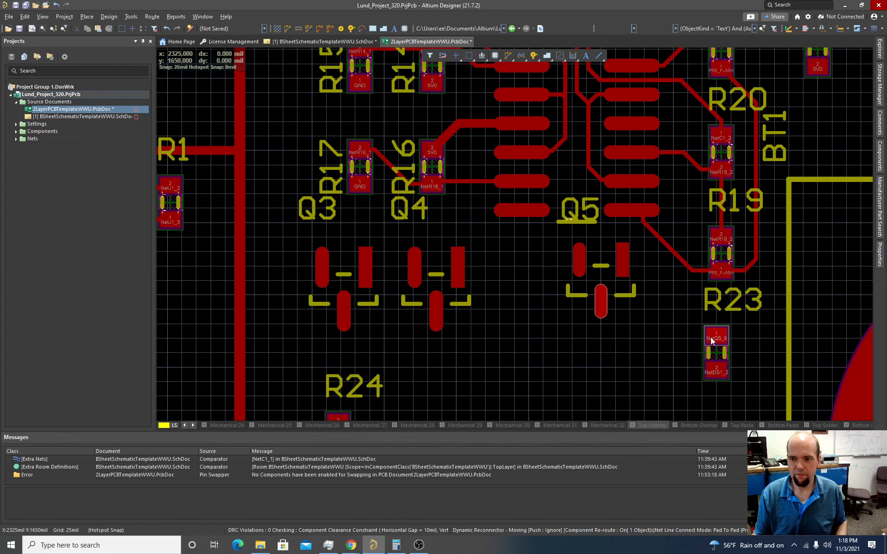
ctrl+scroll(688, 331, down, 3)
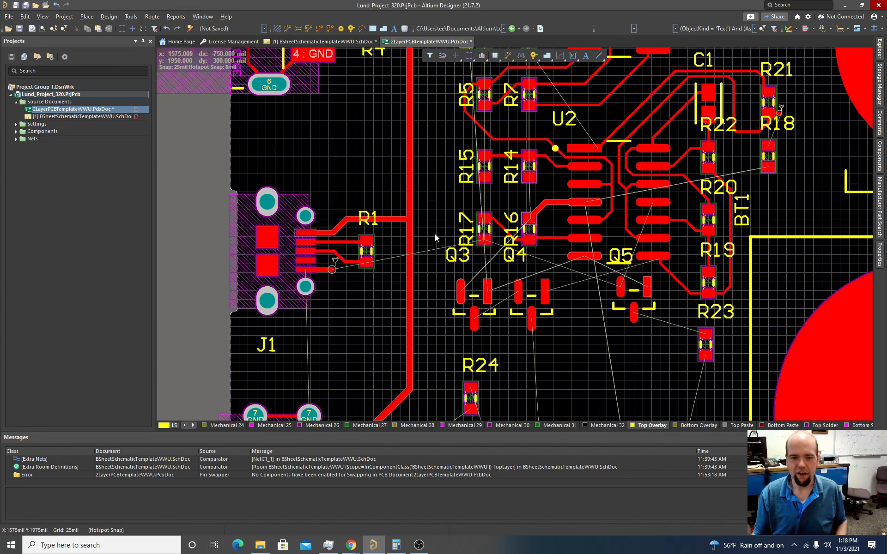
scroll(429, 226, down, 4)
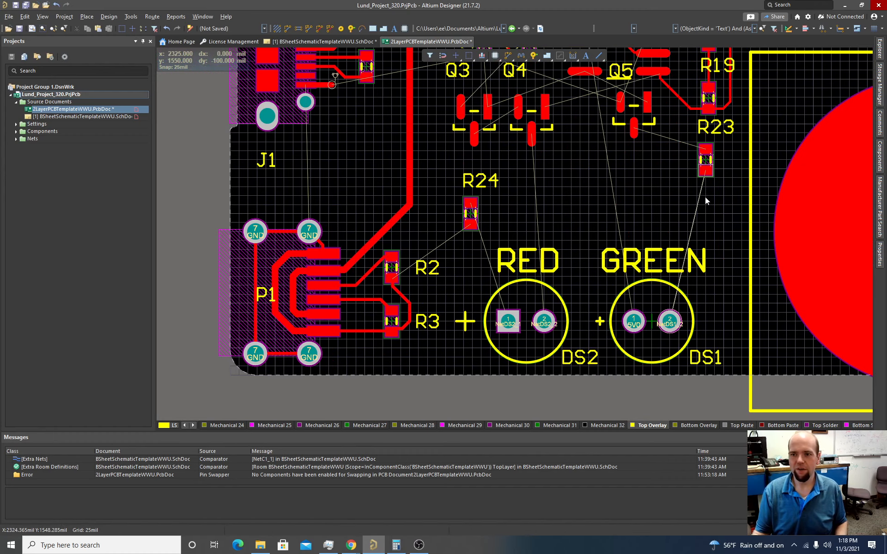
ctrl+scroll(705, 196, up, 2)
scroll(710, 140, up, 3)
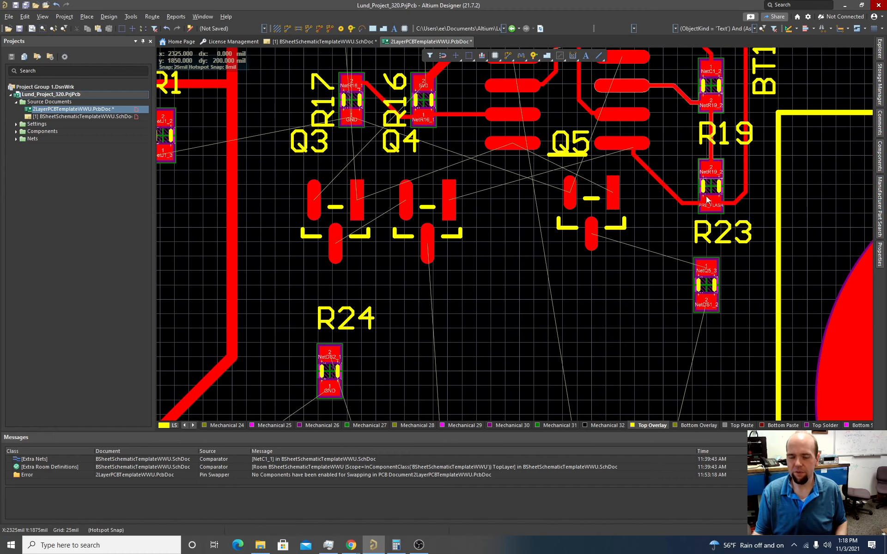
ctrl+scroll(714, 282, up, 3)
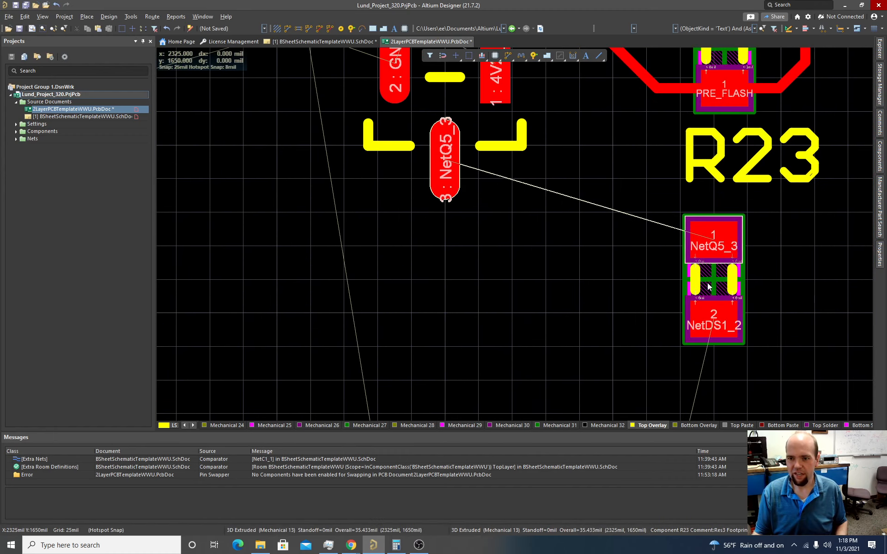
drag(717, 278, 712, 273)
ctrl+scroll(527, 255, down, 8)
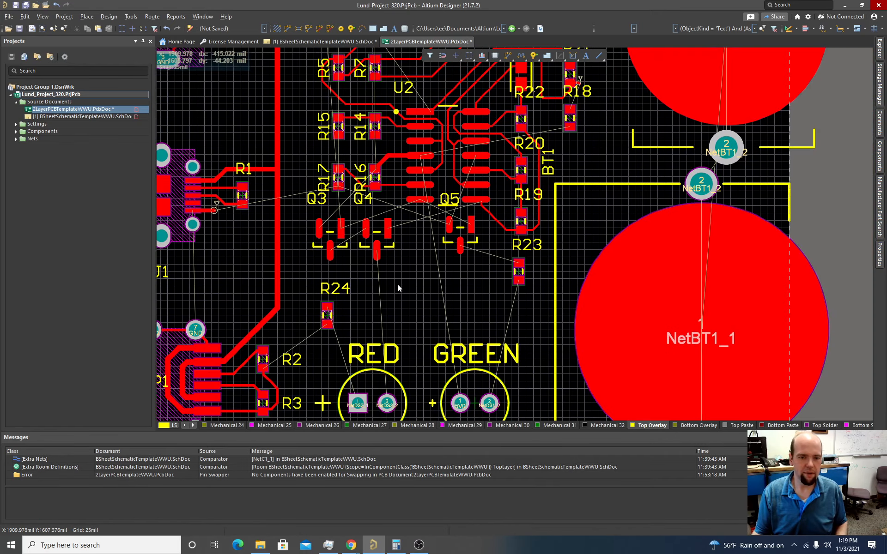
- Set a new relative origin at the centre of R11, using a 1 mil snap grid for the placement
right_drag(397, 284, 576, 135)
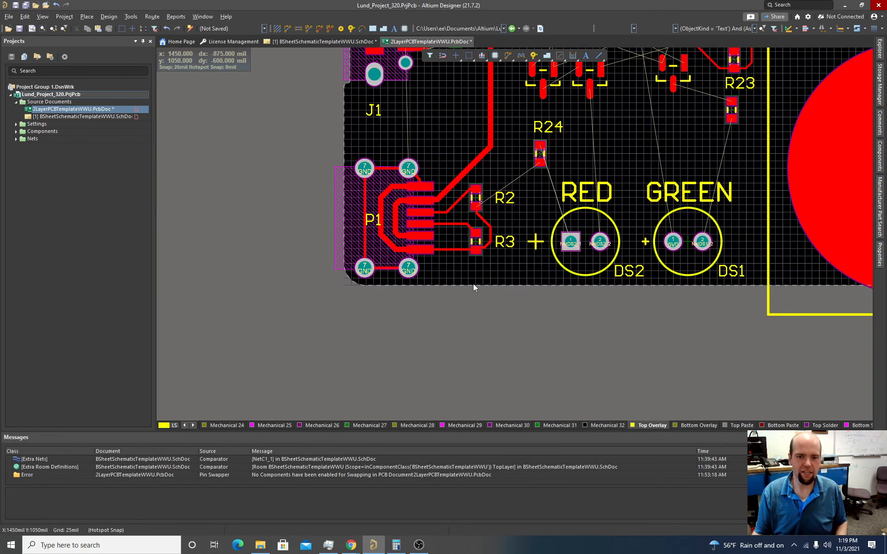
right_drag(537, 172, 469, 368)
right_drag(407, 149, 407, 152)
ctrl+scroll(400, 277, down, 4)
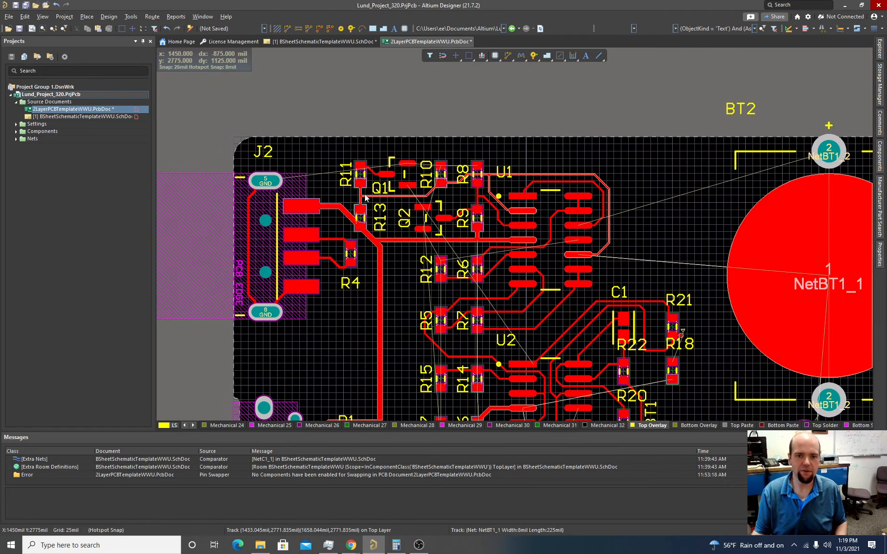
ctrl+scroll(364, 209, up, 6)
ctrl+scroll(350, 253, up, 2)
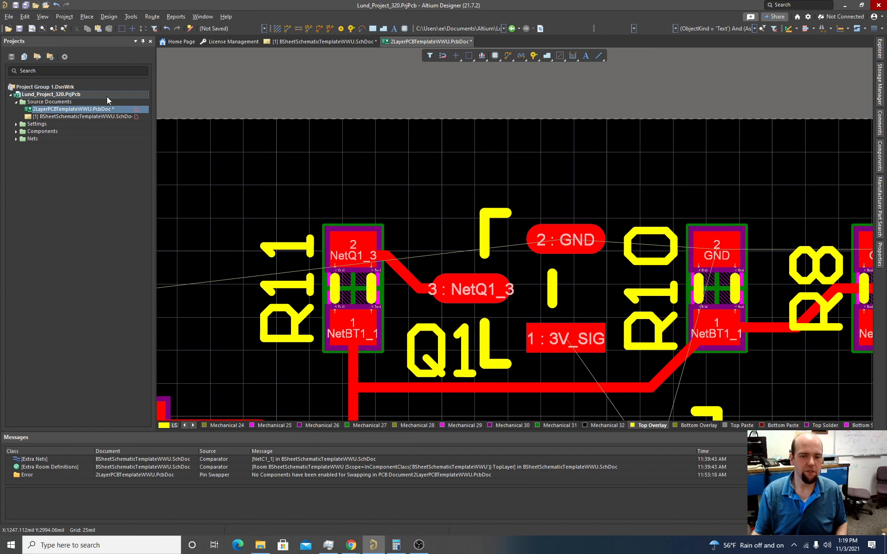
ctrl+scroll(253, 169, down, 1)
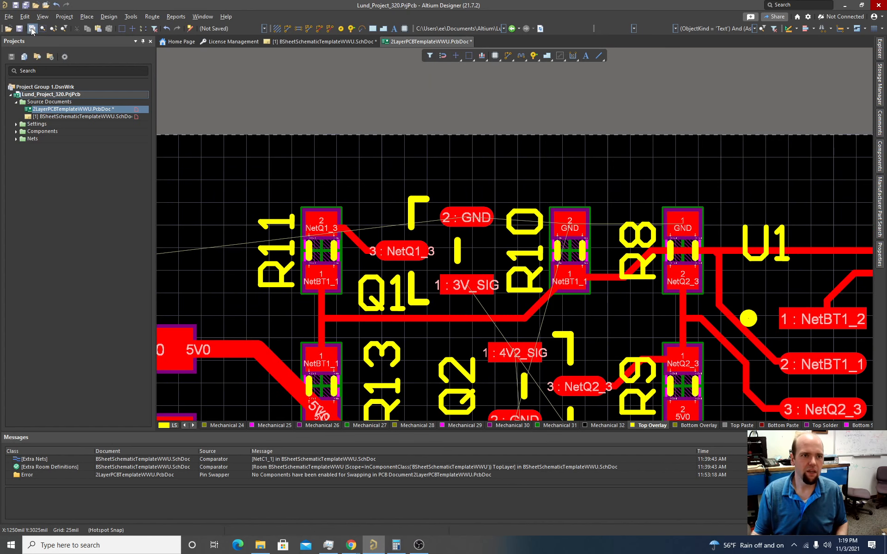
click(9, 17)
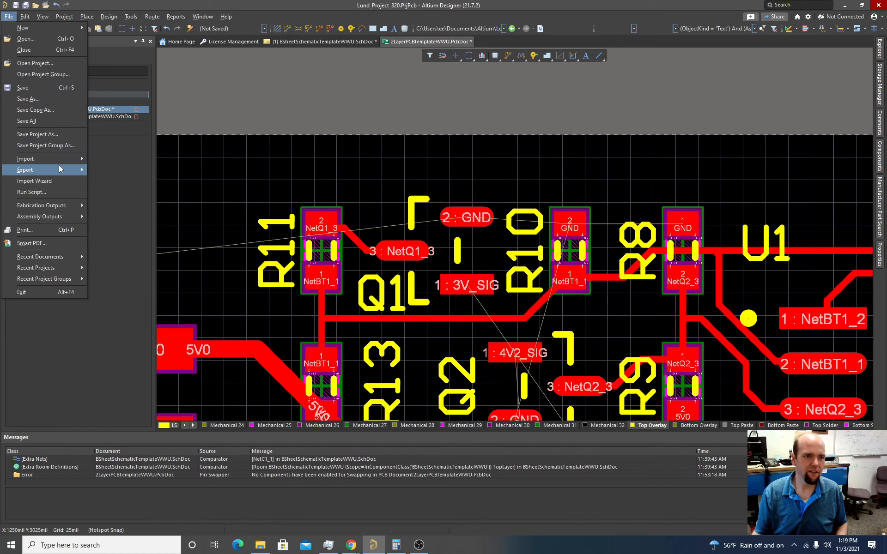
mouse_move(25, 17)
mouse_move(66, 169)
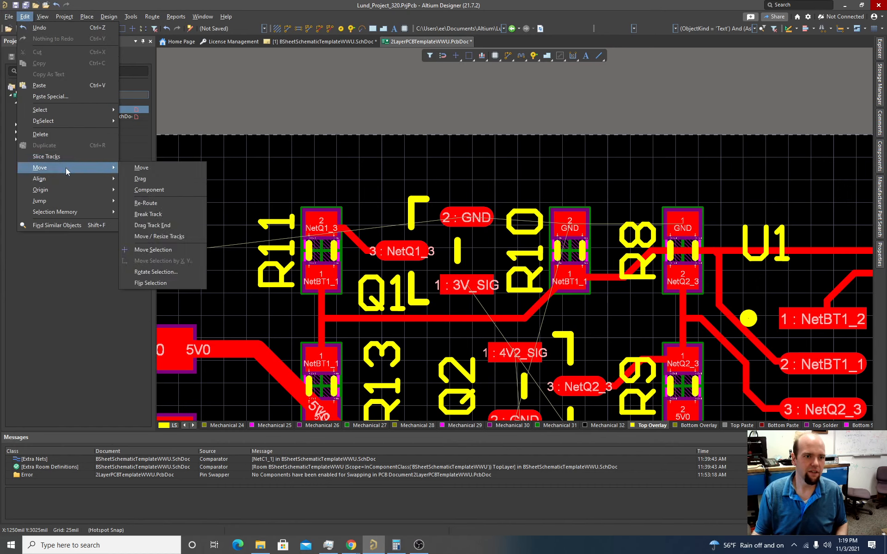
mouse_move(76, 191)
click(140, 190)
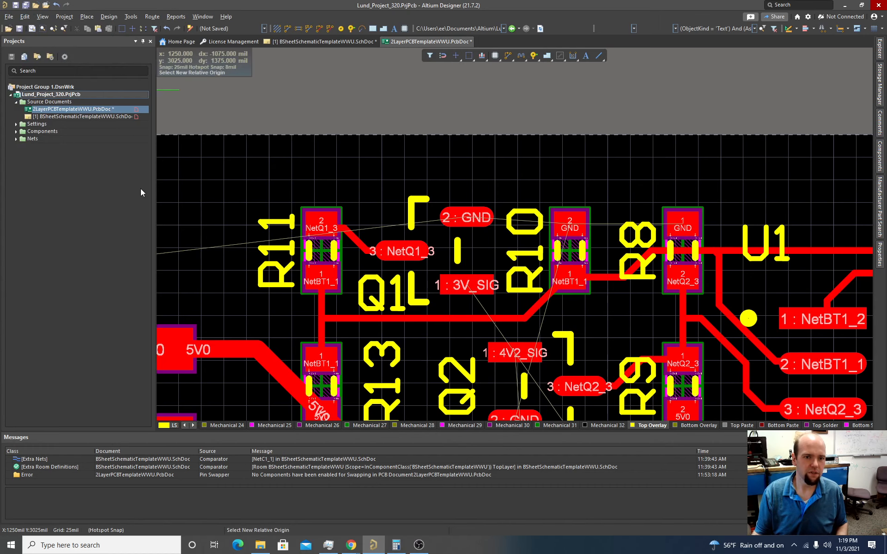
ctrl+scroll(322, 229, up, 1)
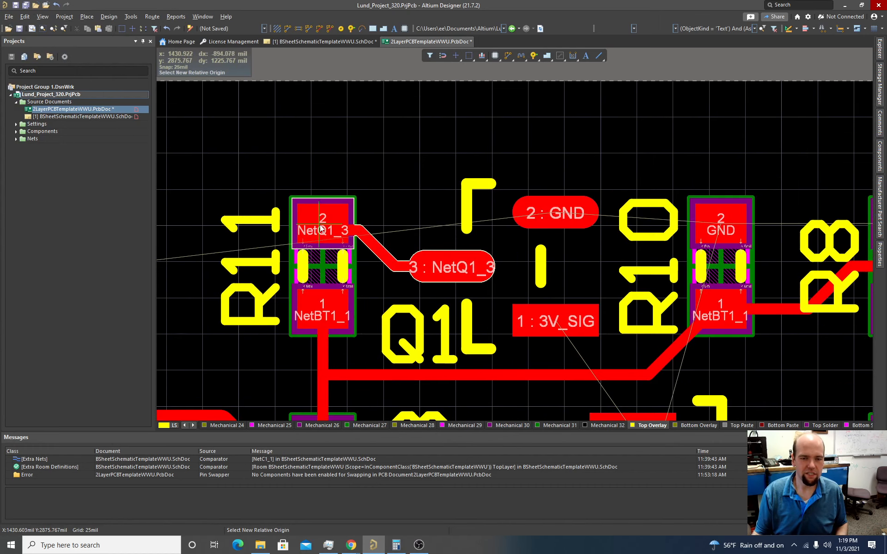
ctrl+scroll(322, 228, up, 1)
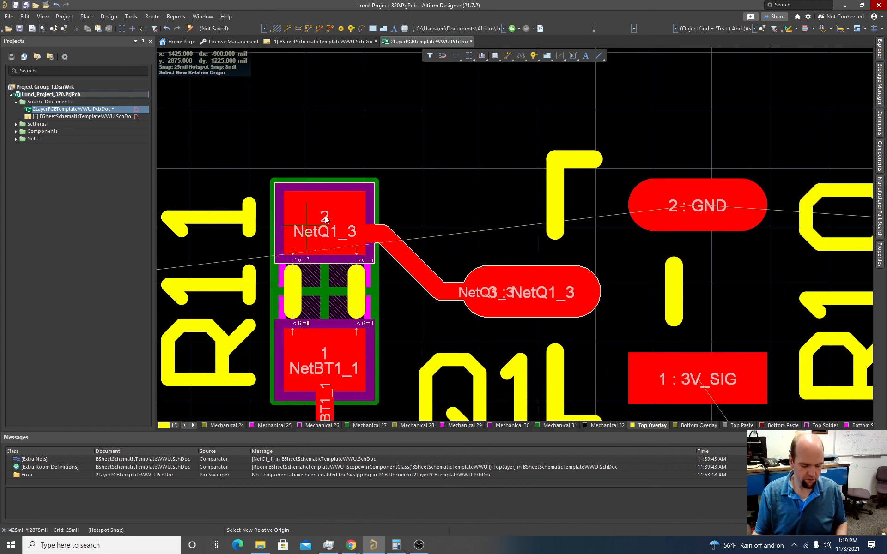
key(g)
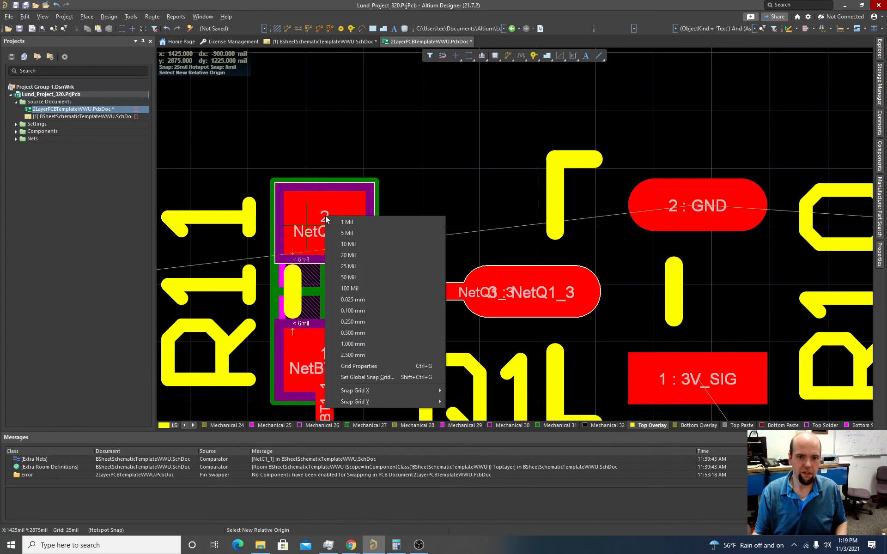
key(Down)
key(Return)
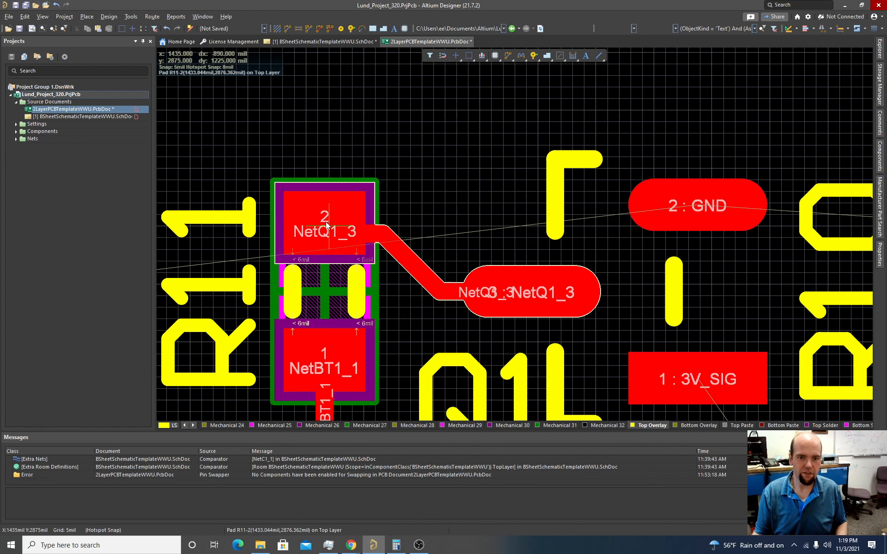
key(g)
click(334, 229)
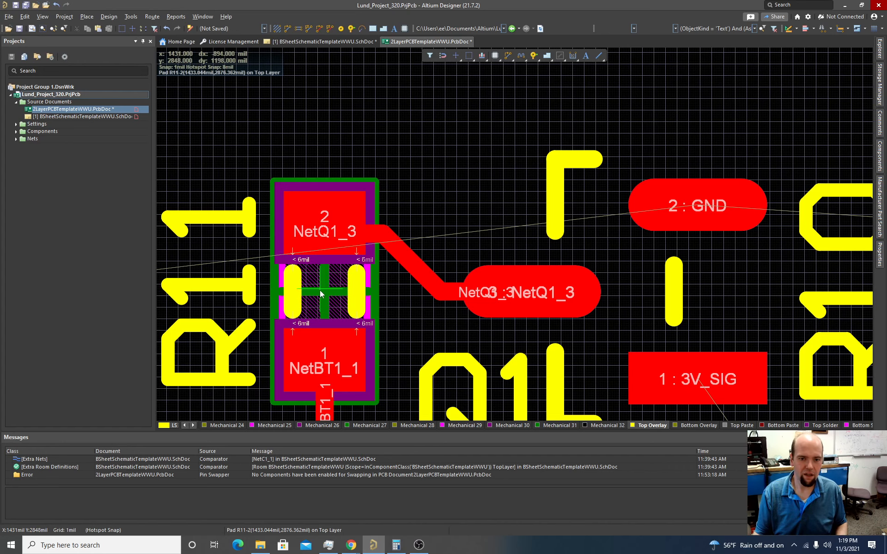
ctrl+scroll(382, 283, down, 3)
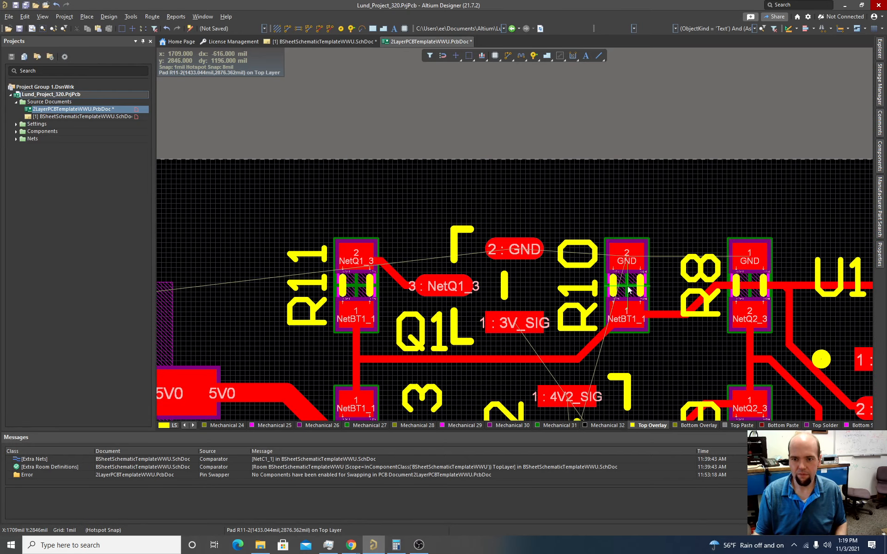
ctrl+scroll(354, 287, up, 4)
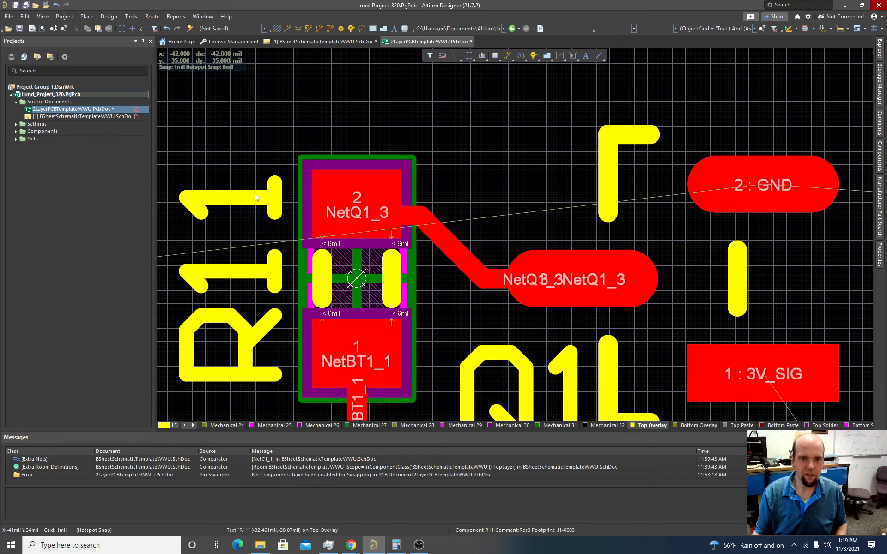
- Set the snap grid to 25 mil
ctrl+scroll(276, 223, down, 3)
ctrl+scroll(276, 222, down, 6)
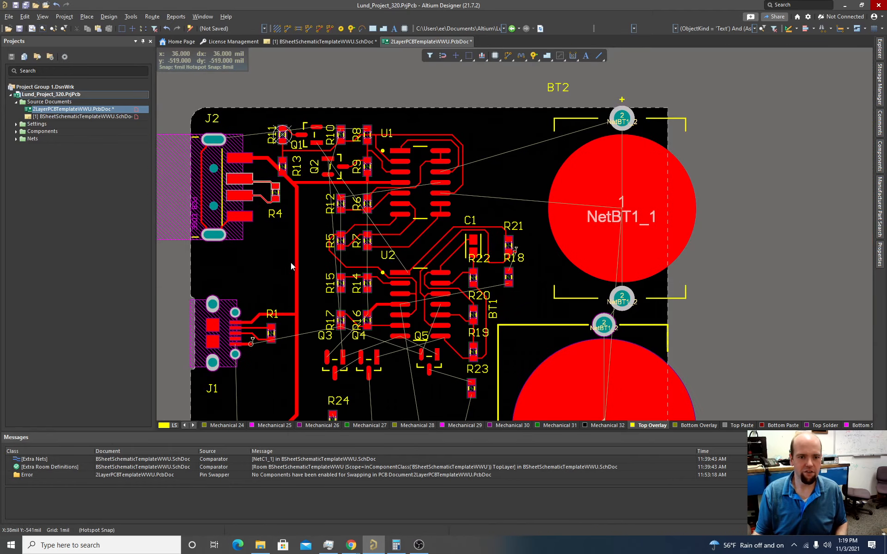
right_drag(291, 263, 442, 54)
ctrl+scroll(353, 296, up, 4)
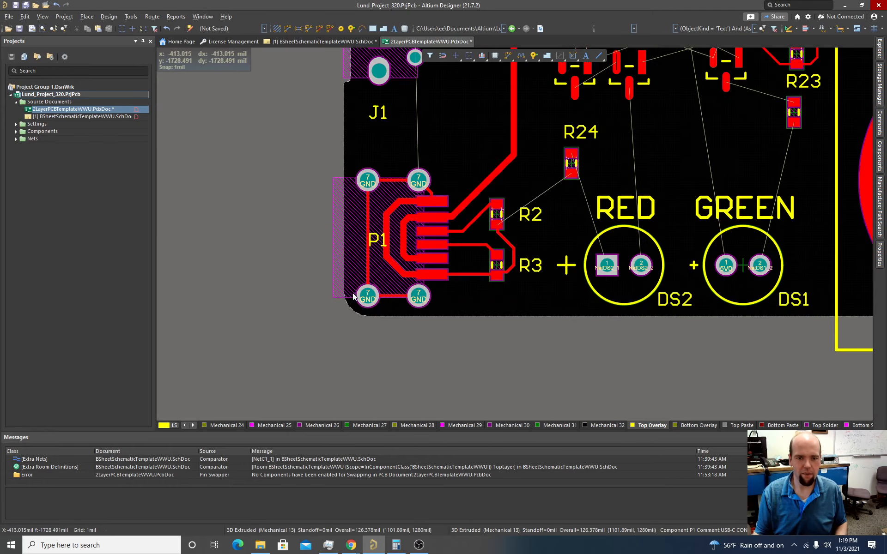
ctrl+scroll(347, 296, up, 4)
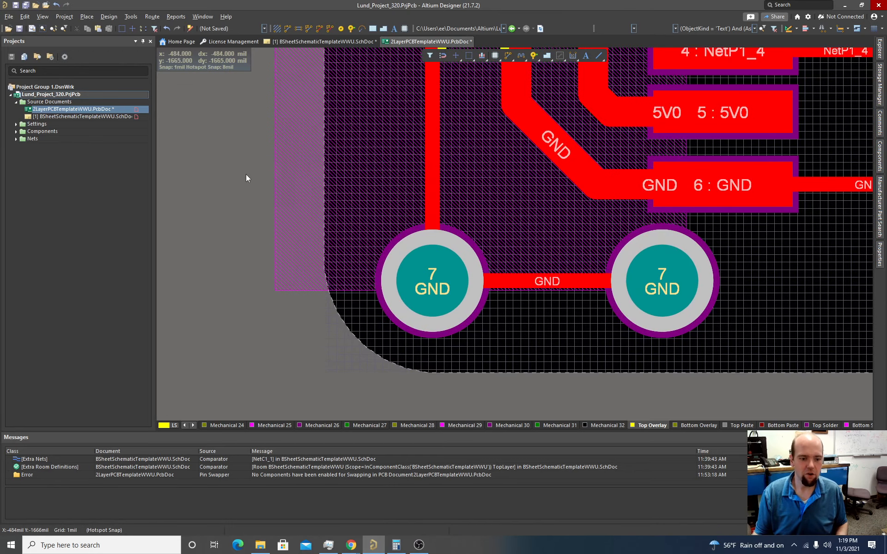
key(g)
click(278, 243)
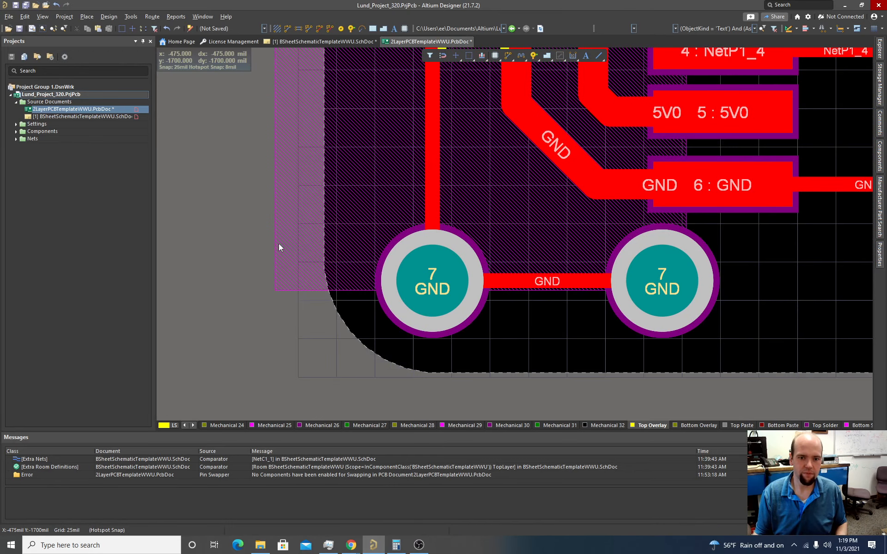
- Set a new relative origin at the board's rounded lower-left corner below P1, snapped to the 25 mil grid
ctrl+scroll(336, 289, down, 4)
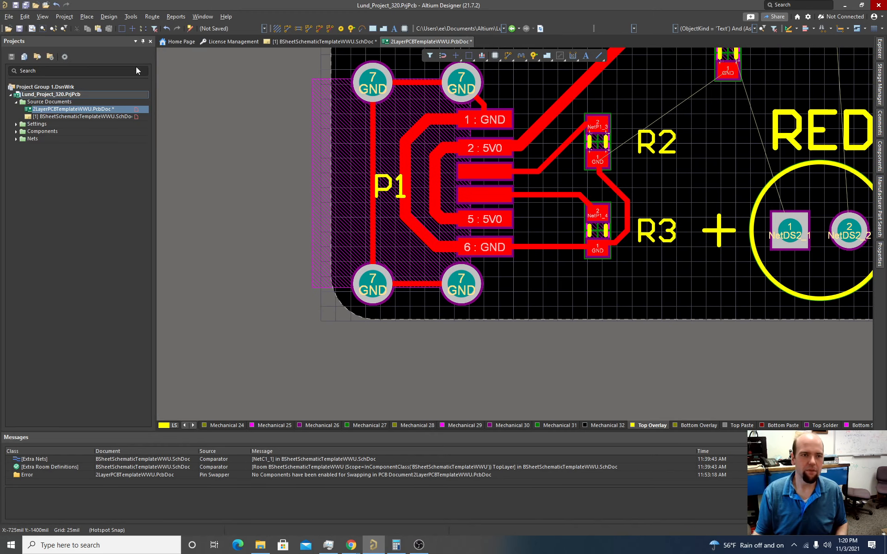
click(25, 17)
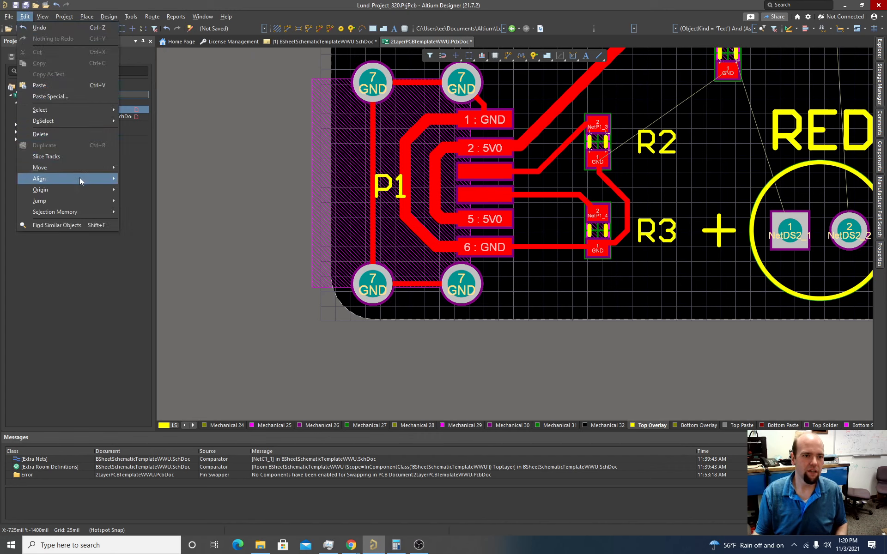
mouse_move(80, 179)
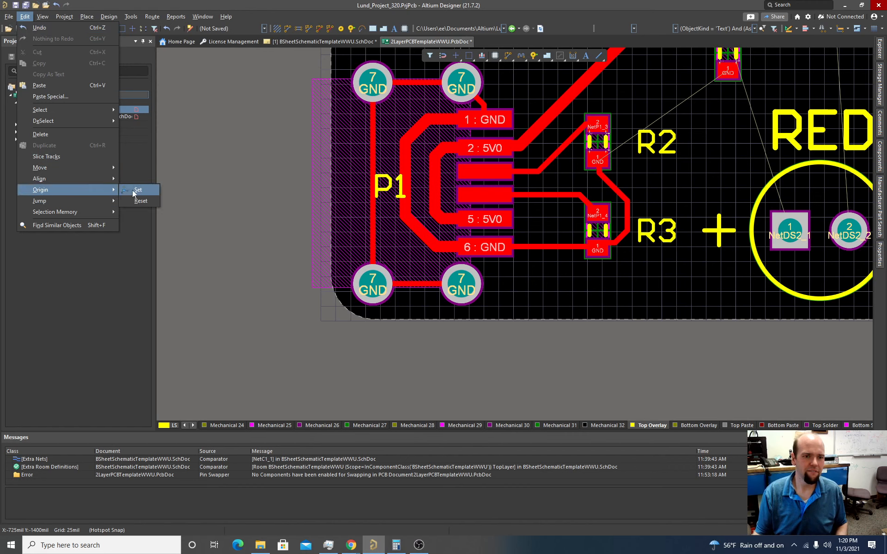
click(132, 190)
key(g)
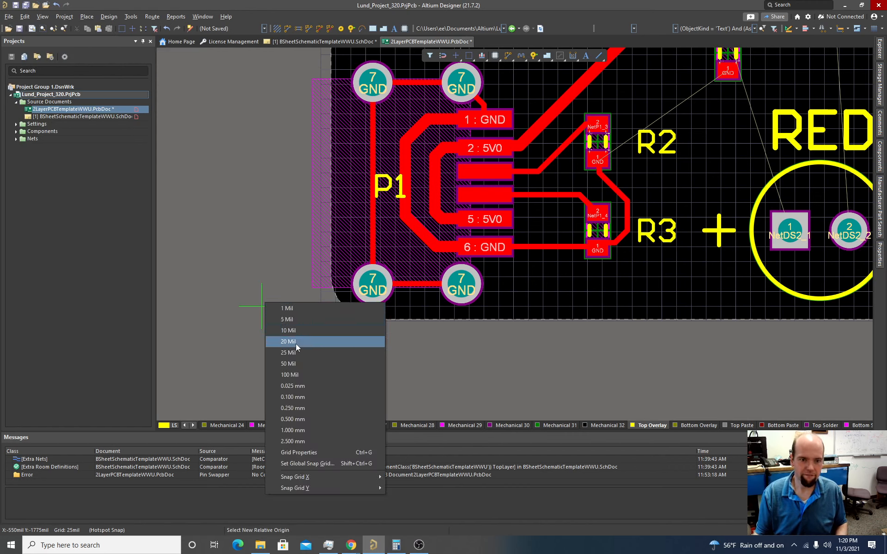
click(295, 364)
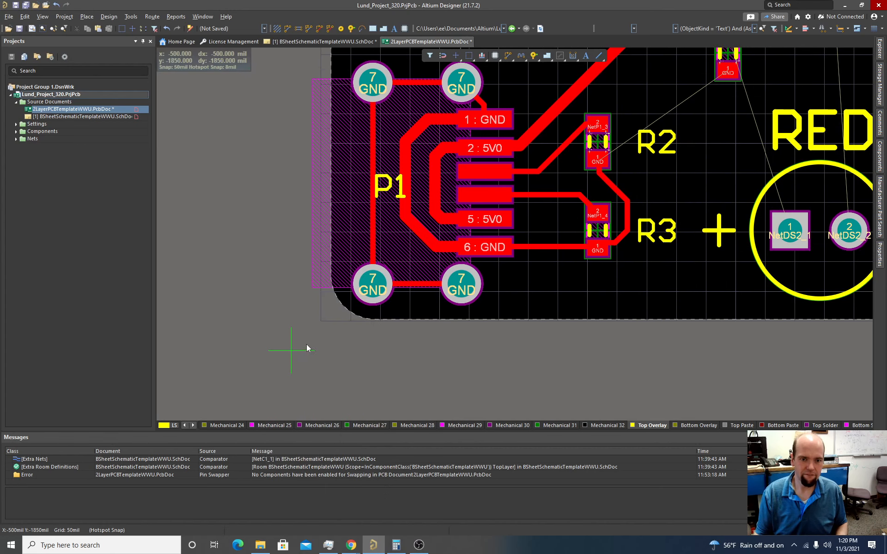
key(g)
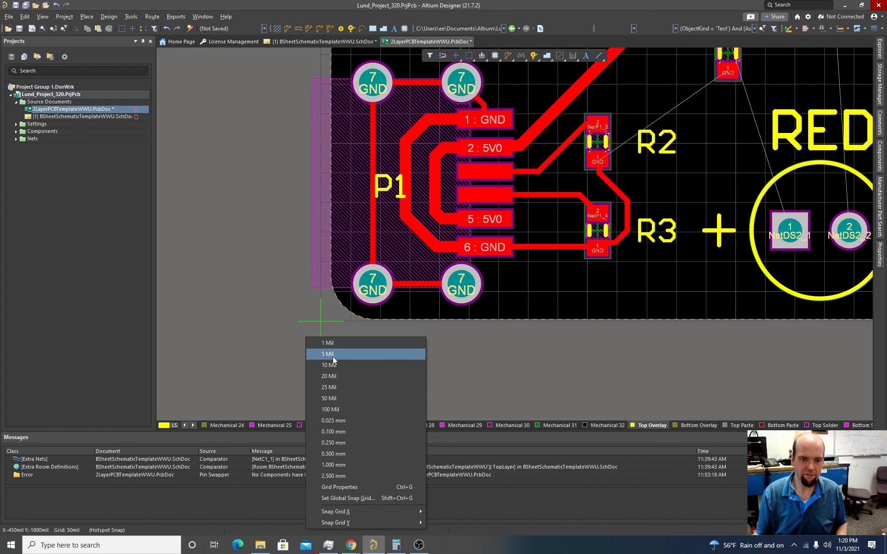
click(333, 376)
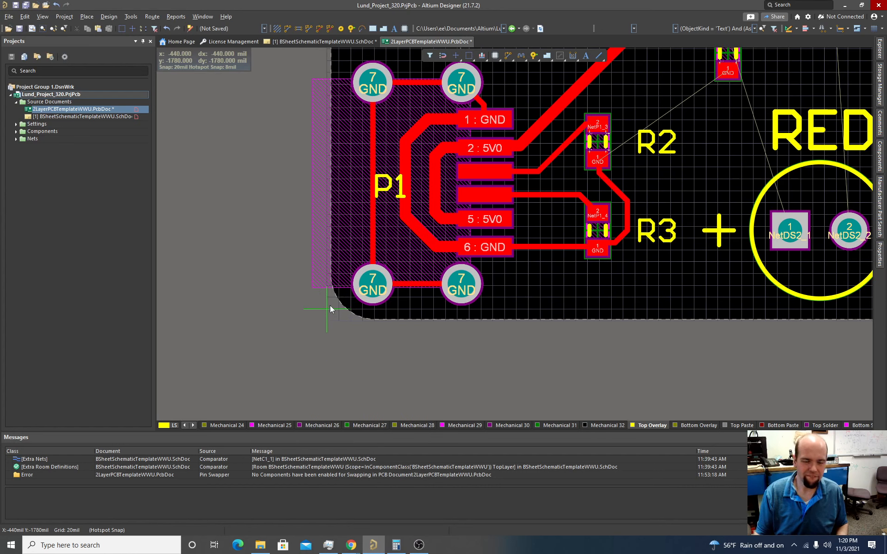
key(g)
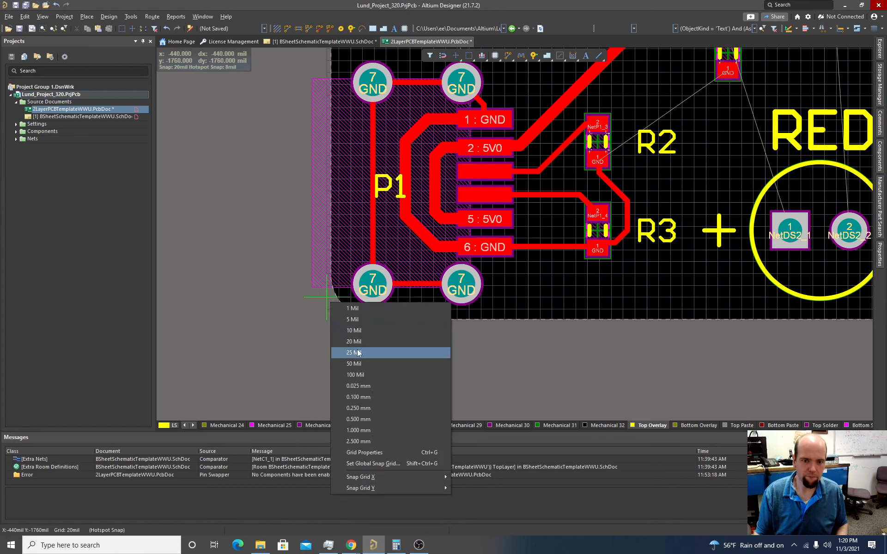
click(346, 353)
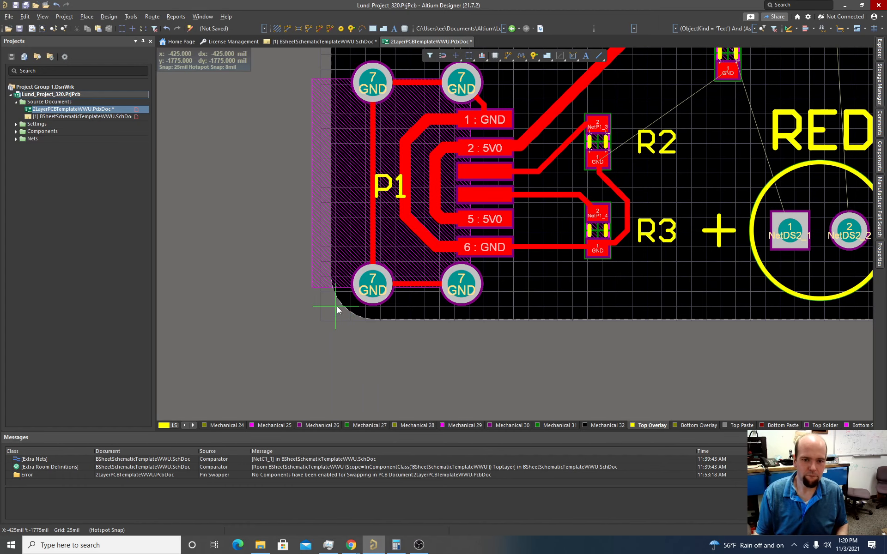
click(335, 321)
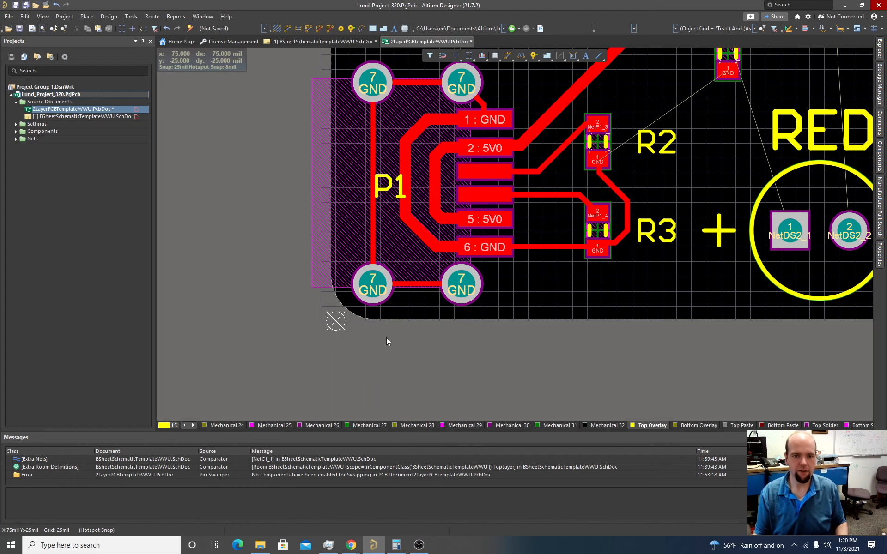
- Nudge R18 and R21 slightly right onto the 25 mil grid, keeping both resistors vertically in line
ctrl+scroll(409, 328, down, 2)
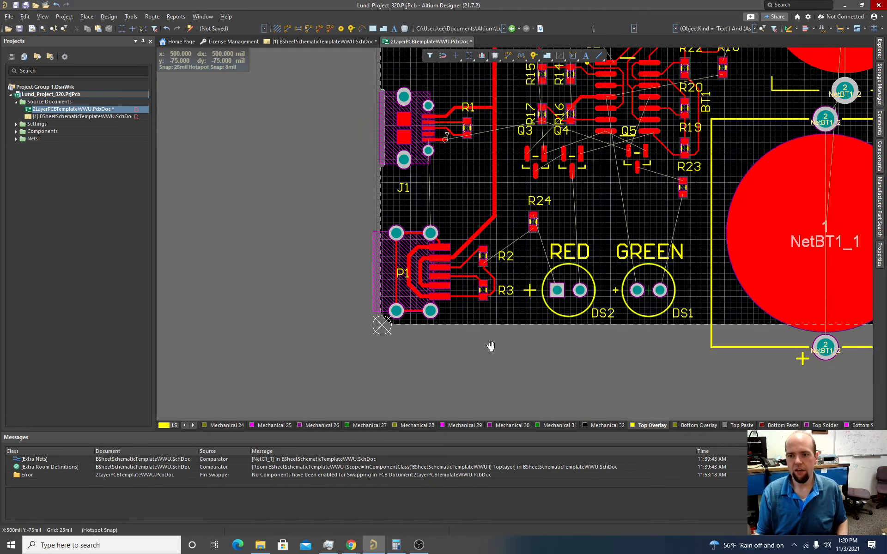
right_drag(490, 346, 292, 372)
ctrl+scroll(471, 251, down, 4)
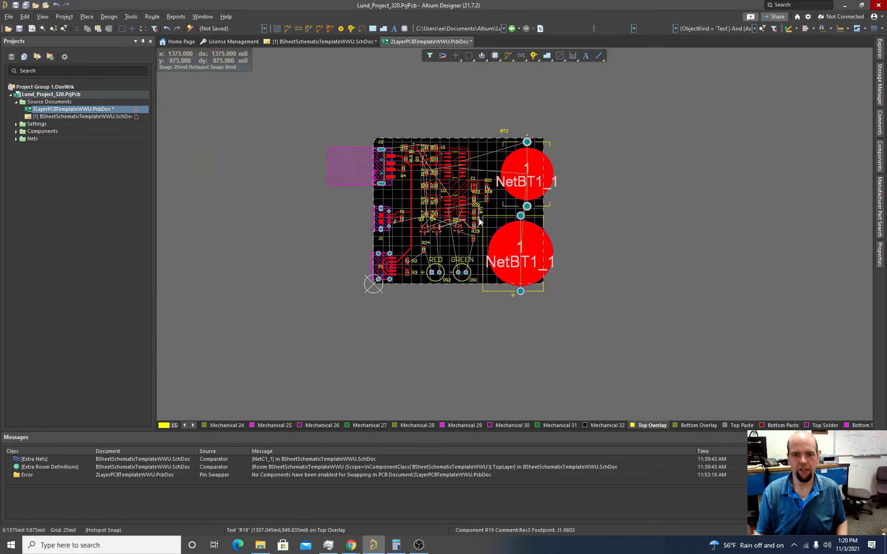
scroll(479, 218, up, 3)
scroll(471, 257, down, 2)
ctrl+scroll(478, 243, up, 6)
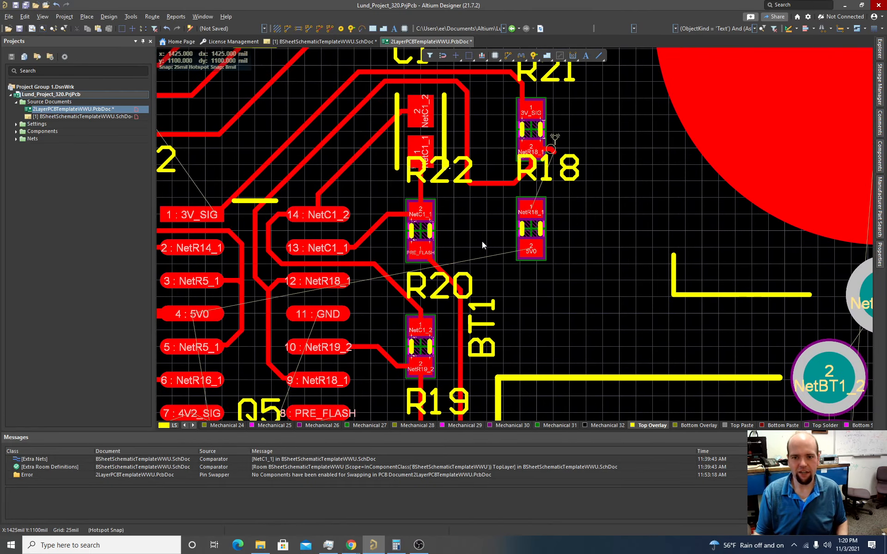
drag(527, 232, 531, 235)
scroll(531, 238, up, 3)
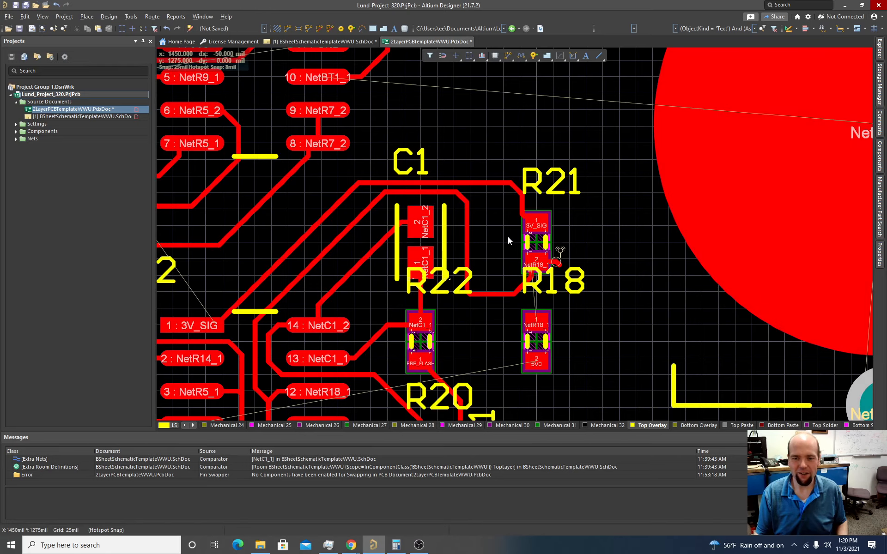
- Select the short stray track stub beside R21's lower pad on net NetR18_1
ctrl+scroll(508, 236, down, 2)
scroll(506, 239, down, 6)
scroll(478, 250, up, 5)
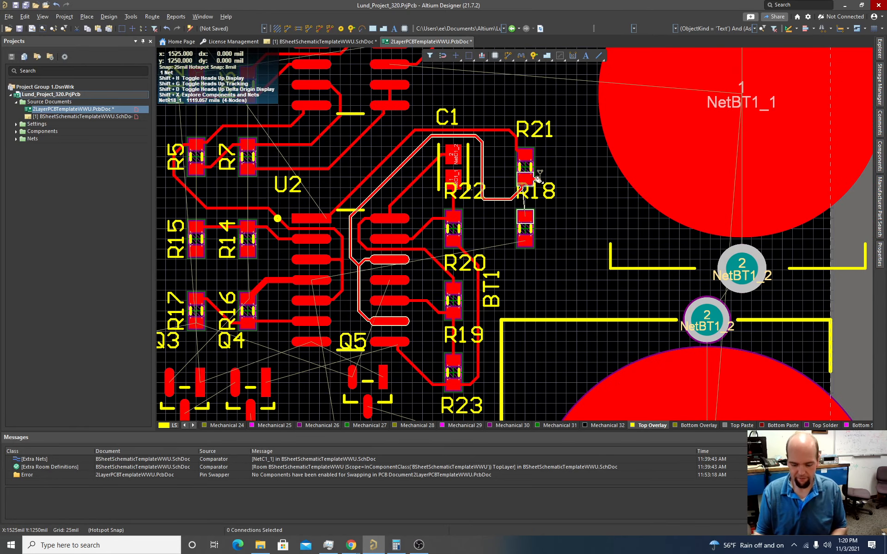
click(535, 180)
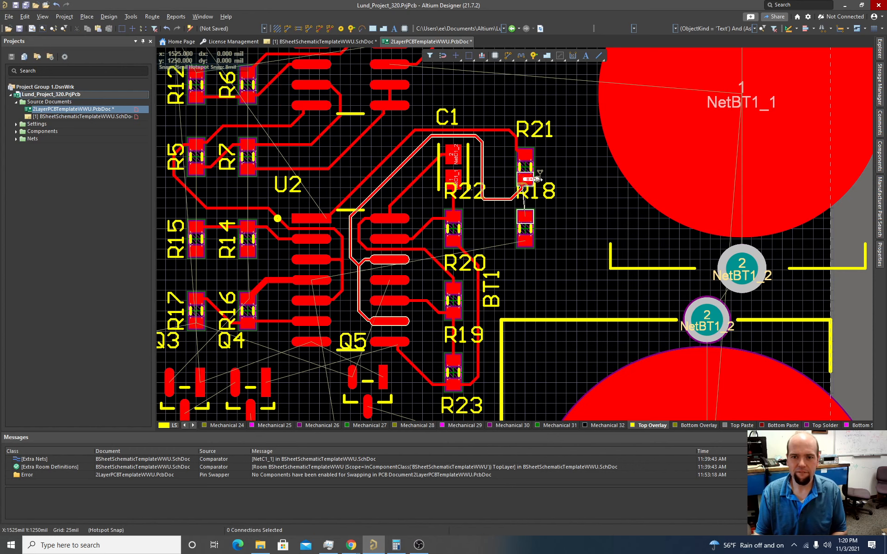
scroll(422, 268, down, 3)
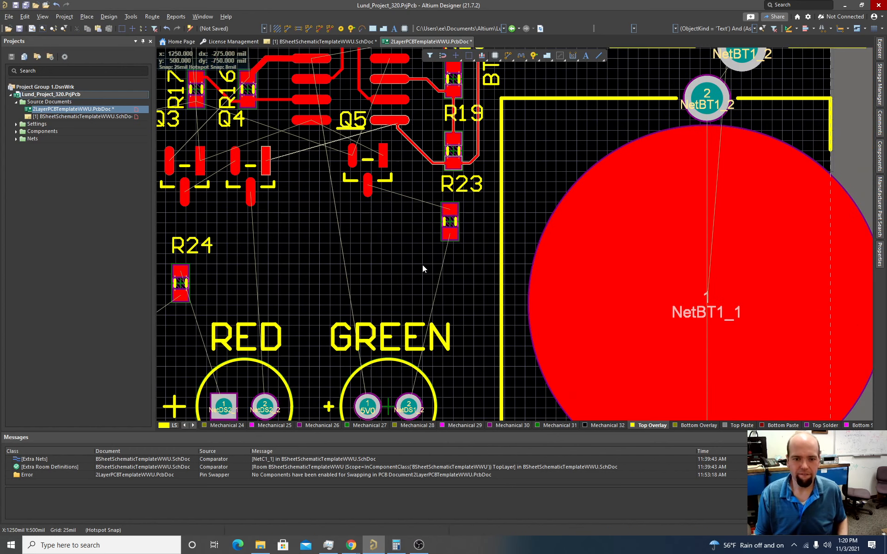
- Move Q5 left so it sits close beside Q4 below U2
scroll(423, 269, down, 3)
scroll(361, 220, up, 3)
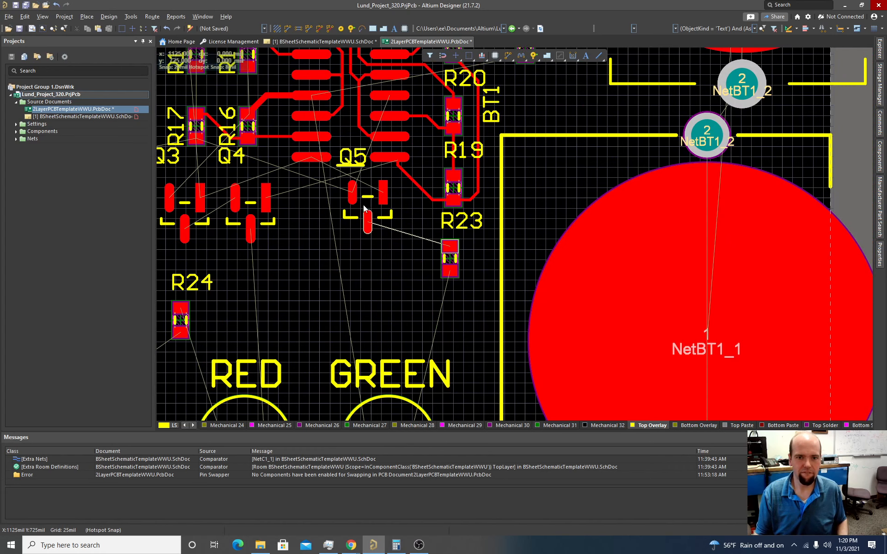
drag(363, 204, 317, 216)
ctrl+scroll(348, 272, down, 3)
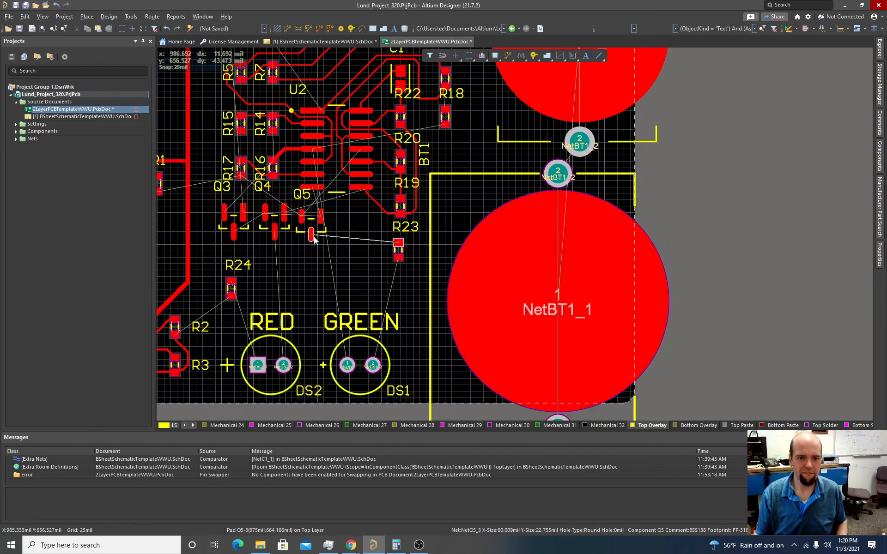
- Move Q5 right, away from Q4, to a spot just left of R23 below U2
right_drag(348, 272, 358, 268)
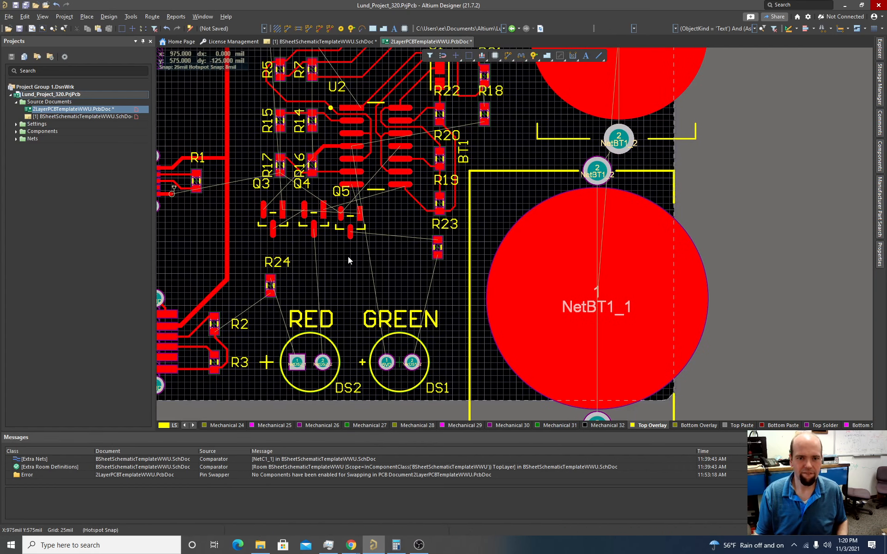
ctrl+scroll(348, 256, up, 2)
drag(348, 215, 421, 222)
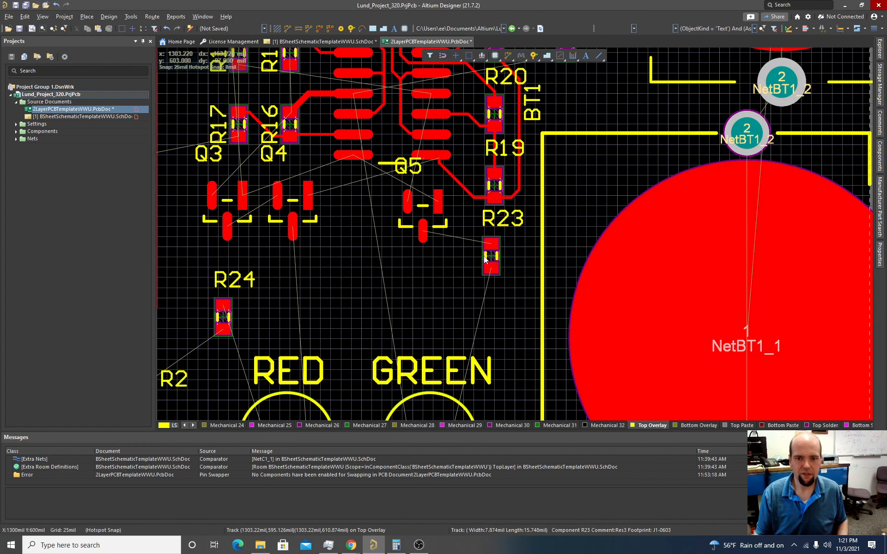
- Examine the connection lines running from Q4, Q5, R23 and R24 to the RED and GREEN LEDs and up to U2
scroll(432, 276, down, 1)
scroll(432, 276, down, 3)
scroll(432, 276, up, 6)
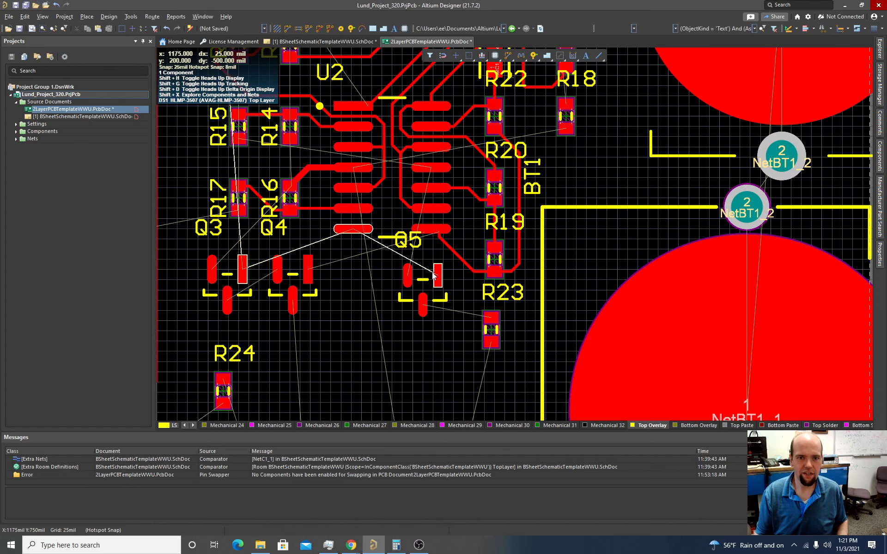
ctrl+scroll(376, 208, up, 3)
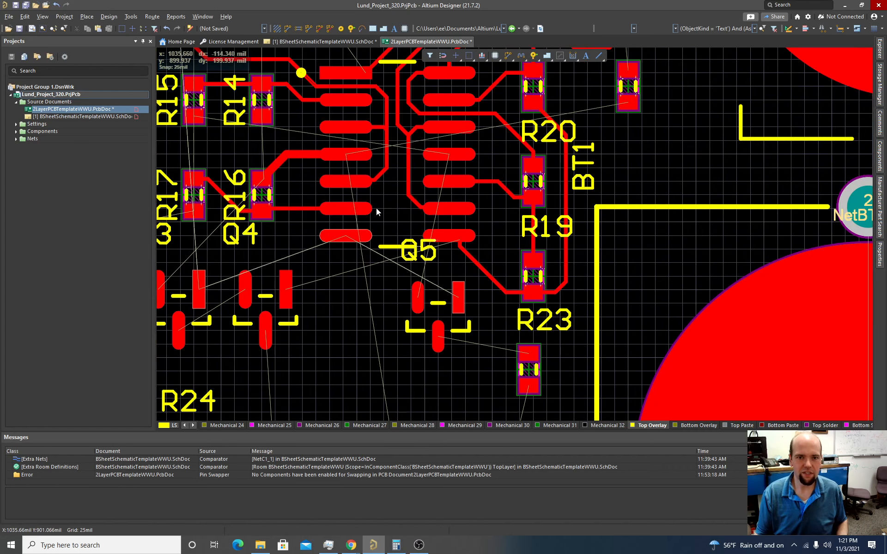
ctrl+scroll(343, 161, down, 3)
scroll(342, 223, down, 4)
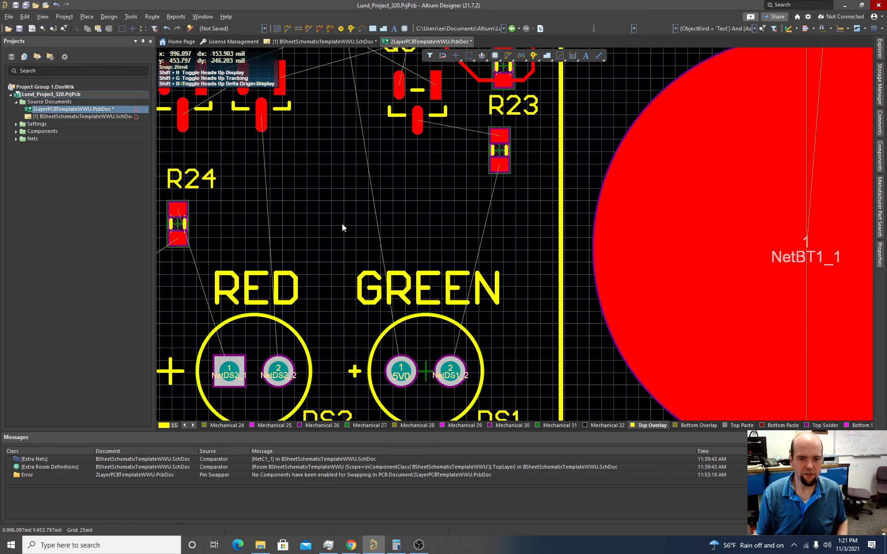
ctrl+scroll(342, 227, down, 1)
right_drag(302, 226, 363, 224)
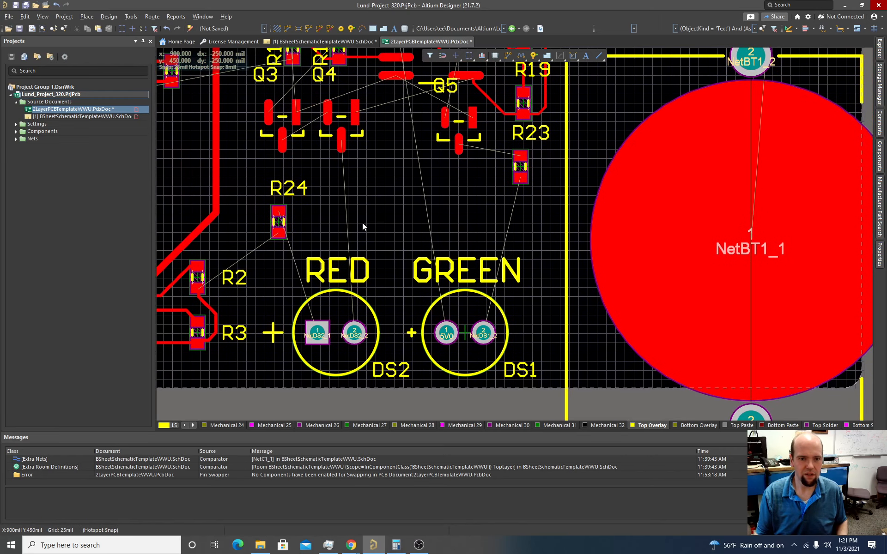
- Move R24 up to the left side of Q3, next to the vertical 5V0 track
alt+drag(310, 224, 354, 213)
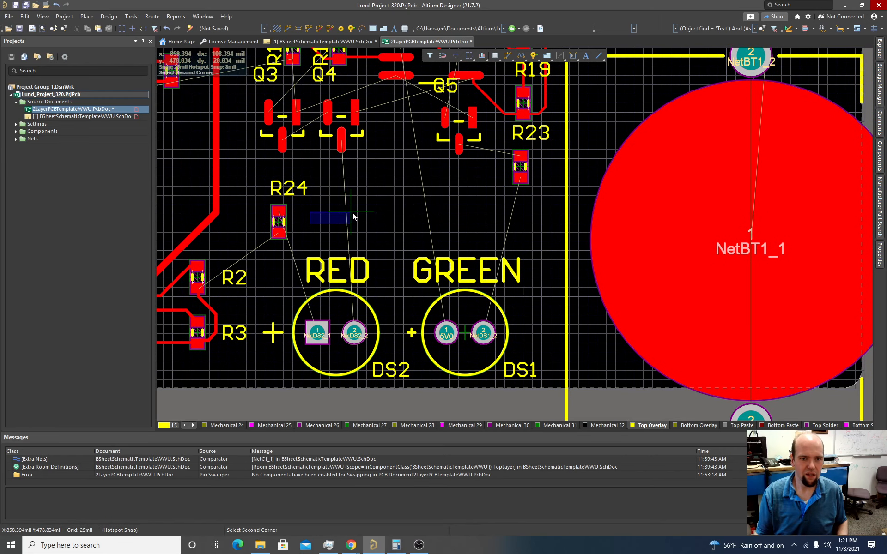
right_drag(305, 207, 382, 223)
ctrl+scroll(382, 224, up, 3)
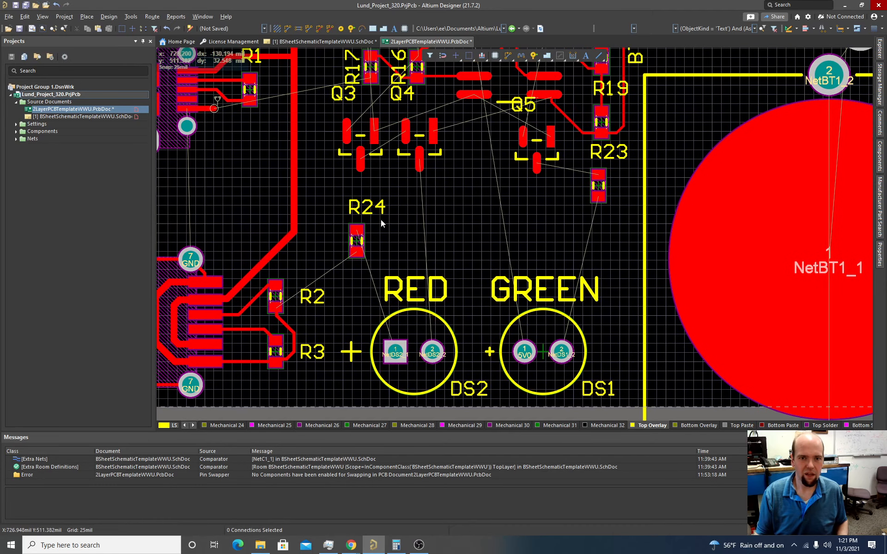
ctrl+scroll(381, 223, down, 3)
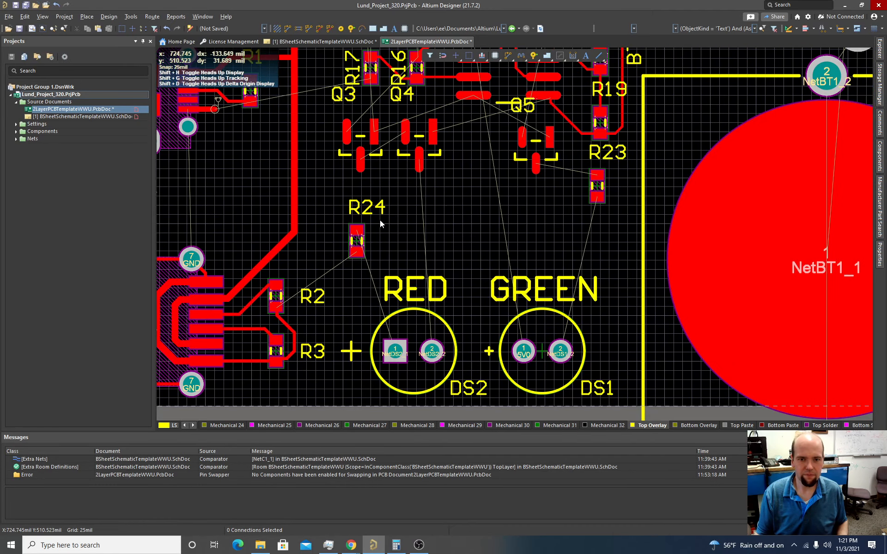
ctrl+scroll(380, 222, up, 2)
drag(347, 249, 299, 125)
ctrl+scroll(305, 138, up, 2)
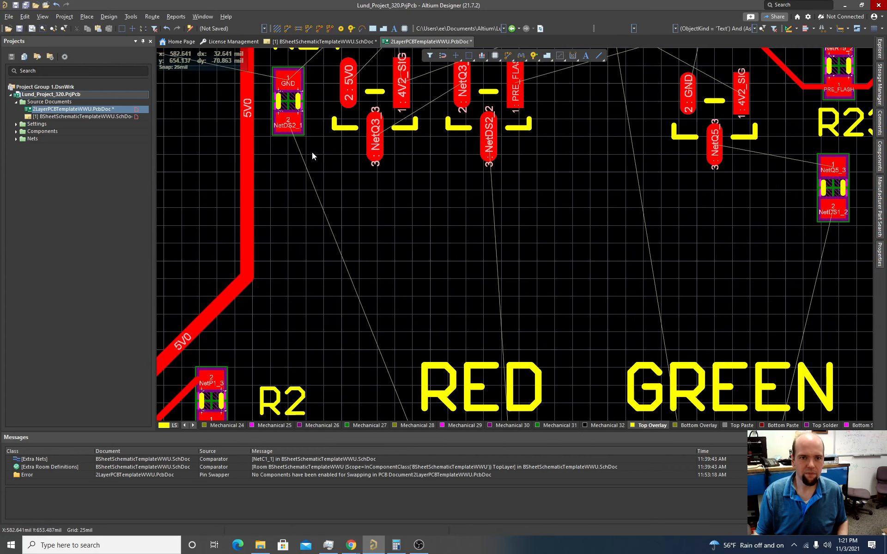
right_drag(311, 153, 298, 267)
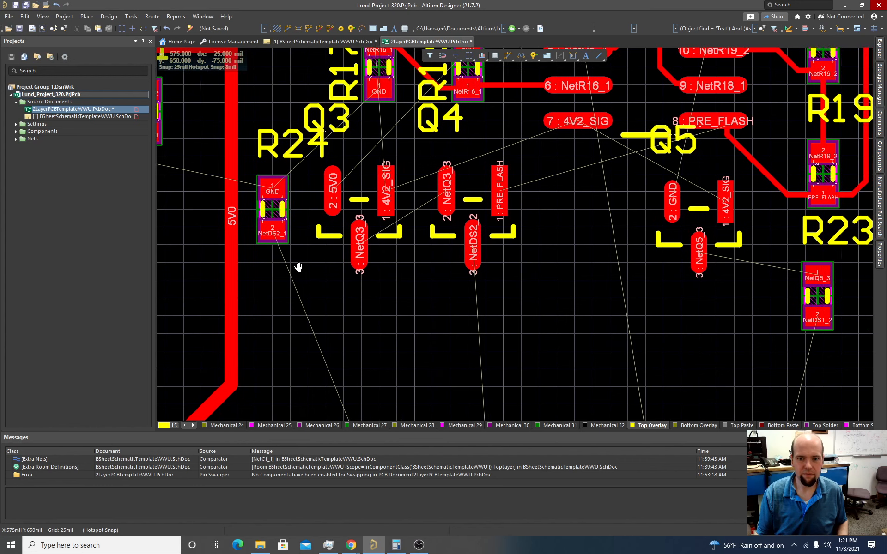
- Move R24 into the gap between Q4 and Q5, directly below U2's pin 7
drag(270, 215, 567, 216)
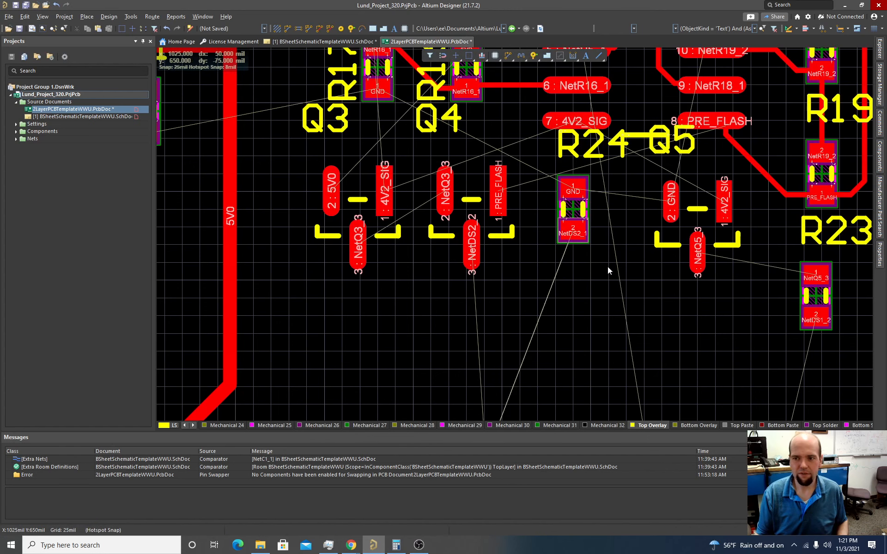
right_drag(608, 267, 525, 283)
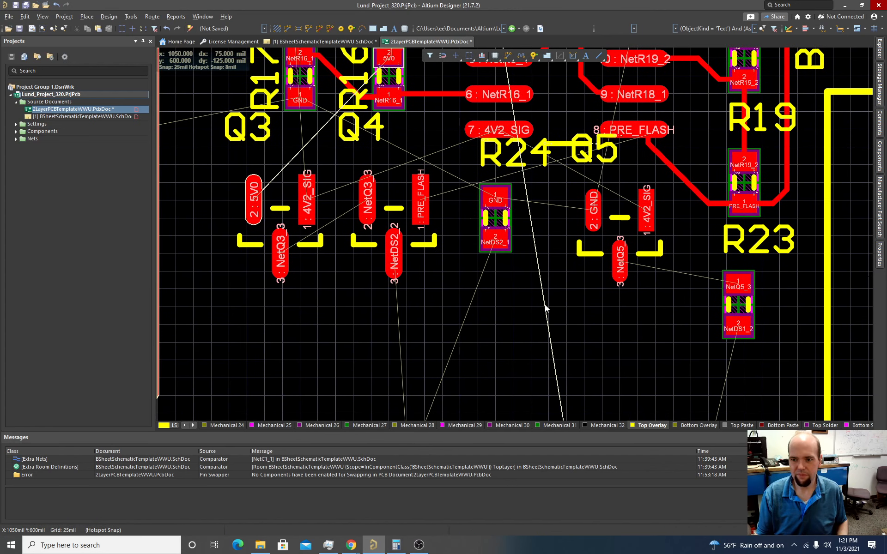
drag(506, 236, 502, 235)
- Move R23 into the row between R24 and Q5, and shift Q5 25 mil right to make room
drag(748, 306, 542, 216)
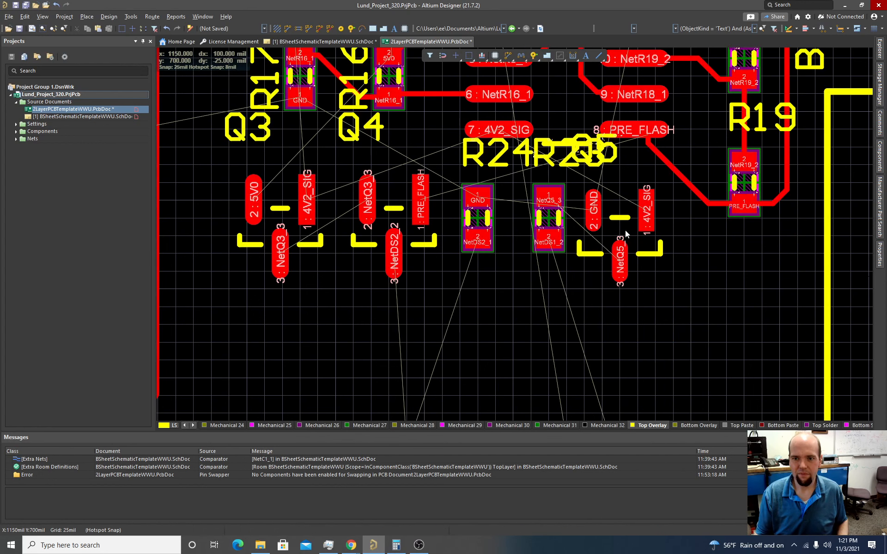
drag(626, 232, 637, 241)
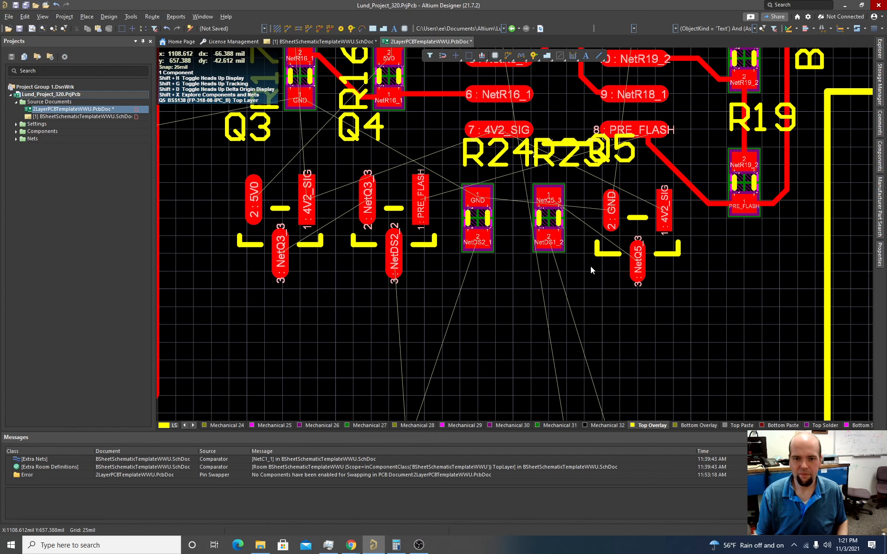
ctrl+scroll(591, 266, down, 1)
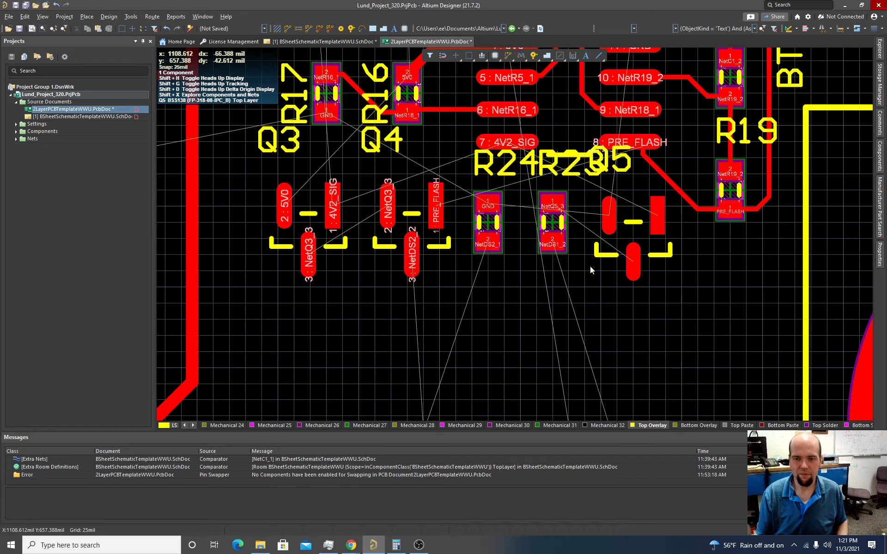
ctrl+scroll(590, 266, down, 4)
scroll(590, 267, down, 3)
scroll(590, 268, down, 1)
scroll(590, 268, up, 3)
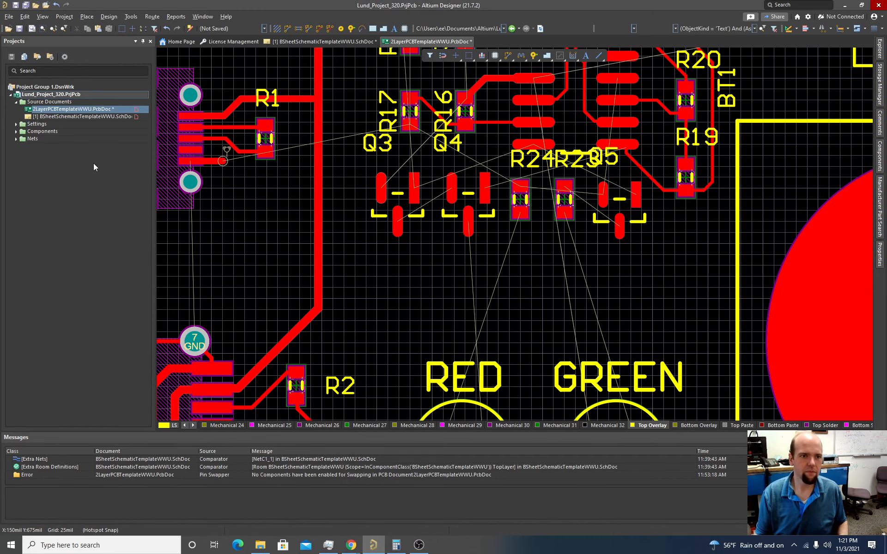
- Review the LED driver circuits around Q3, Q4 and Q5 in the schematic, and return to the PCB layout
click(91, 117)
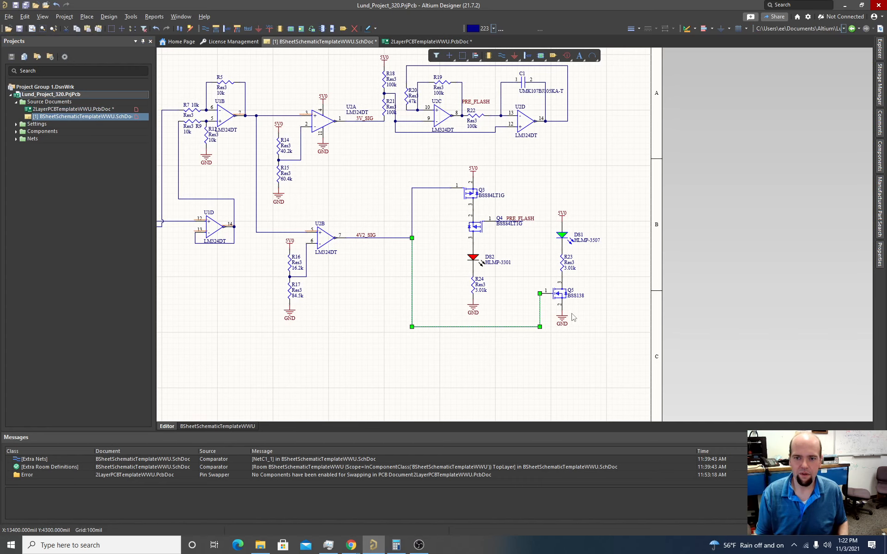
key(alt+Tab)
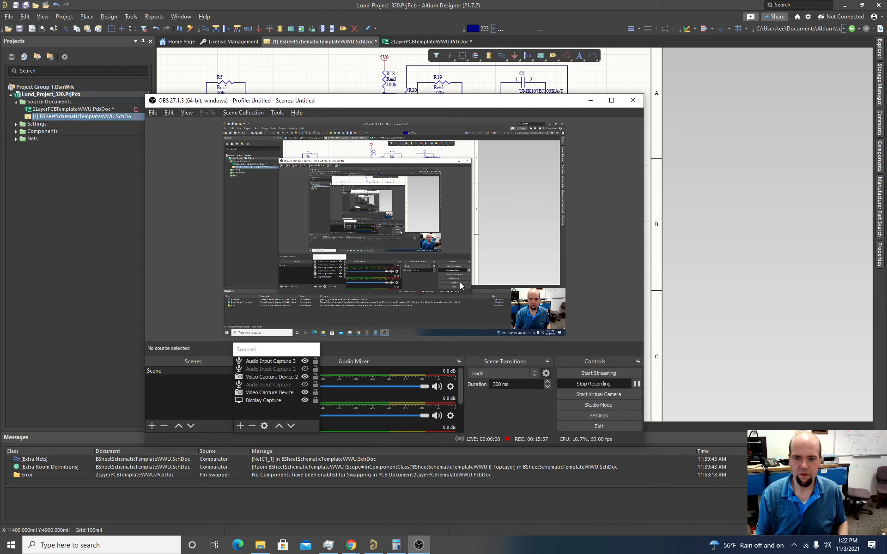
key(alt+Tab)
click(58, 109)
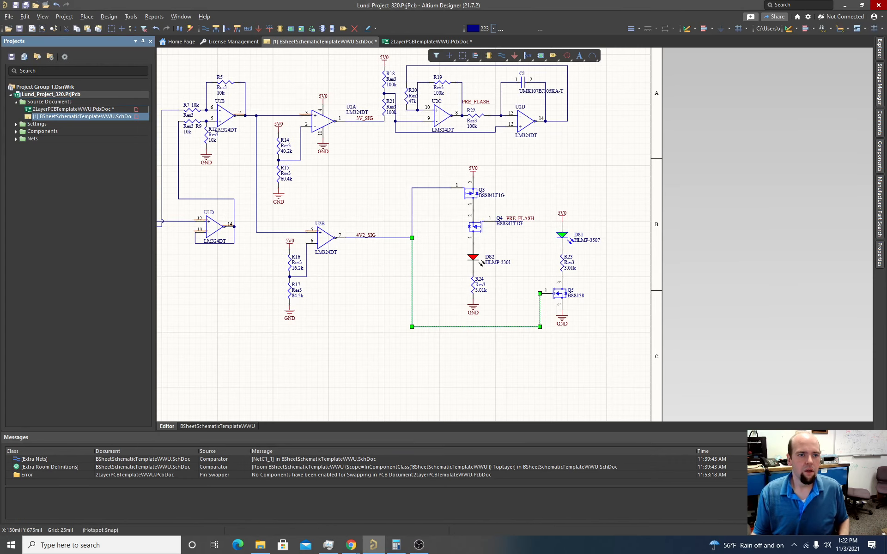
scroll(414, 298, down, 3)
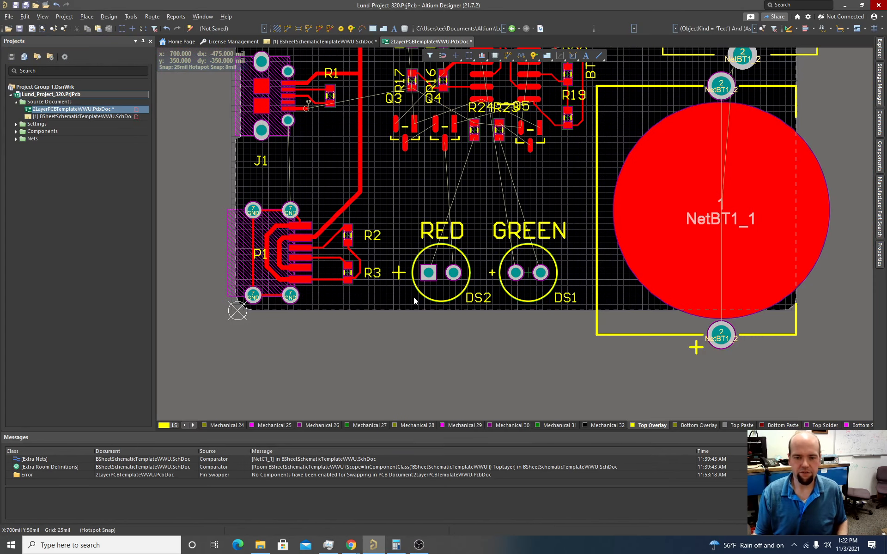
scroll(414, 296, up, 5)
ctrl+scroll(411, 299, up, 4)
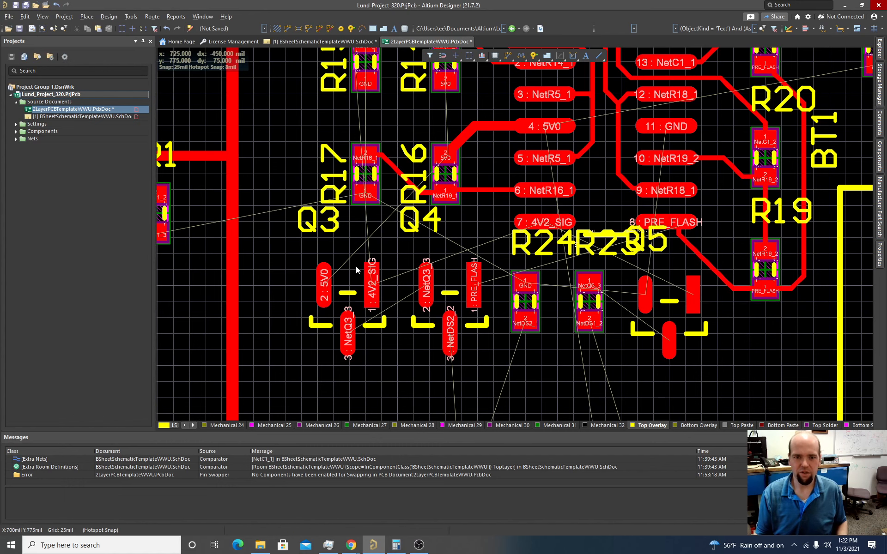
- Set the snap grid to 10 mil and try routing a top-layer track from Q4's pad 3 on net NetDS2_2
click(287, 30)
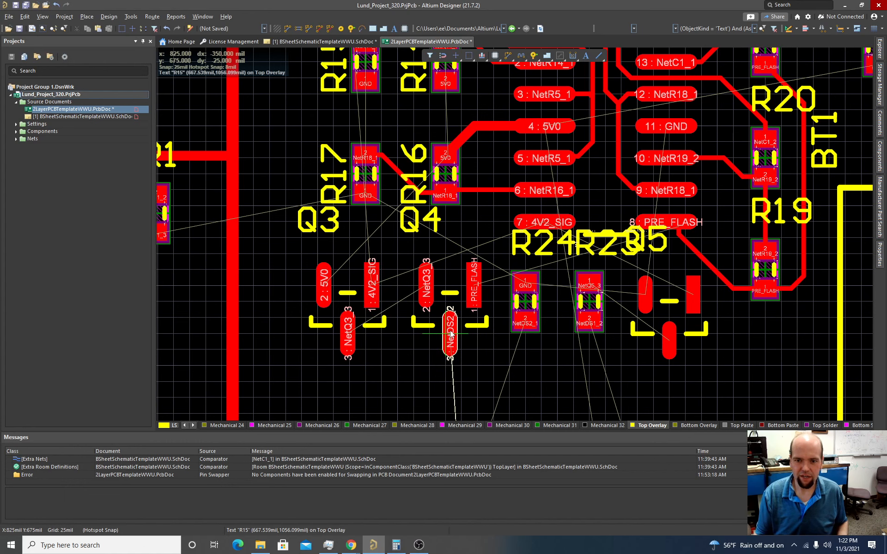
ctrl+scroll(452, 334, up, 1)
key(g)
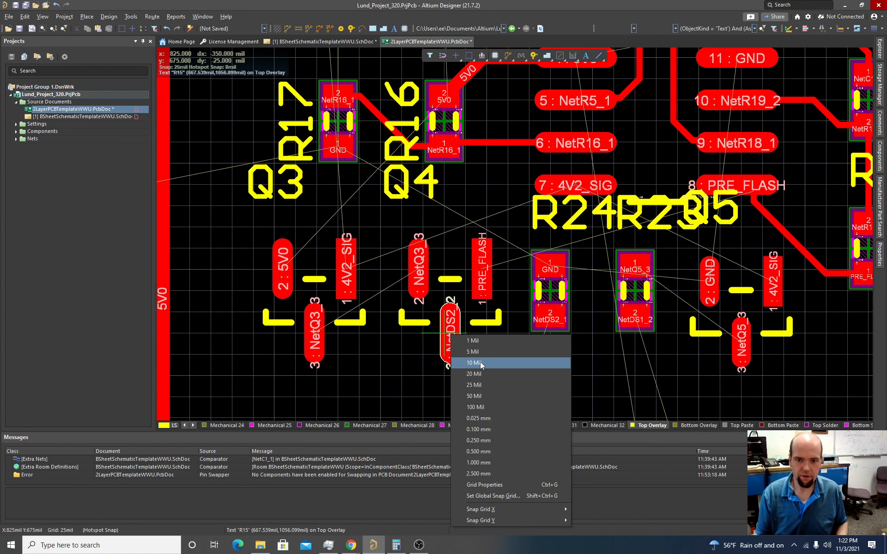
click(481, 363)
click(451, 333)
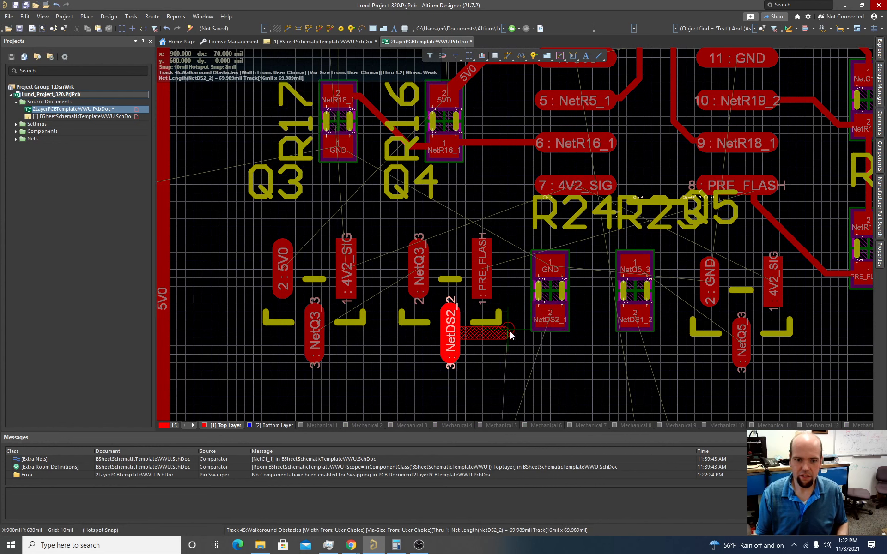
key(Escape)
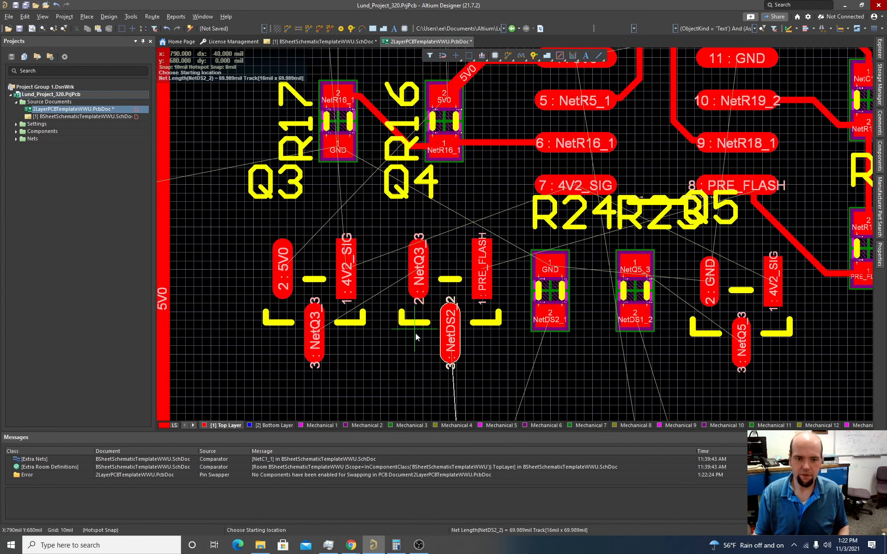
scroll(374, 362, down, 3)
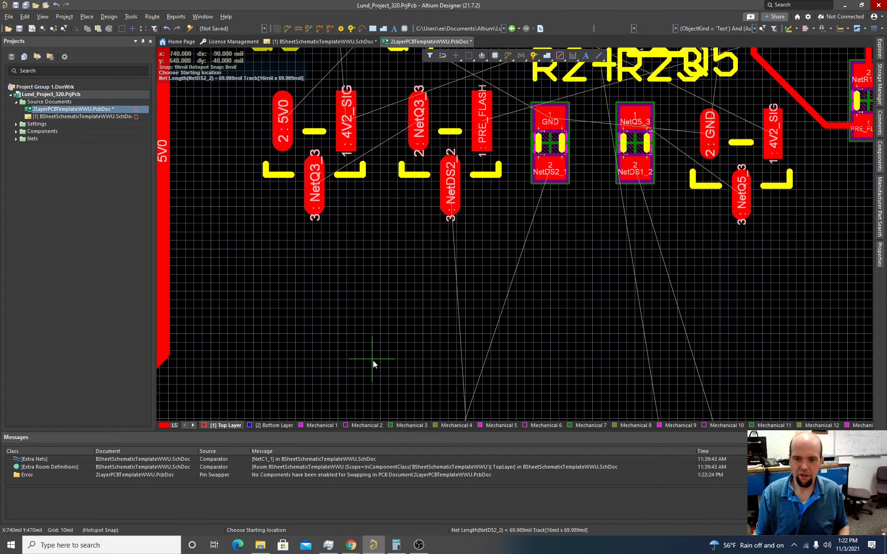
scroll(373, 364, down, 4)
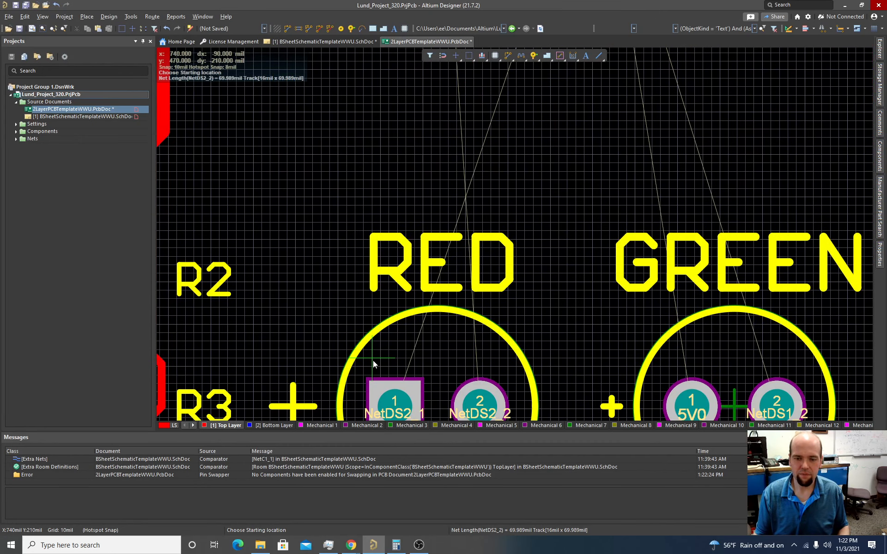
scroll(373, 362, up, 4)
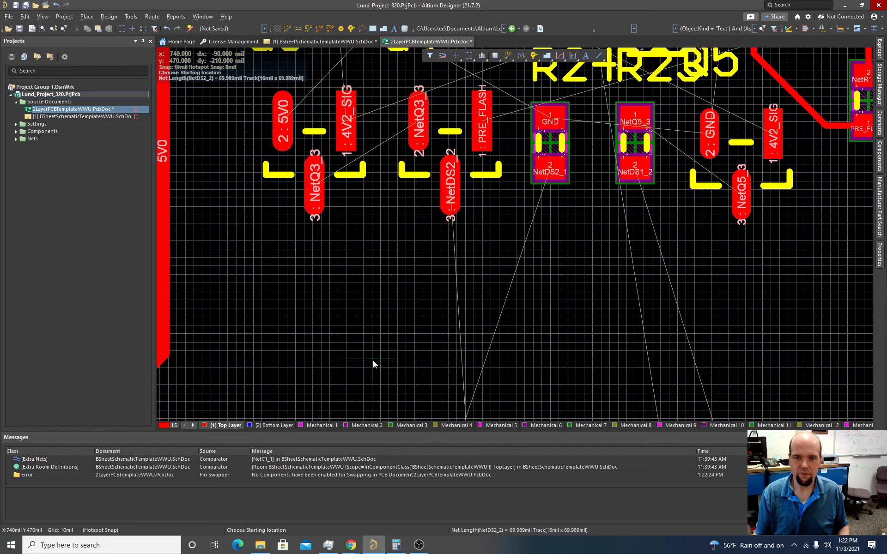
ctrl+scroll(378, 347, down, 2)
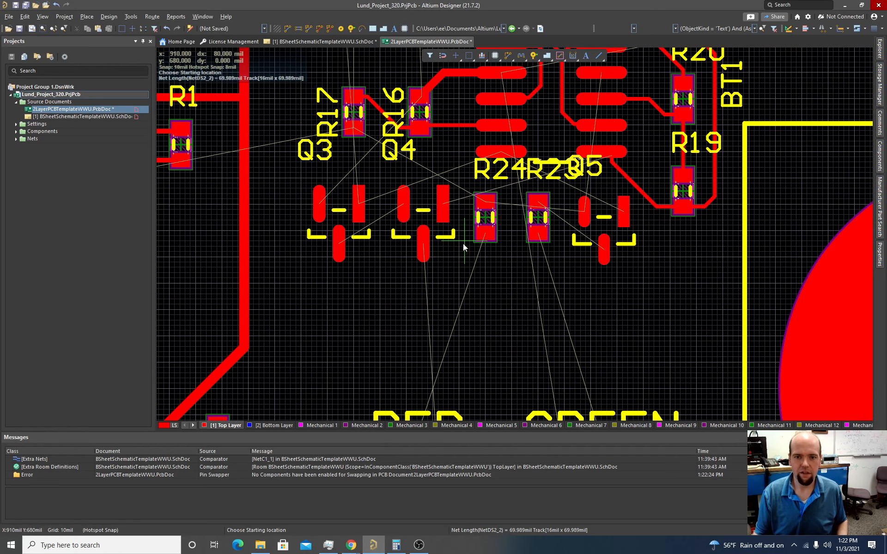
key(Escape)
- Place R24 left of Q3, shift Q3 and Q4 right, and nudge R23 left to space out the row below U2
drag(485, 219, 285, 221)
drag(429, 224, 454, 227)
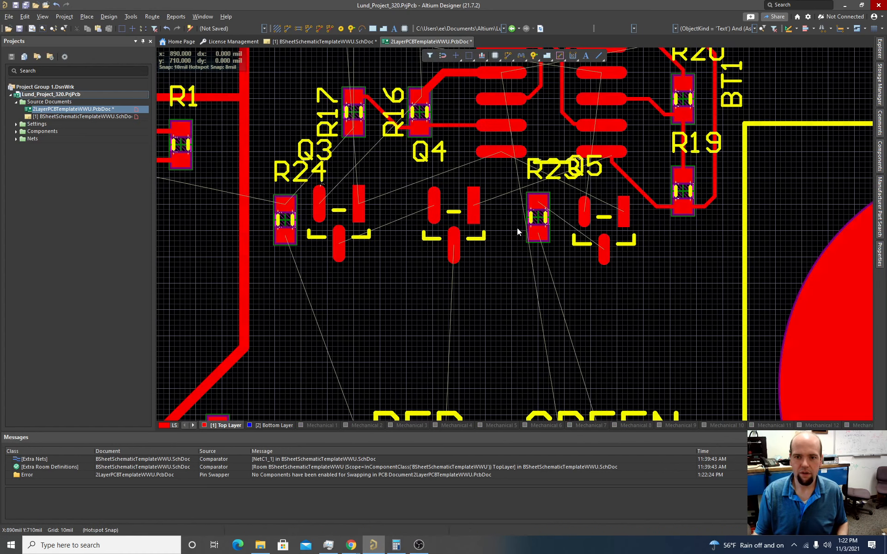
drag(537, 217, 528, 222)
drag(339, 227, 373, 233)
drag(289, 221, 299, 222)
- Adjust R24's designator above its part and move the Q3, Q4 and R23 designators below their components
mouse_move(301, 174)
mouse_down()
mouse_move(296, 185)
mouse_move(300, 178)
mouse_up()
drag(346, 157, 370, 289)
drag(428, 153, 450, 289)
drag(534, 180, 532, 270)
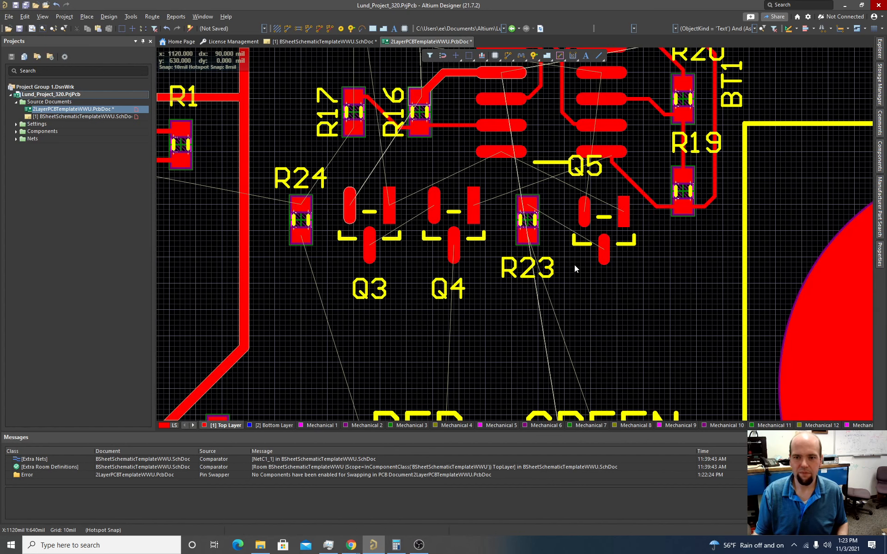
- Try to reposition Q5's designator, and undo the accidental move of U2
drag(598, 173, 562, 160)
key(ctrl+z)
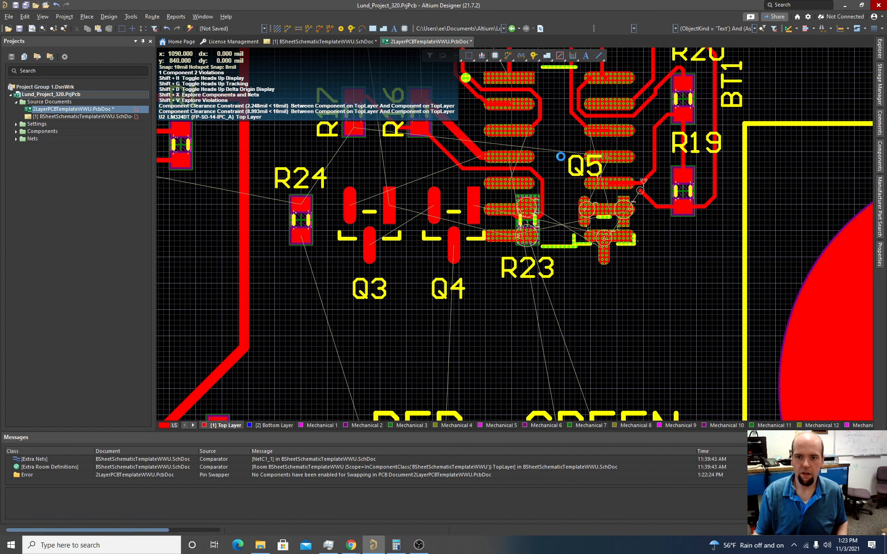
- Move Q5's designator below its component, in line with the neighbouring designators
click(578, 170)
click(580, 183)
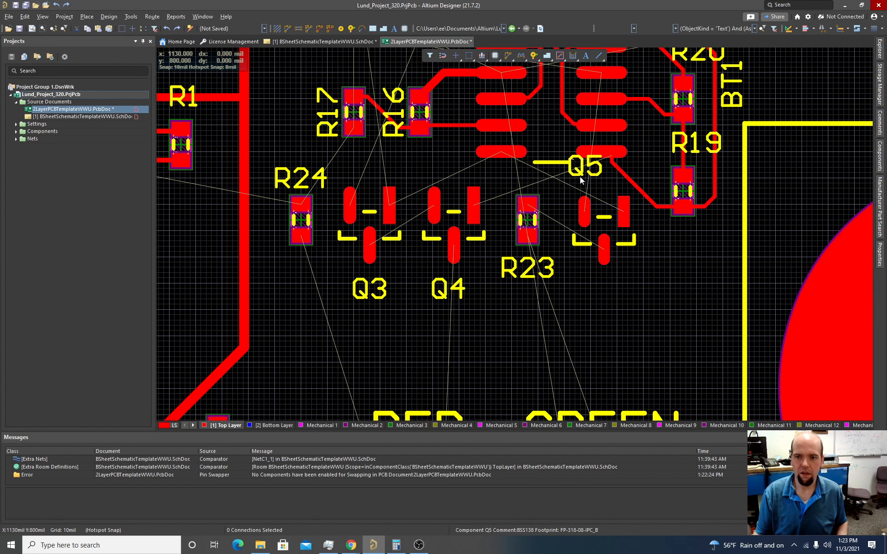
drag(585, 168, 604, 281)
ctrl+scroll(578, 267, down, 2)
ctrl+scroll(519, 232, up, 4)
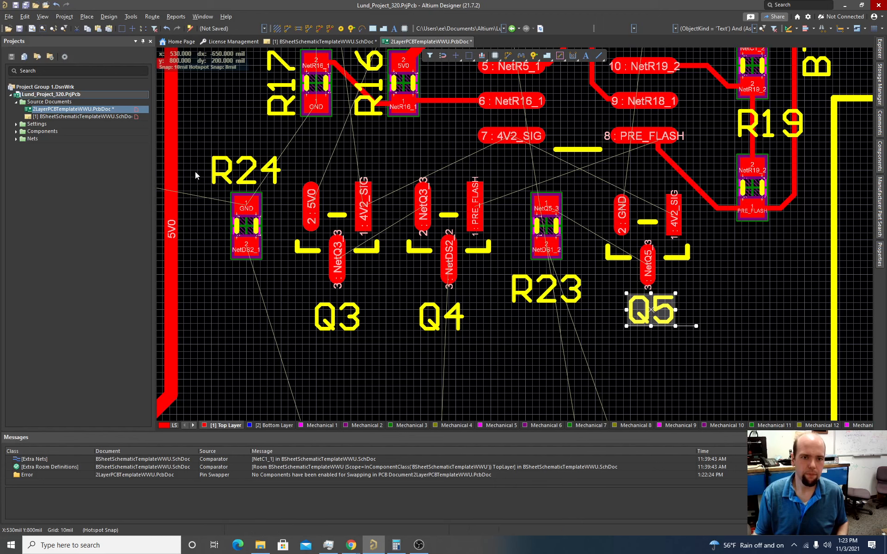
- Route a 16 mil top-layer track on net NetQ3_3 from Q3's pad 3 to Q4's pad 2
scroll(198, 185, down, 3)
scroll(198, 183, up, 3)
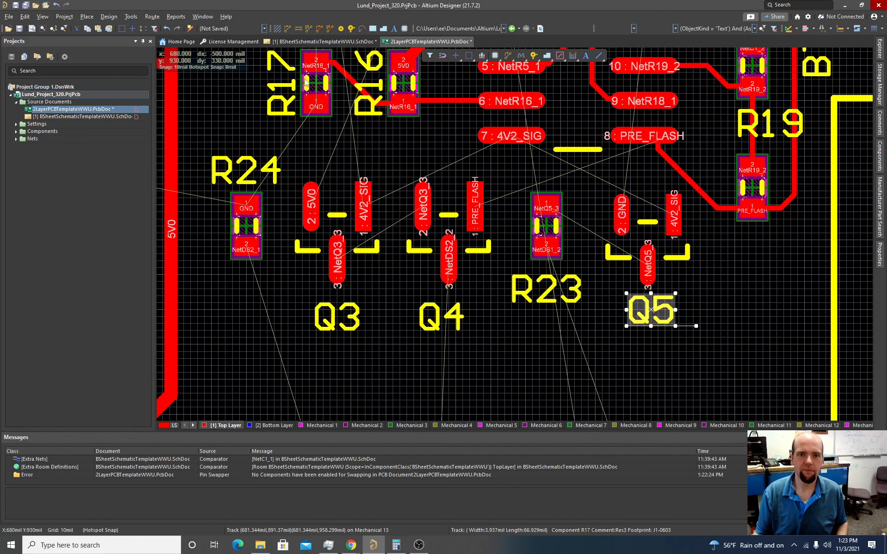
key(ctrl+w)
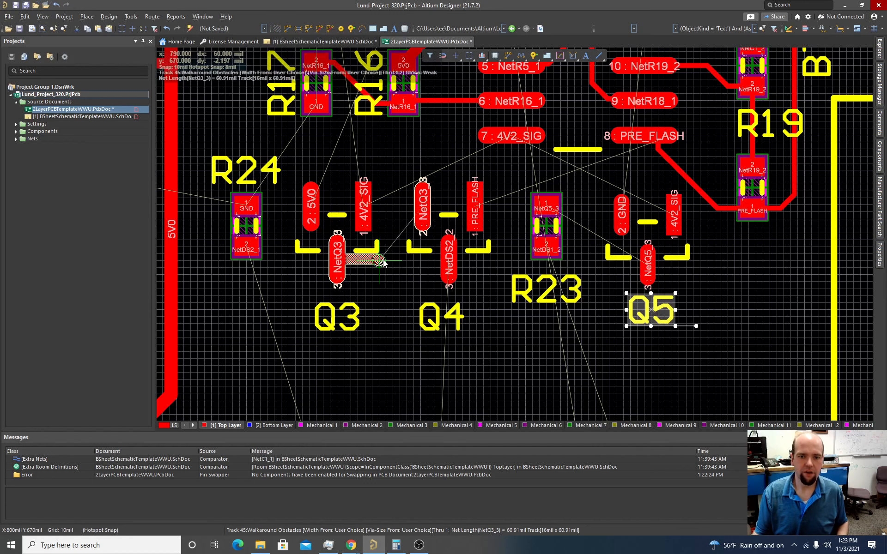
click(338, 262)
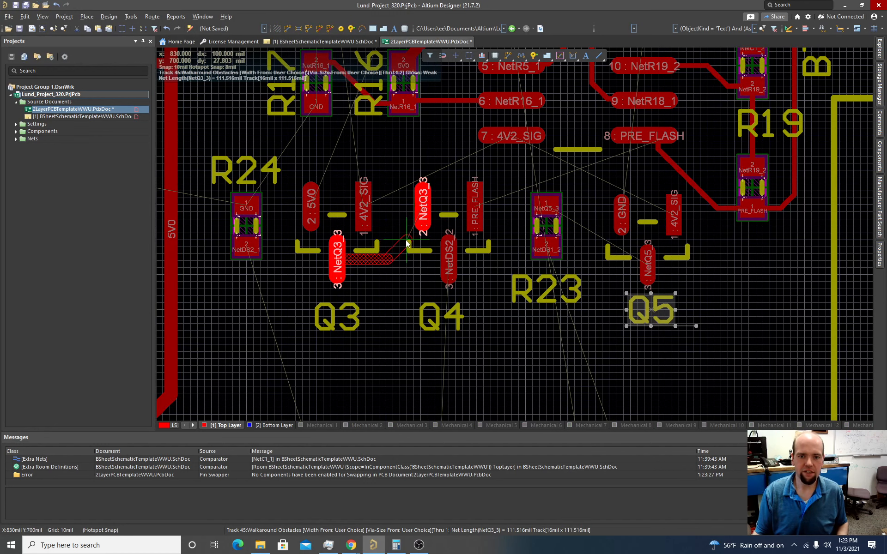
click(423, 210)
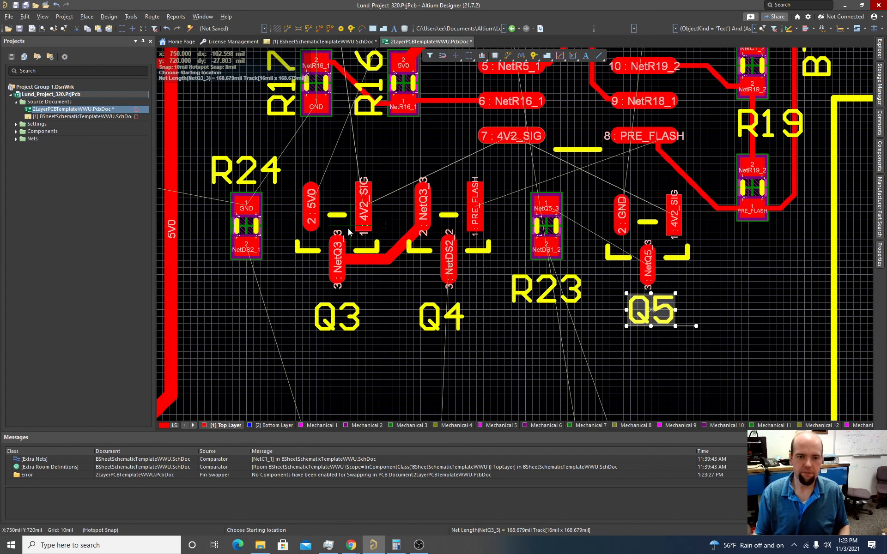
- Route a 16 mil top-layer track on net NetDS2_2 from Q4's pad 3 down to pad 2 of the red LED DS2
scroll(369, 257, down, 3)
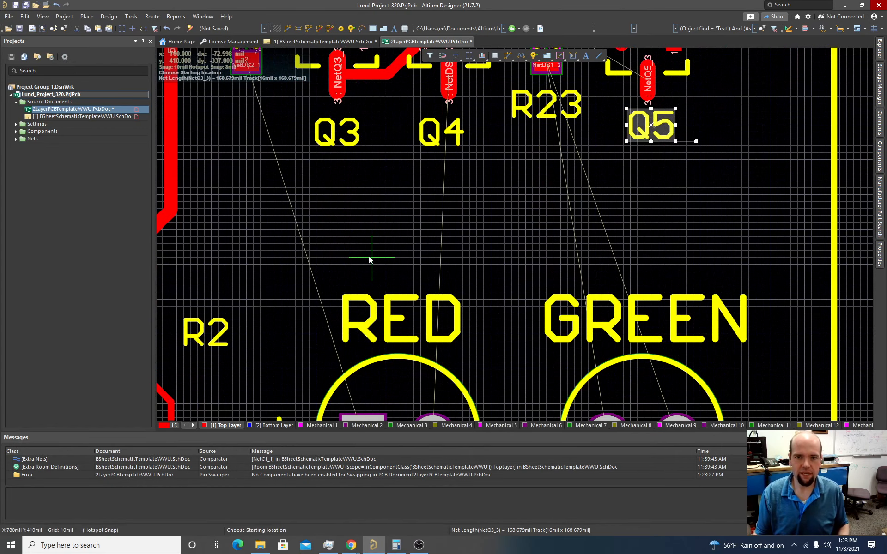
scroll(368, 259, up, 1)
click(448, 153)
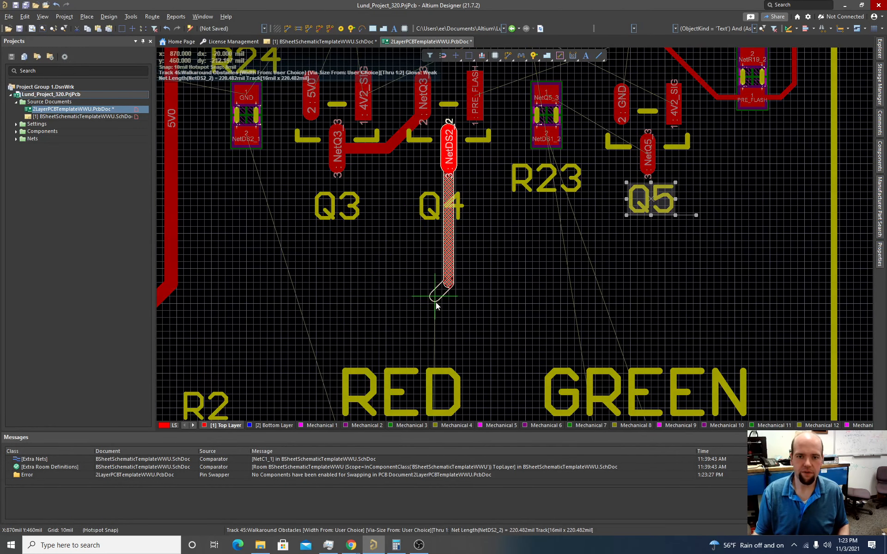
scroll(437, 305, down, 3)
click(440, 329)
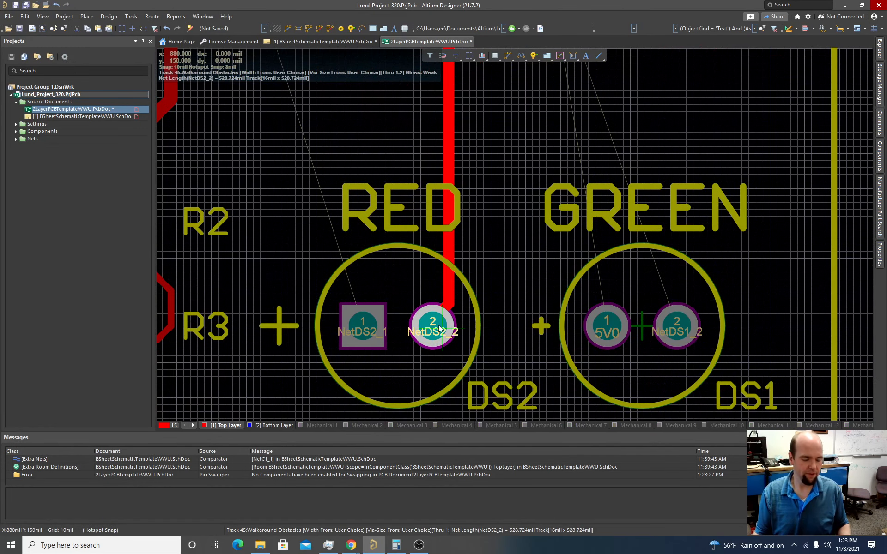
- Route a 16 mil top-layer track on net NetDS2_1 from R24's pad 2 down to DS2's pad 1
scroll(406, 300, up, 3)
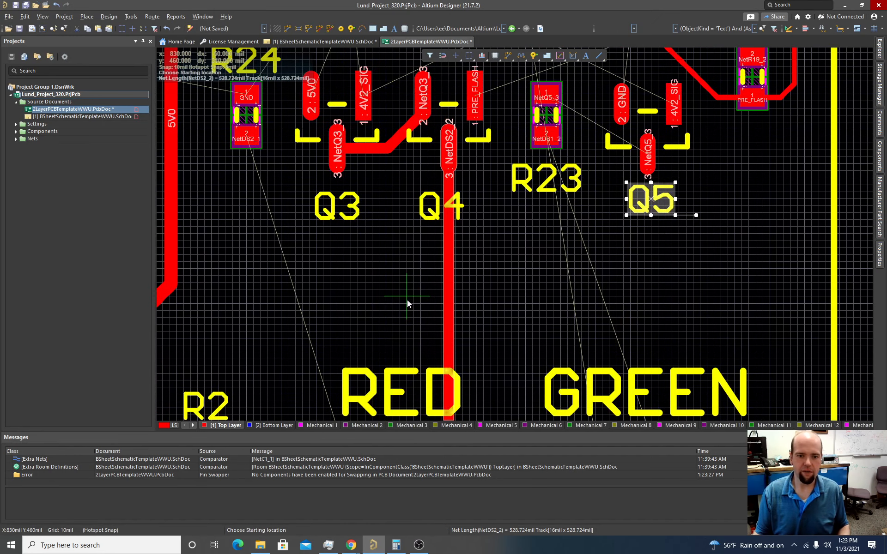
click(254, 149)
scroll(284, 290, down, 3)
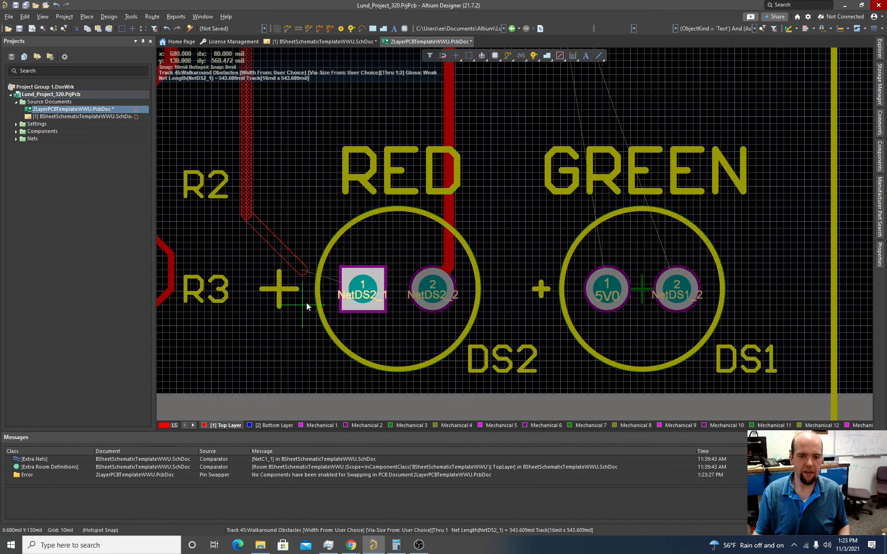
click(359, 291)
scroll(359, 290, up, 3)
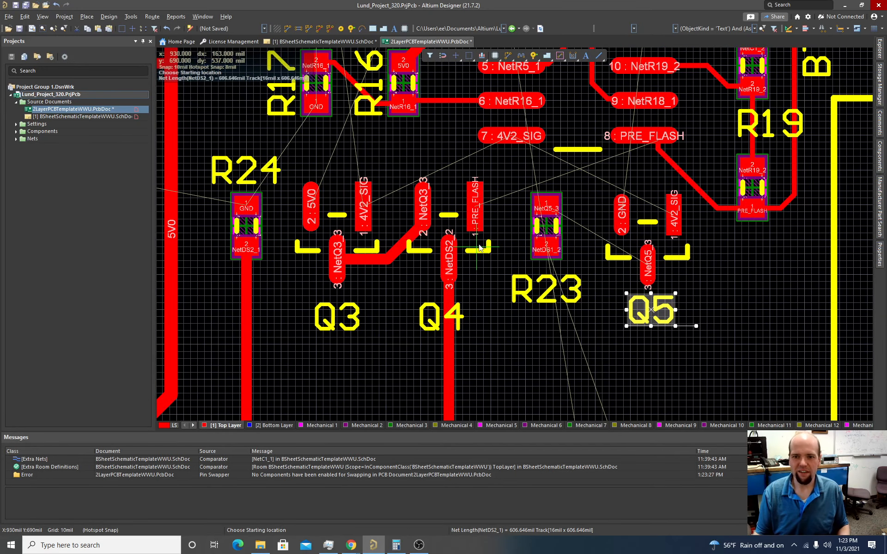
- Route a 16 mil top-layer track on net NetQ5_3 from R23's pad 1 around to Q5's pad 3
scroll(485, 247, up, 2)
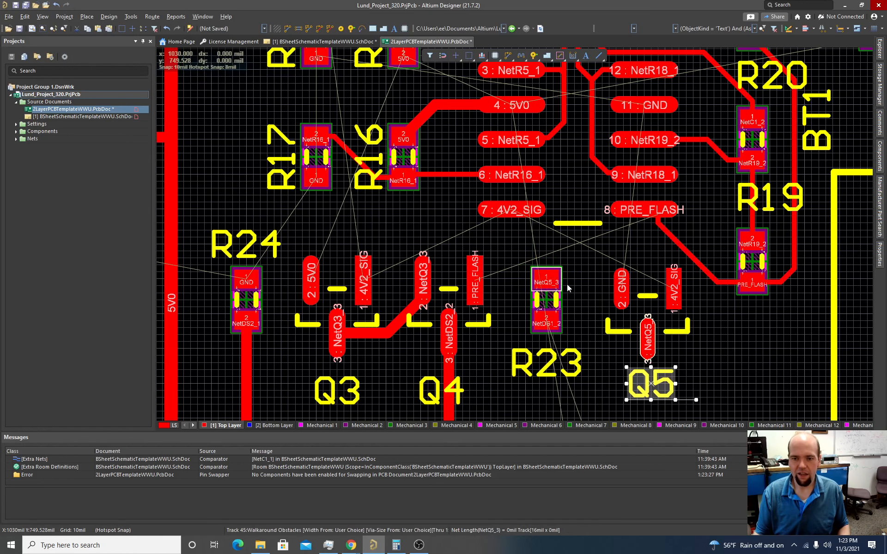
click(547, 282)
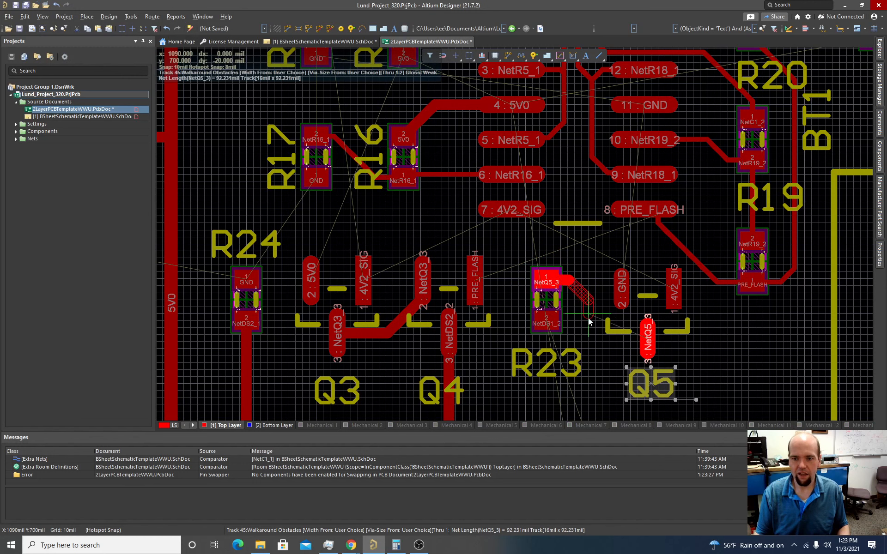
click(593, 339)
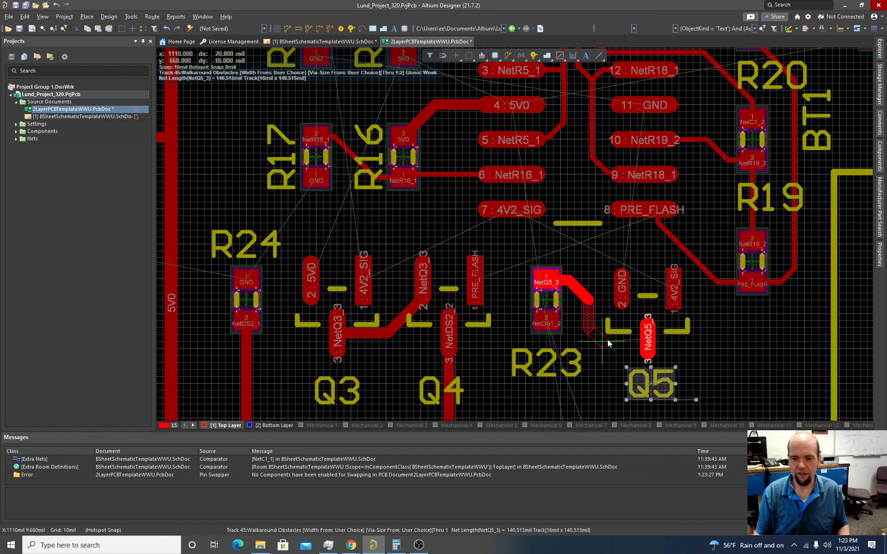
click(647, 342)
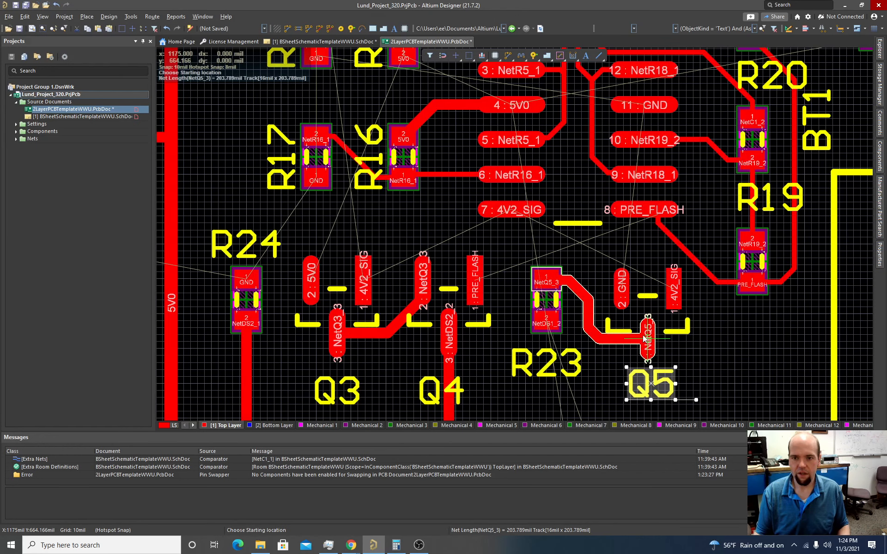
- Set the track width to 8 mil and route net 4V2_SIG from Q3's pad 1 to U2's pad 7
click(367, 273)
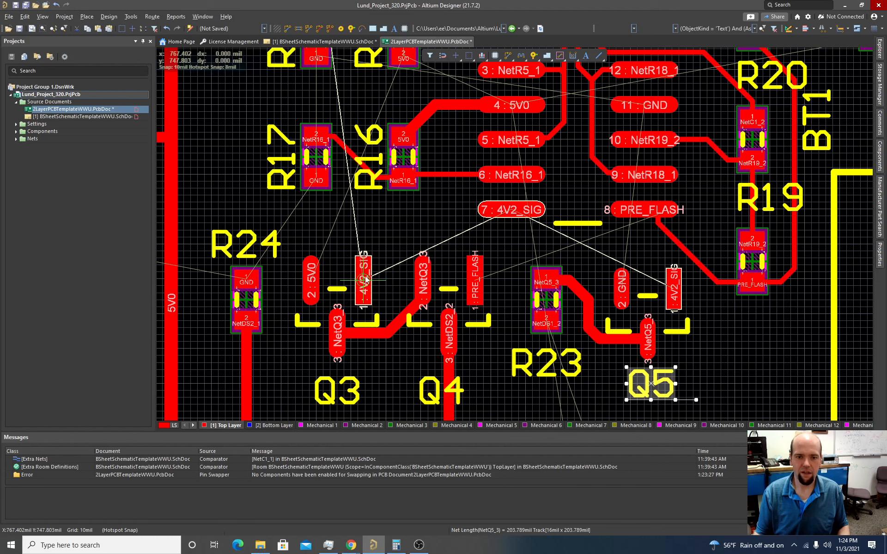
key(Tab)
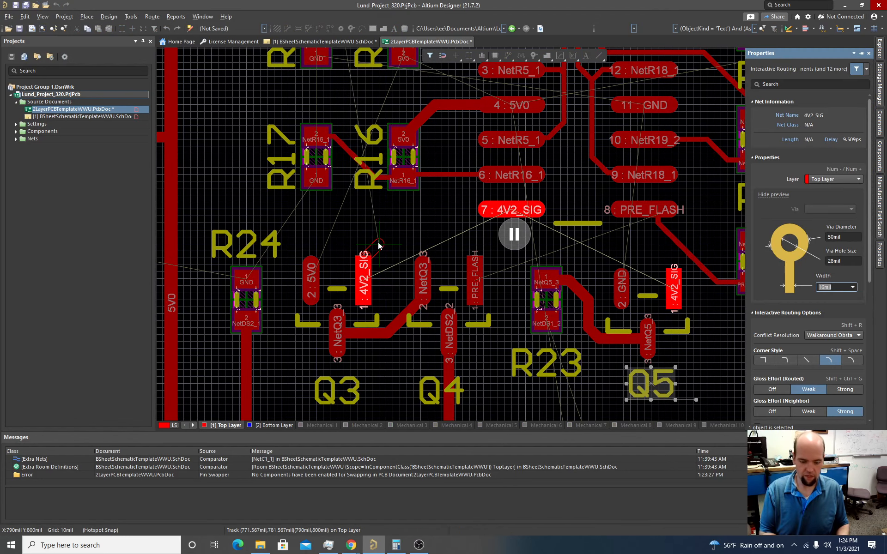
text(8)
key(Return)
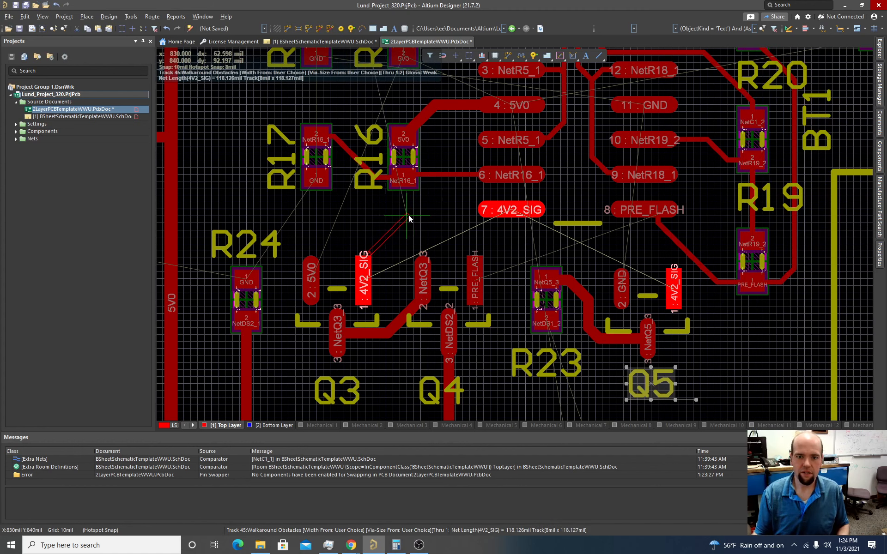
click(515, 213)
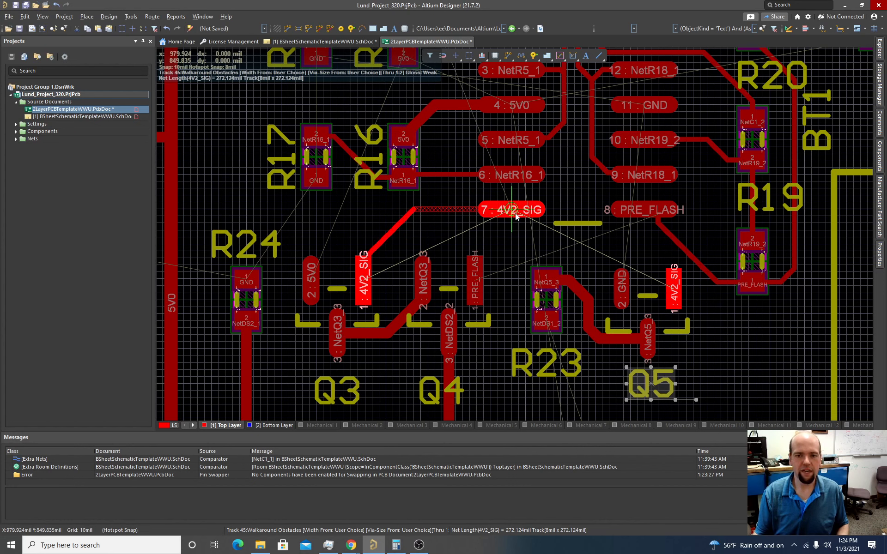
click(515, 212)
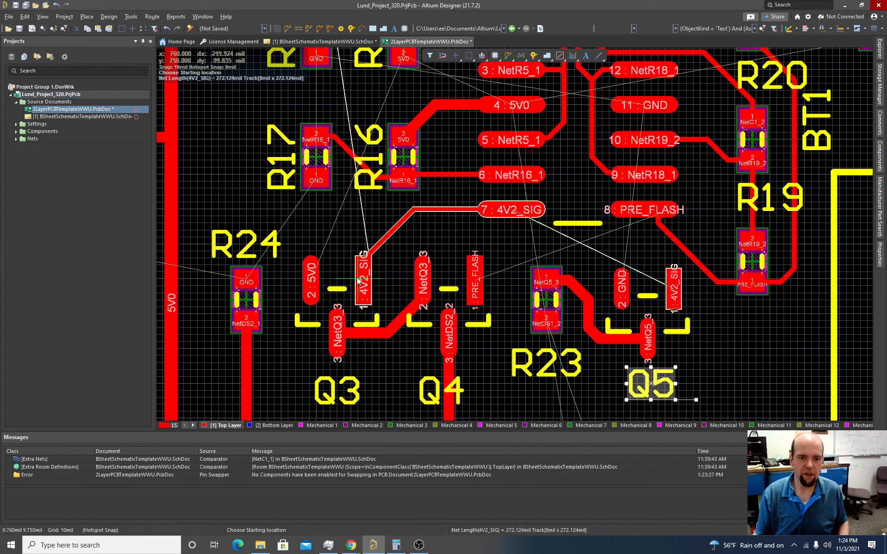
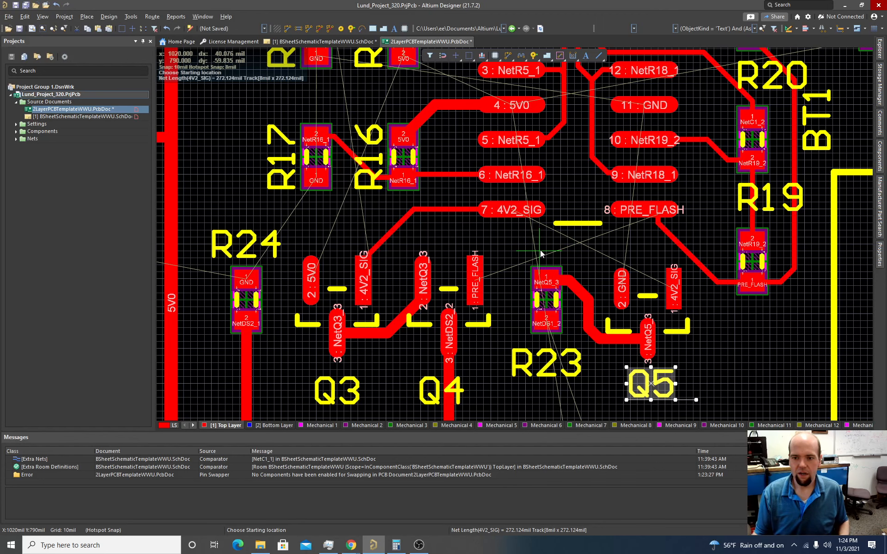
- Extend net 4V2_SIG with an 8 mil top-layer track from U2's pad 7 to Q5's pad 1
scroll(541, 253, down, 3)
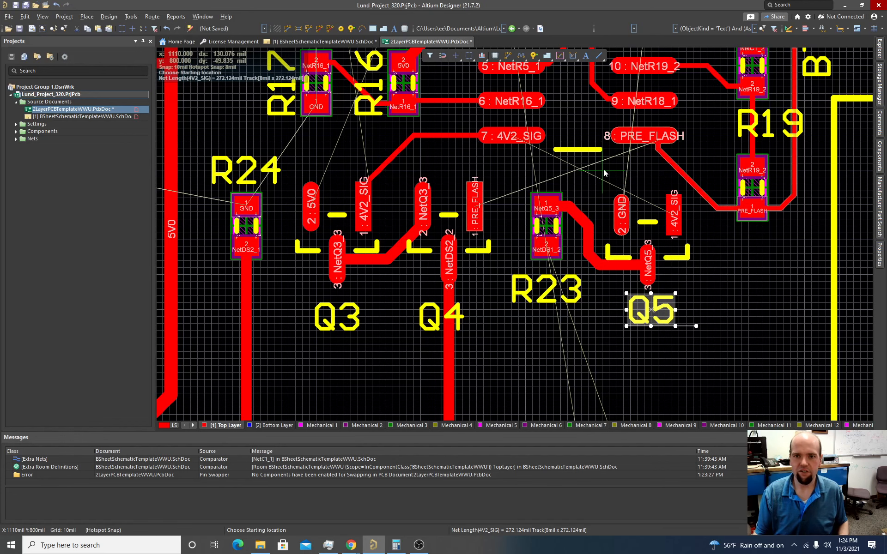
scroll(598, 277, up, 4)
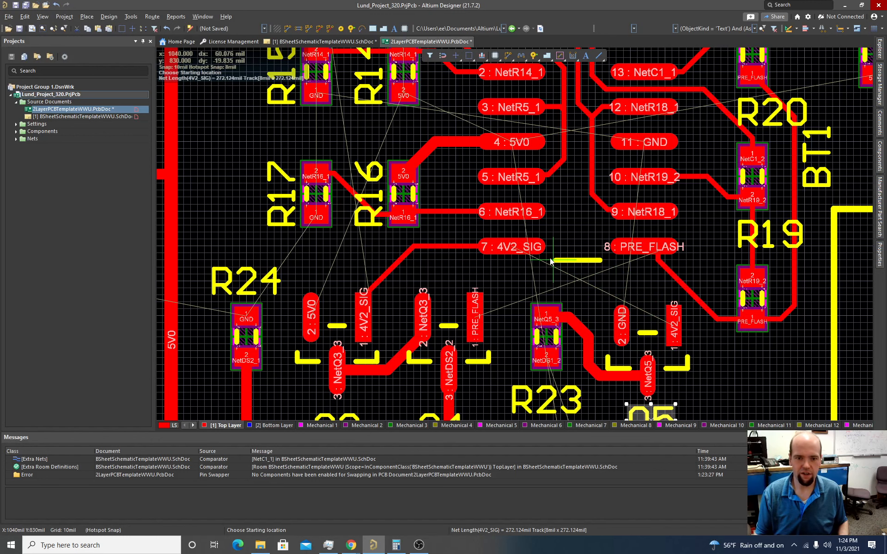
scroll(515, 259, down, 3)
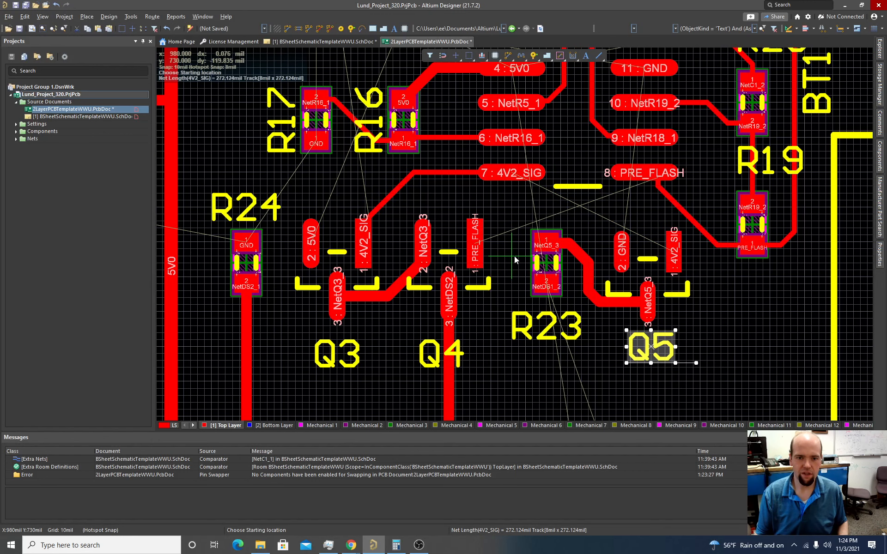
scroll(514, 259, down, 1)
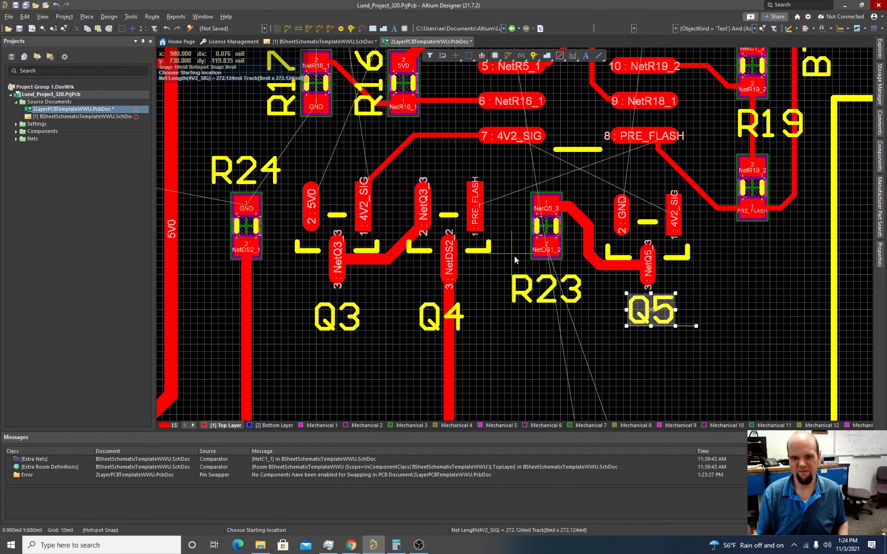
scroll(514, 258, down, 1)
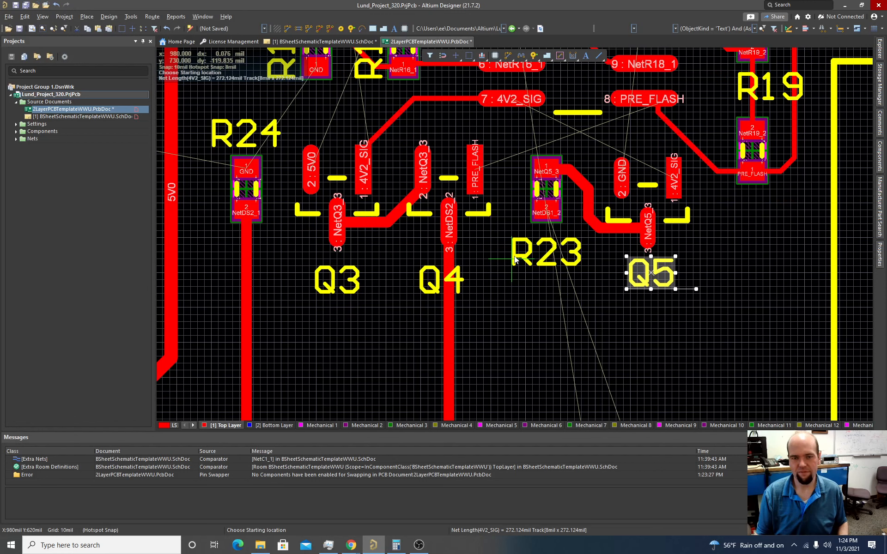
scroll(514, 258, up, 2)
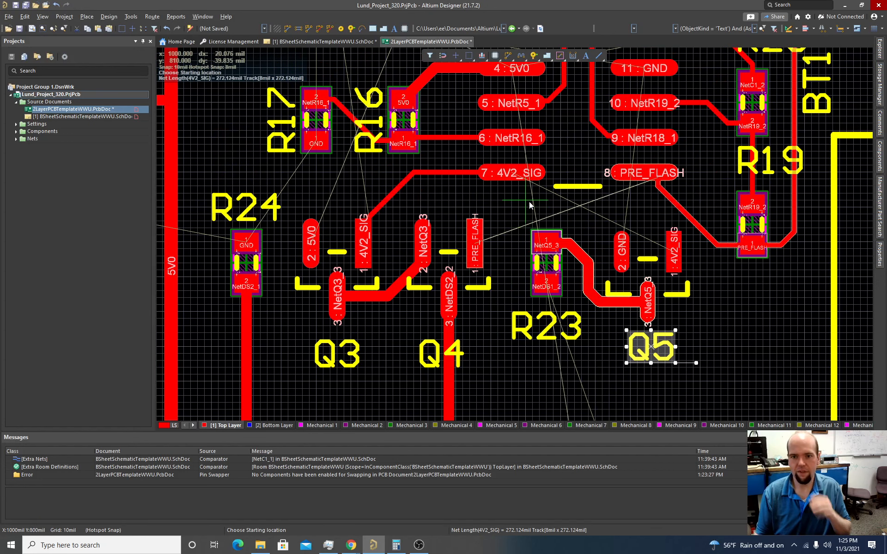
click(544, 175)
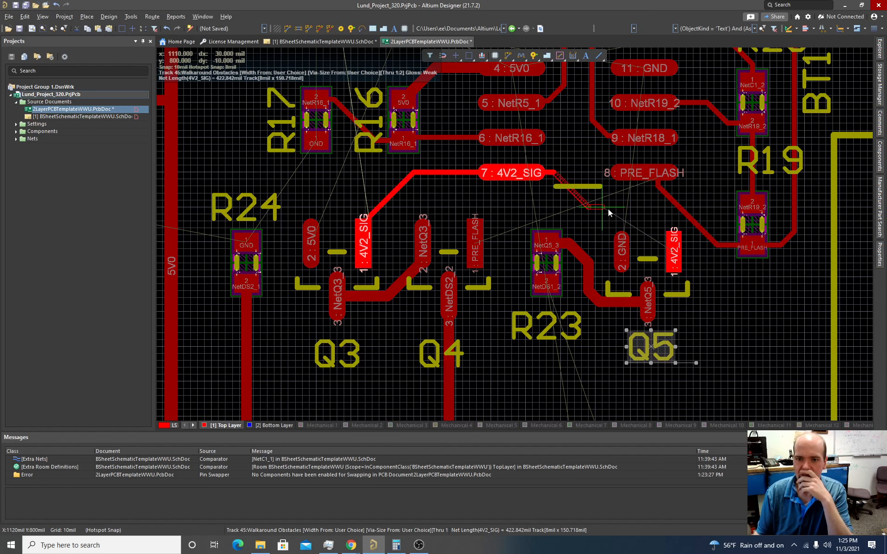
click(647, 216)
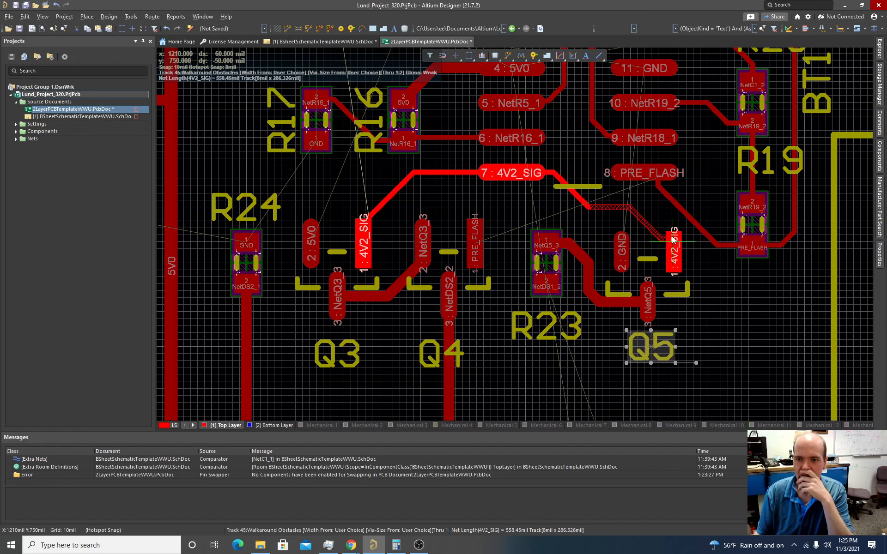
click(673, 233)
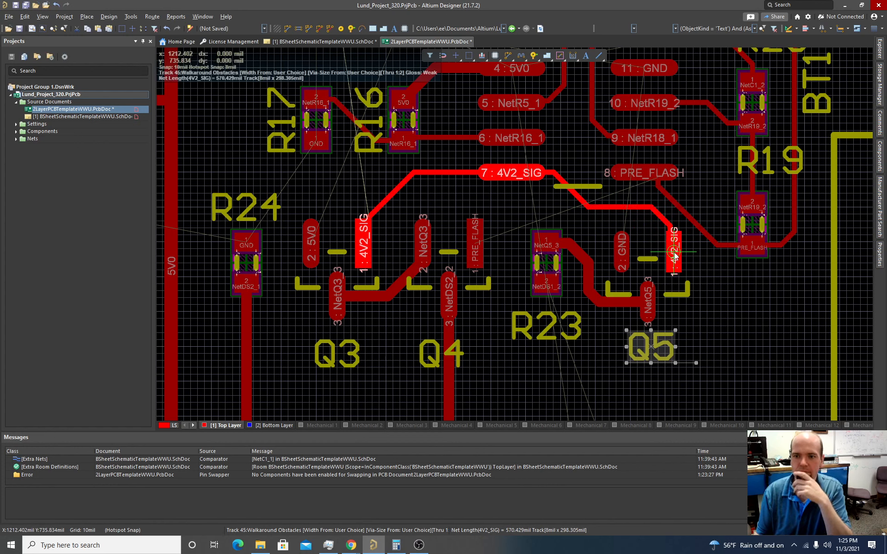
right_click(673, 256)
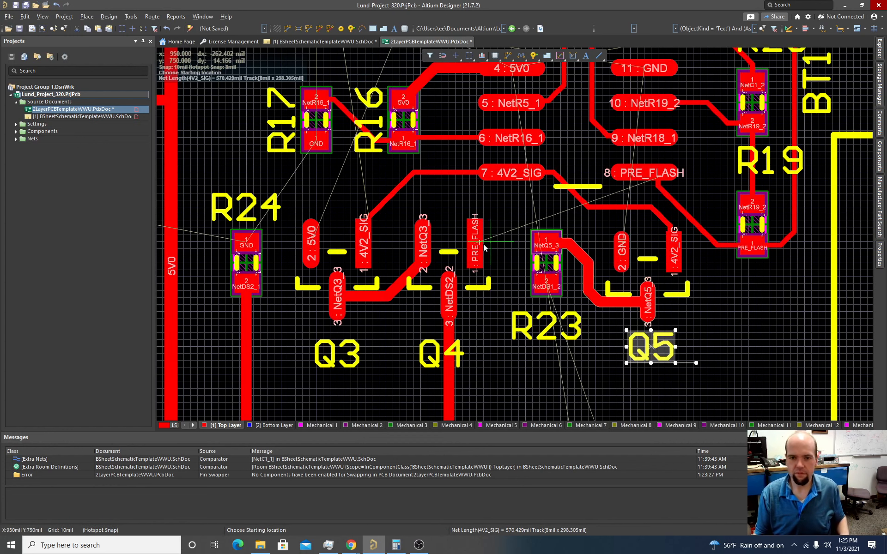
scroll(443, 250, up, 2)
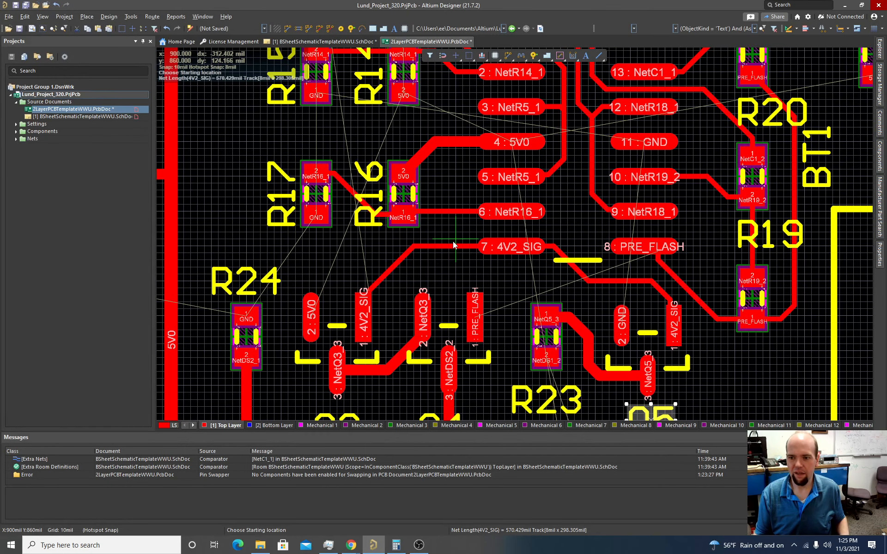
scroll(454, 245, down, 2)
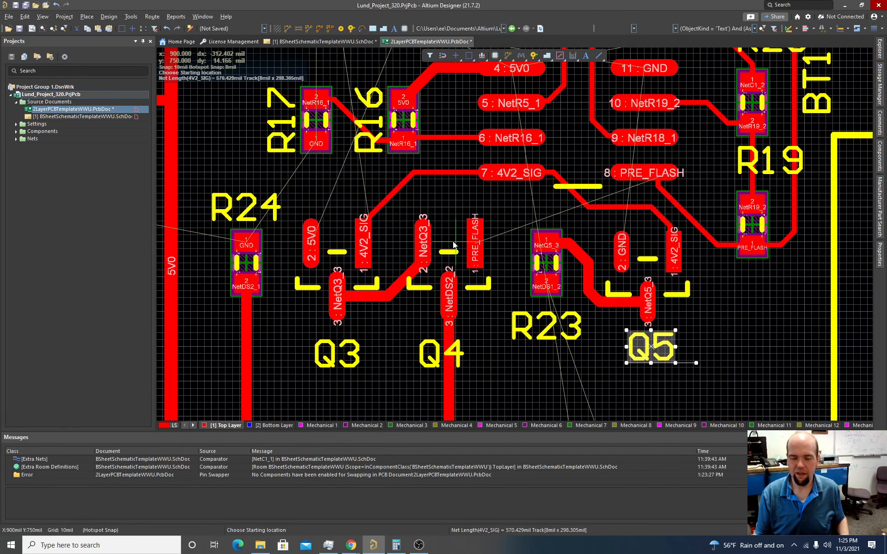
ctrl+scroll(453, 245, down, 2)
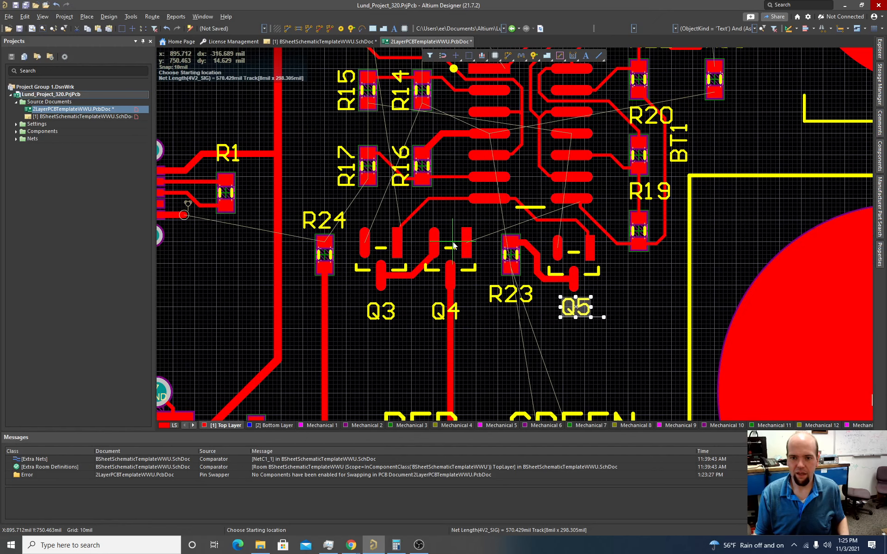
- Examine the unrouted connections around U2, R16, R17 and transistors Q3 to Q5
scroll(453, 245, up, 1)
ctrl+scroll(452, 242, down, 2)
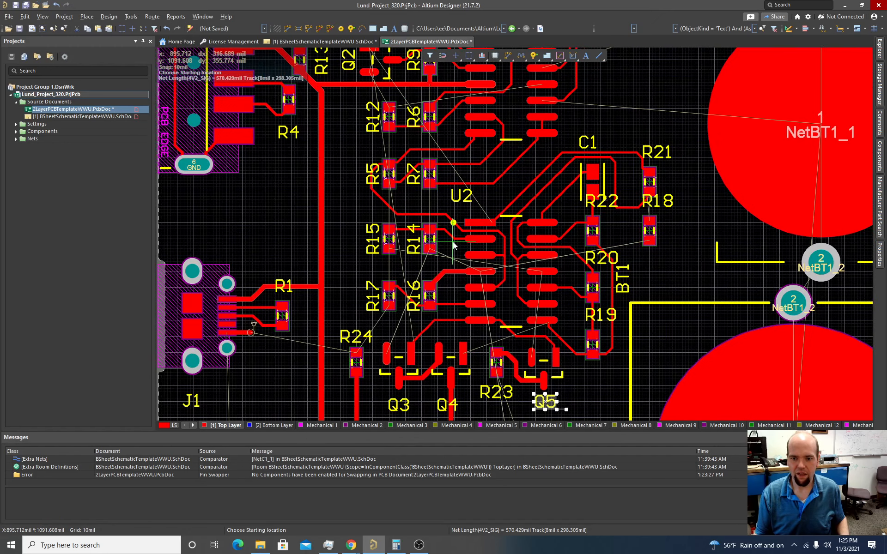
ctrl+scroll(453, 242, up, 2)
ctrl+scroll(501, 234, up, 3)
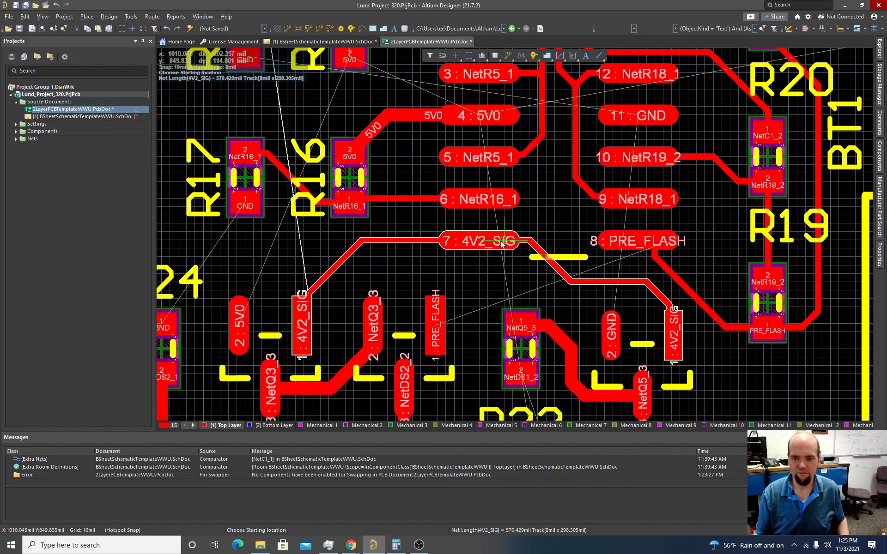
scroll(502, 243, down, 1)
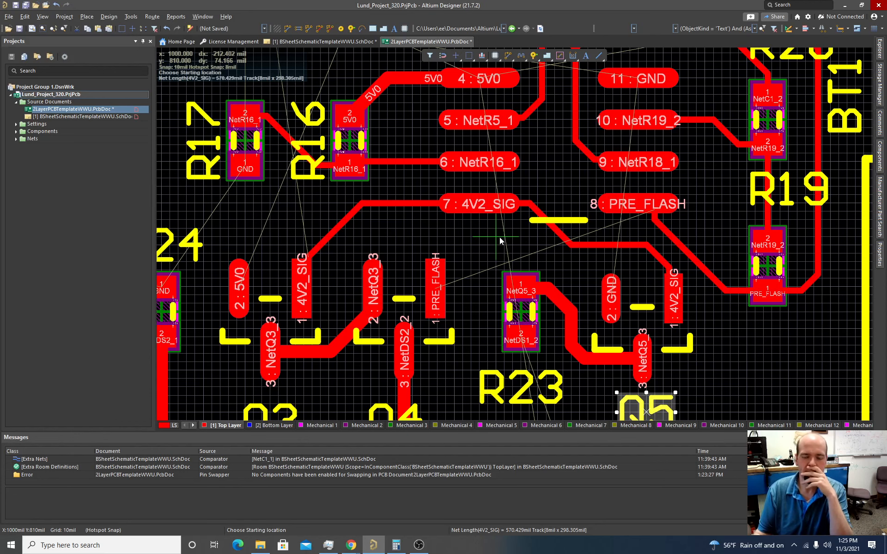
scroll(501, 242, down, 3)
scroll(501, 242, up, 2)
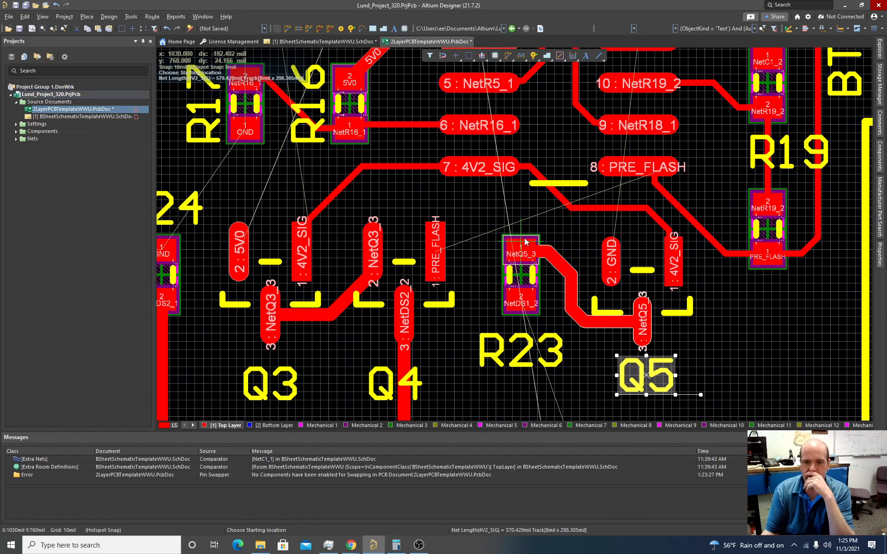
scroll(575, 226, up, 3)
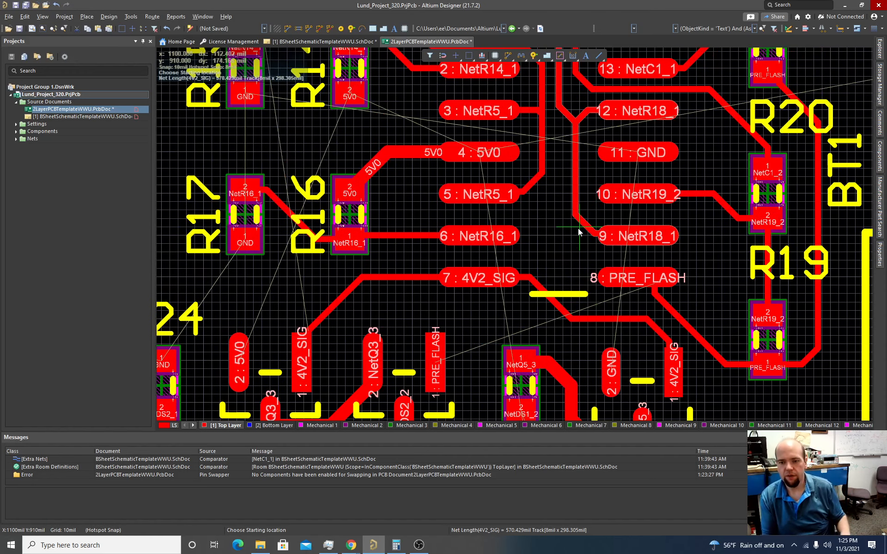
ctrl+scroll(455, 236, down, 2)
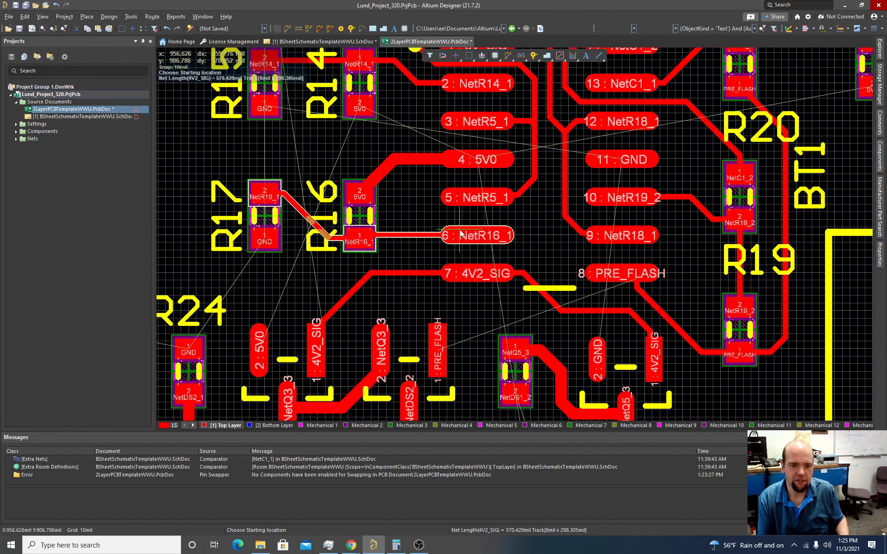
- Route a 16 mil top-layer track on net NetDS1_2 from DS1's pad 2 up to R23's pad 2
scroll(460, 231, down, 3)
scroll(460, 228, down, 6)
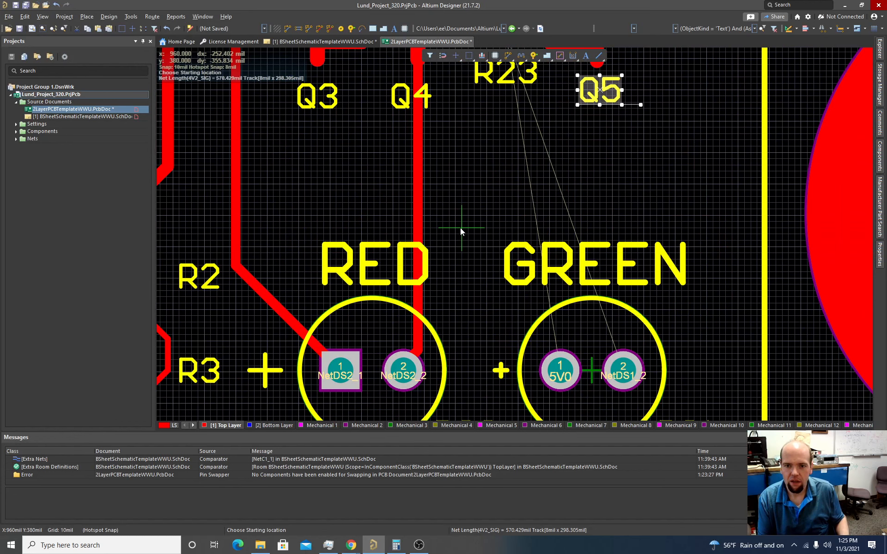
click(623, 370)
scroll(575, 258, up, 3)
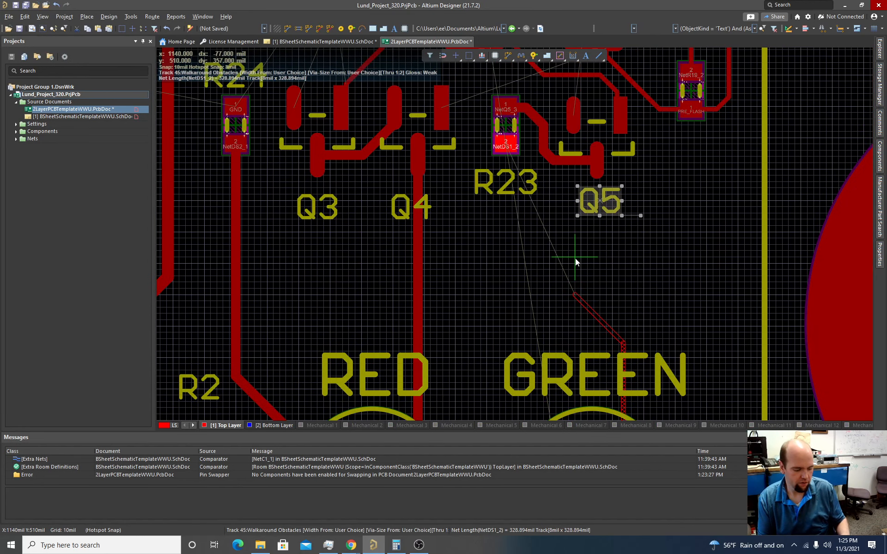
key(Tab)
key(Return)
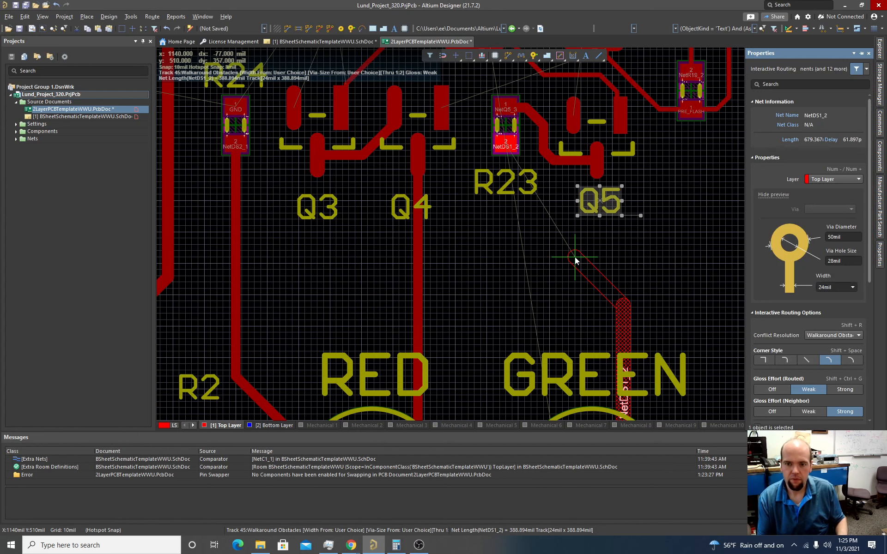
key(Tab)
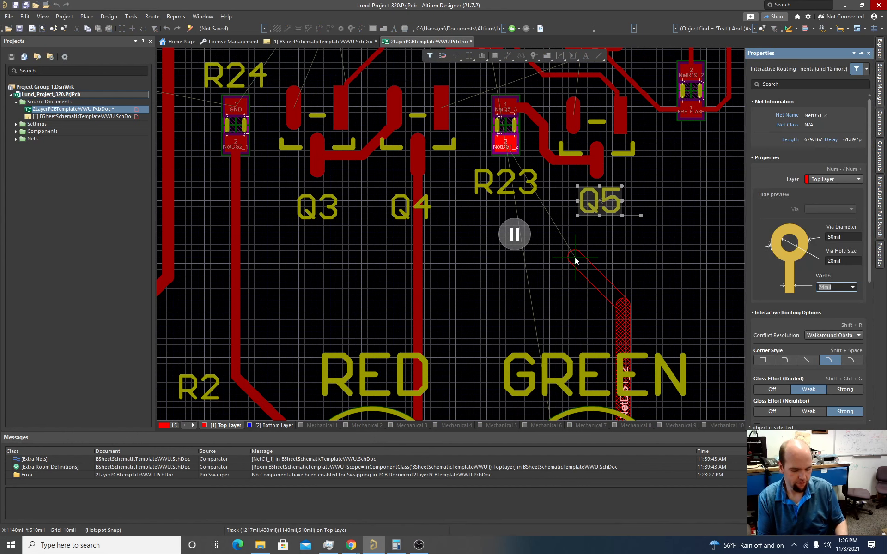
text(16)
key(Return)
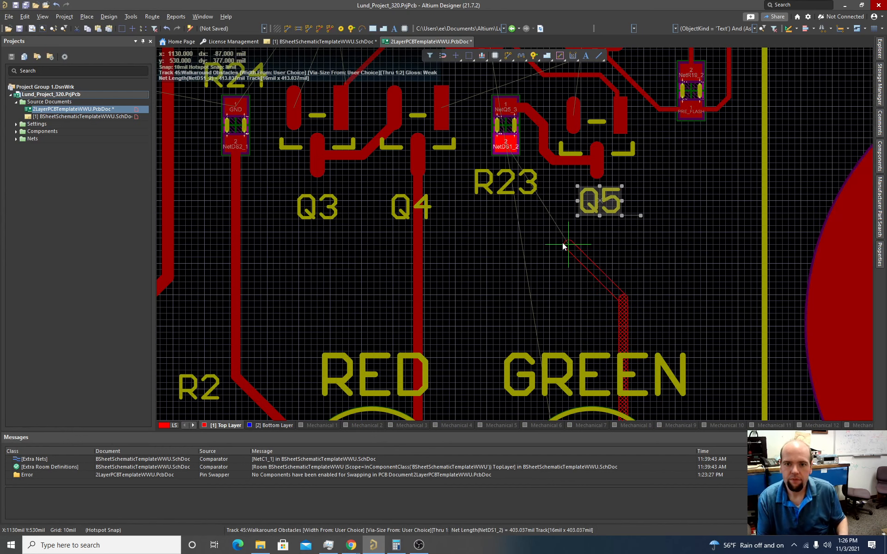
click(505, 147)
scroll(513, 194, down, 5)
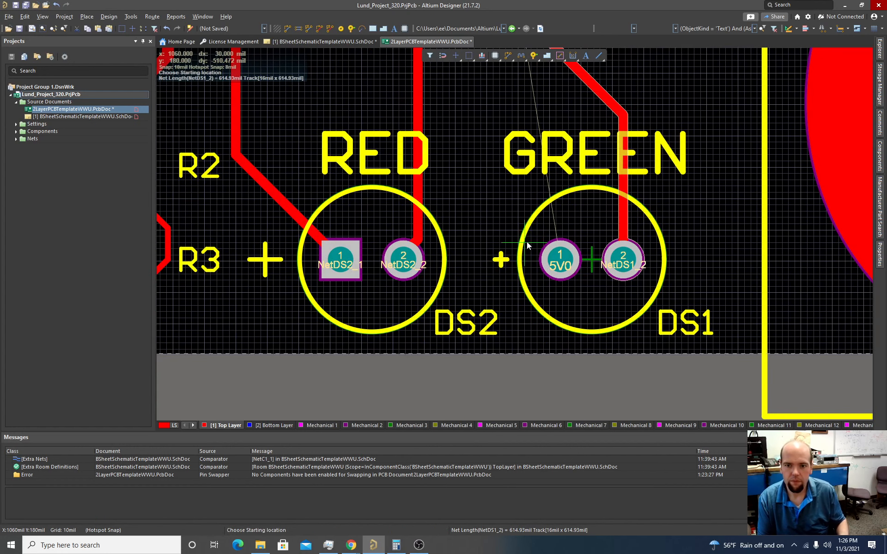
- Review the remaining unrouted connections from the LED drivers and U2 to R18 and the batteries, and end interactive routing
ctrl+scroll(520, 234, down, 1)
scroll(506, 224, up, 4)
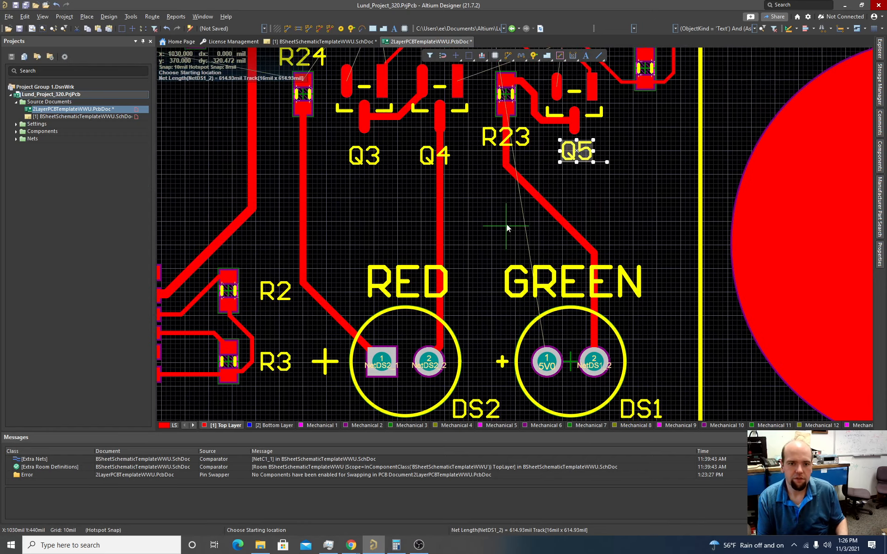
ctrl+scroll(397, 217, up, 2)
scroll(376, 234, up, 3)
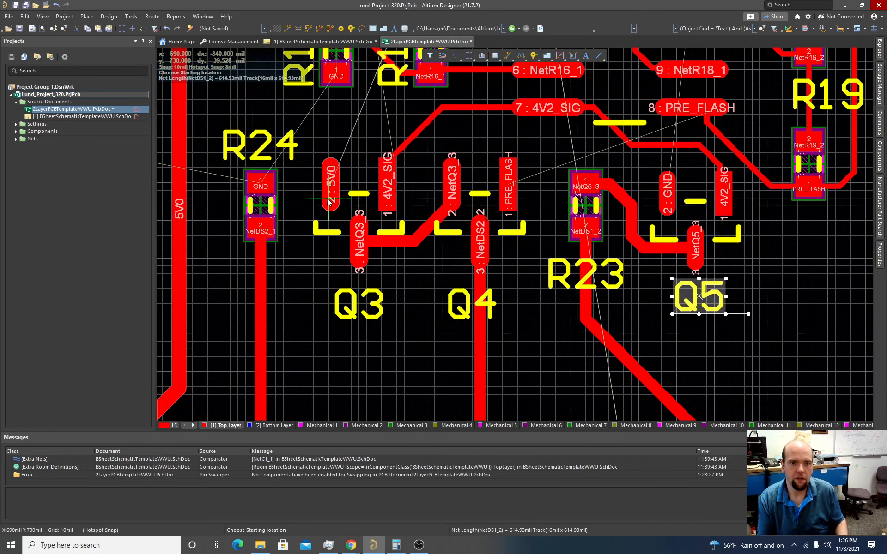
ctrl+scroll(377, 231, down, 2)
ctrl+scroll(378, 229, up, 3)
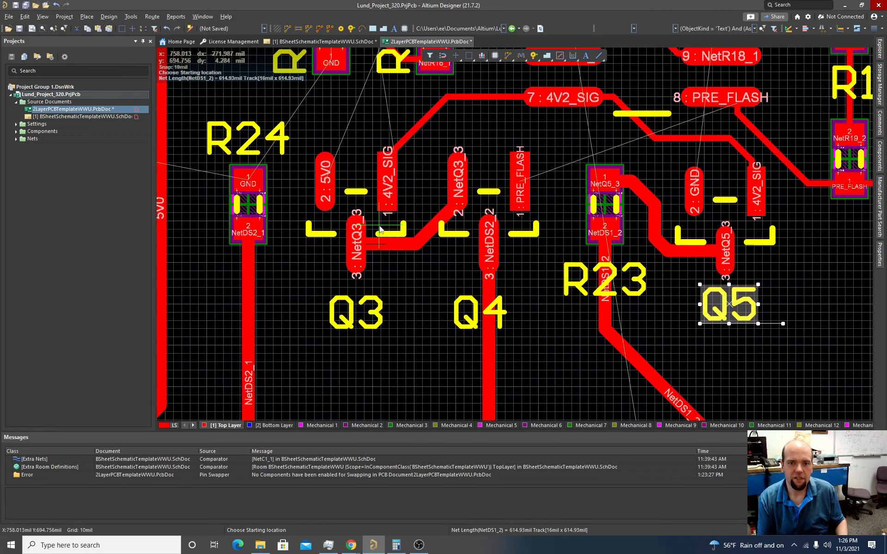
scroll(380, 226, up, 3)
scroll(380, 227, up, 5)
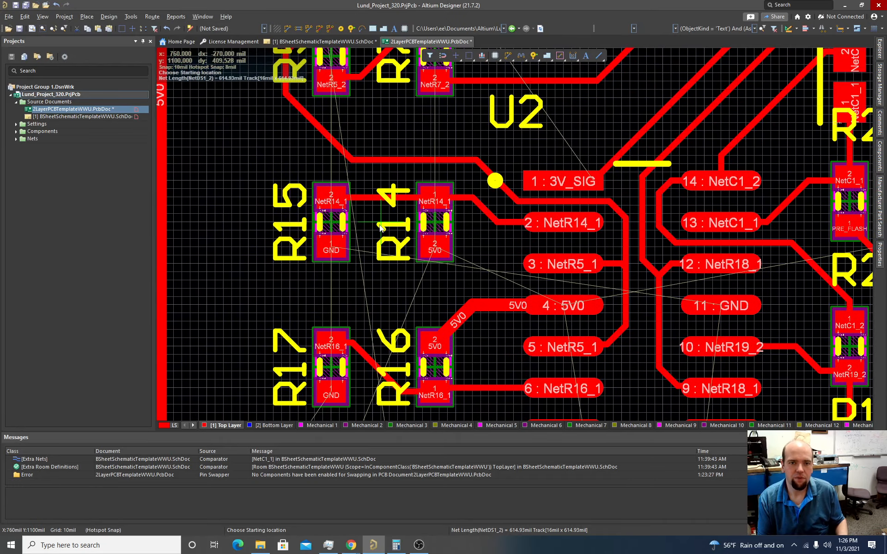
scroll(379, 227, down, 7)
ctrl+scroll(414, 222, down, 5)
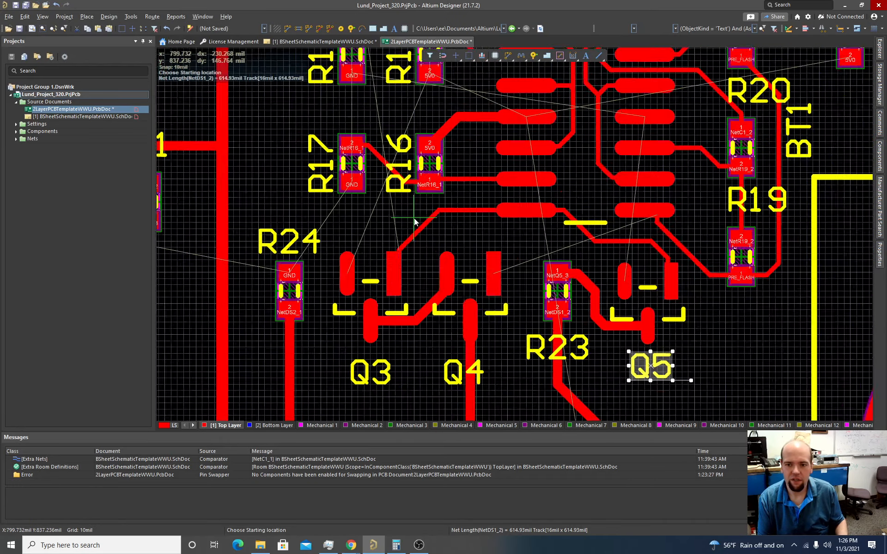
ctrl+scroll(583, 276, up, 3)
ctrl+scroll(584, 279, down, 3)
ctrl+scroll(666, 269, up, 2)
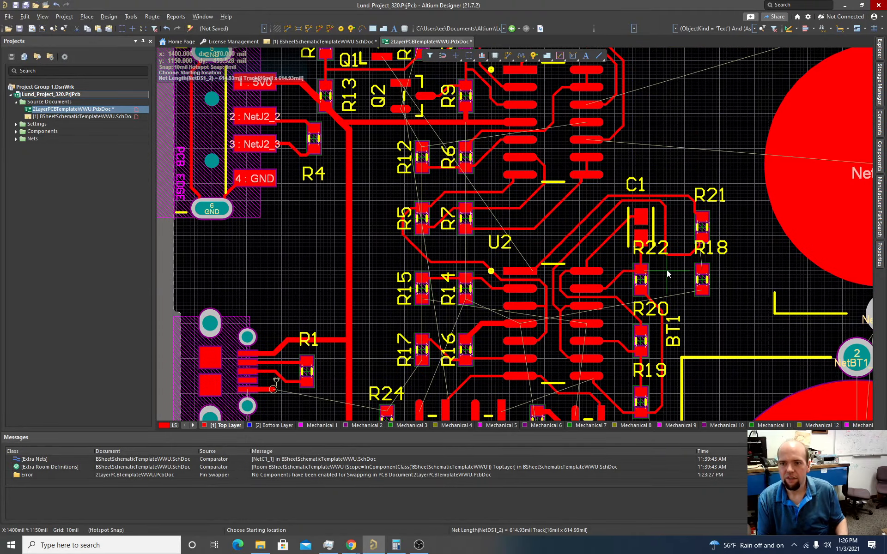
ctrl+scroll(699, 298, up, 2)
ctrl+scroll(699, 298, up, 1)
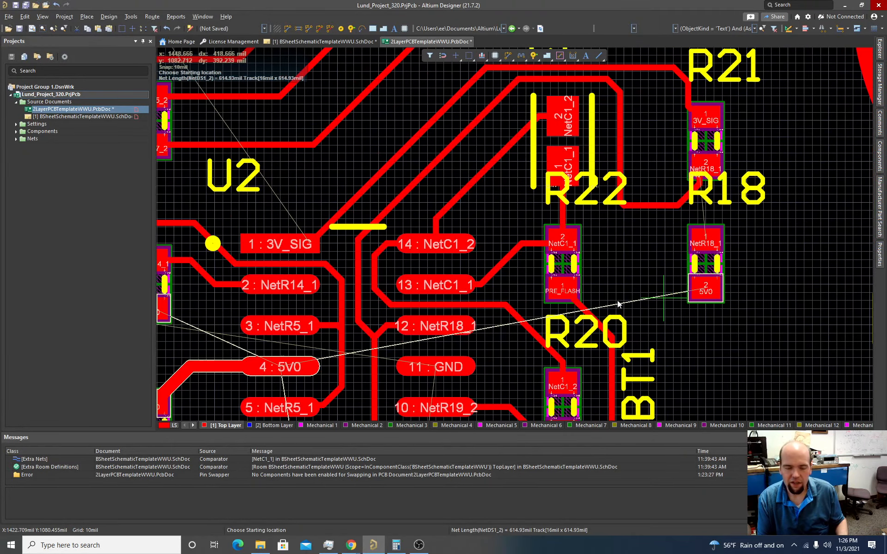
ctrl+scroll(504, 298, down, 3)
scroll(503, 297, down, 5)
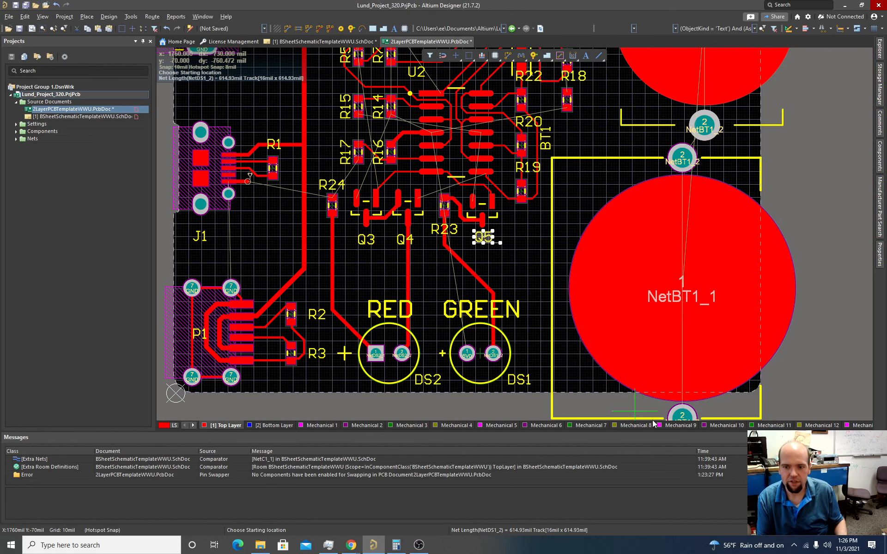
scroll(632, 395, down, 1)
ctrl+scroll(632, 394, down, 3)
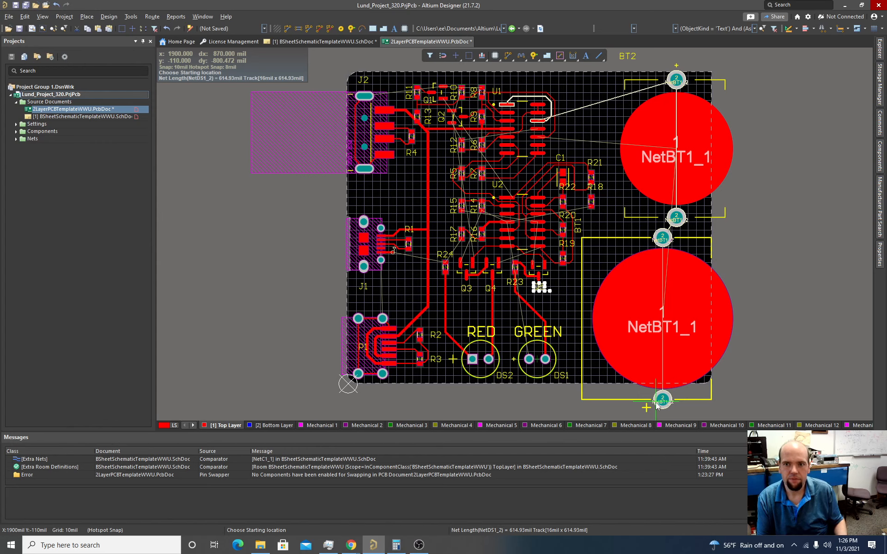
key(Escape)
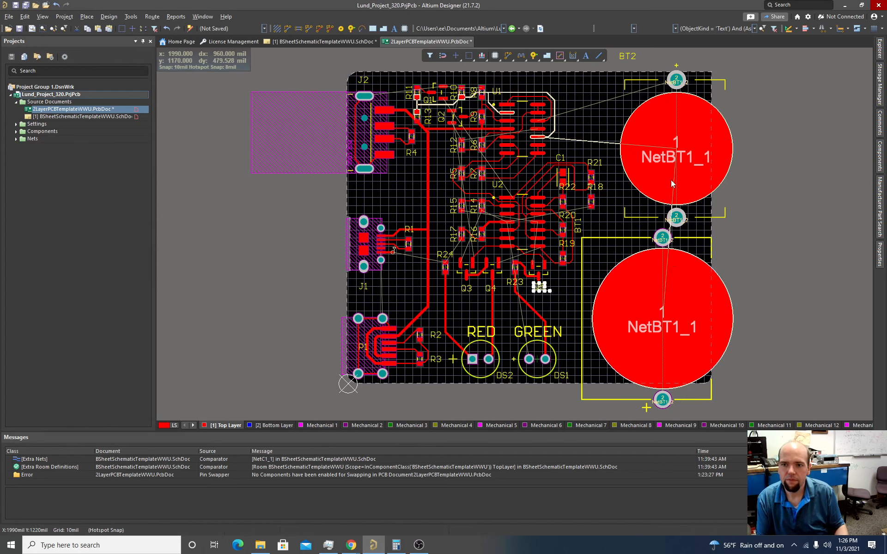
- Shift batteries BT2 and BT1 slightly upward along the board's edge, setting the snap grid to 25 mil
drag(675, 152, 674, 137)
key(g)
click(619, 271)
drag(671, 277, 664, 311)
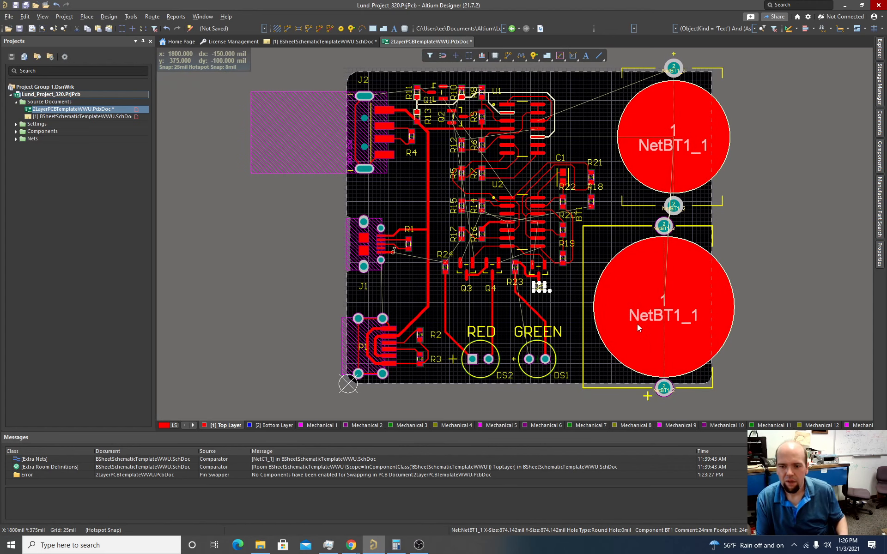
- Inspect the board layout and the unrouted battery and GND connections around U1
ctrl+scroll(636, 323, down, 2)
ctrl+scroll(642, 352, up, 4)
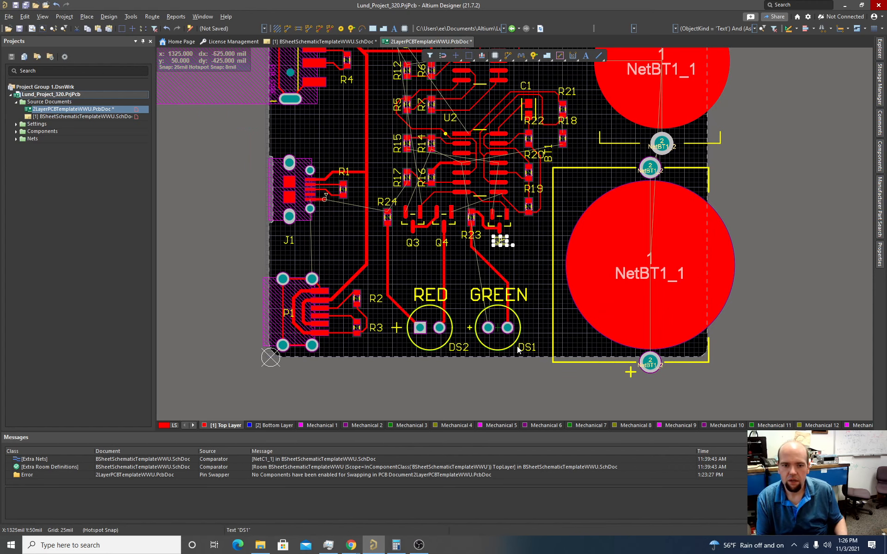
ctrl+scroll(463, 339, down, 2)
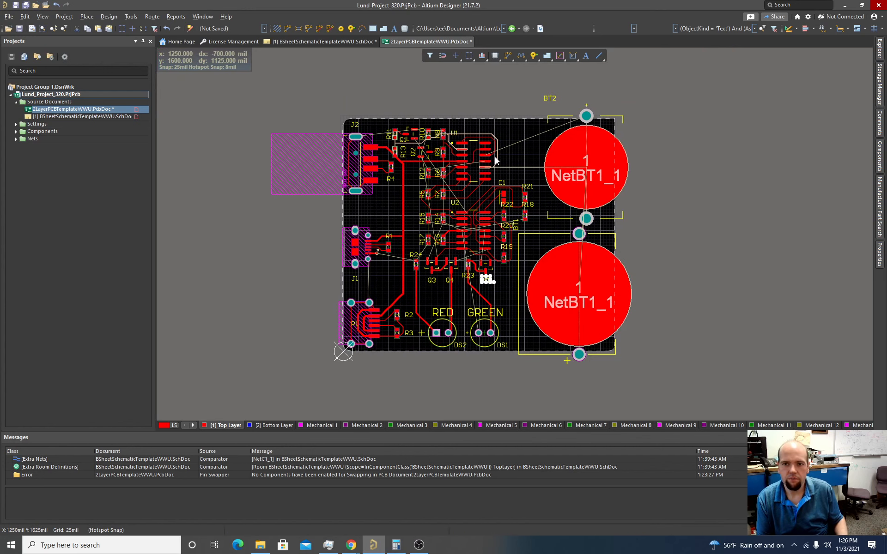
ctrl+scroll(470, 135, up, 1)
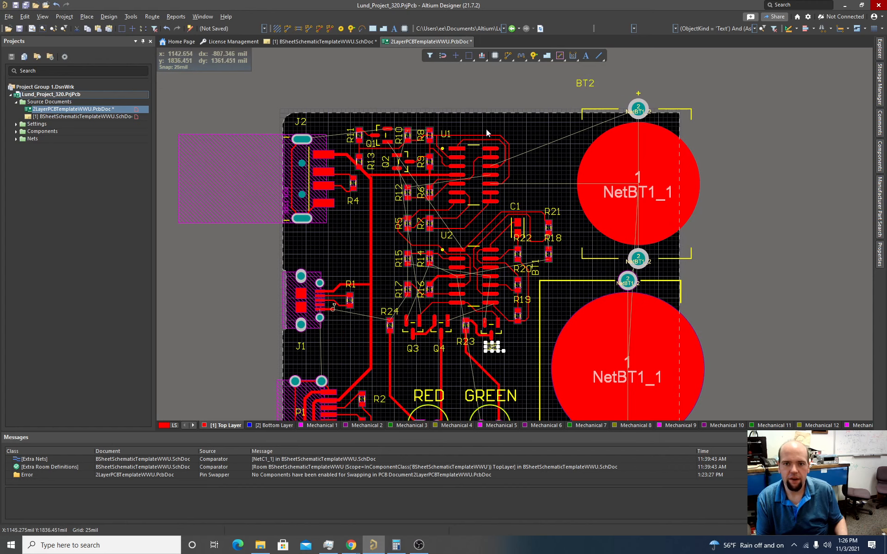
scroll(486, 129, up, 3)
ctrl+scroll(524, 201, down, 3)
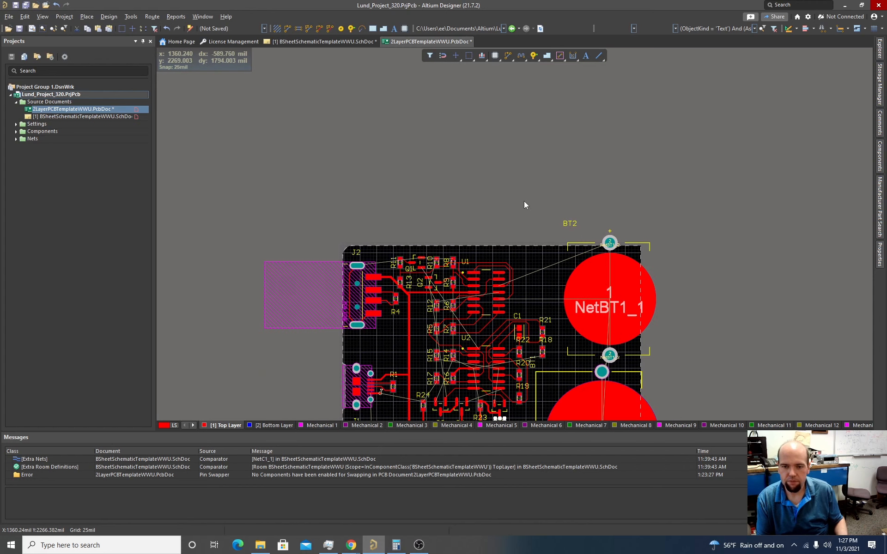
ctrl+scroll(528, 211, up, 5)
scroll(527, 212, down, 2)
scroll(528, 211, up, 1)
ctrl+scroll(517, 214, up, 4)
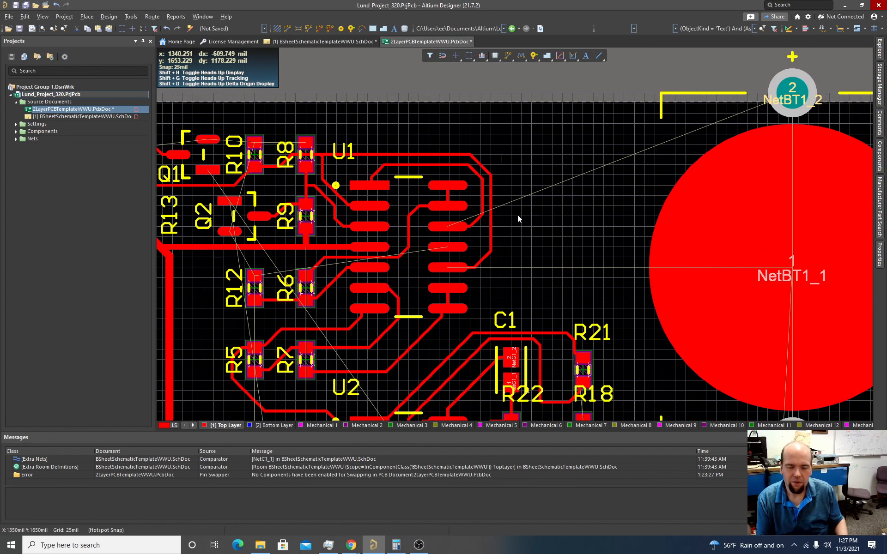
ctrl+scroll(516, 216, down, 1)
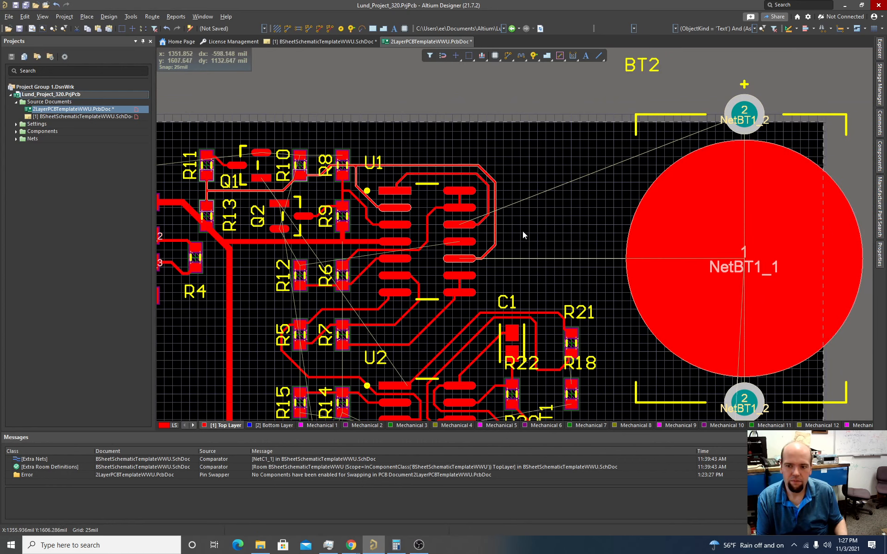
scroll(523, 231, down, 2)
ctrl+scroll(523, 231, down, 2)
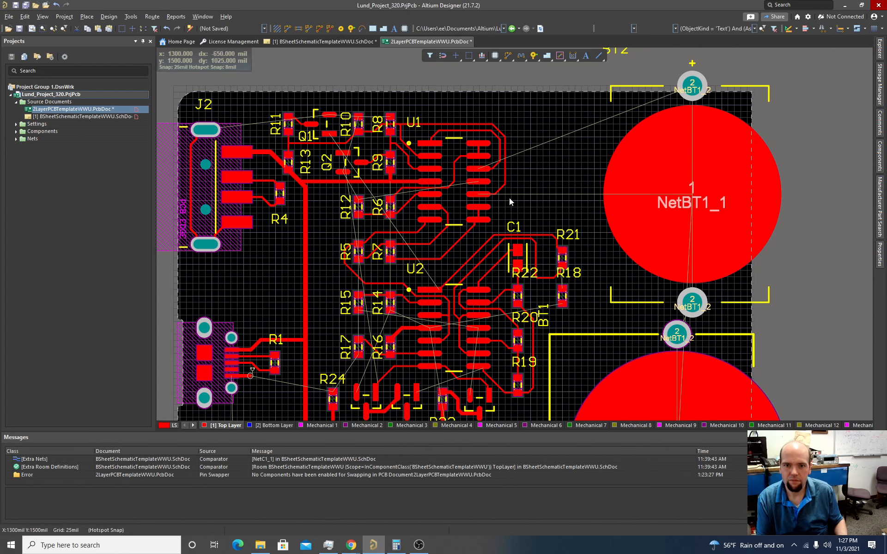
ctrl+scroll(506, 196, up, 2)
ctrl+scroll(501, 193, up, 1)
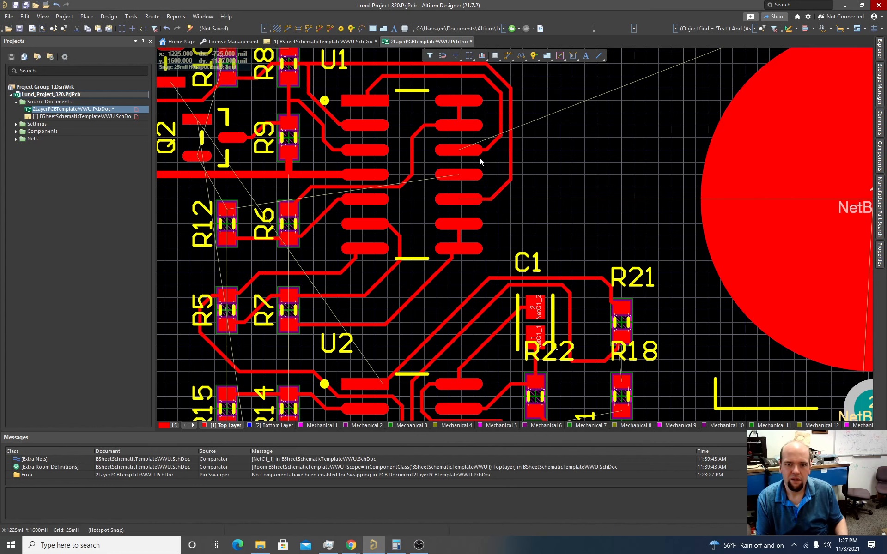
ctrl+scroll(468, 160, up, 1)
ctrl+scroll(467, 160, down, 1)
ctrl+scroll(467, 159, up, 1)
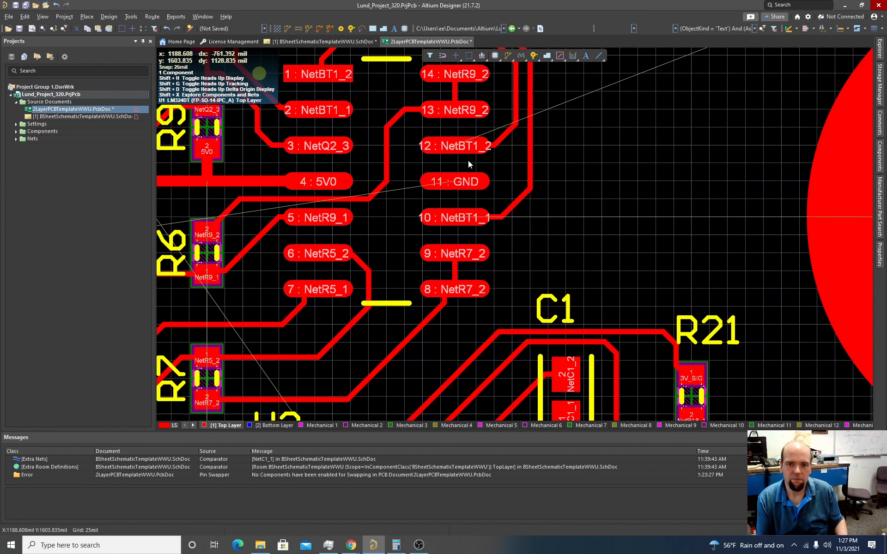
- Route an 8 mil top-layer NetBT1_2 track from U1's pad 12 around pads 11 and 10, exiting between pads 10 and 9, using a 10 mil snap grid
click(288, 28)
click(411, 147)
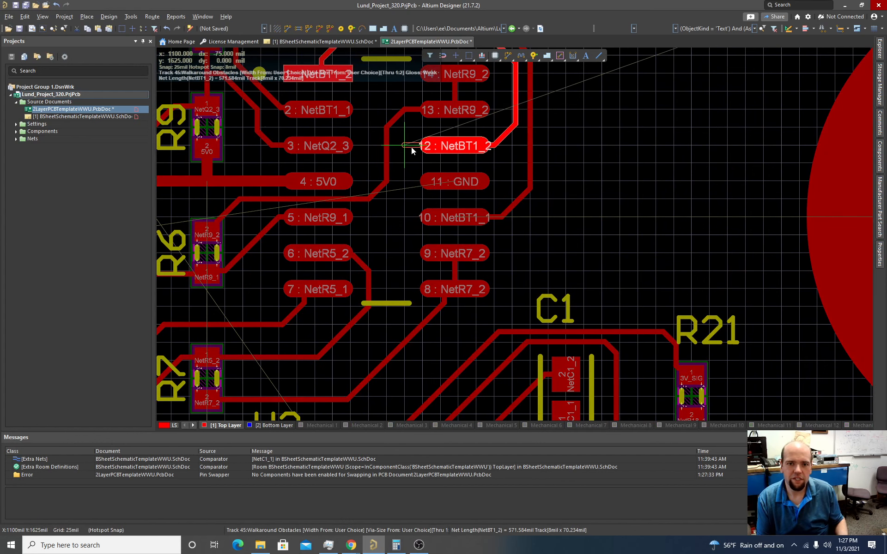
key(g)
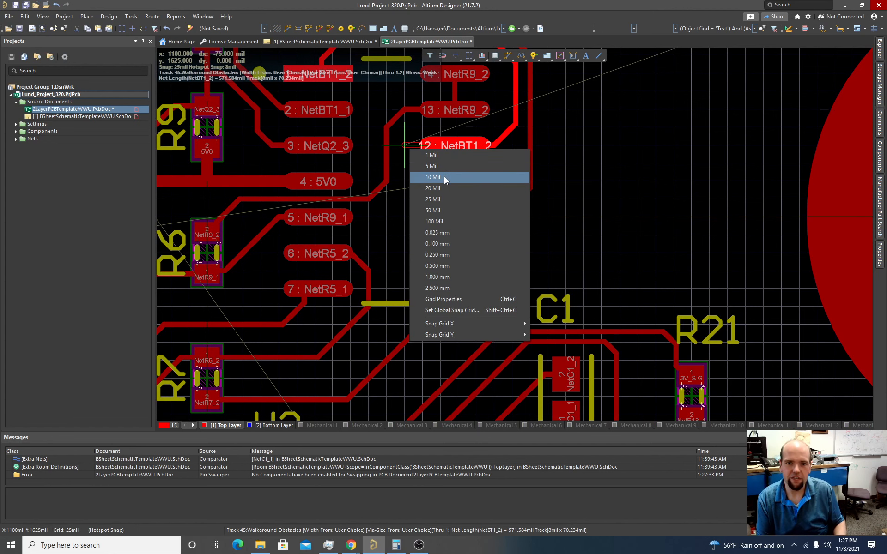
click(444, 177)
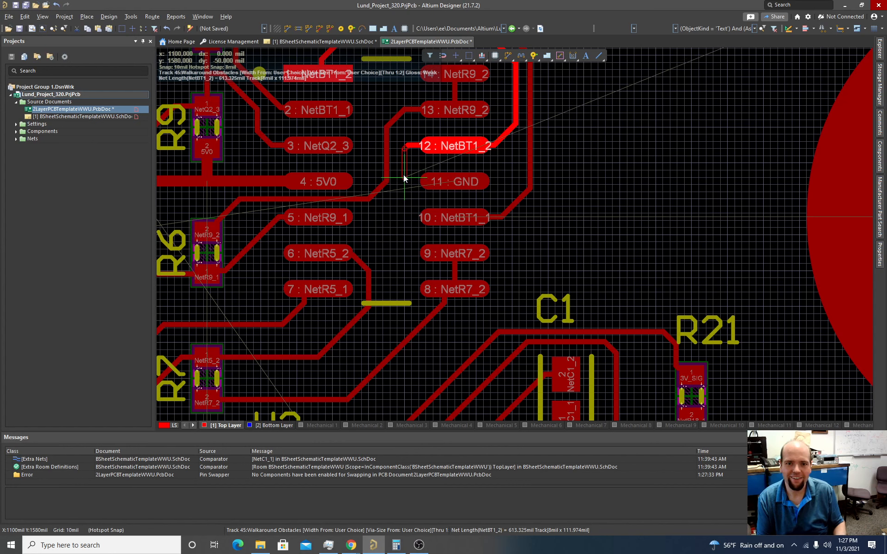
click(411, 236)
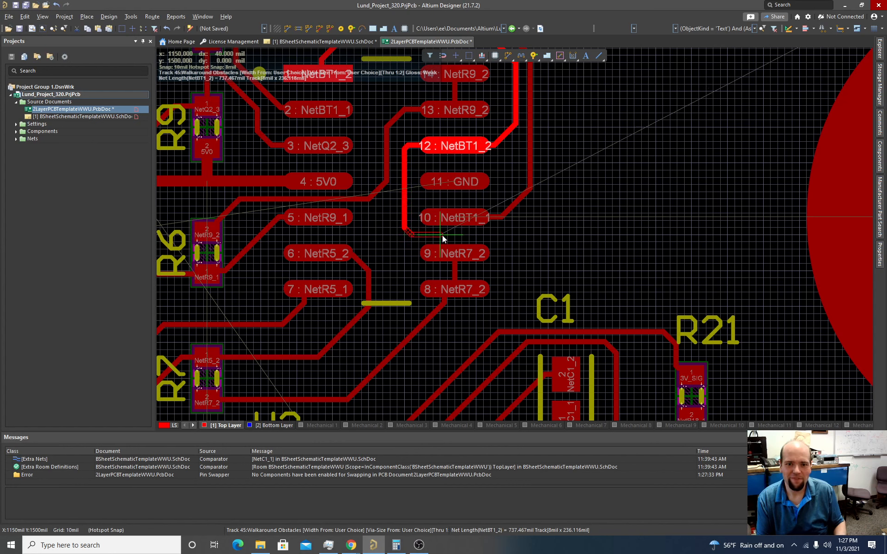
click(541, 235)
click(541, 235)
right_click(540, 235)
- Continue the NetBT1_2 track at 24 mil width from its end beside U1 to BT2's lower pad 2 and on to BT1's adjacent pad 2
ctrl+scroll(558, 229, down, 2)
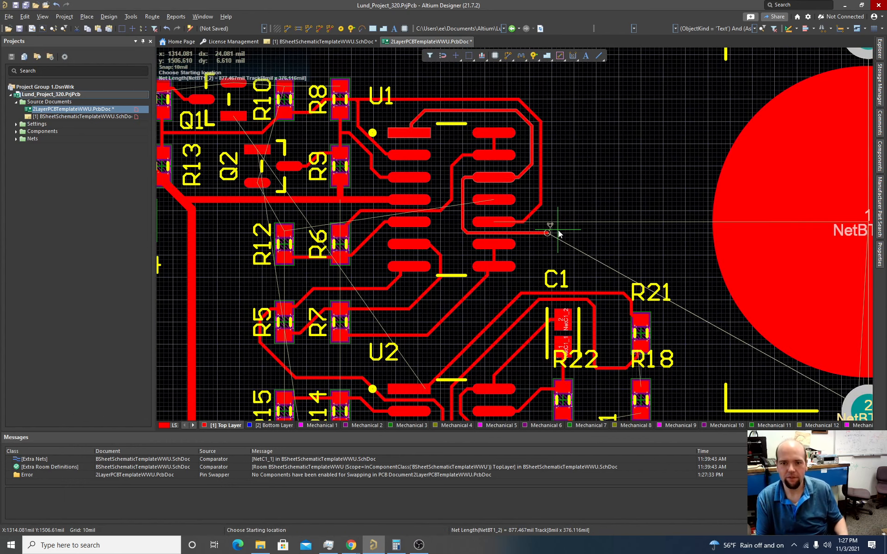
right_drag(572, 201, 481, 141)
ctrl+scroll(481, 141, down, 1)
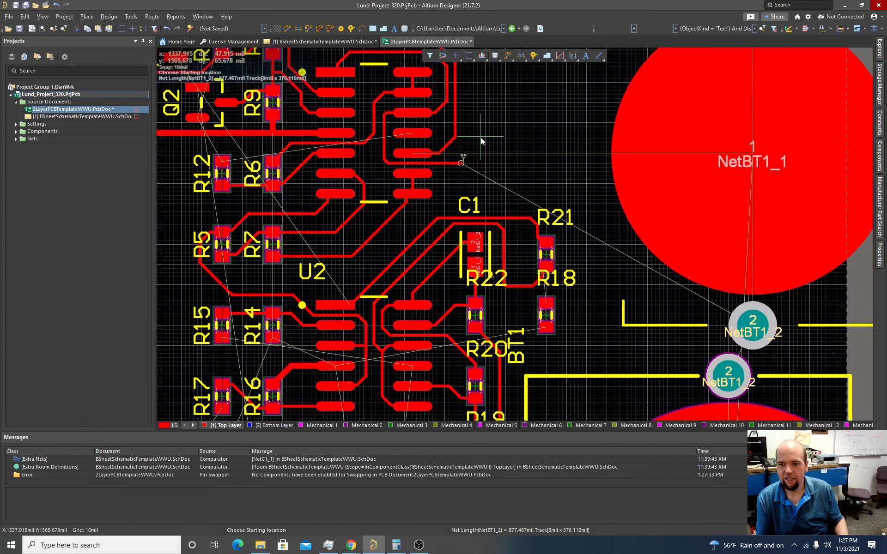
ctrl+scroll(508, 151, down, 1)
ctrl+scroll(507, 153, up, 2)
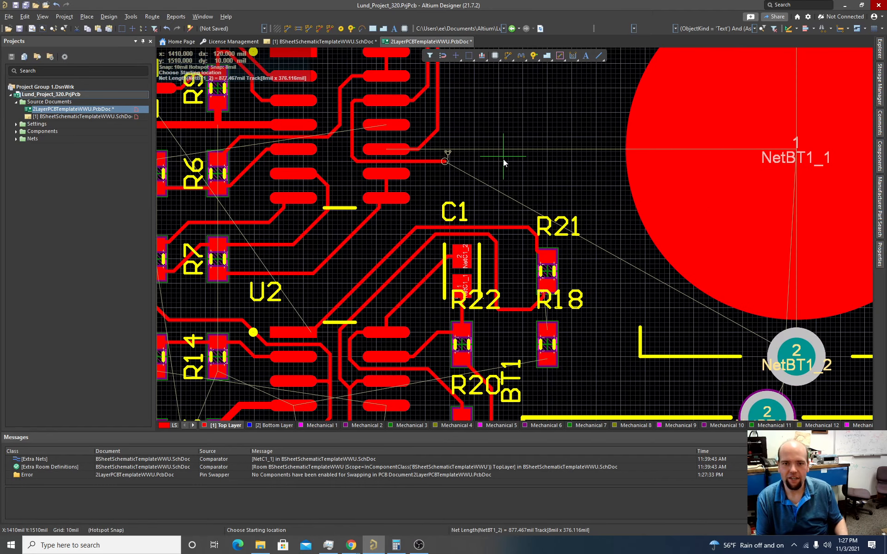
click(461, 162)
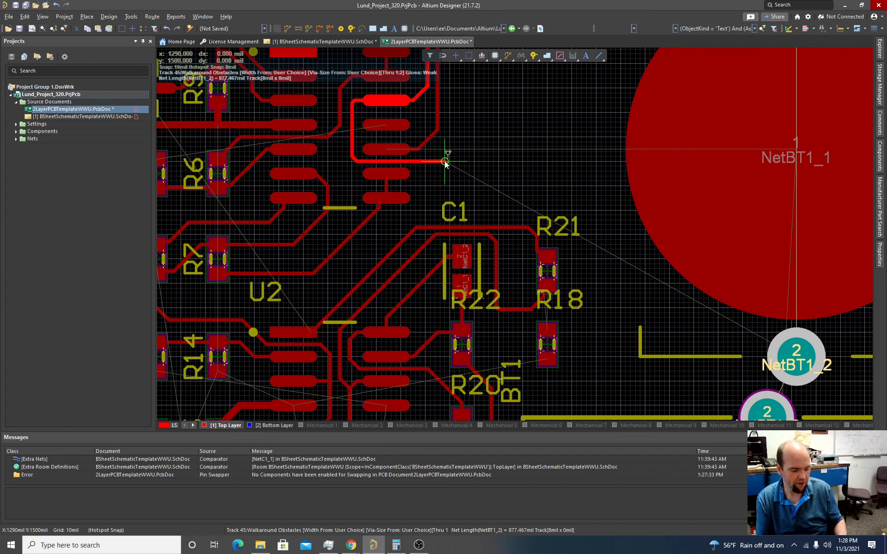
key(Tab)
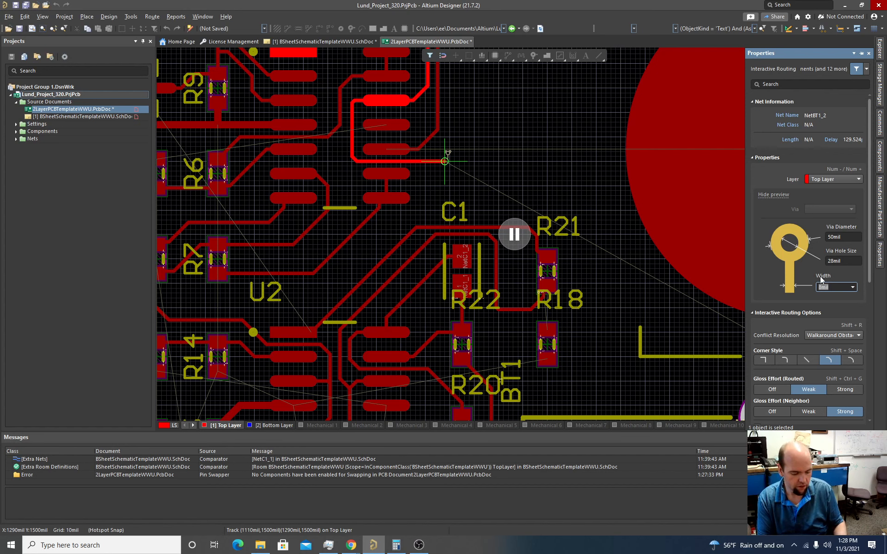
text(24)
key(Return)
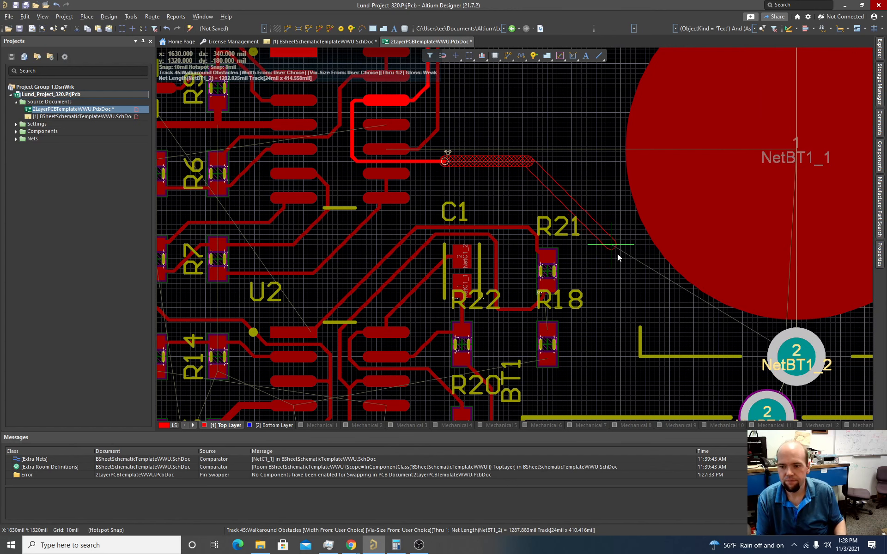
ctrl+scroll(670, 314, down, 3)
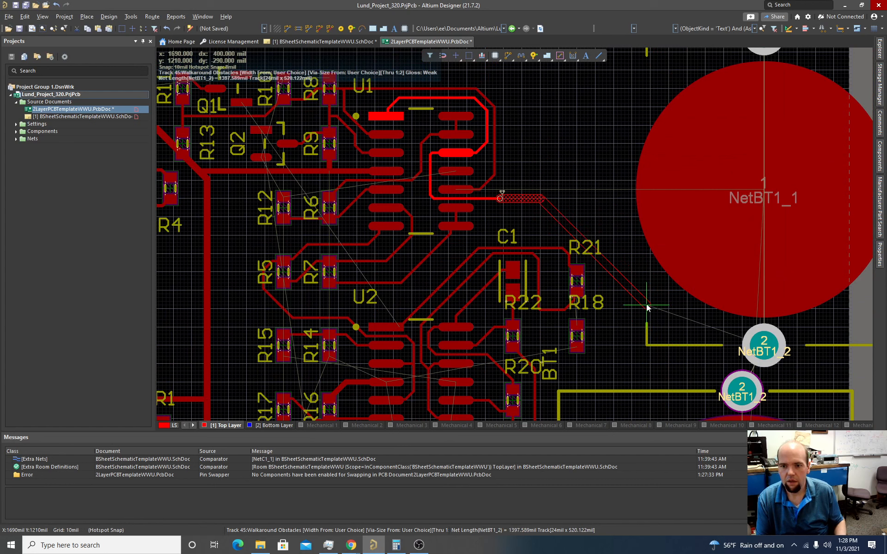
click(669, 327)
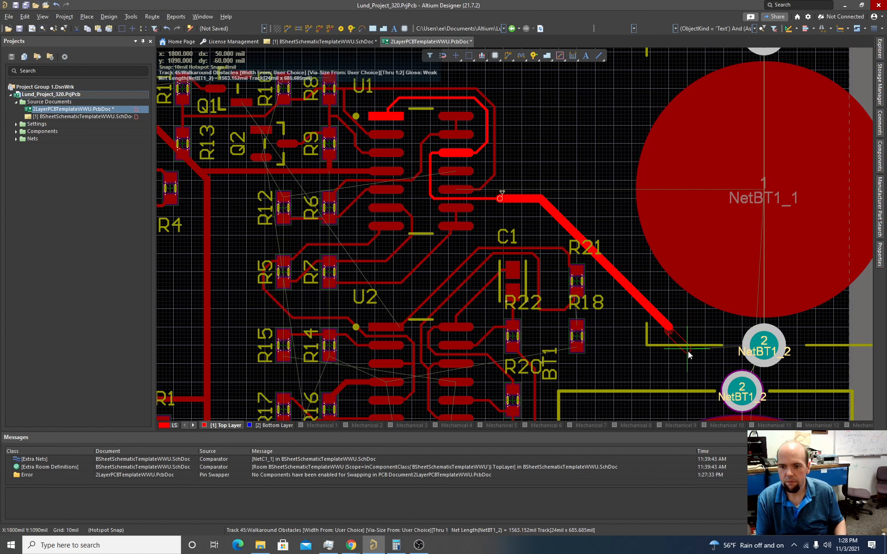
click(767, 345)
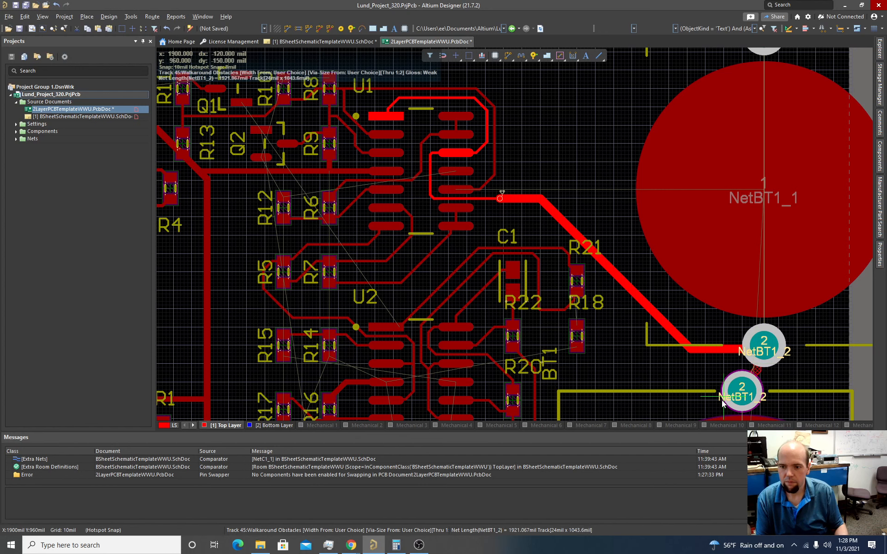
click(746, 390)
scroll(735, 375, up, 4)
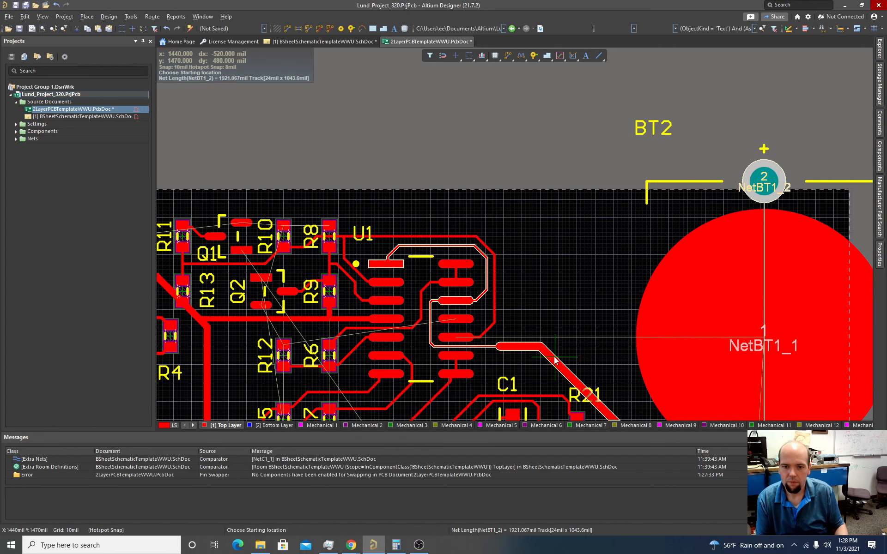
scroll(556, 355, down, 4)
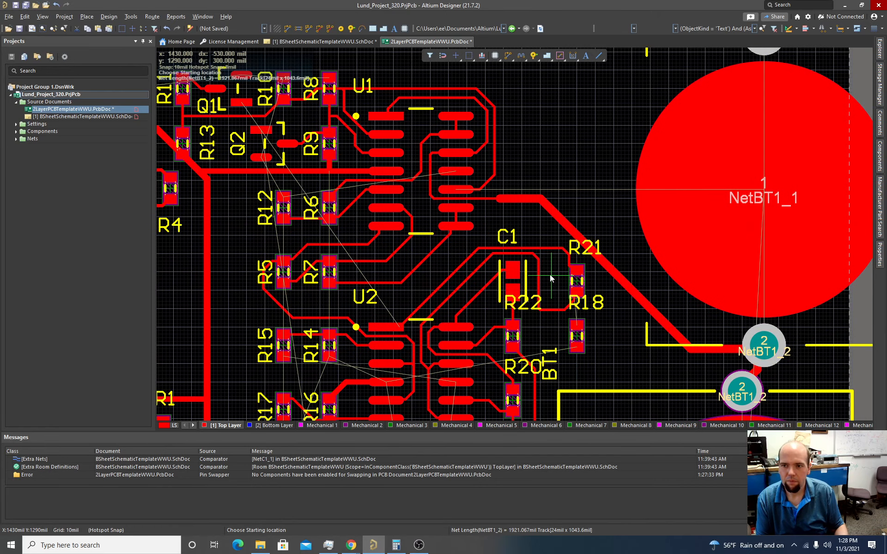
- Delete the short top-layer NetBT1_2 track joining the adjacent BT1 and BT2 pads
scroll(549, 274, up, 3)
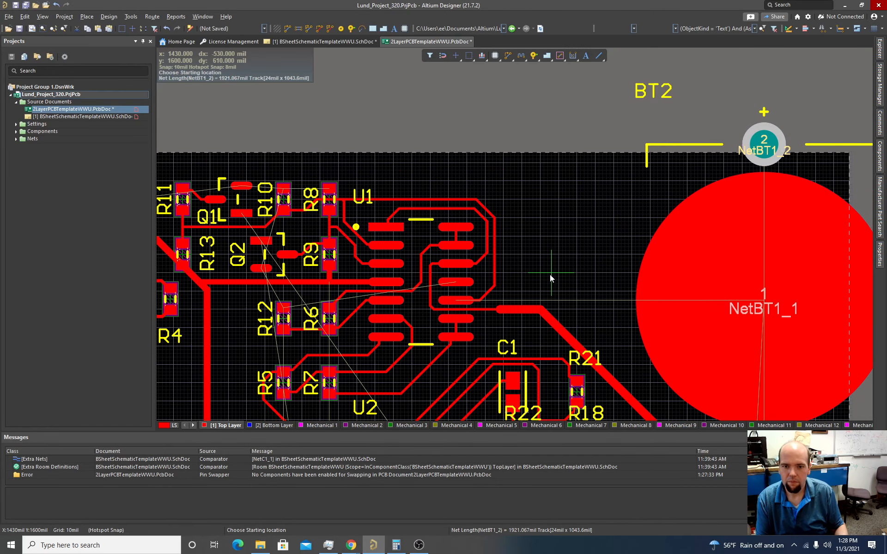
scroll(550, 275, down, 5)
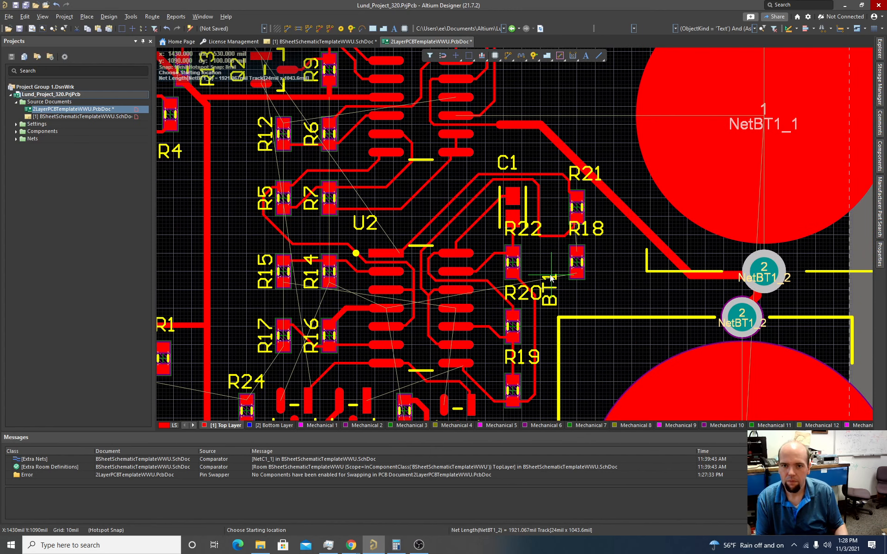
scroll(550, 275, up, 3)
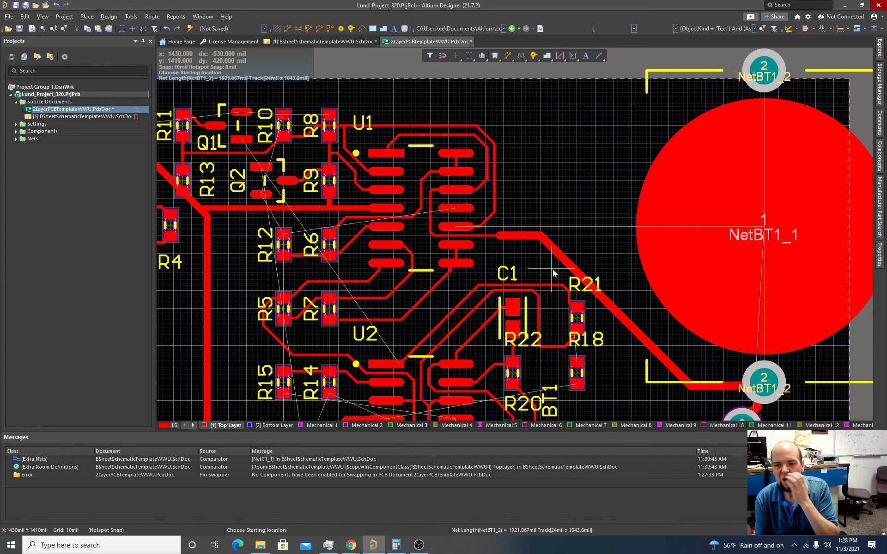
scroll(553, 272, down, 4)
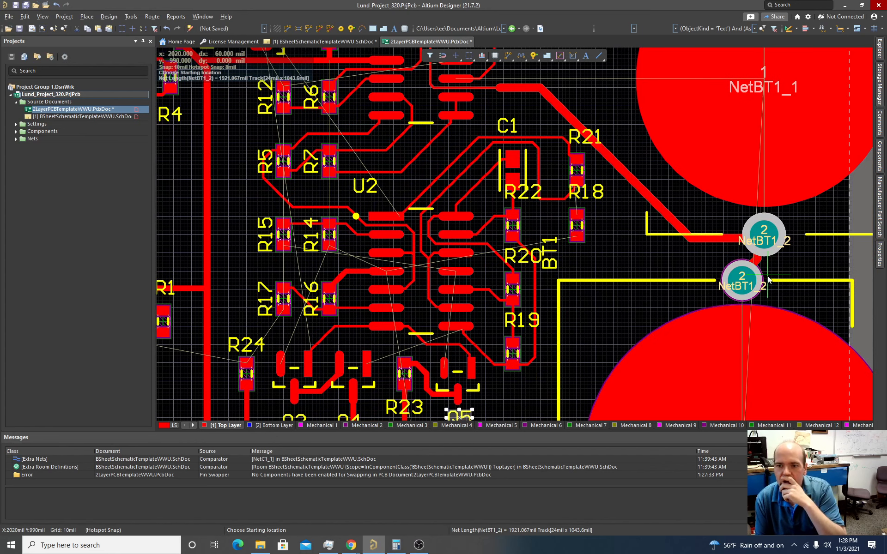
key(Escape)
click(757, 261)
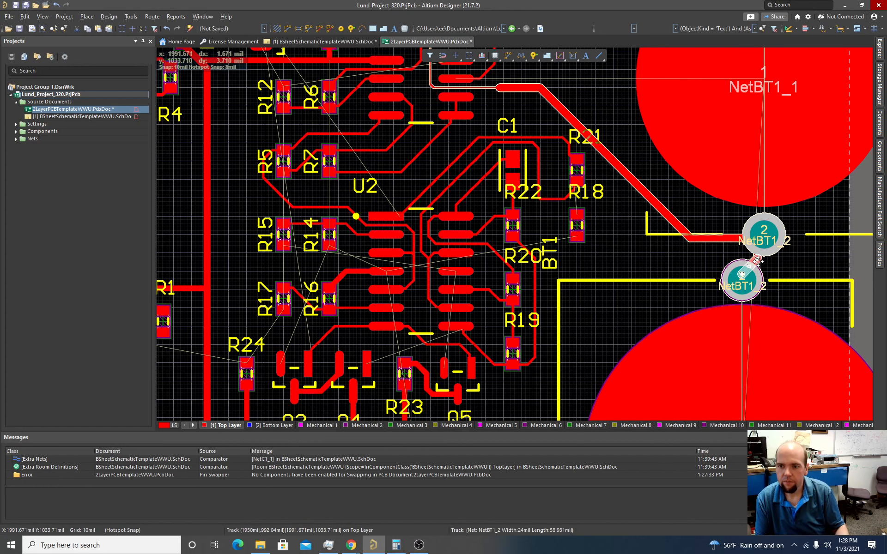
key(Delete)
click(757, 261)
key(Delete)
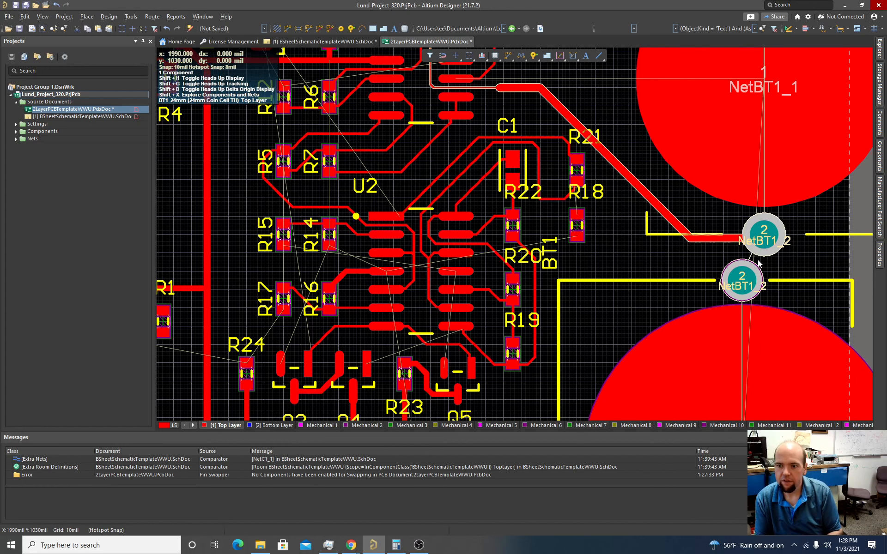
- Route a 24 mil Bottom Layer track between the adjacent NetBT1_2 pads of BT1 and BT2
scroll(758, 261, up, 1)
scroll(757, 262, up, 3)
scroll(740, 261, down, 2)
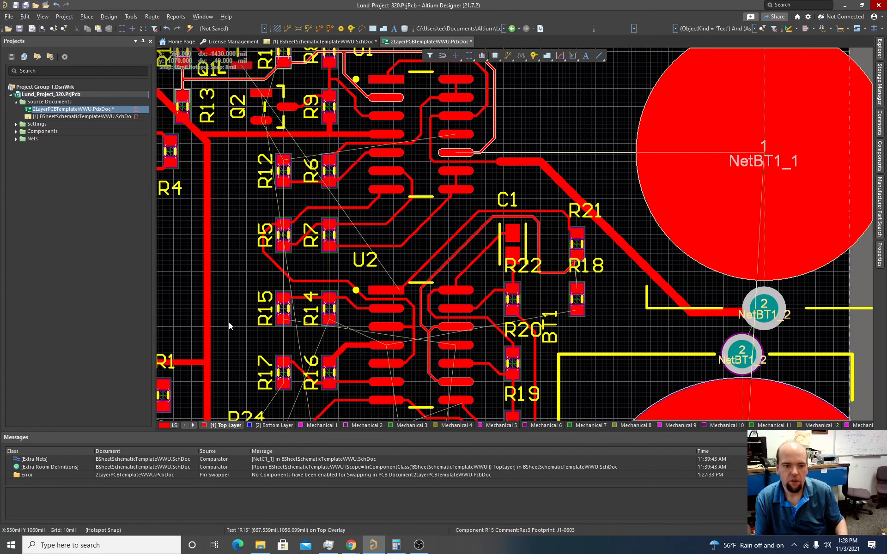
click(264, 424)
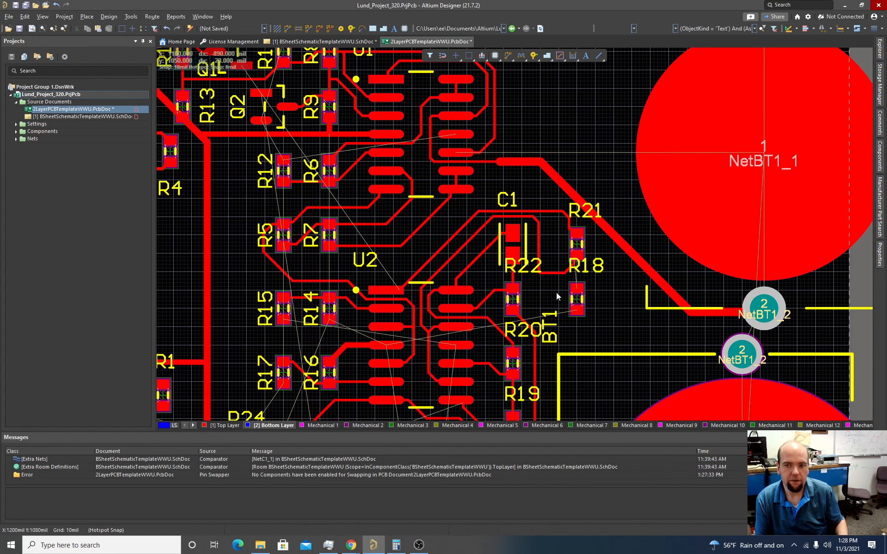
click(763, 308)
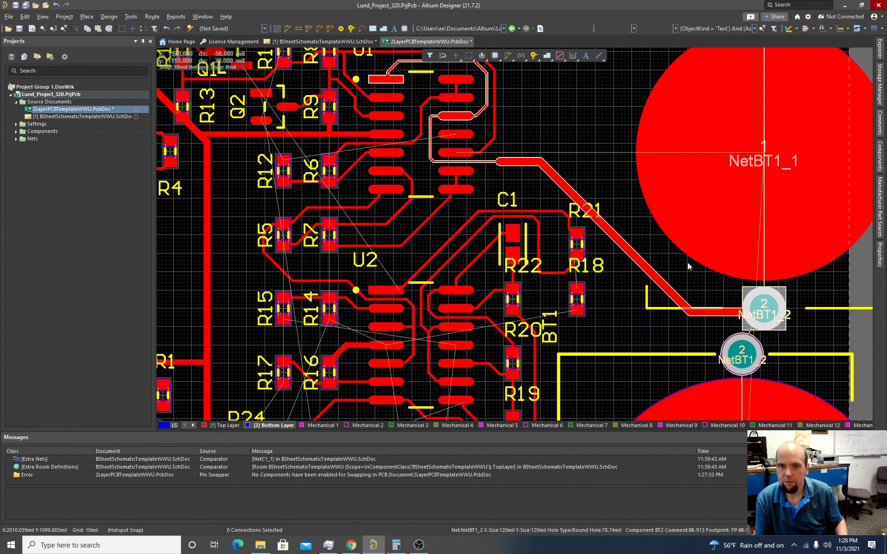
click(305, 31)
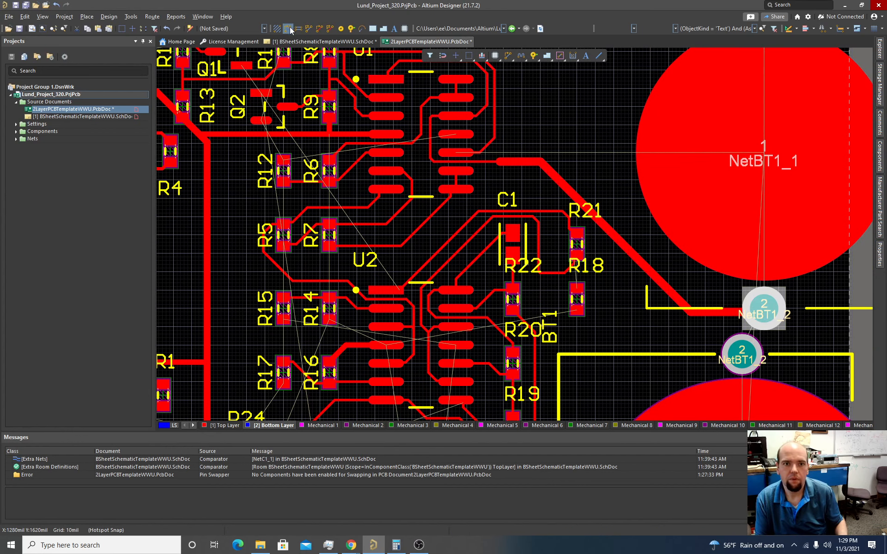
click(760, 319)
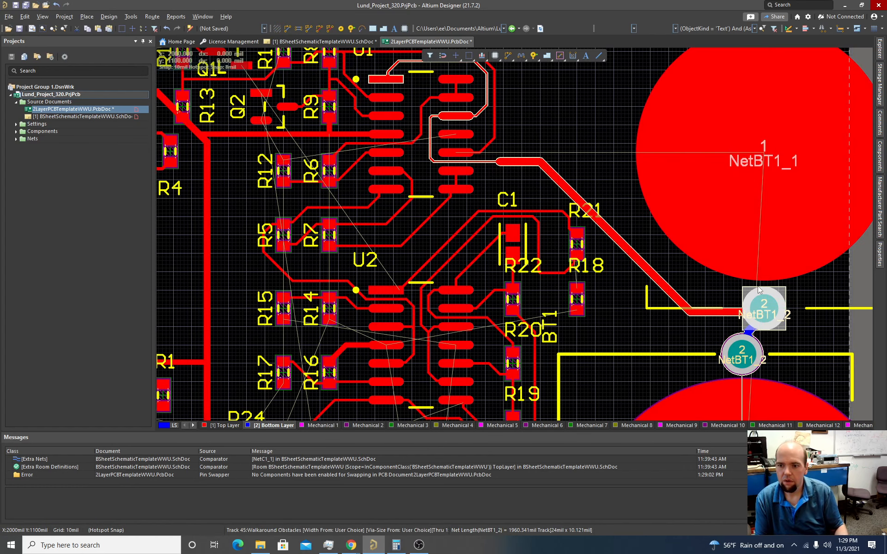
- Route 24 mil Bottom Layer tracks straight across BT2 and BT1, linking each battery's two NetBT1_2 pads
scroll(757, 287, up, 3)
click(761, 153)
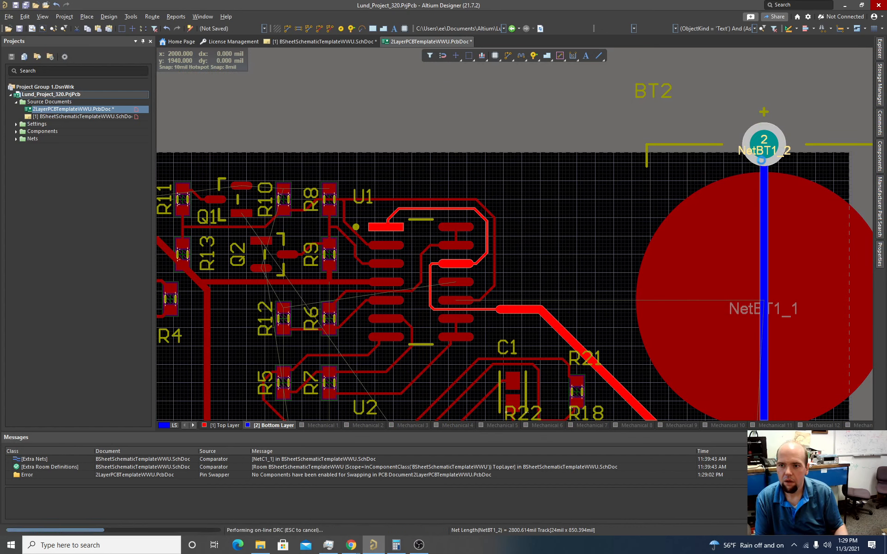
scroll(753, 231, down, 7)
click(739, 176)
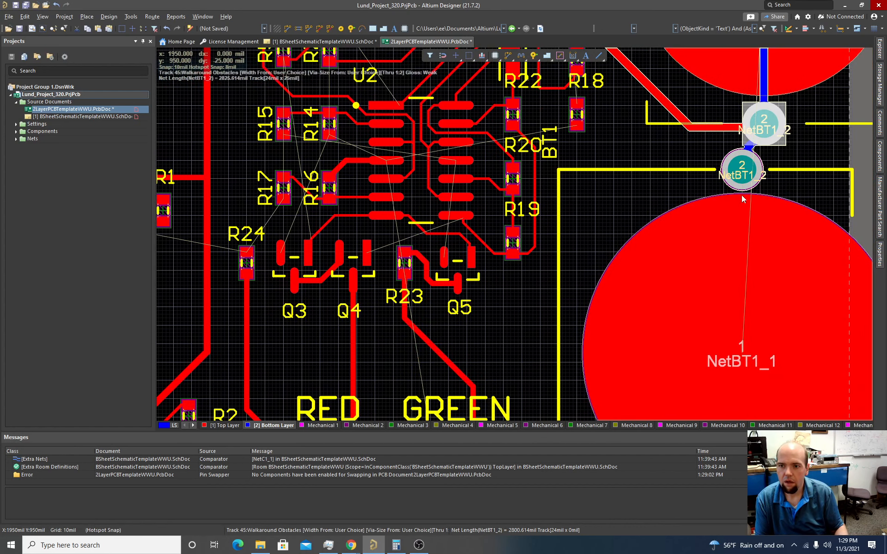
scroll(743, 303, down, 3)
click(742, 386)
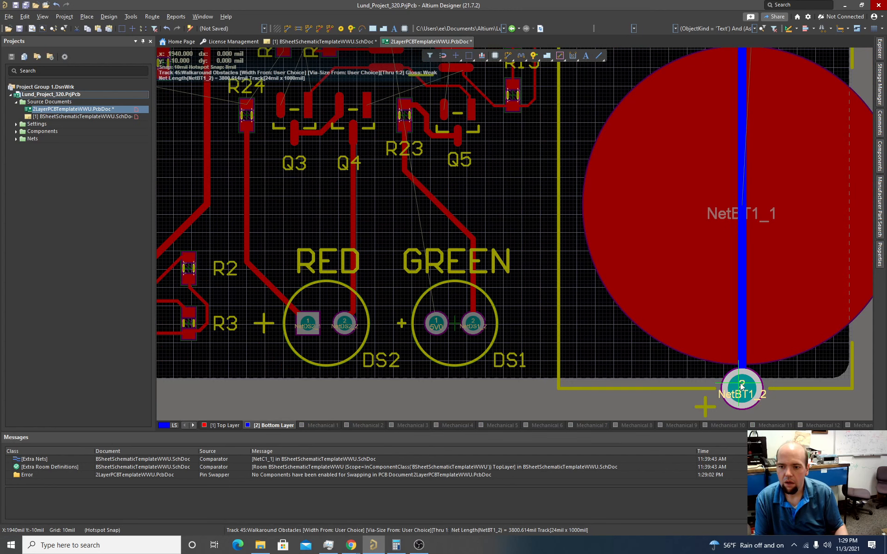
scroll(727, 323, up, 4)
scroll(727, 324, up, 3)
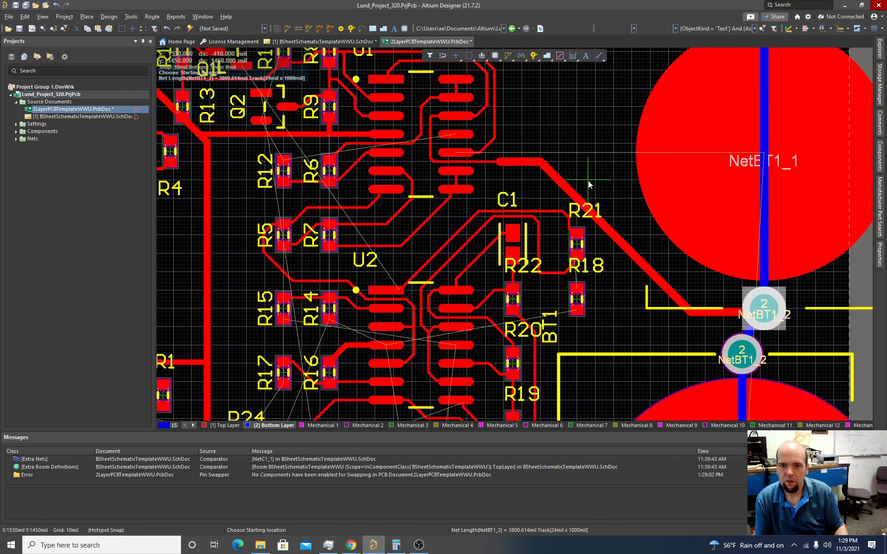
scroll(589, 181, up, 2)
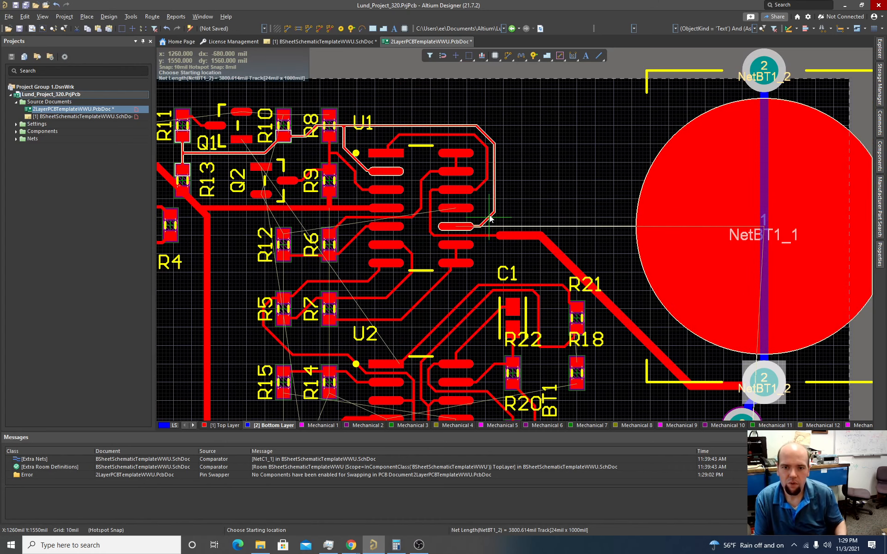
ctrl+scroll(494, 216, up, 3)
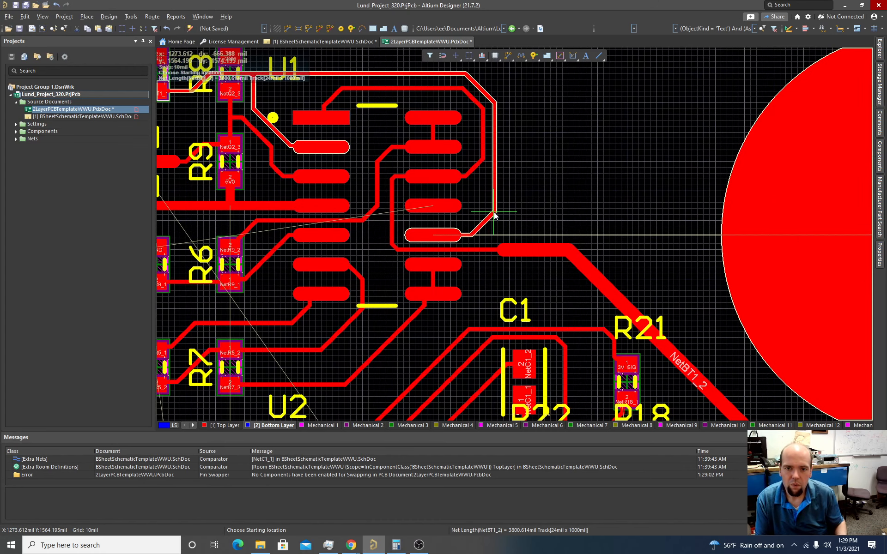
click(495, 214)
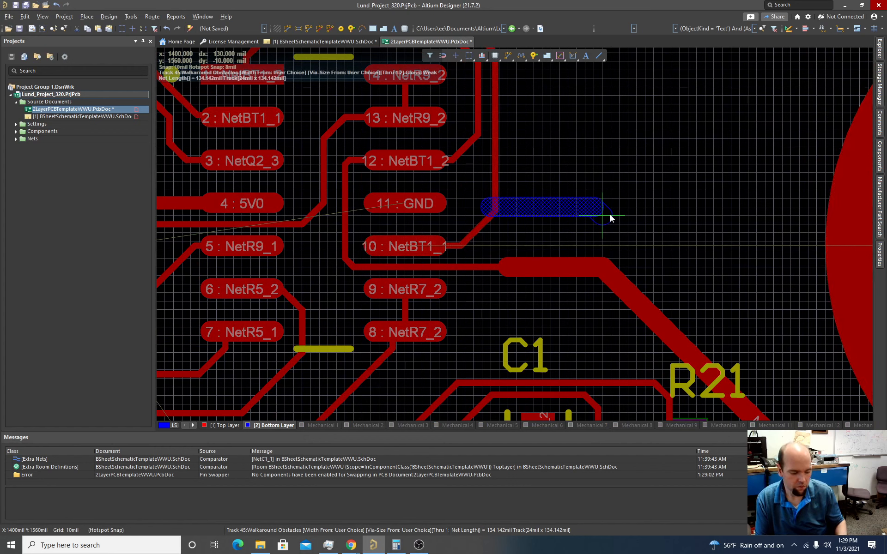
key(Escape)
key(Escape)
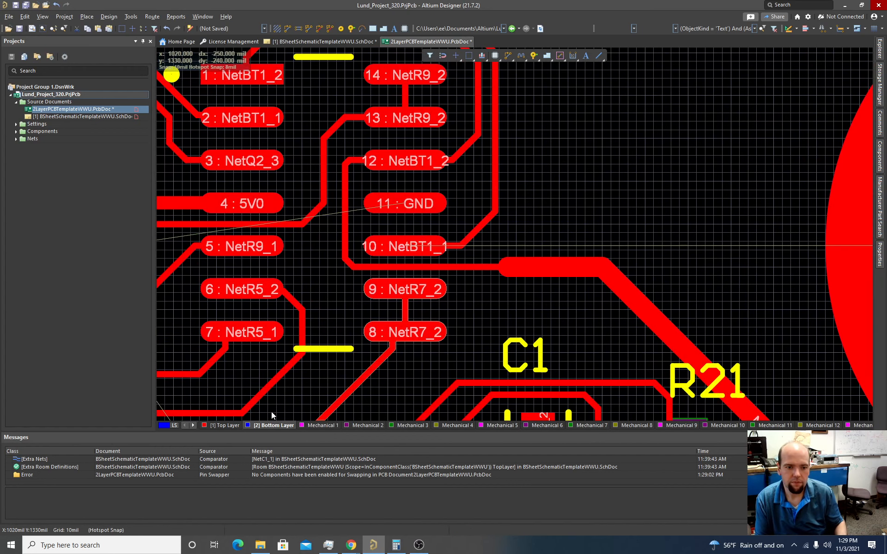
- Route a 24 mil Top Layer track from the NetBT1_1 trace corner beside U1 pin 10 to BT2's large round pad
click(225, 425)
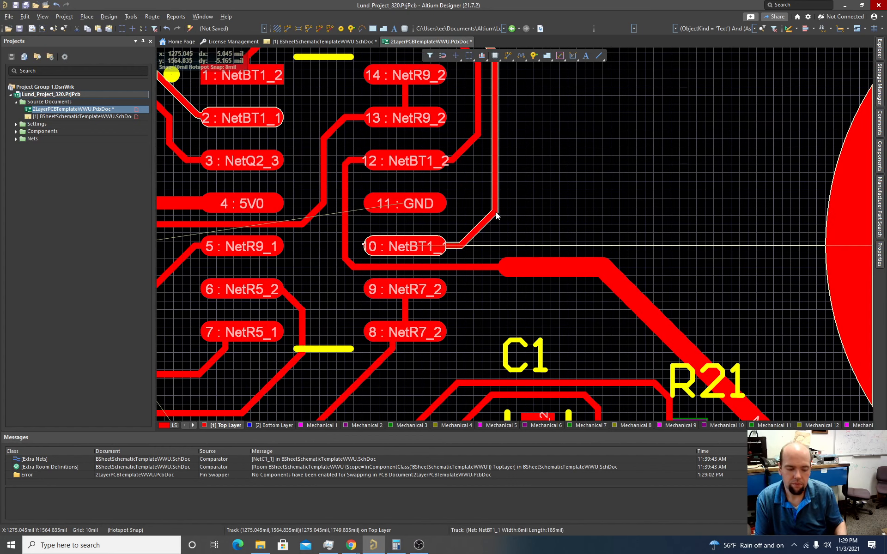
click(289, 30)
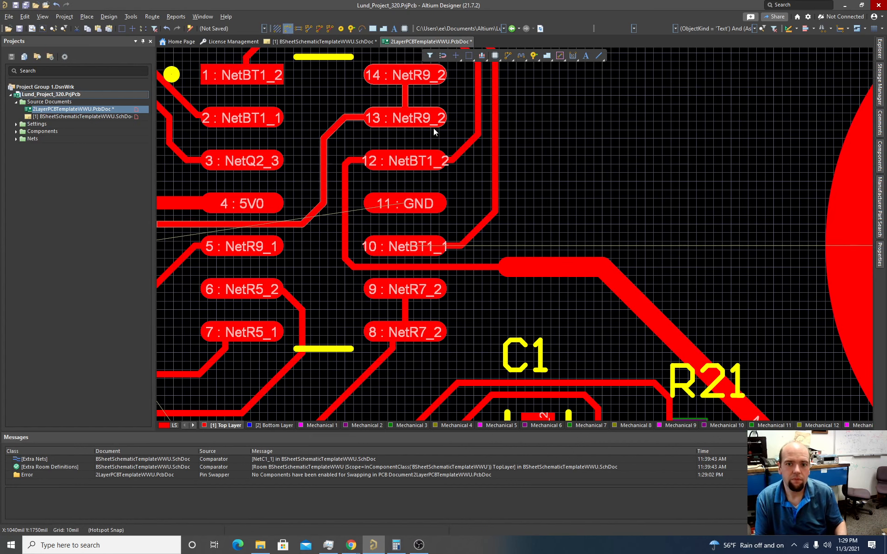
click(497, 211)
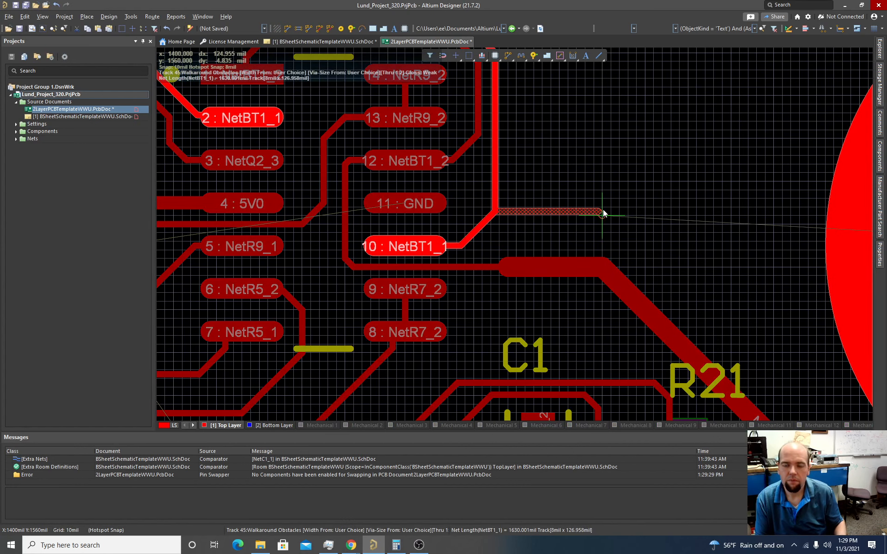
key(Tab)
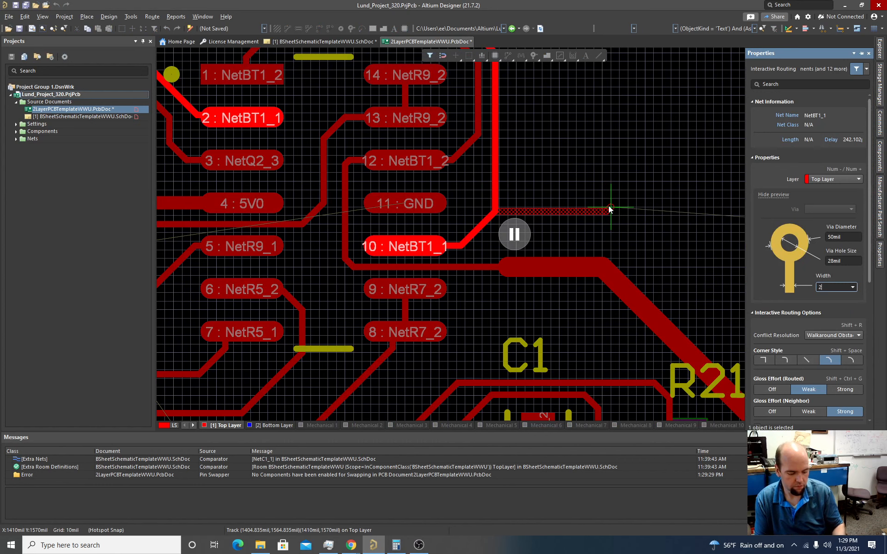
key(Return)
ctrl+scroll(656, 214, down, 2)
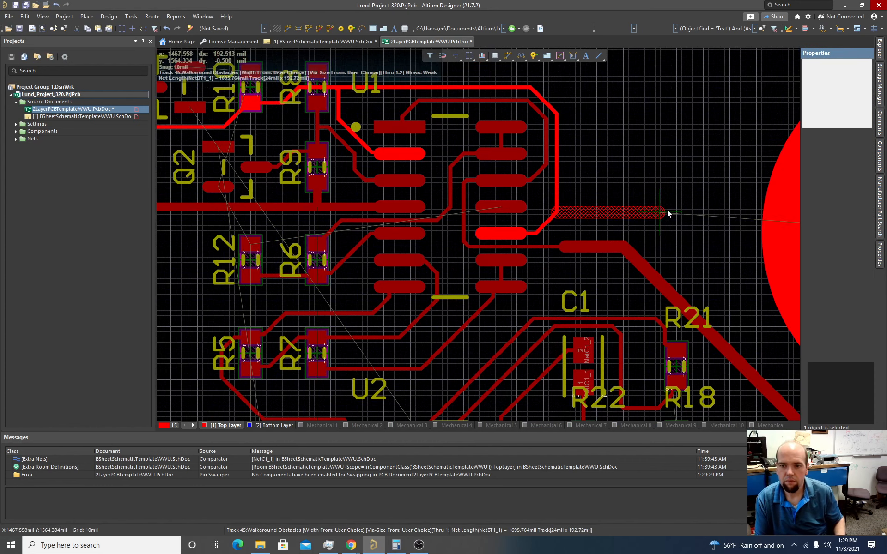
click(807, 220)
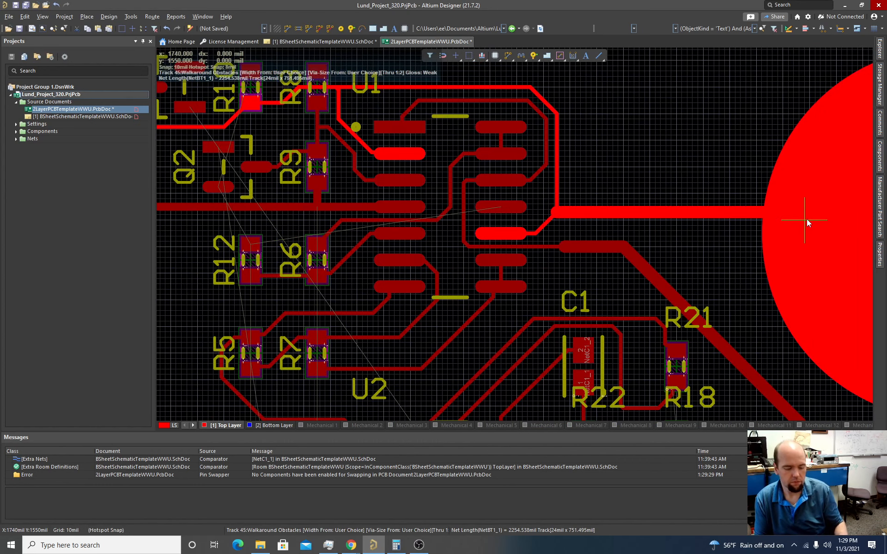
- Route a 24 mil Top Layer track between the large NetBT1_1 pads of BT2 and BT1, going around the NetBT1_2 pads
ctrl+scroll(799, 228, down, 2)
right_drag(724, 227, 567, 127)
click(736, 192)
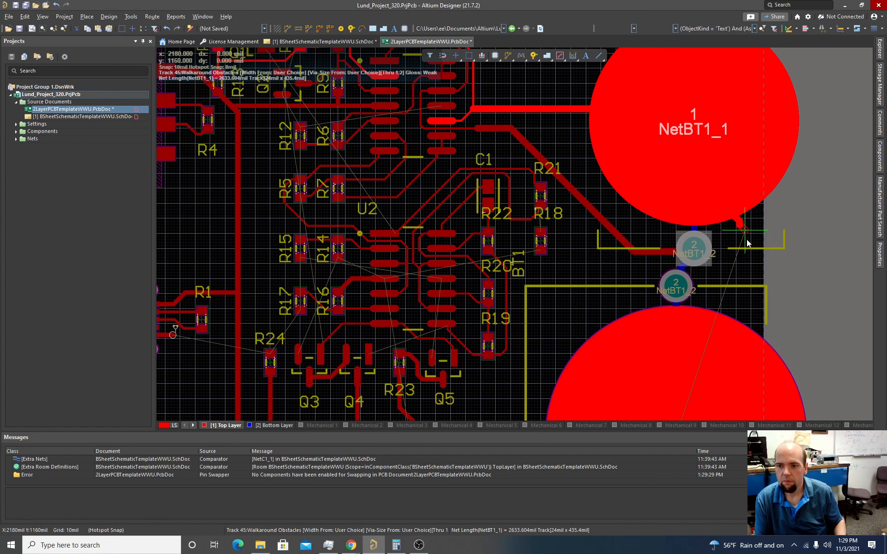
click(726, 345)
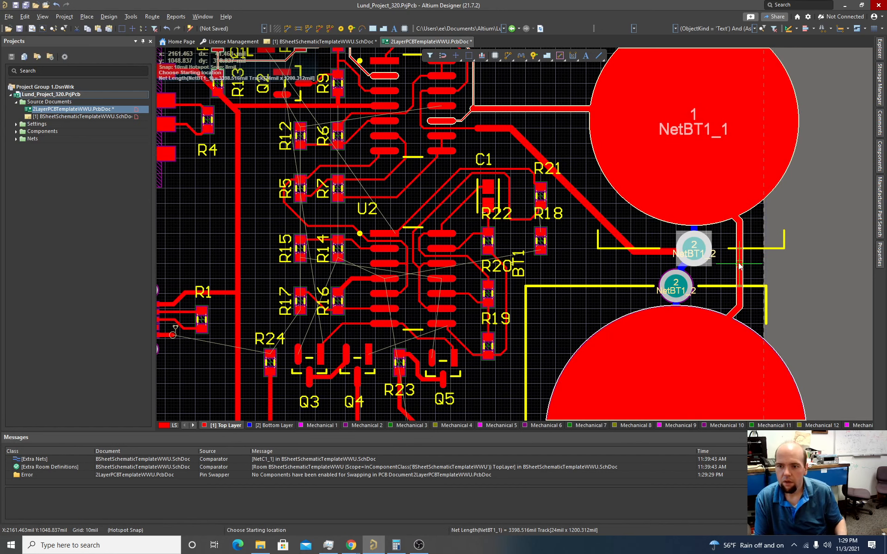
- Examine the remaining unrouted connections around the LEDs, connectors, transistors Q3 to Q5 and U2
ctrl+scroll(738, 267, down, 2)
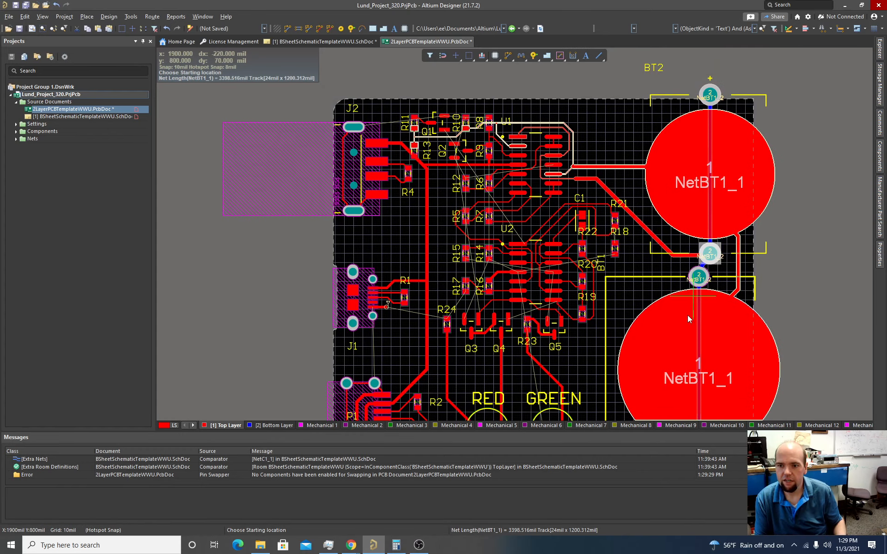
scroll(684, 327, down, 4)
scroll(682, 307, up, 4)
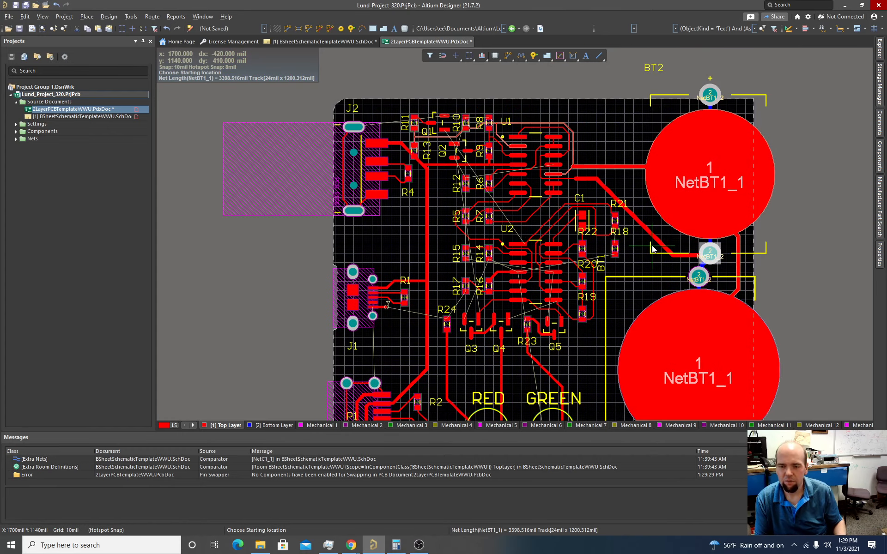
scroll(634, 308, down, 2)
ctrl+scroll(576, 310, up, 4)
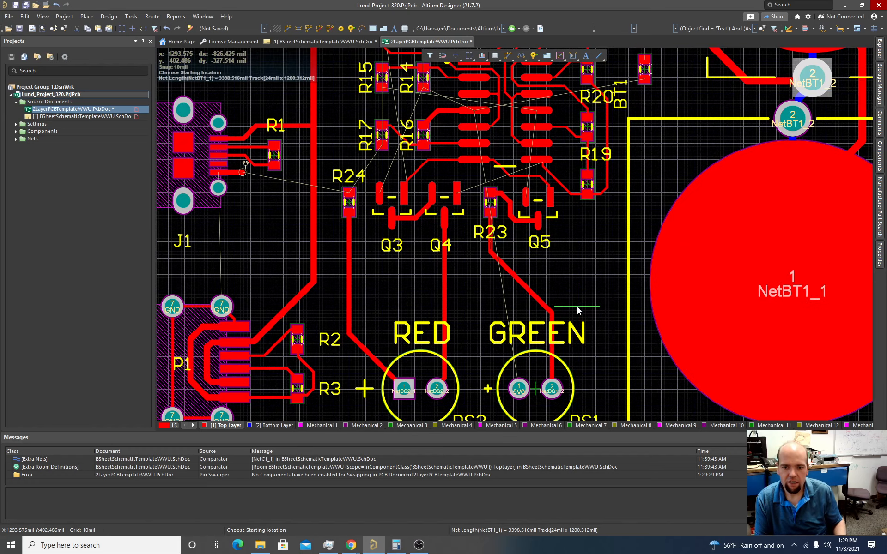
ctrl+scroll(574, 300, down, 4)
ctrl+scroll(570, 289, up, 2)
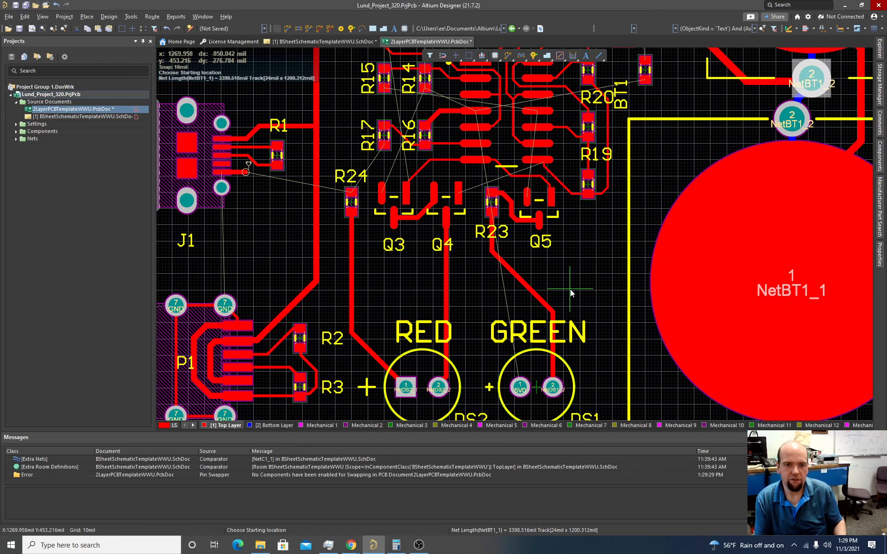
ctrl+scroll(277, 207, up, 5)
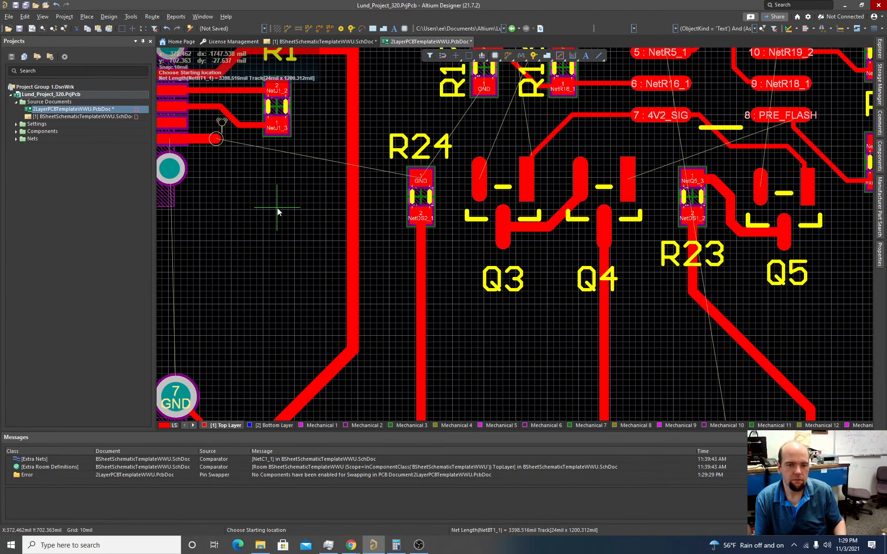
ctrl+scroll(277, 208, down, 4)
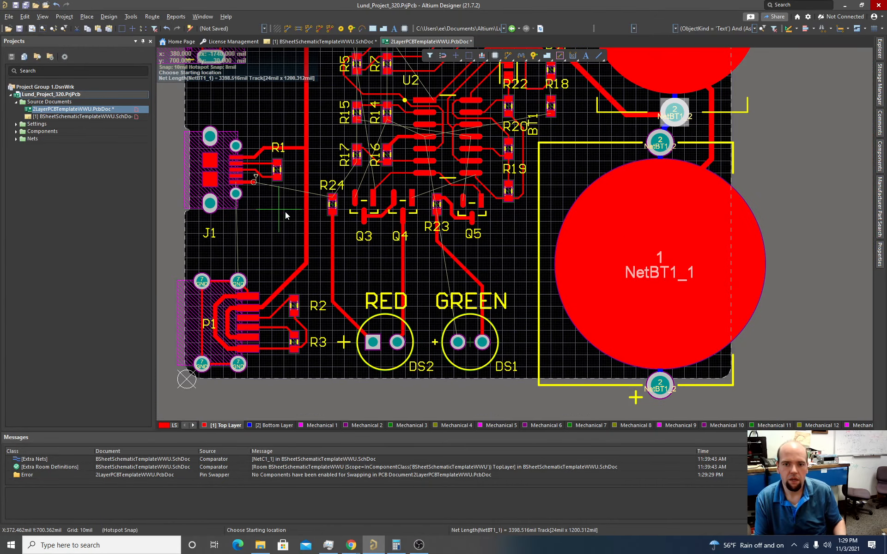
scroll(370, 231, up, 3)
ctrl+scroll(414, 240, up, 5)
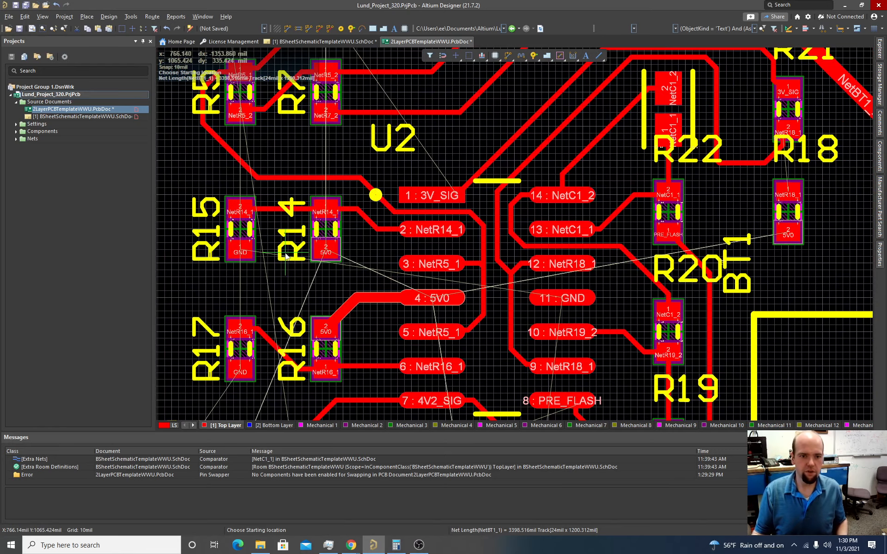
ctrl+scroll(232, 280, down, 2)
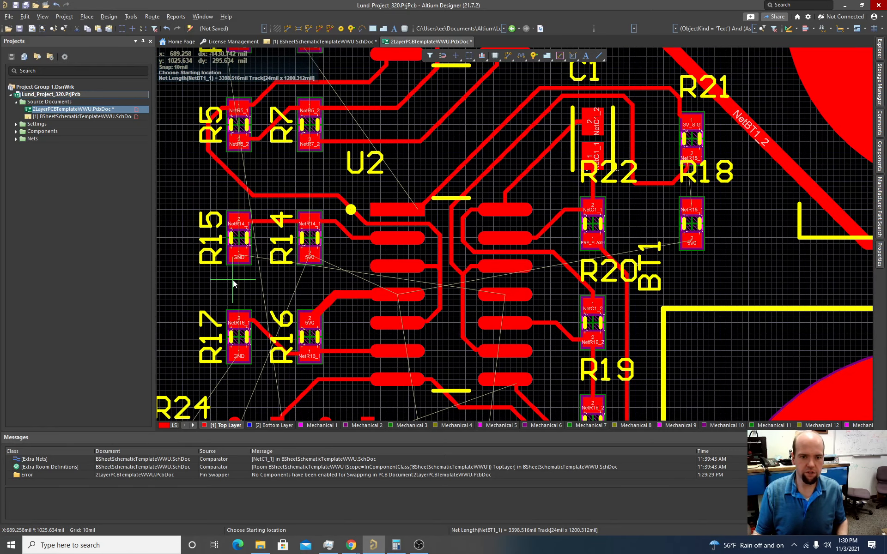
- Examine the unrouted connections from U2 and its resistors up to U1, Q1 and Q2
ctrl+scroll(236, 282, down, 1)
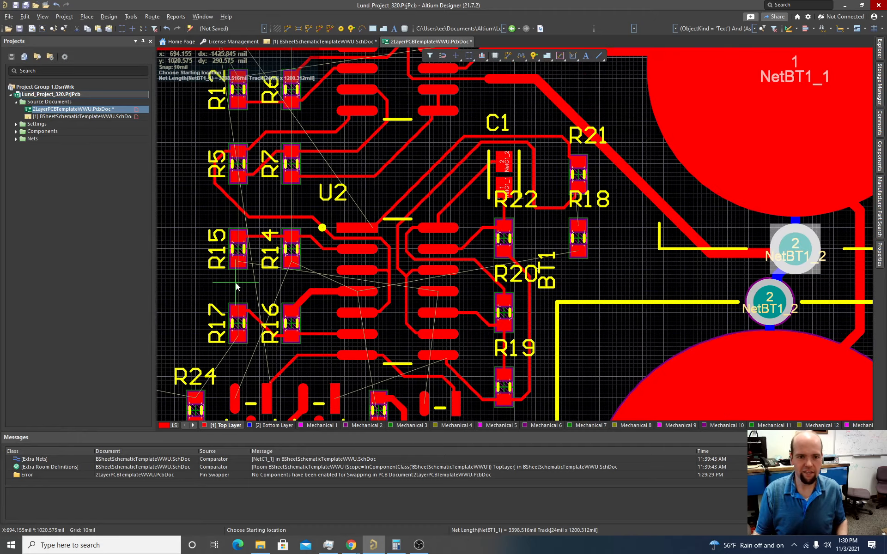
ctrl+scroll(285, 287, down, 2)
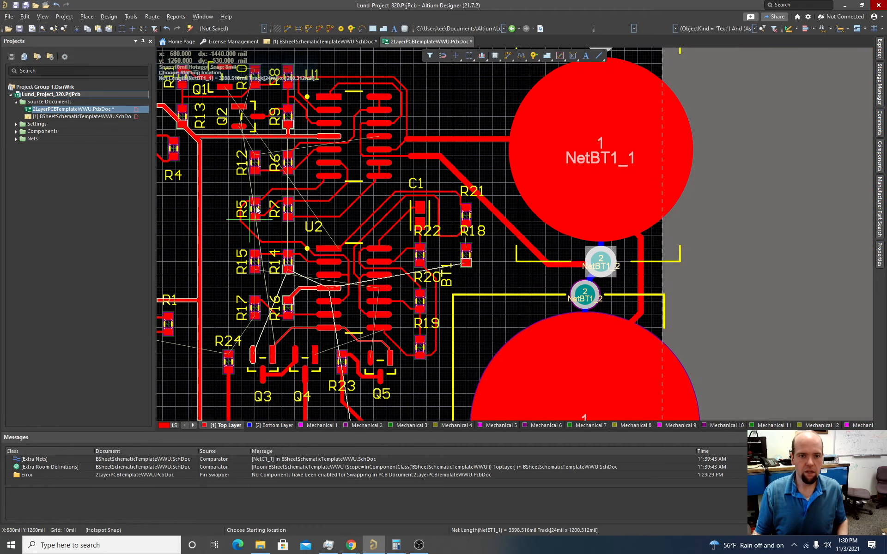
scroll(242, 210, up, 5)
scroll(224, 282, down, 2)
ctrl+scroll(223, 259, up, 4)
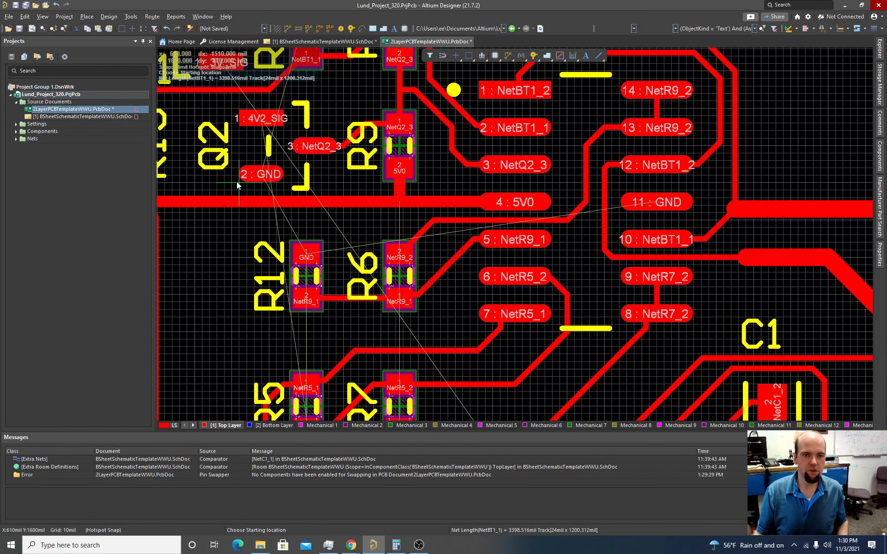
ctrl+scroll(236, 181, down, 2)
ctrl+scroll(237, 184, up, 2)
ctrl+scroll(236, 180, up, 1)
scroll(236, 181, up, 3)
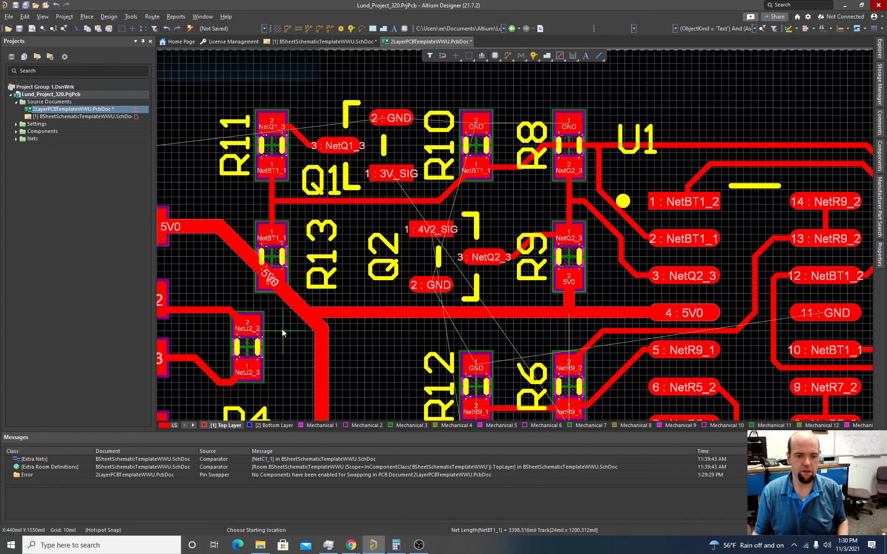
key(Escape)
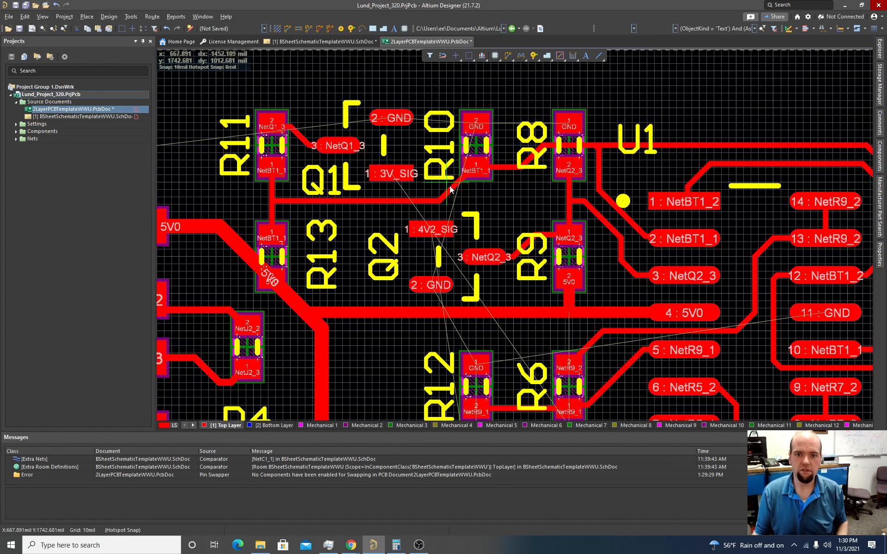
- Start a Top Layer track from Q1's 3V_SIG pad toward R10 and set its width to 8 mil
key(ctrl+w)
click(396, 174)
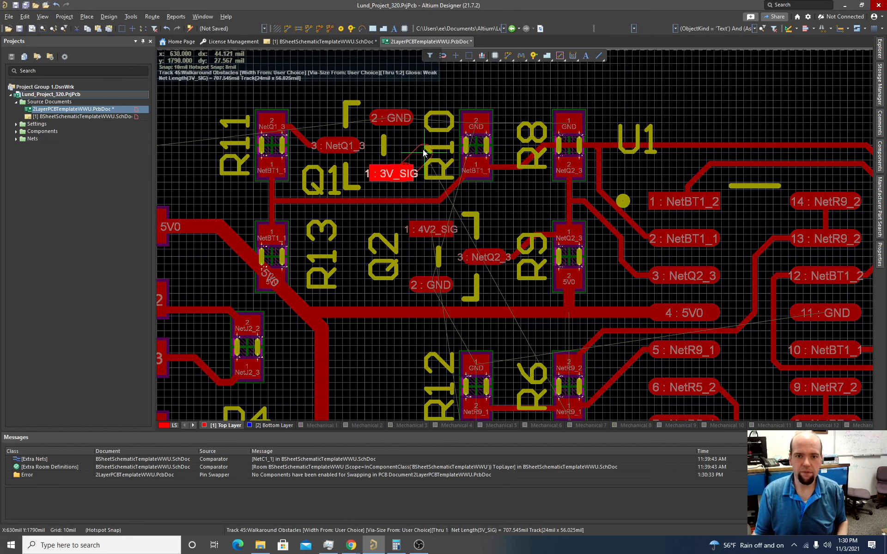
key(Tab)
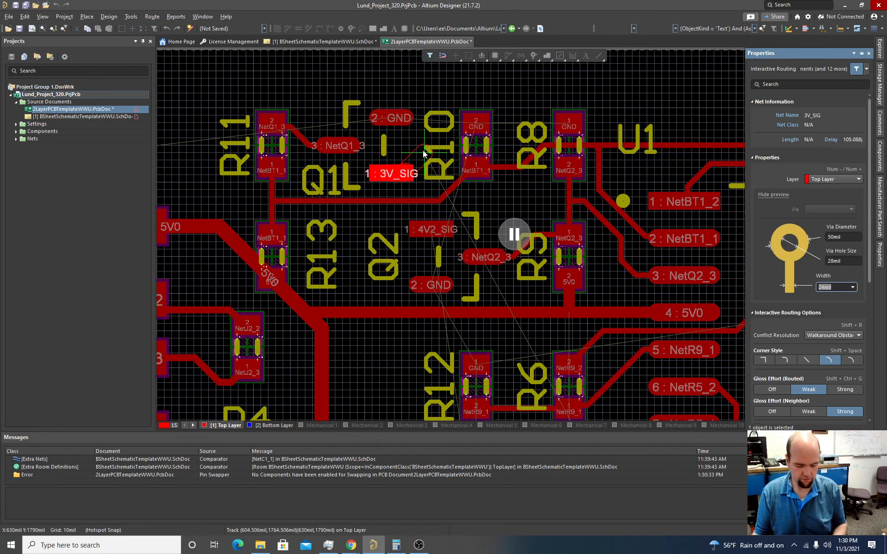
text(8)
key(Return)
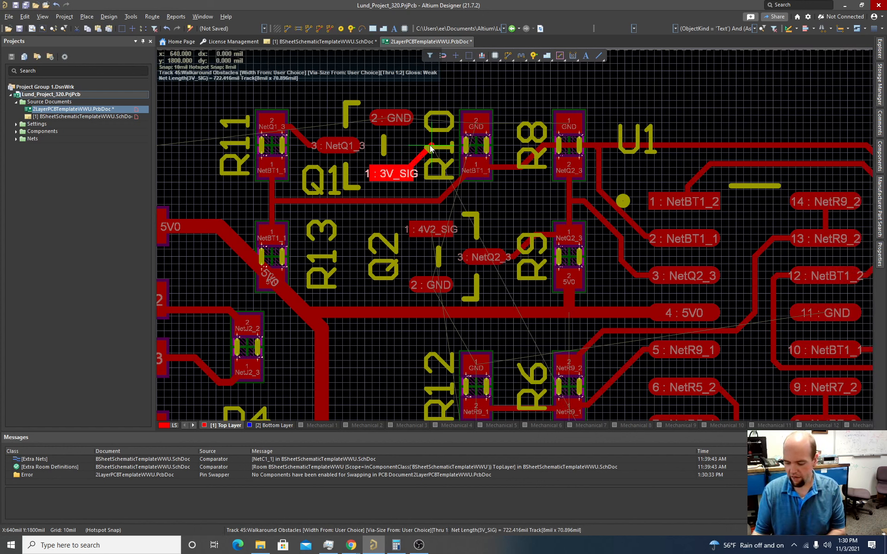
- Add a via to the 3V_SIG track between Q1 and R10, with a 13 mil hole and 27 mil diameter
key(KP_Multiply)
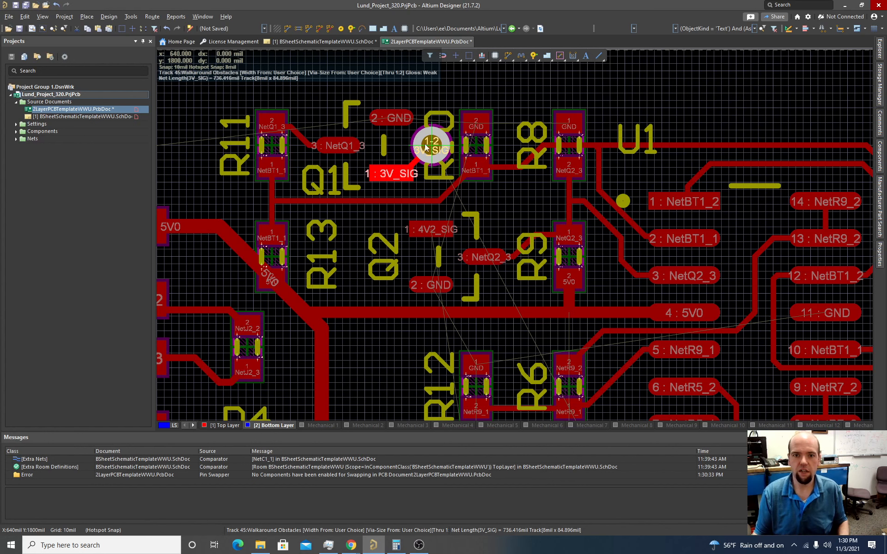
key(Tab)
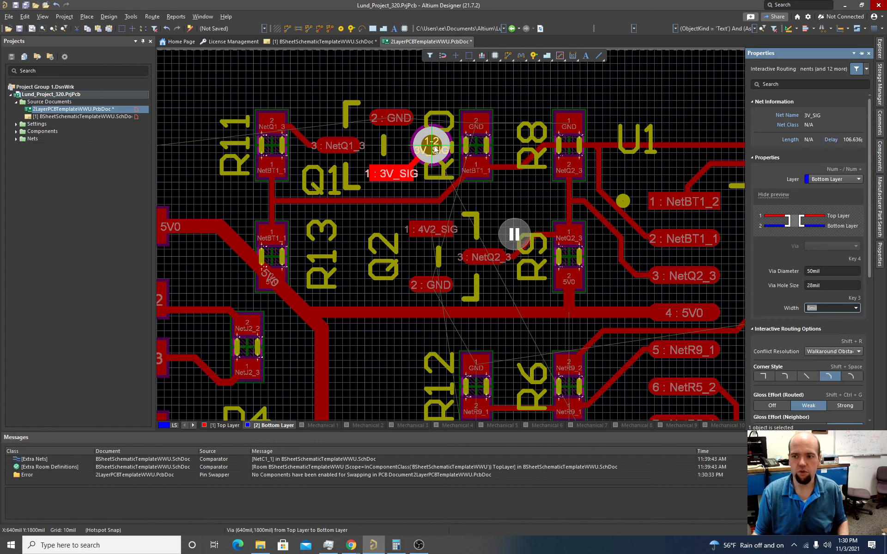
click(833, 271)
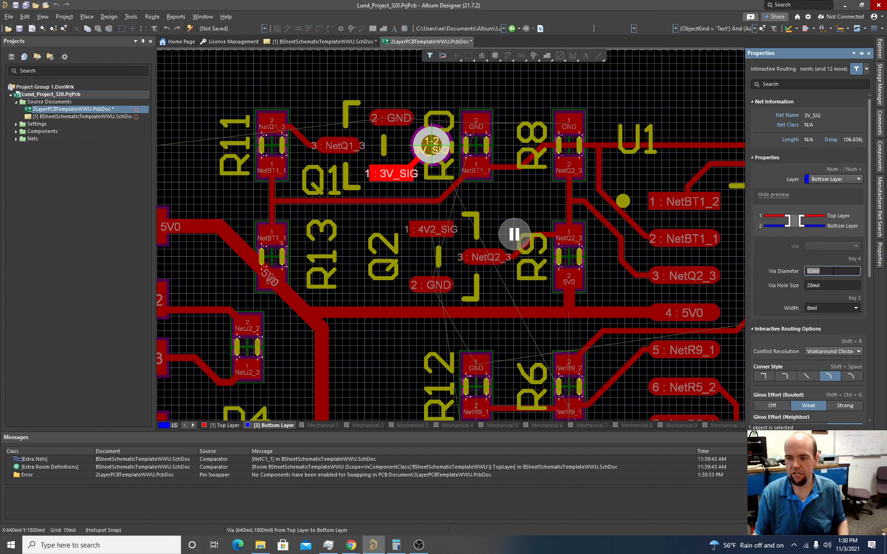
click(833, 285)
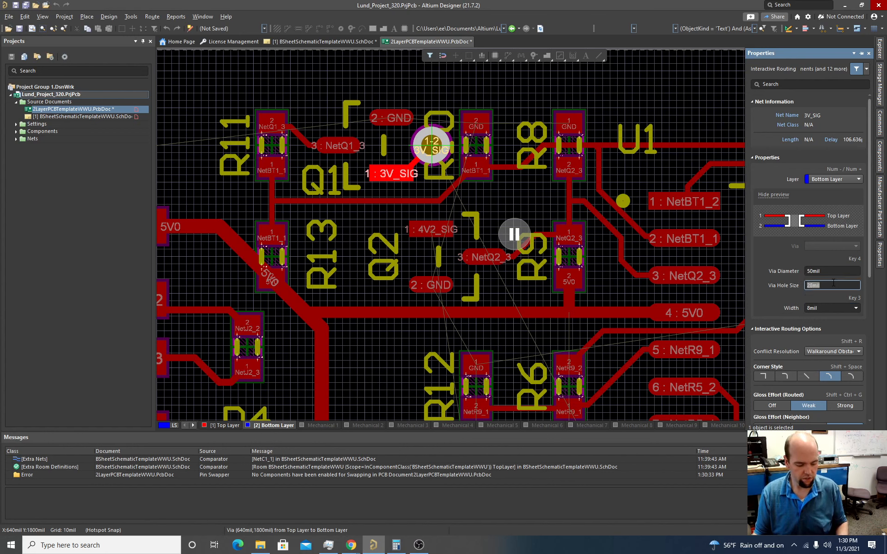
text(13)
click(835, 271)
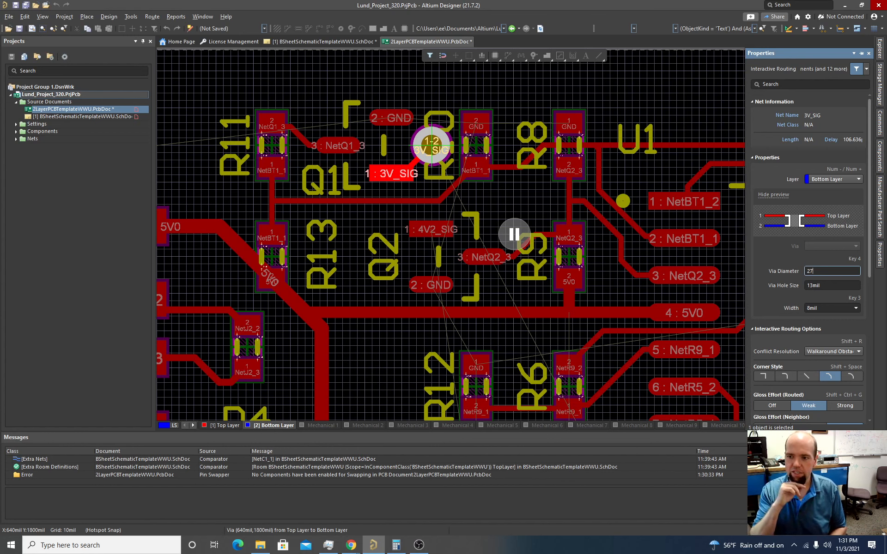
key(Return)
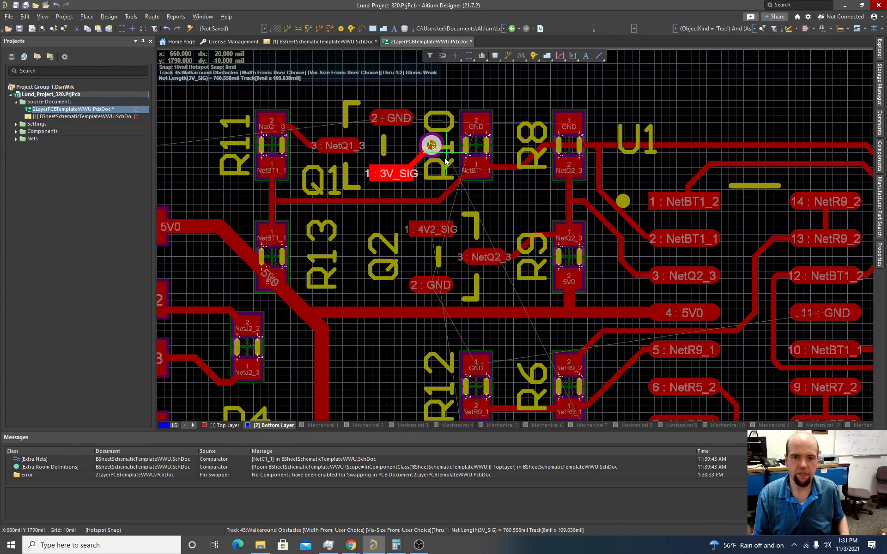
- Route the 8 mil 3V_SIG track diagonally on the Bottom Layer and end it with a via on the 3V_SIG trace above U2
ctrl+scroll(450, 185, down, 2)
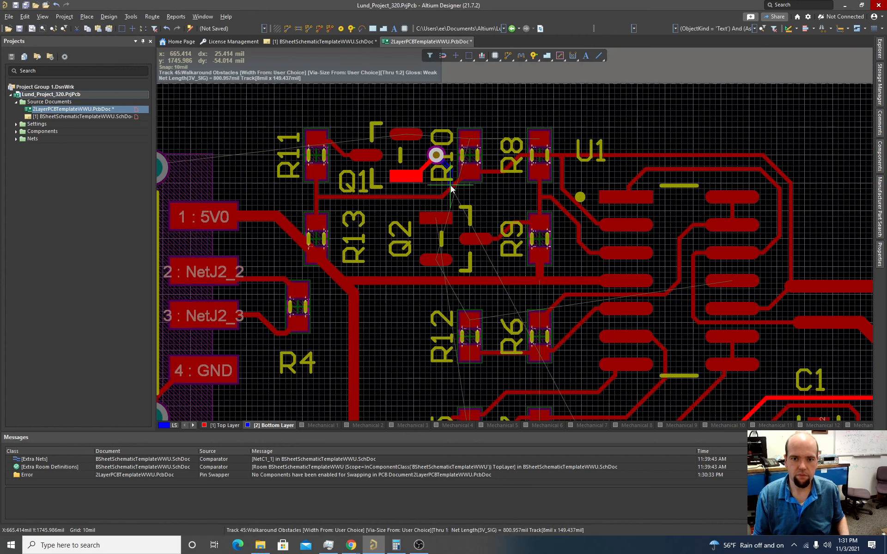
scroll(458, 191, down, 6)
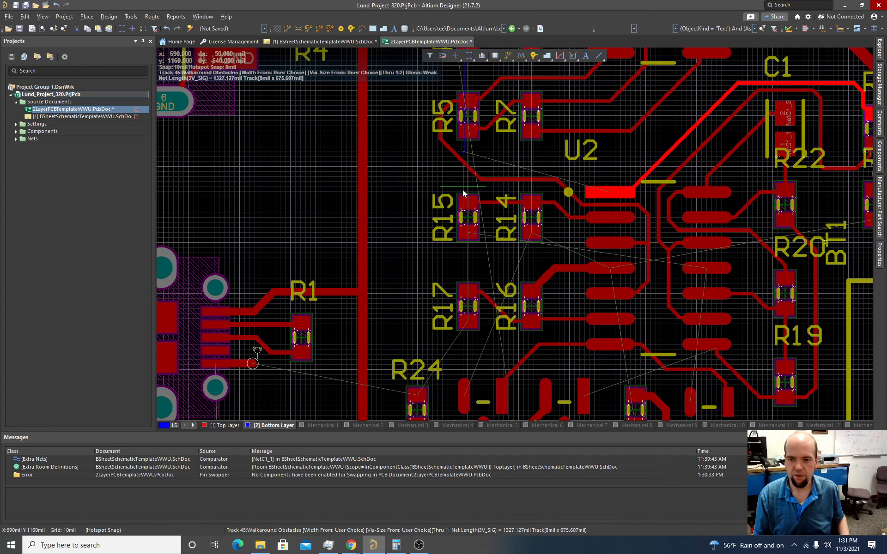
scroll(464, 193, down, 2)
scroll(466, 175, up, 7)
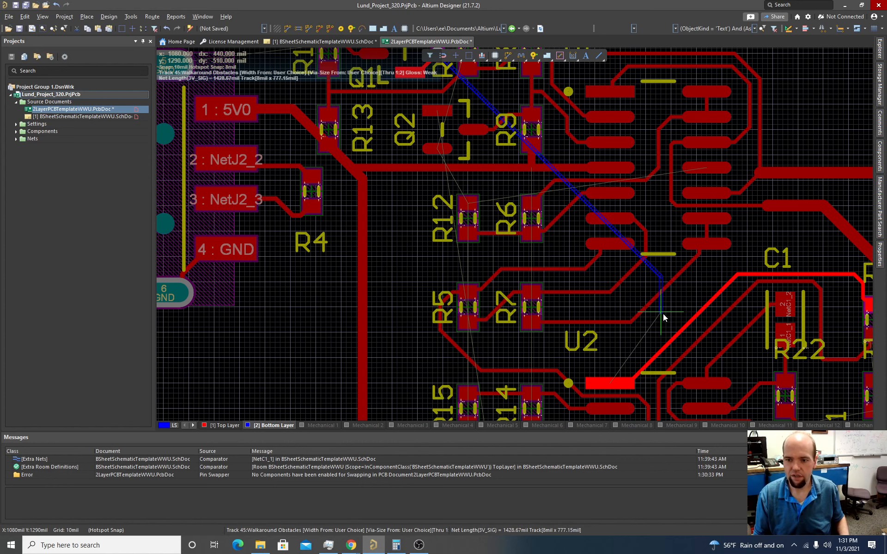
ctrl+scroll(665, 314, down, 1)
ctrl+scroll(667, 313, up, 2)
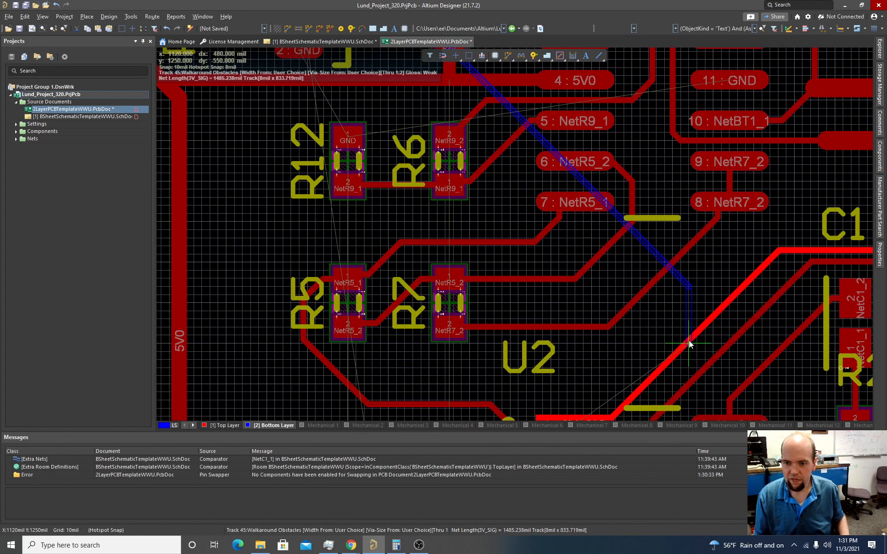
click(689, 340)
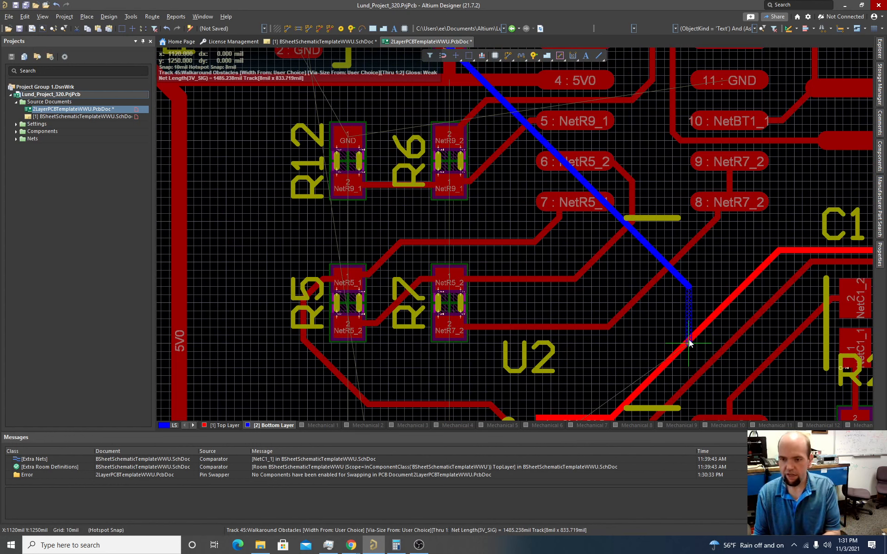
key(KP_Multiply)
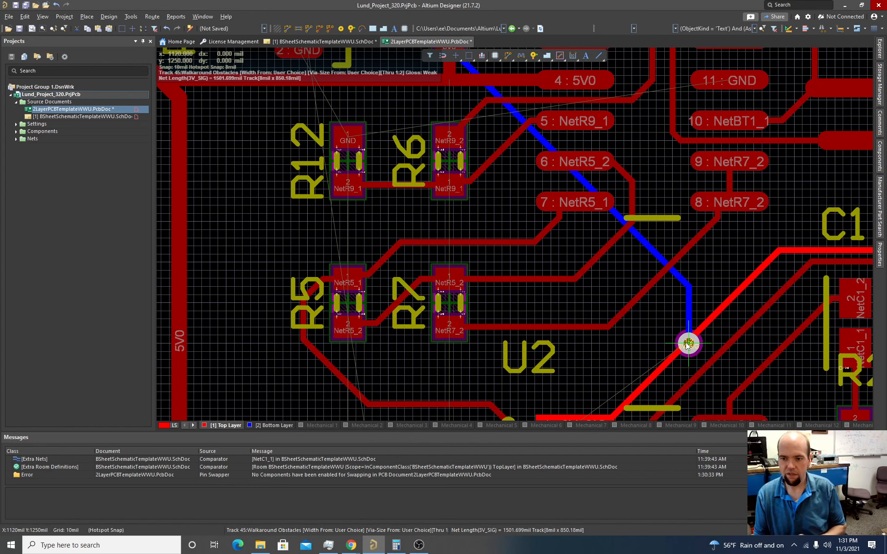
click(688, 344)
- Check the new 3V_SIG route between Q1 and U2 pin 1 and the connections still open nearby
ctrl+scroll(609, 319, down, 2)
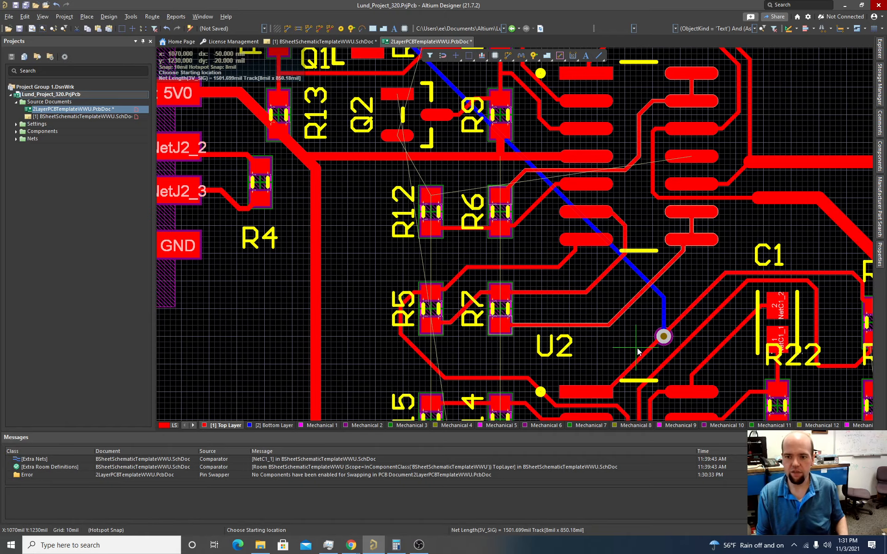
ctrl+scroll(656, 353, up, 2)
ctrl+scroll(664, 332, up, 2)
ctrl+scroll(642, 341, down, 3)
scroll(624, 351, down, 3)
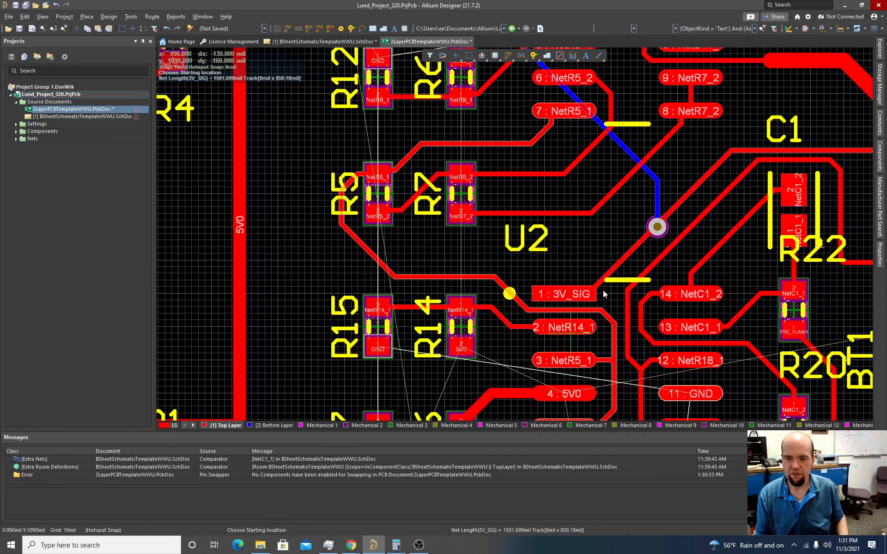
ctrl+scroll(581, 296, up, 2)
ctrl+scroll(578, 299, down, 2)
scroll(412, 229, up, 5)
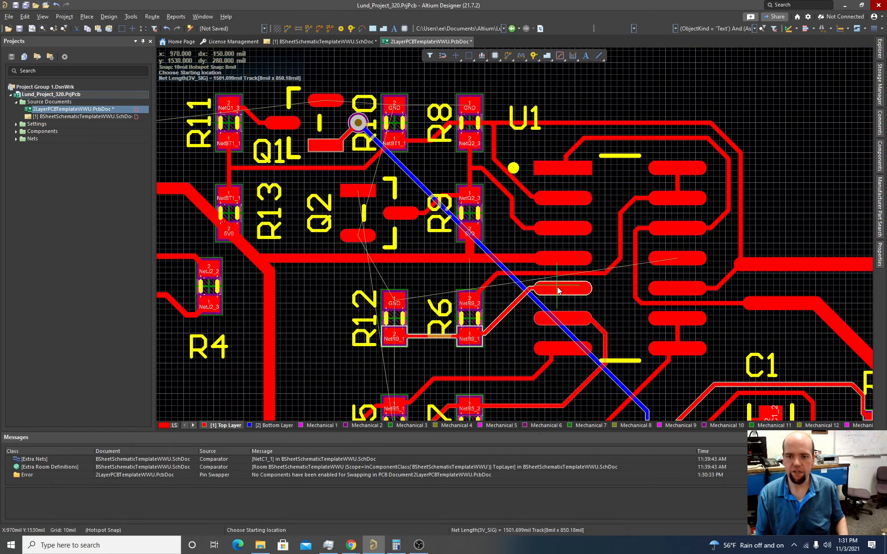
- Route an 8 mil Top Layer track from Q2's 4V2_SIG pad to a new via between Q2 and R13
ctrl+scroll(346, 220, up, 1)
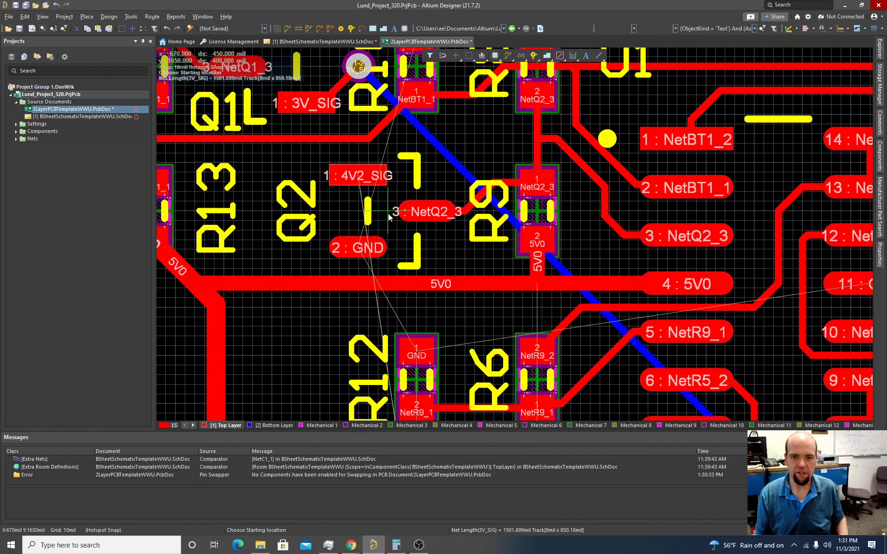
click(348, 184)
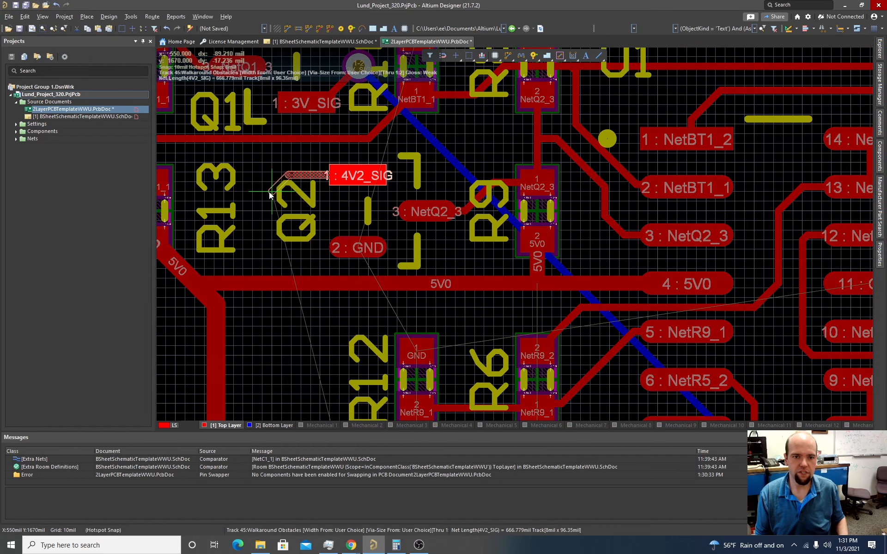
click(256, 203)
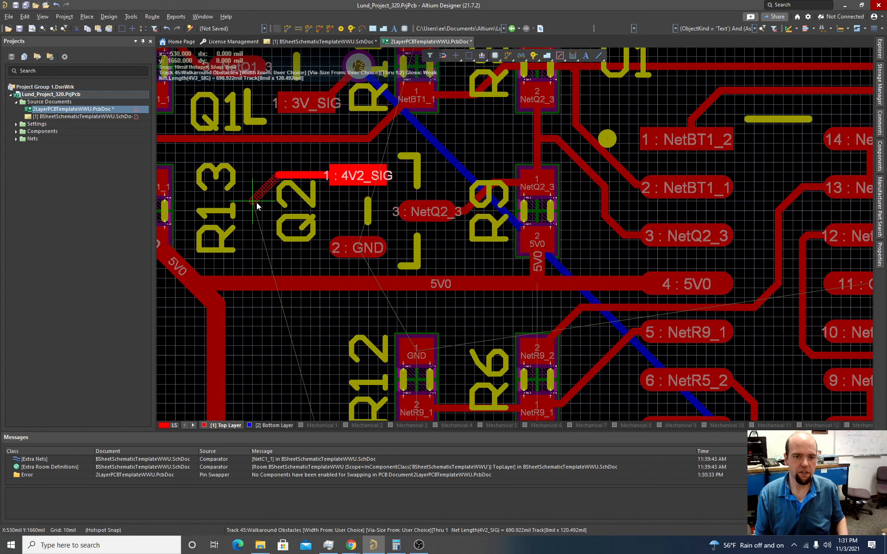
key(KP_Multiply)
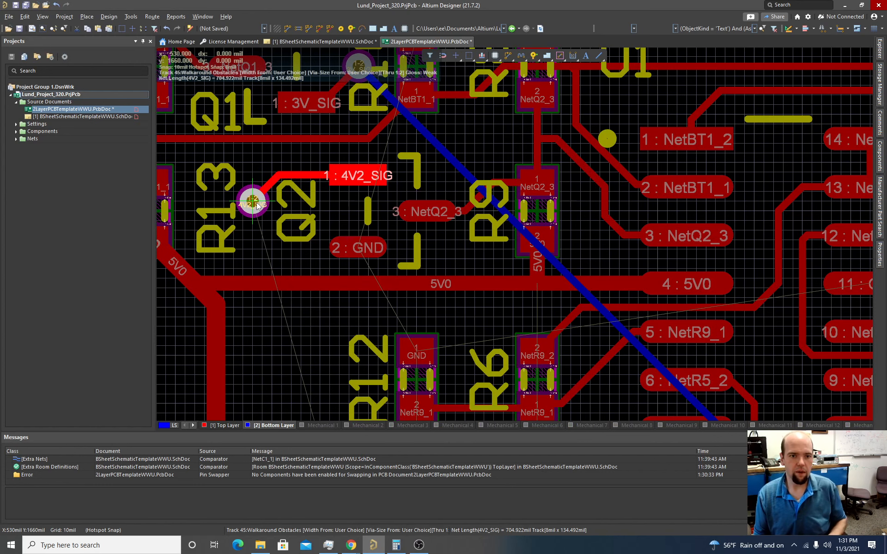
- Route the 4V2_SIG track on the Bottom Layer down to a via on the trace beside U2 pin 7
ctrl+scroll(308, 250, down, 4)
scroll(308, 249, down, 3)
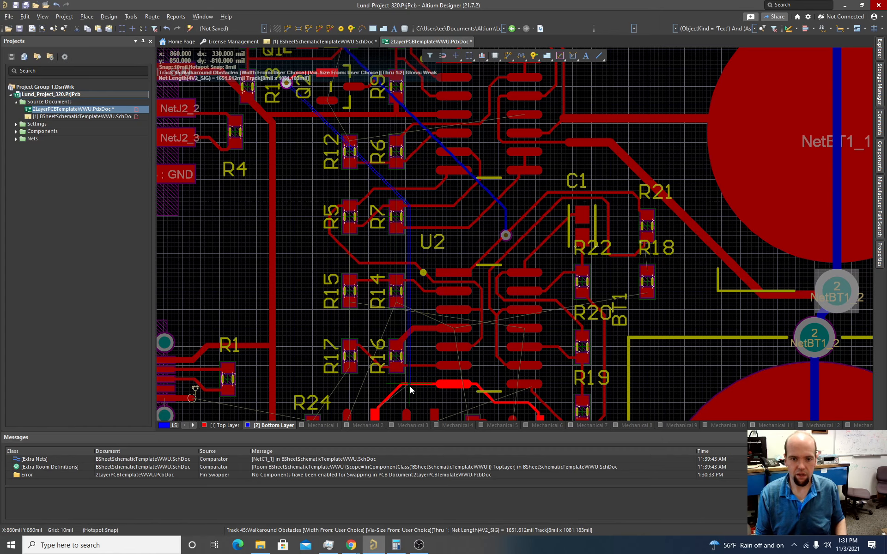
ctrl+scroll(410, 386, down, 3)
ctrl+scroll(410, 386, up, 5)
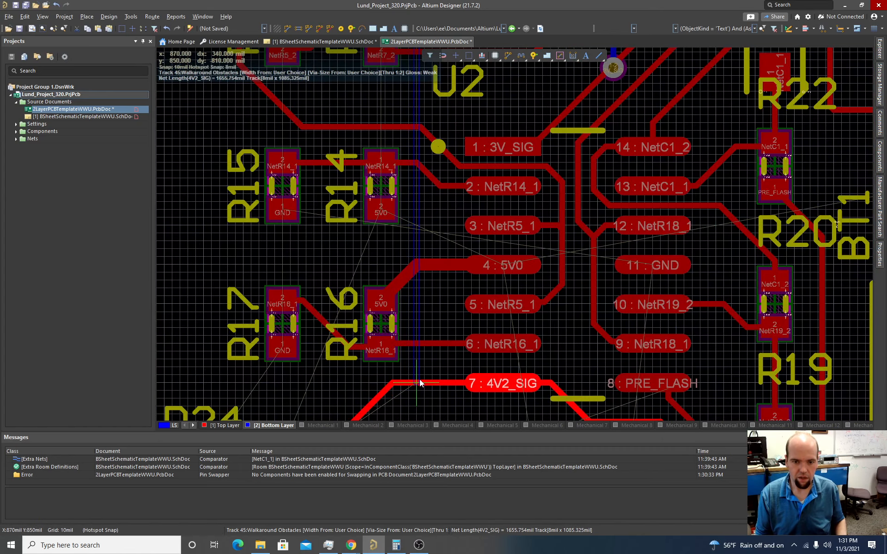
ctrl+scroll(401, 389, up, 2)
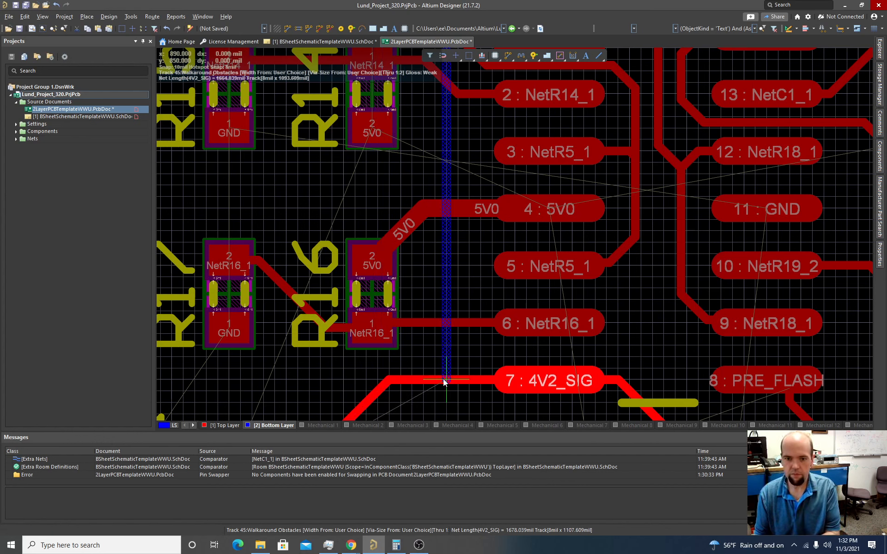
key(KP_Multiply)
key(Escape)
- Start an 8 mil PRE_FLASH track on the trace beside R19's PRE_FLASH pad and place a via to the Bottom Layer
ctrl+scroll(437, 354, down, 3)
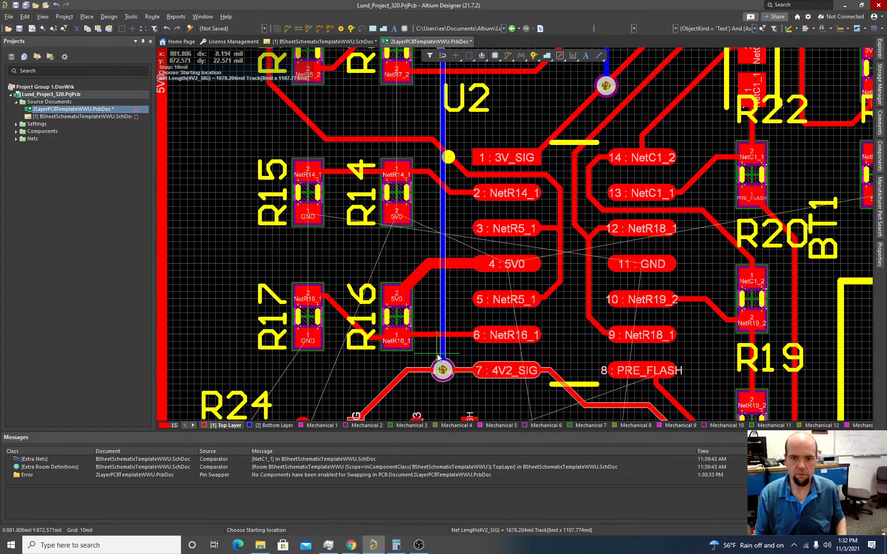
ctrl+scroll(437, 353, up, 1)
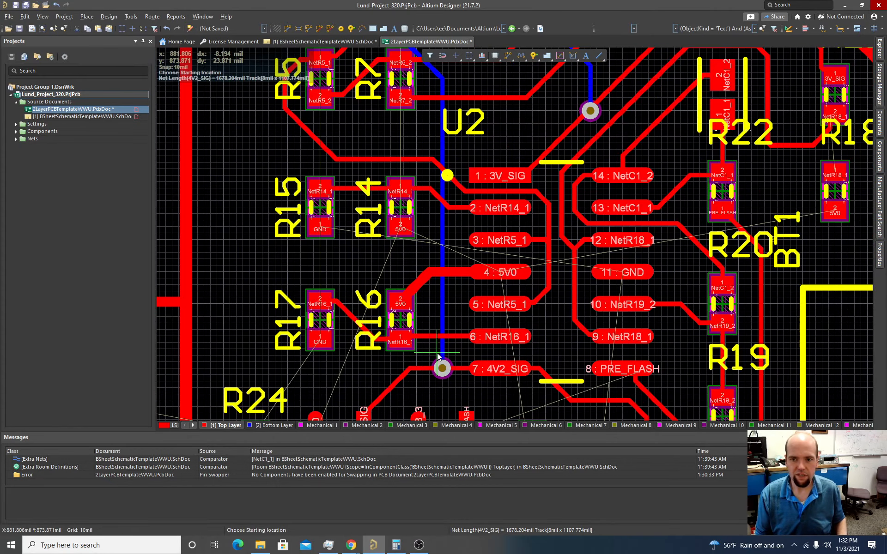
scroll(437, 354, down, 8)
scroll(465, 350, up, 3)
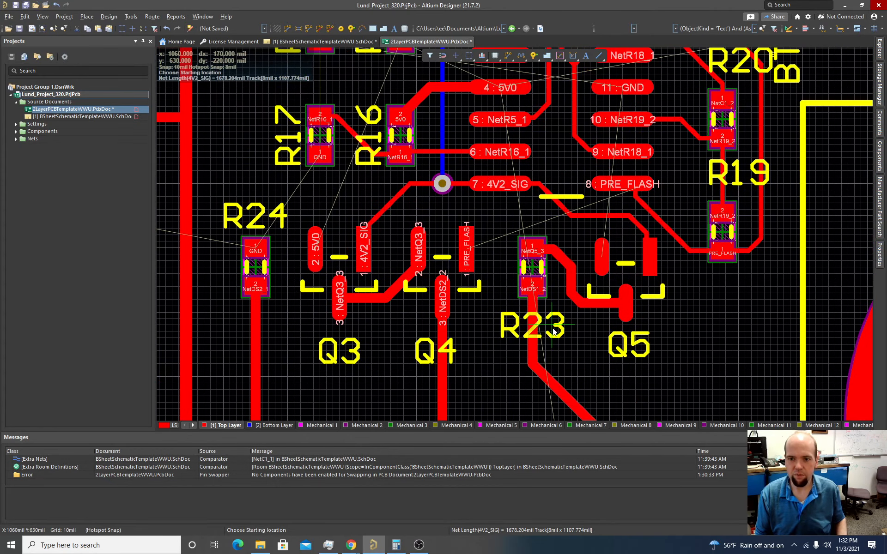
scroll(462, 318, up, 1)
ctrl+scroll(453, 291, up, 2)
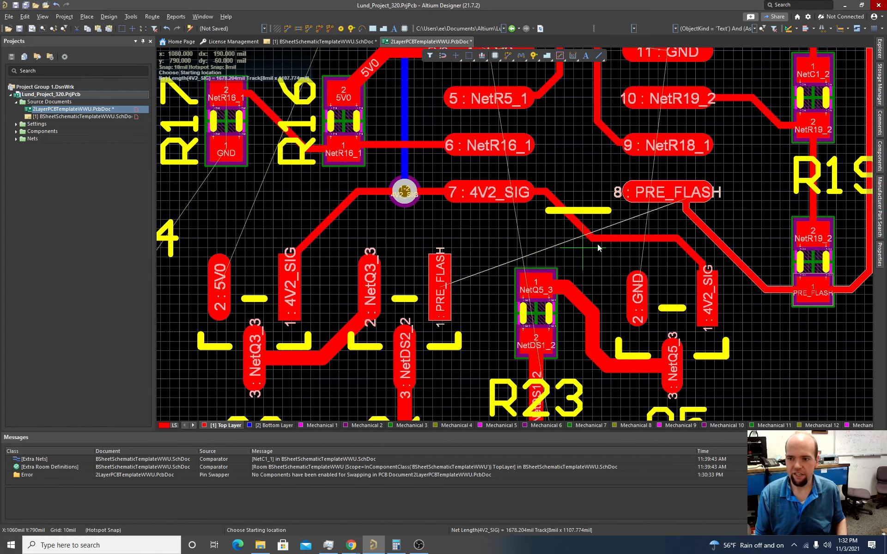
click(758, 283)
key(KP_Multiply)
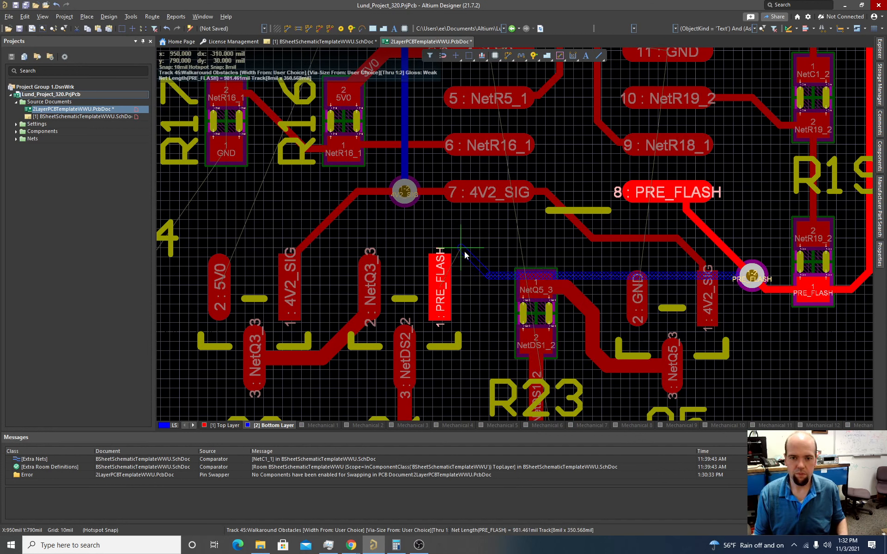
- Route the PRE_FLASH track along the Bottom Layer to a via beside Q4 and connect it to Q4's PRE_FLASH pad on the Top Layer
click(483, 268)
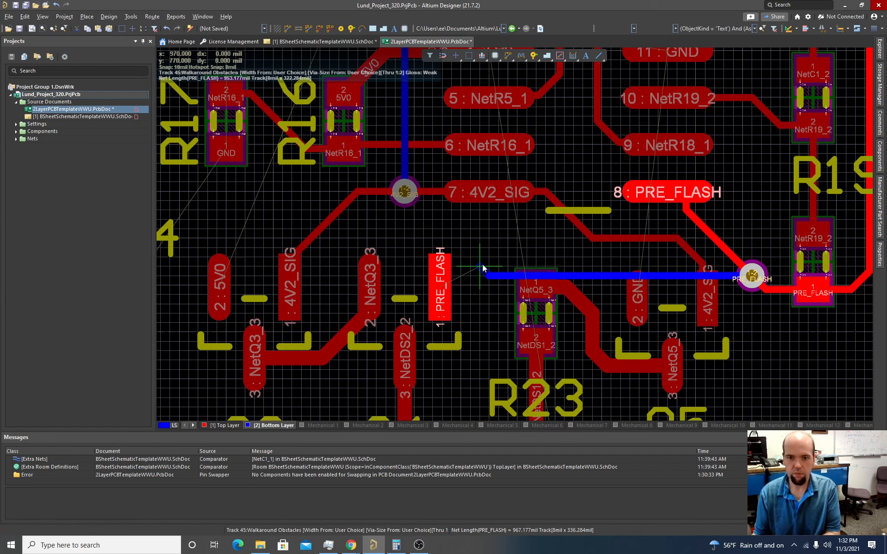
key(KP_Multiply)
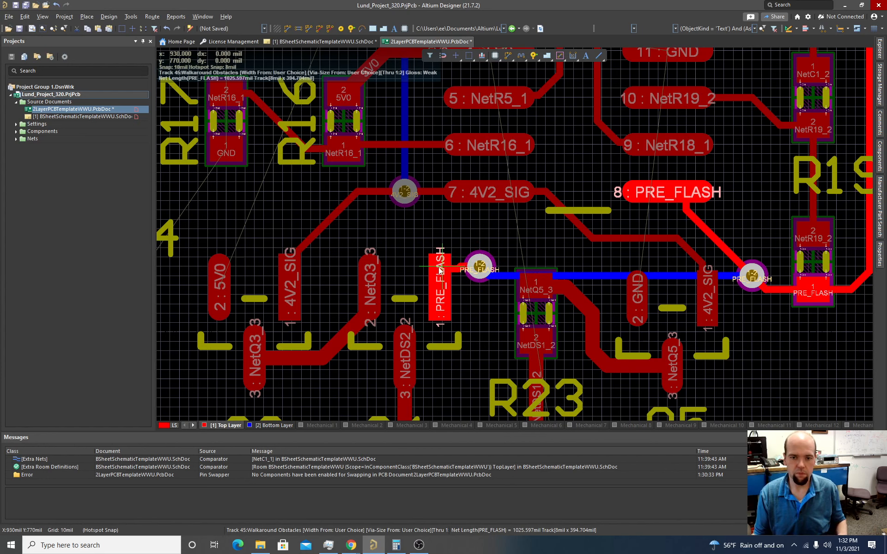
click(441, 270)
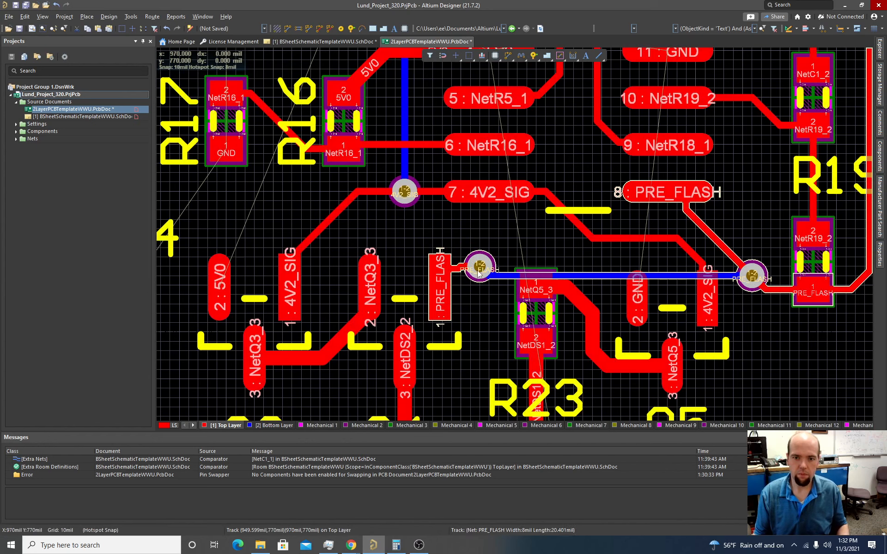
- Move the PRE_FLASH via beside Q4 in line with the Bottom Layer track and straighten the short Top Layer track to the pad
click(479, 273)
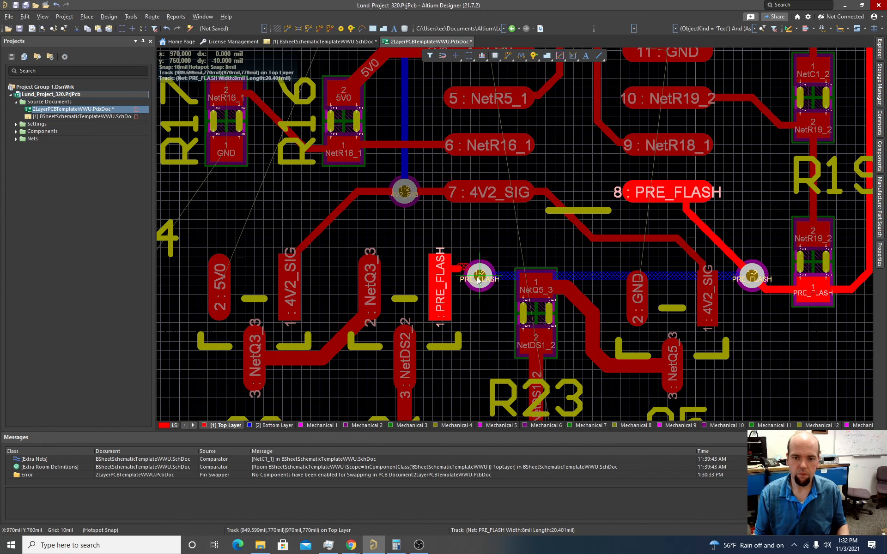
drag(483, 277, 480, 276)
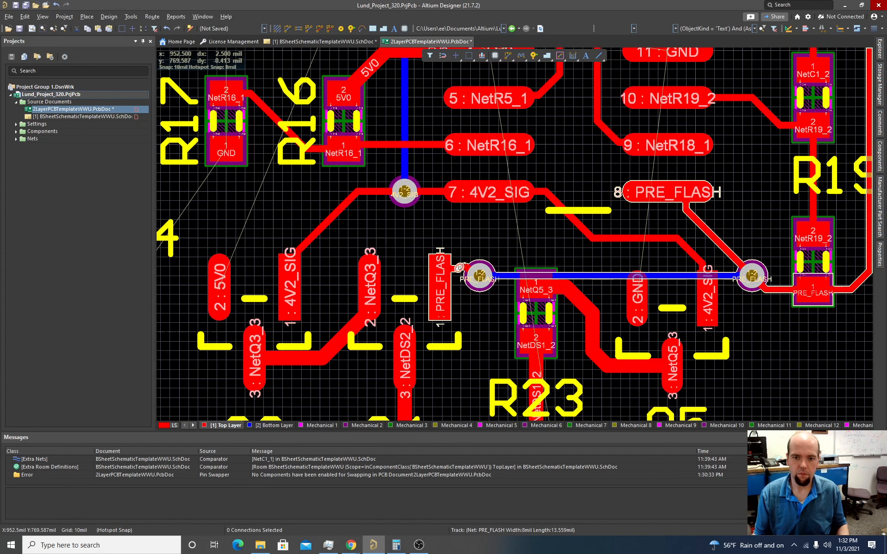
ctrl+scroll(459, 268, up, 5)
click(463, 262)
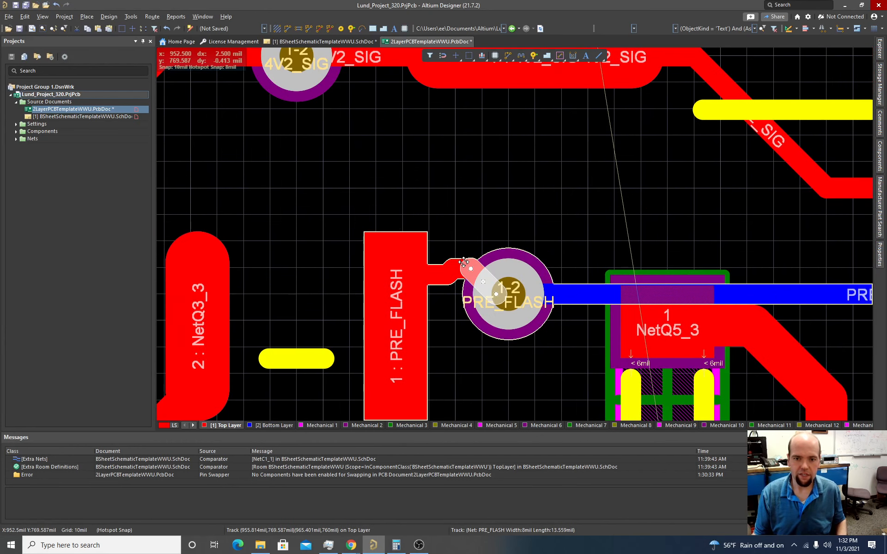
click(463, 261)
drag(463, 261, 464, 269)
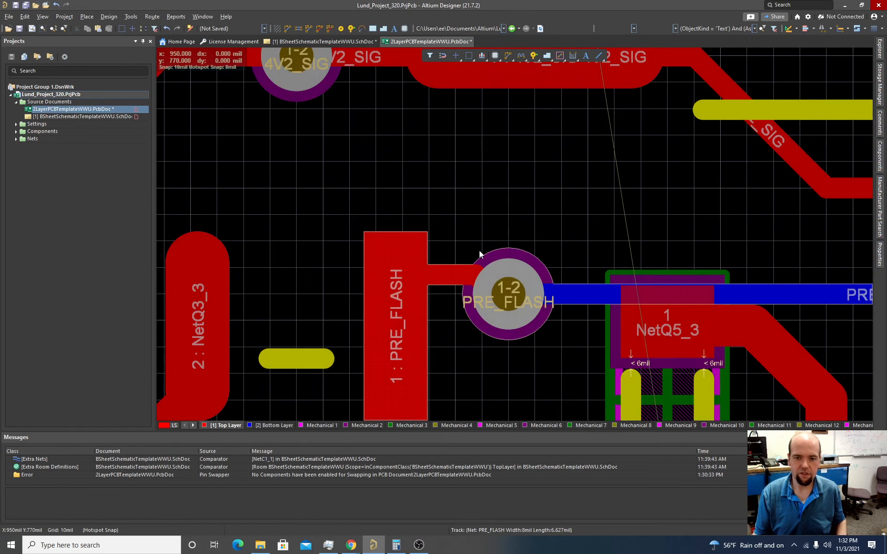
- Examine the unrouted GND and 5V0 connections between J1, R24, R15, R14 and U2
ctrl+scroll(479, 250, down, 5)
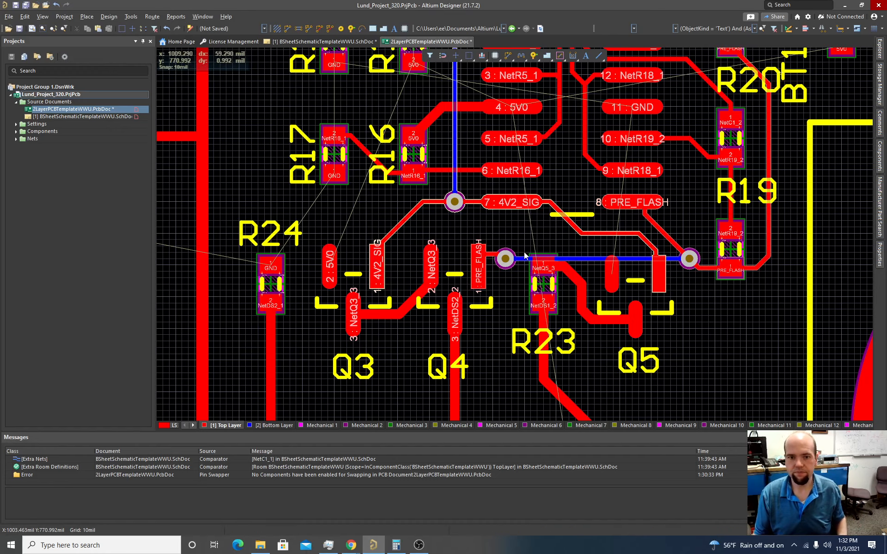
ctrl+scroll(448, 241, down, 4)
ctrl+scroll(329, 239, up, 2)
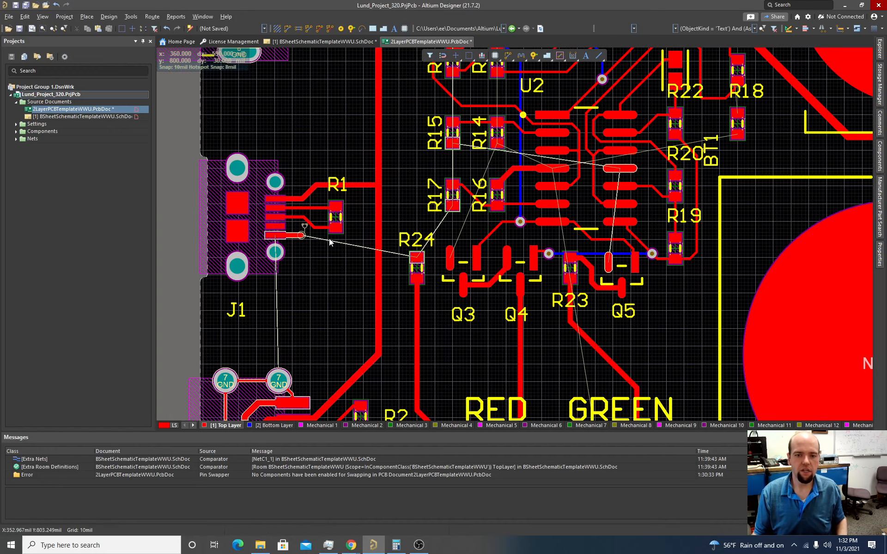
ctrl+scroll(436, 264, up, 2)
scroll(486, 230, up, 3)
ctrl+scroll(462, 232, up, 3)
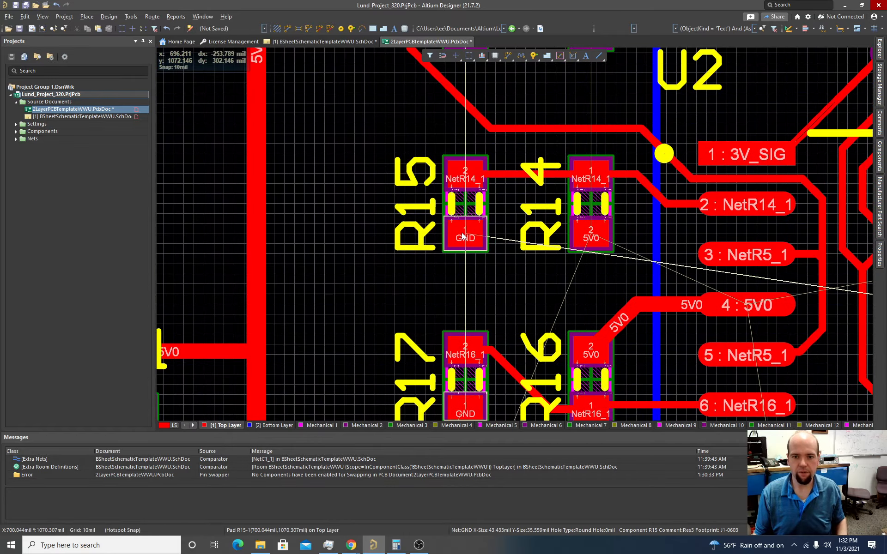
scroll(462, 236, up, 3)
ctrl+scroll(462, 236, down, 2)
scroll(538, 294, down, 2)
ctrl+scroll(567, 286, up, 1)
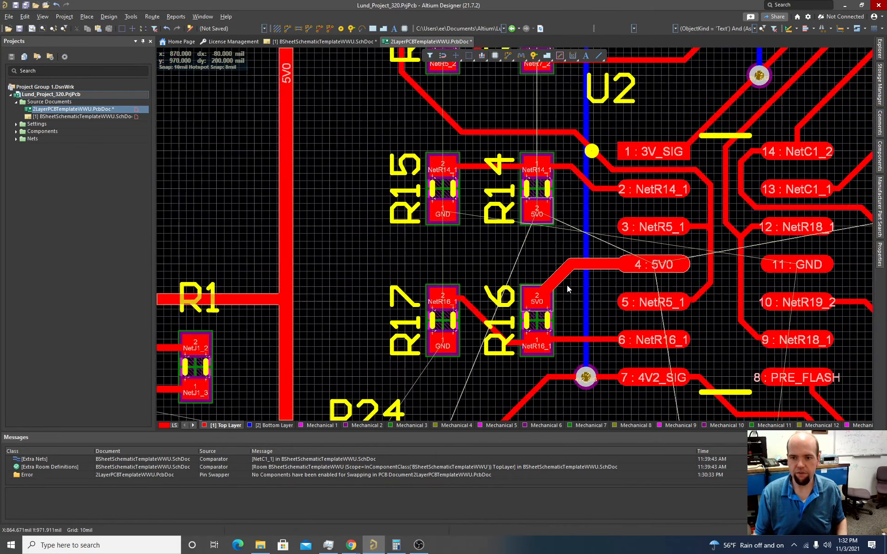
ctrl+scroll(567, 284, up, 1)
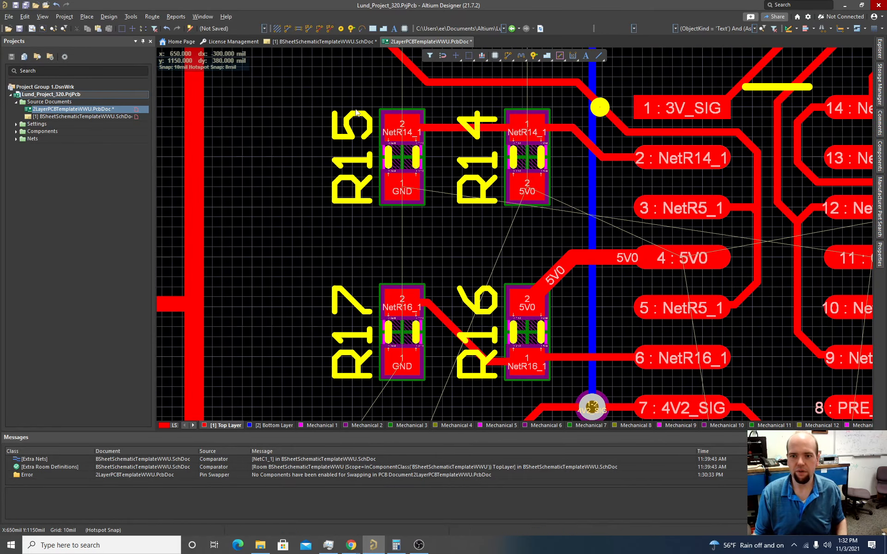
- Route a straight 16 mil 5V0 track on the Top Layer from R16's 5V0 pad to R14's 5V0 pad
click(286, 28)
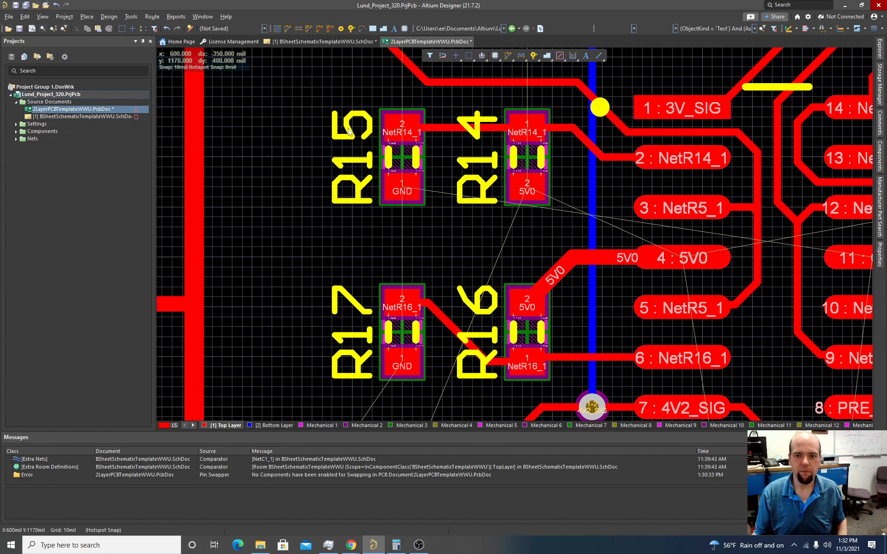
click(529, 302)
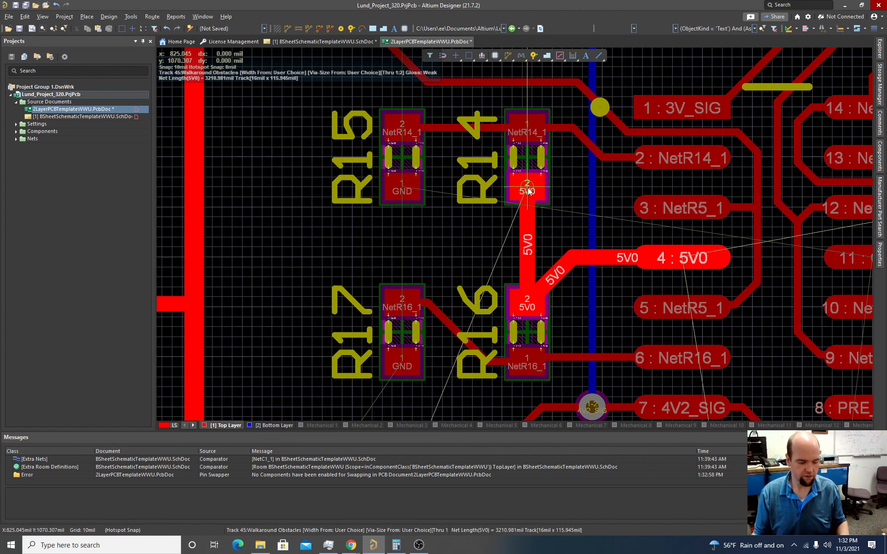
click(529, 191)
- Route a 16 mil 5V0 track on the Top Layer from Q3's 5V0 pad to the wide vertical 5V0 trace
ctrl+scroll(561, 215, down, 1)
scroll(557, 217, down, 4)
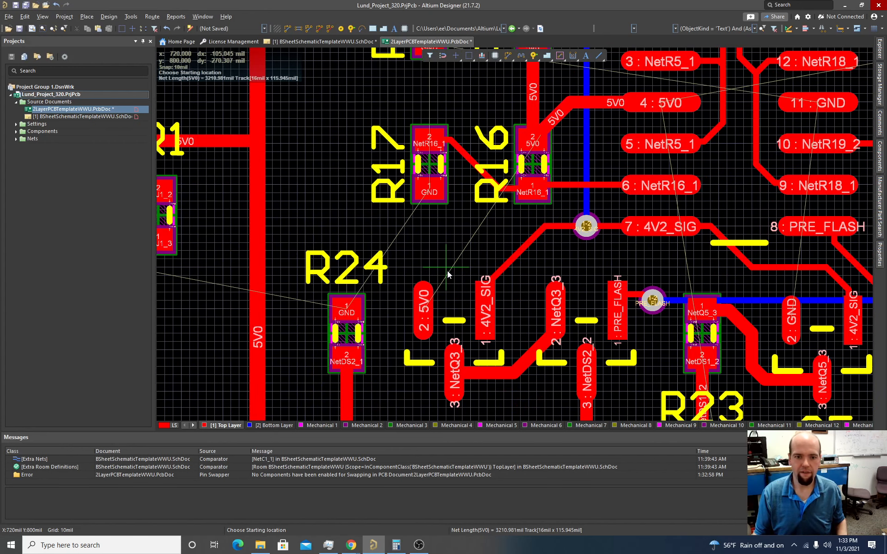
scroll(448, 270, down, 5)
scroll(447, 271, up, 5)
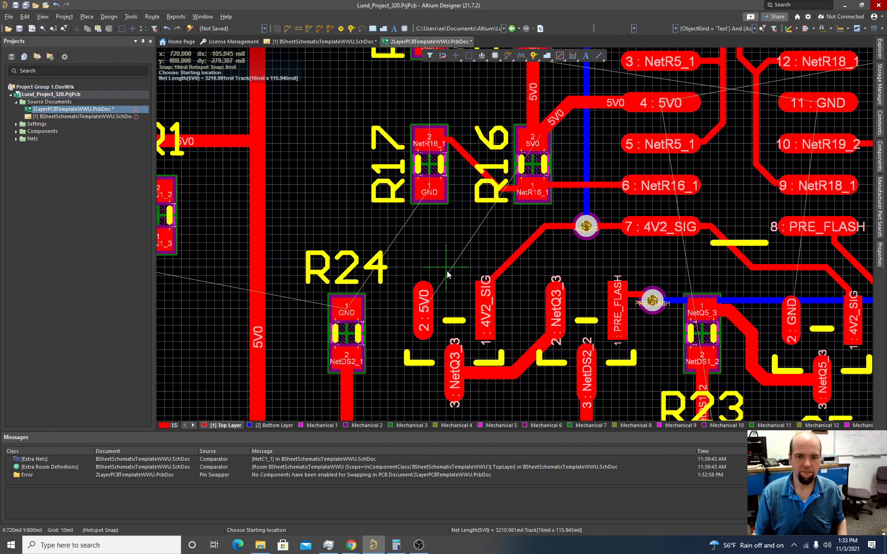
click(421, 291)
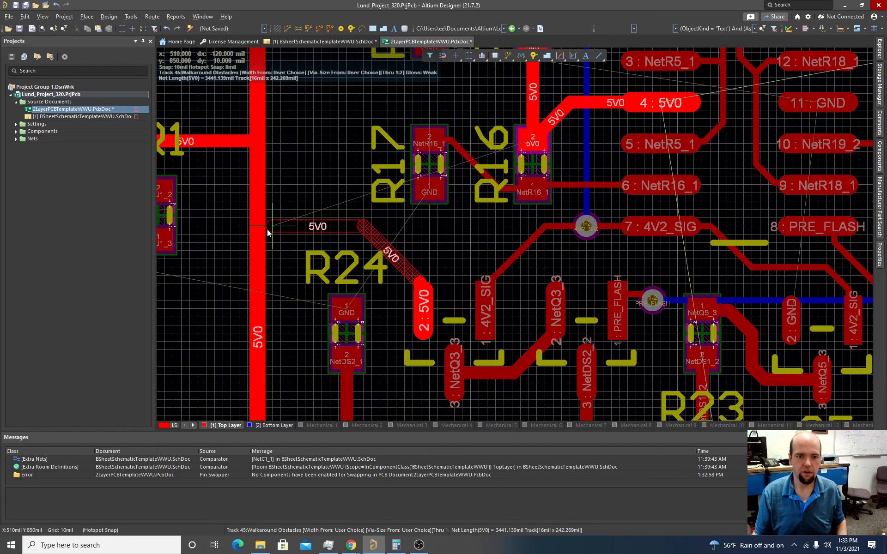
click(265, 232)
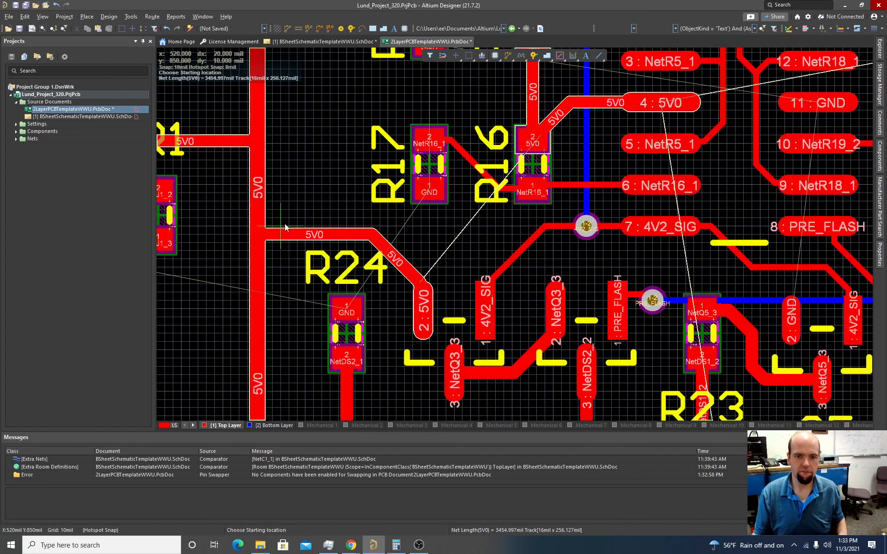
- Inspect the area from R12 down to R17 for a path between the open 5V0 connections and the vertical 5V0 trace
ctrl+scroll(347, 239, up, 4)
ctrl+scroll(433, 242, down, 3)
scroll(433, 245, up, 4)
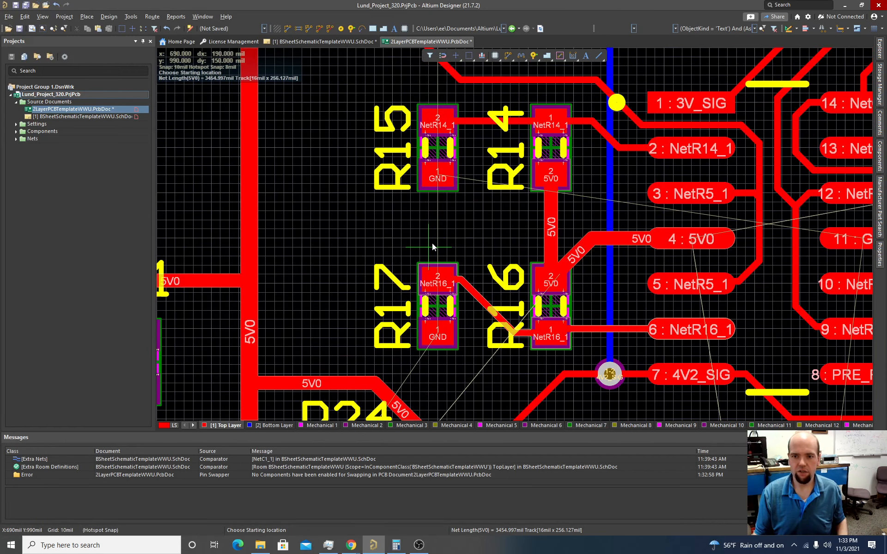
scroll(436, 254, down, 2)
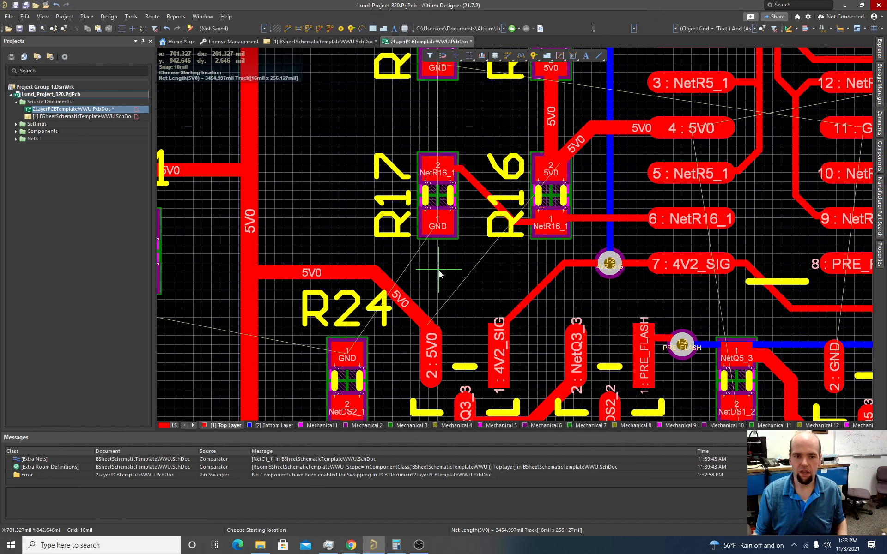
ctrl+scroll(438, 270, down, 3)
ctrl+scroll(396, 232, up, 3)
ctrl+scroll(383, 223, up, 2)
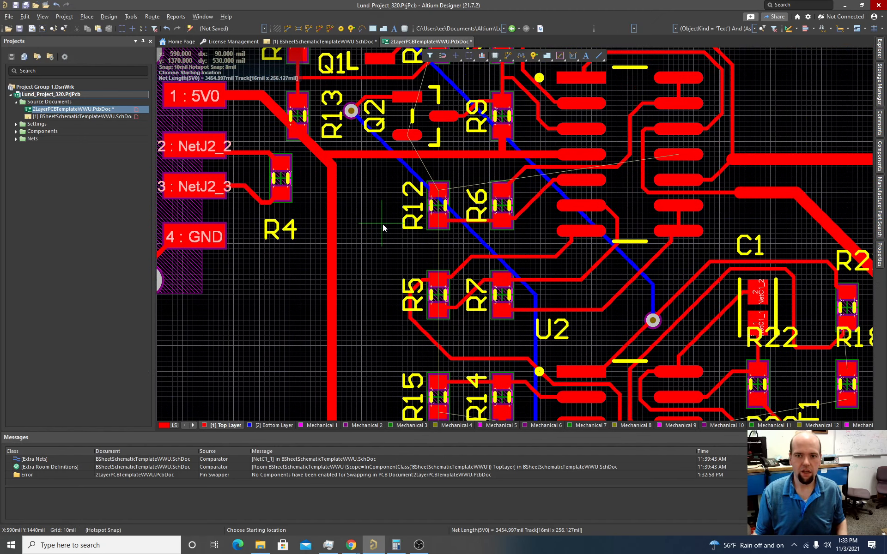
ctrl+scroll(383, 224, down, 2)
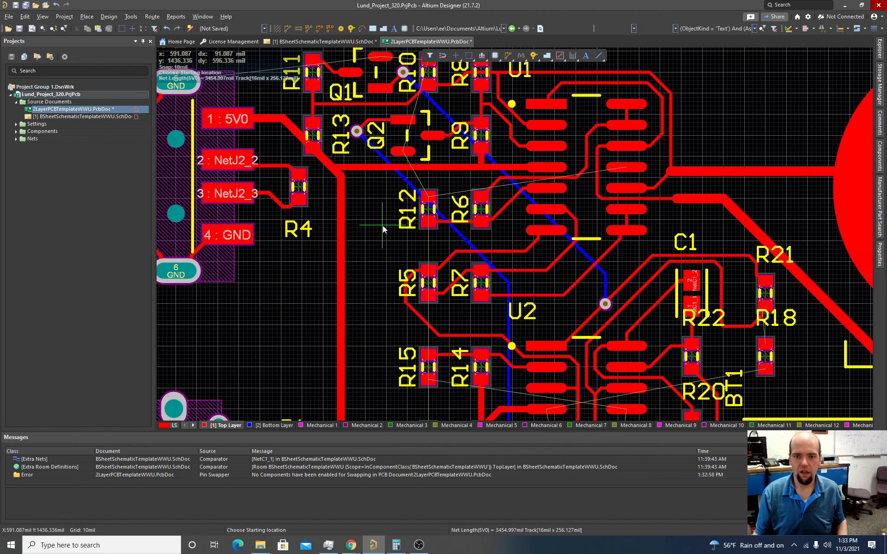
ctrl+scroll(383, 227, up, 2)
scroll(385, 238, down, 4)
ctrl+scroll(449, 282, up, 2)
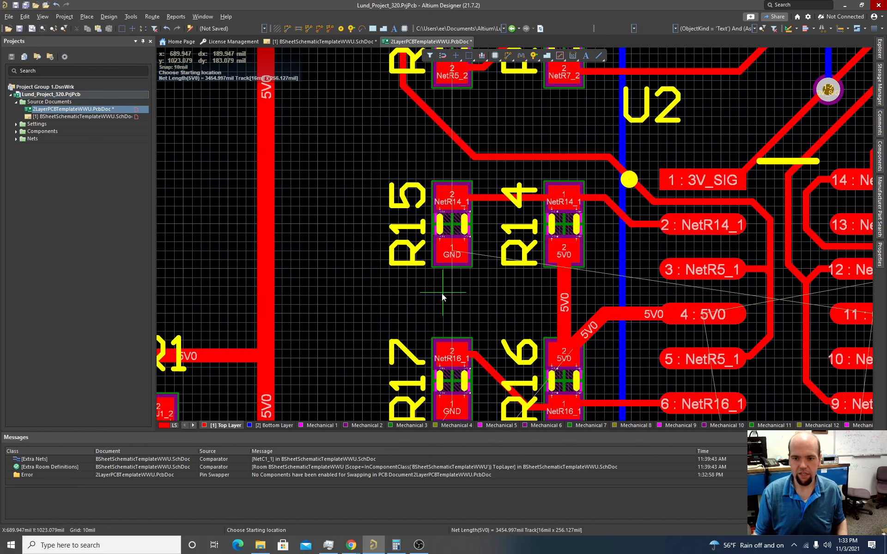
- Route a 20 mil 5V0 track from the vertical 5V0 trace between R15 and R17 to the track leading to U2 pin 4
click(266, 315)
click(564, 315)
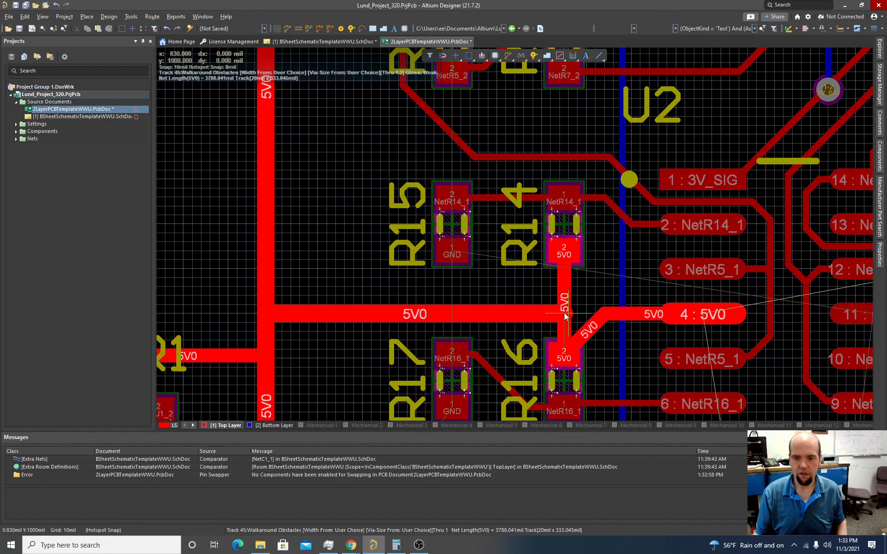
click(604, 315)
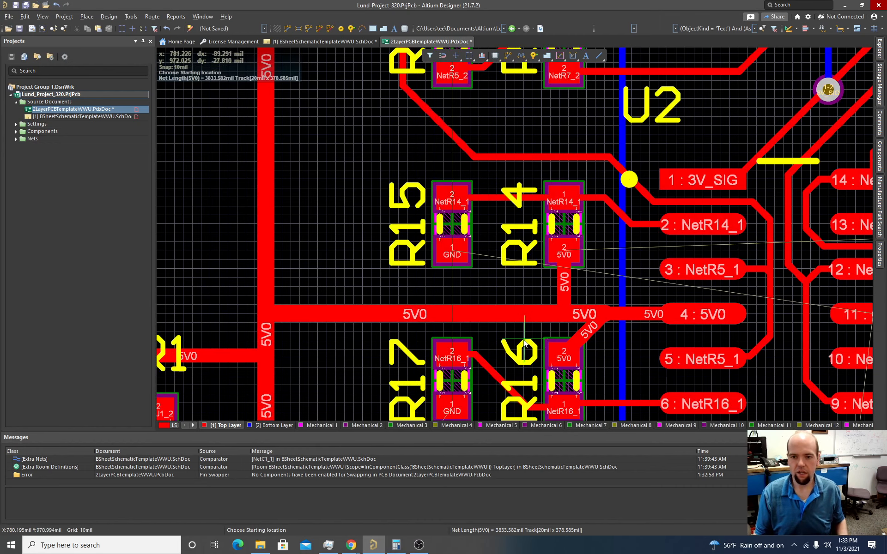
ctrl+scroll(529, 341, down, 1)
ctrl+scroll(529, 341, up, 1)
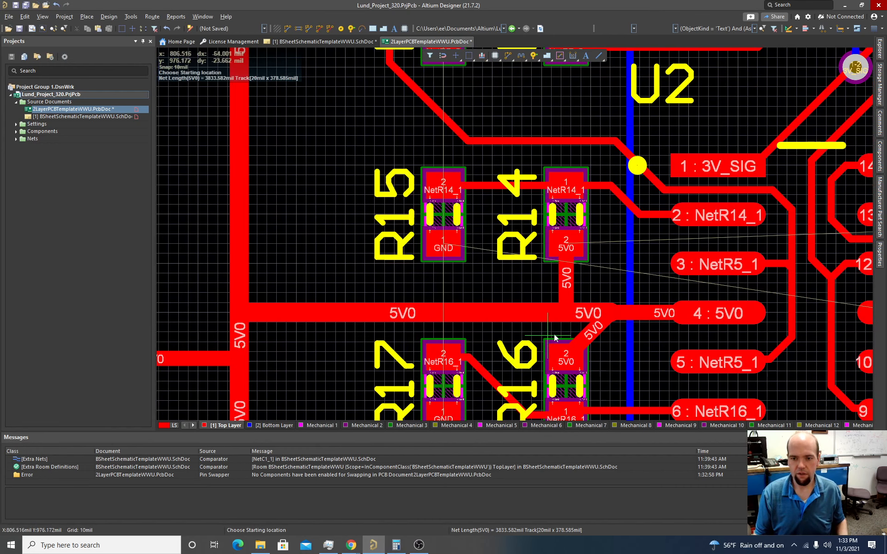
right_click(576, 325)
- Shift the diagonal 5V0 track at R16 so it runs directly from the pad up to the horizontal 5V0 track
double_click(576, 325)
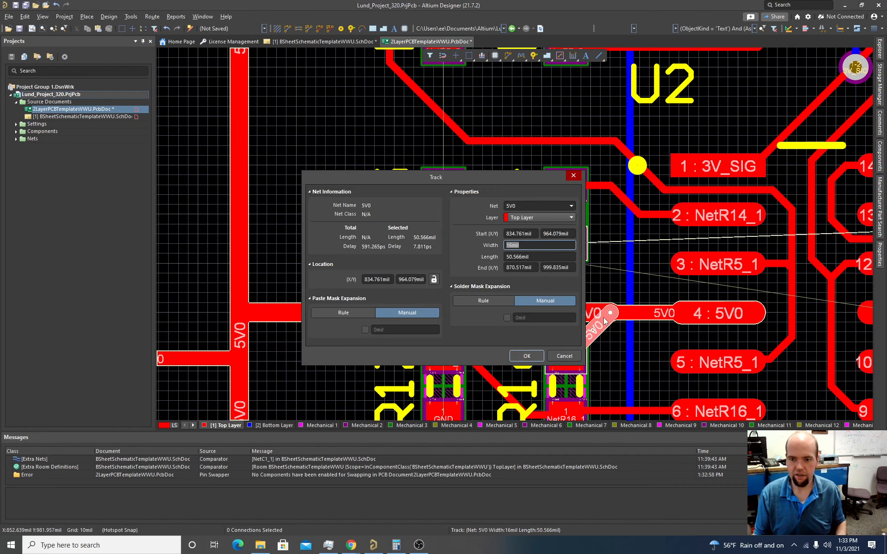
click(569, 354)
drag(610, 313, 575, 315)
ctrl+scroll(554, 333, down, 2)
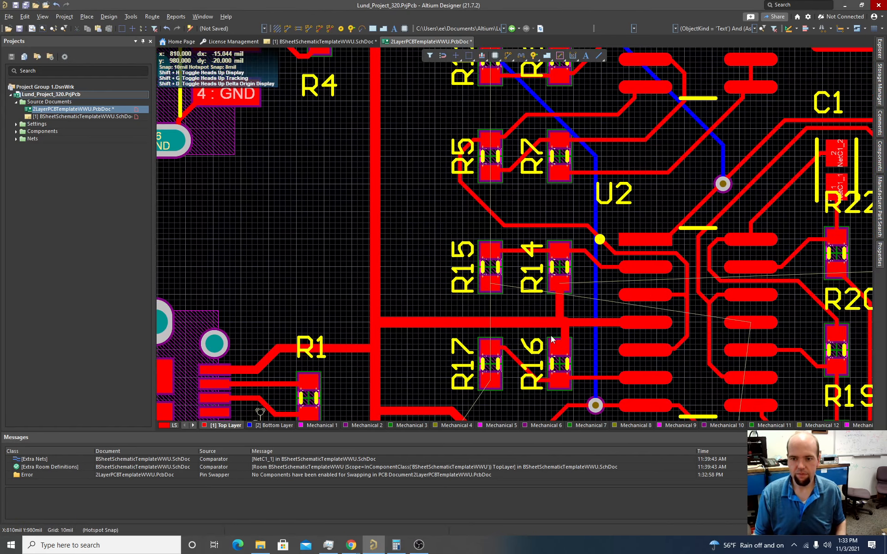
scroll(551, 335, down, 1)
ctrl+scroll(551, 336, down, 1)
ctrl+scroll(639, 342, up, 5)
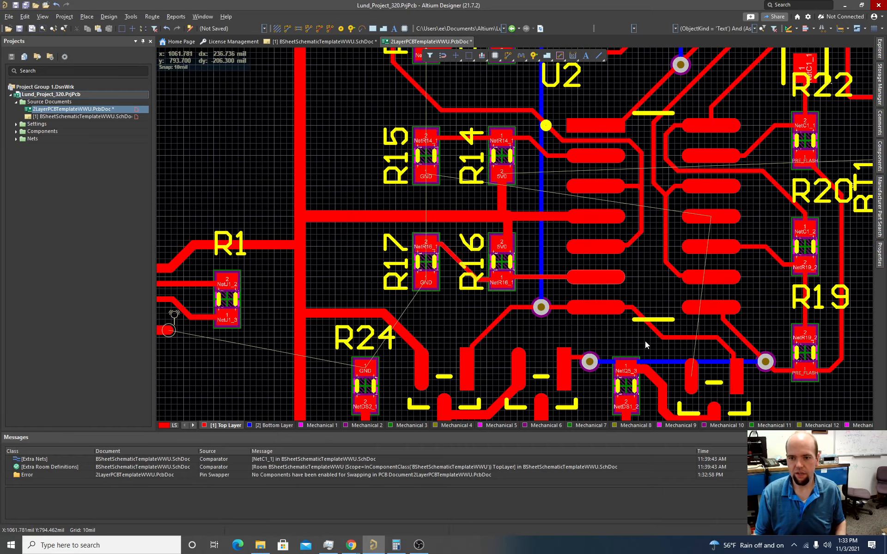
ctrl+scroll(639, 347, down, 5)
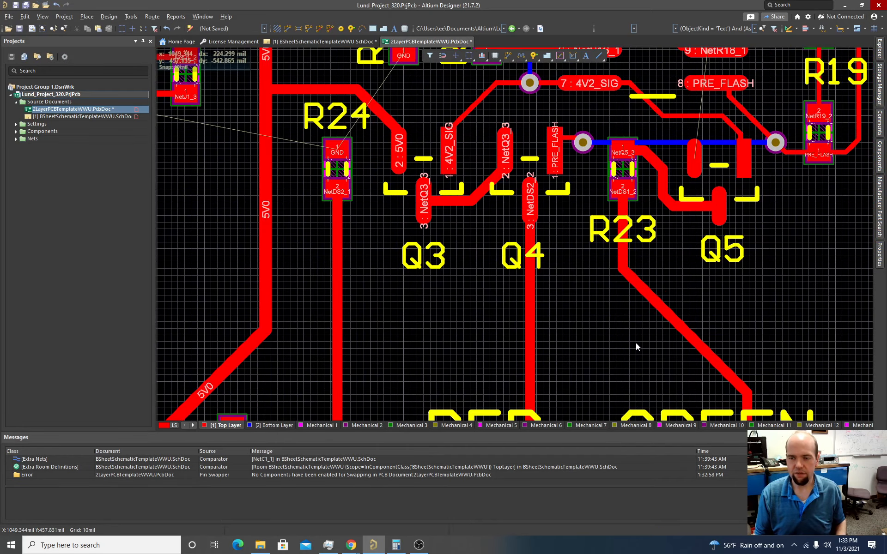
- Route an 8 mil NetR18_1 track on the Top Layer between R21 pad 2 and R18 pad 1
scroll(670, 332, up, 3)
scroll(707, 354, down, 2)
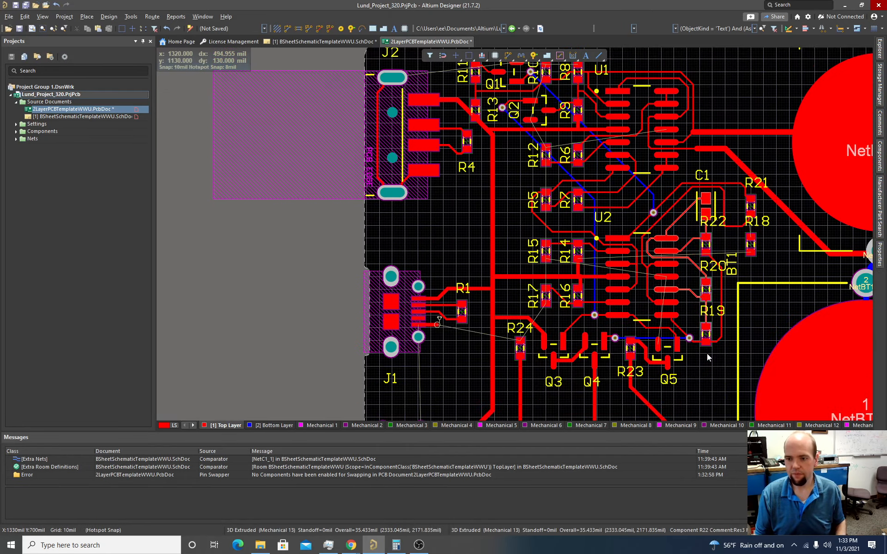
ctrl+scroll(707, 354, up, 5)
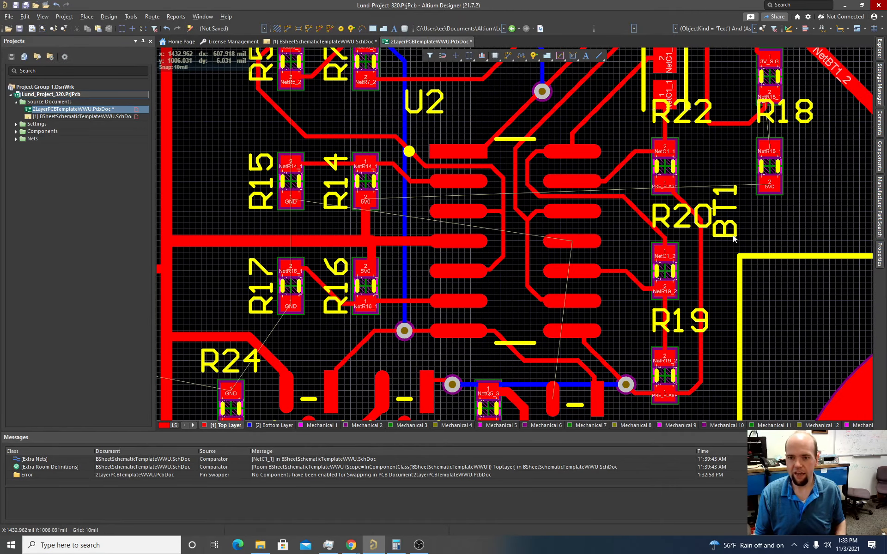
ctrl+scroll(733, 234, up, 3)
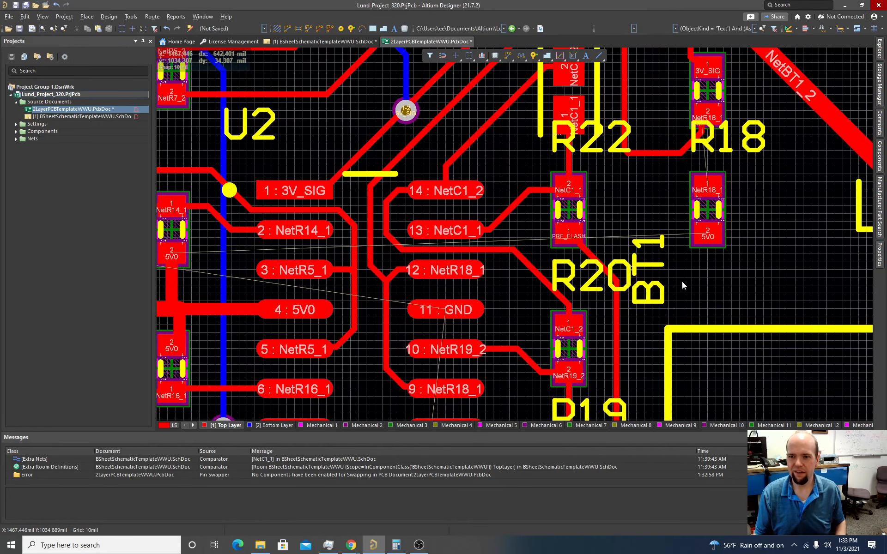
right_click(682, 281)
key(Escape)
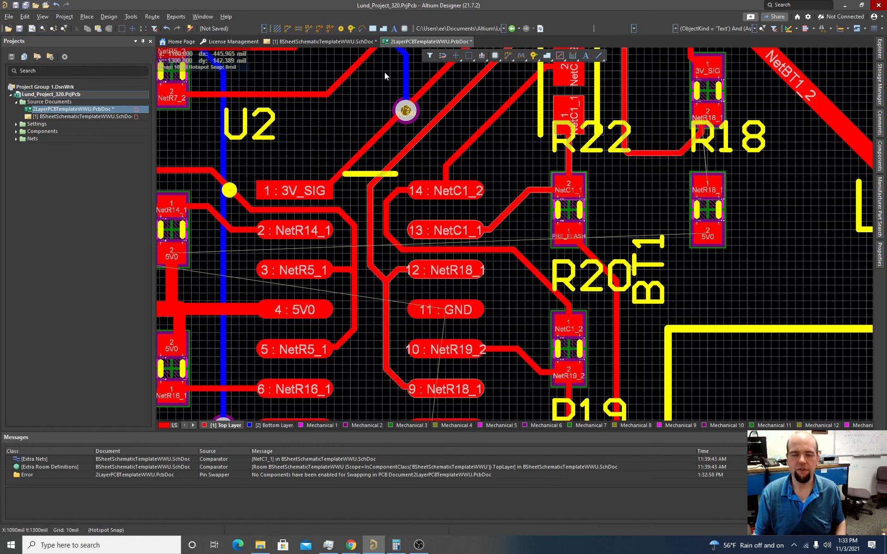
click(289, 29)
click(711, 120)
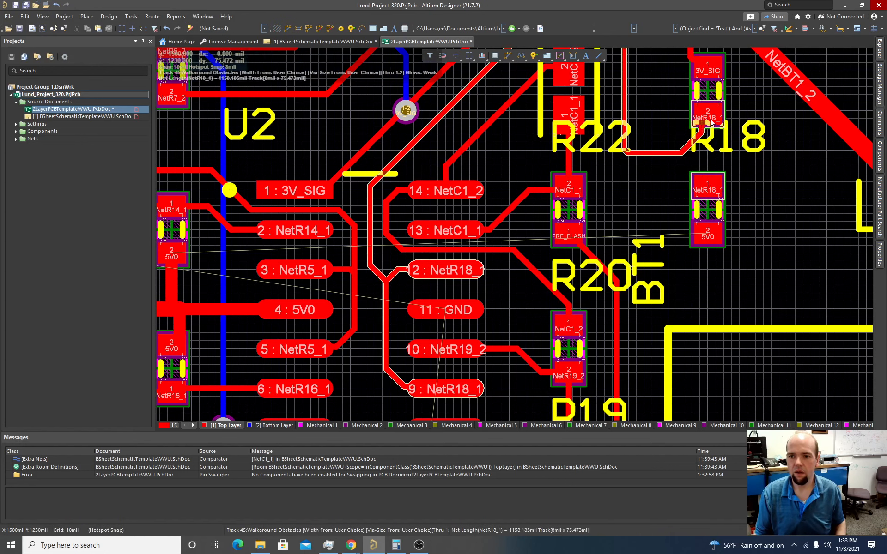
key(Escape)
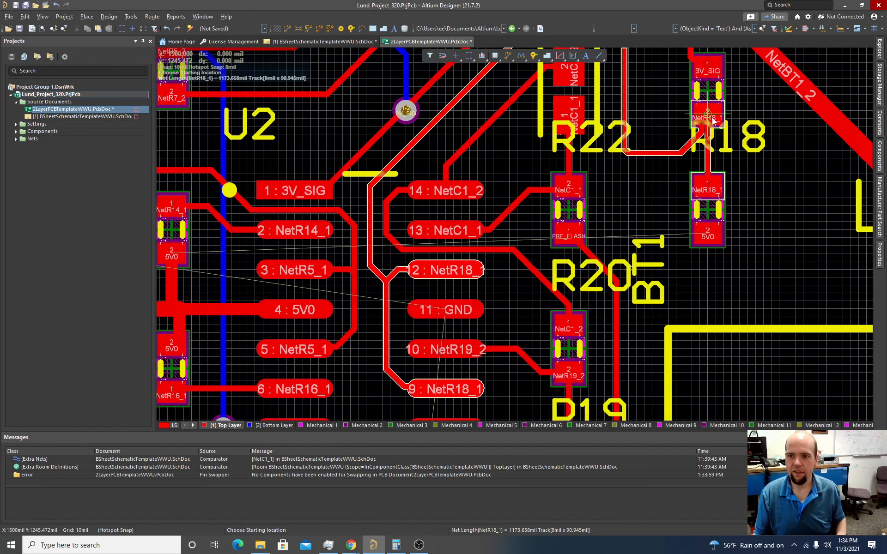
ctrl+scroll(709, 127, up, 2)
key(Escape)
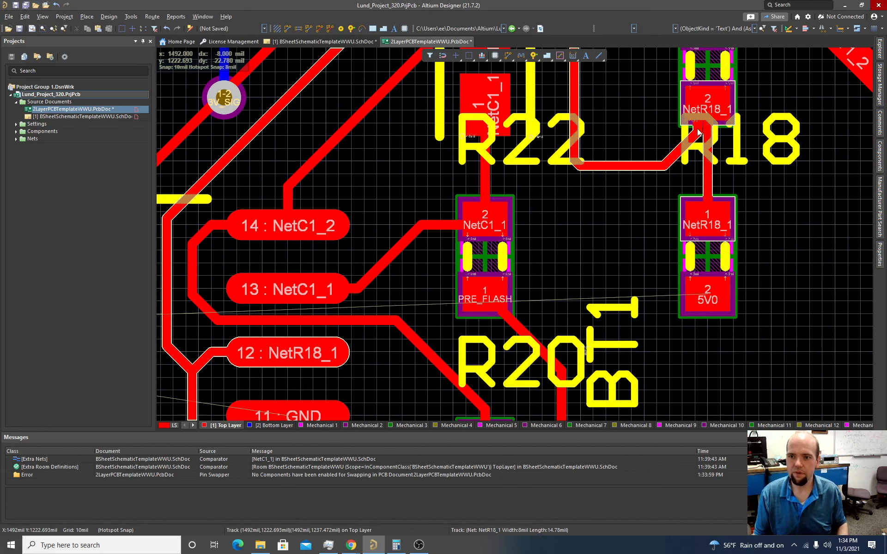
- Reshape the NetR18_1 track near C1 so it runs diagonally straight into R21 pad 2
click(697, 132)
drag(697, 129, 706, 128)
ctrl+scroll(674, 179, down, 2)
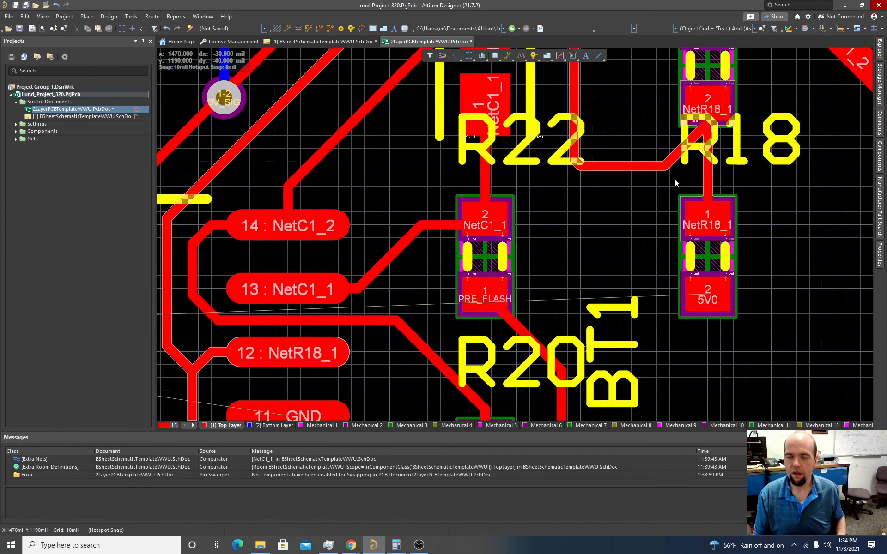
ctrl+scroll(637, 196, down, 2)
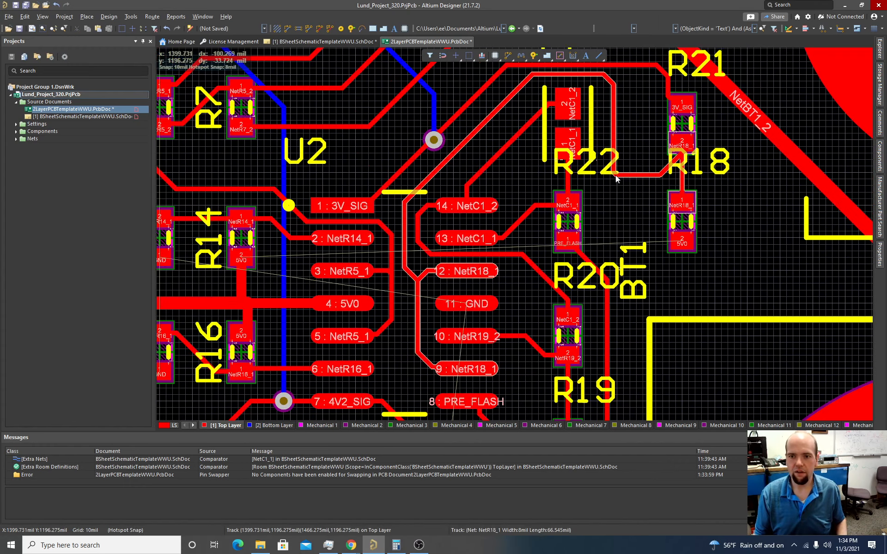
mouse_move(617, 174)
mouse_down()
mouse_move(640, 149)
mouse_move(613, 174)
mouse_move(652, 171)
mouse_move(679, 148)
mouse_up()
ctrl+scroll(679, 153, up, 3)
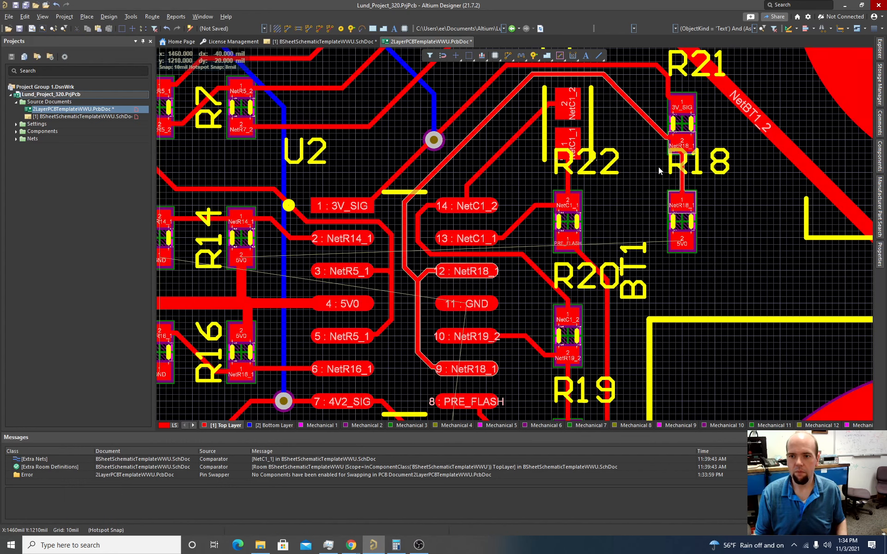
ctrl+scroll(677, 166, up, 2)
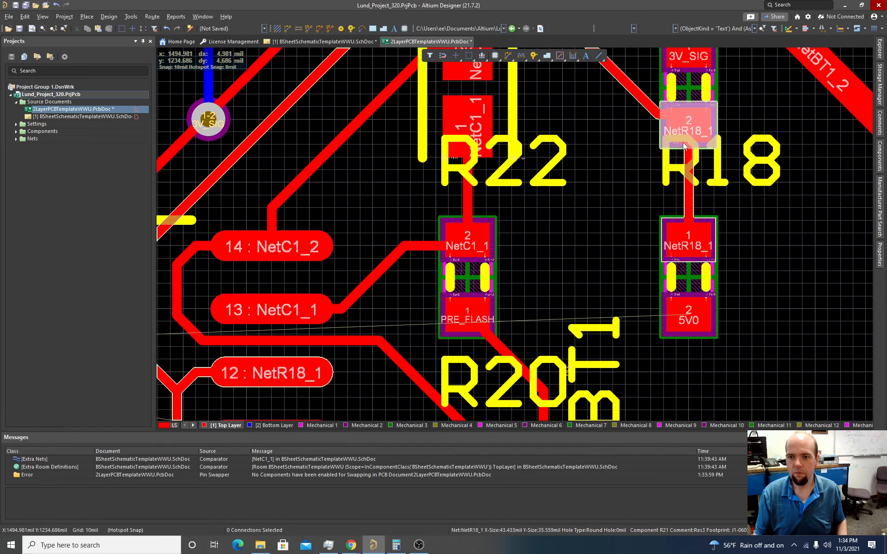
- Tidy the short NetR18_1 track segments inside R21 pad 2 so the diagonal track ends at the pad's centre
double_click(684, 147)
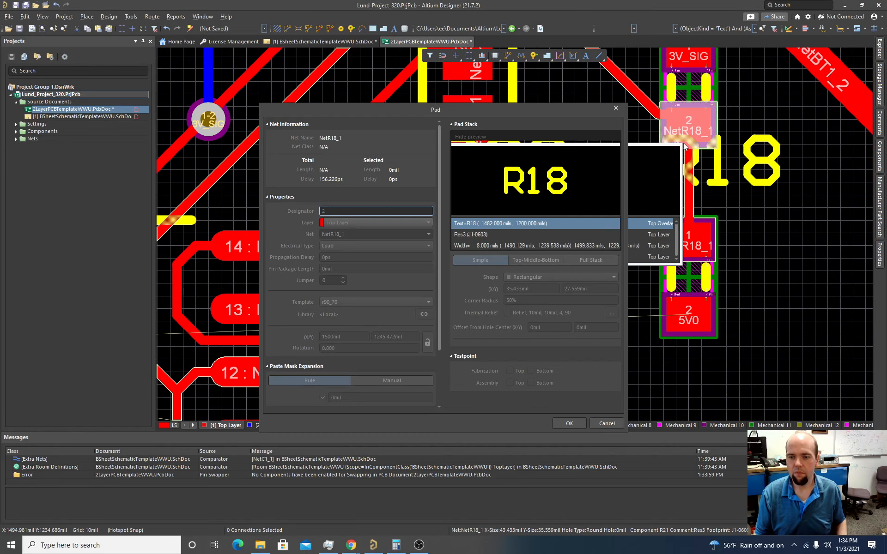
click(614, 420)
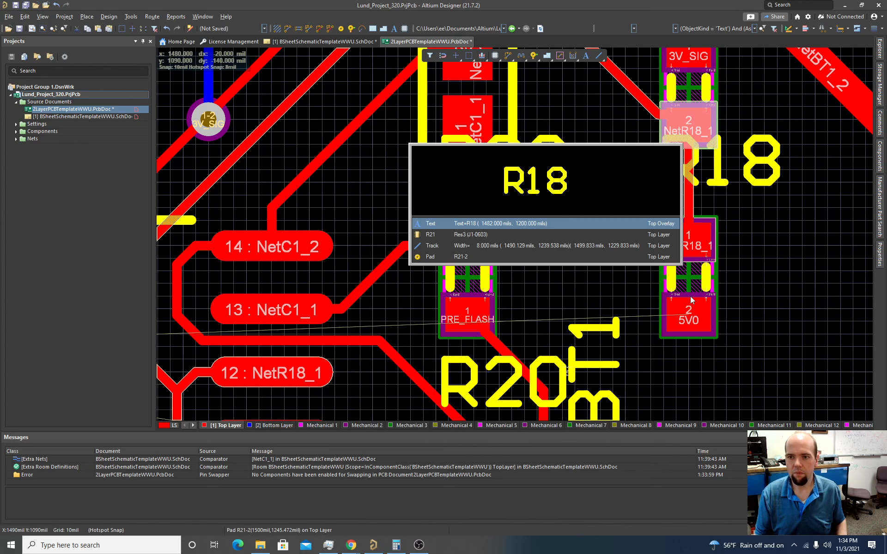
click(601, 245)
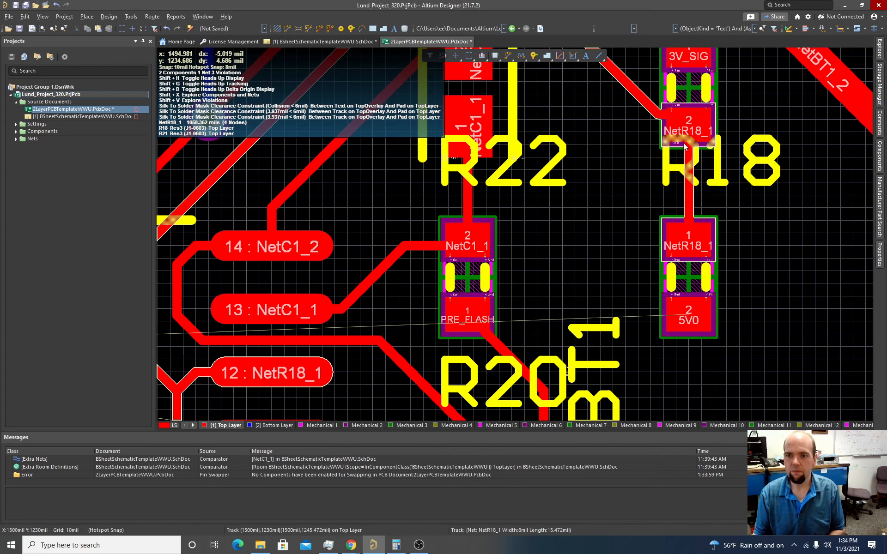
click(660, 116)
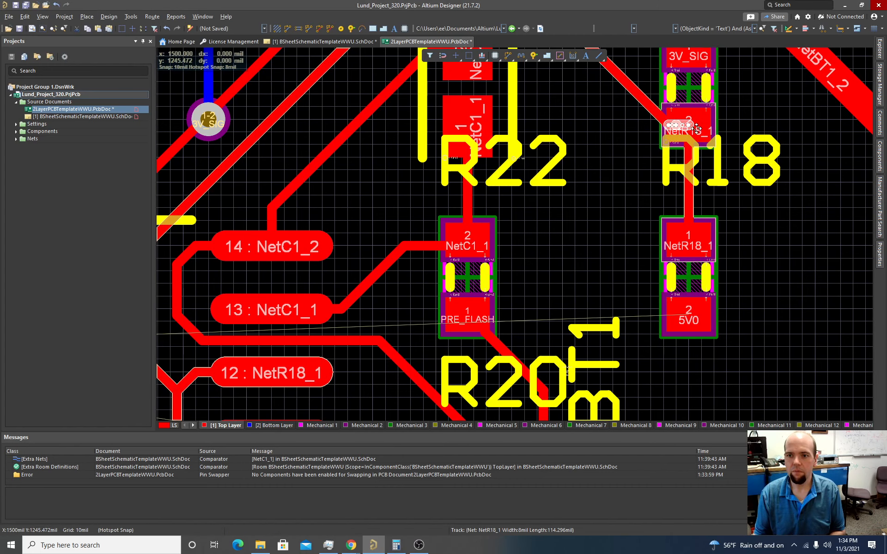
- Move the R18 designator below its resistor and the BT1 and BT2 designators inside the corners of their battery outlines
ctrl+scroll(631, 173, down, 1)
ctrl+scroll(626, 173, down, 4)
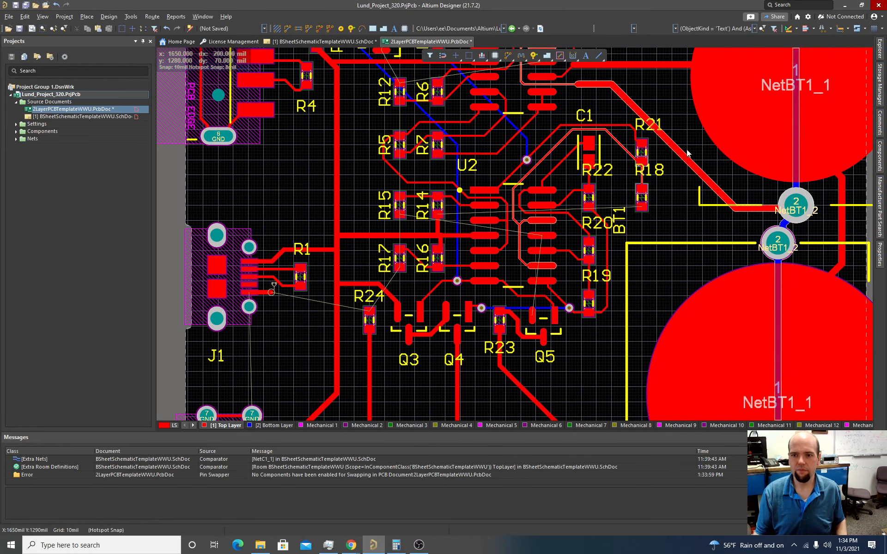
drag(649, 173, 650, 242)
scroll(653, 231, up, 3)
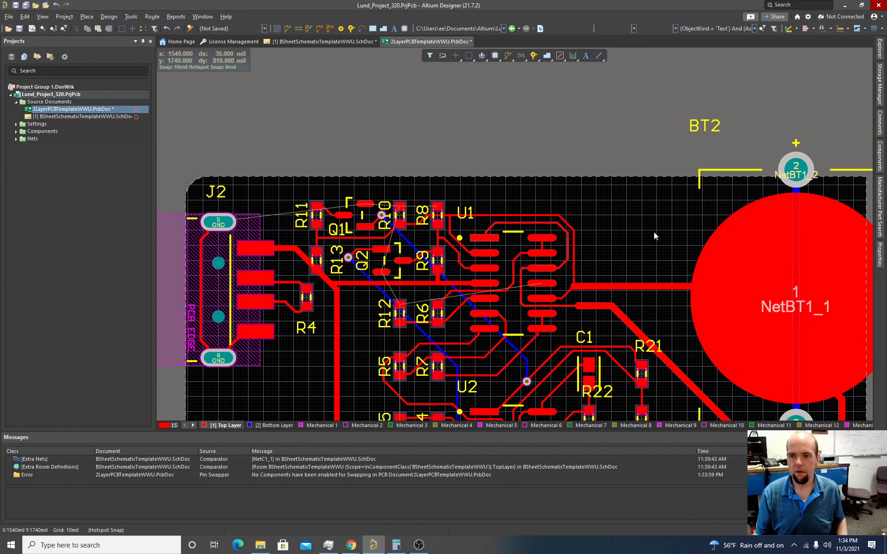
drag(711, 174, 712, 174)
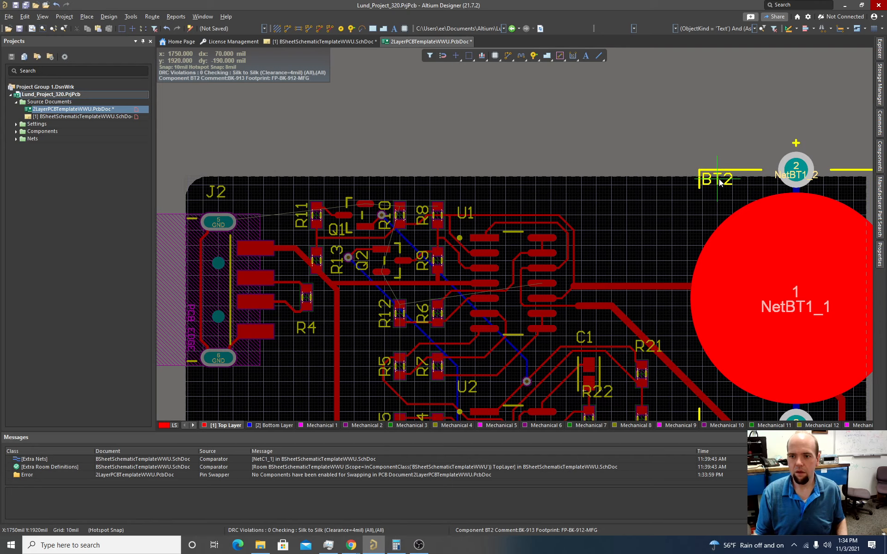
click(716, 182)
- Examine the open 5V0 and GND connections around U2, R14 to R17 and R18 for possible routing paths
scroll(619, 231, down, 5)
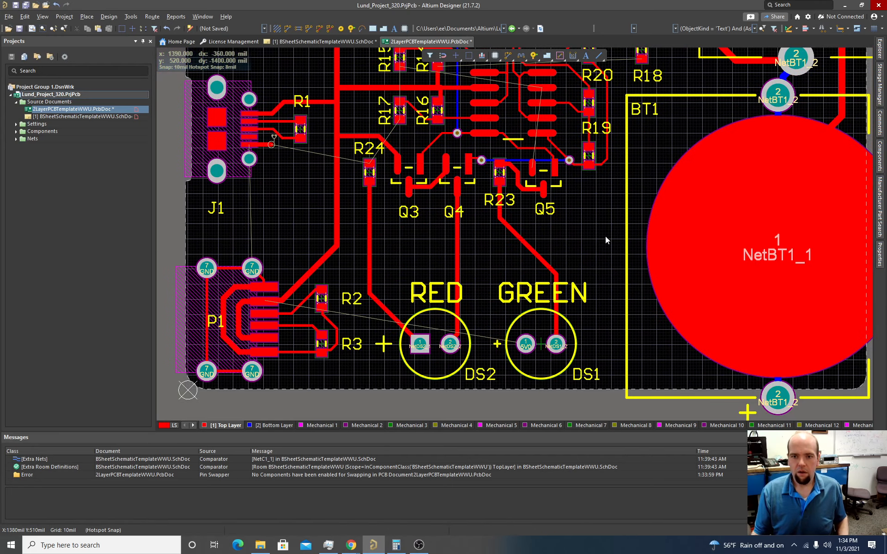
scroll(606, 240, up, 3)
ctrl+scroll(527, 267, up, 4)
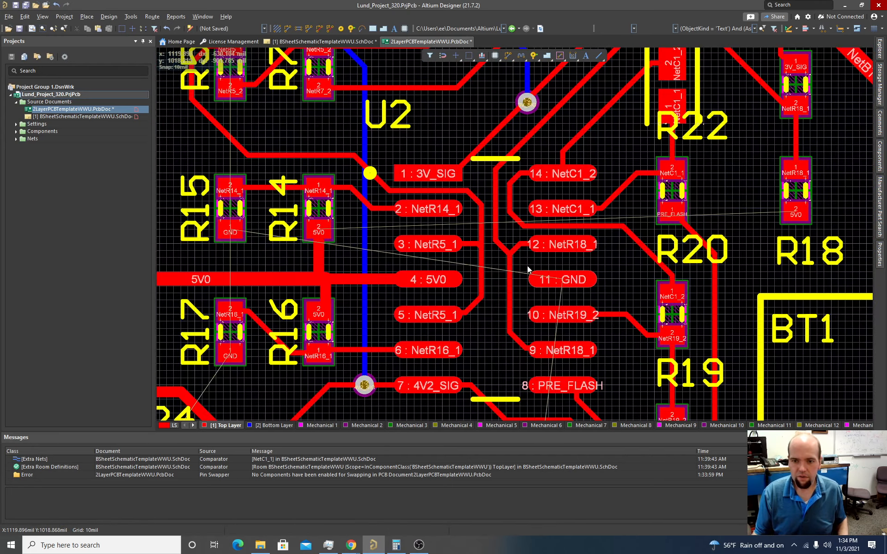
scroll(697, 256, up, 1)
scroll(645, 257, down, 1)
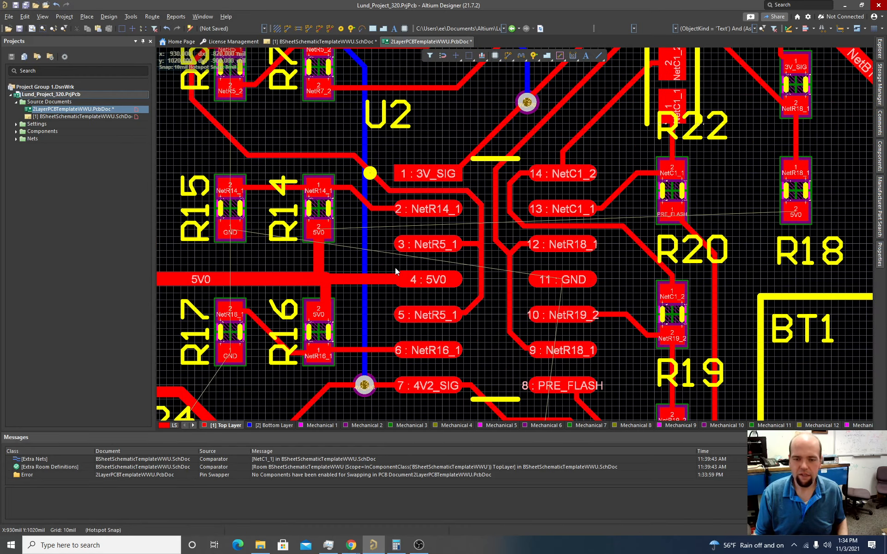
ctrl+scroll(586, 241, down, 2)
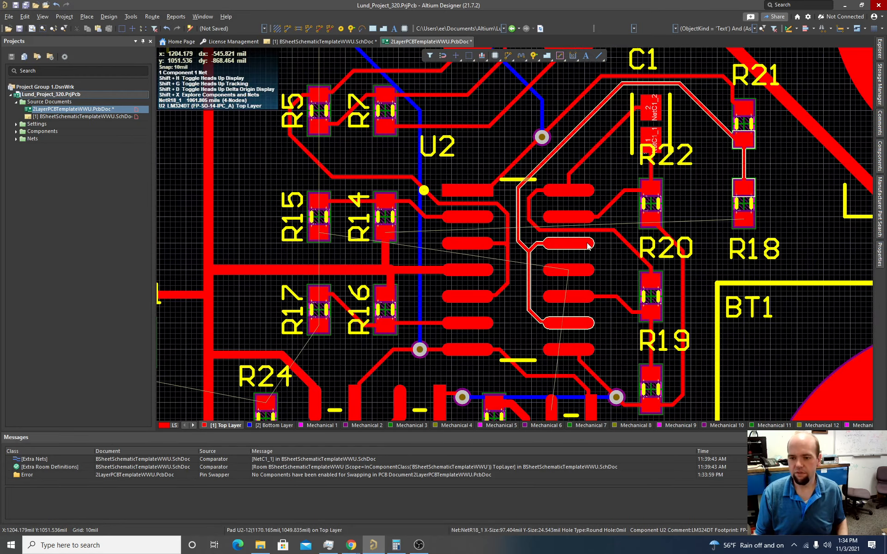
ctrl+scroll(587, 245, down, 1)
- Route a 20 mil 5V0 track from the bend in the 5V0 trace near R2, around R3 and beneath DS2, to DS1 pad 1
scroll(585, 250, down, 5)
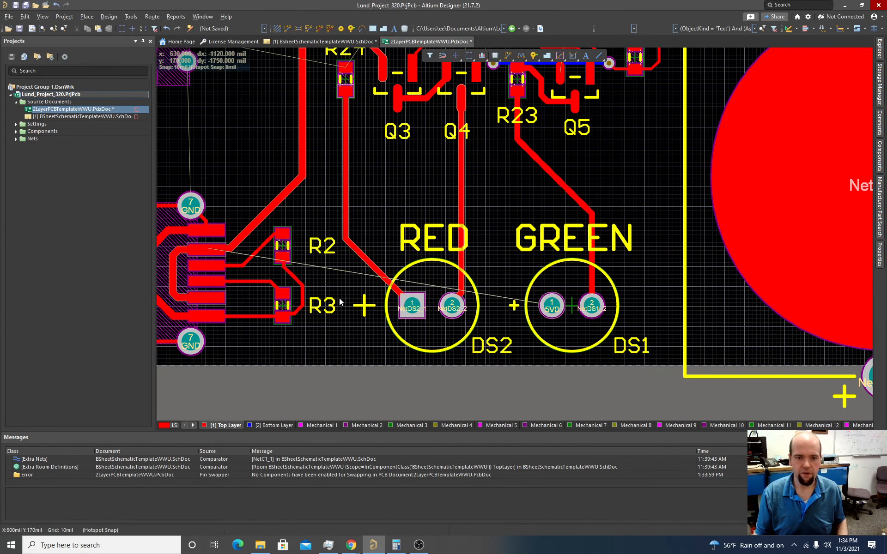
ctrl+scroll(247, 268, up, 2)
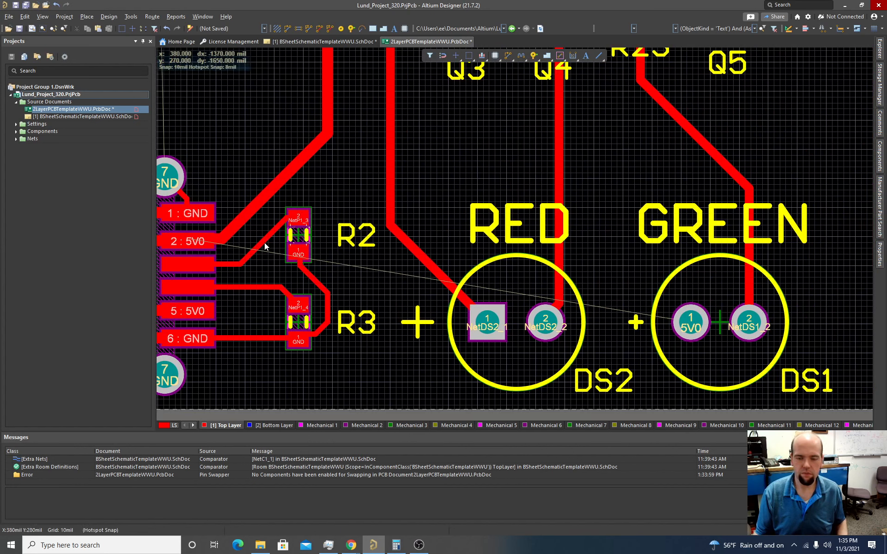
click(284, 30)
click(326, 135)
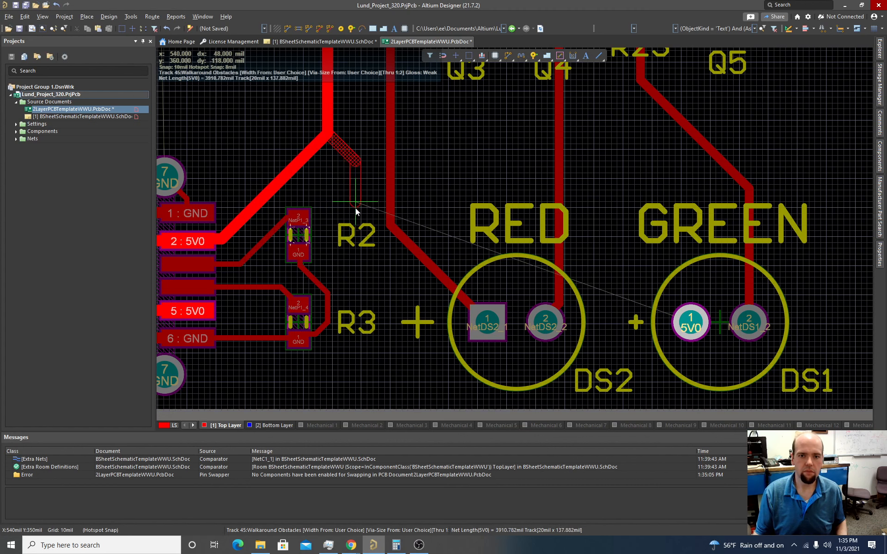
click(356, 209)
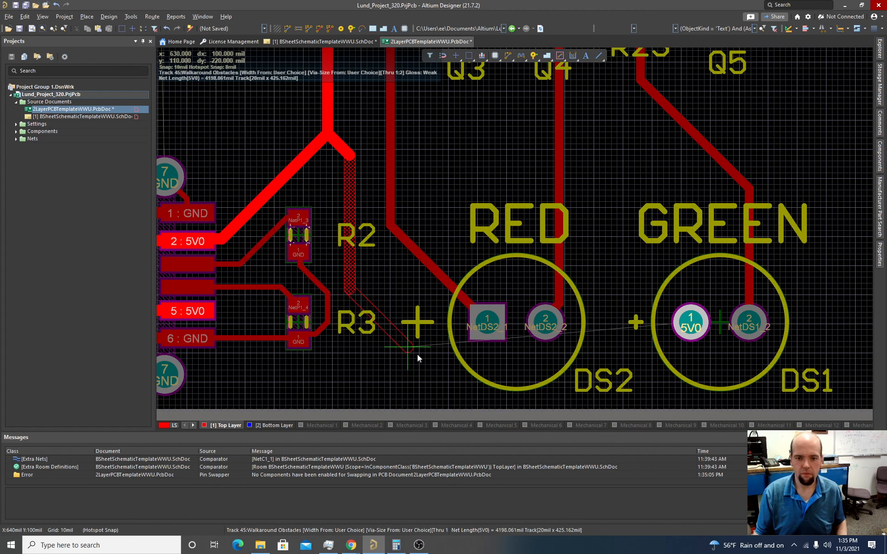
click(433, 364)
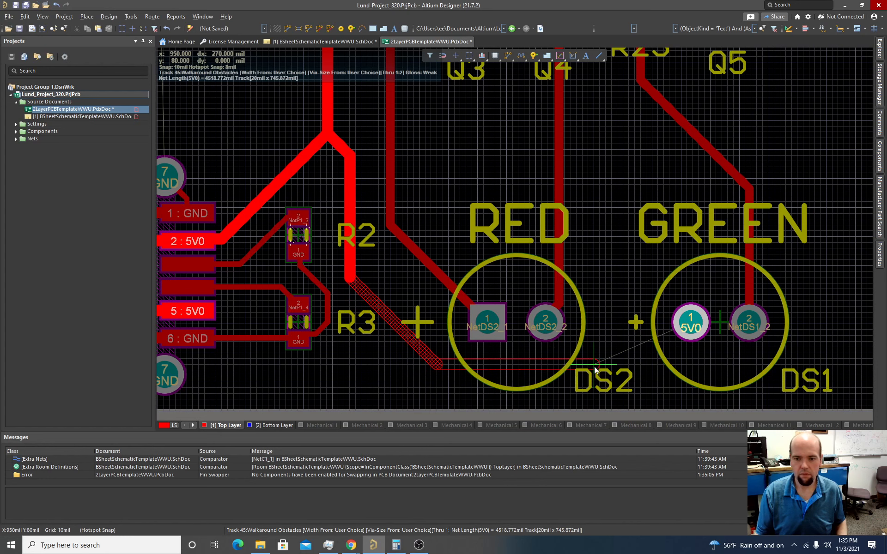
click(630, 369)
click(689, 320)
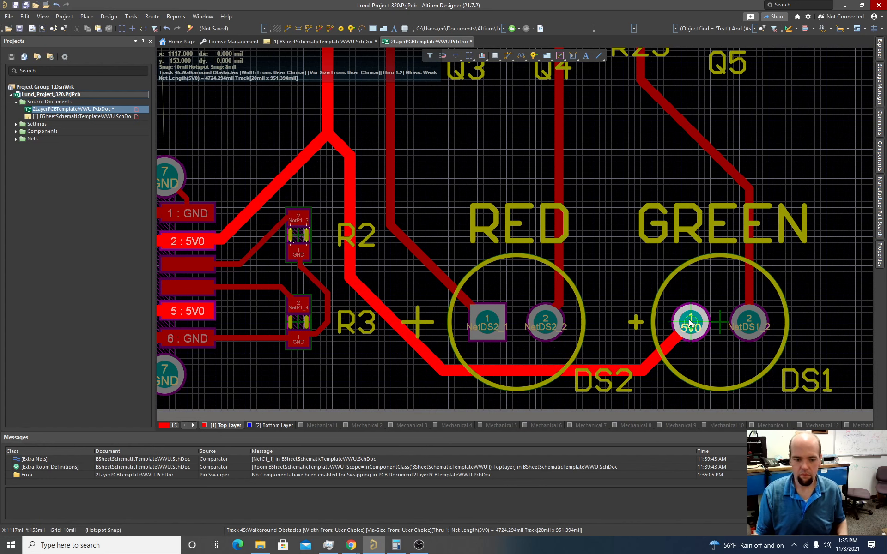
- Examine the unrouted connections around J1, R24, R17, U2 and Q5
ctrl+scroll(668, 315, down, 2)
scroll(671, 314, up, 2)
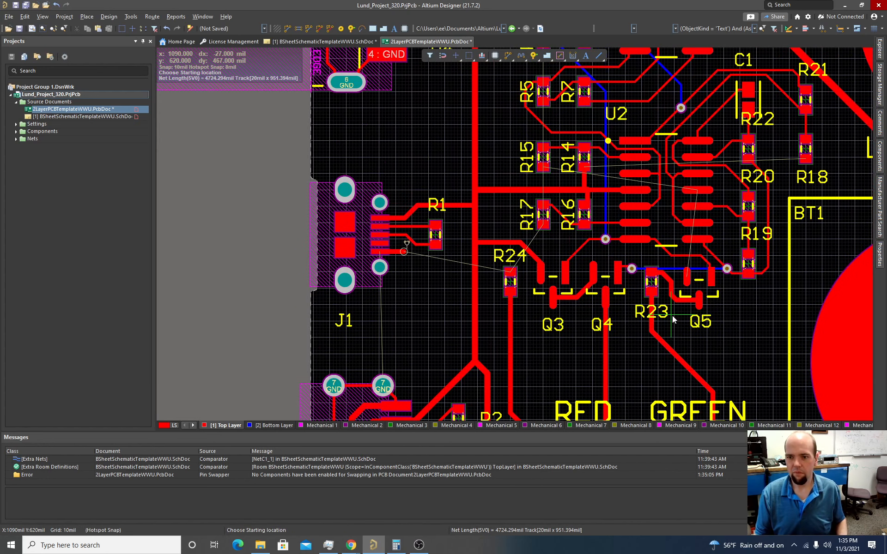
ctrl+scroll(665, 315, up, 2)
ctrl+scroll(406, 253, up, 4)
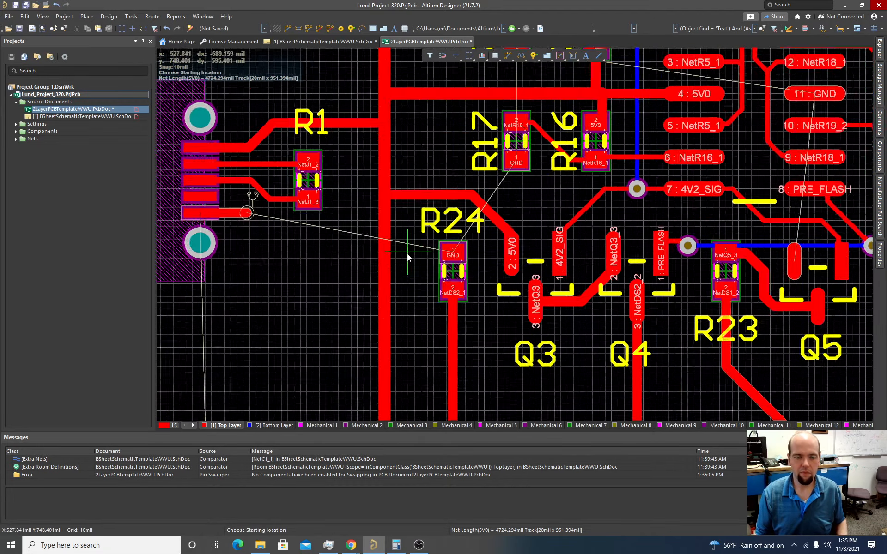
ctrl+scroll(453, 250, down, 2)
ctrl+scroll(473, 243, down, 2)
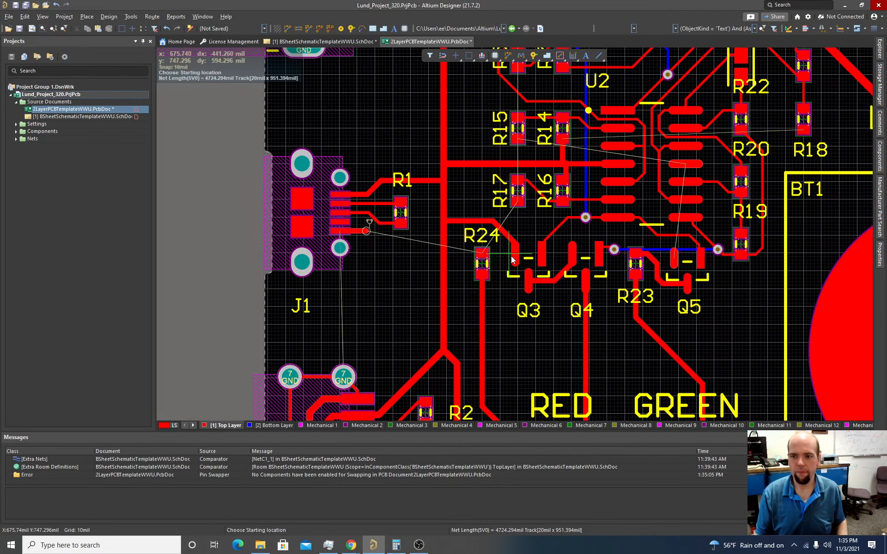
ctrl+scroll(671, 308, up, 3)
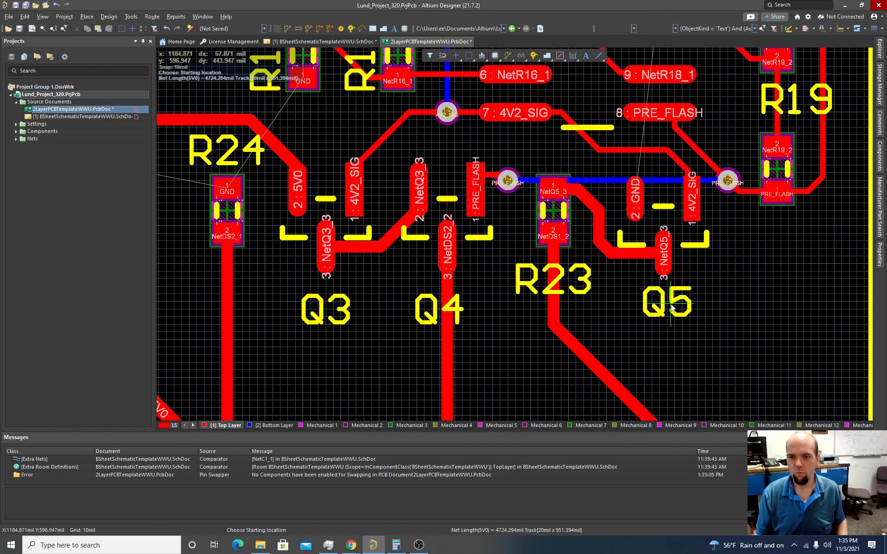
ctrl+scroll(675, 309, down, 3)
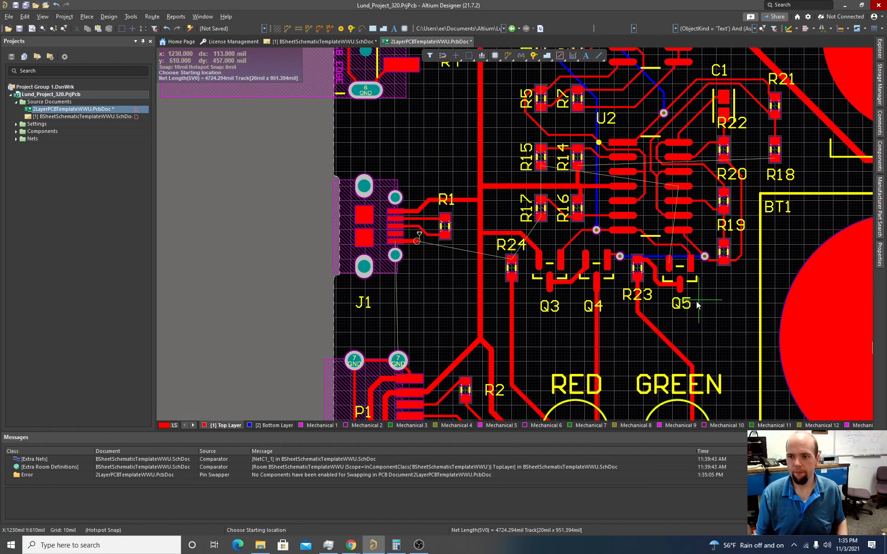
- Route a 20 mil 5V0 top-layer track from the existing trace's bend near DS1, beneath and around DS1, up beside the BT1 outline toward R18
scroll(694, 301, down, 3)
ctrl+scroll(684, 298, up, 2)
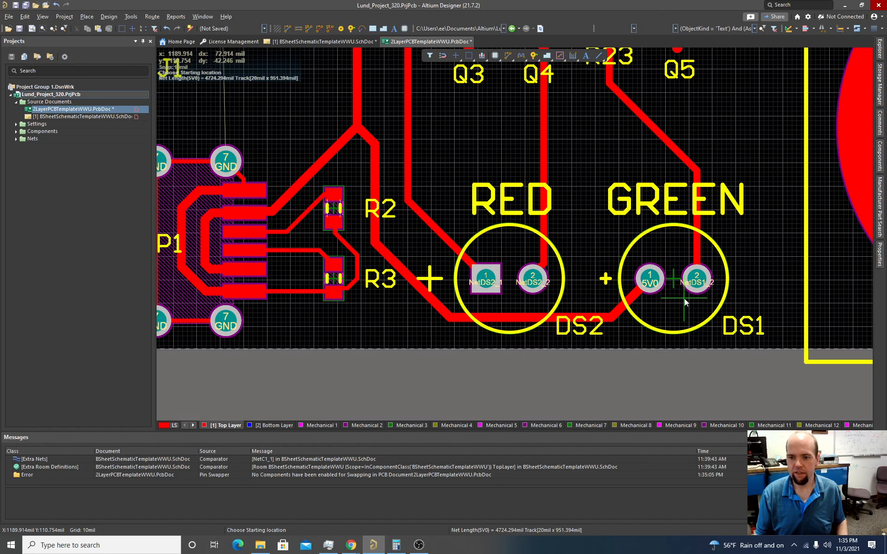
click(610, 319)
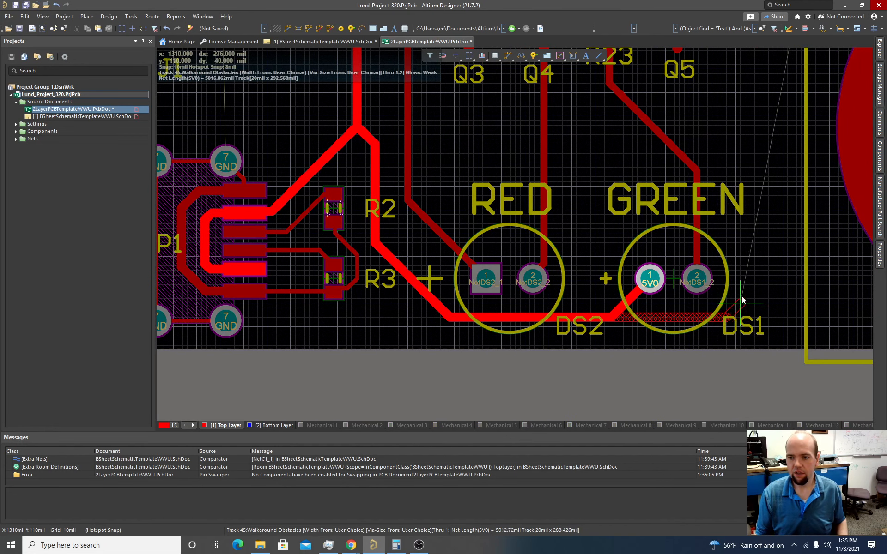
scroll(746, 282, up, 2)
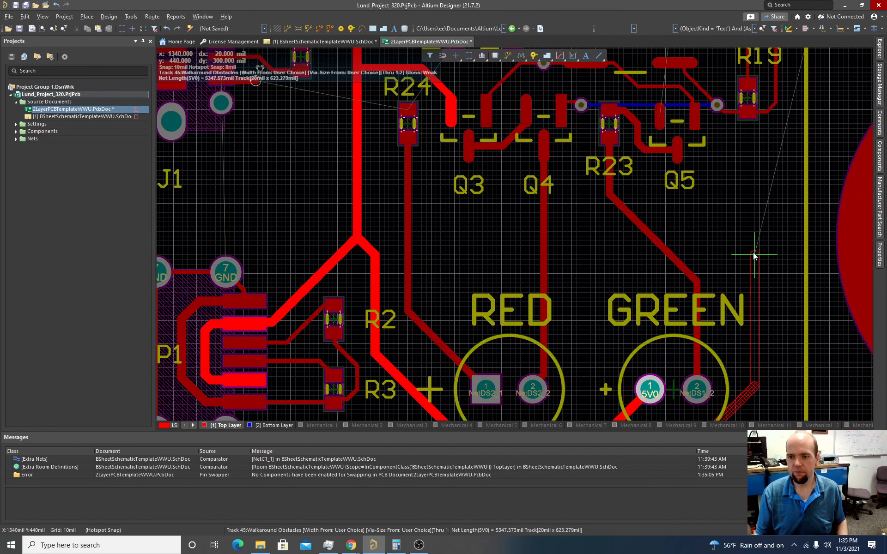
click(749, 257)
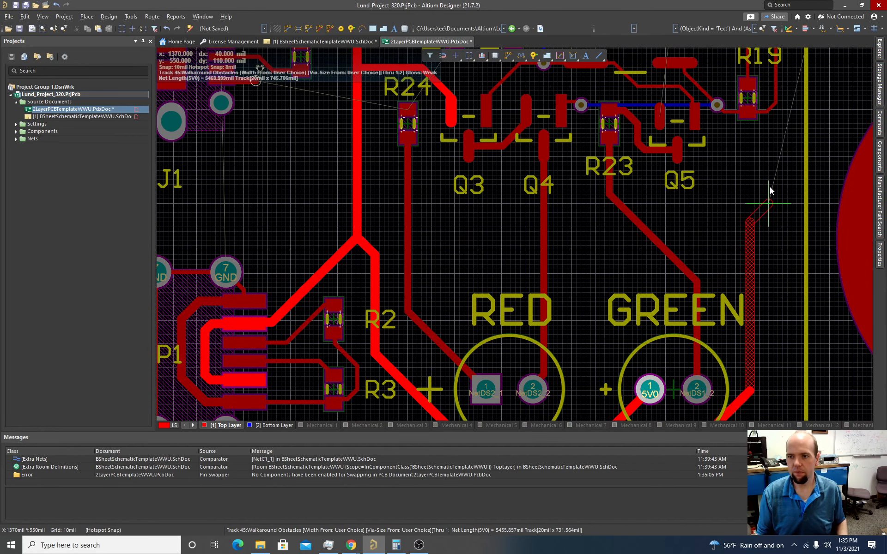
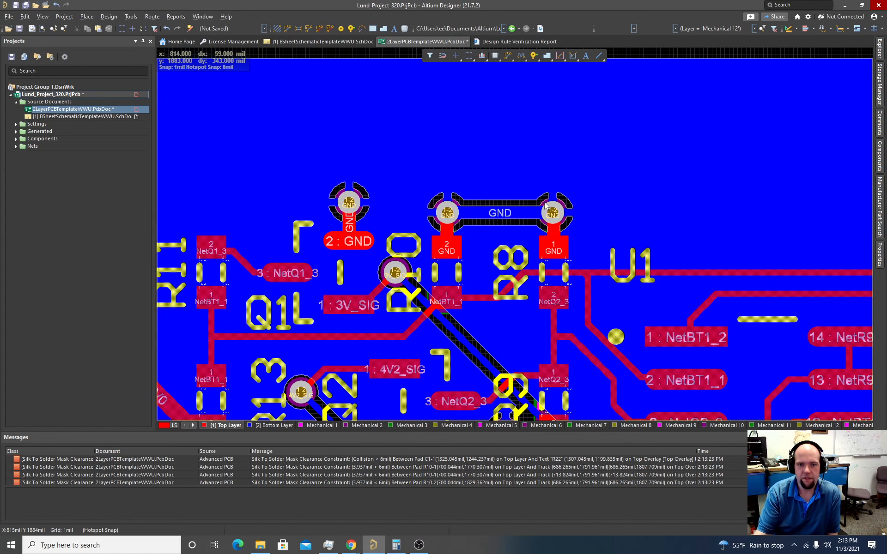
- Examine the GND vias and the tracks on both layers from R8 and R10 down past U1 and U2 to Q5
ctrl+scroll(420, 191, down, 2)
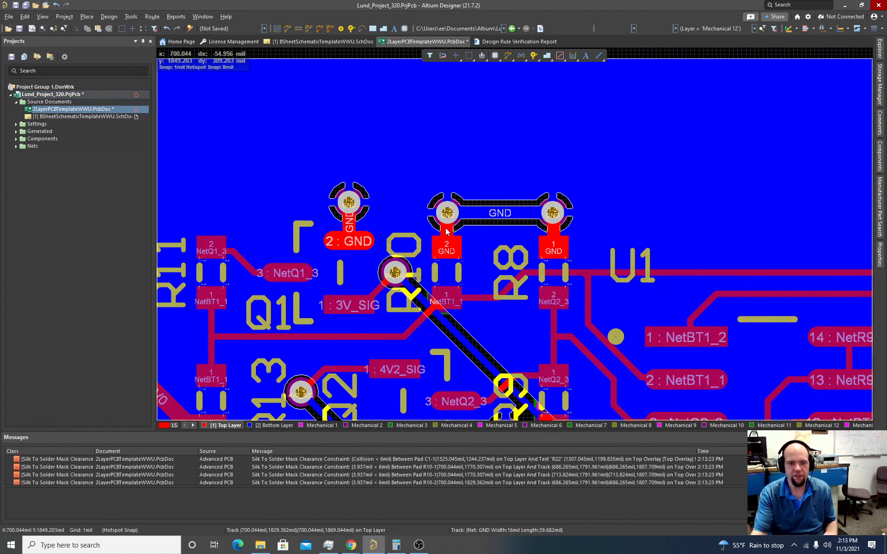
scroll(434, 231, down, 3)
ctrl+scroll(462, 231, down, 2)
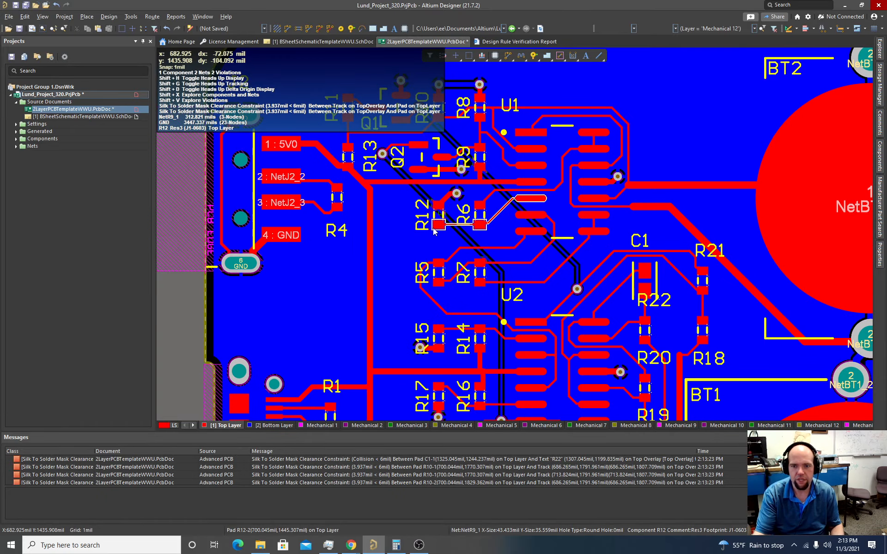
ctrl+scroll(574, 222, up, 2)
ctrl+scroll(462, 231, down, 3)
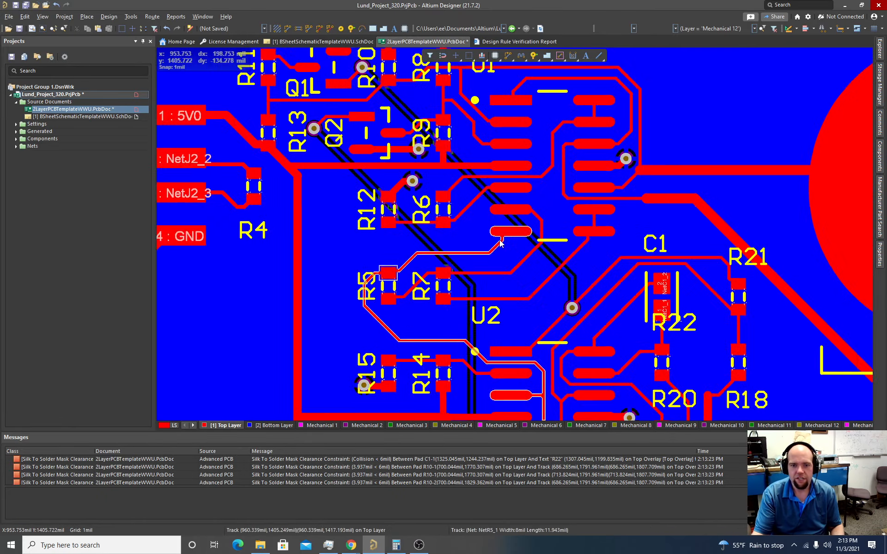
scroll(382, 278, down, 3)
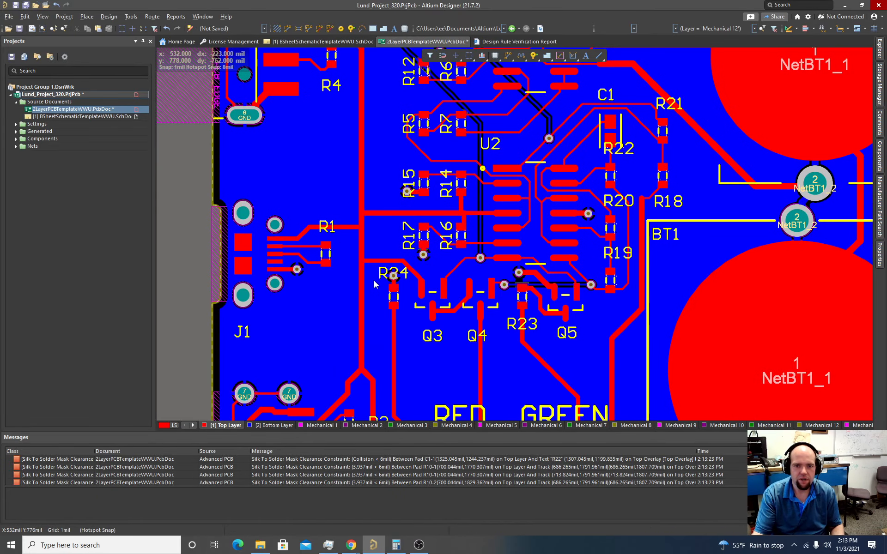
ctrl+scroll(528, 289, up, 1)
ctrl+scroll(554, 291, down, 2)
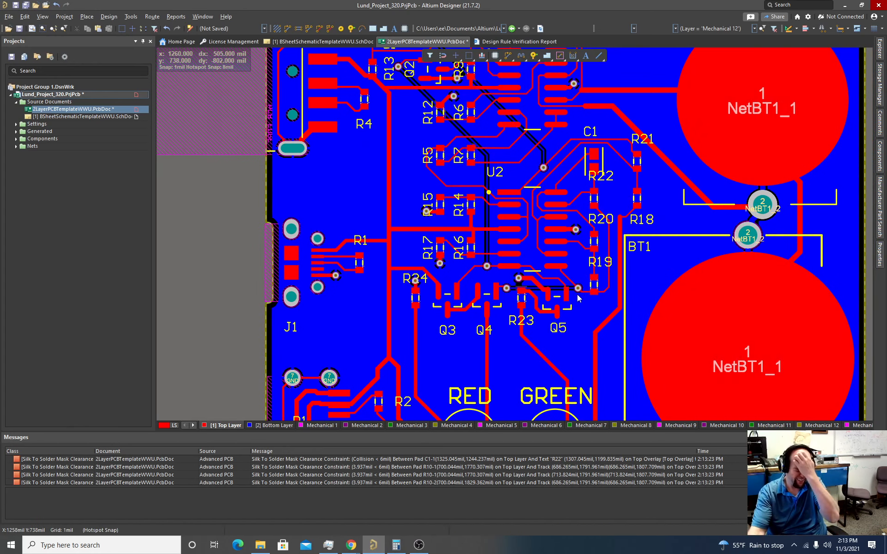
scroll(577, 300, up, 1)
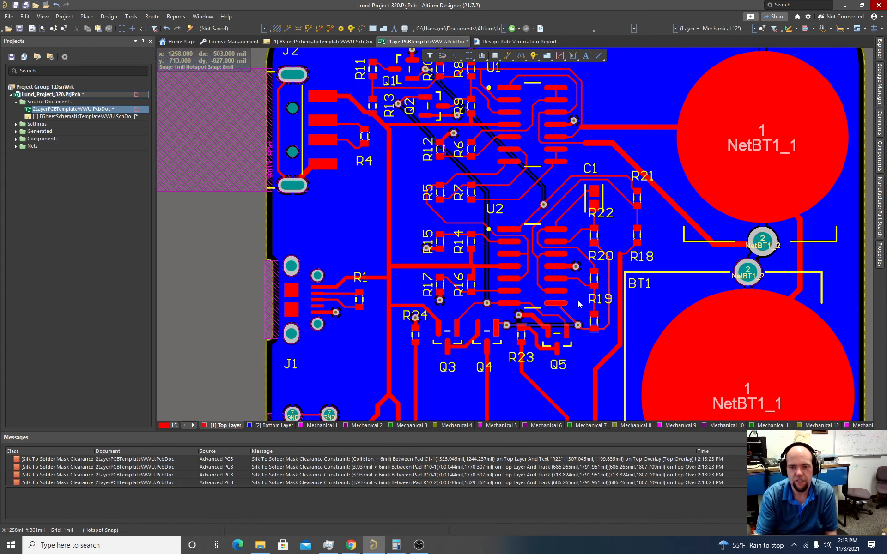
- Inspect the vias around Q3, Q4, Q5 and R23 in the 3D board view and return to the 2D layout
key(3)
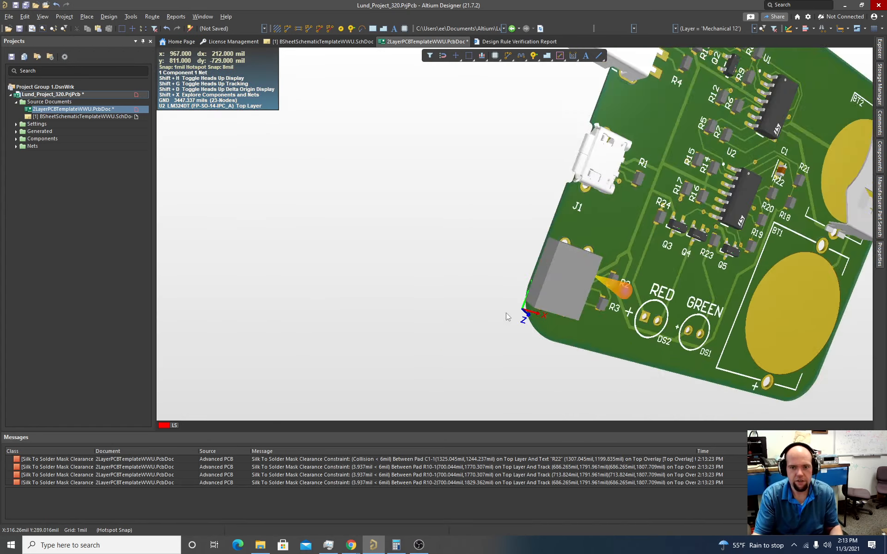
shift+right_drag(665, 266, 491, 190)
right_drag(760, 265, 681, 251)
ctrl+scroll(665, 261, up, 5)
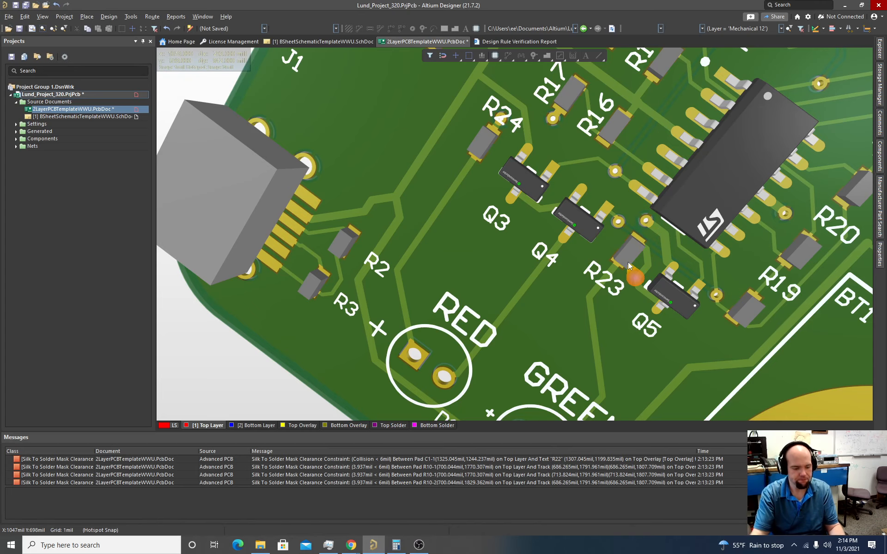
key(2)
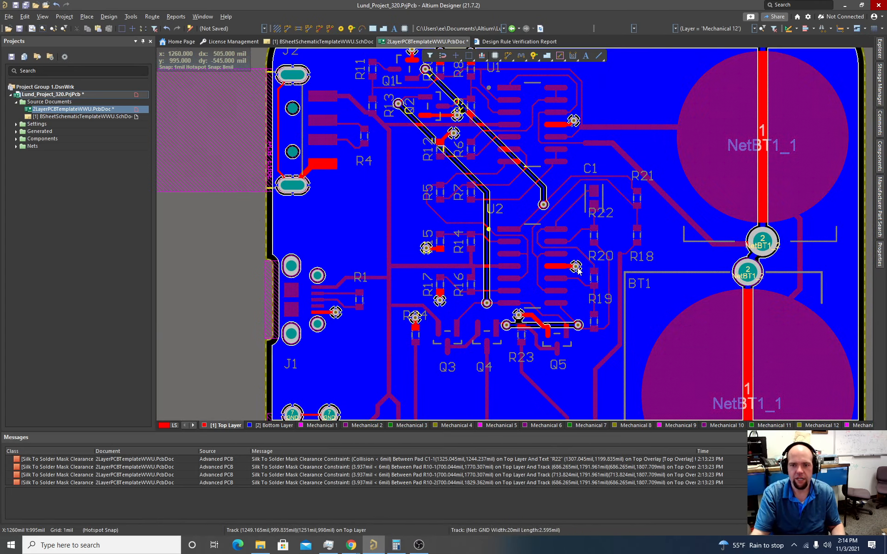
- Select all vias on the board with Find Similar Objects, matching the object kind of the GND via beside U2
right_click(578, 270)
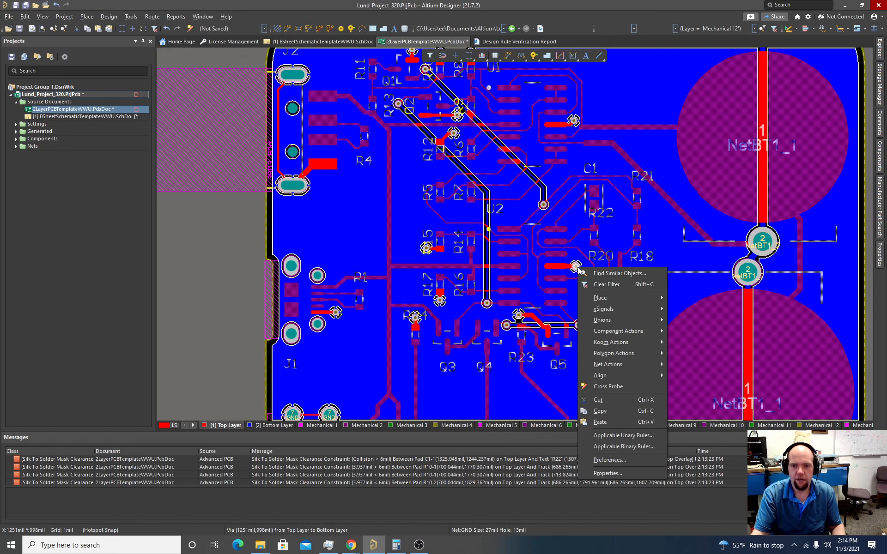
click(614, 274)
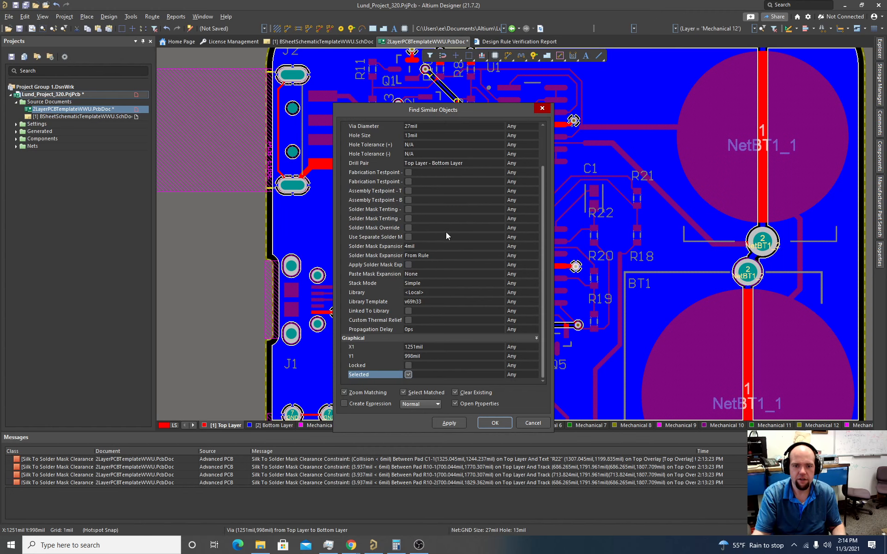
click(447, 426)
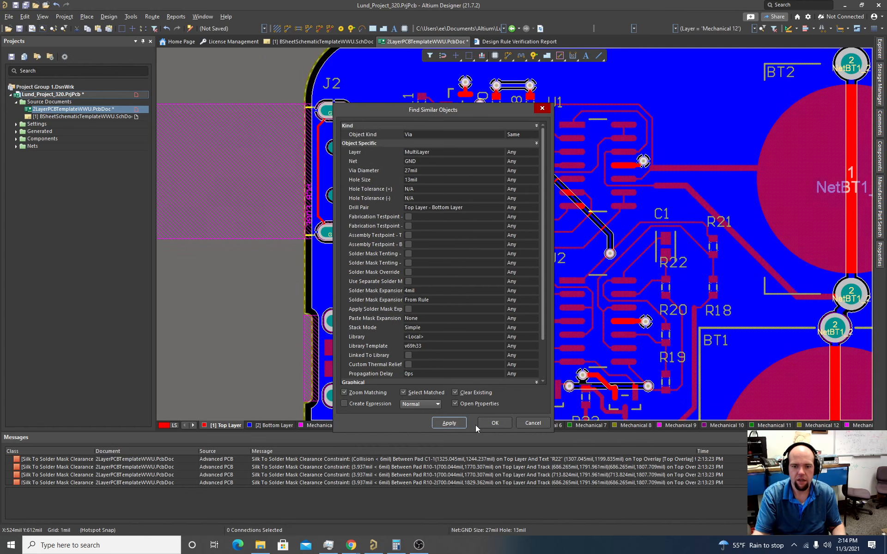
key(Return)
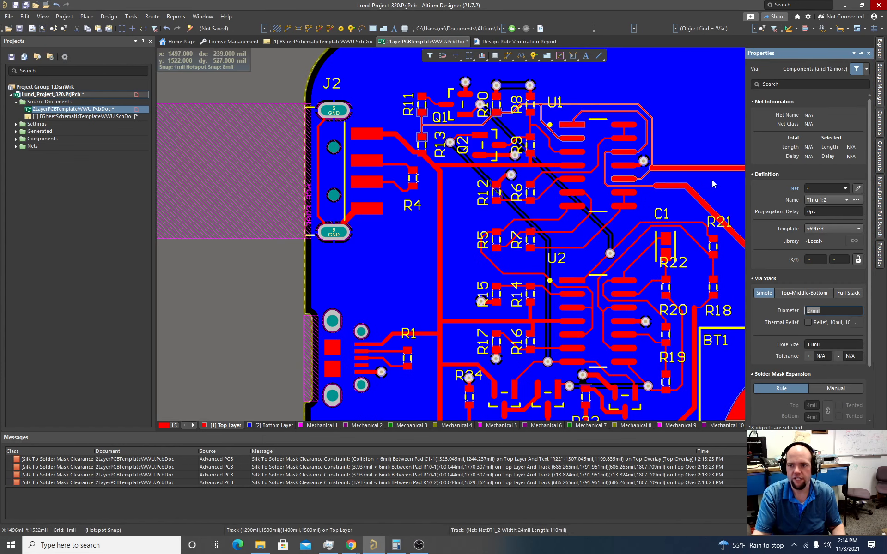
- Set the selected vias' solder mask expansion to Manual with both top and bottom tented, and clear the selection
scroll(850, 337, down, 2)
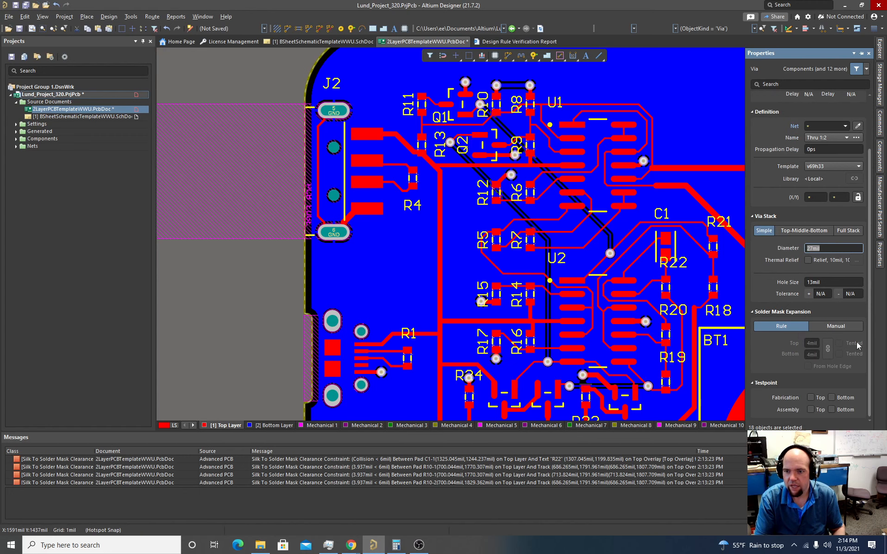
click(856, 342)
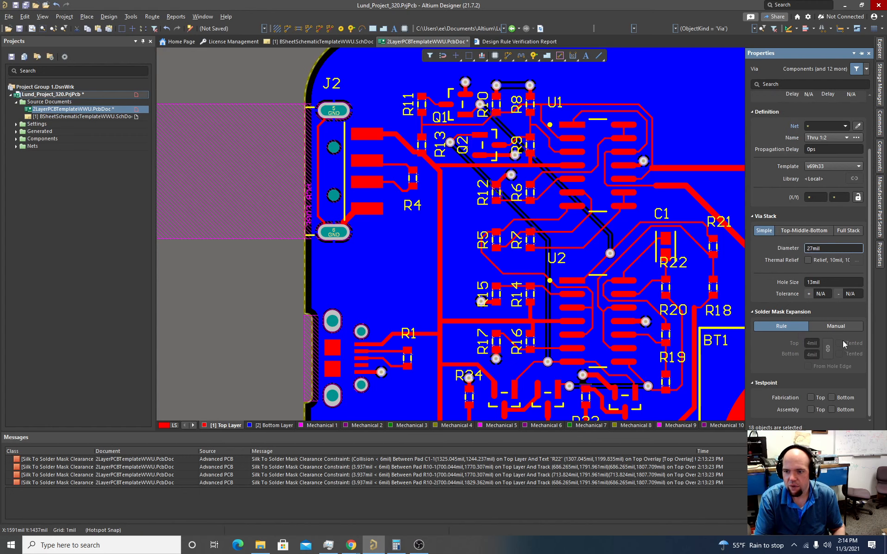
click(785, 326)
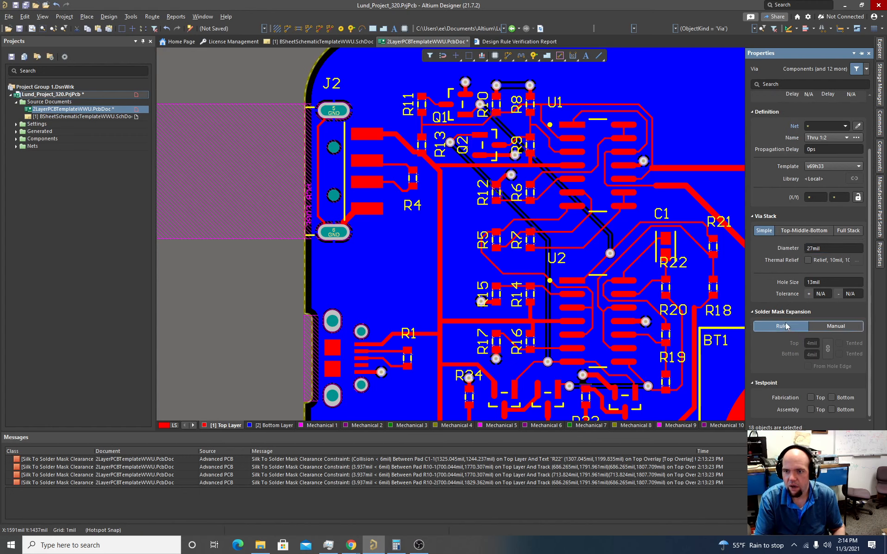
click(834, 326)
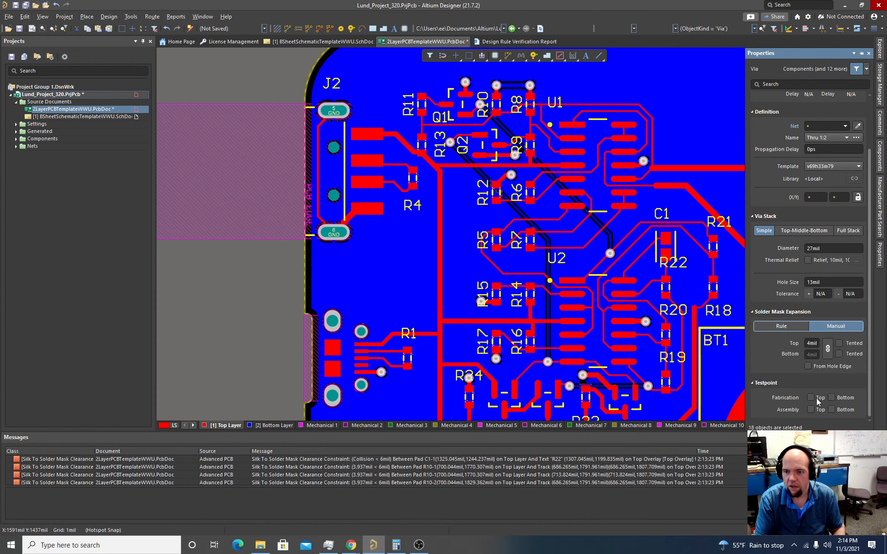
scroll(815, 397, up, 2)
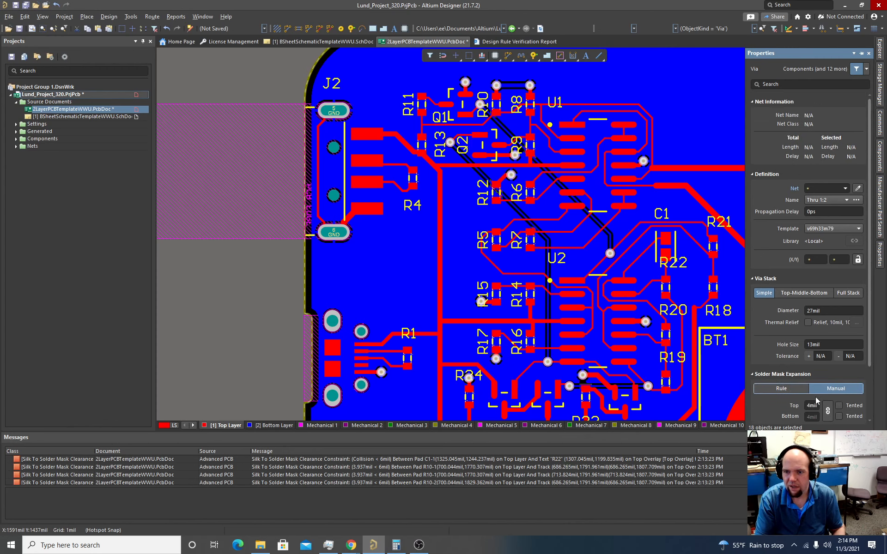
scroll(816, 400, down, 2)
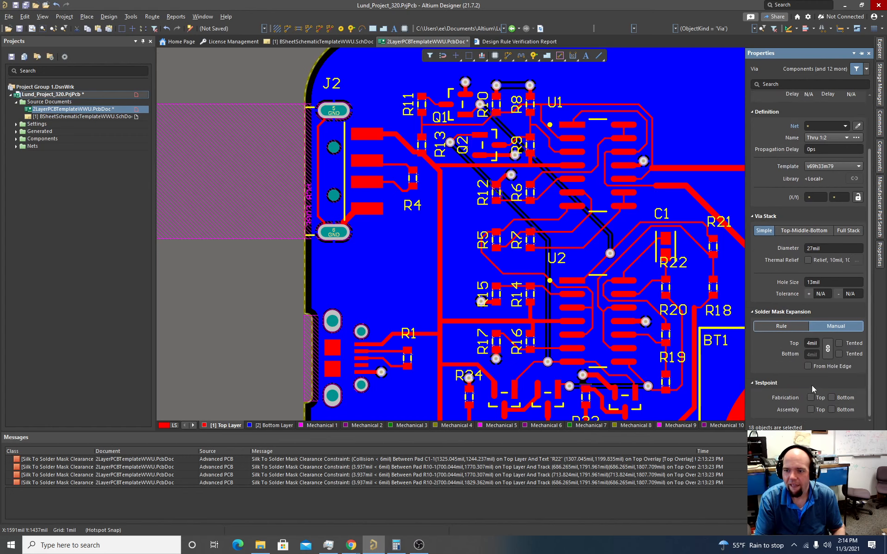
click(815, 343)
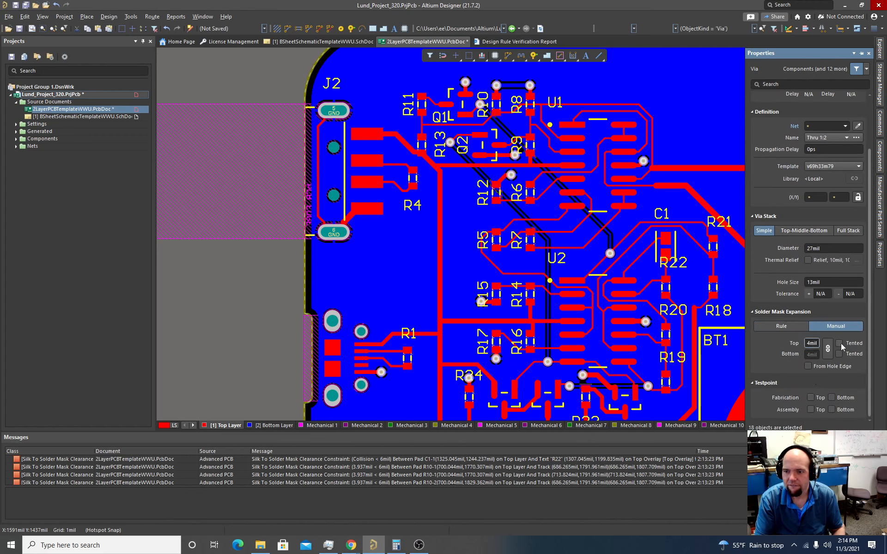
click(839, 343)
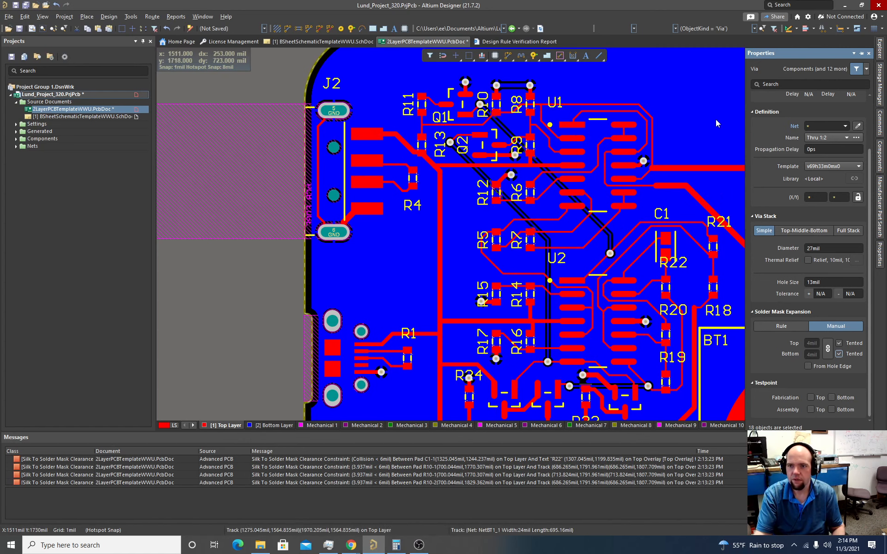
click(714, 91)
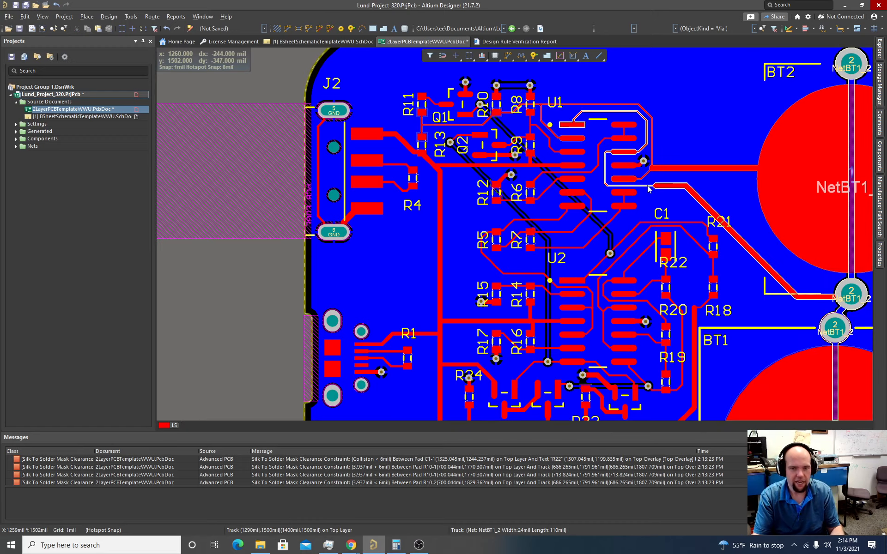
- Inspect the tented vias around U1, U2 and Q3 to Q5 and the whole board in 3D, and return to the 2D layout
key(3)
ctrl+scroll(567, 262, up, 1)
shift+right_drag(625, 182, 664, 150)
ctrl+scroll(637, 242, down, 2)
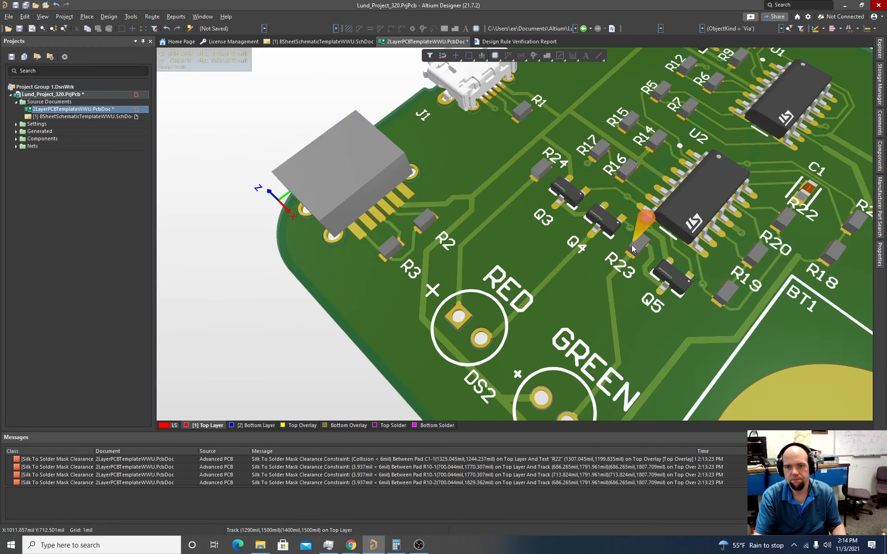
shift+right_drag(611, 261, 591, 308)
ctrl+scroll(626, 269, down, 3)
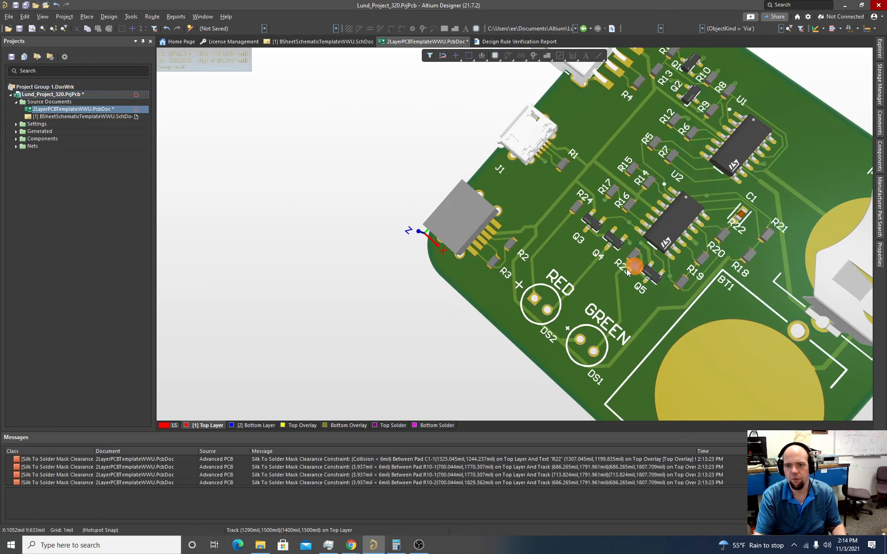
shift+right_drag(627, 269, 593, 301)
ctrl+scroll(593, 300, down, 2)
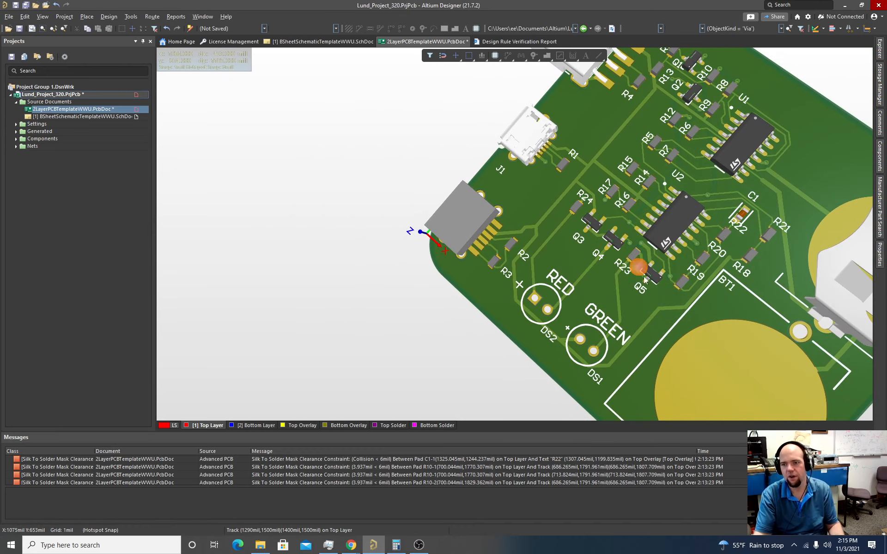
ctrl+scroll(661, 279, down, 2)
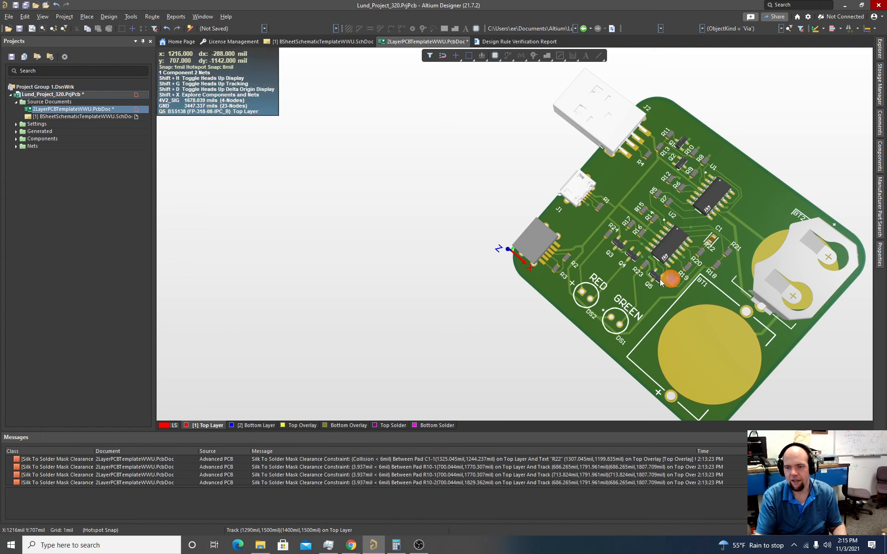
ctrl+scroll(661, 282, down, 2)
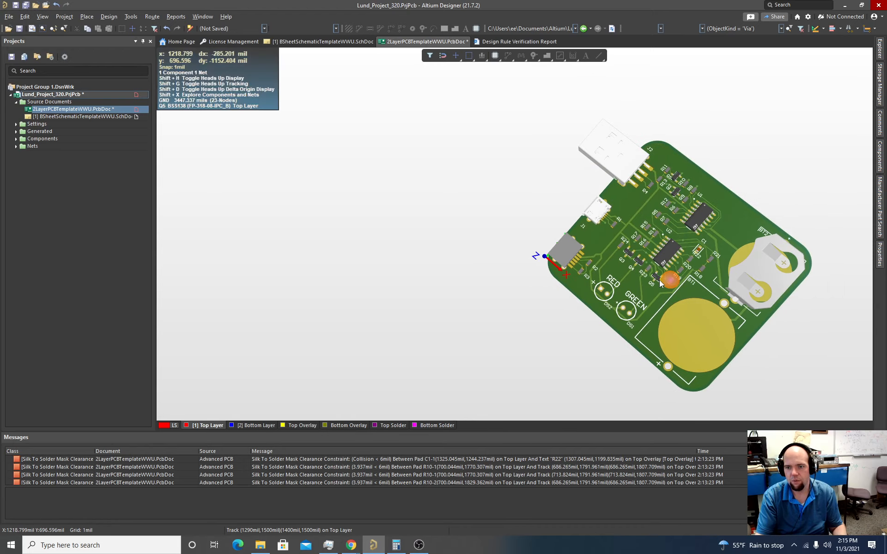
ctrl+scroll(661, 283, up, 2)
key(2)
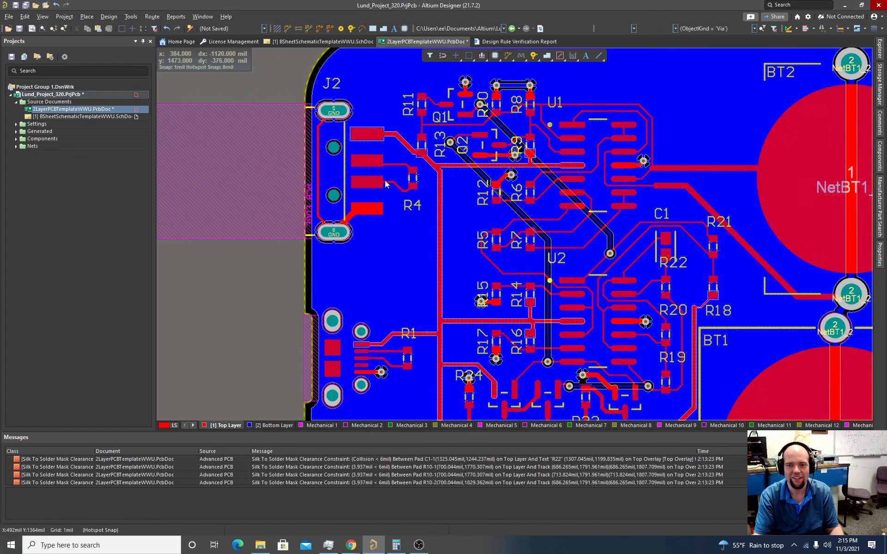
- Shelve the ground polygon pour on the board
click(120, 18)
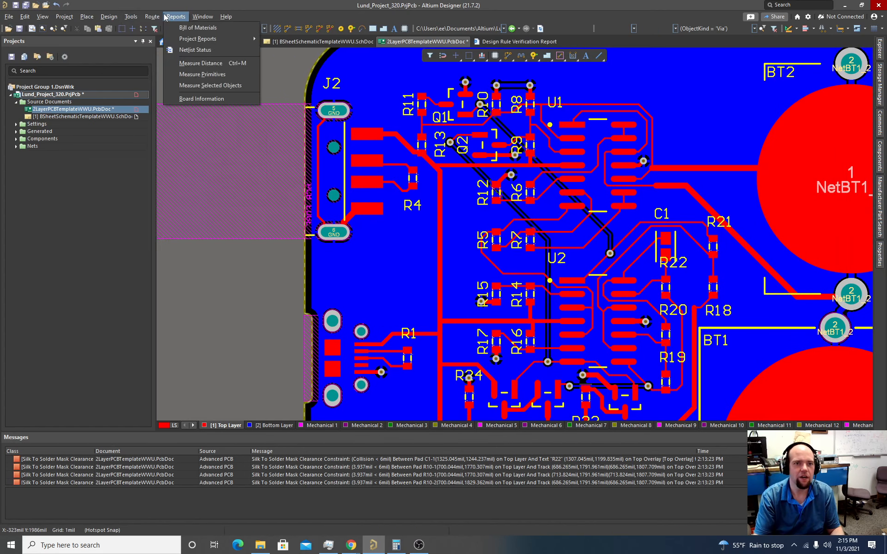
mouse_move(157, 92)
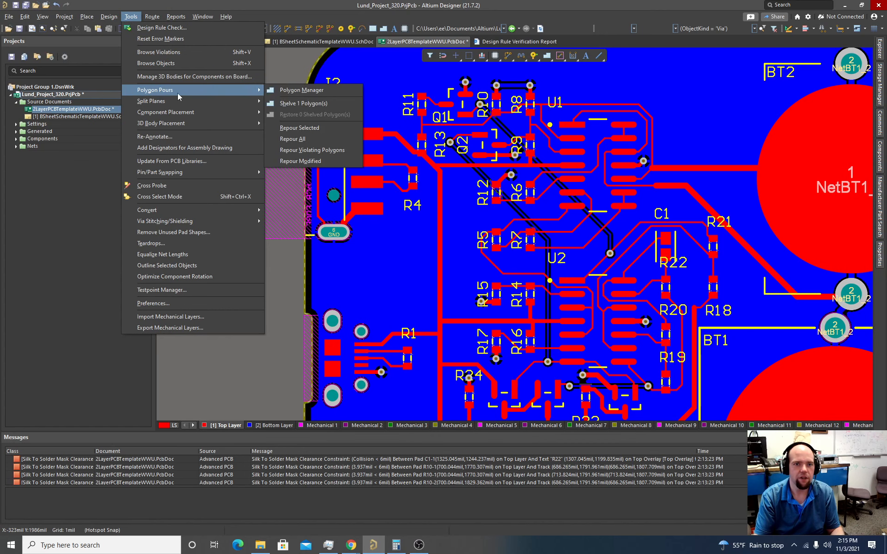
click(298, 128)
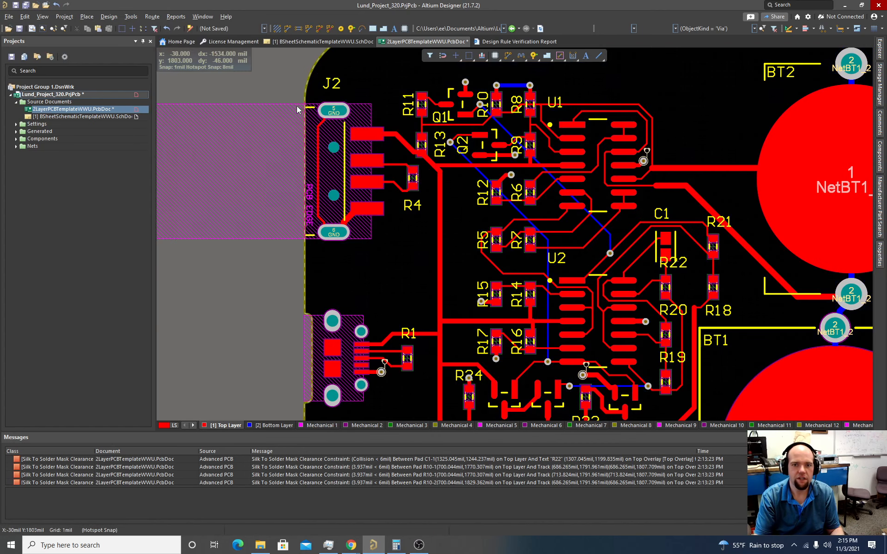
- Switch to the BSheetSchematicTemplateWWU schematic and deselect the wire leading to Q5's gate
click(52, 117)
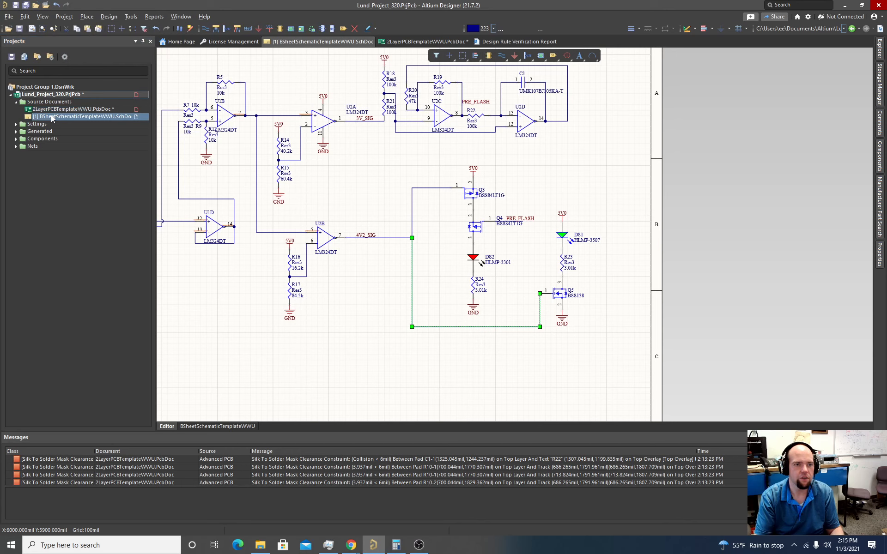
ctrl+scroll(415, 153, down, 2)
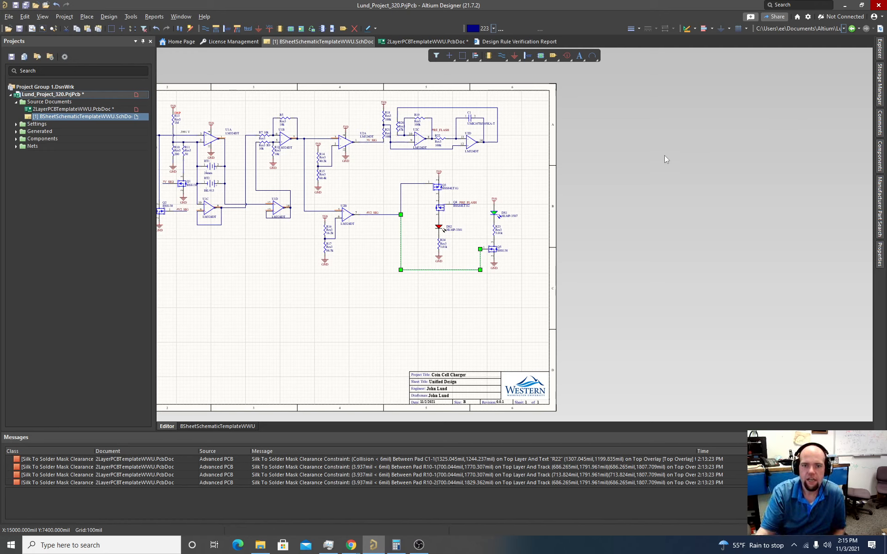
click(531, 299)
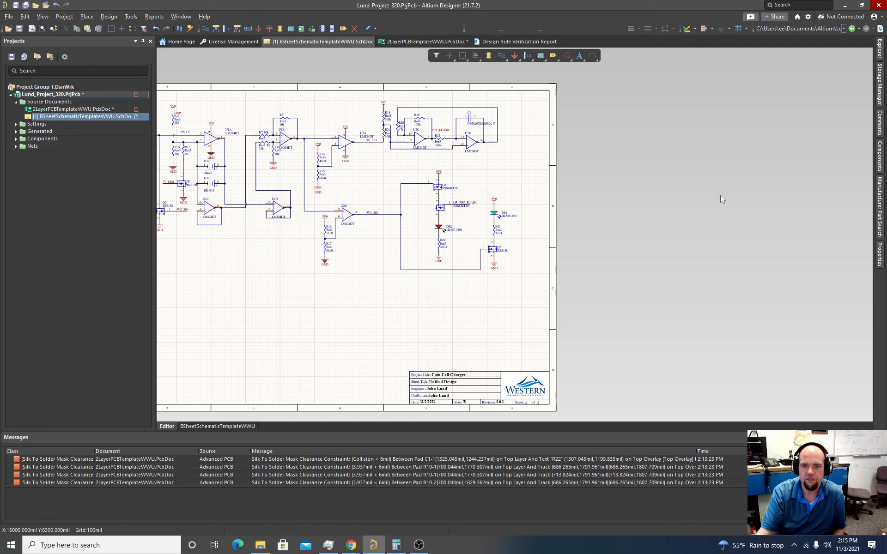
- Find the TEST POINT component in the WWUEE_SchematicLibrary.SchLib library and review its symbol and footprint models
click(880, 160)
click(881, 208)
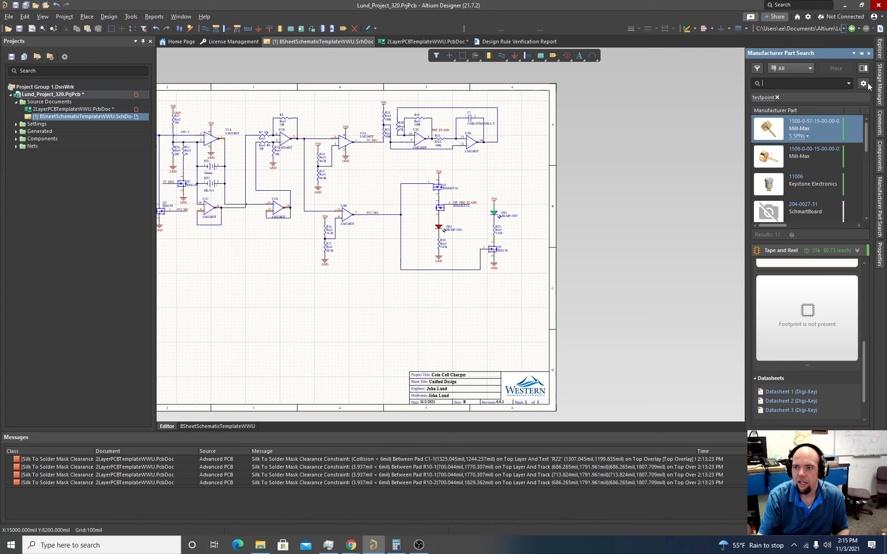
click(880, 156)
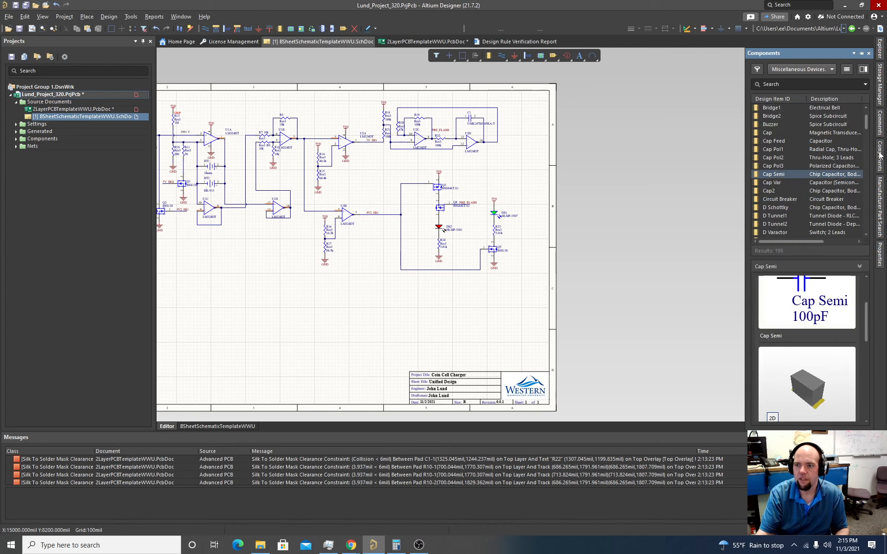
click(820, 74)
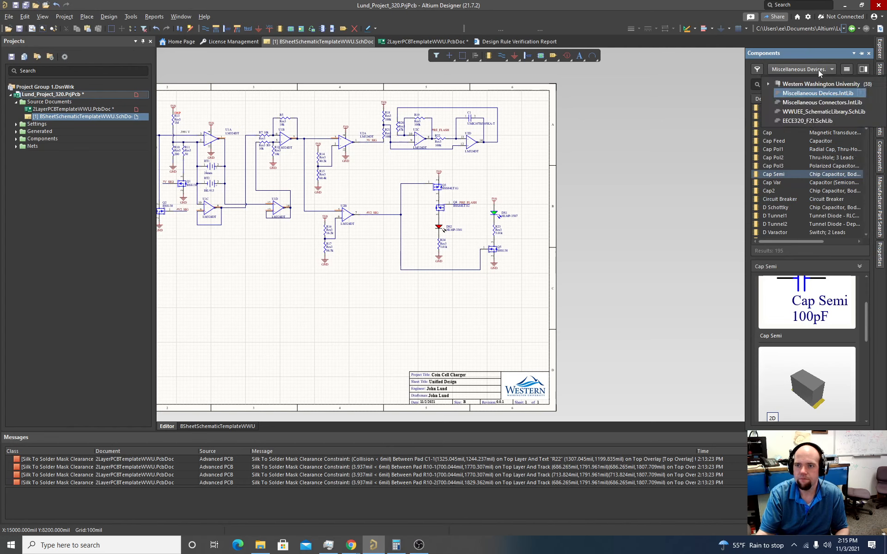
click(804, 115)
scroll(794, 159, down, 2)
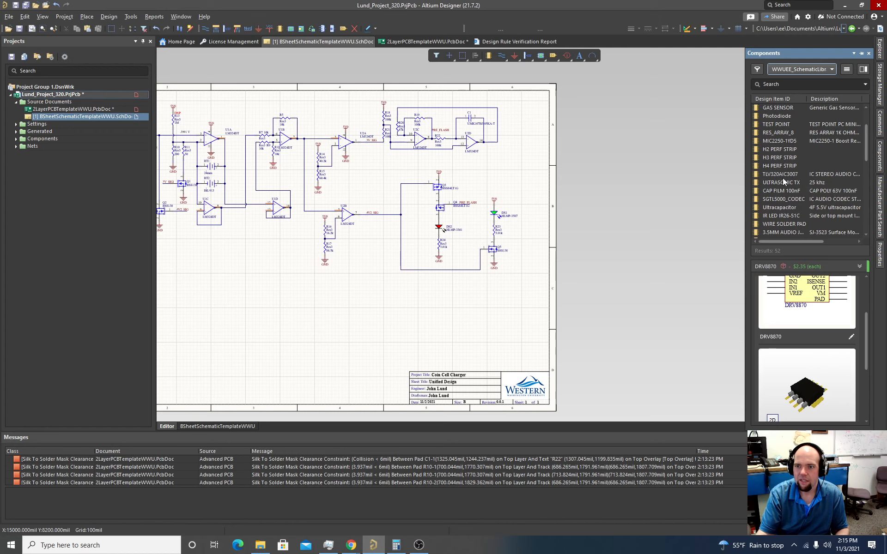
scroll(783, 179, up, 1)
click(779, 147)
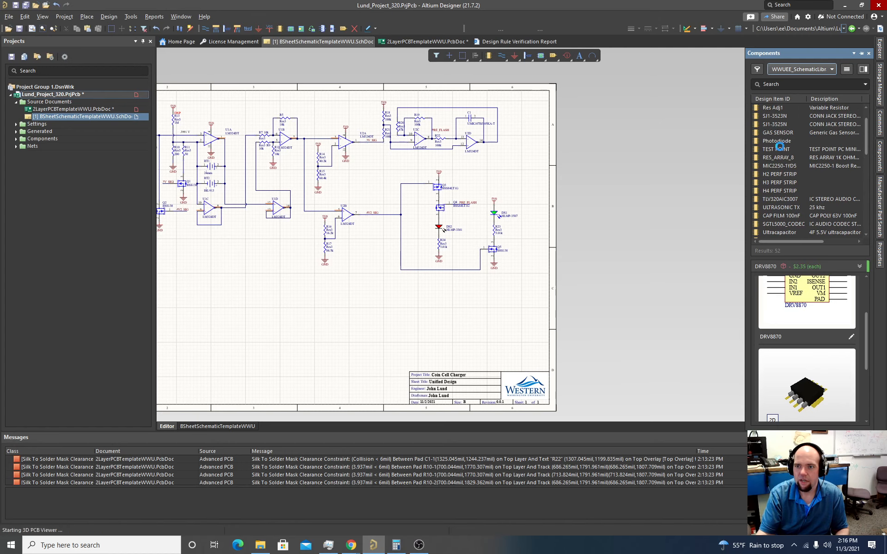
click(824, 150)
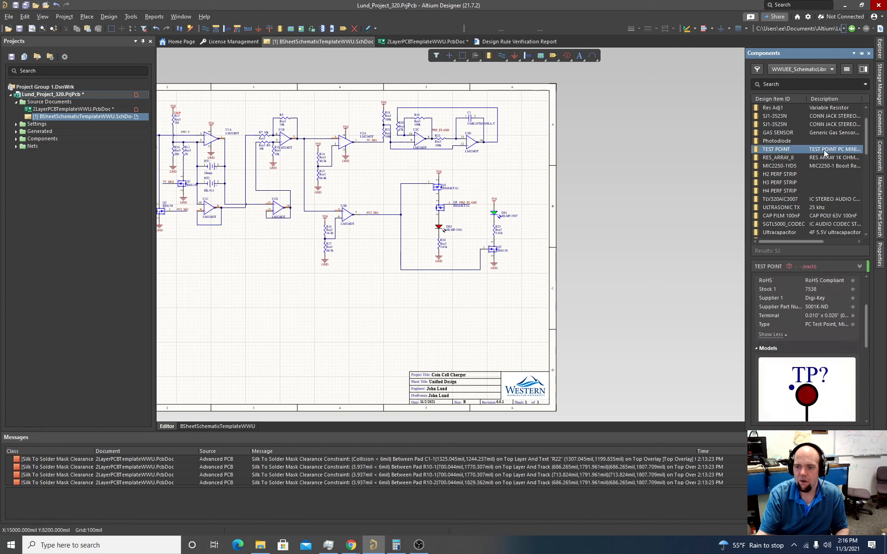
scroll(831, 298, down, 3)
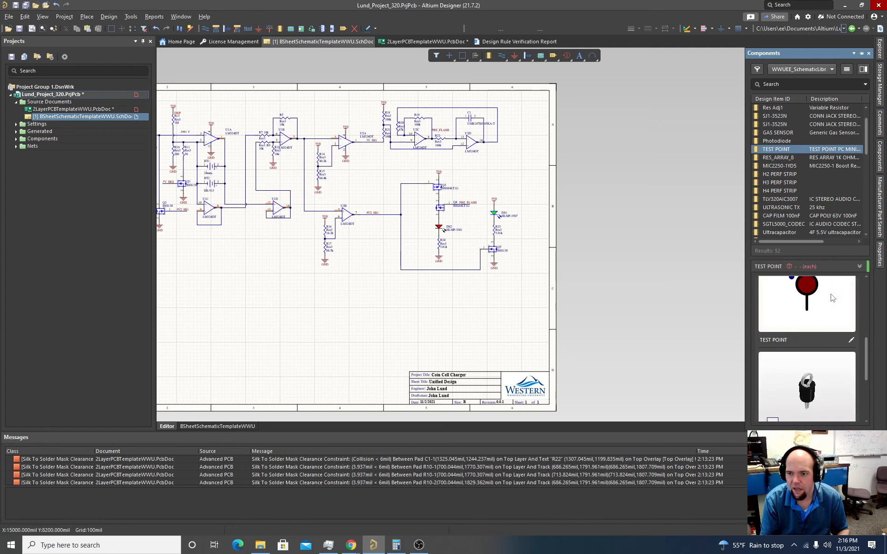
scroll(830, 296, up, 3)
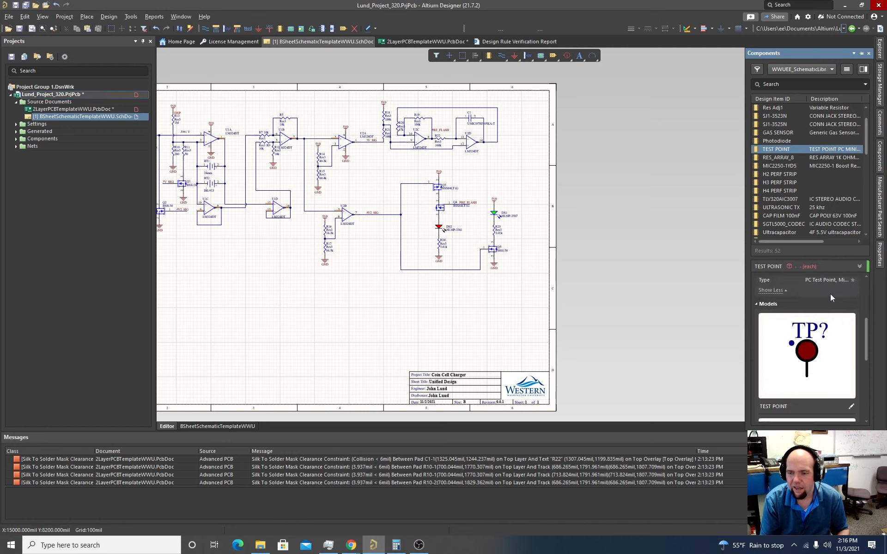
- Place a TEST POINT component, rotated sideways, on the 5V0 supply at the top of R13
right_click(804, 148)
click(758, 154)
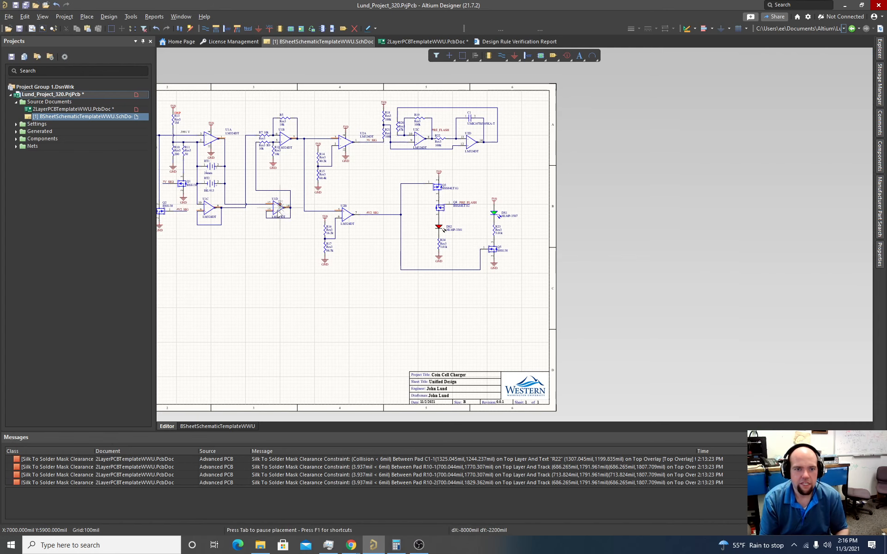
right_drag(236, 239, 536, 281)
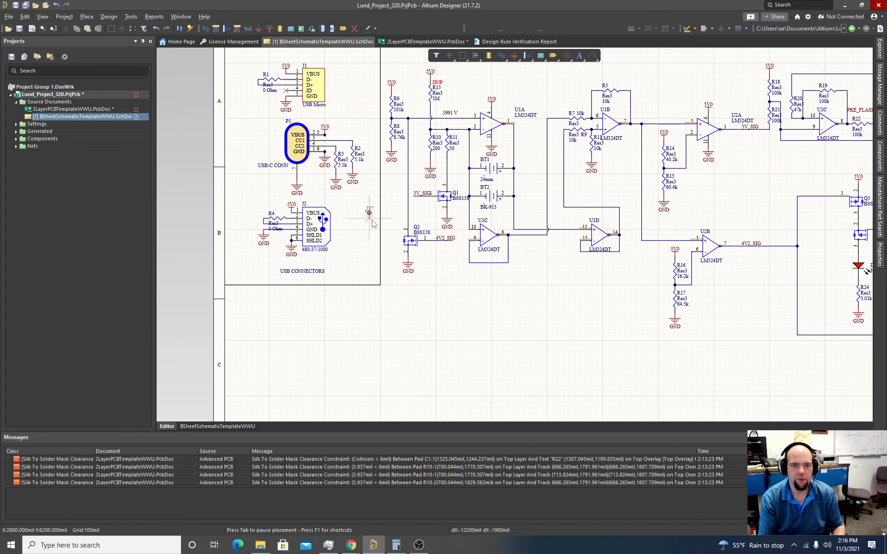
scroll(372, 221, up, 2)
ctrl+scroll(354, 215, up, 3)
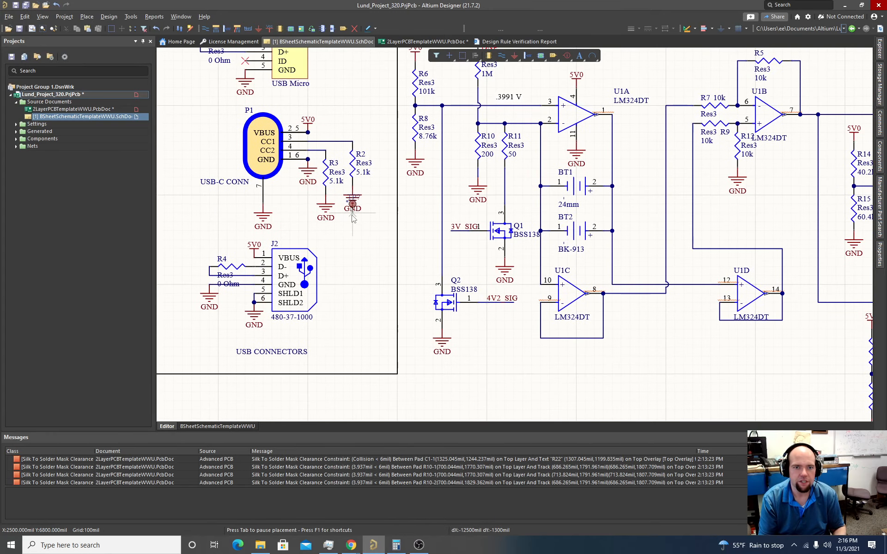
ctrl+scroll(354, 217, down, 2)
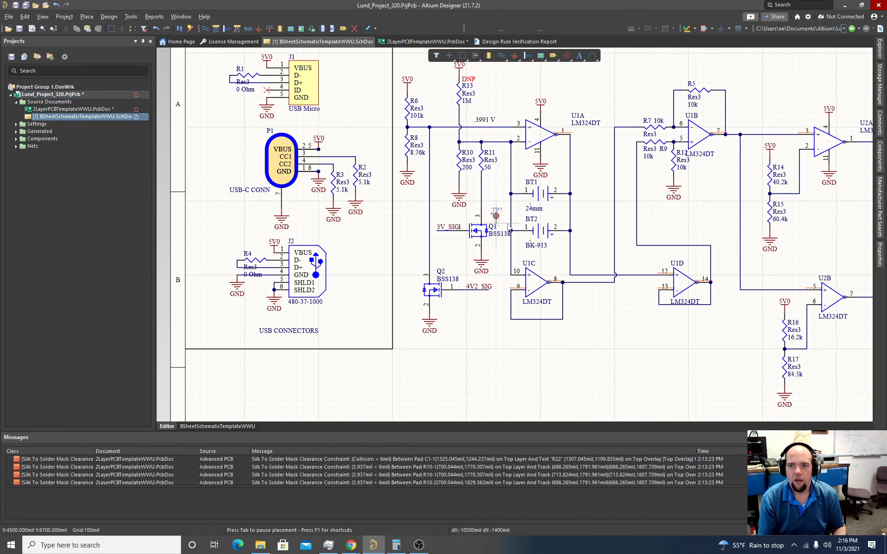
scroll(508, 226, up, 4)
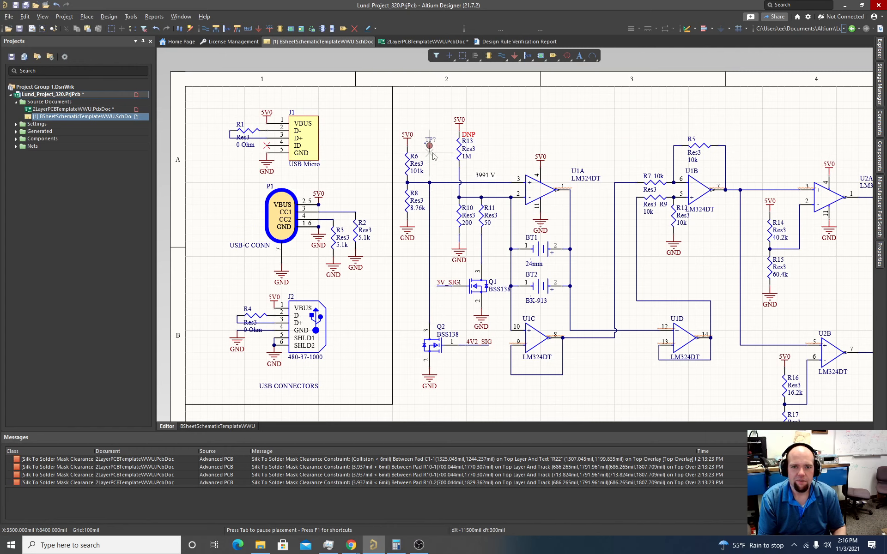
key(space)
click(459, 131)
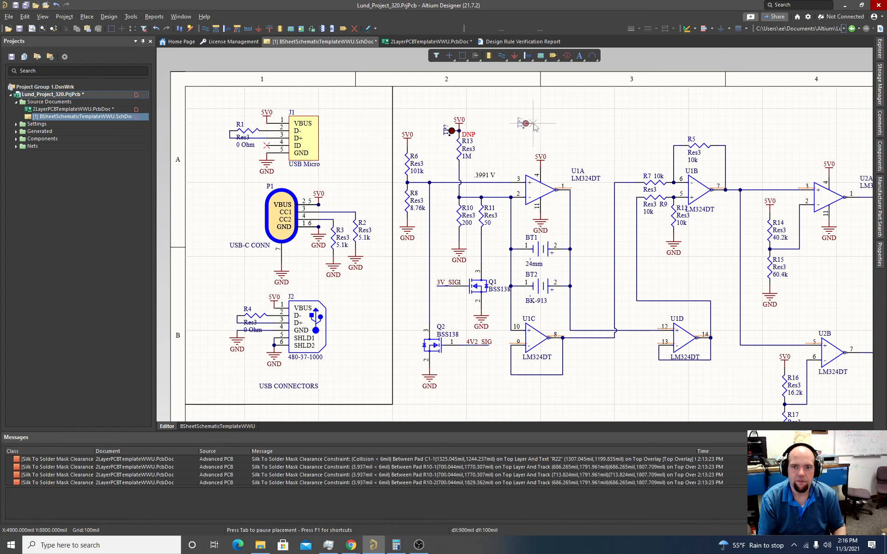
- Place test points on the R6-R8 divider node, the R10-R11 node, U1A's output and BT1's pin 1
click(430, 182)
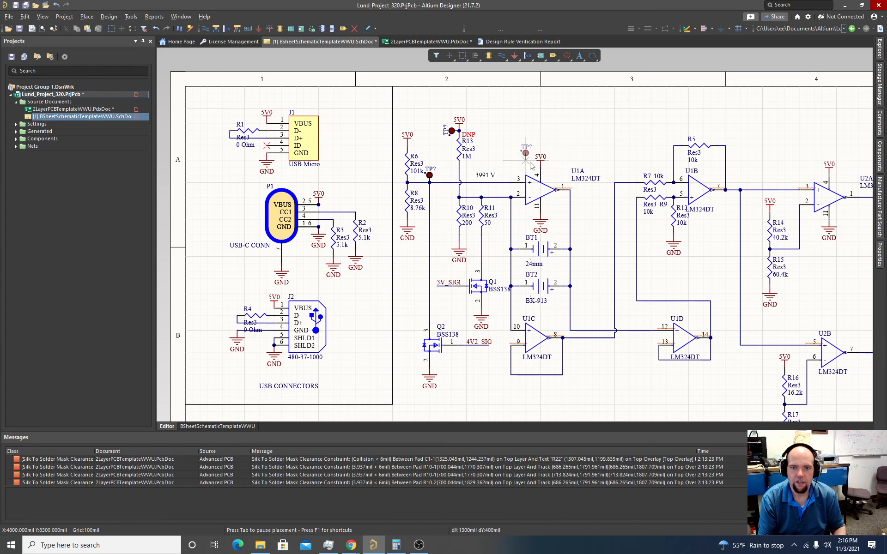
scroll(536, 180, down, 1)
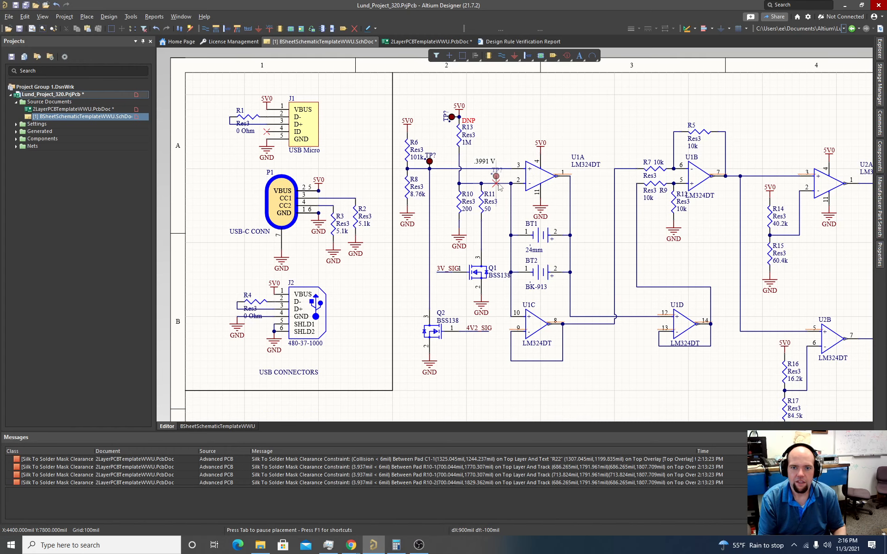
click(481, 184)
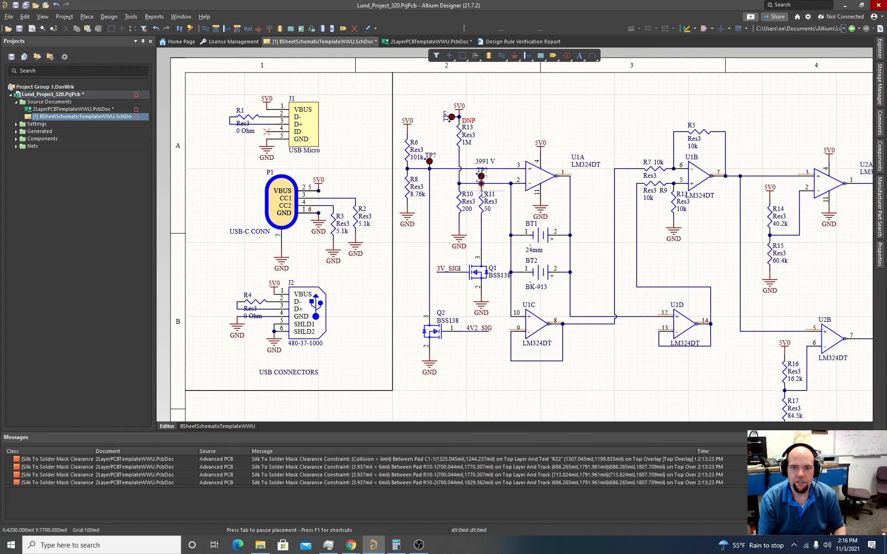
click(570, 176)
click(510, 235)
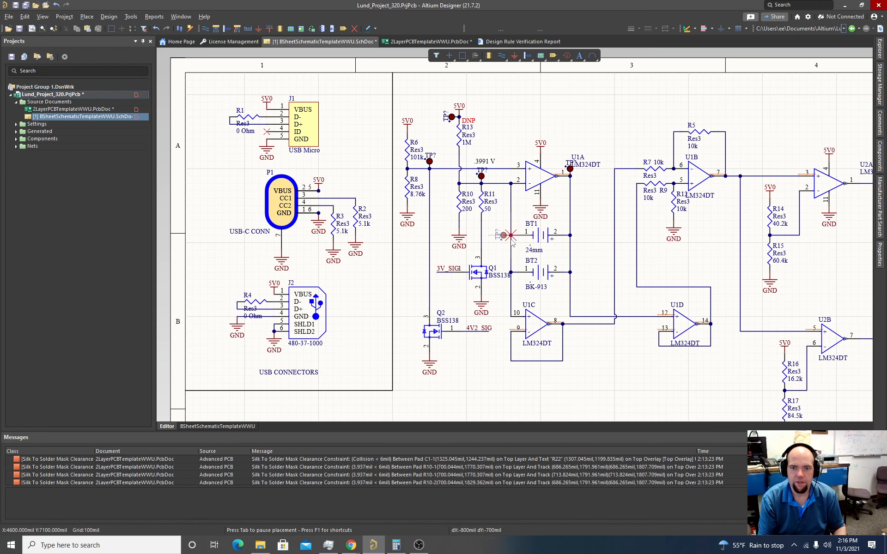
- Place test points on U1B's output, the R14-R15 and R16-R17 divider nodes, 3V_SIG, 4V2_SIG, PRE_FLASH and U2D's output
scroll(599, 217, down, 1)
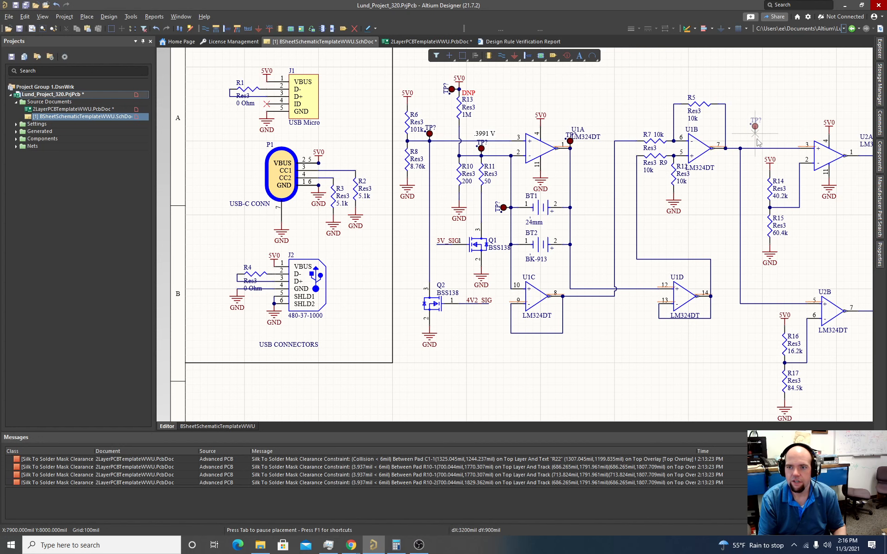
ctrl+scroll(768, 147, down, 1)
right_drag(768, 147, 594, 183)
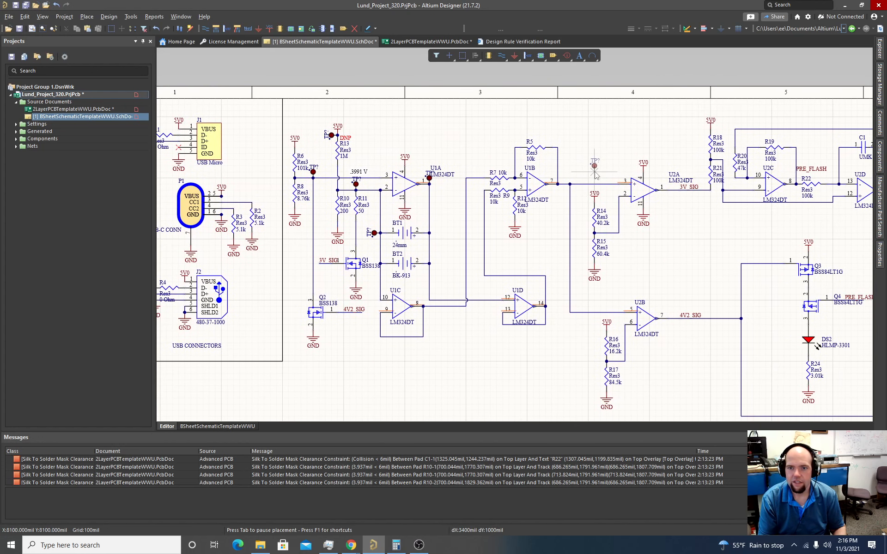
click(571, 184)
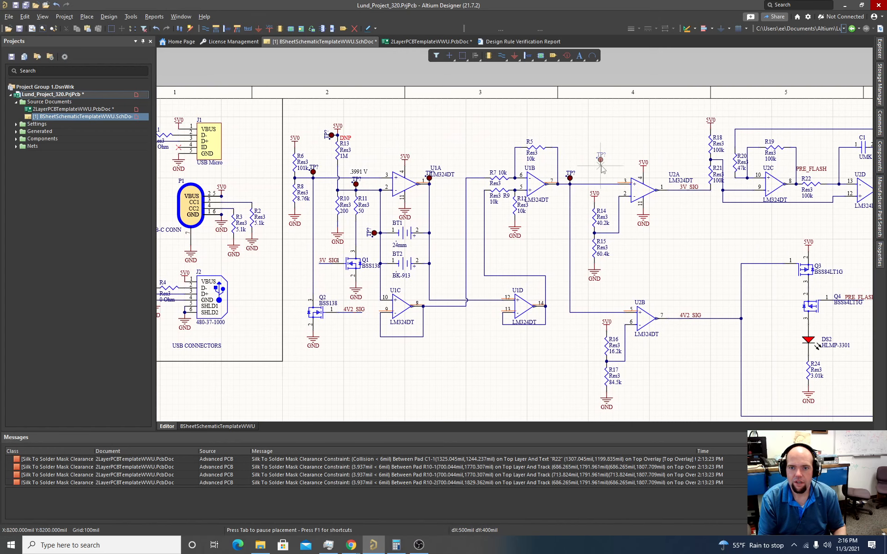
click(613, 233)
right_drag(677, 238, 568, 232)
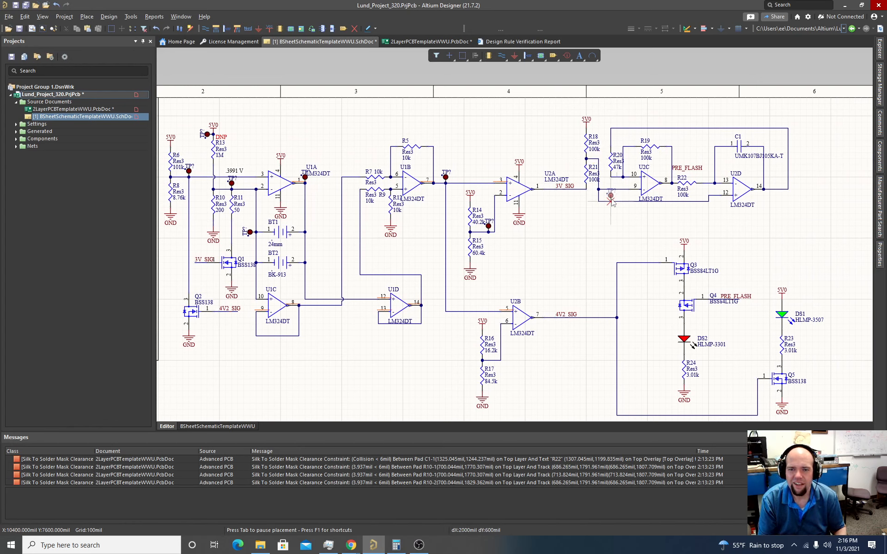
click(574, 186)
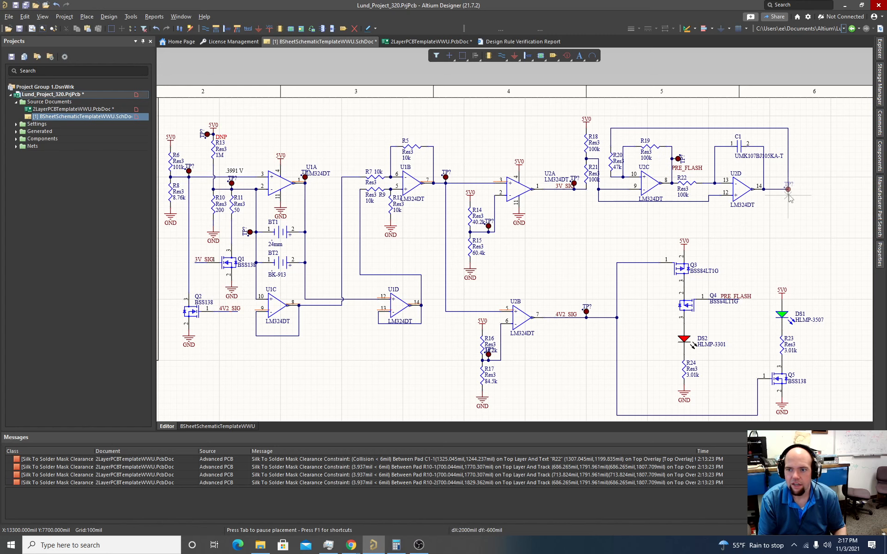
- Place a sideways test point on the GND net below Q2 and end the placement
ctrl+scroll(538, 270, down, 1)
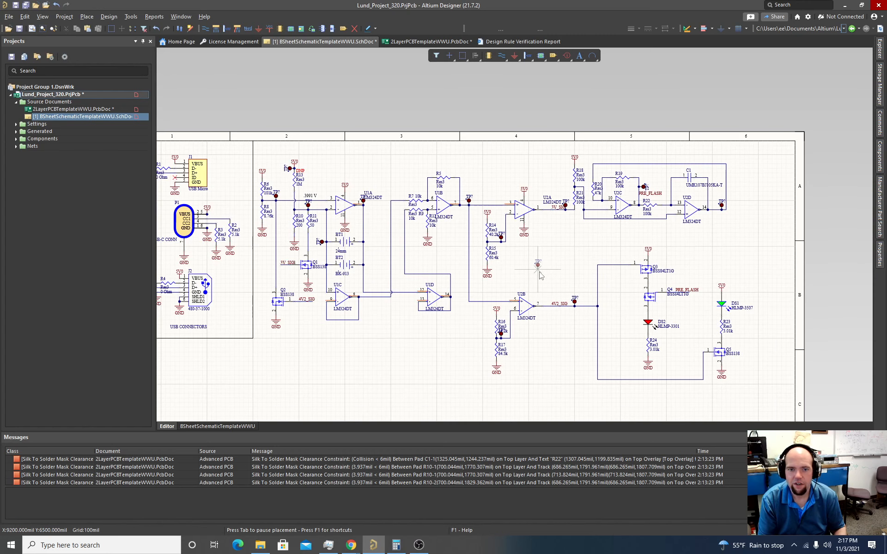
right_drag(390, 353, 497, 354)
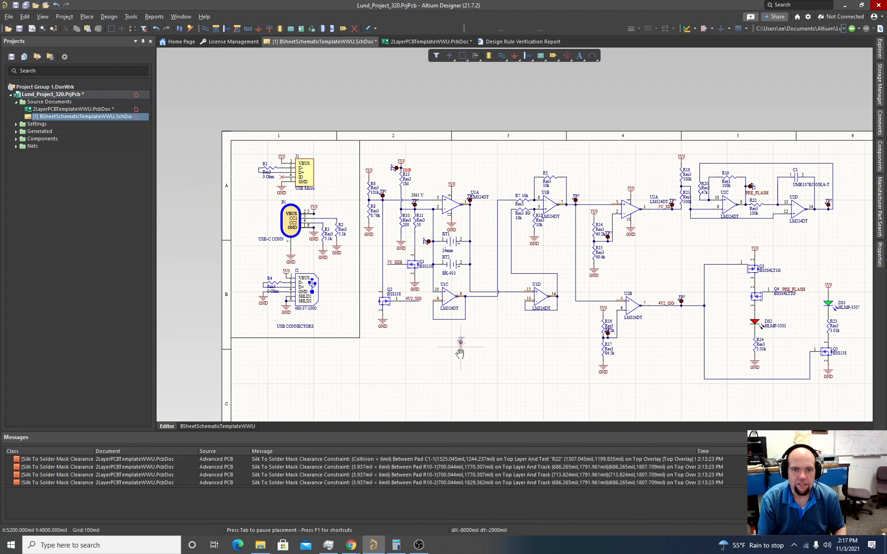
right_drag(460, 354, 473, 353)
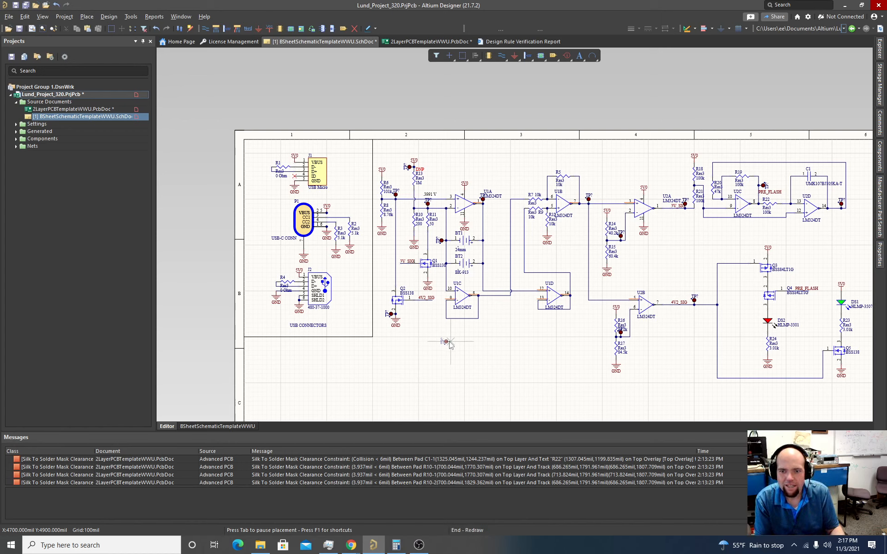
key(Escape)
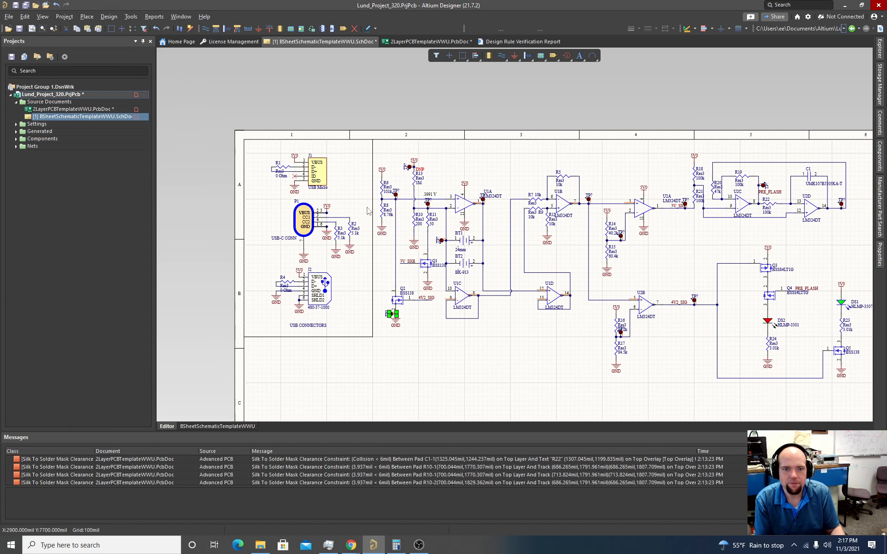
- Annotate the schematic quietly so all new test points receive designators, and accept the proposed changes
click(131, 16)
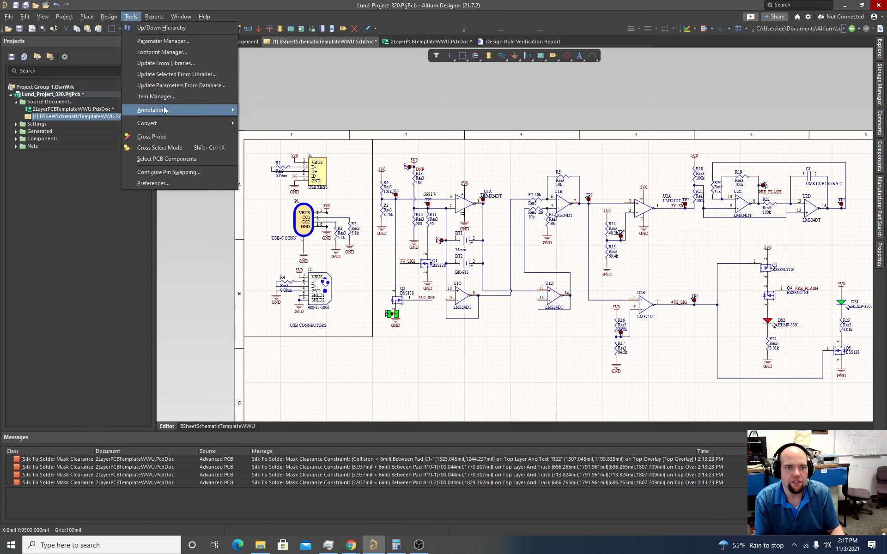
mouse_move(164, 109)
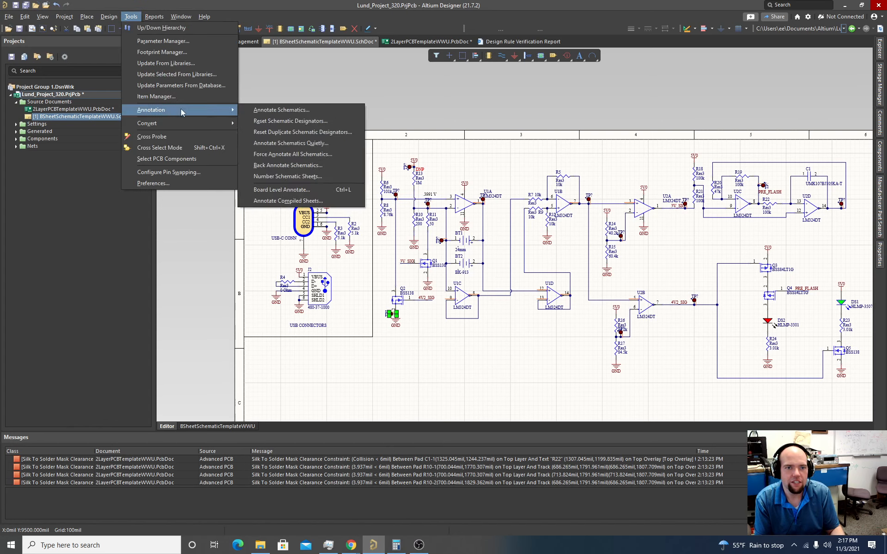
click(289, 144)
click(461, 293)
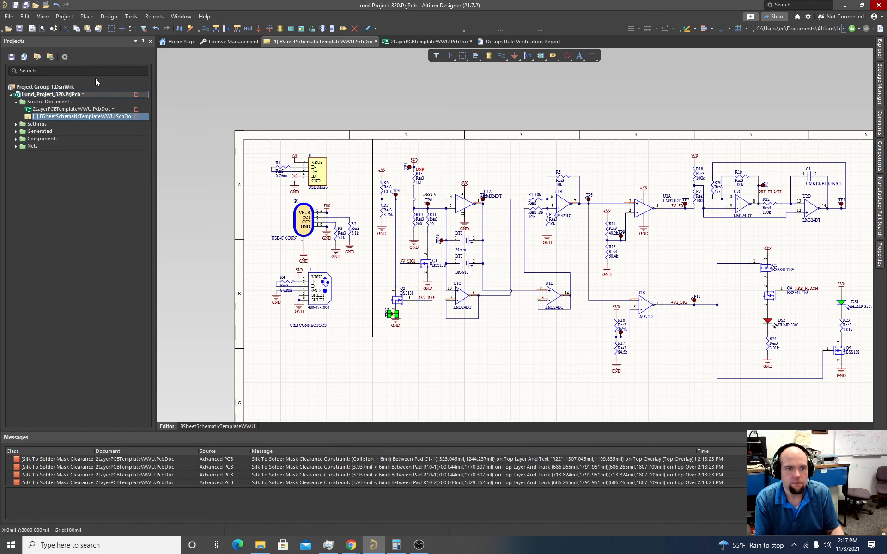
- Update the 2LayerPCBTemplateWWU PCB document from the schematic, executing the engineering change order that adds the 13 test points
click(109, 17)
click(113, 28)
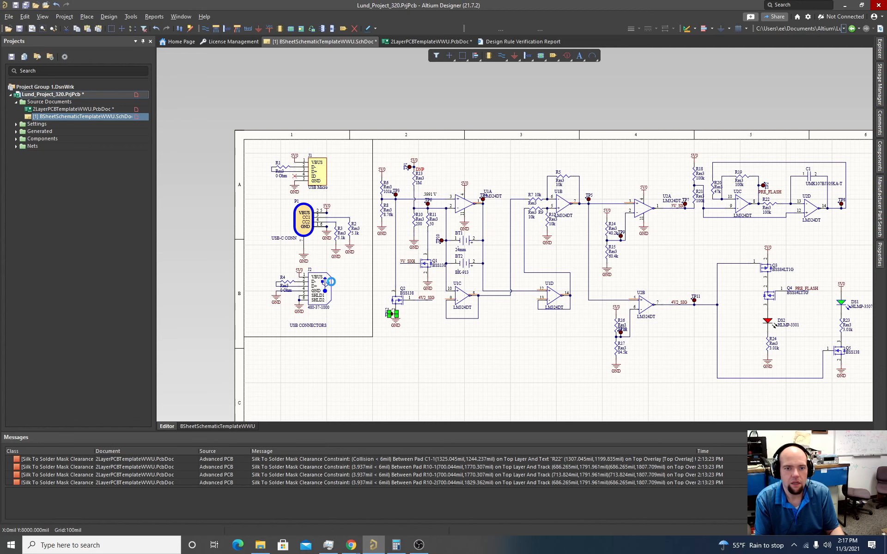
click(313, 347)
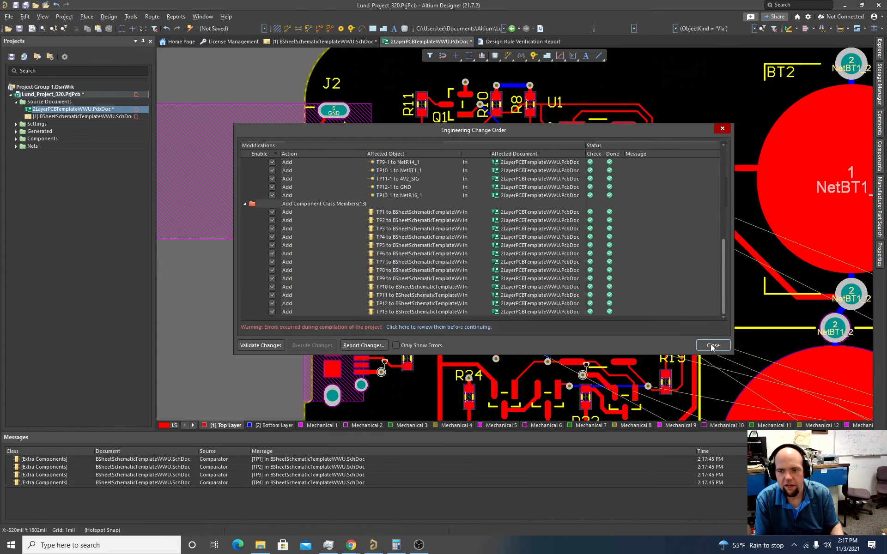
click(712, 348)
- Move TP13 out of the test point row to the empty area just below the board, under the LEDs
ctrl+scroll(668, 357, down, 2)
right_drag(822, 418, 588, 291)
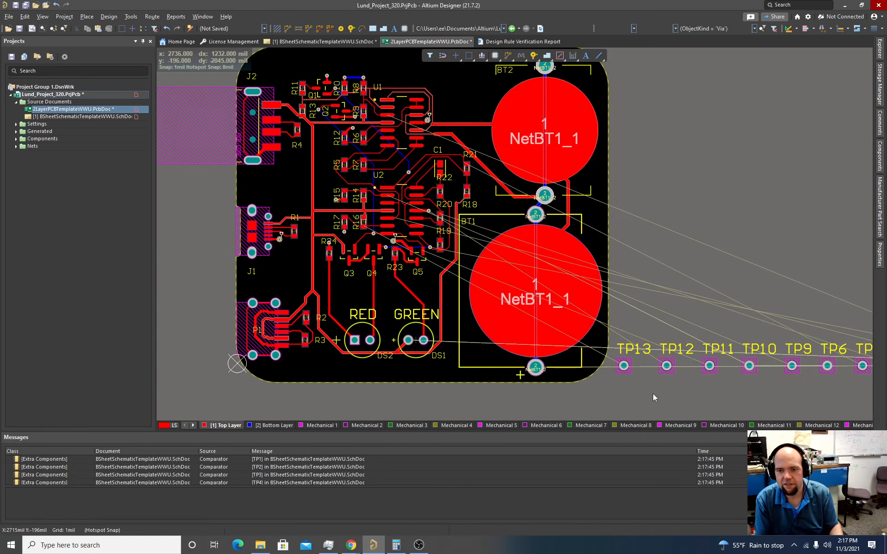
drag(624, 370, 424, 359)
ctrl+scroll(356, 294, up, 4)
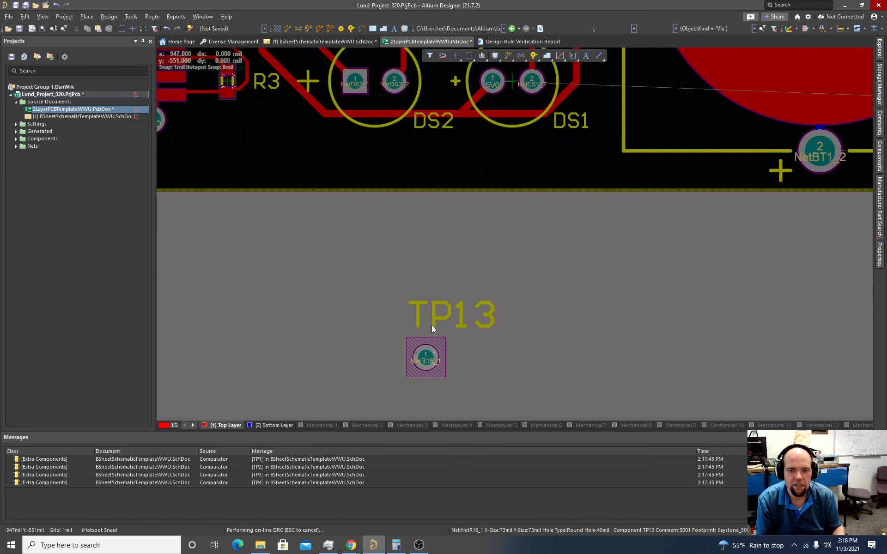
- Select all text with the same 60 mil height as TP13's designator and set text height to 35 mil and stroke width to 6 mil
right_click(442, 322)
click(462, 325)
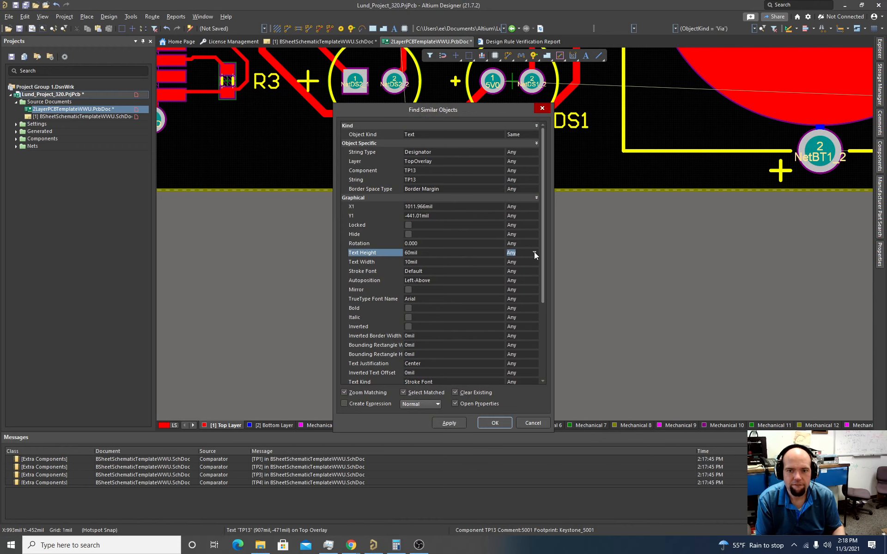
click(449, 423)
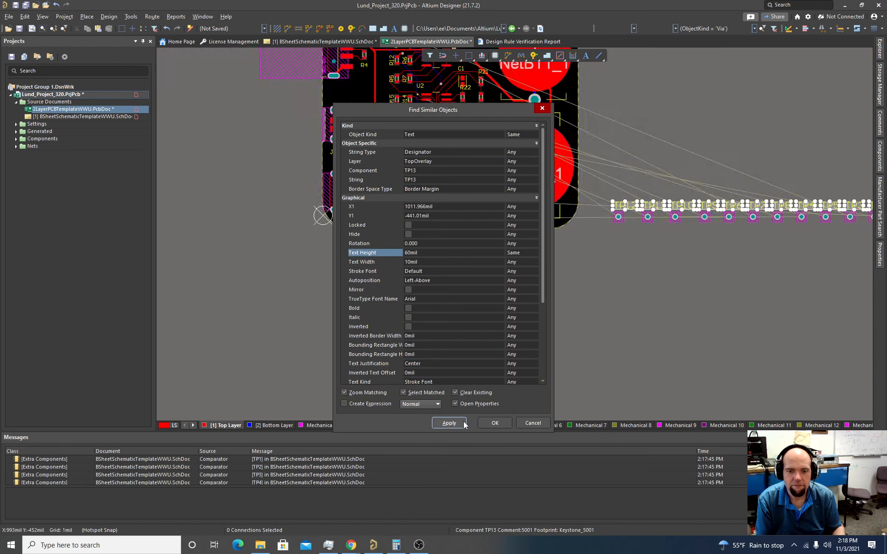
click(494, 423)
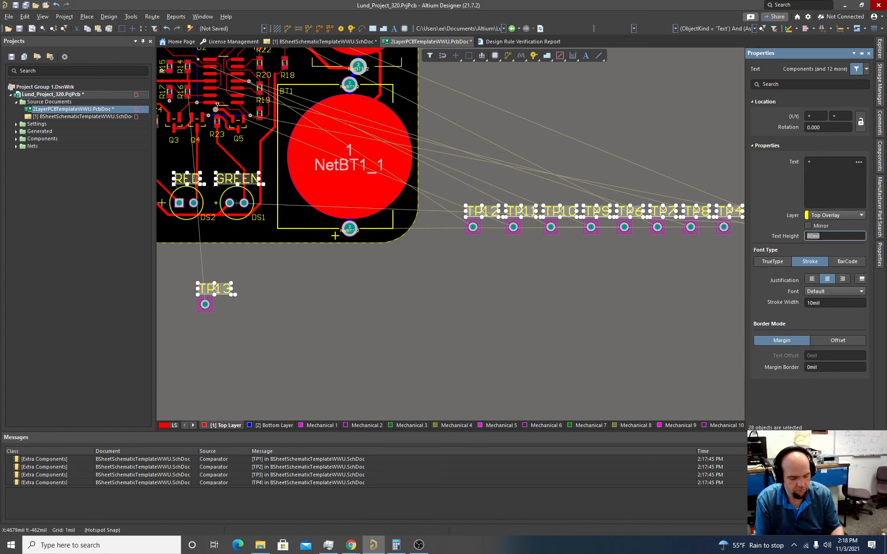
key(Return)
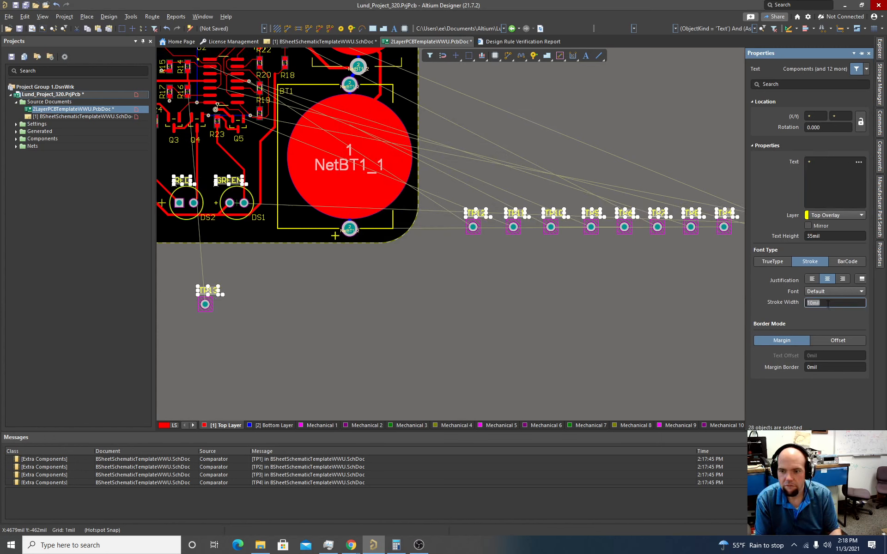
key(Return)
click(563, 315)
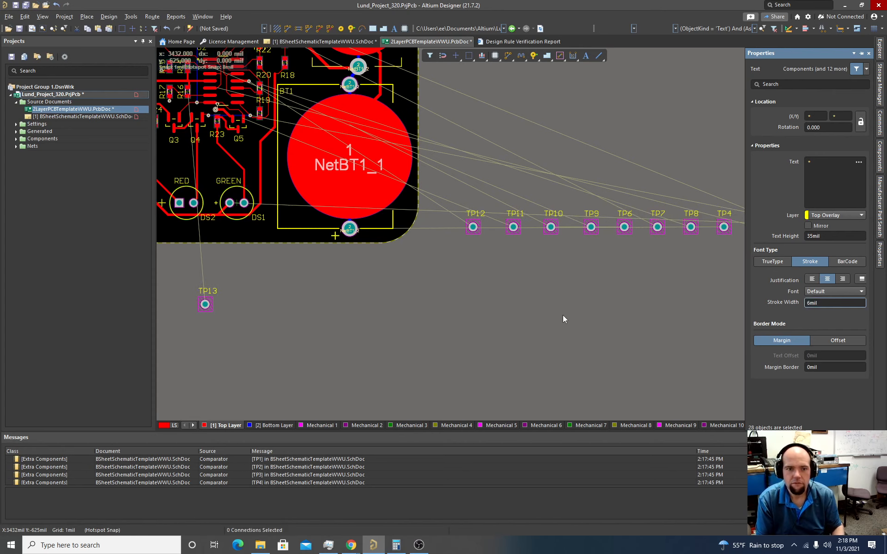
- Place TP13 on the board beside R17, between the vertical 5V0 trace and the resistor
right_drag(398, 291, 635, 307)
ctrl+scroll(538, 298, up, 1)
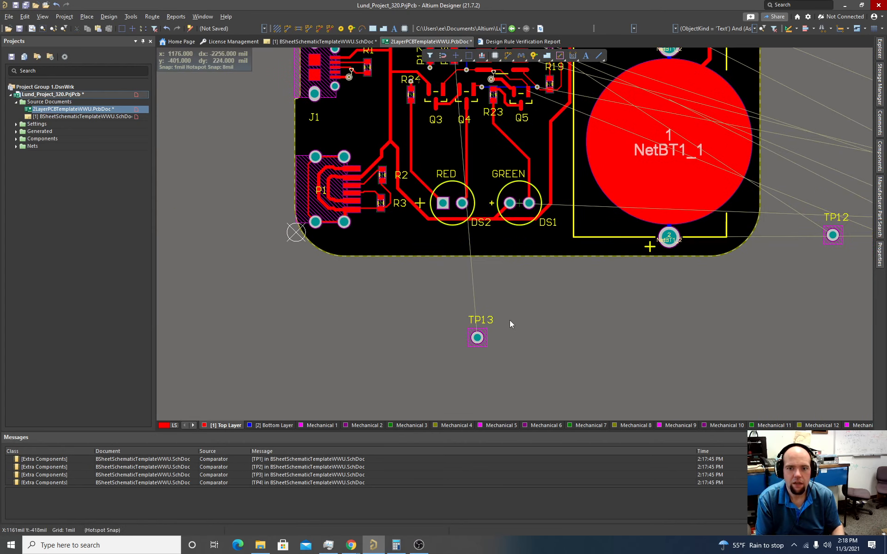
drag(476, 336, 436, 137)
scroll(436, 139, up, 5)
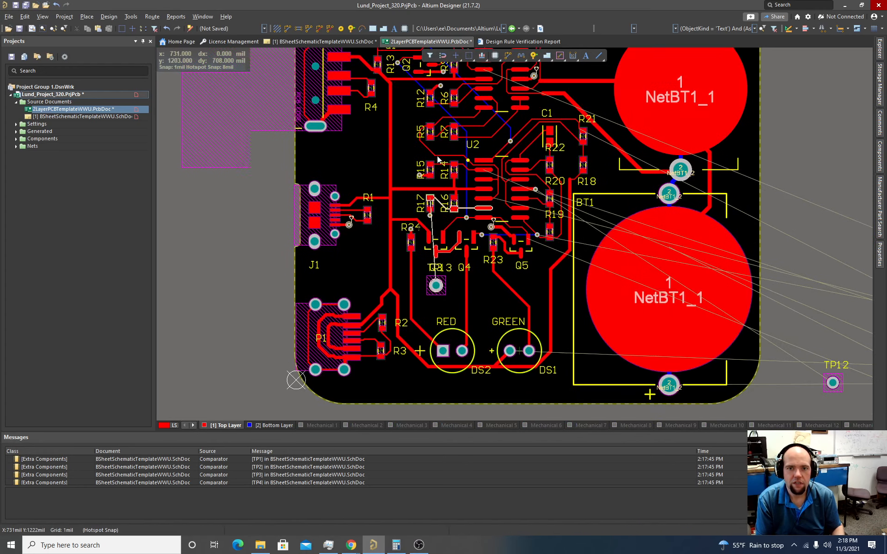
ctrl+scroll(431, 321, up, 2)
ctrl+scroll(430, 328, up, 1)
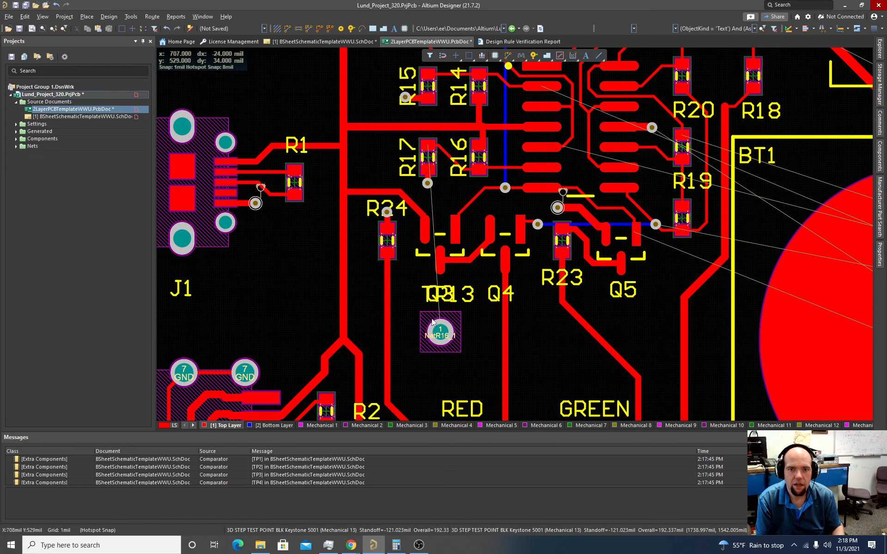
drag(432, 322, 376, 163)
ctrl+scroll(386, 166, up, 2)
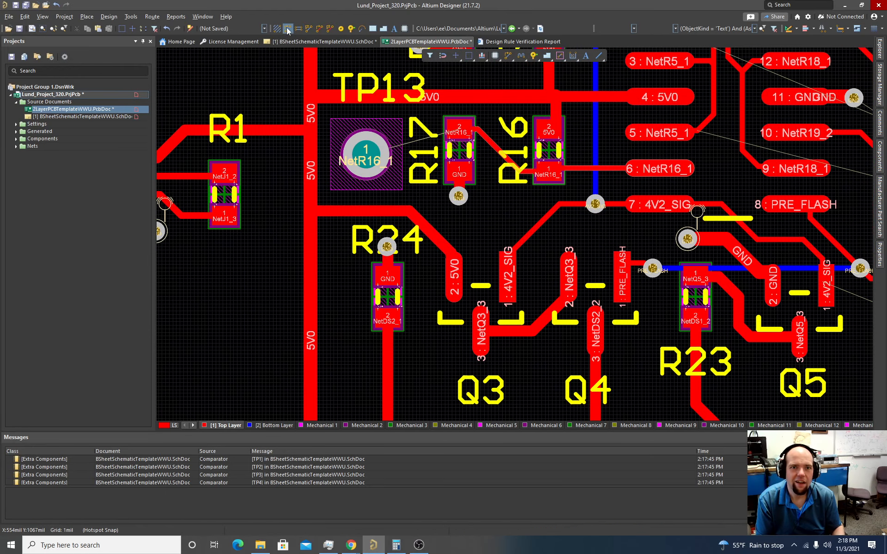
- Route an 8 mil top-layer track from TP13's pad to pin 2 of R17
click(287, 30)
click(370, 155)
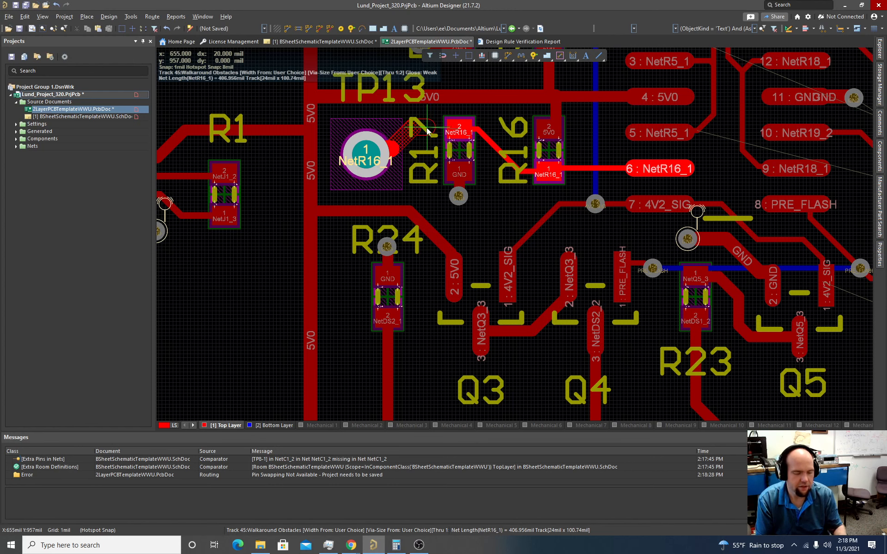
key(Tab)
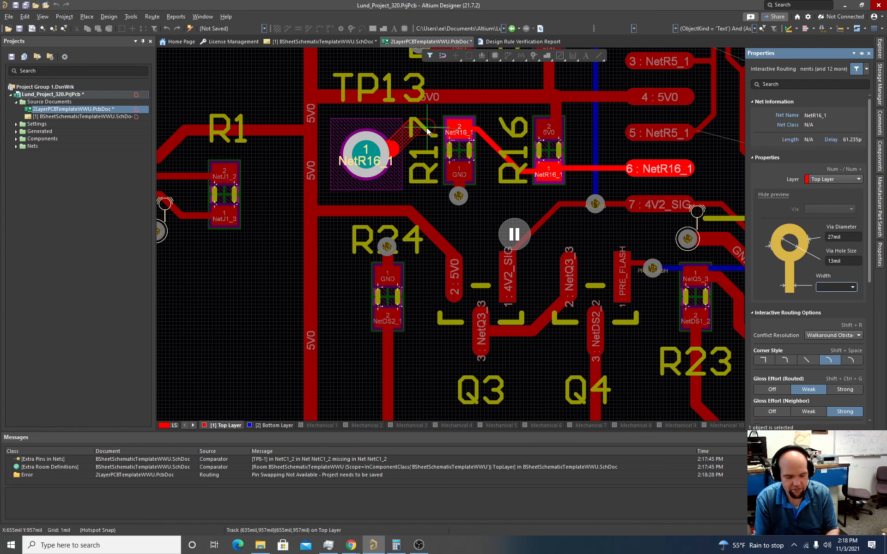
key(Return)
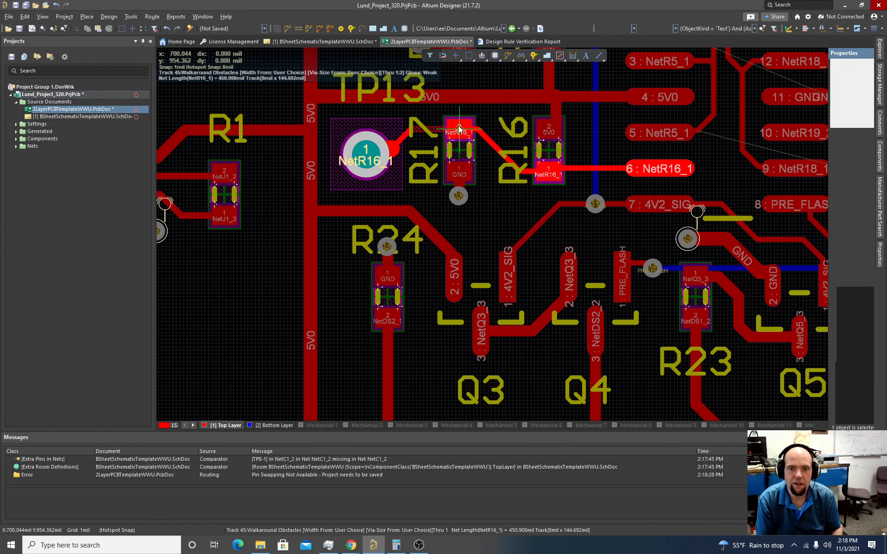
click(459, 128)
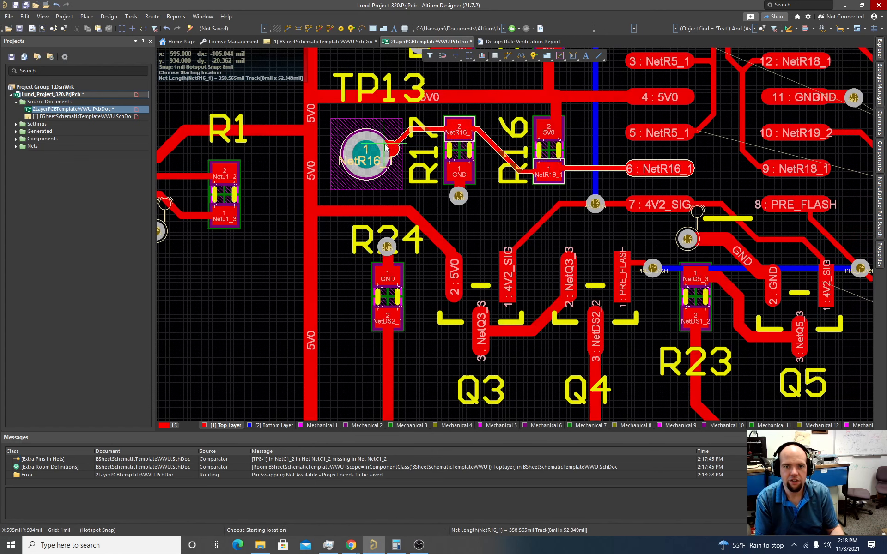
- Narrow the short NetR16_1 track stub that overlaps TP13's pad through its track properties
ctrl+scroll(376, 151, down, 1)
click(392, 152)
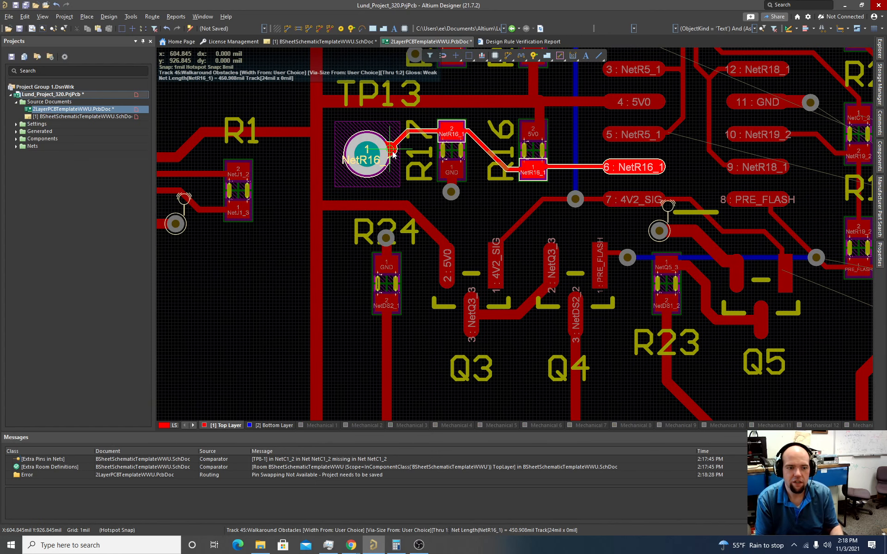
right_click(392, 152)
right_click(392, 151)
click(393, 151)
double_click(392, 151)
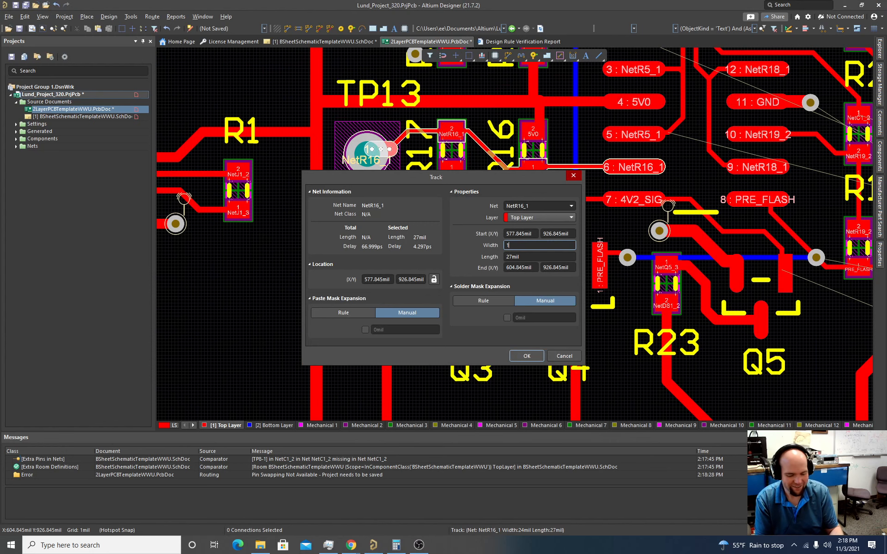
text(8)
key(Return)
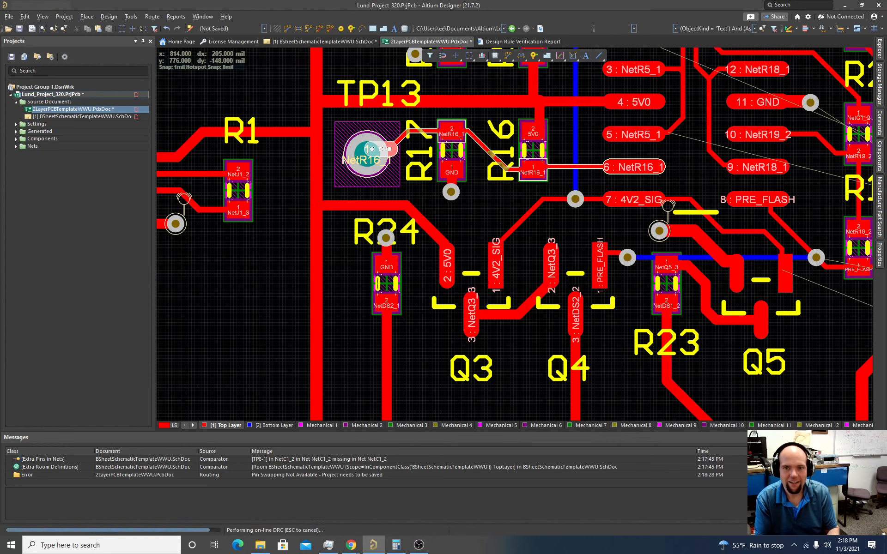
- Move the GND test point TP12 onto the board, just below Q5
ctrl+scroll(467, 232, down, 4)
scroll(501, 266, down, 3)
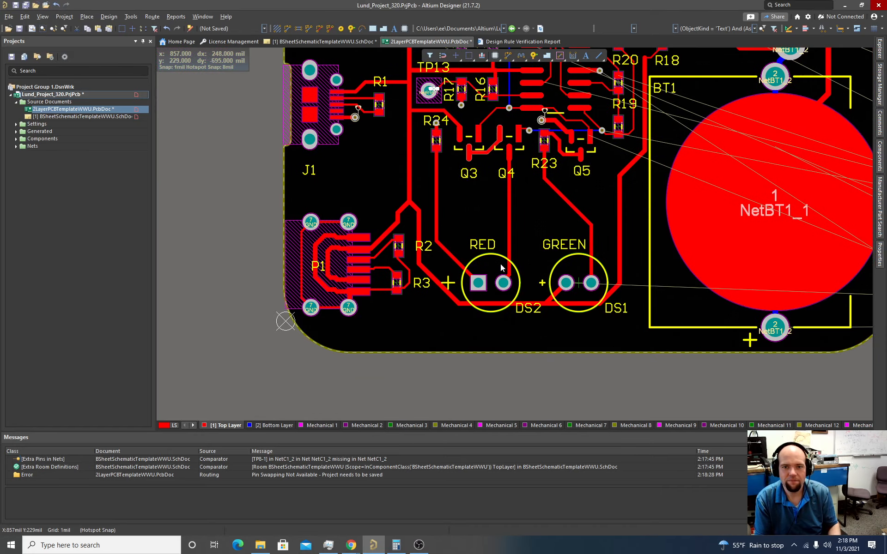
ctrl+scroll(502, 266, down, 2)
right_drag(651, 362, 475, 356)
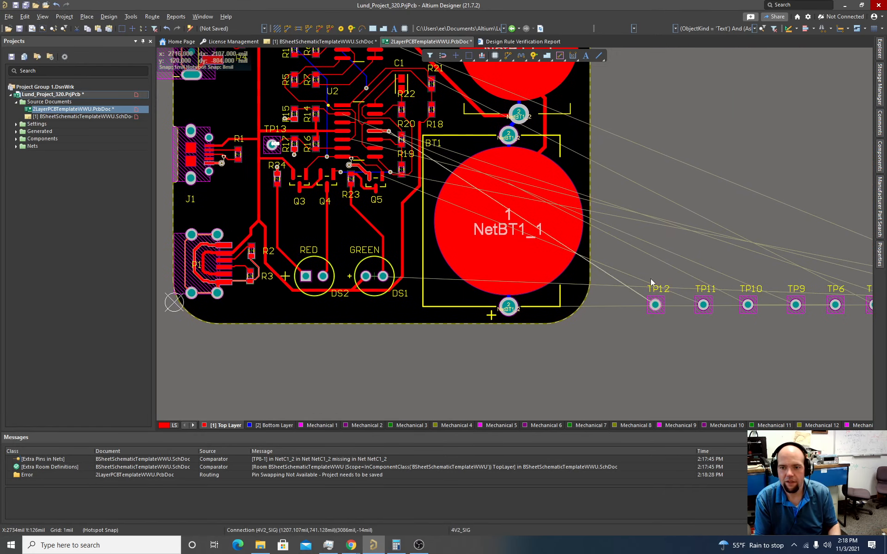
drag(645, 295, 388, 206)
ctrl+scroll(387, 207, up, 3)
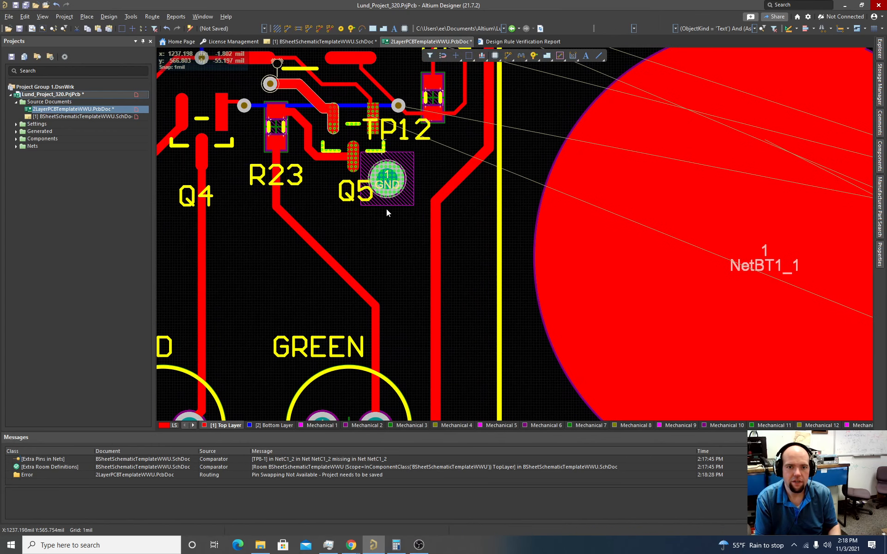
right_drag(390, 226, 456, 271)
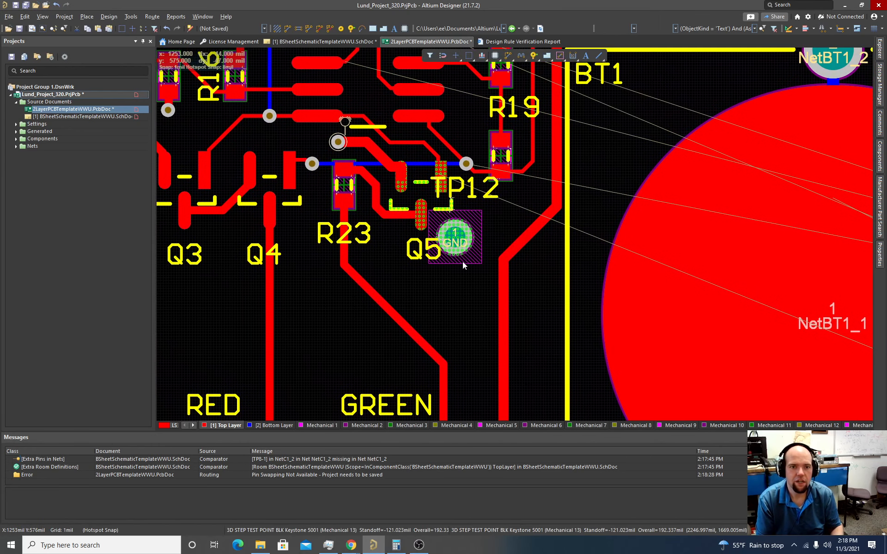
drag(461, 261, 462, 305)
- Set the snap grid to 10 mil, then reposition TP12 beside Q5's designator with its own label below the pad
key(g)
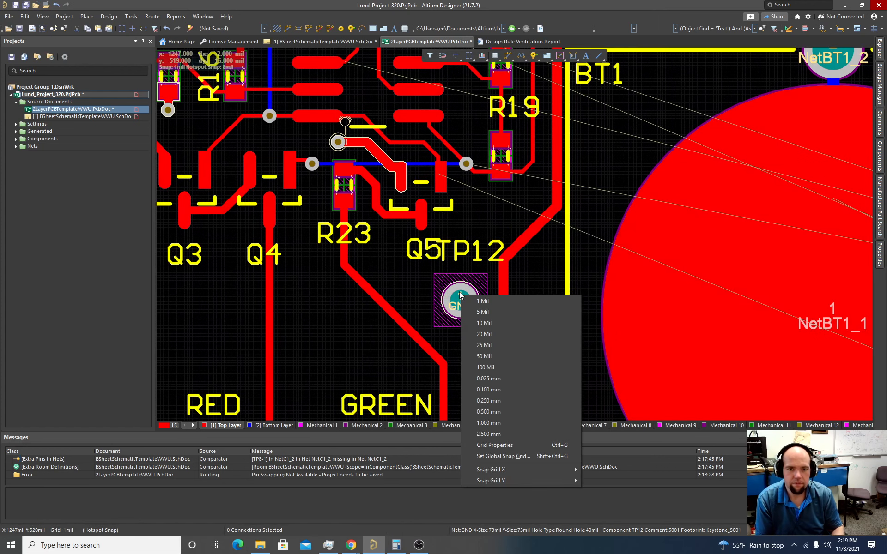
click(488, 325)
drag(462, 305, 466, 253)
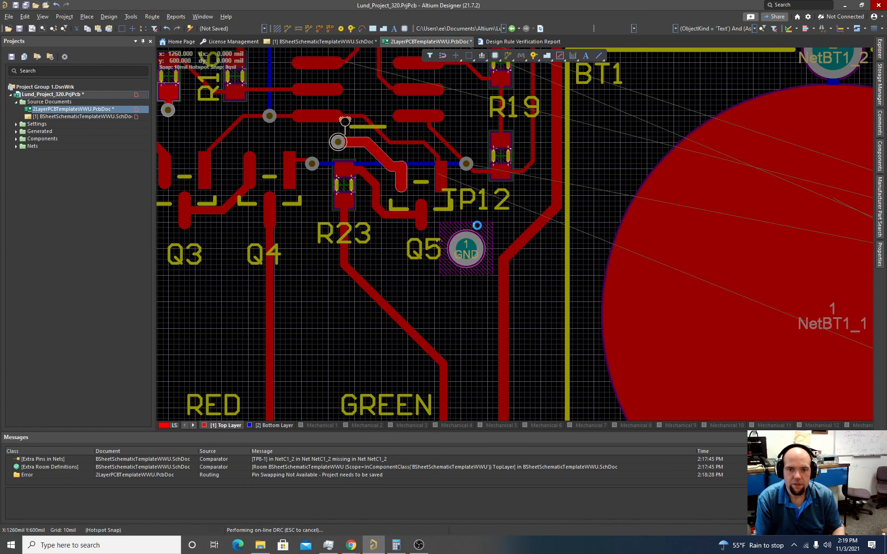
drag(473, 203, 452, 307)
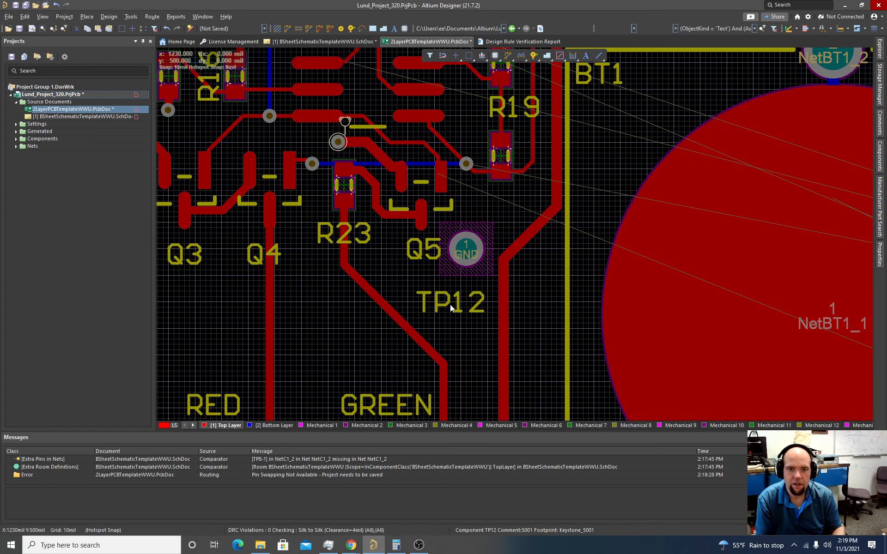
- Move TP12 to the board's bottom edge below R3, with its designator to the left of the pad
ctrl+scroll(453, 250, up, 2)
ctrl+scroll(453, 250, down, 3)
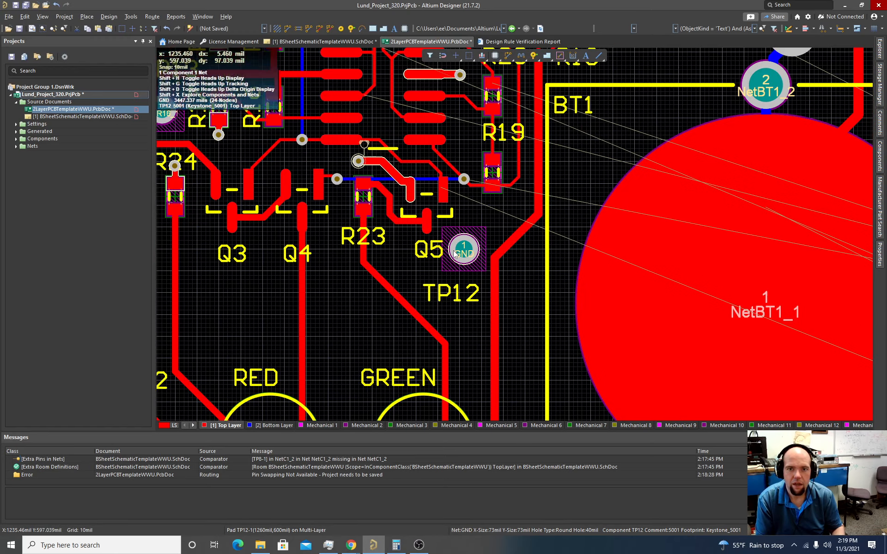
ctrl+scroll(379, 240, up, 2)
ctrl+scroll(379, 240, down, 2)
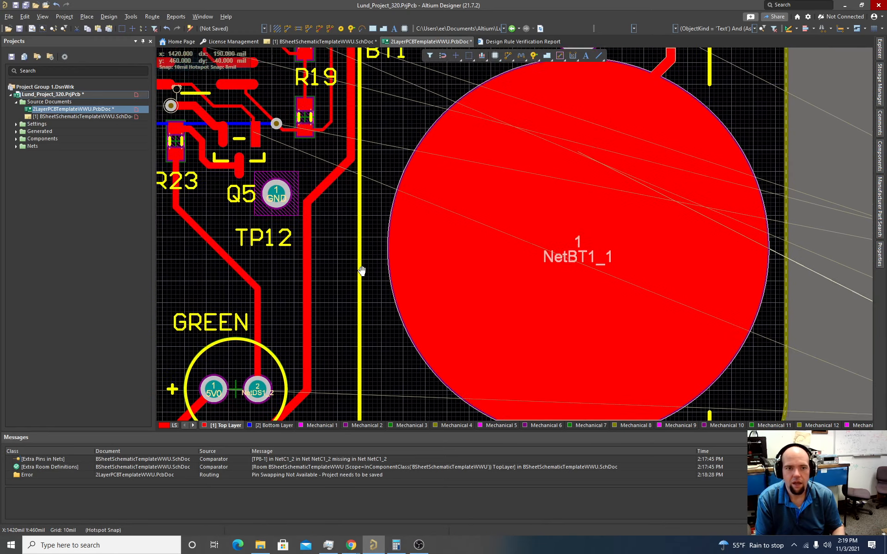
ctrl+scroll(423, 250, up, 4)
ctrl+scroll(423, 249, down, 4)
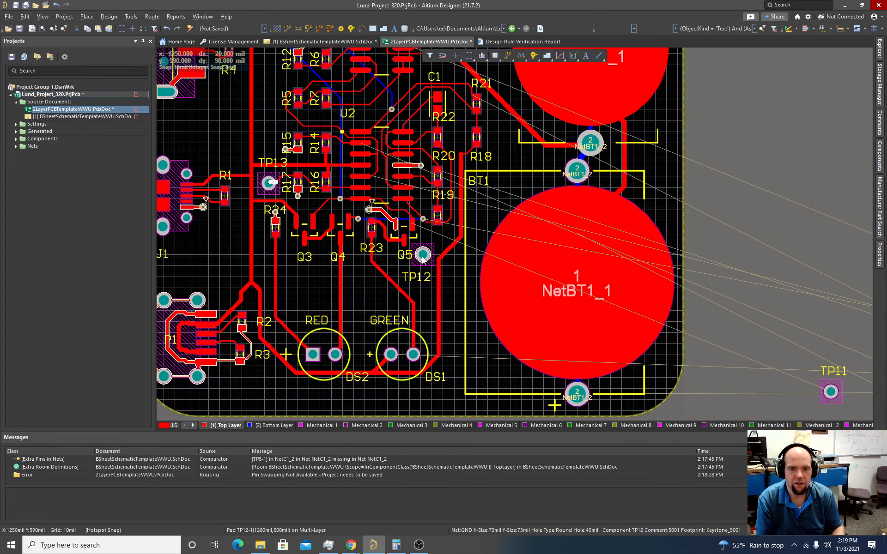
drag(423, 259, 223, 403)
double_click(226, 402)
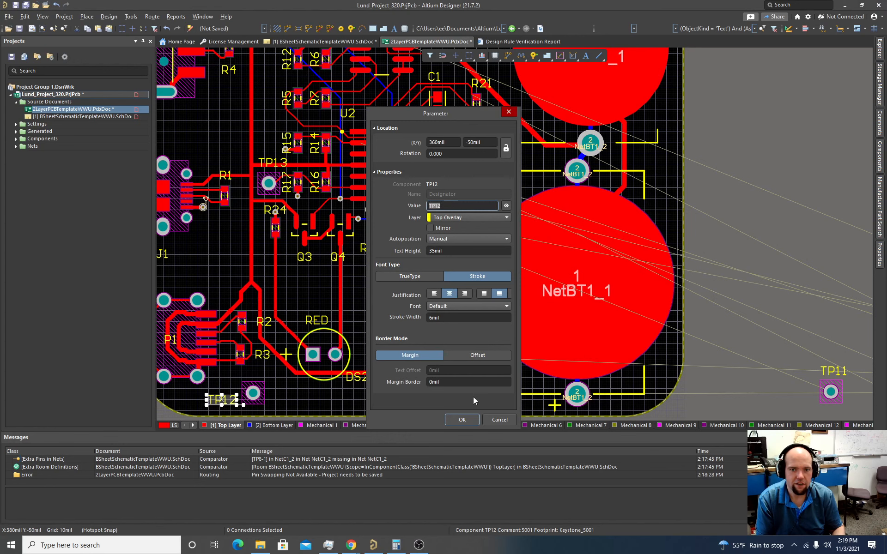
click(498, 419)
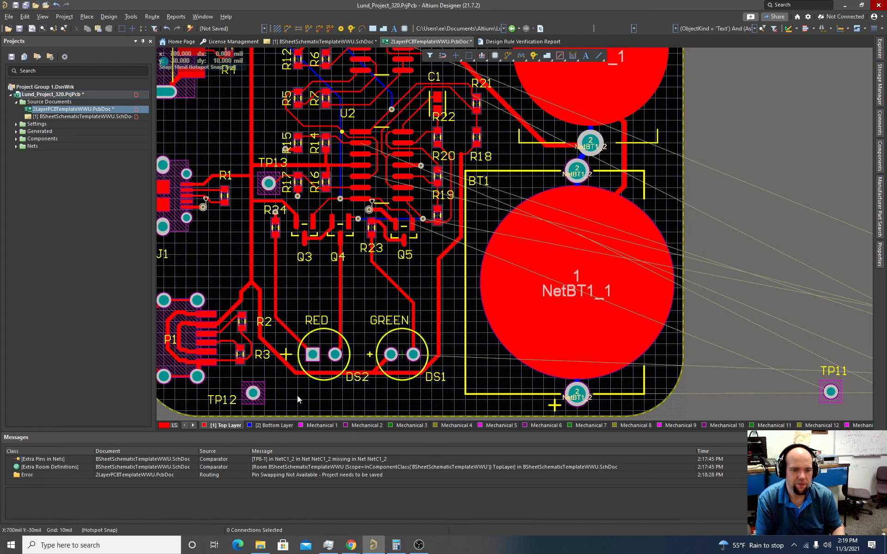
- Move test point TP11 onto the board between Q5 and R19, with its designator below the pad
ctrl+scroll(298, 395, down, 2)
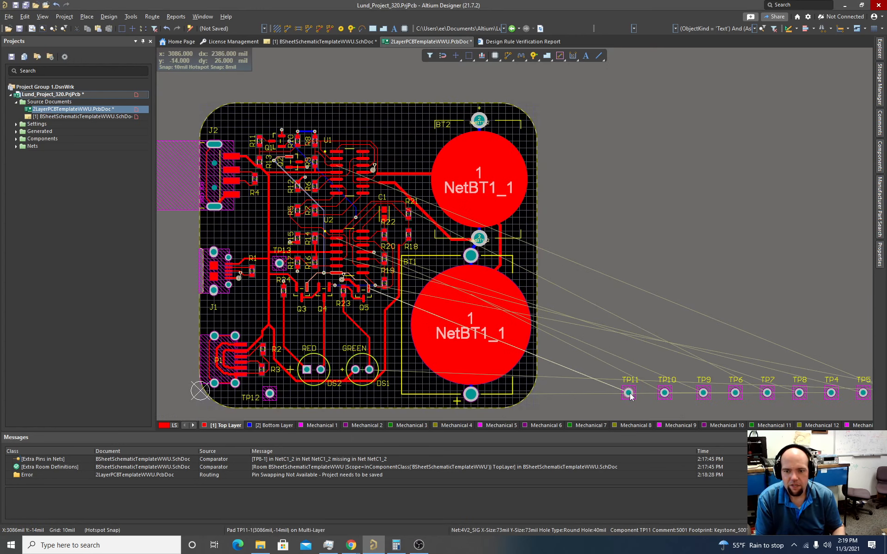
drag(630, 396, 403, 308)
ctrl+scroll(379, 300, up, 4)
drag(396, 255, 406, 365)
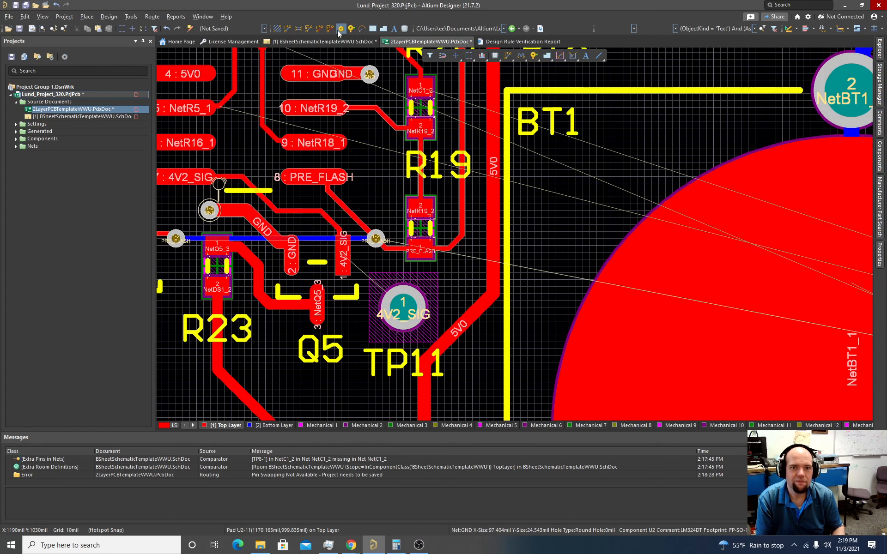
- Route an 8 mil 4V2_SIG track on the top layer from Q5's pin 1 to TP11
click(286, 30)
click(343, 255)
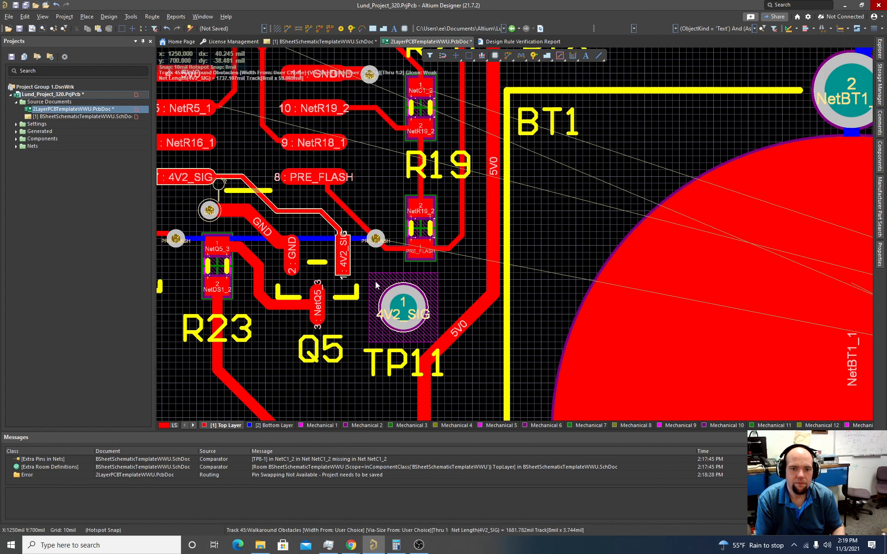
click(403, 308)
right_click(402, 304)
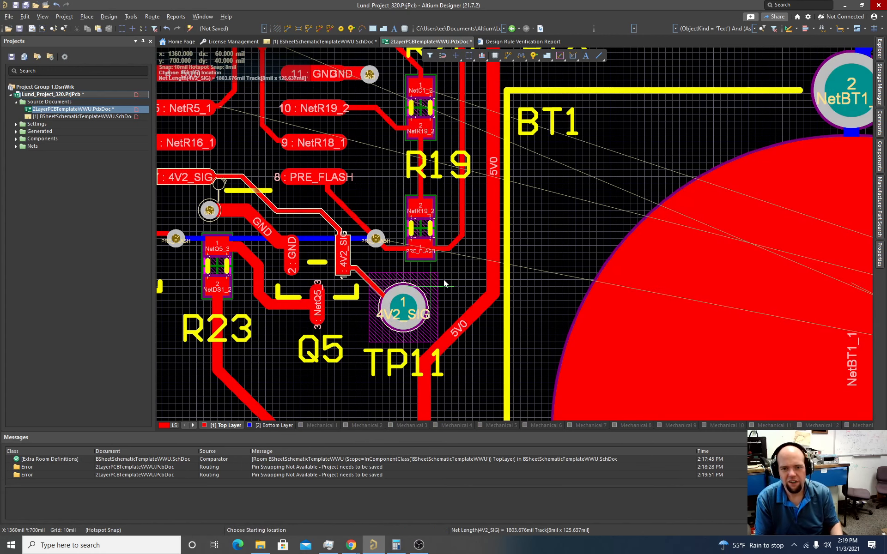
ctrl+scroll(424, 281, down, 5)
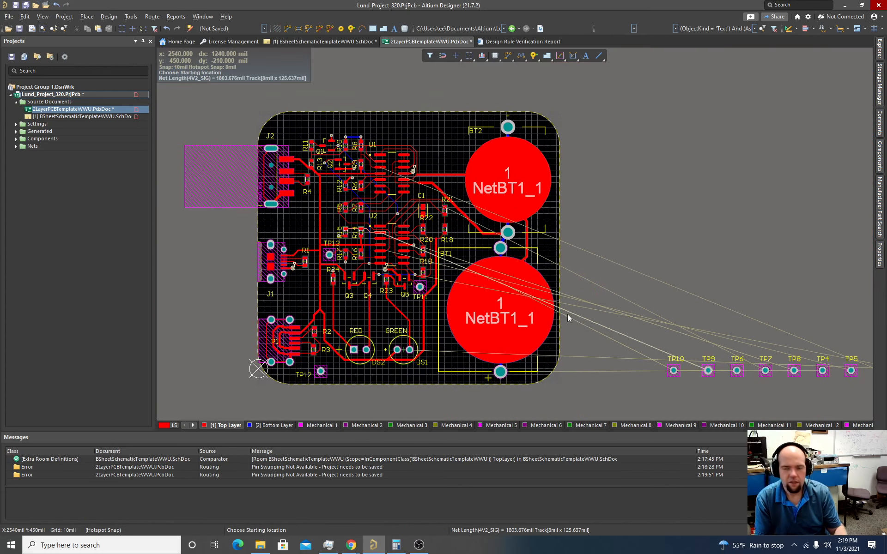
key(Escape)
- Move TP10 onto the board between U1 and BT2, just above the thick NetBT1_1 track
drag(674, 370, 440, 162)
ctrl+scroll(434, 168, up, 5)
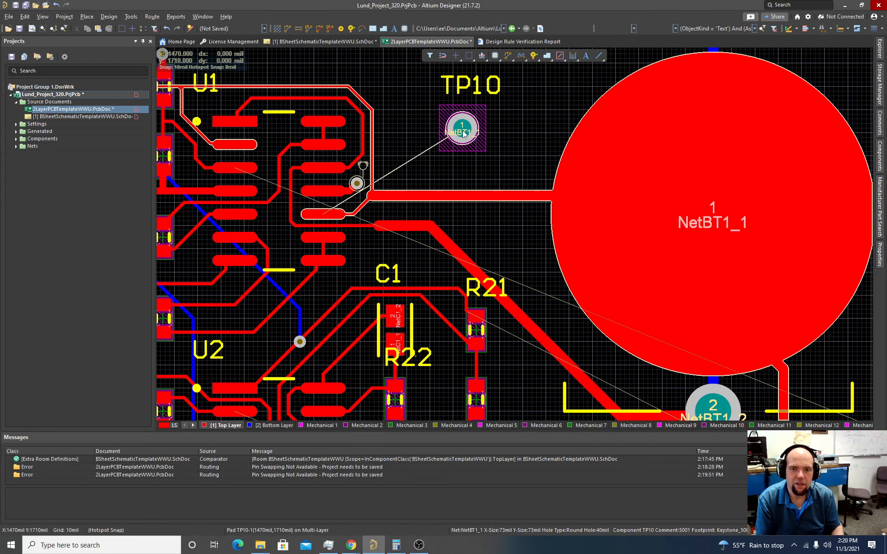
drag(462, 130, 425, 147)
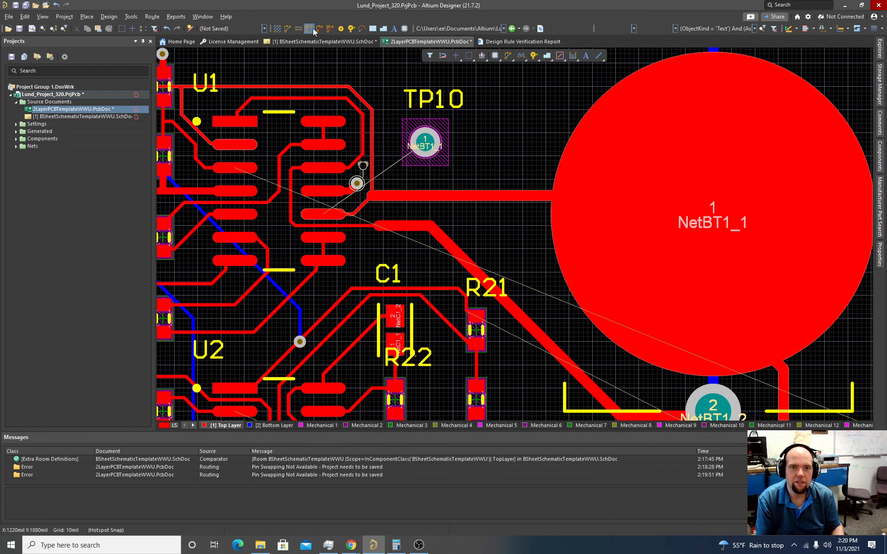
- Route a 24 mil track from TP10 straight down to the NetBT1_1 track
click(289, 28)
click(425, 147)
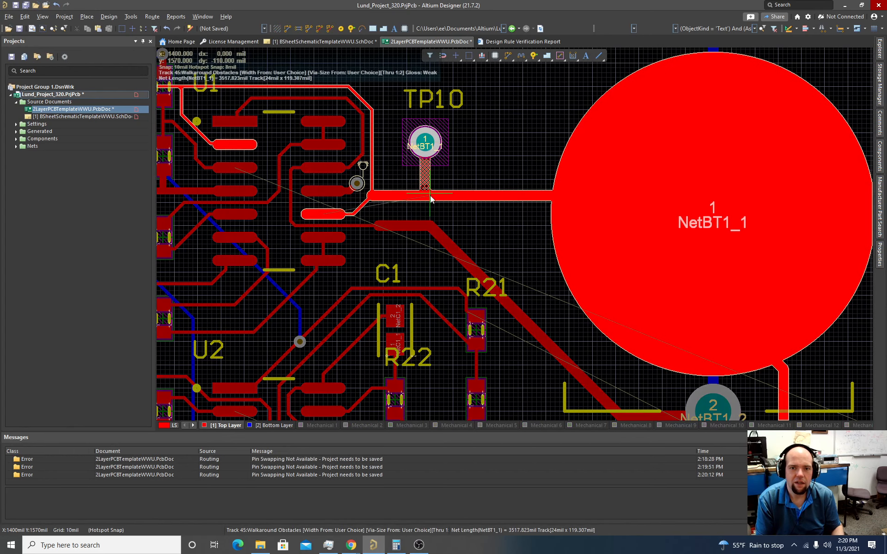
click(428, 198)
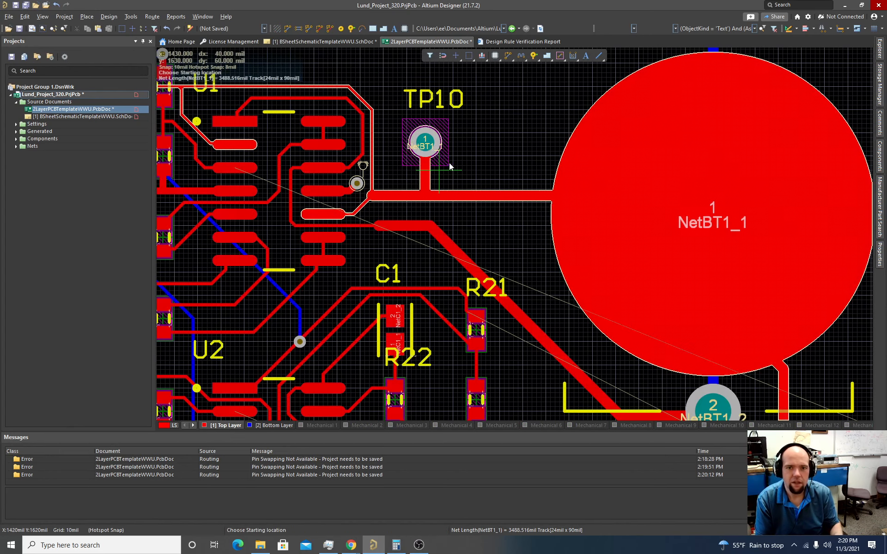
ctrl+scroll(466, 178, down, 2)
ctrl+scroll(463, 177, down, 2)
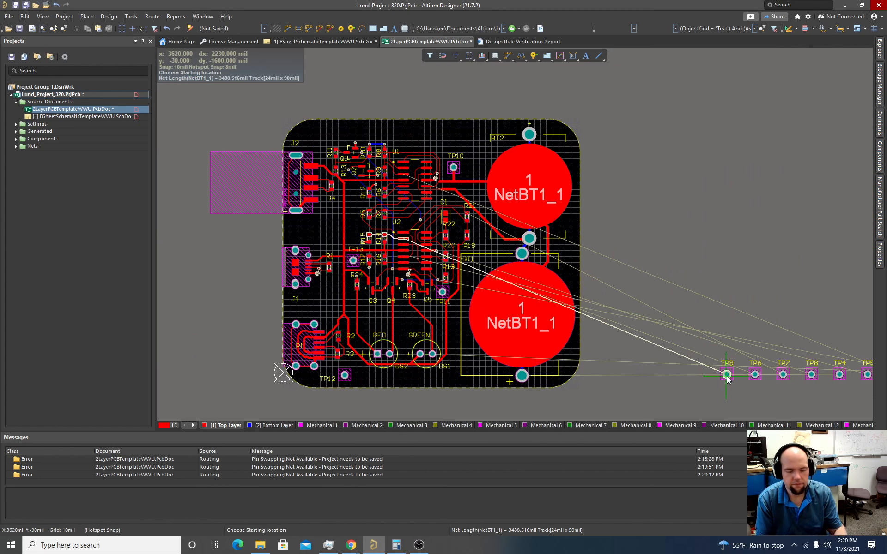
key(Escape)
- Move TP9 onto the board beside R15, above TP13 and level with R15's NetR14_1 pad
drag(727, 375, 367, 237)
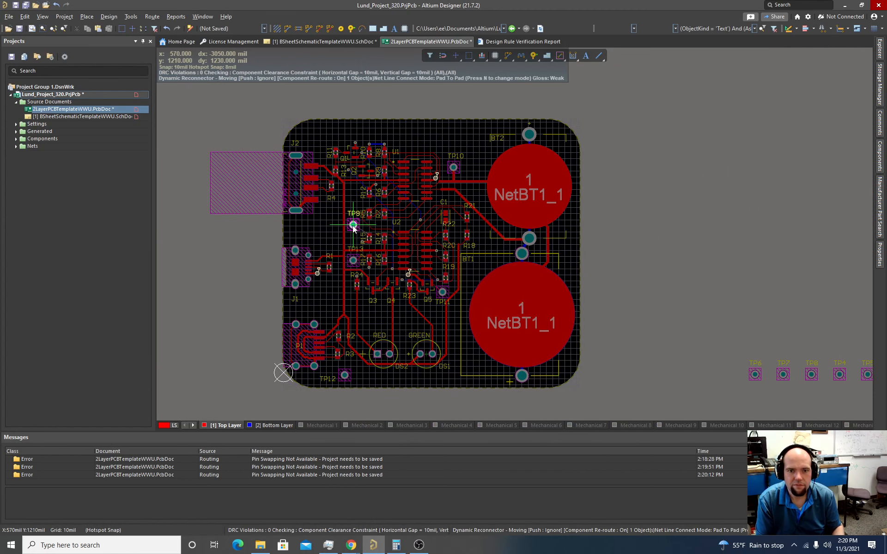
click(353, 225)
ctrl+scroll(353, 225, up, 5)
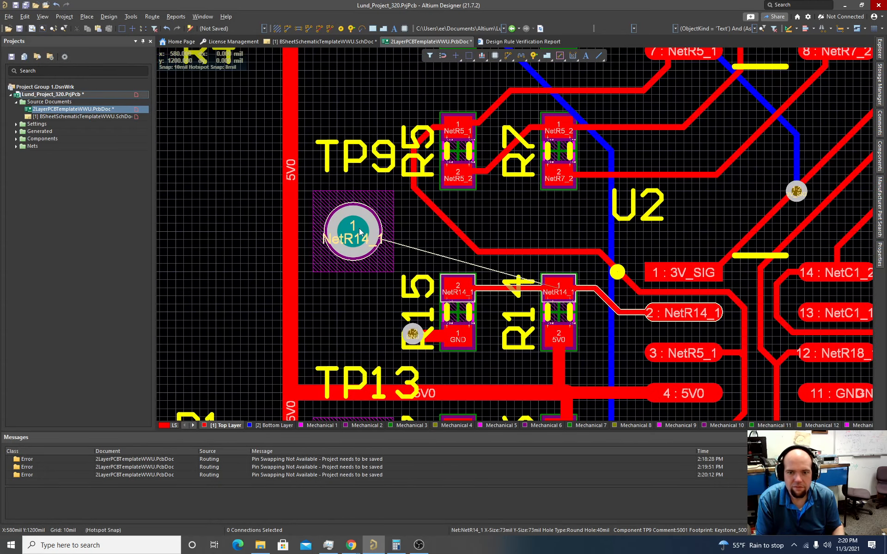
drag(359, 228, 354, 277)
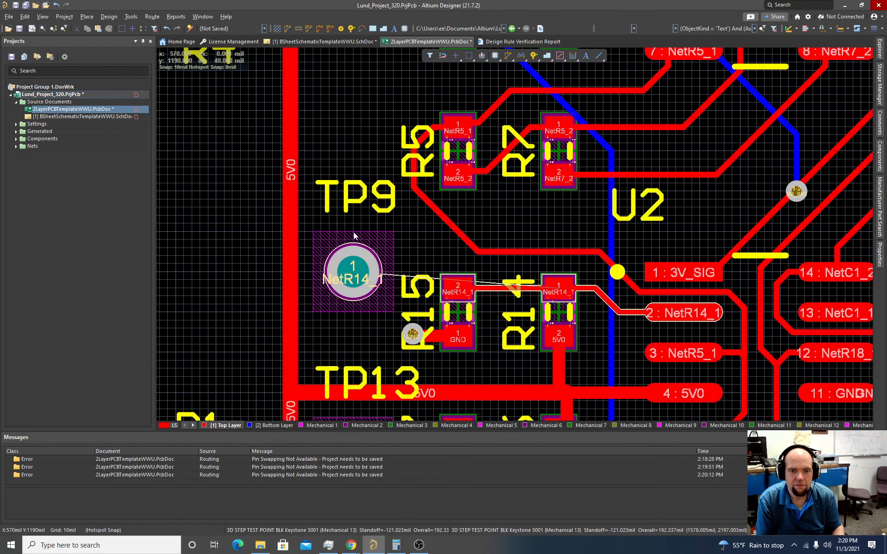
- Route an 8 mil NetR14_1 track from R15's pad 2 to TP9
click(458, 289)
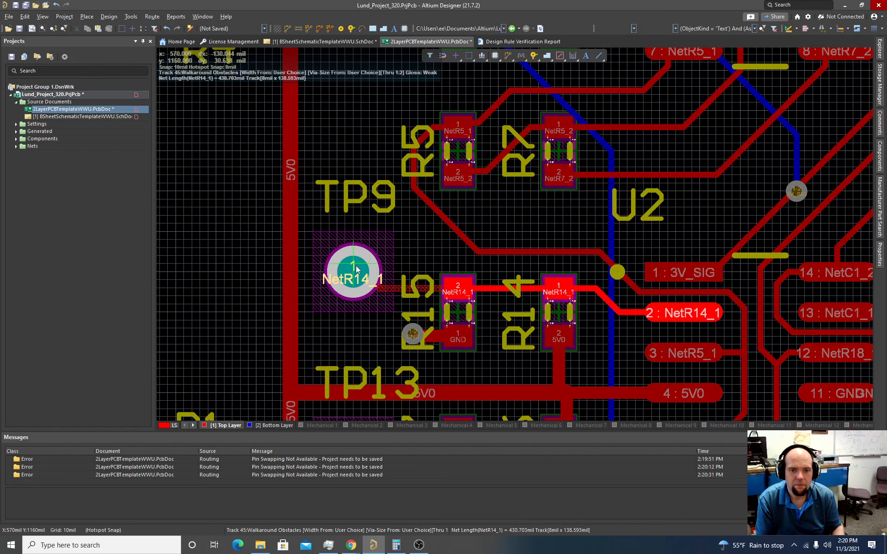
click(358, 269)
ctrl+scroll(407, 278, down, 6)
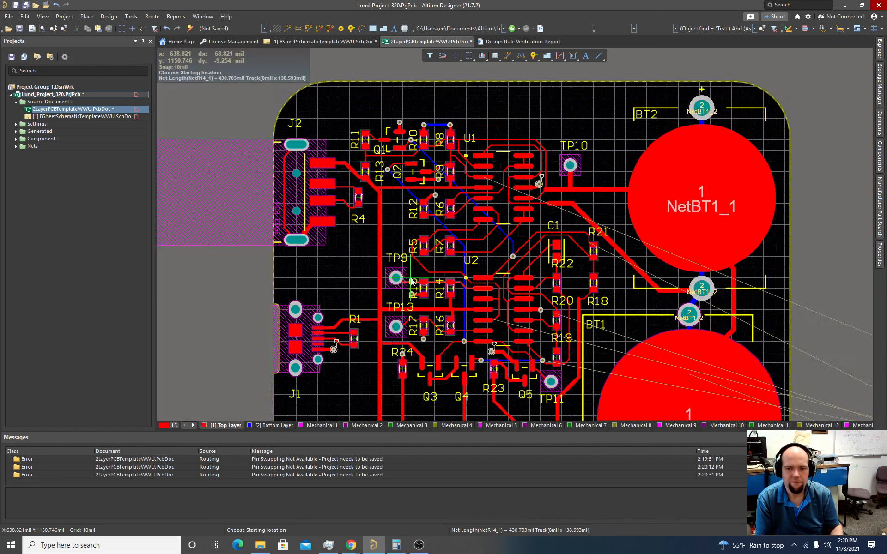
right_click(681, 342)
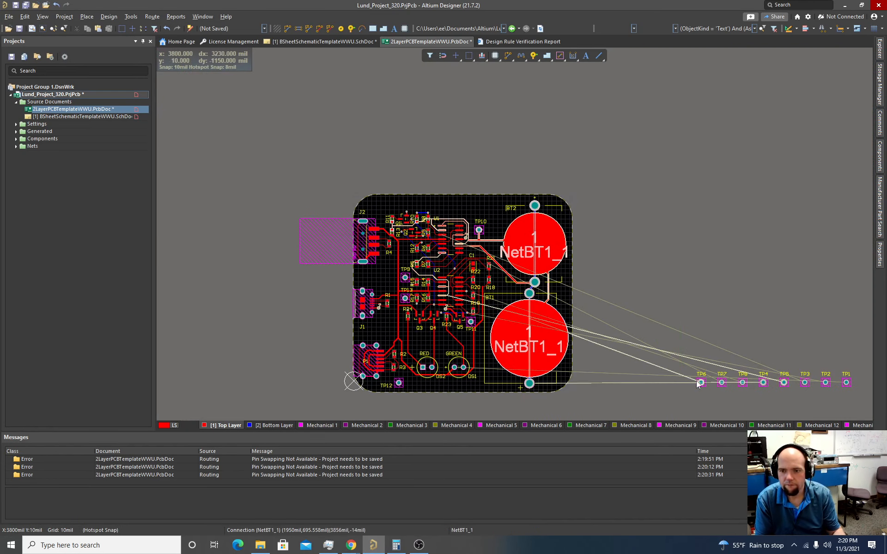
- Move TP6 onto the board between TP10 and BT2, above TP10's designator
drag(698, 383, 491, 212)
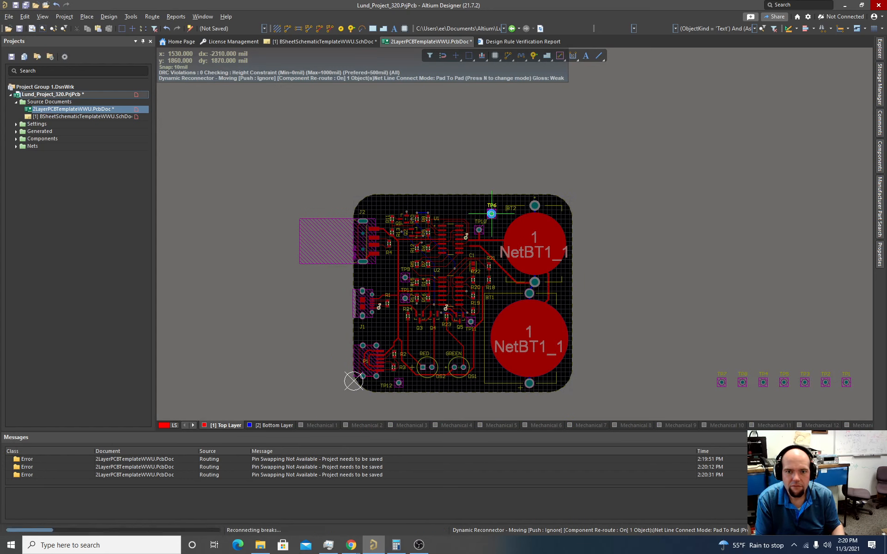
ctrl+scroll(491, 215, up, 5)
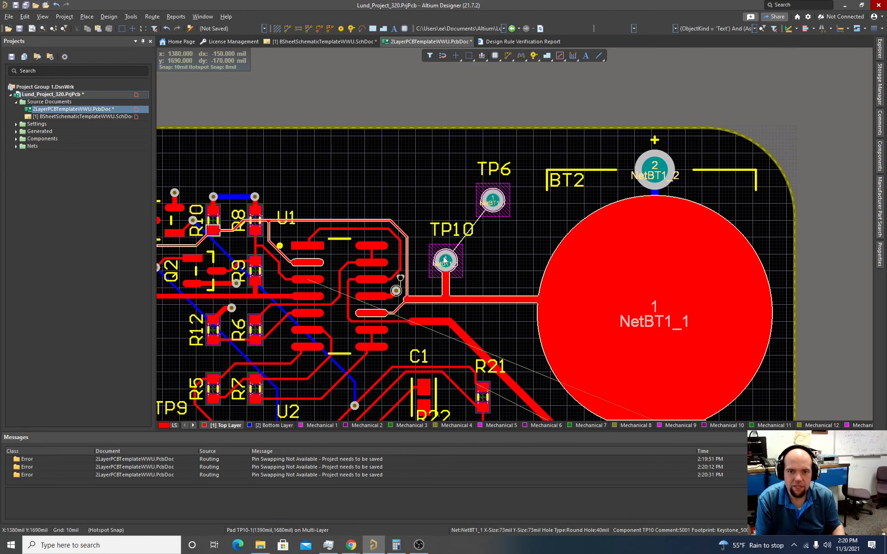
- Examine in the schematic which nodes TP6 and TP10 connect to around U1A and the BT1/BT2 batteries
double_click(73, 117)
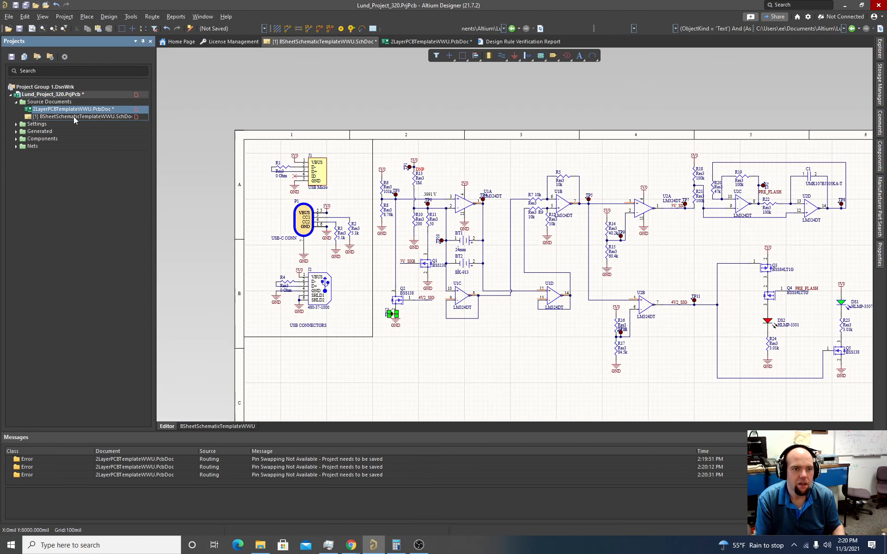
right_drag(481, 342, 418, 352)
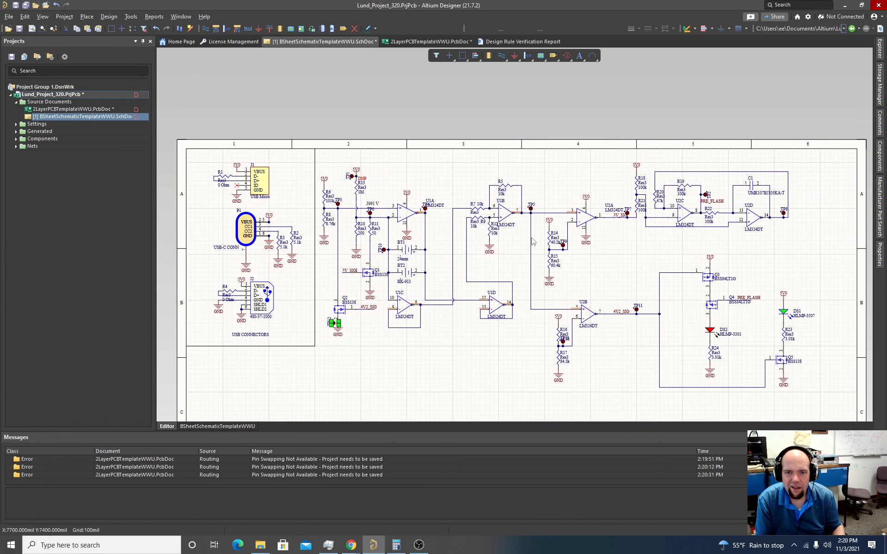
ctrl+scroll(437, 246, up, 2)
right_drag(450, 246, 465, 255)
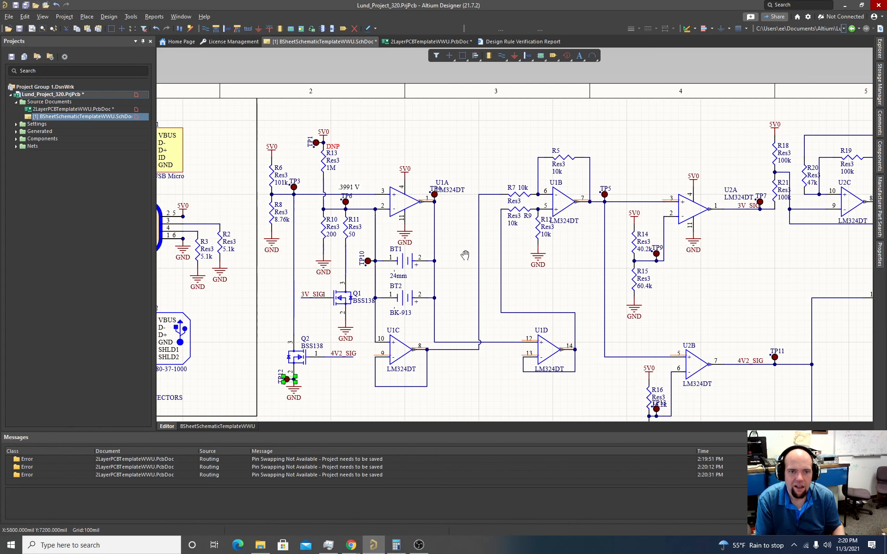
right_drag(465, 255, 491, 275)
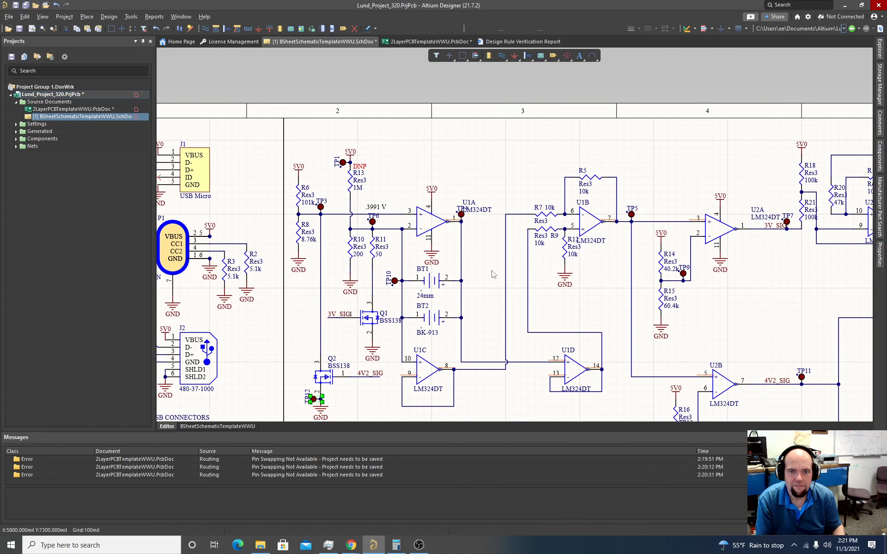
ctrl+scroll(467, 249, up, 9)
ctrl+scroll(465, 238, down, 5)
right_drag(483, 269, 498, 207)
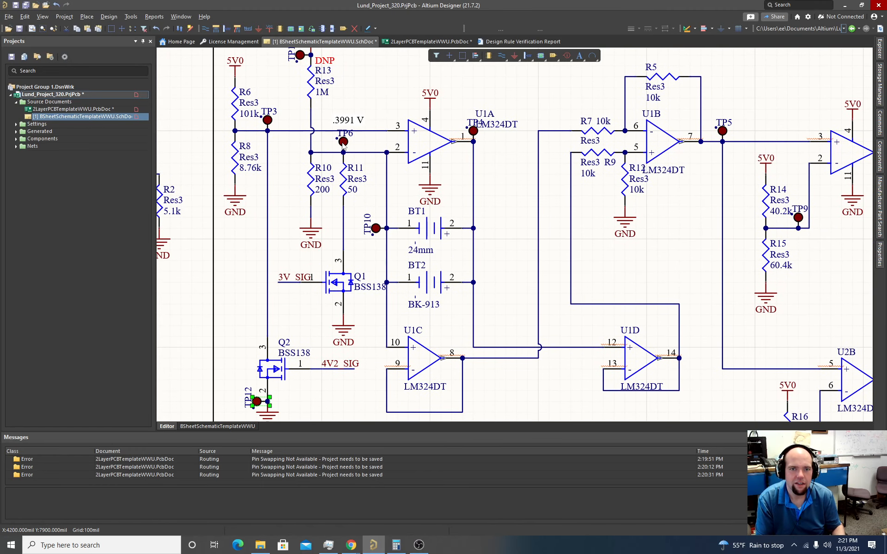
- Delete TP6 from the schematic and execute the engineering change order that updates 2LayerPCBTemplateWWU.PcbDoc
mouse_move(343, 143)
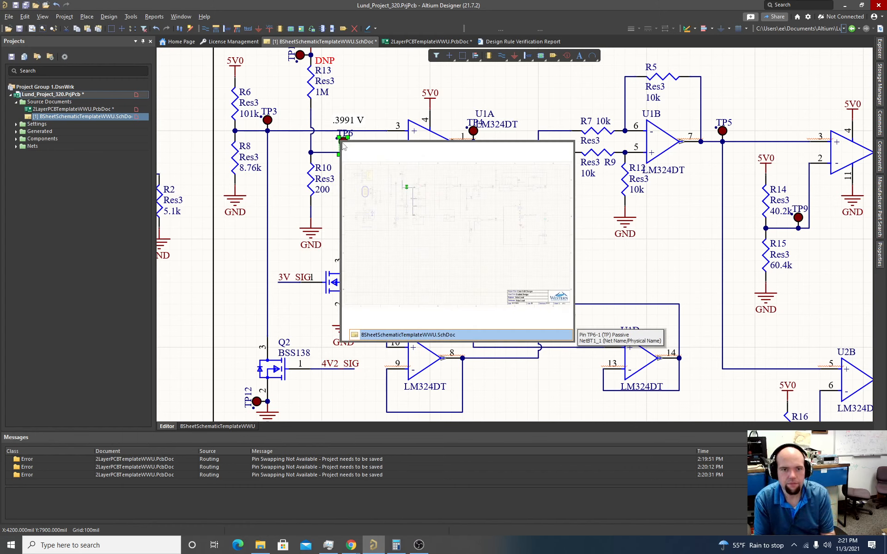
key(Delete)
click(111, 17)
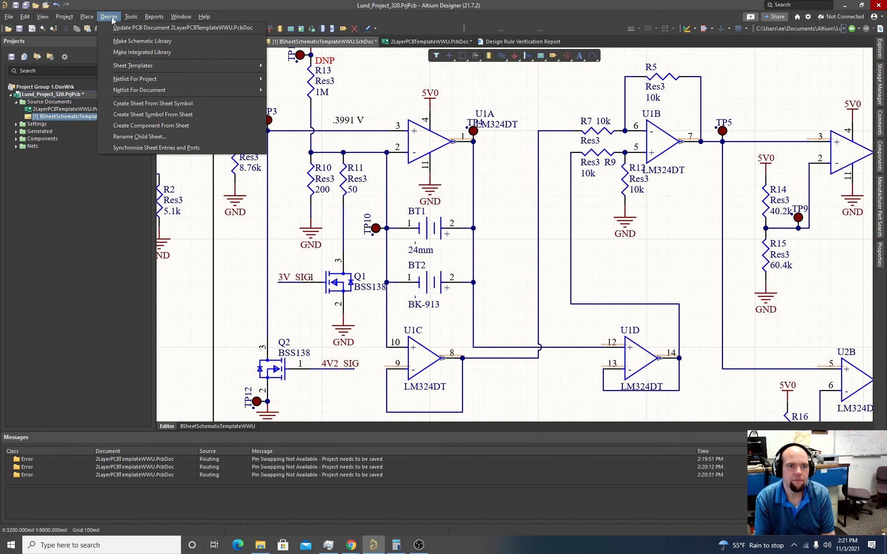
click(118, 28)
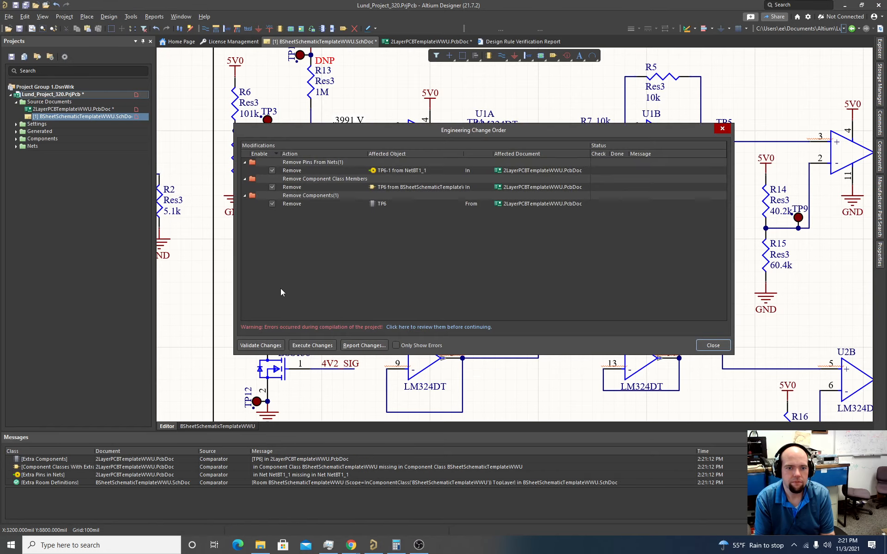
click(313, 345)
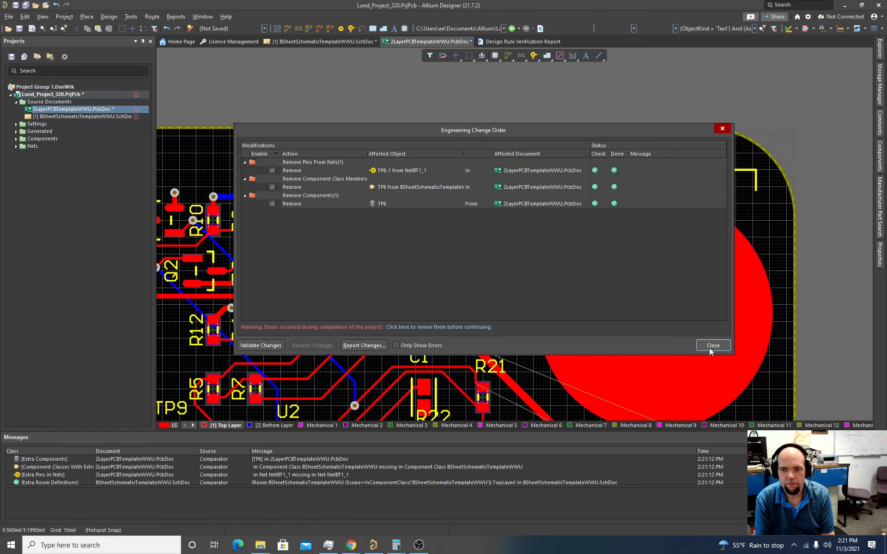
click(713, 345)
- Take TP7 out of the row of unplaced test points and drop it outside the board, beside BT2
ctrl+scroll(439, 287, down, 1)
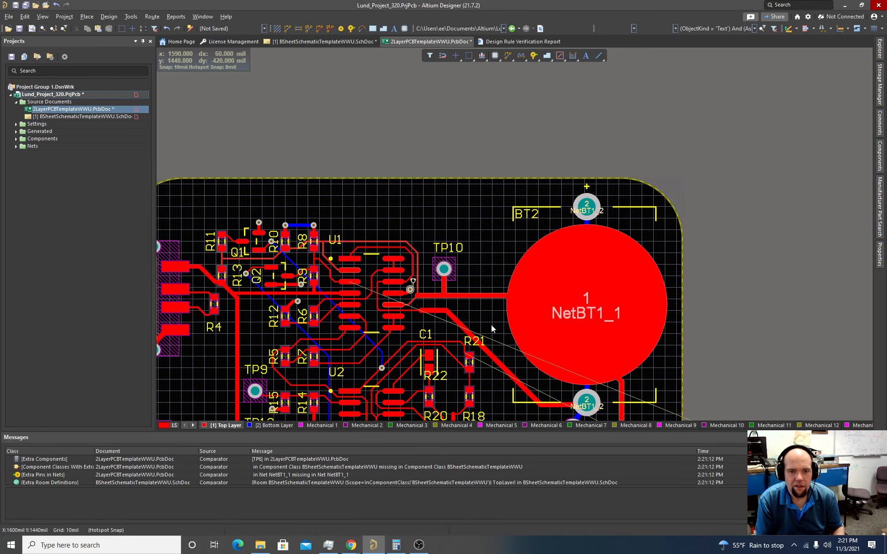
right_drag(492, 325, 428, 177)
ctrl+scroll(512, 247, down, 5)
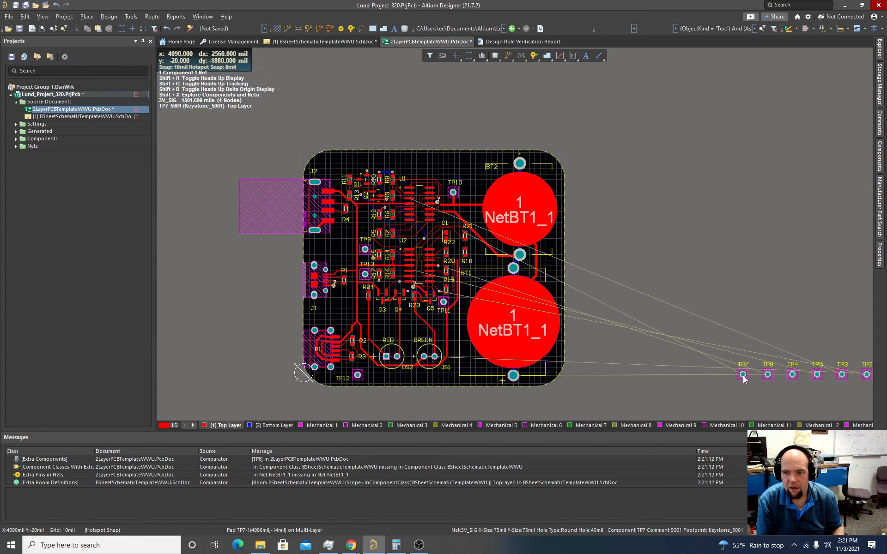
drag(743, 376, 642, 301)
drag(444, 183, 459, 180)
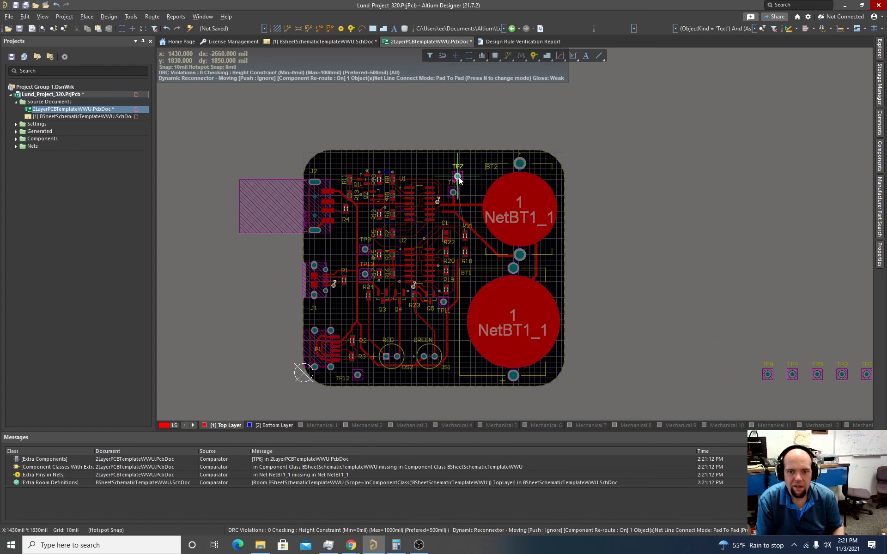
drag(623, 237, 623, 236)
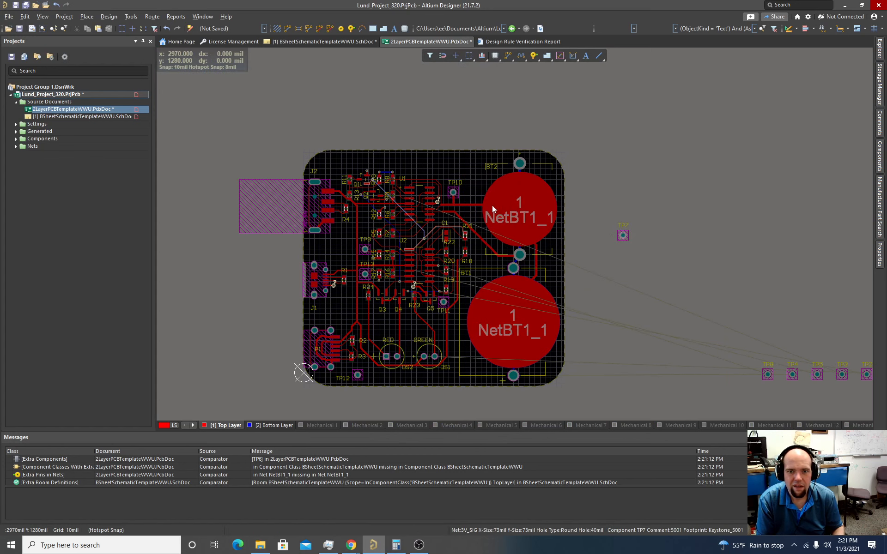
- Move TP7 onto the board just above C1 and R21, next to the 3V_SIG track
ctrl+scroll(450, 198, up, 4)
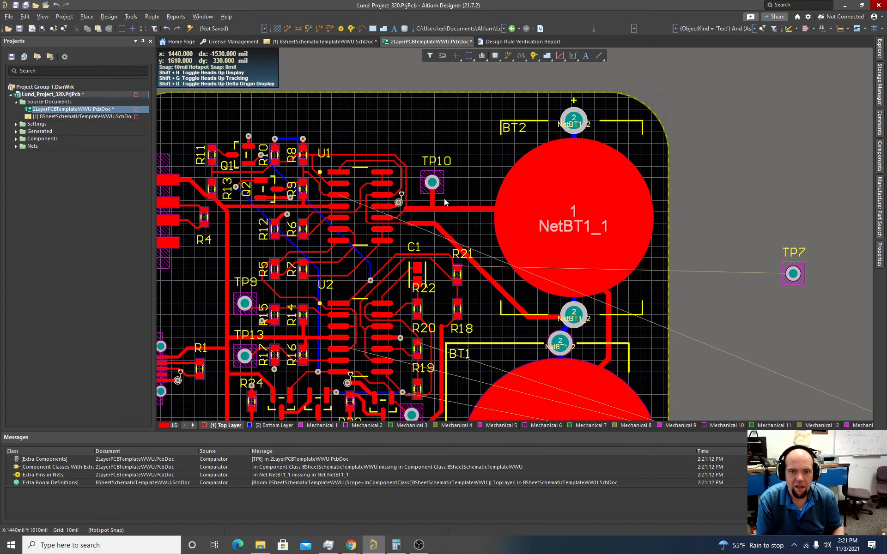
ctrl+scroll(445, 198, down, 1)
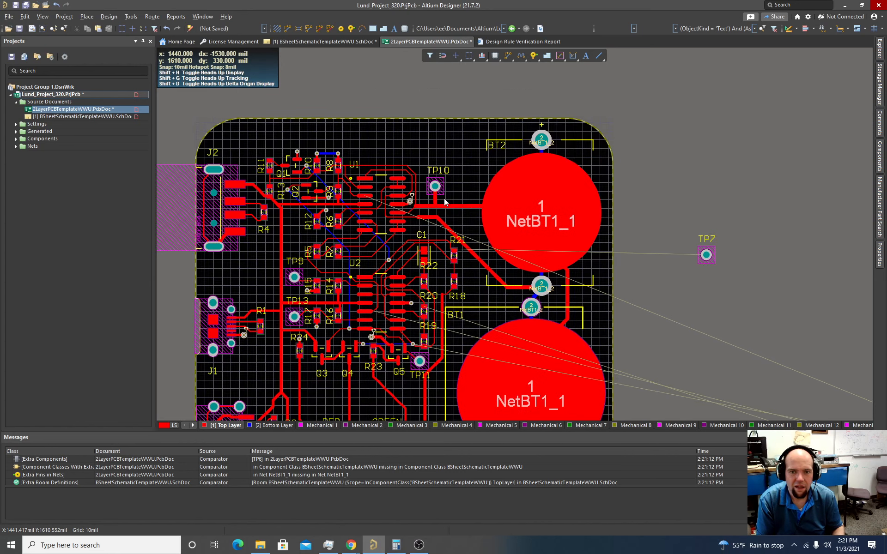
ctrl+scroll(444, 198, up, 1)
ctrl+scroll(445, 198, down, 1)
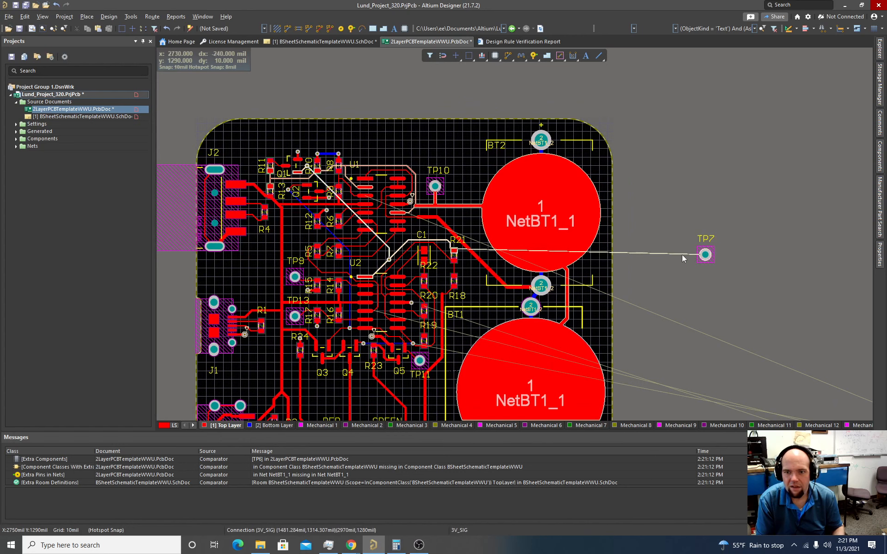
drag(706, 255, 377, 155)
ctrl+scroll(472, 276, up, 3)
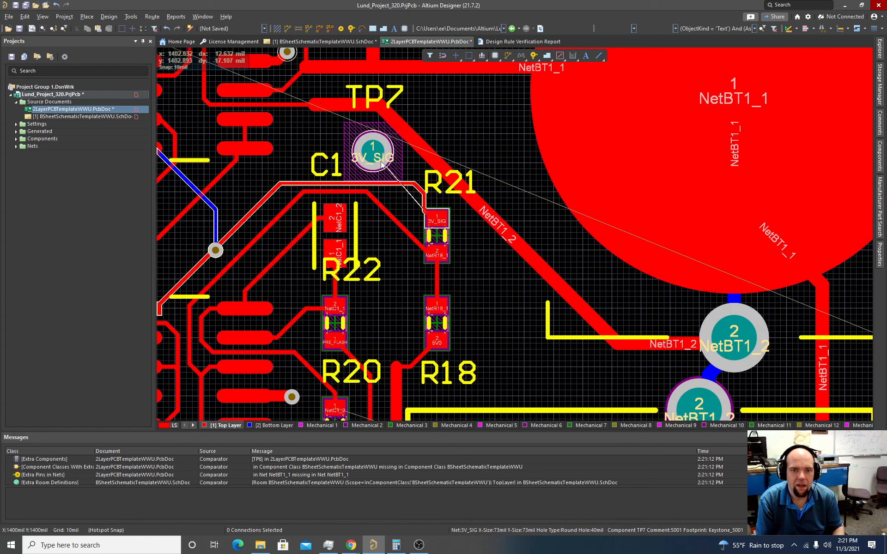
- Route an 8 mil top-layer track from TP7 down to the 3V_SIG track that runs to R21
scroll(382, 169, up, 1)
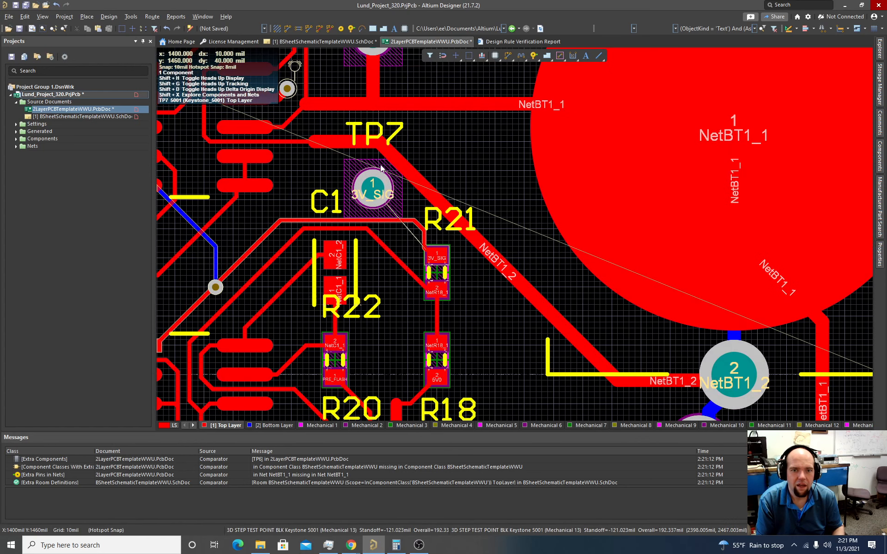
click(287, 28)
click(373, 199)
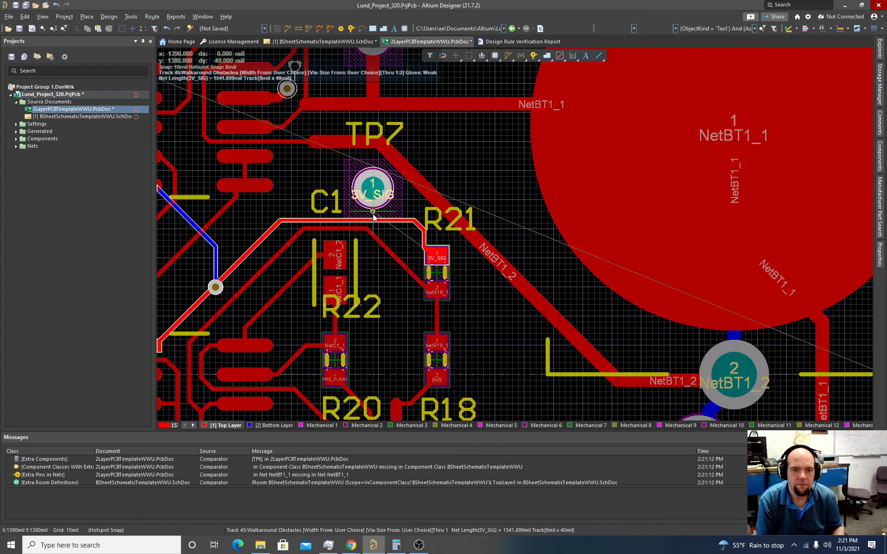
click(372, 218)
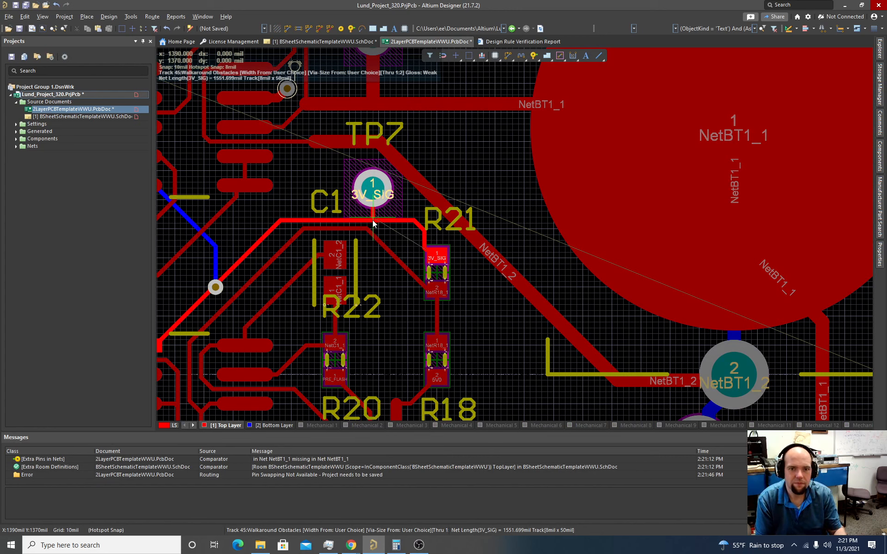
right_click(412, 221)
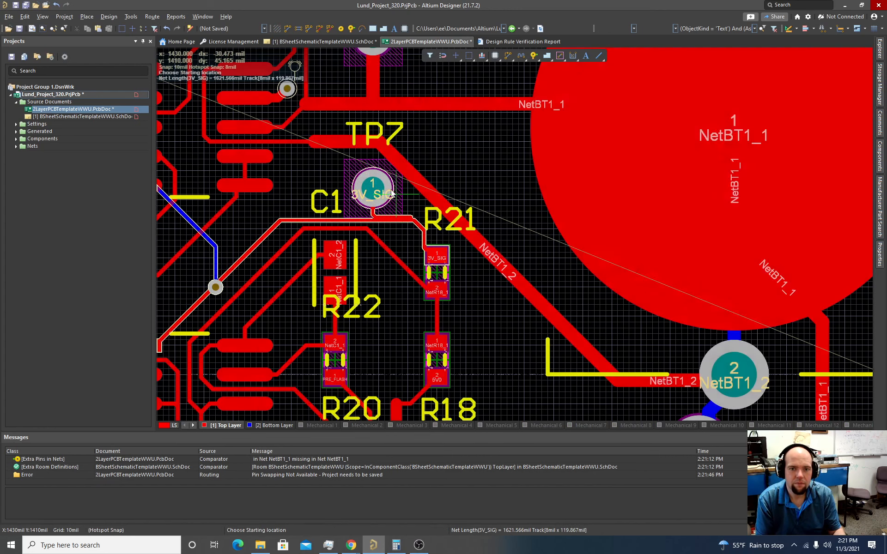
right_click(413, 221)
click(386, 216)
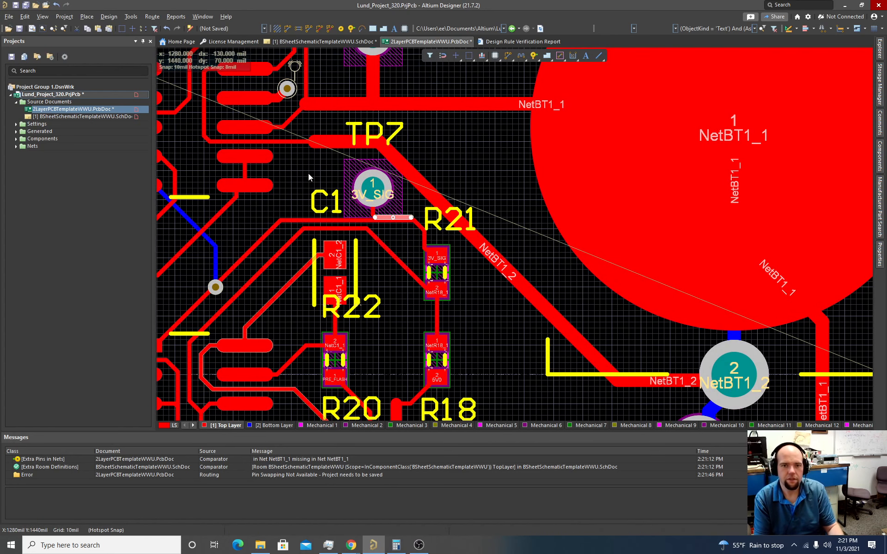
- Take TP8 out of the row of unplaced test points and place it between R22 and R18, just below C1
ctrl+scroll(374, 213, down, 5)
right_drag(655, 318, 486, 115)
drag(696, 235, 296, 125)
drag(435, 197, 467, 230)
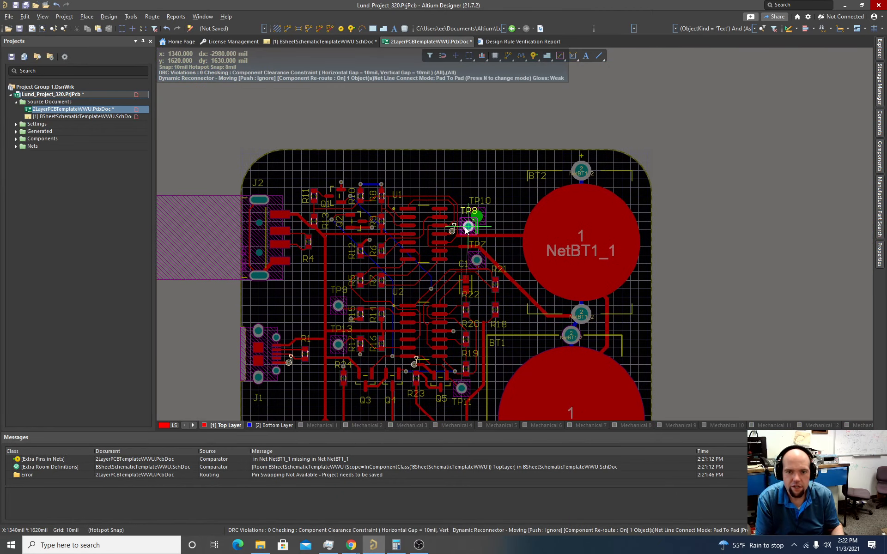
drag(485, 175, 485, 174)
ctrl+scroll(485, 174, up, 4)
scroll(473, 108, down, 2)
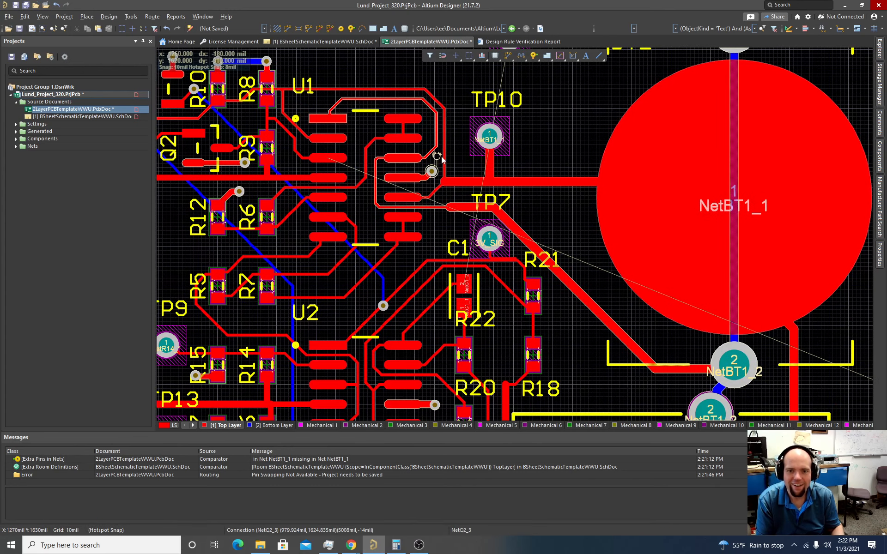
scroll(473, 108, up, 2)
drag(489, 151, 501, 254)
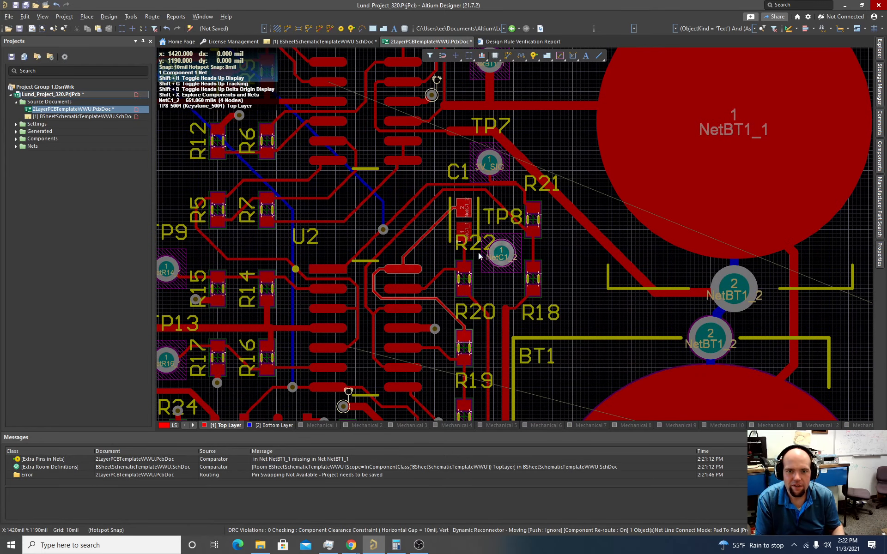
- Rotate the R22 and C1 designators to vertical and place them beside their components, clear of TP8
click(473, 248)
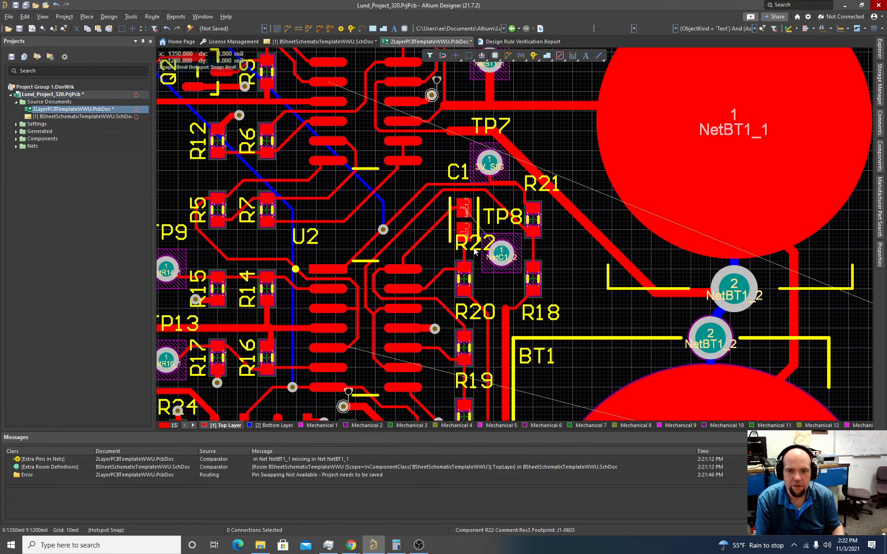
drag(474, 249, 442, 276)
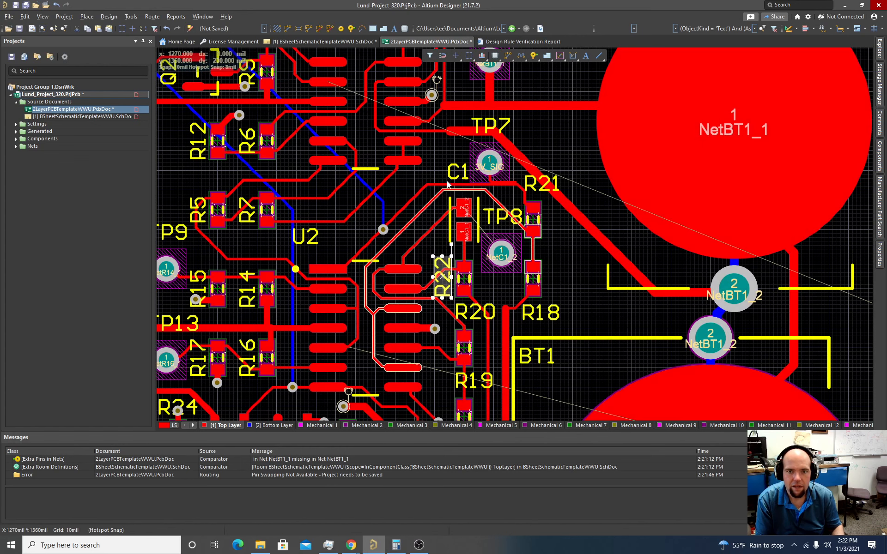
drag(457, 172, 438, 218)
- Rotate the R20 and R19 designators to vertical and place each one alongside its resistor, on the BT1 side
drag(475, 311, 489, 348)
key(space)
drag(473, 380, 489, 412)
key(space)
scroll(489, 409, down, 2)
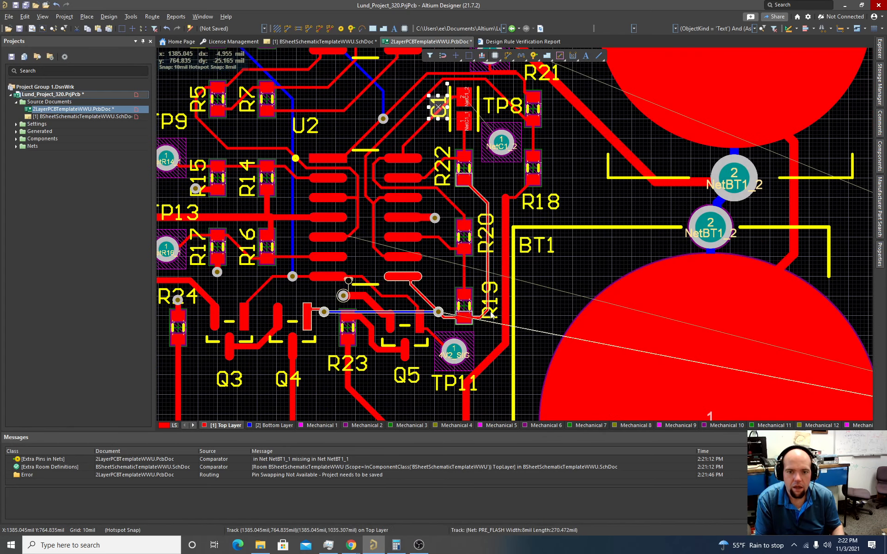
drag(491, 313, 485, 307)
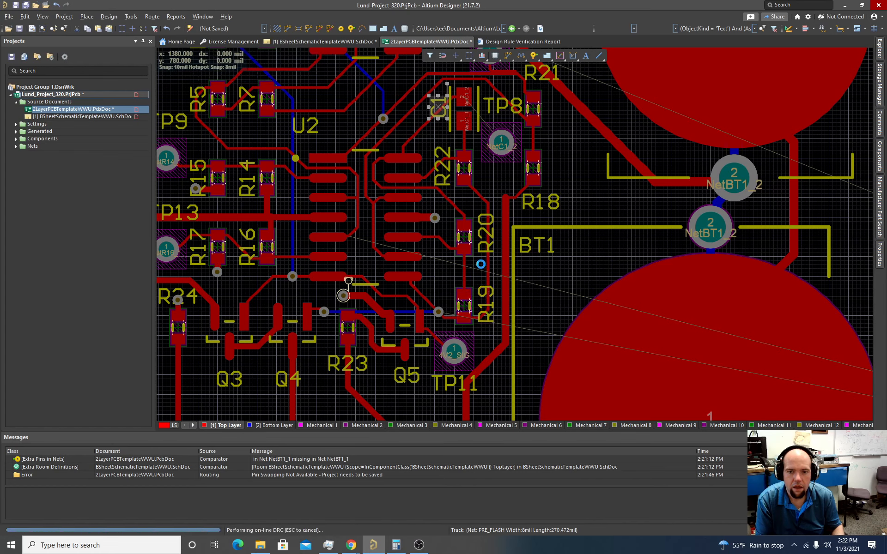
drag(485, 232, 486, 236)
scroll(479, 238, up, 3)
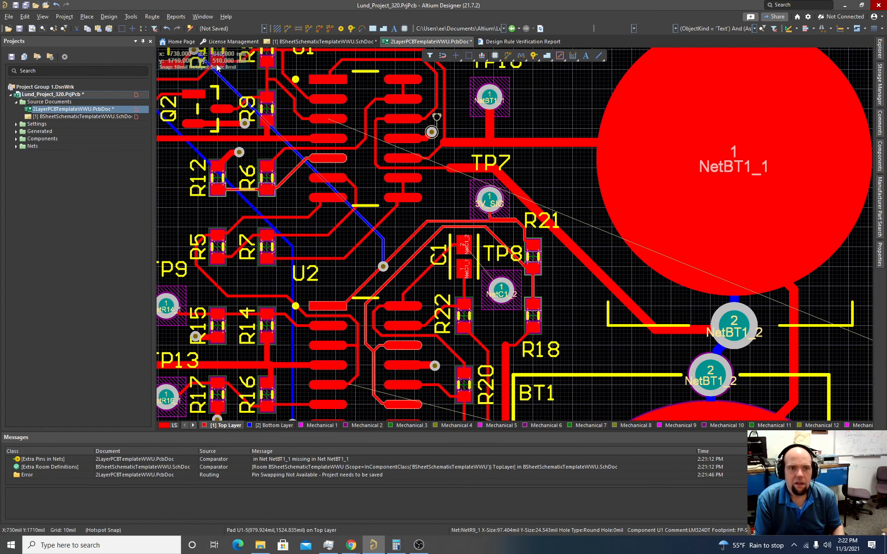
- Route an 8 mil NetC1_2 track from pad 2 of C1 to TP8
click(278, 28)
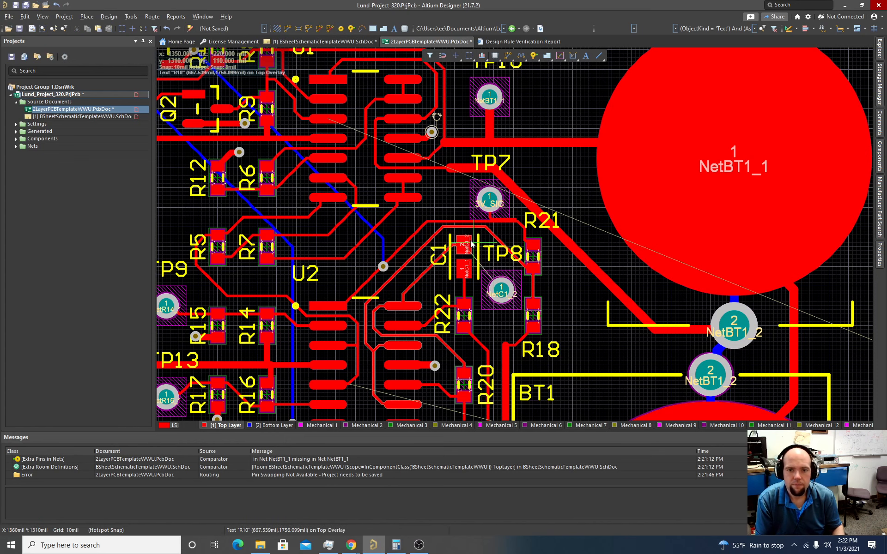
click(464, 246)
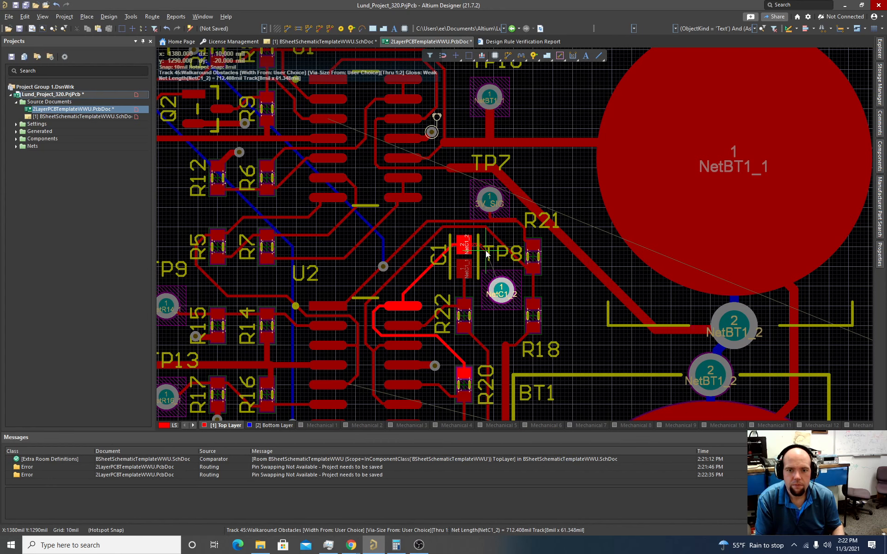
click(501, 290)
- Take TP4 out of the row of unplaced test points and drop it just above the board edge, over U1
ctrl+scroll(466, 275, down, 5)
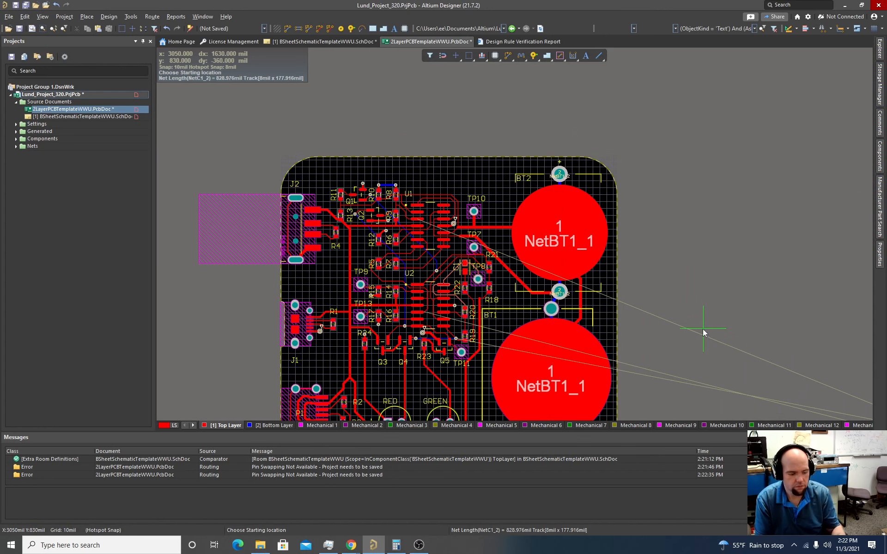
ctrl+scroll(758, 349, down, 2)
right_drag(754, 348, 609, 240)
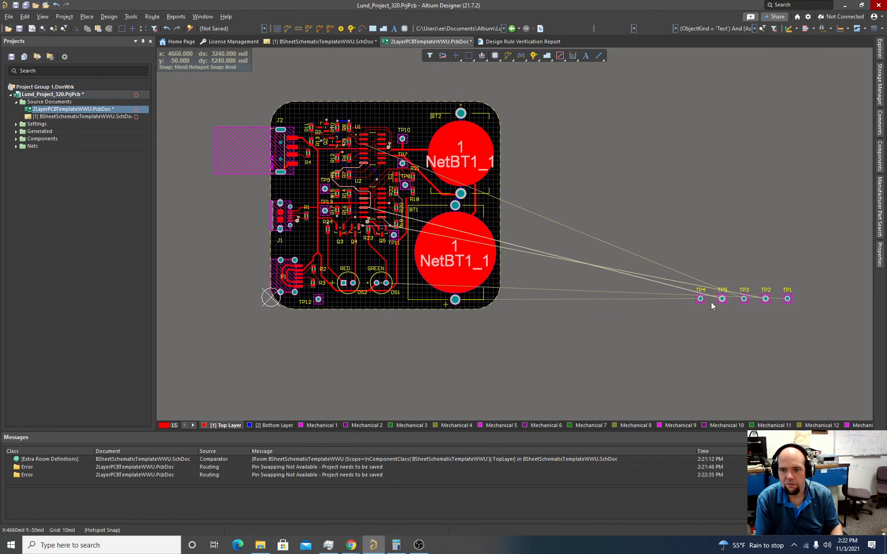
drag(702, 297, 358, 80)
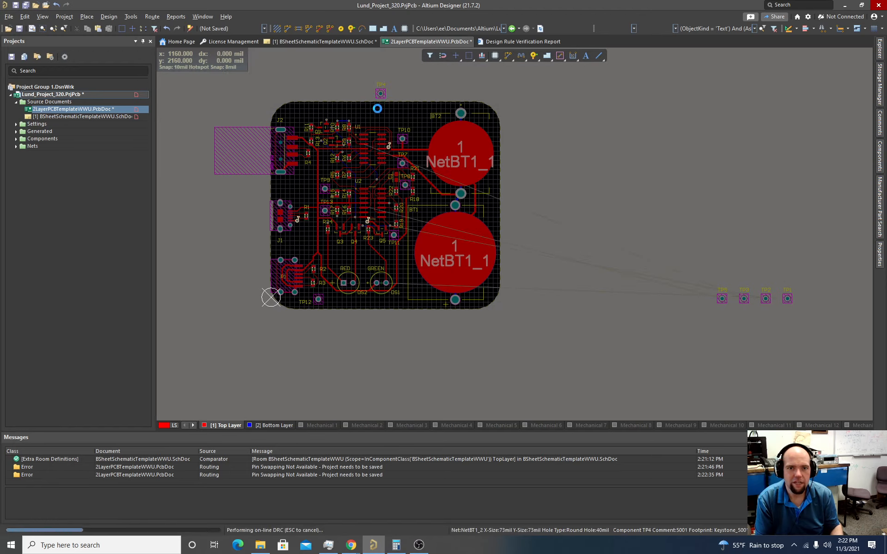
ctrl+scroll(385, 121, up, 4)
right_drag(403, 119, 497, 124)
ctrl+scroll(488, 124, up, 2)
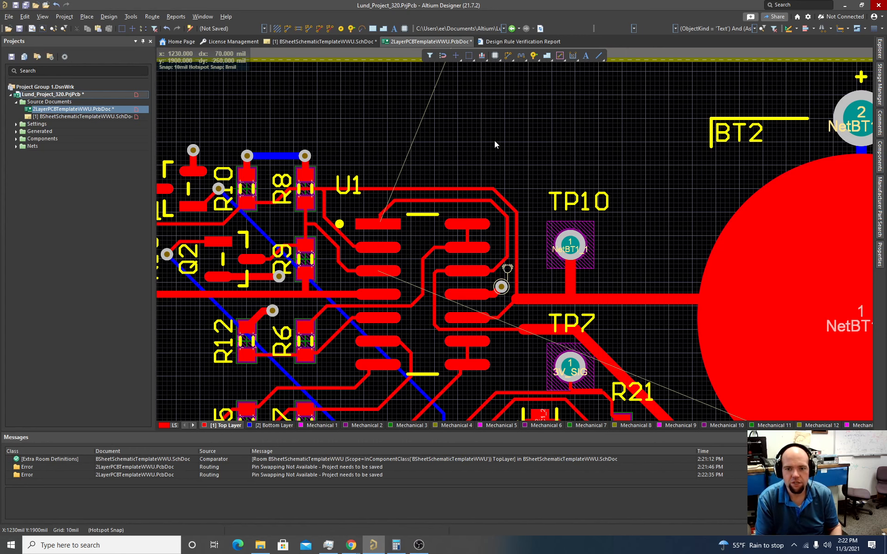
ctrl+scroll(515, 150, down, 1)
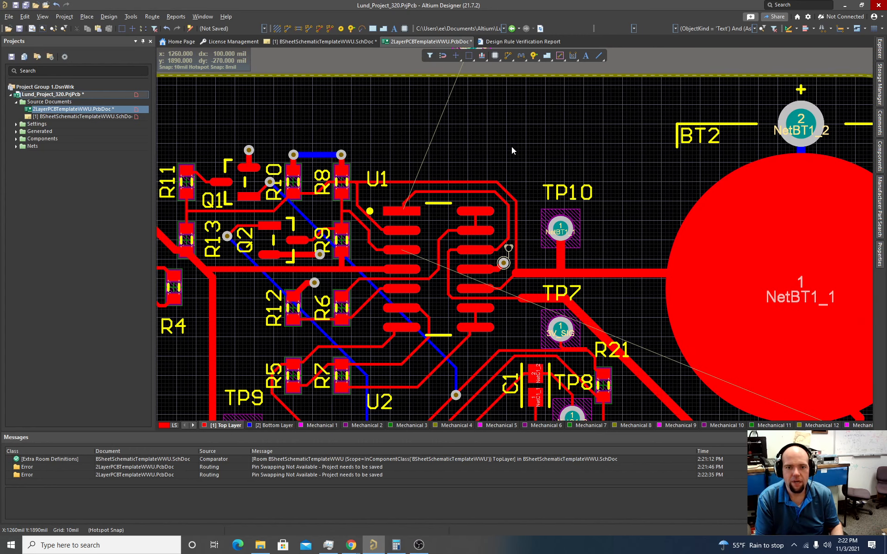
scroll(511, 146, up, 1)
scroll(510, 148, up, 4)
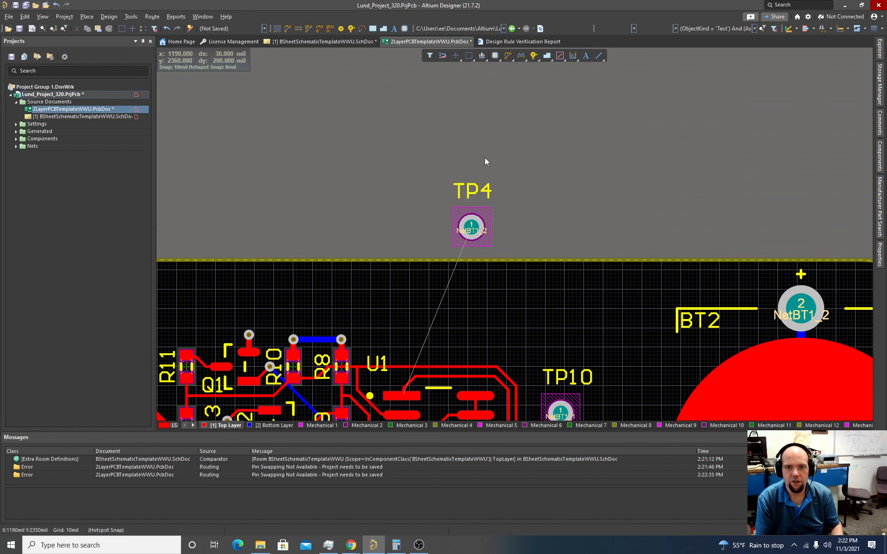
- Try placing TP4 on the board between TP7 and BT2, beside the diagonal NetBT1_2 track
drag(471, 229, 631, 265)
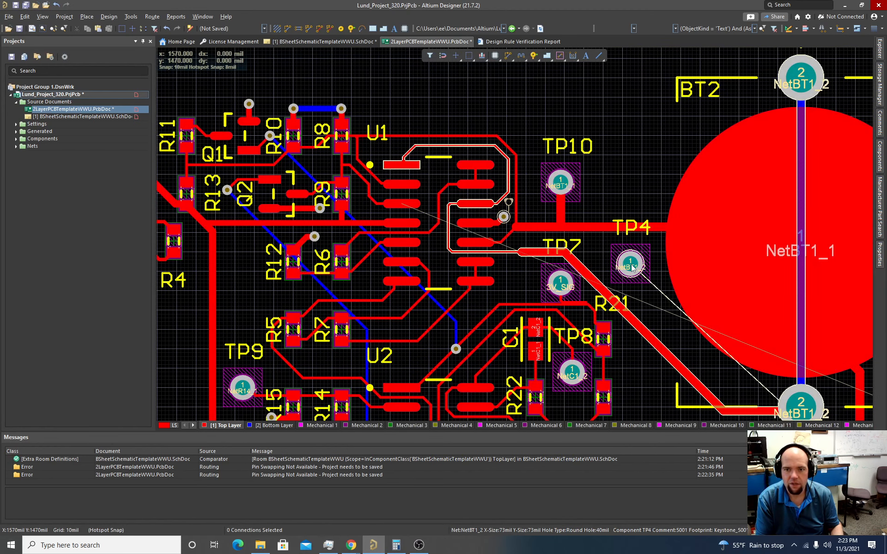
ctrl+scroll(601, 261, up, 4)
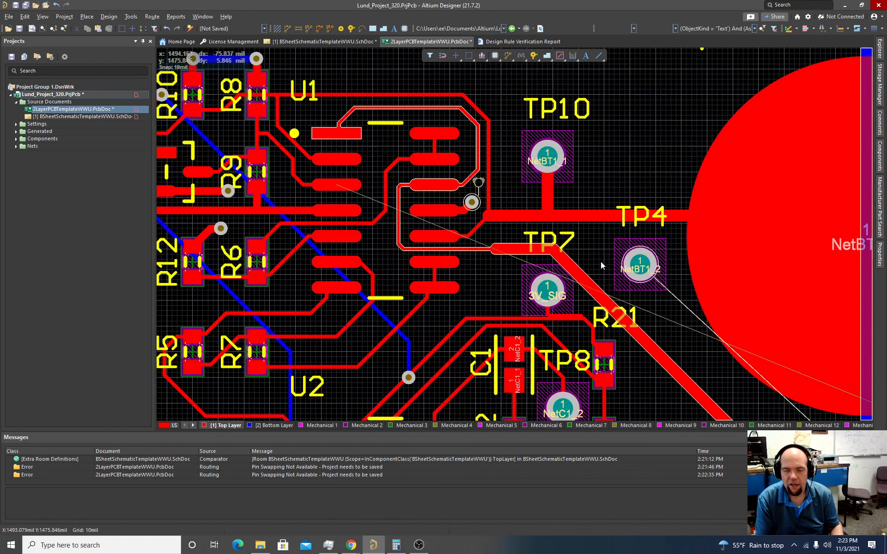
ctrl+scroll(603, 261, down, 3)
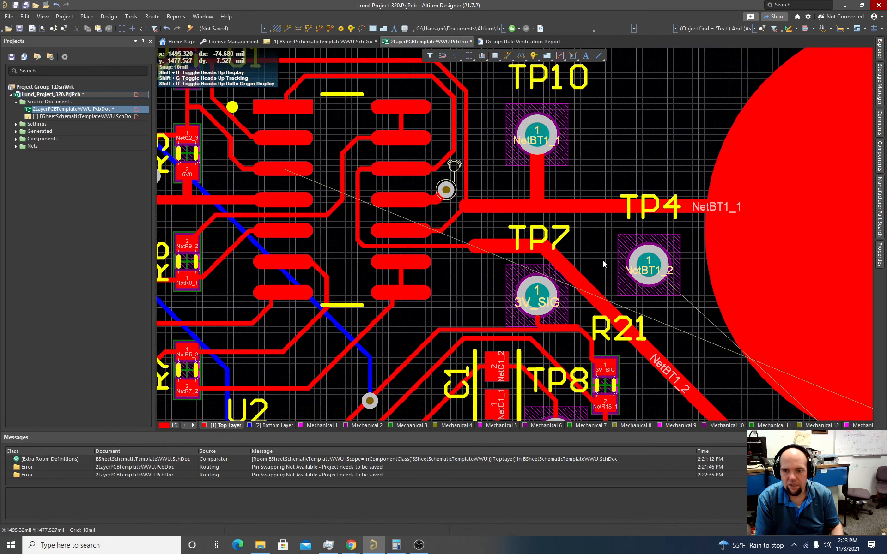
ctrl+scroll(603, 261, up, 2)
ctrl+scroll(602, 260, down, 2)
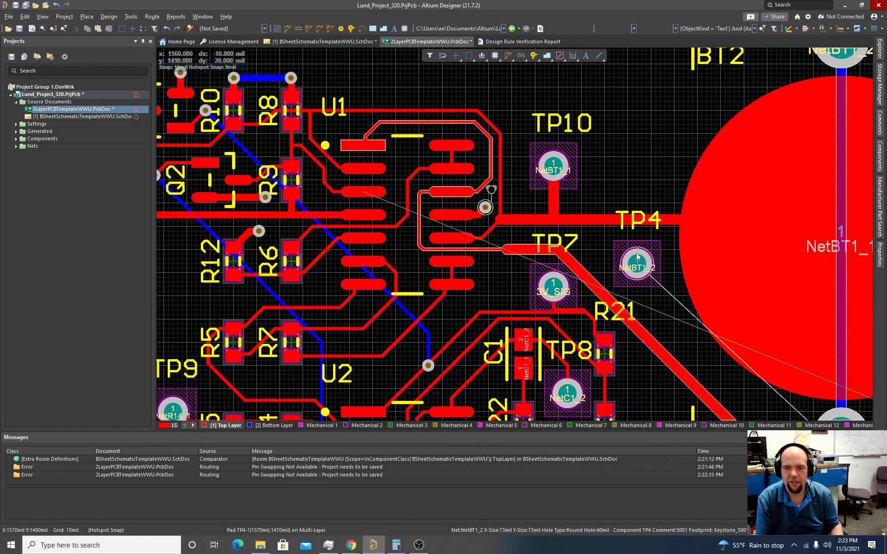
- Move TP4 directly above TP10 and route it to the upper pad 2 of BT2 with an 8 mil track
drag(623, 265, 555, 234)
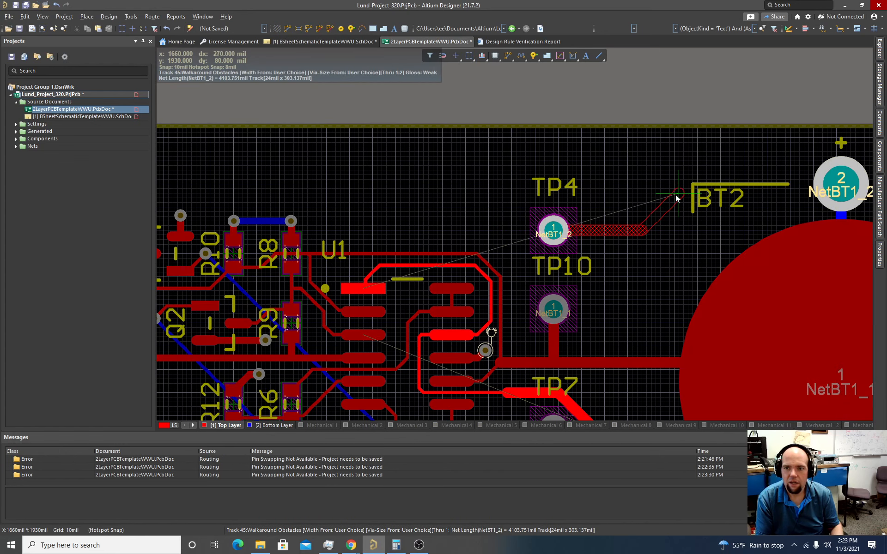
key(Tab)
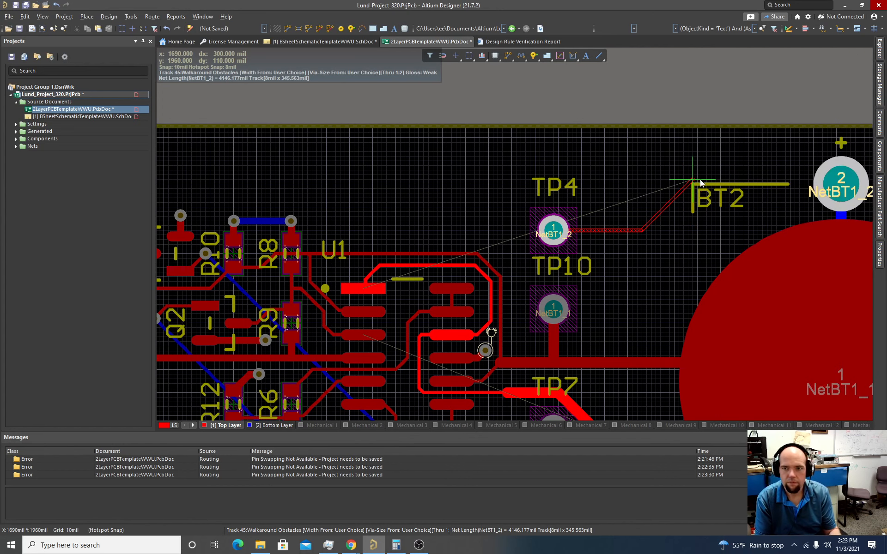
click(844, 185)
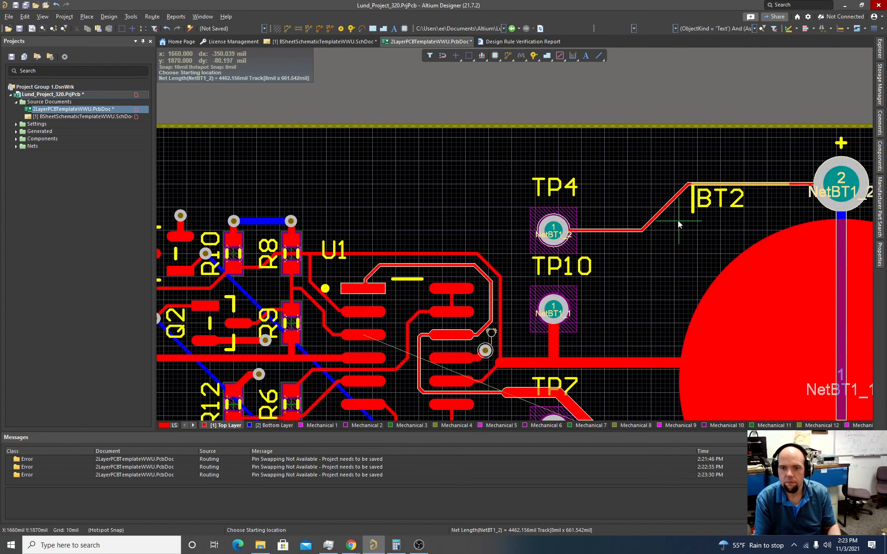
- Take TP5 out of the row of unplaced test points and place it above TP9, beside R5
ctrl+scroll(669, 224, down, 3)
ctrl+scroll(630, 209, down, 3)
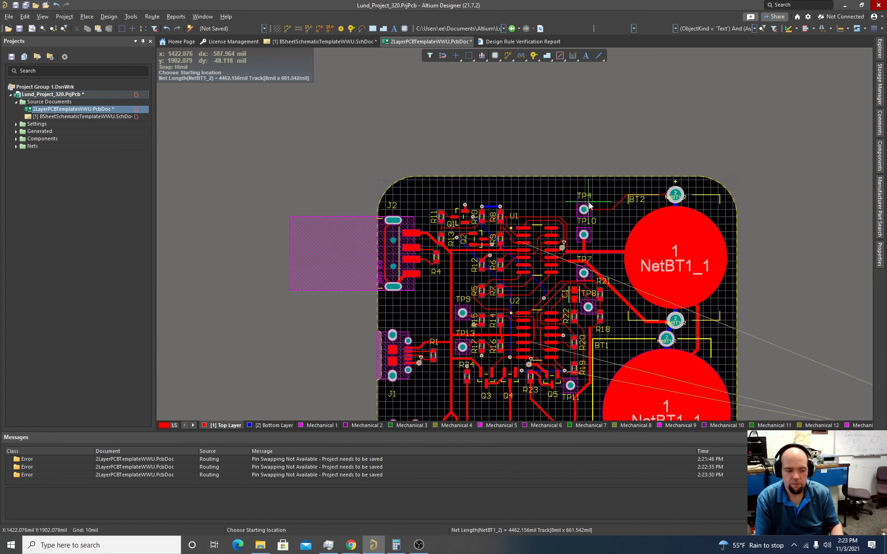
right_drag(762, 270, 493, 100)
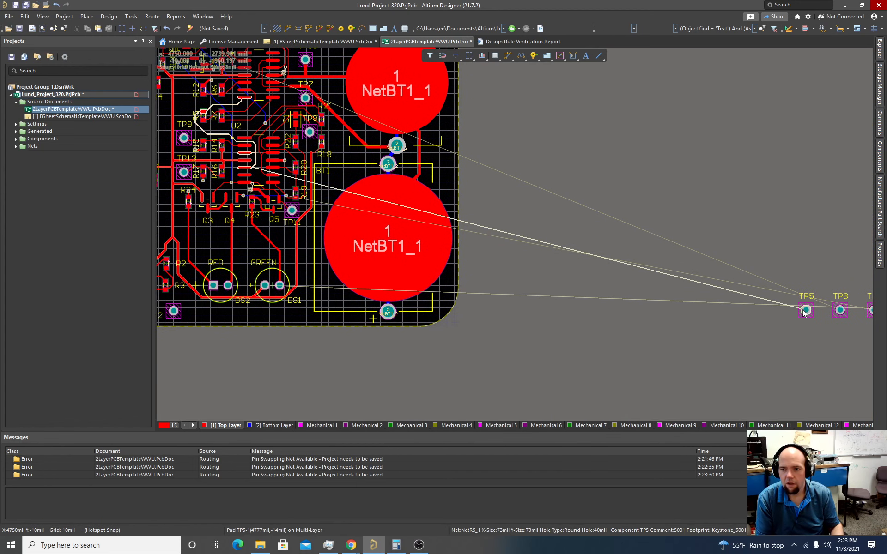
drag(805, 310, 184, 111)
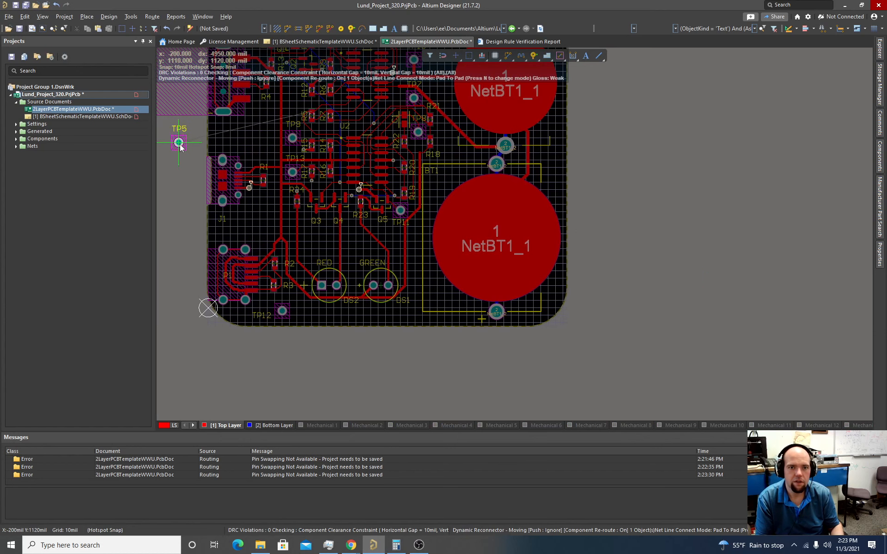
drag(180, 147, 338, 147)
ctrl+scroll(181, 147, up, 2)
drag(276, 234, 361, 219)
ctrl+scroll(352, 220, up, 3)
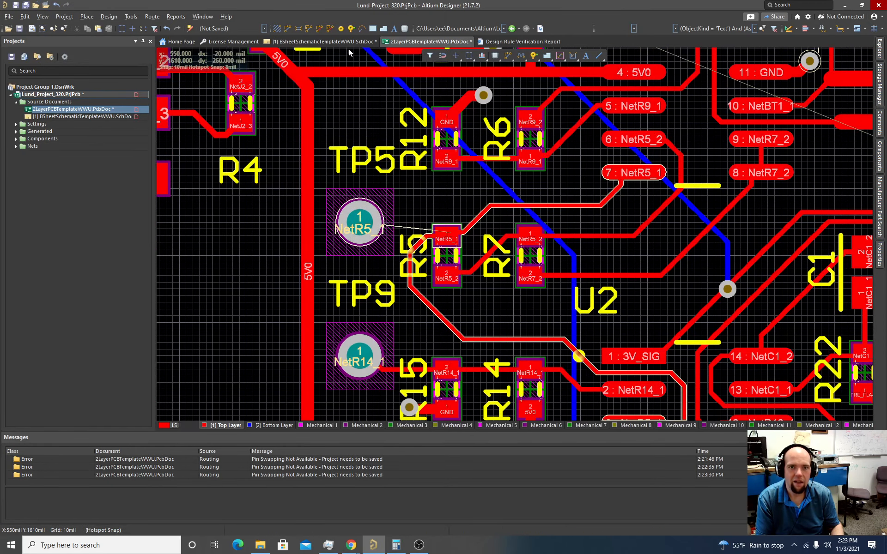
- Route an 8 mil NetR5_1 track from TP5 to pad 1 of R5
click(288, 29)
click(360, 221)
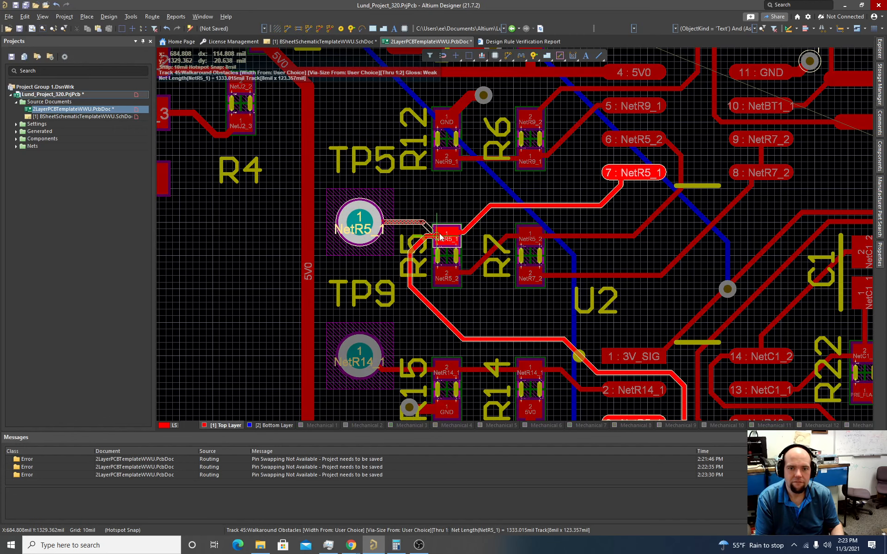
click(449, 238)
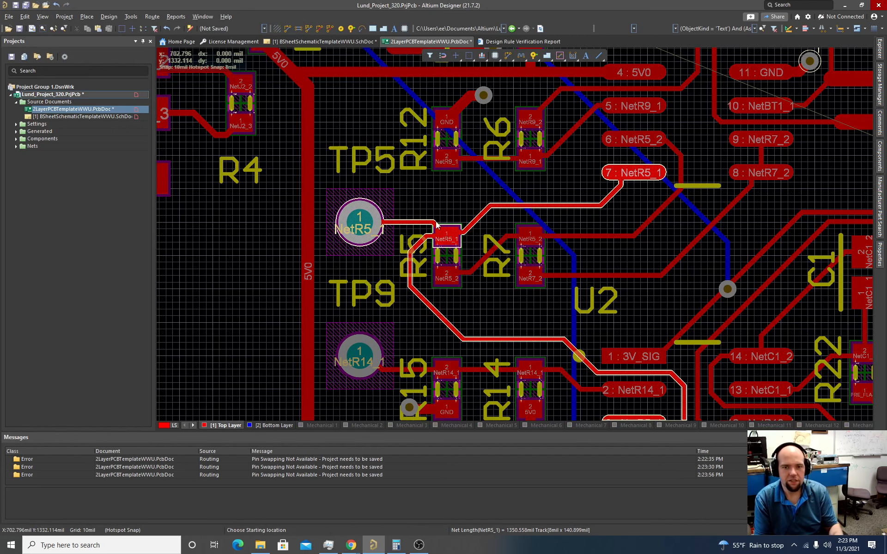
ctrl+scroll(360, 248, down, 4)
ctrl+scroll(356, 259, up, 2)
ctrl+scroll(374, 204, down, 5)
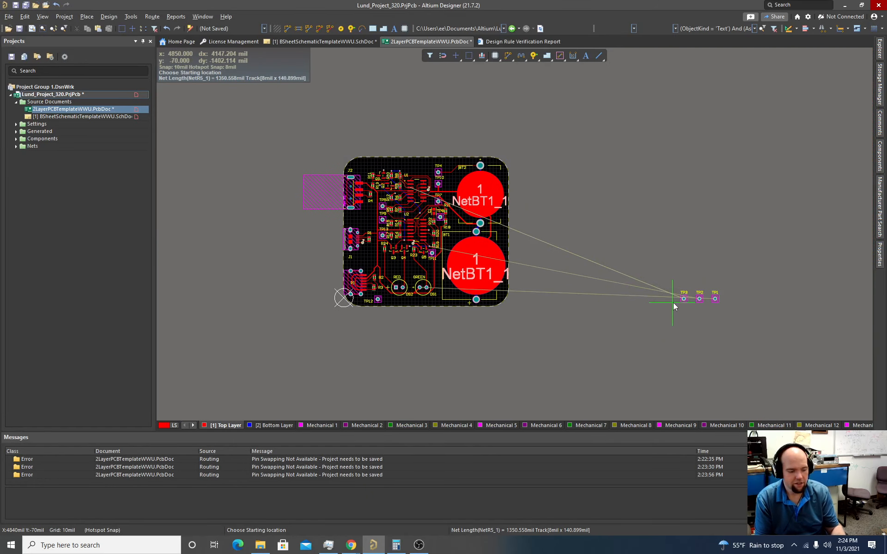
- Take TP3 out of the row of unplaced test points and place it above U1 near the board's upper edge
key(Escape)
drag(683, 299, 335, 139)
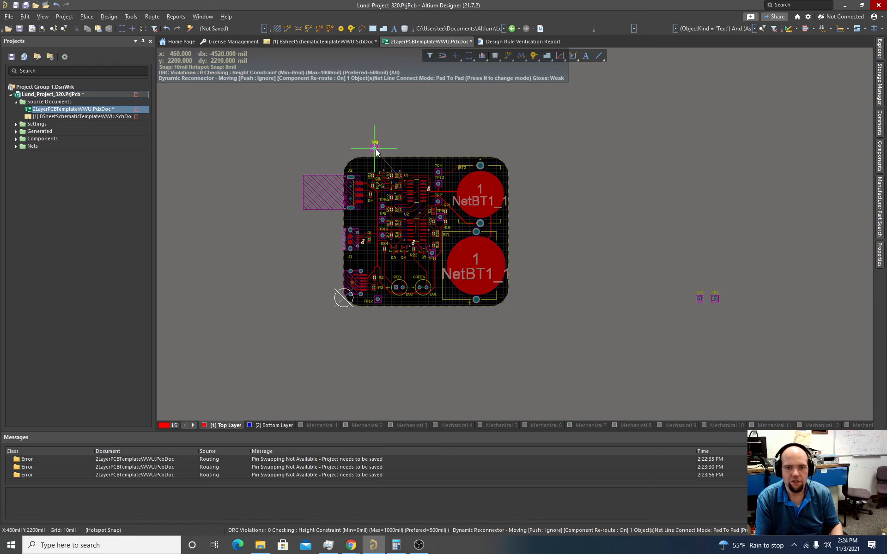
mouse_move(419, 162)
mouse_down()
mouse_move(266, 182)
mouse_move(380, 160)
mouse_move(402, 165)
mouse_up()
ctrl+scroll(414, 165, up, 5)
ctrl+scroll(401, 165, up, 4)
right_drag(462, 182, 532, 134)
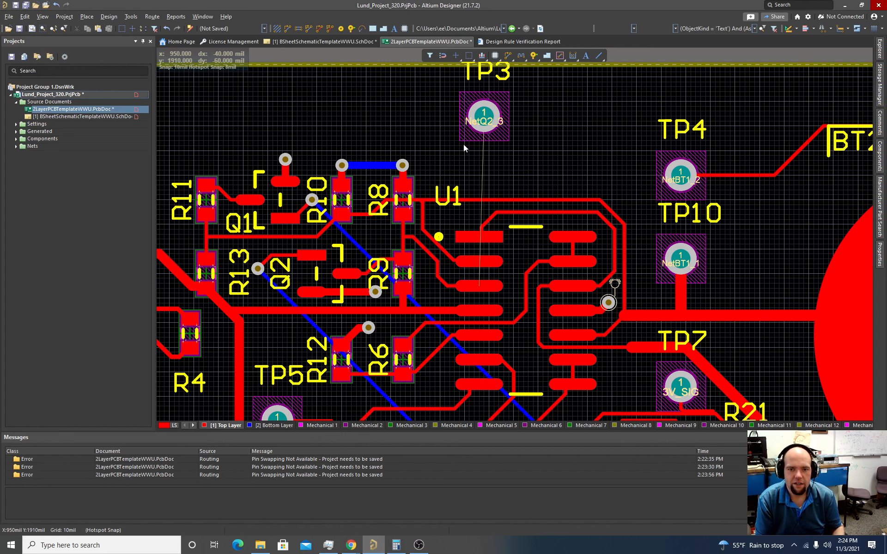
- Try shifting the diagonal bottom-layer 3V_SIG track away from Q2 and R9
click(360, 250)
click(363, 251)
click(365, 253)
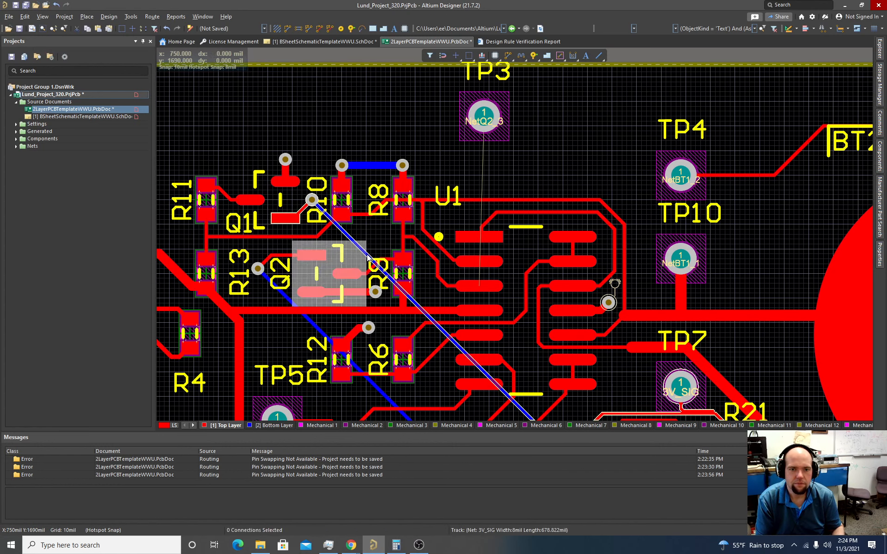
click(367, 254)
drag(368, 254, 348, 264)
scroll(349, 263, down, 4)
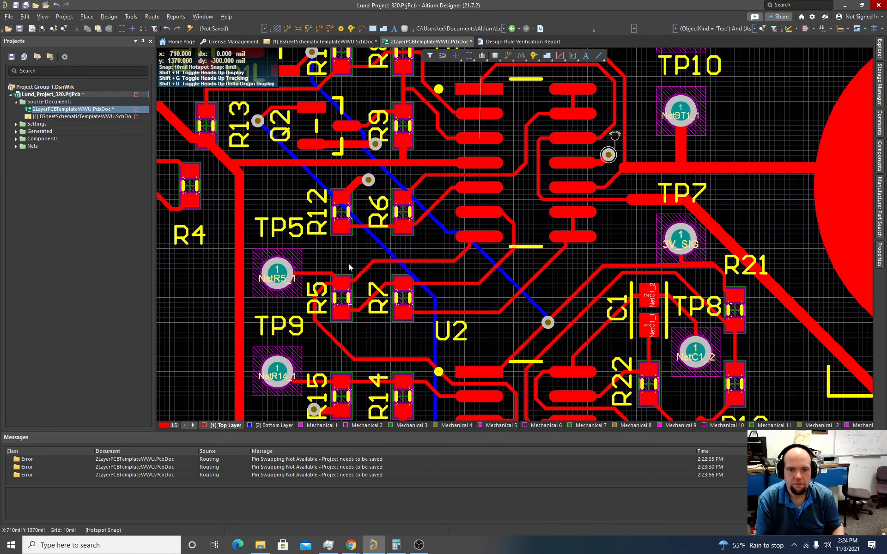
scroll(348, 263, up, 5)
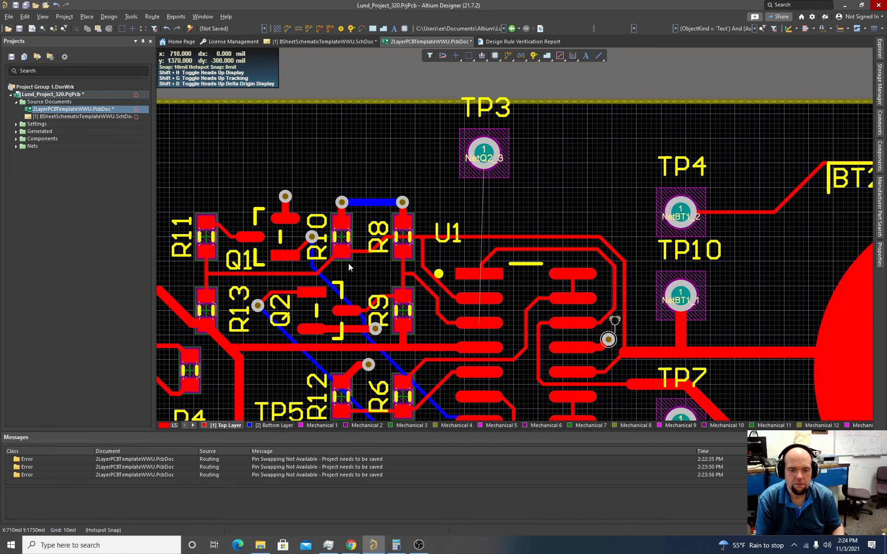
scroll(416, 305, down, 3)
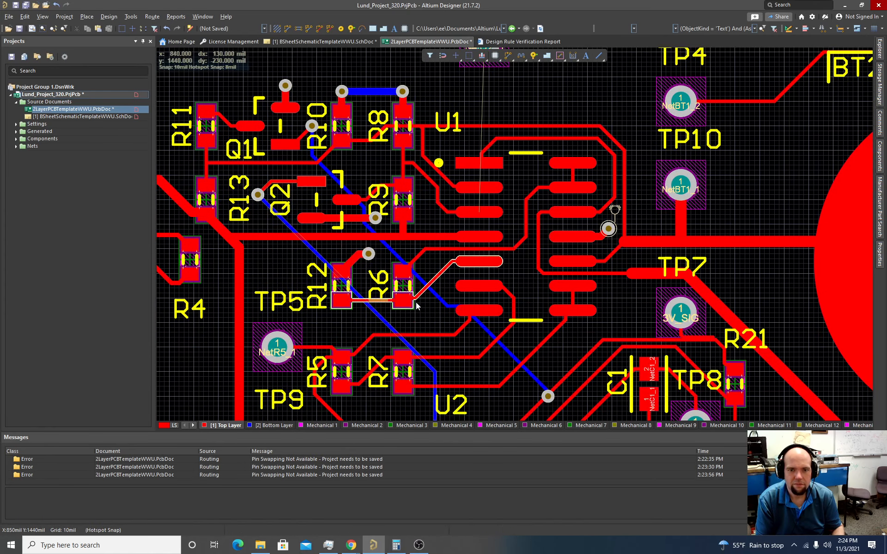
- Try shifting the 3V_SIG segment between R6 and U1, and undo the changes to that track
click(430, 280)
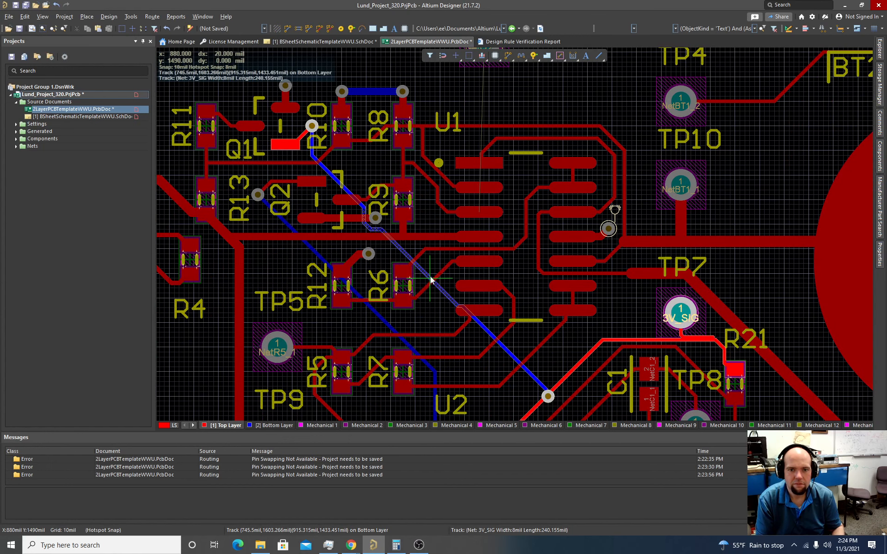
drag(430, 277, 433, 275)
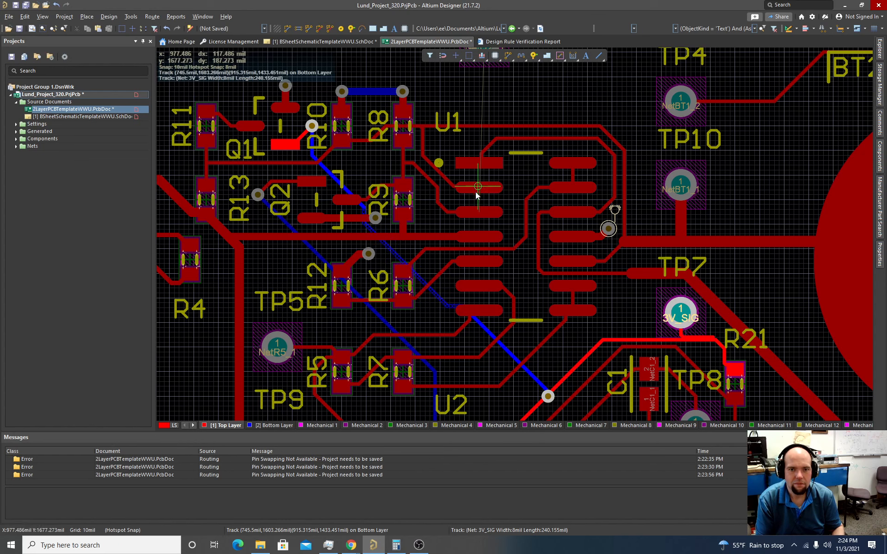
drag(421, 261, 418, 261)
drag(381, 231, 401, 196)
ctrl+scroll(373, 233, up, 2)
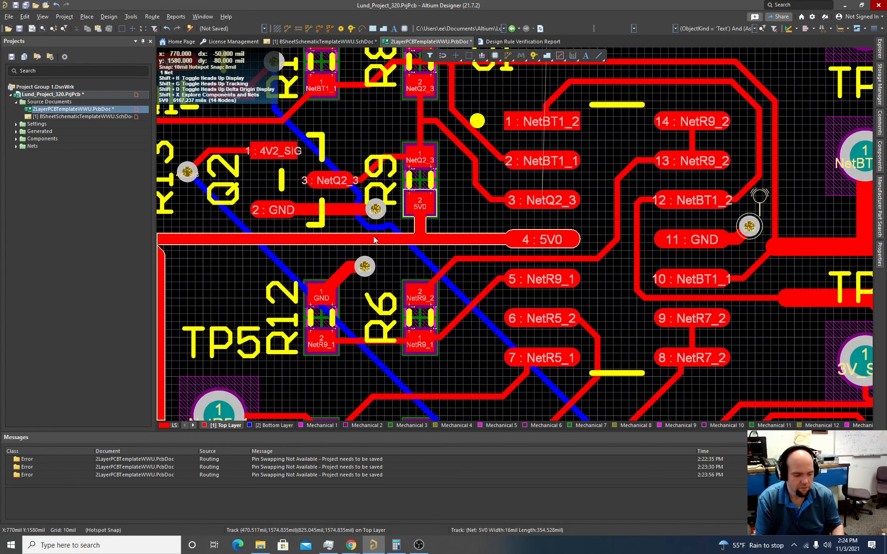
key(ctrl+z)
key(ctrl+z)
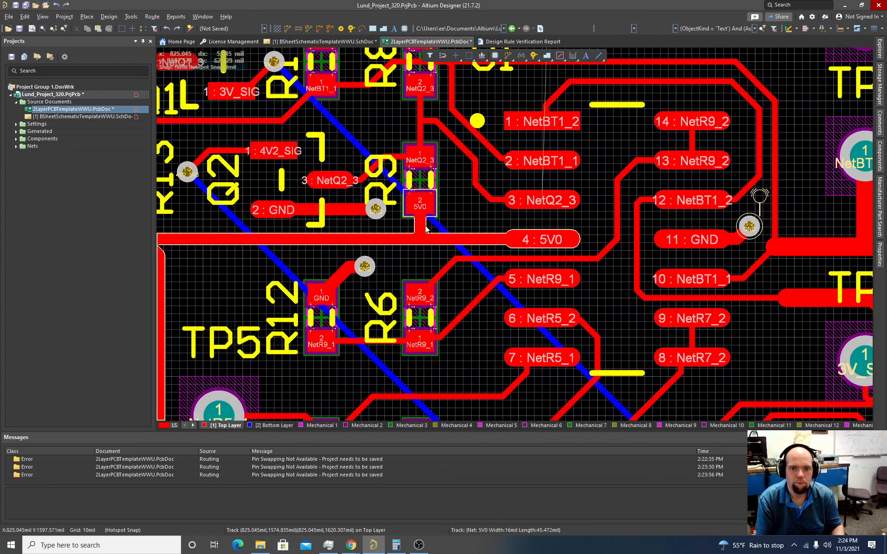
- Reshape the bottom-layer 3V_SIG track so it drops straight down from Q1's via before running diagonally past Q2
click(337, 121)
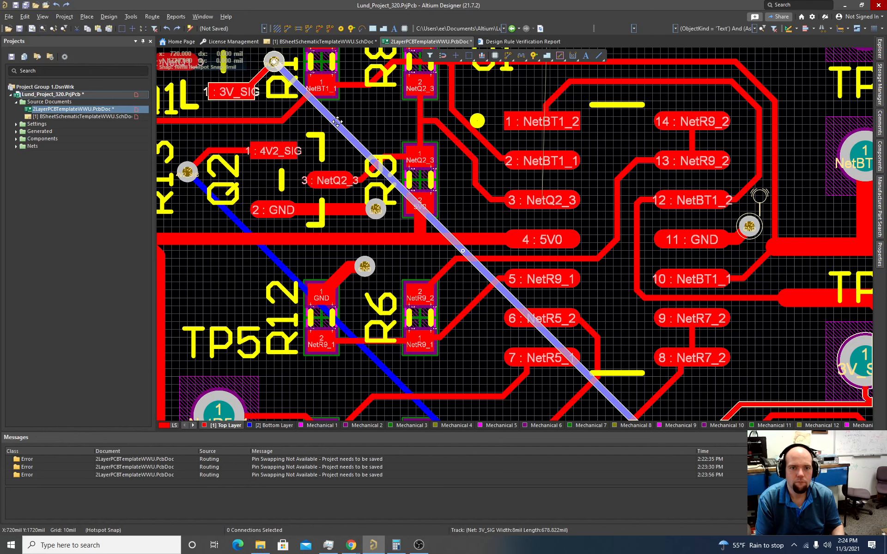
drag(329, 121, 316, 139)
scroll(324, 159, up, 3)
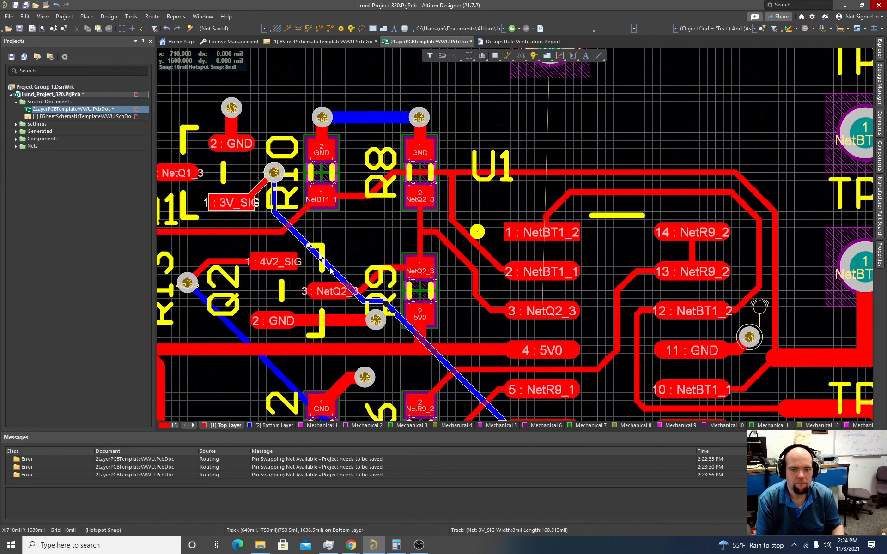
drag(298, 236, 278, 252)
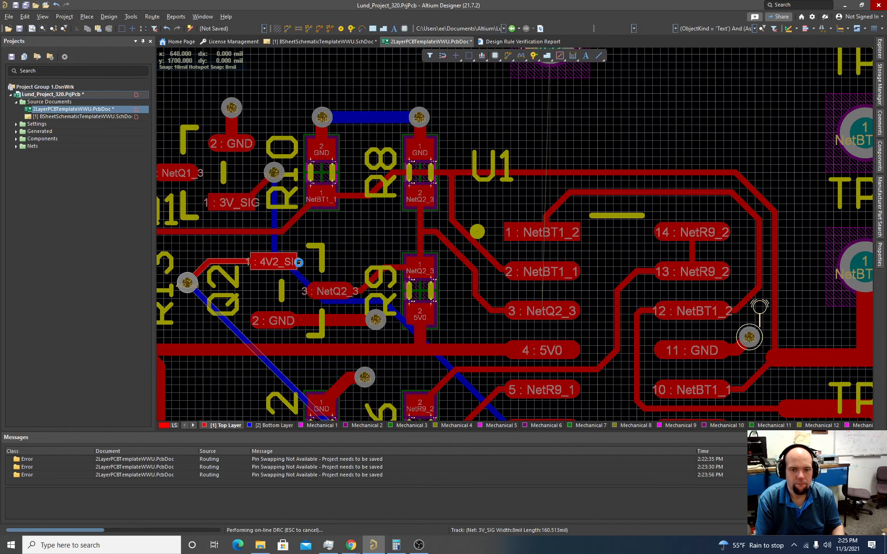
- Adjust the 3V_SIG track's bends between Q2 and R9, passing below Q2's pad 3 and around the nearby GND via
ctrl+scroll(371, 305, up, 4)
click(374, 301)
drag(375, 297, 373, 292)
click(420, 315)
drag(424, 316, 434, 317)
drag(228, 272, 227, 271)
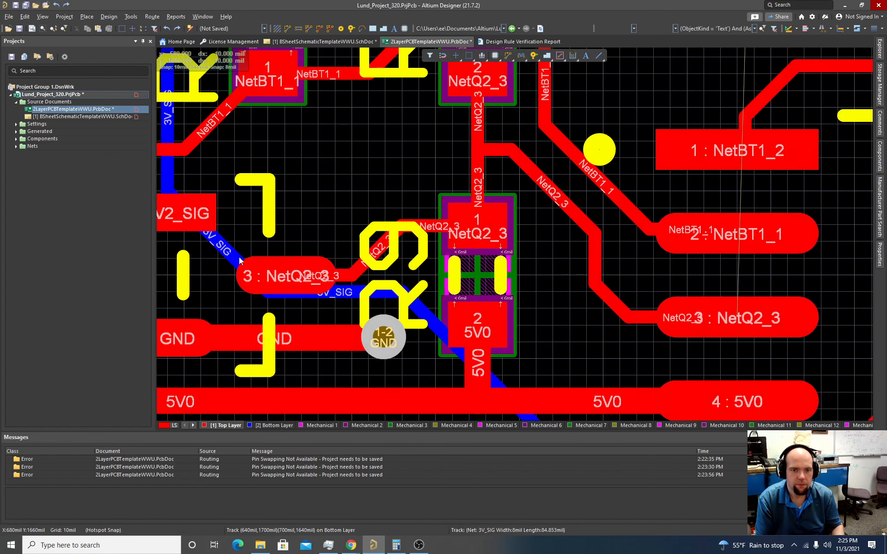
- Try placing TP3 between R10 and R9, right beside Q2
ctrl+scroll(278, 230, down, 2)
scroll(295, 216, up, 1)
ctrl+scroll(298, 218, down, 3)
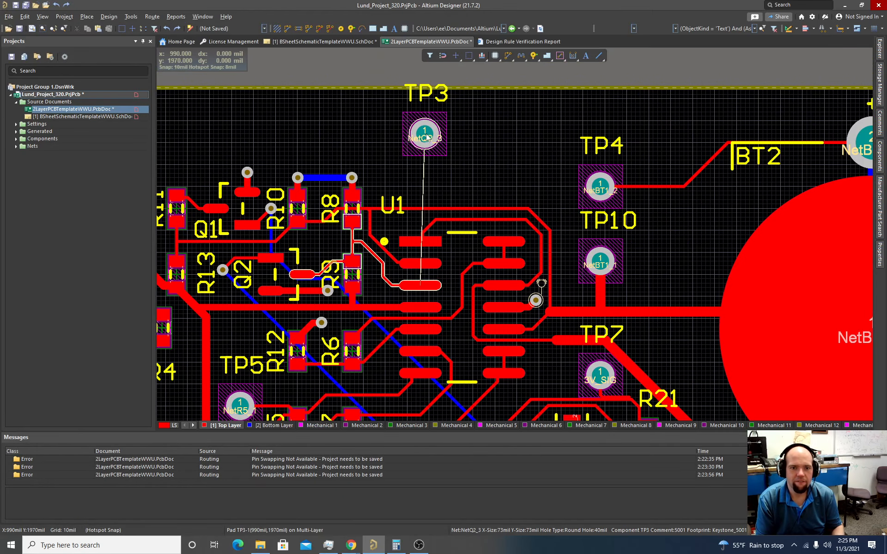
drag(424, 135, 319, 252)
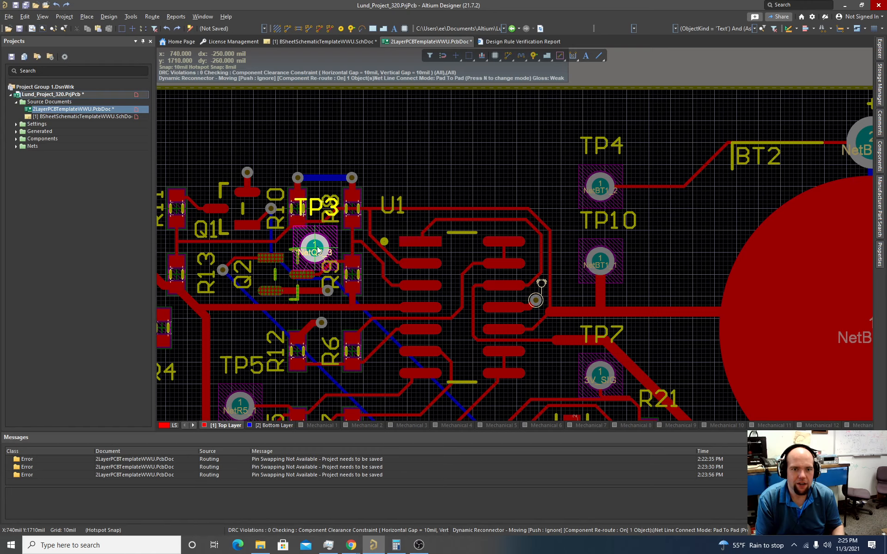
drag(318, 250, 317, 251)
ctrl+scroll(318, 251, up, 3)
ctrl+scroll(317, 252, down, 1)
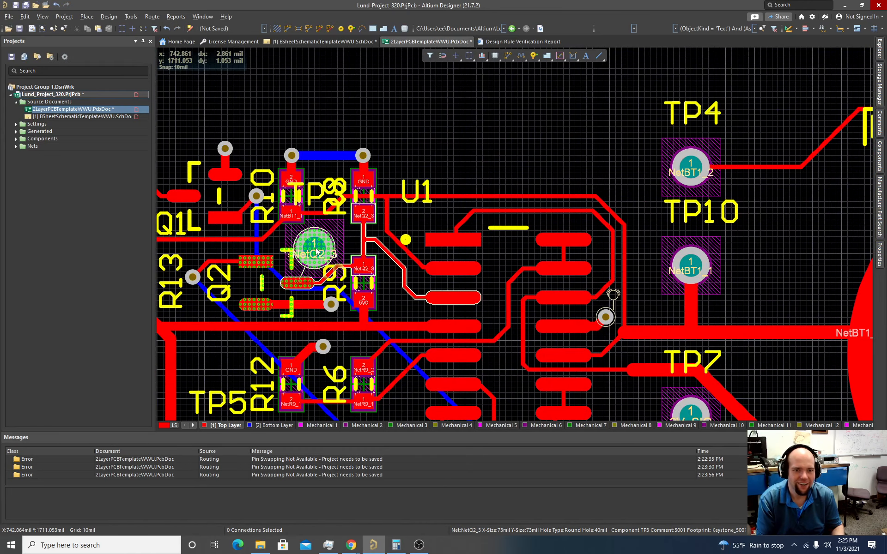
ctrl+scroll(314, 252, down, 3)
ctrl+scroll(315, 250, up, 2)
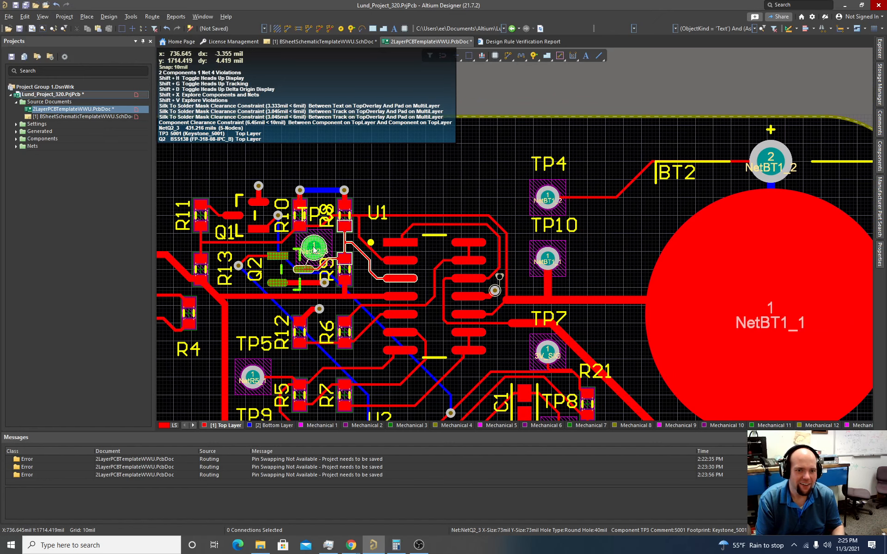
ctrl+scroll(314, 250, up, 2)
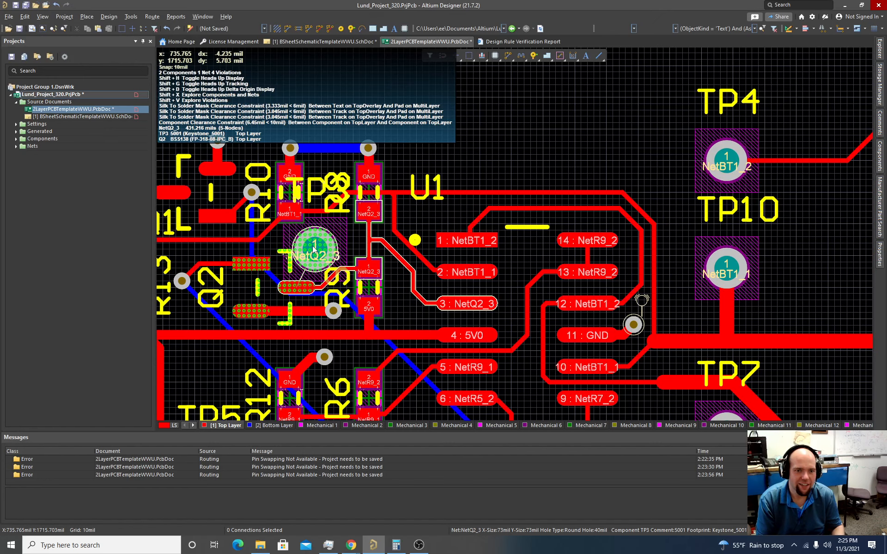
- Move TP3 back above U1 and shift the NetQ2_3 track between Q2 and R9 down, level with Q2's pad 3
drag(314, 250, 448, 128)
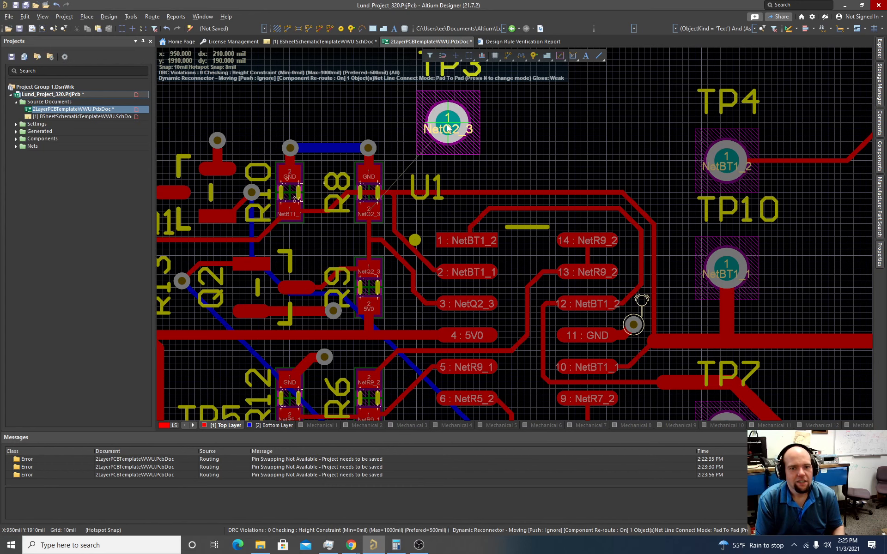
drag(448, 128, 455, 122)
ctrl+scroll(337, 256, up, 3)
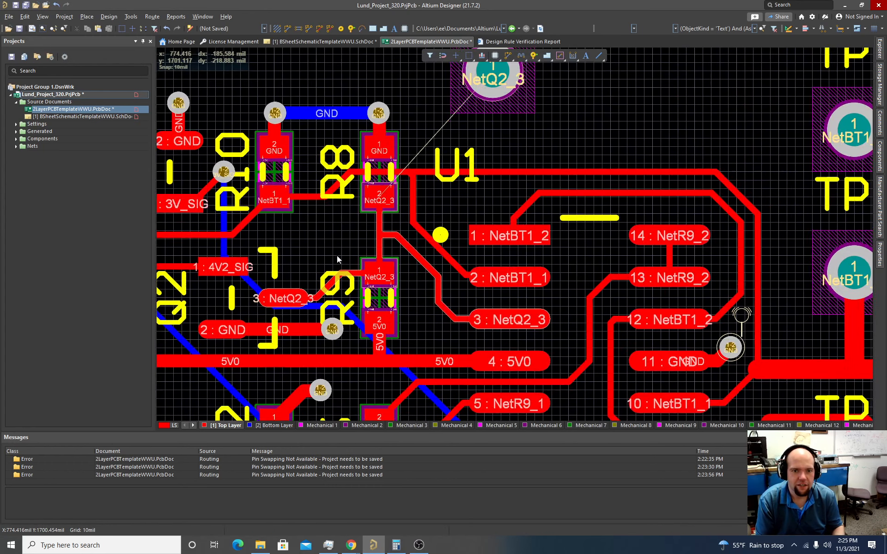
drag(342, 275, 346, 302)
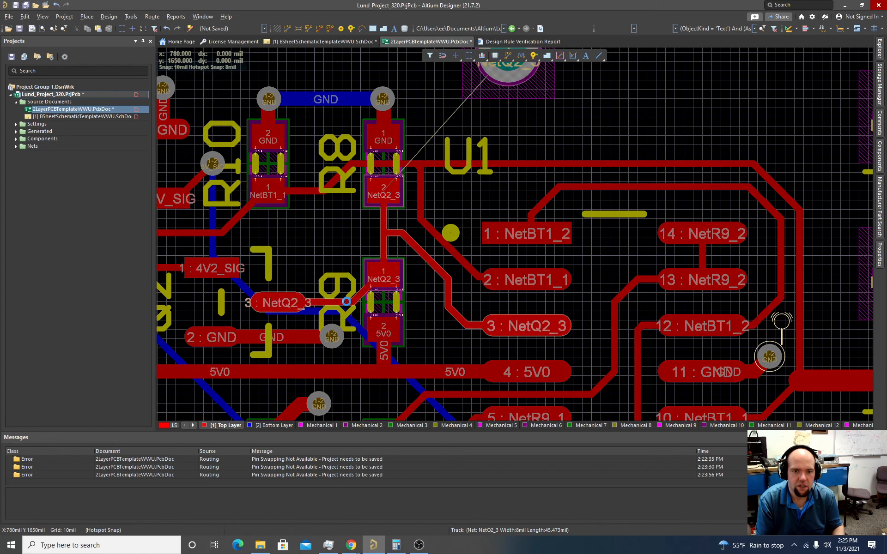
- Place TP3 in the gap above Q2's pad 3, beside R8 and R9, using a 1 mil snap grid
mouse_move(508, 74)
mouse_down()
mouse_move(325, 249)
mouse_move(324, 241)
mouse_up()
key(g)
click(340, 249)
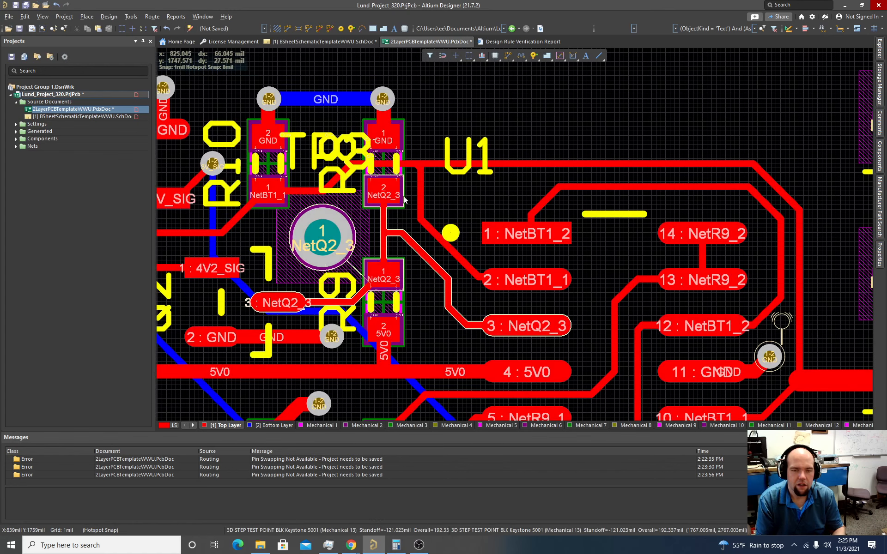
ctrl+scroll(324, 237, down, 3)
ctrl+scroll(339, 237, up, 4)
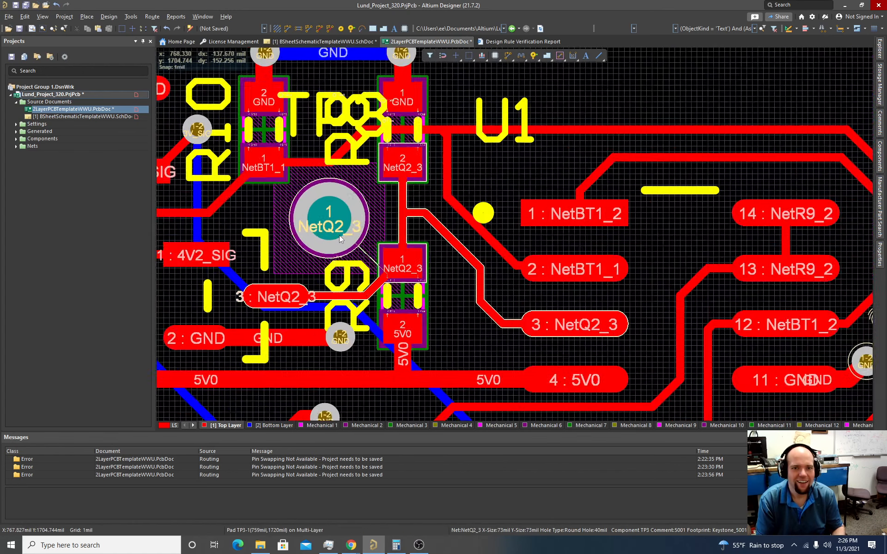
- Rotate the TP3 designator text to read vertically and place it above its test point, to the left of the R8 designator
ctrl+scroll(339, 237, up, 1)
click(315, 122)
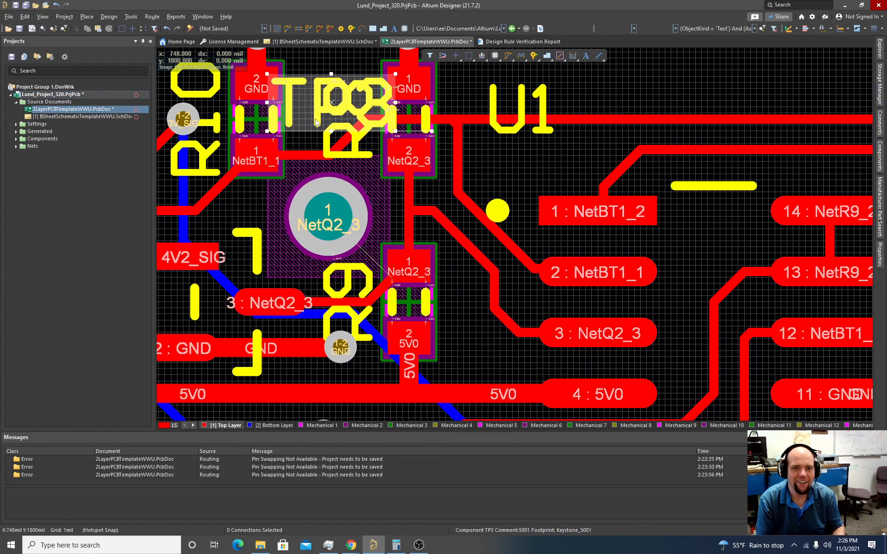
drag(316, 122, 325, 158)
key(space)
key(space)
key(space)
key(space)
key(space)
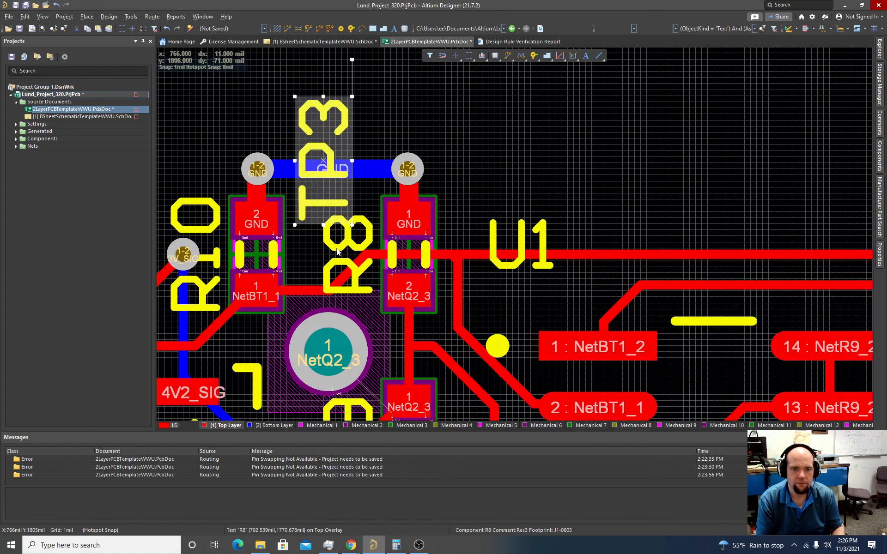
- Move the R8 designator text to the right side of resistor R8, close to the U1 designator
double_click(357, 248)
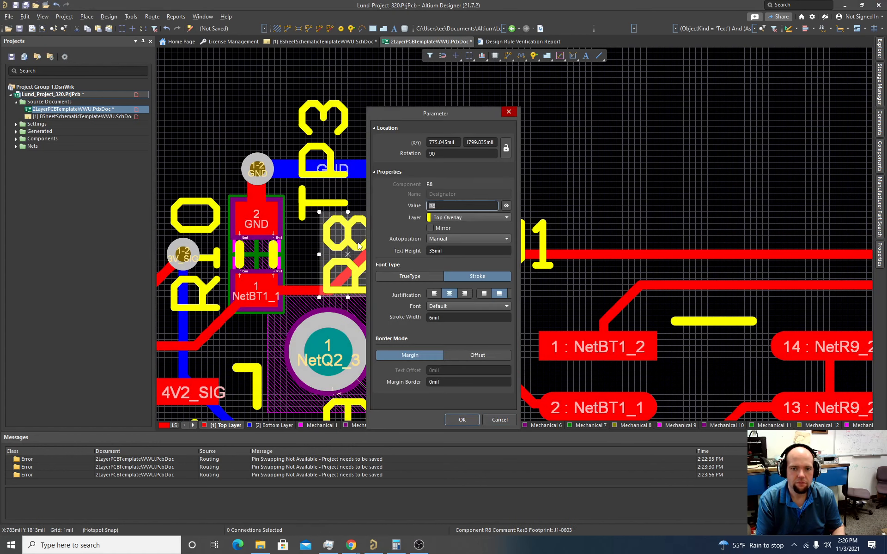
click(499, 419)
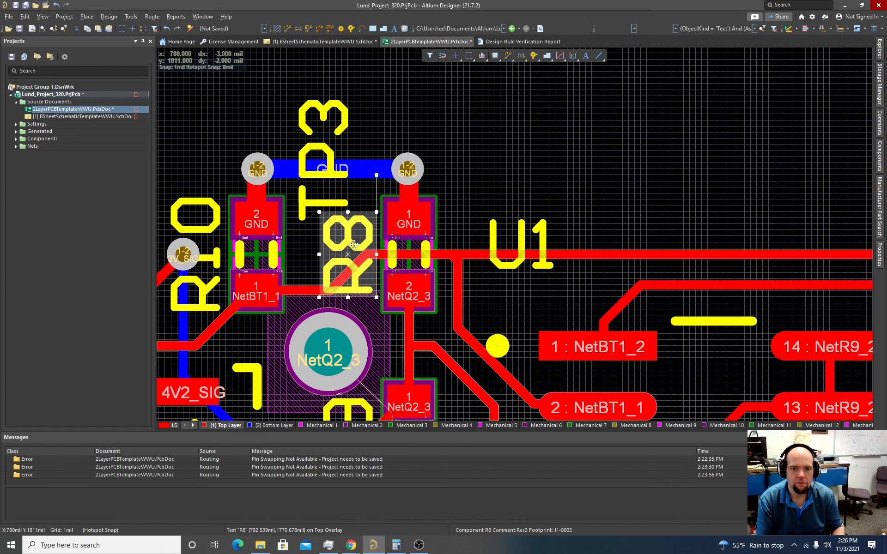
drag(348, 243, 493, 252)
- Set the snap grid to 25 mil and move the U1 designator to the right, clear of the R8 designator
key(g)
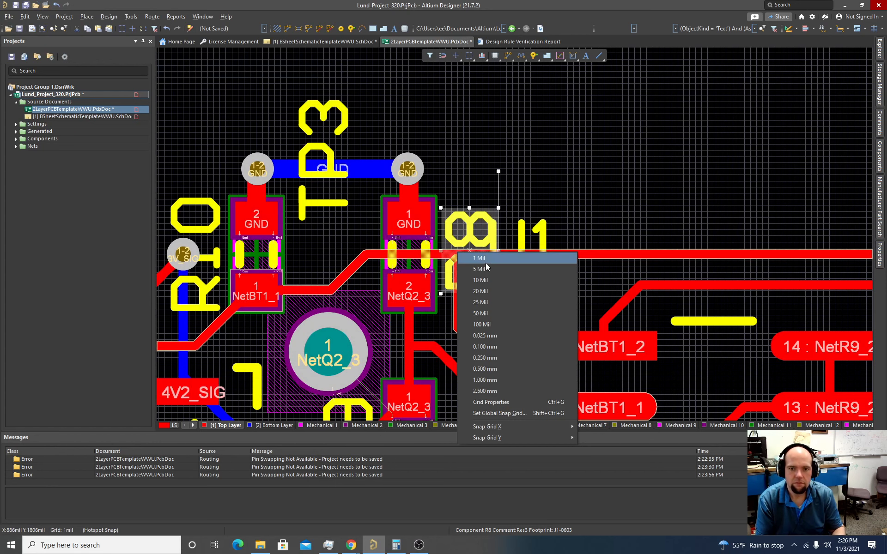
click(484, 302)
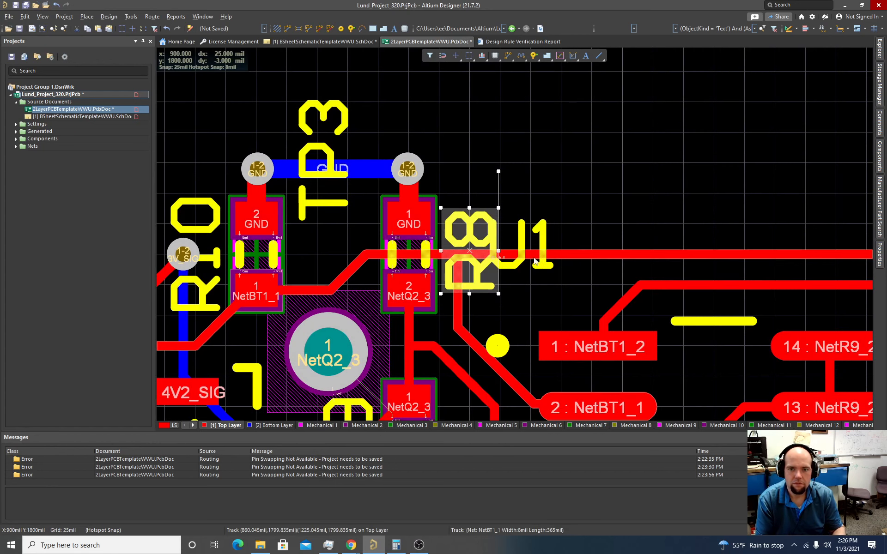
drag(523, 247, 582, 235)
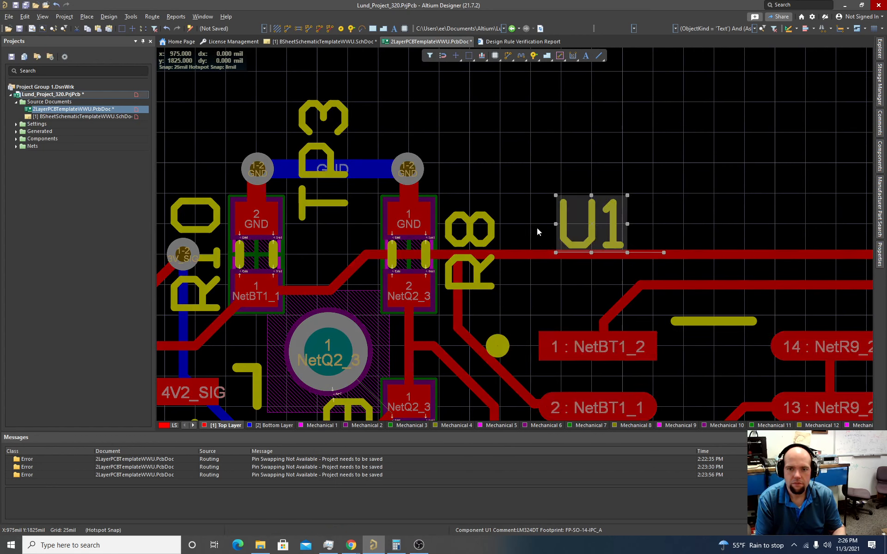
- Set the snap grid to 10 mil and place the TP3 designator between resistors R10 and R8, just above its test point
drag(312, 171, 334, 235)
key(g)
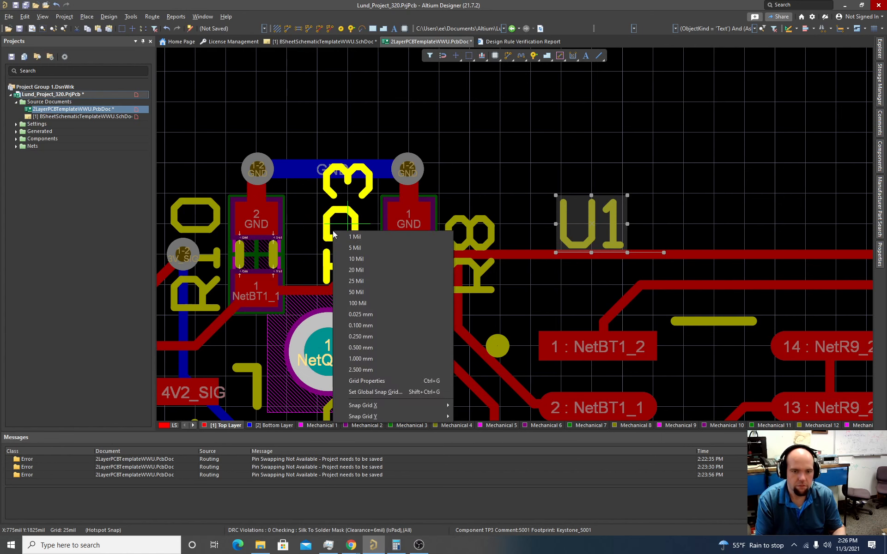
click(348, 260)
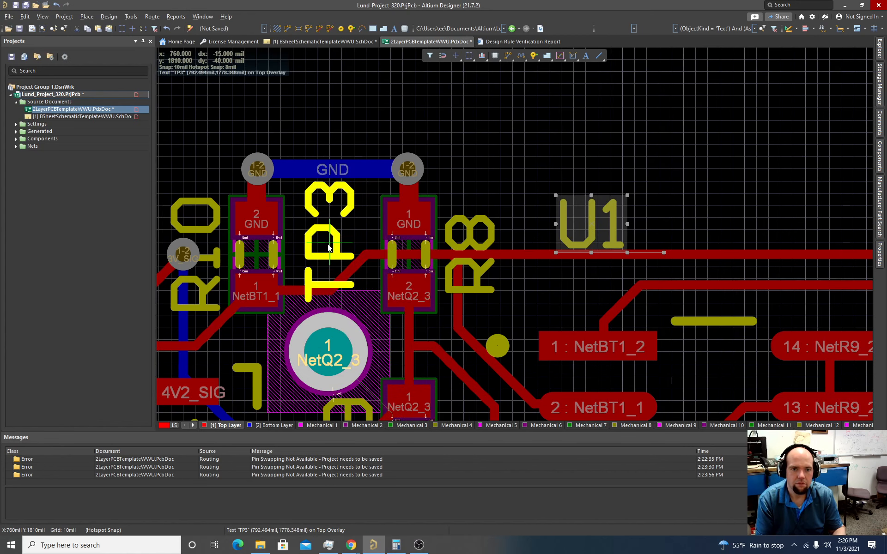
click(330, 243)
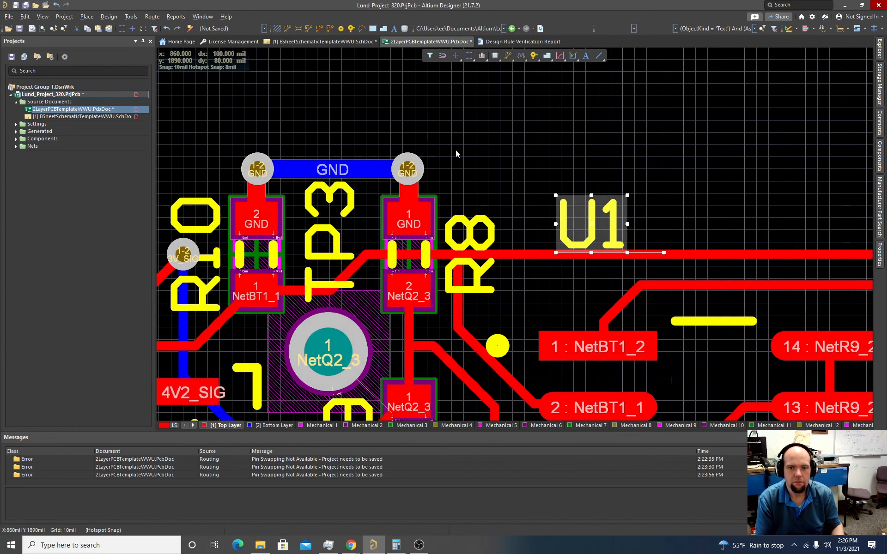
- Route a top-layer NetQ2_3 track between test point TP3 and pad 1 of R9
ctrl+scroll(455, 150, down, 4)
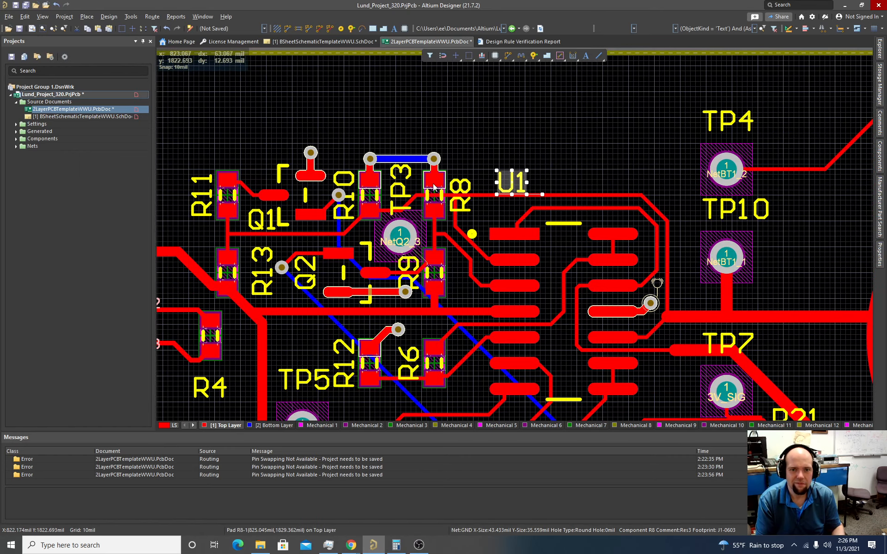
ctrl+scroll(399, 221, up, 3)
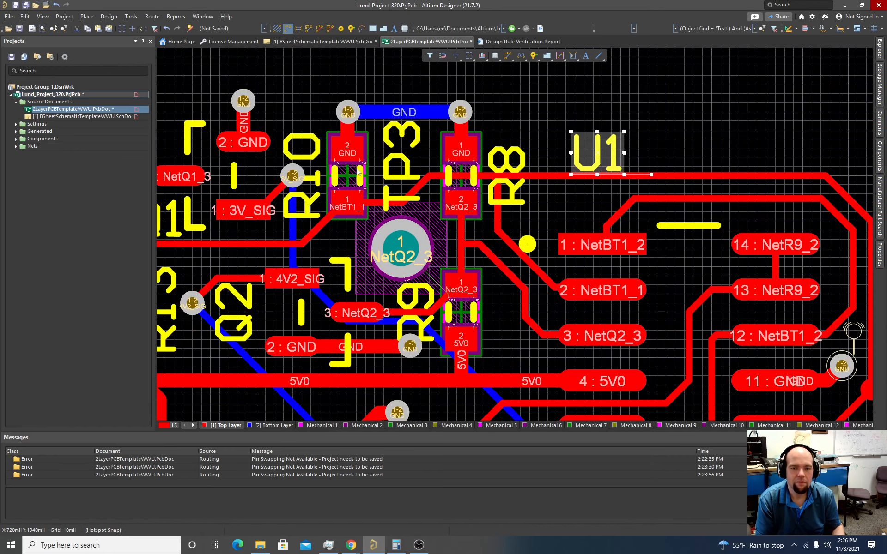
key(ctrl+w)
click(456, 284)
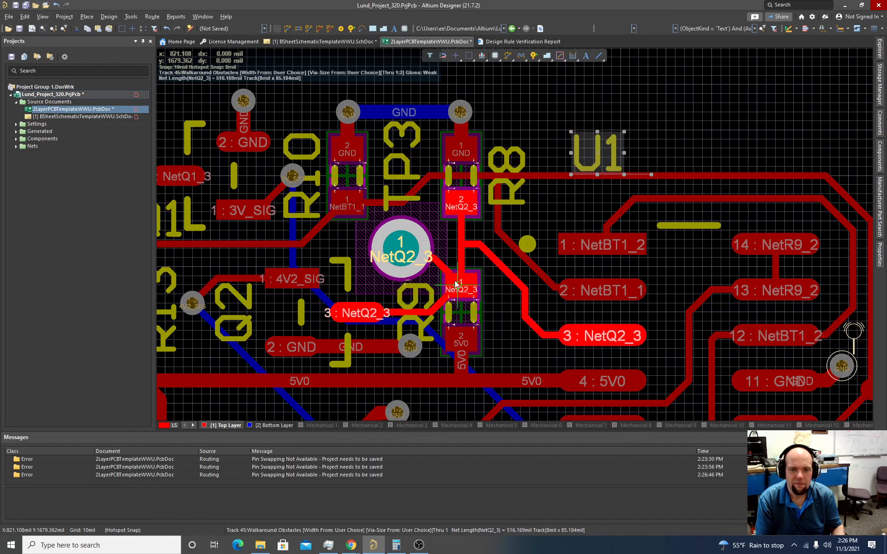
key(Escape)
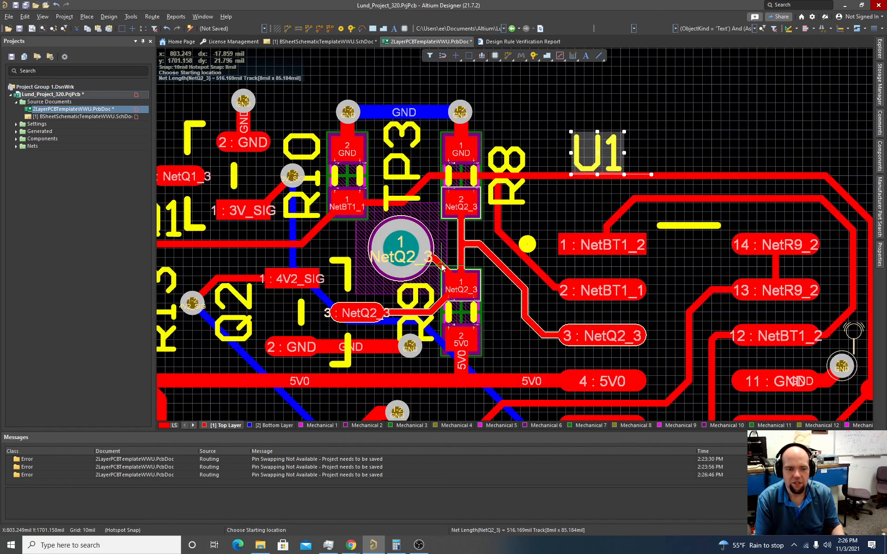
- Move test point TP2 from outside the board to the gap between U2's PRE_FLASH pin and resistor R19
ctrl+scroll(451, 249, down, 1)
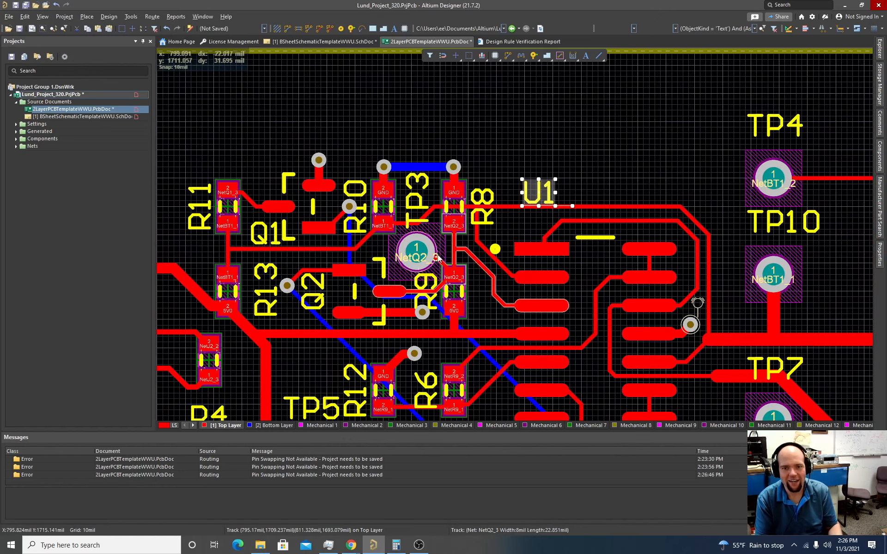
ctrl+scroll(464, 287, down, 1)
scroll(461, 284, down, 6)
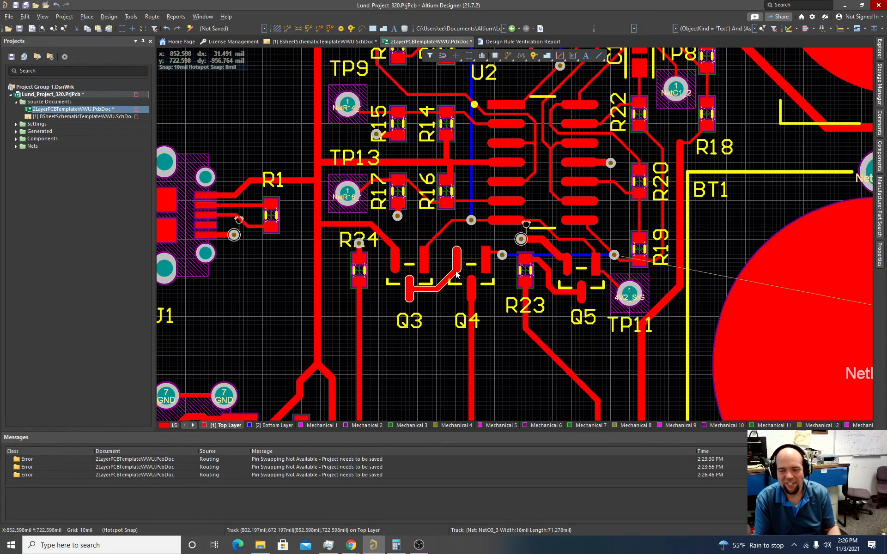
ctrl+scroll(520, 275, down, 2)
ctrl+scroll(683, 277, down, 2)
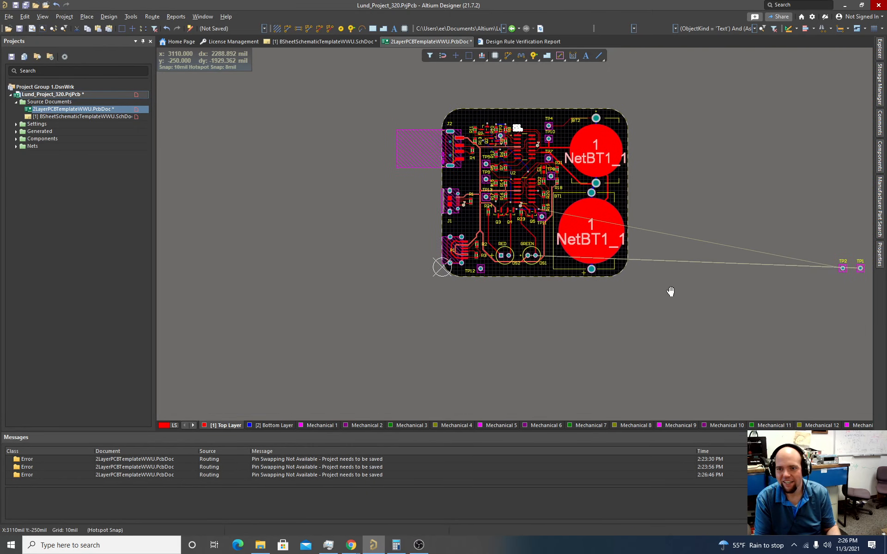
scroll(721, 278, right, 2)
drag(637, 203, 557, 198)
ctrl+scroll(542, 204, up, 3)
right_drag(543, 214, 730, 240)
ctrl+scroll(457, 200, up, 3)
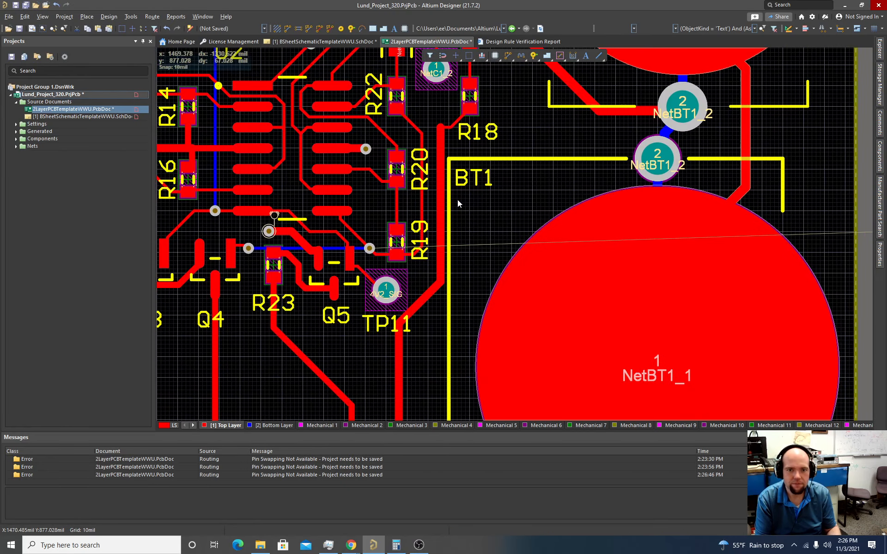
ctrl+scroll(507, 209, down, 2)
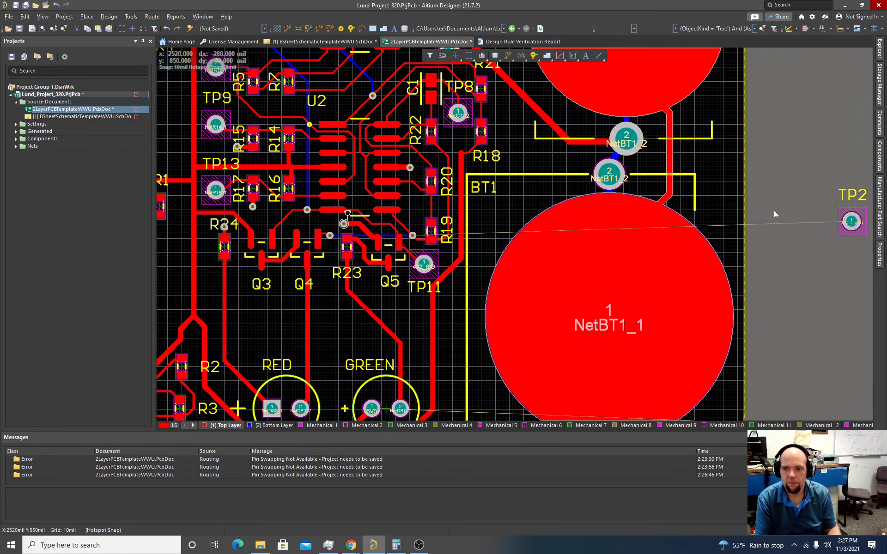
drag(850, 221, 411, 224)
- Shift TP2 towards R19 to about X 1250 mil, Y 800 mil, clear of U2's pads
ctrl+scroll(410, 224, up, 3)
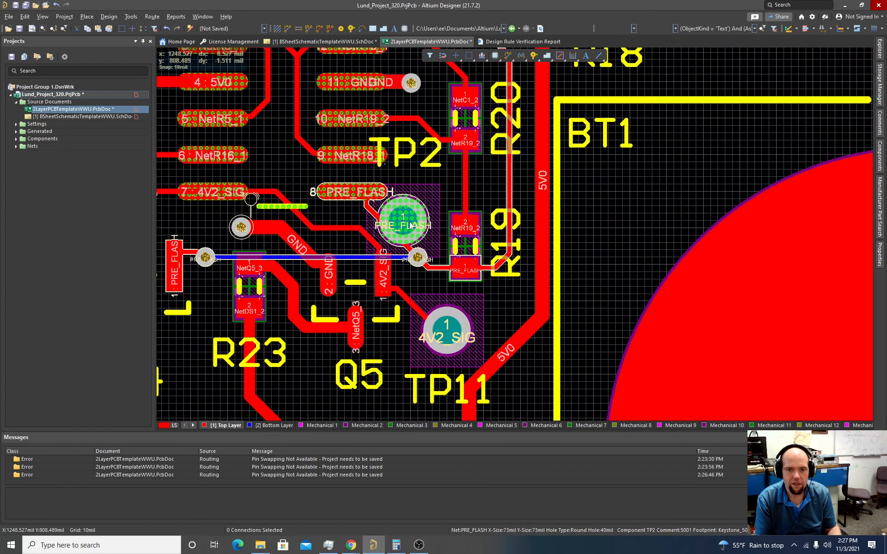
ctrl+scroll(411, 224, down, 3)
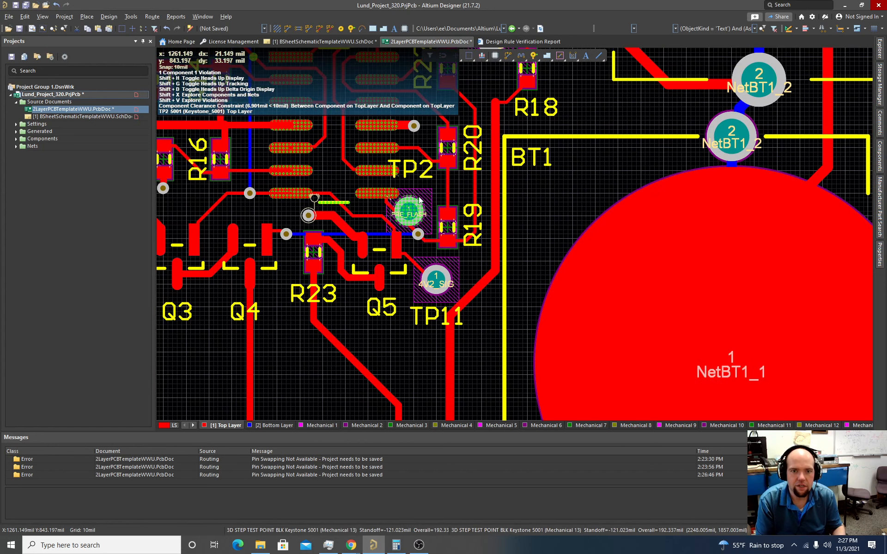
ctrl+scroll(419, 201, up, 2)
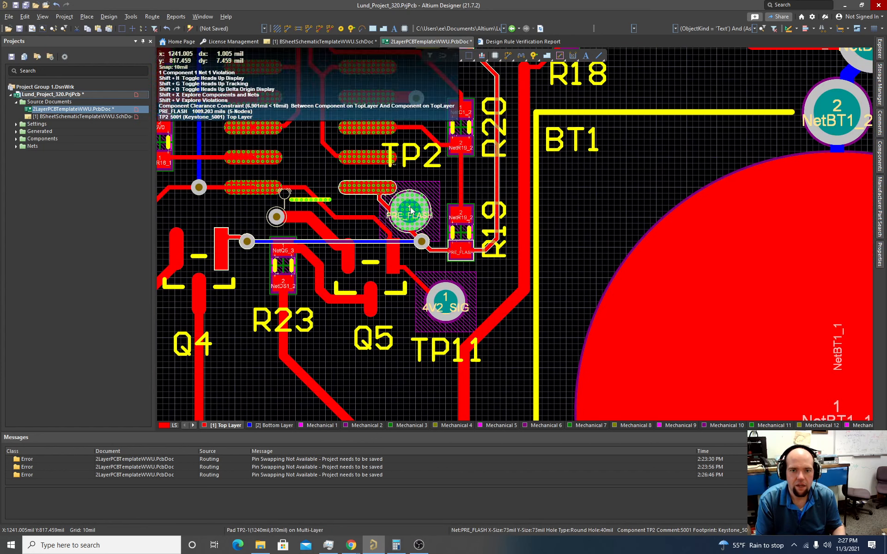
mouse_move(415, 215)
mouse_down()
mouse_move(417, 200)
mouse_move(419, 220)
mouse_up()
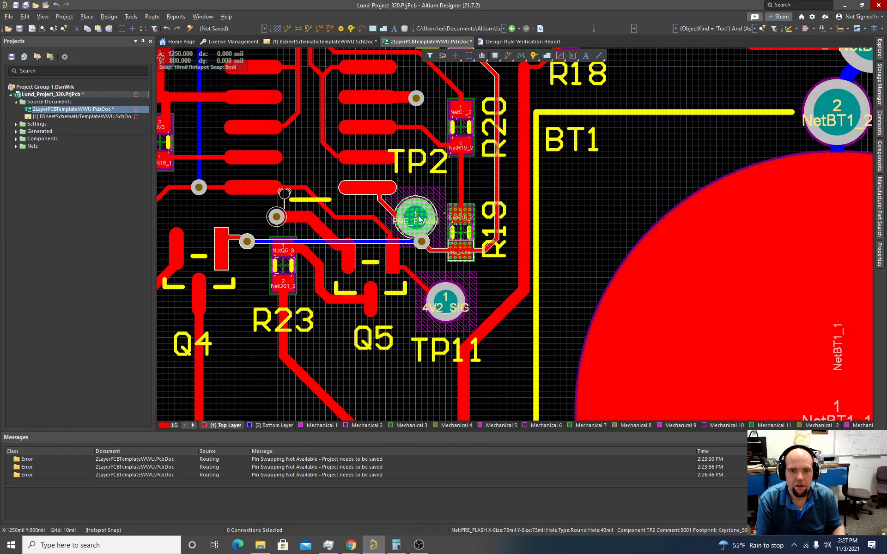
- Delete the PRE_FLASH via at the lower edge of test point TP2
ctrl+scroll(417, 215, up, 3)
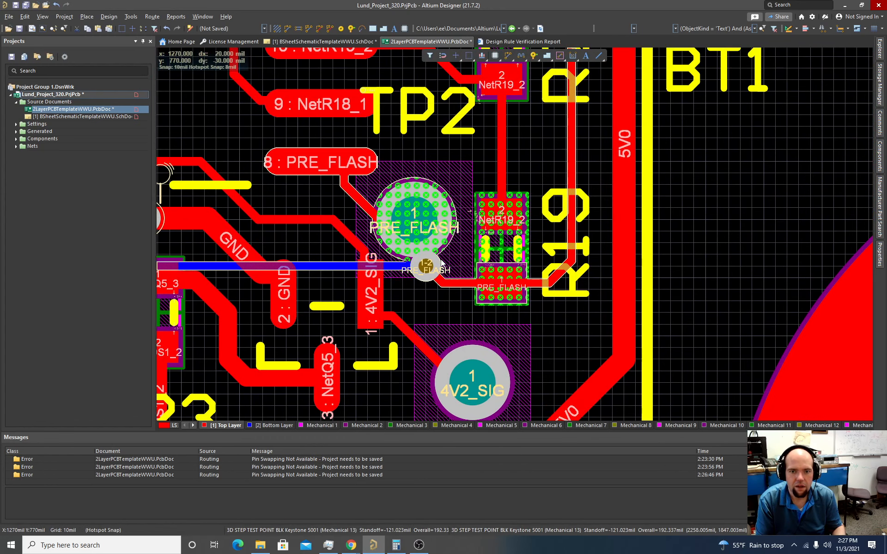
mouse_move(438, 262)
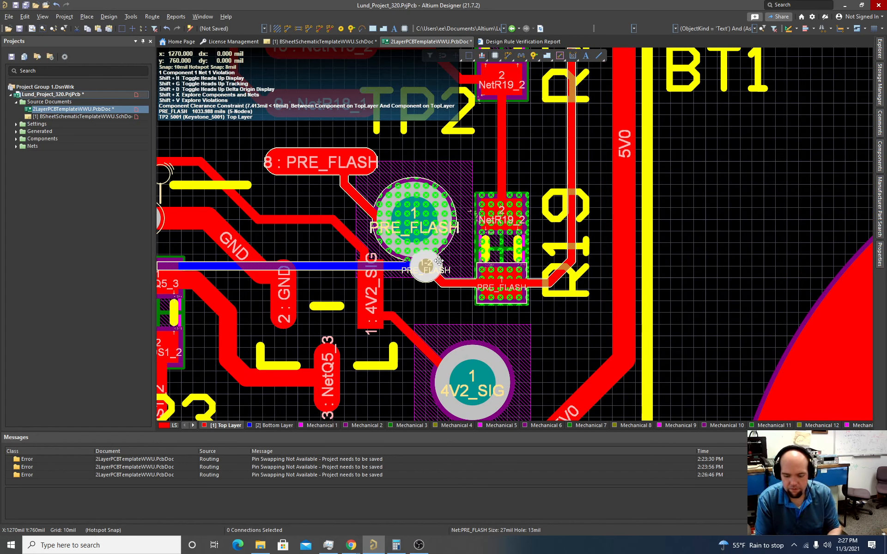
click(414, 267)
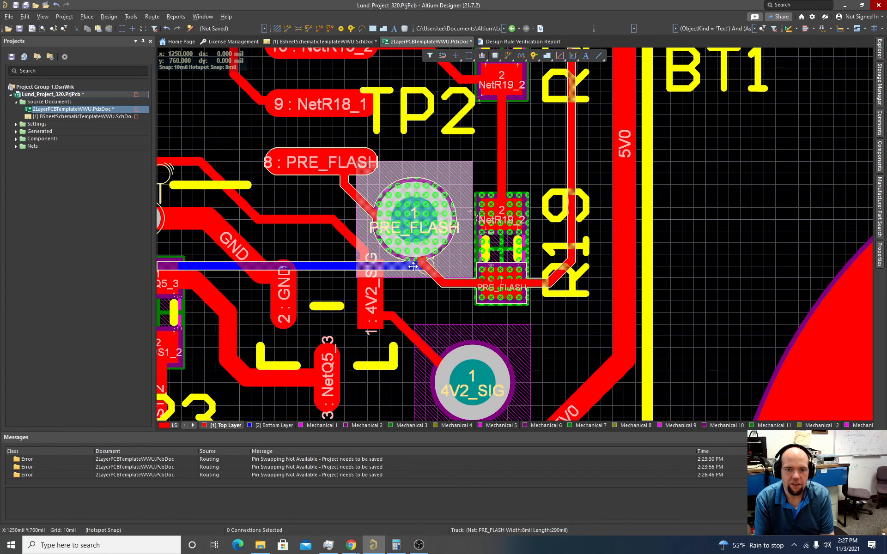
- Set the snap grid to 1 mil and fine-position TP2 at X 1241 mil, Y 805 mil, between U2 and R19
drag(420, 230, 403, 213)
key(g)
click(427, 228)
ctrl+scroll(403, 214, down, 3)
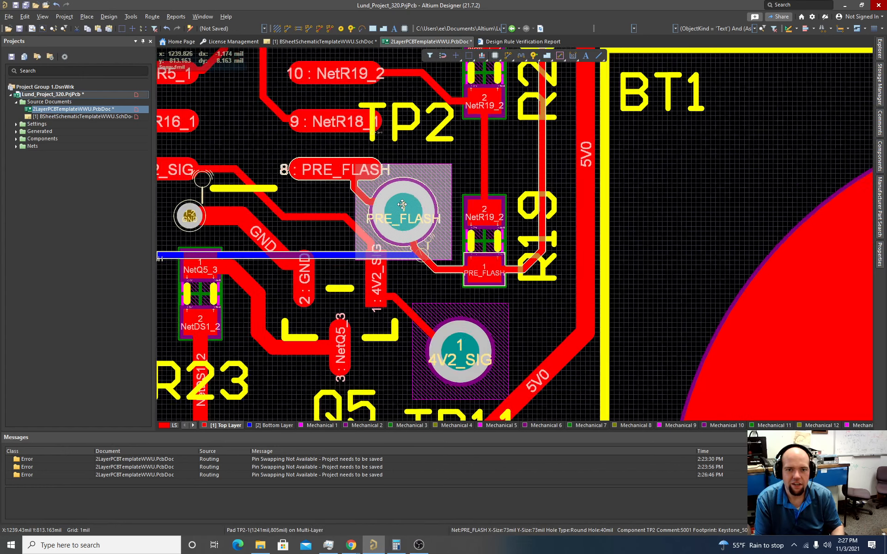
ctrl+scroll(401, 231, up, 4)
ctrl+scroll(401, 231, up, 1)
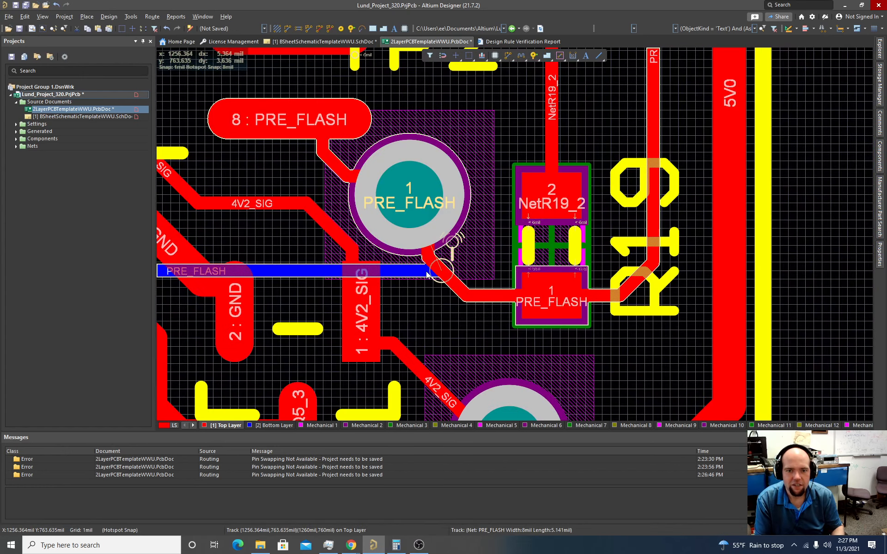
- Inspect the spacing around test points TP2 and TP11 in the 3D view and return to the 2D layout
key(3)
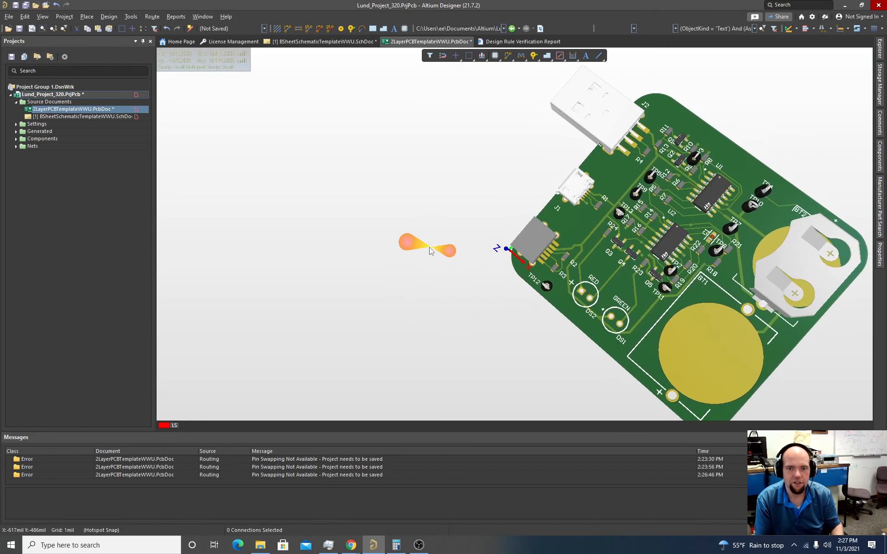
ctrl+scroll(665, 292, up, 4)
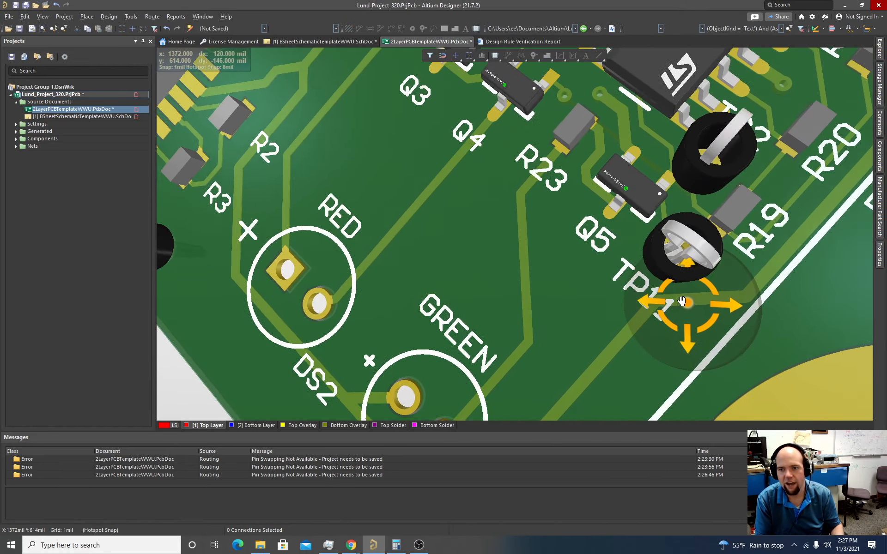
shift+right_drag(690, 303, 669, 304)
shift+right_drag(695, 173, 698, 190)
key(2)
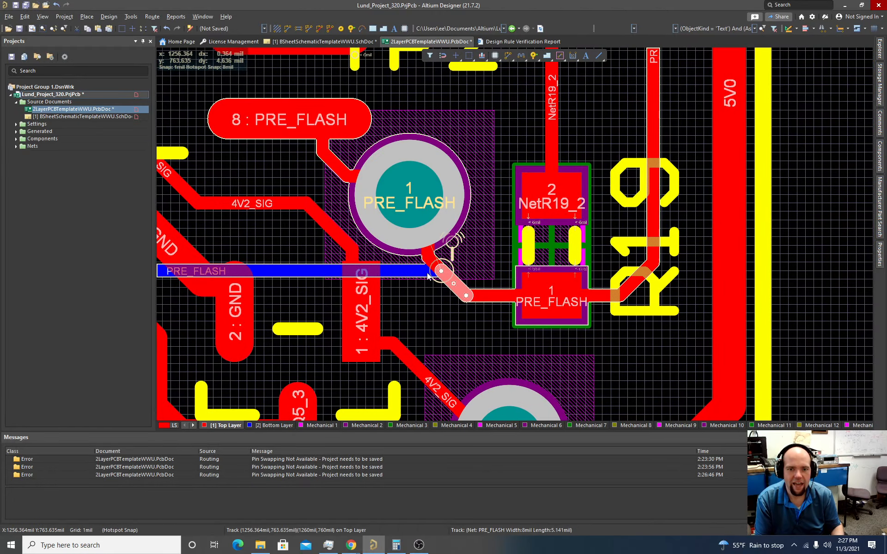
- Make the Bottom Layer active and reroute the end of the PRE_FLASH track diagonally into the TP2 pad
click(272, 425)
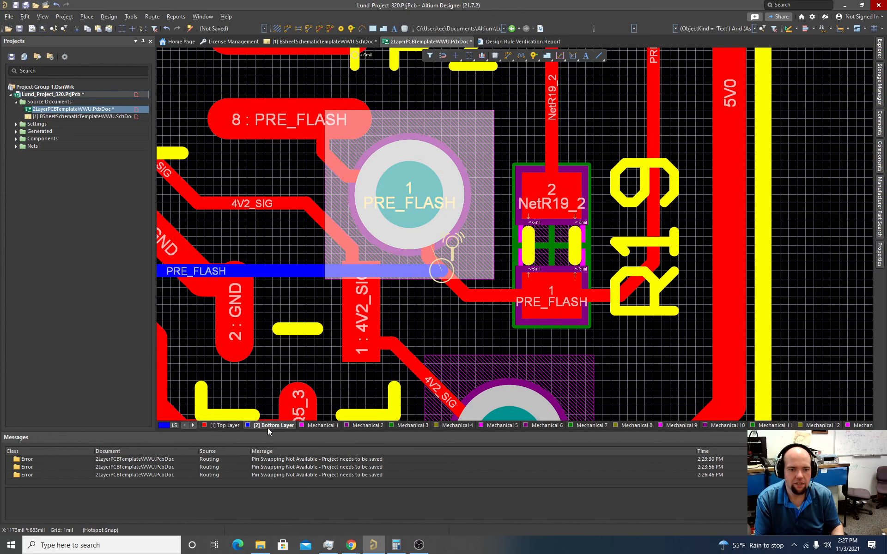
click(442, 272)
drag(441, 272, 409, 192)
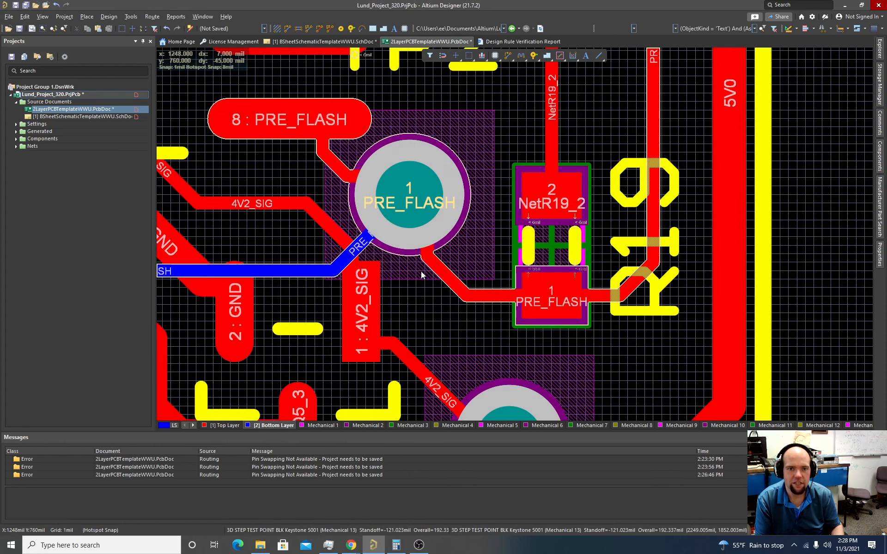
ctrl+scroll(420, 272, down, 5)
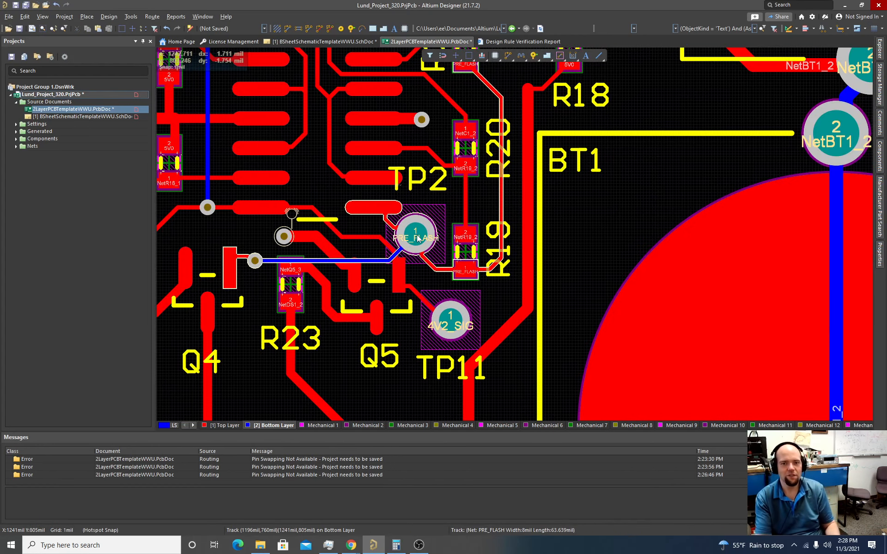
ctrl+scroll(417, 238, down, 5)
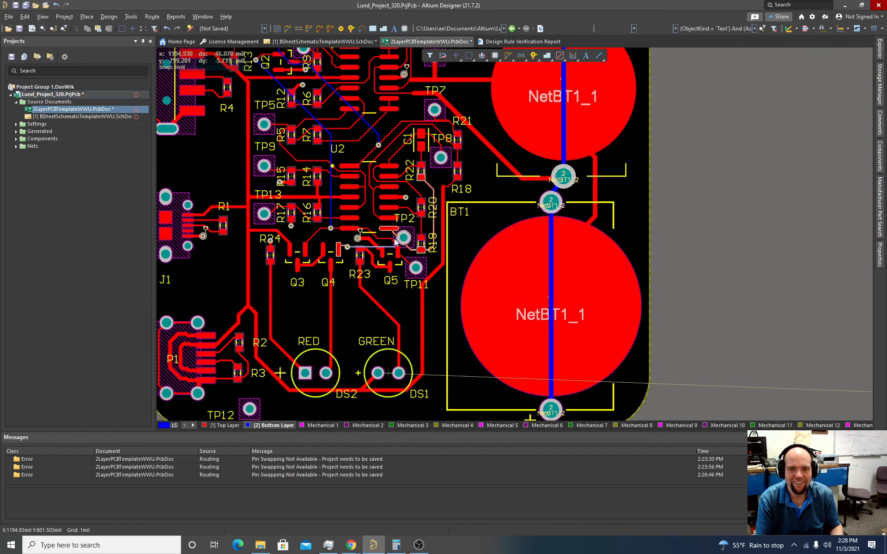
- Rotate TP2's designator text vertically and place it just above the test point, between U2 and R20
drag(405, 223, 407, 222)
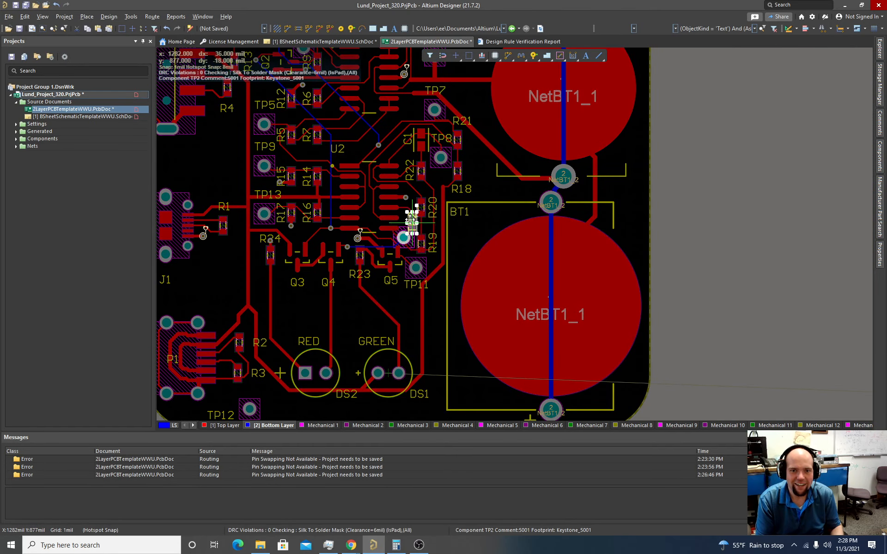
drag(407, 215, 407, 216)
ctrl+scroll(407, 216, up, 4)
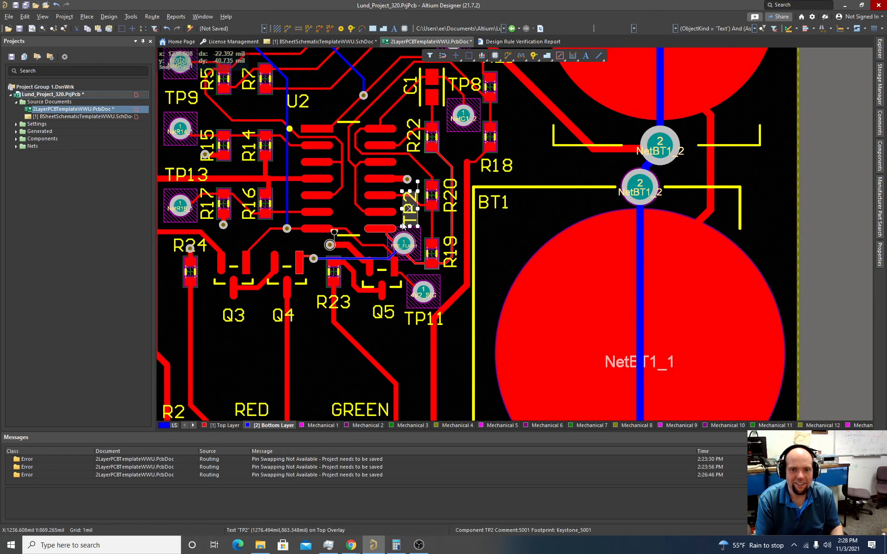
ctrl+scroll(415, 219, down, 5)
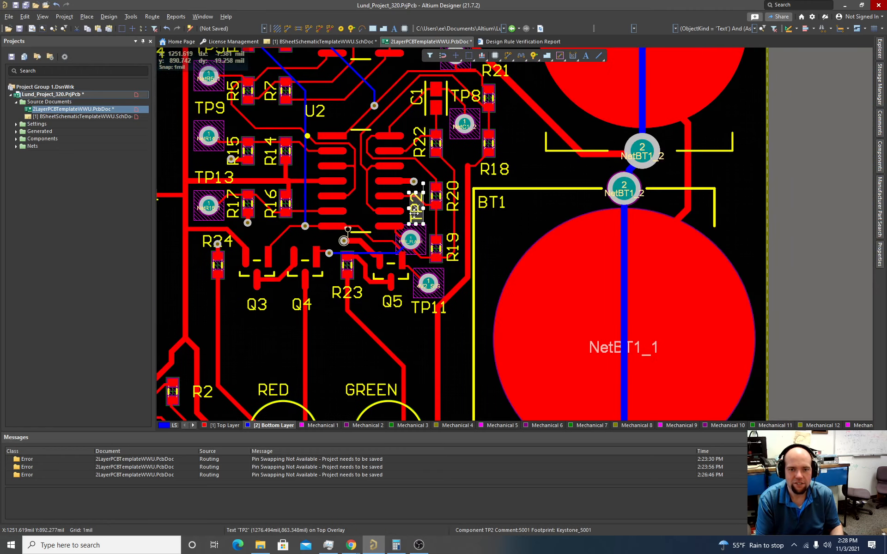
- Move test point TP1 from outside the board to X 681 mil, Y -18 mil near the lower edge, beside TP12
right_drag(682, 312, 552, 302)
ctrl+scroll(727, 311, down, 3)
right_drag(754, 316, 433, 299)
drag(584, 322, 429, 309)
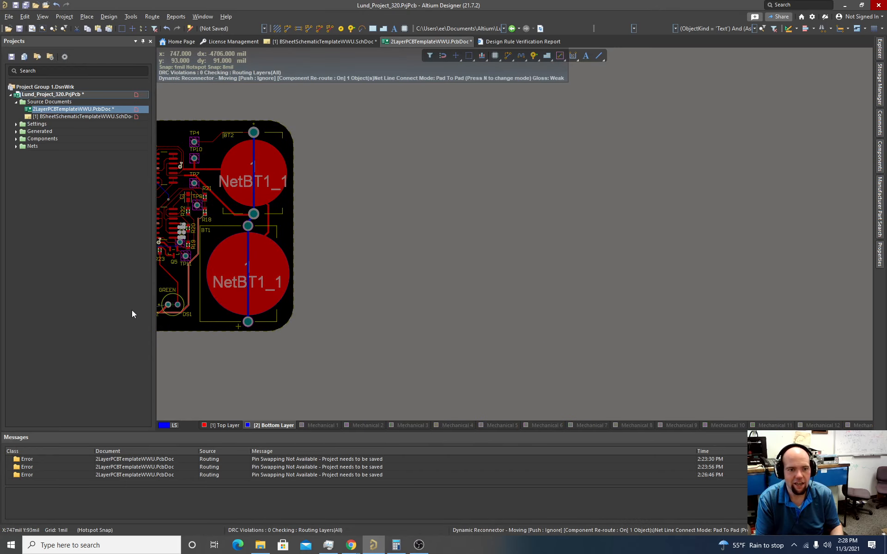
drag(131, 314, 363, 282)
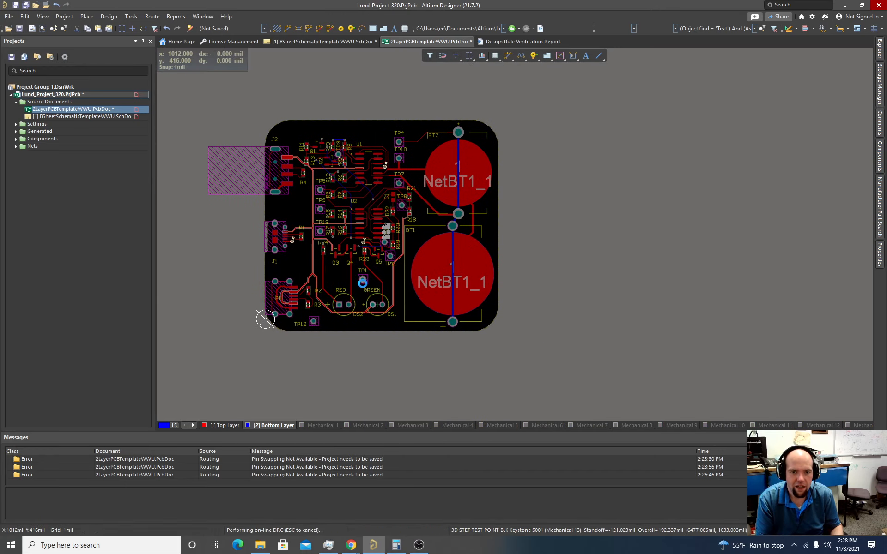
ctrl+scroll(363, 282, up, 5)
ctrl+scroll(358, 282, down, 5)
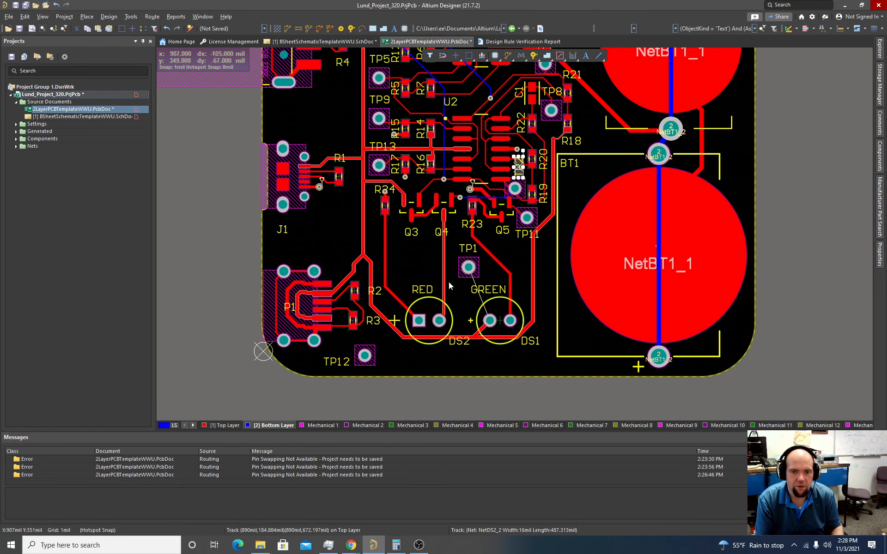
drag(467, 267, 397, 362)
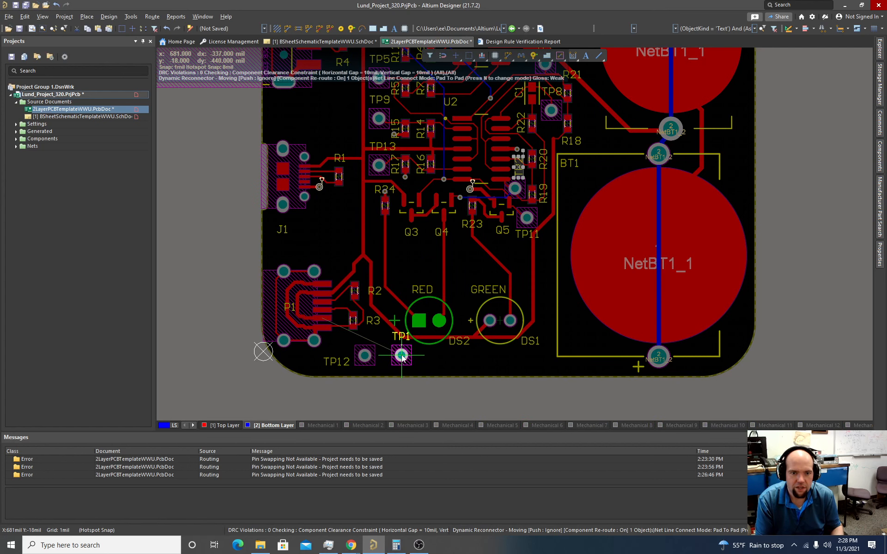
drag(402, 358, 401, 358)
ctrl+scroll(401, 359, up, 5)
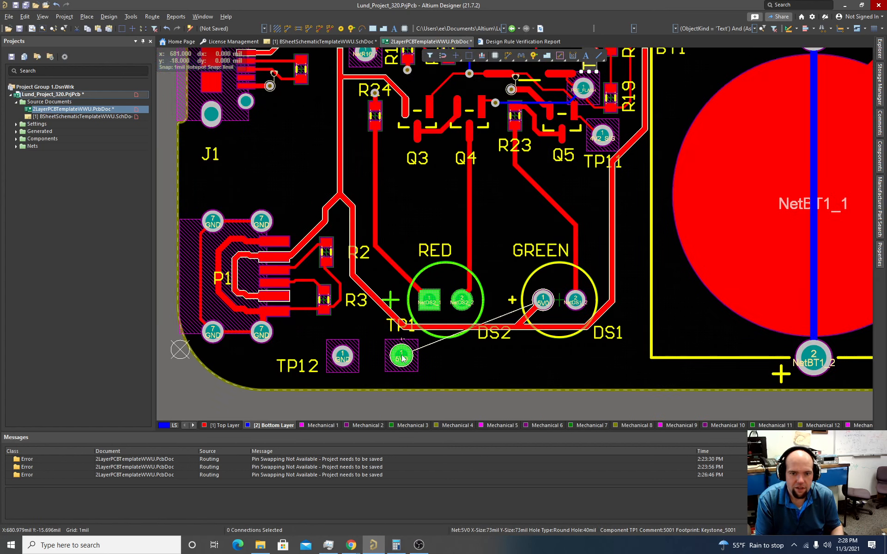
- Set the snap grid to 20 mil and shift TP1 slightly toward TP12, level with it at Y -20 mil
key(g)
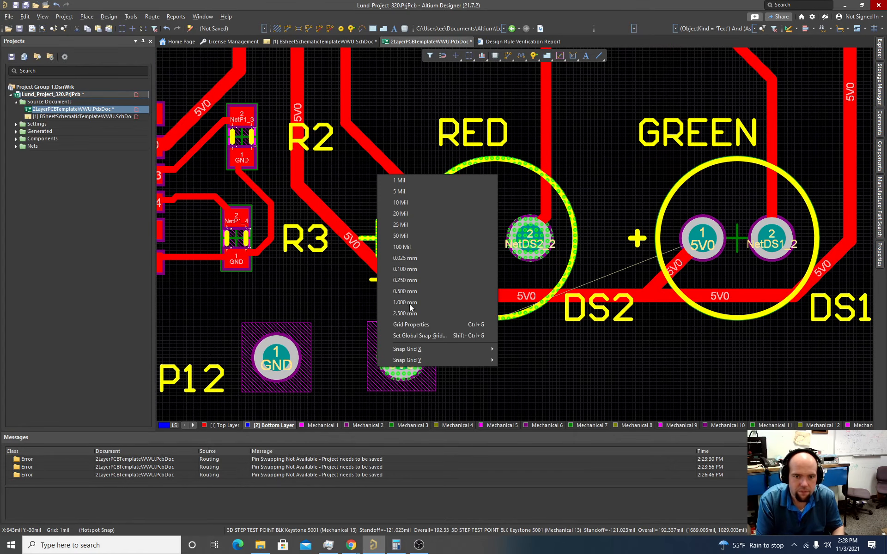
click(400, 214)
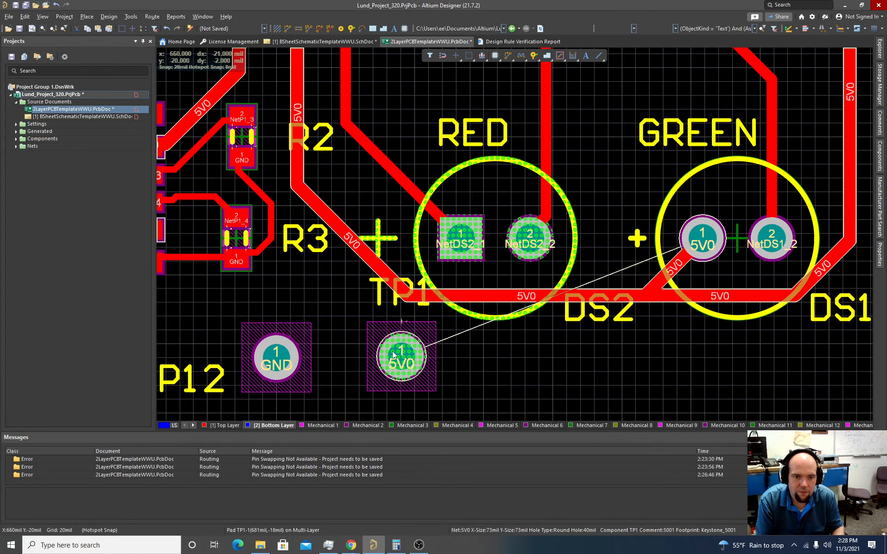
mouse_move(393, 353)
mouse_down()
mouse_move(402, 362)
mouse_move(344, 361)
mouse_move(413, 361)
mouse_move(386, 361)
mouse_up()
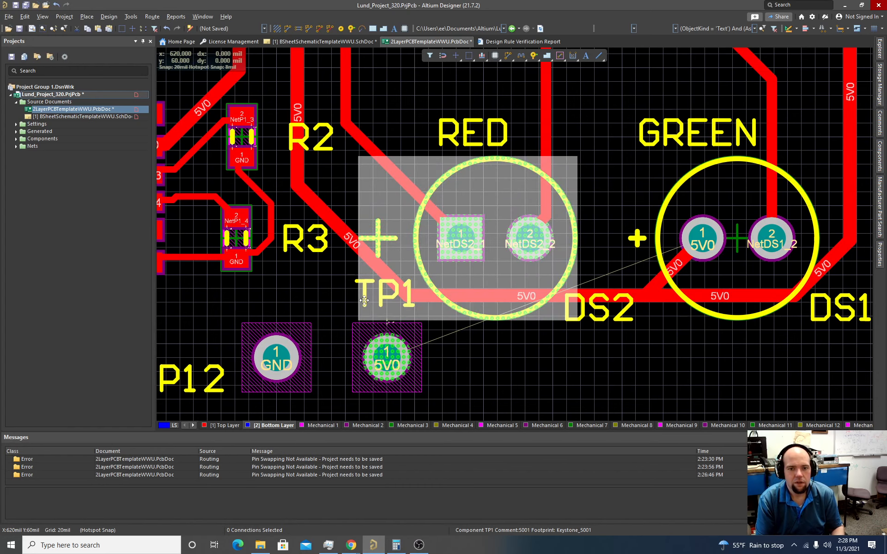
drag(462, 245, 442, 238)
ctrl+scroll(497, 336, down, 2)
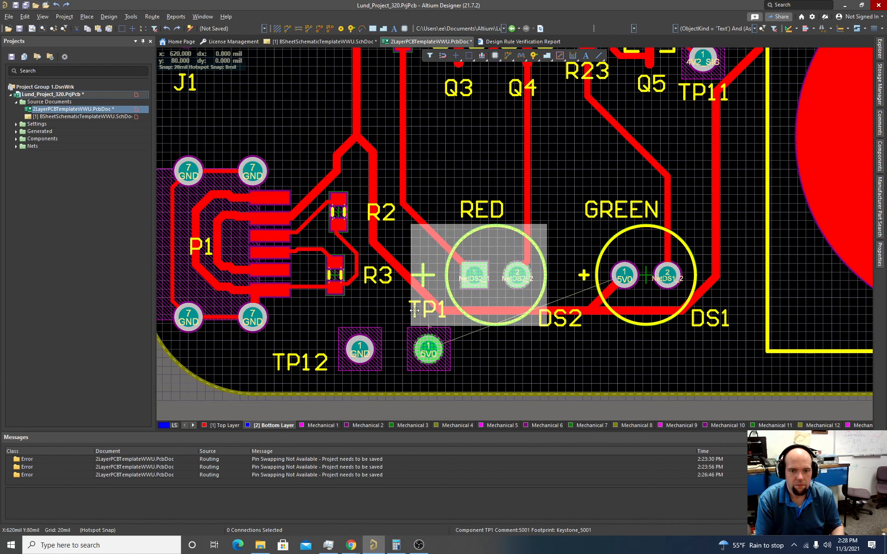
double_click(414, 311)
click(381, 300)
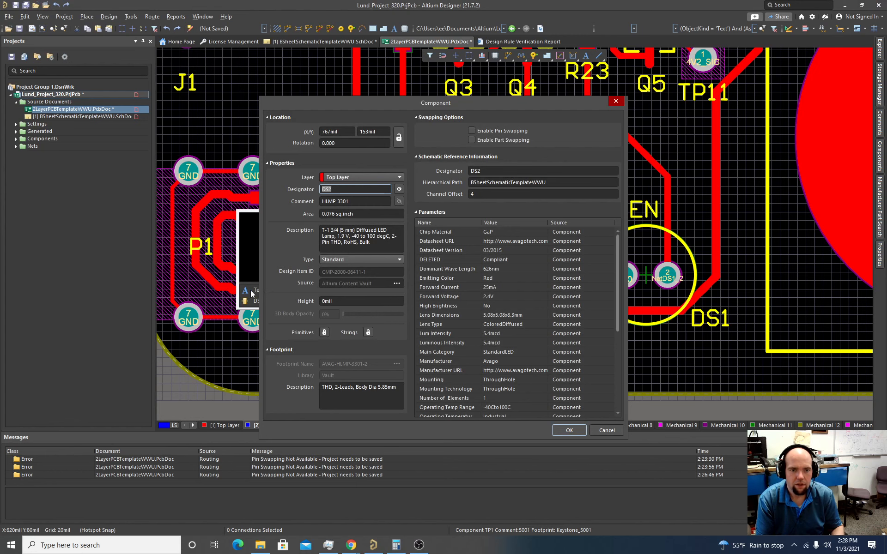
click(607, 430)
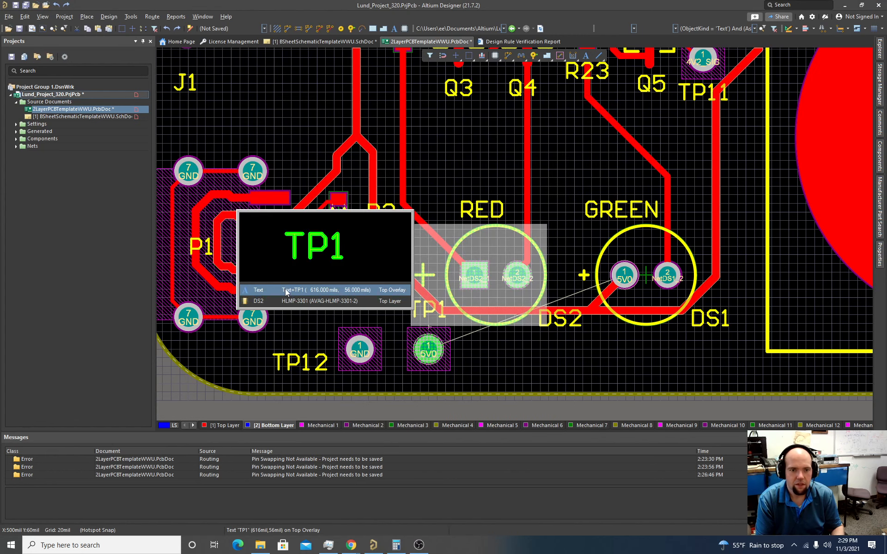
- Move TP1's designator text off the DS2 outline to the side of the pad facing away from TP12
click(408, 315)
drag(408, 315, 479, 358)
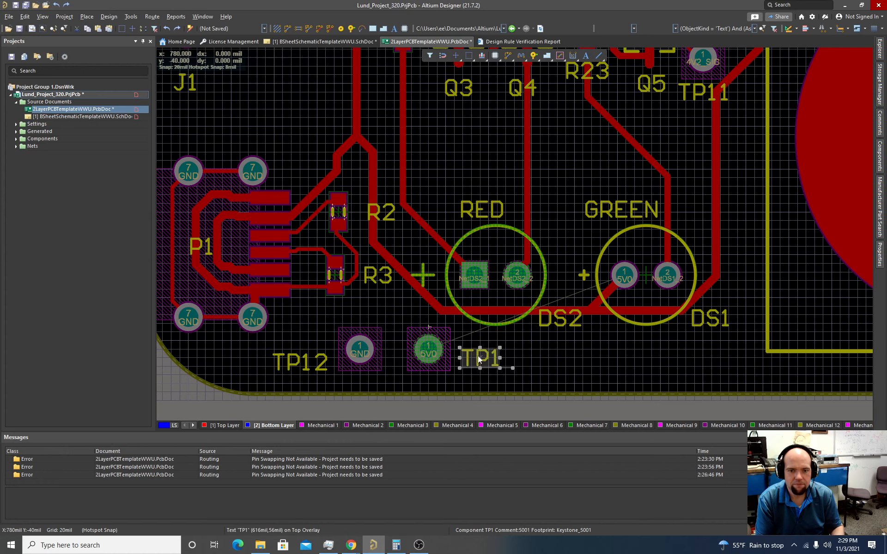
- Shift TP12 and TP1 toward the board's P1 corner, keeping them level, with TP1 at X 600 mil, Y -20 mil
ctrl+scroll(531, 362, down, 1)
ctrl+scroll(535, 359, down, 1)
ctrl+scroll(531, 358, up, 4)
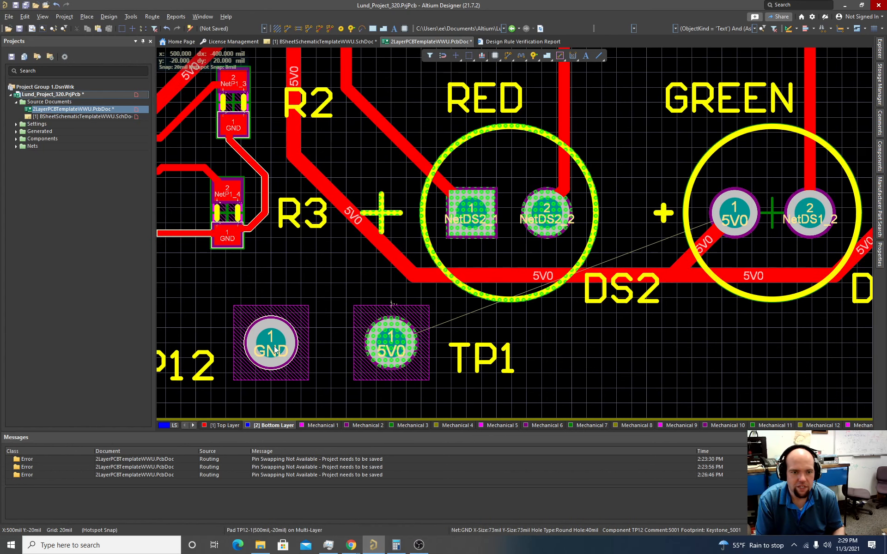
drag(272, 350, 221, 344)
drag(388, 346, 352, 344)
ctrl+scroll(357, 342, down, 2)
right_drag(424, 354, 530, 353)
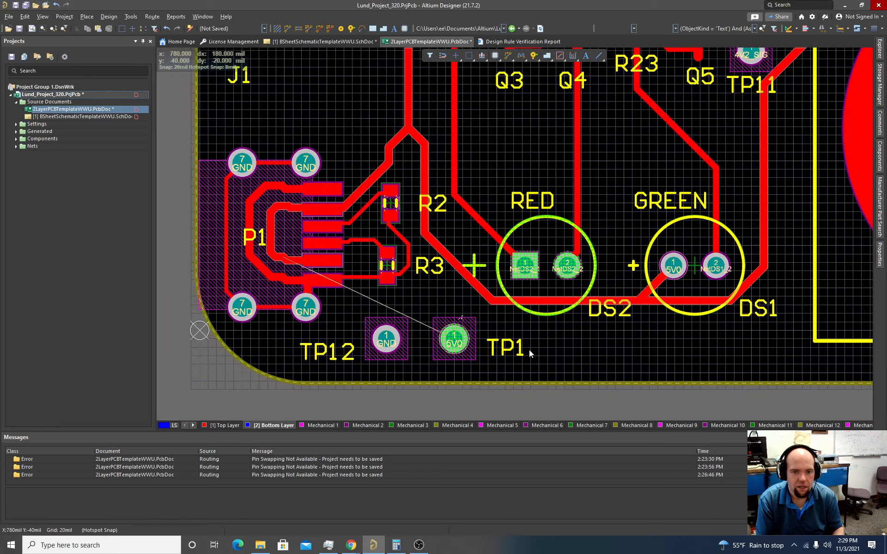
- Inspect the spacing between TP1, TP12 and DS2 in the 3D view and return to the 2D layout
ctrl+scroll(455, 341, up, 3)
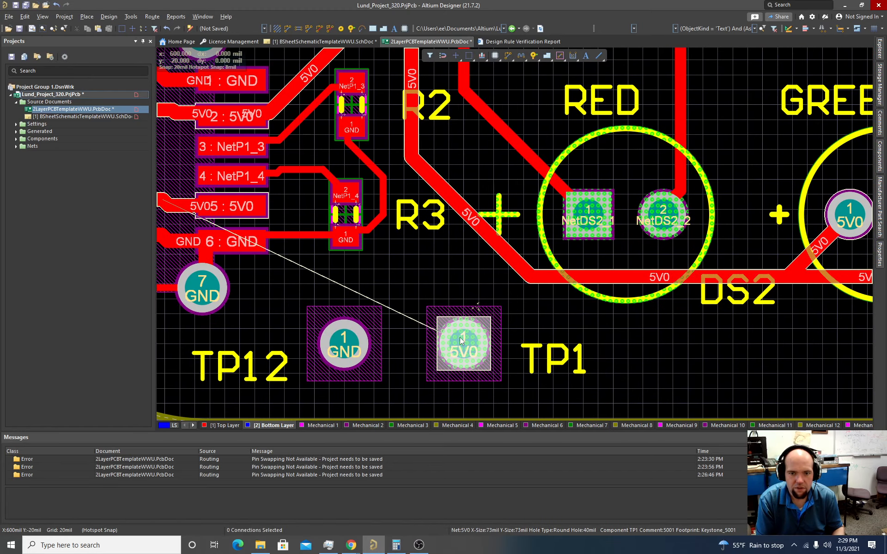
mouse_move(459, 342)
ctrl+scroll(459, 342, down, 3)
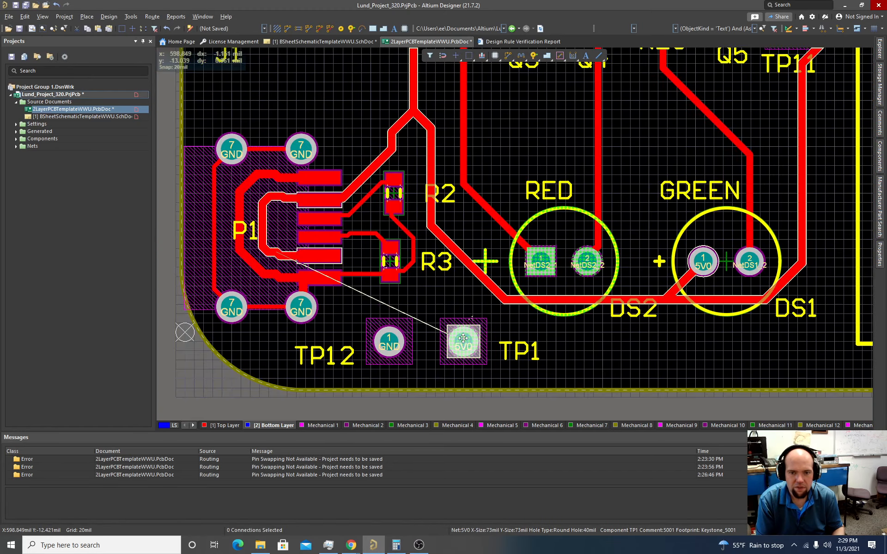
ctrl+scroll(462, 342, up, 4)
ctrl+scroll(464, 340, down, 3)
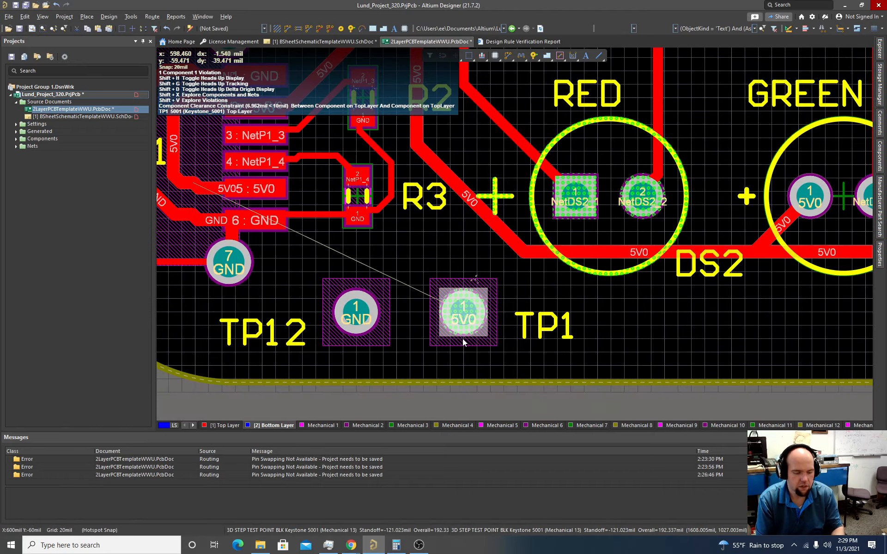
key(3)
shift+right_drag(463, 340, 345, 329)
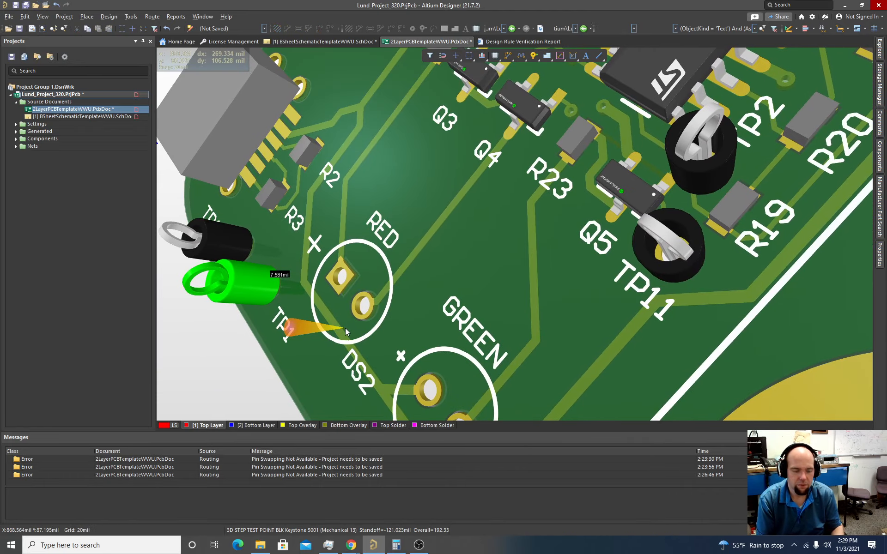
key(2)
ctrl+scroll(433, 322, up, 2)
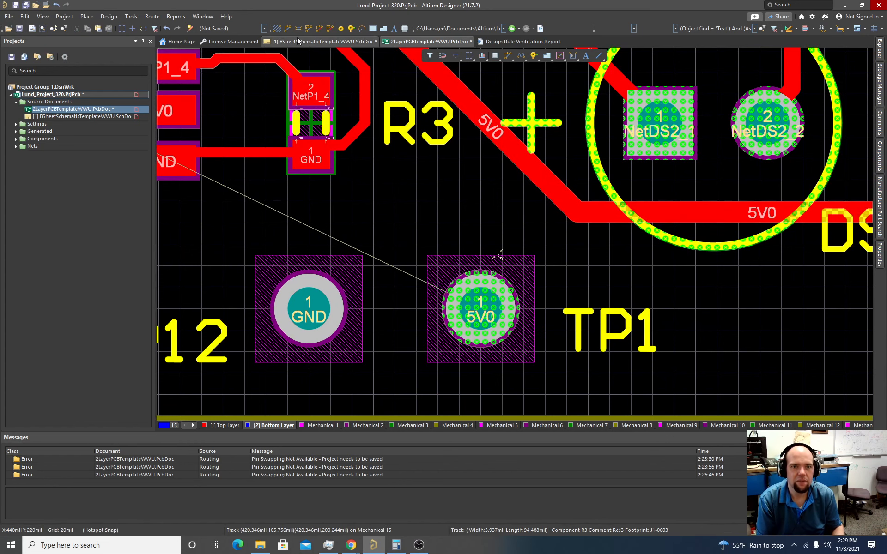
key(ctrl+w)
click(482, 304)
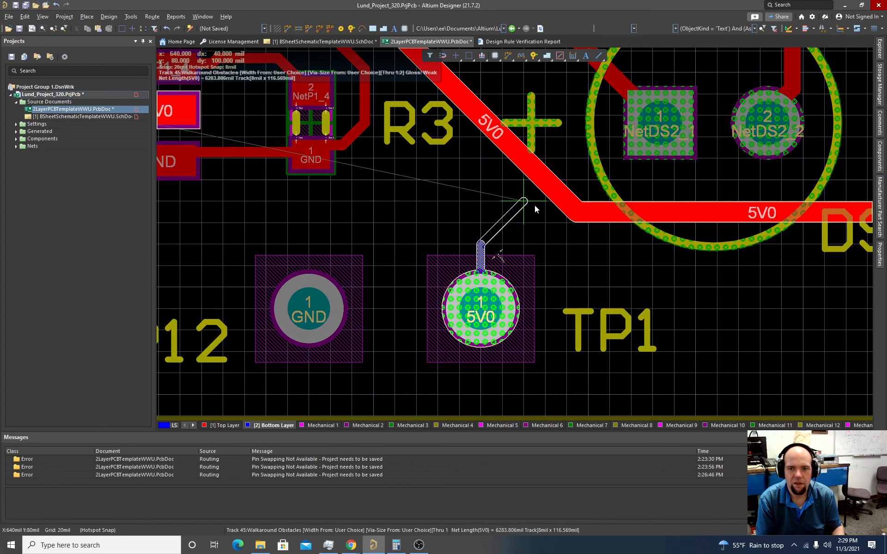
key(Escape)
key(Escape)
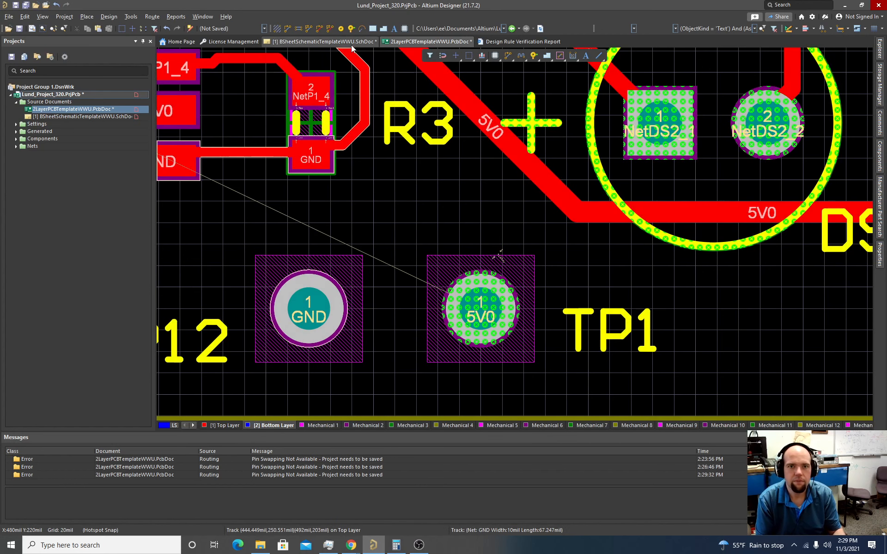
- Make the Top Layer active and route an 8 mil 5V0 track diagonally from TP1's pad to the bend of the wide 5V0 track
click(223, 425)
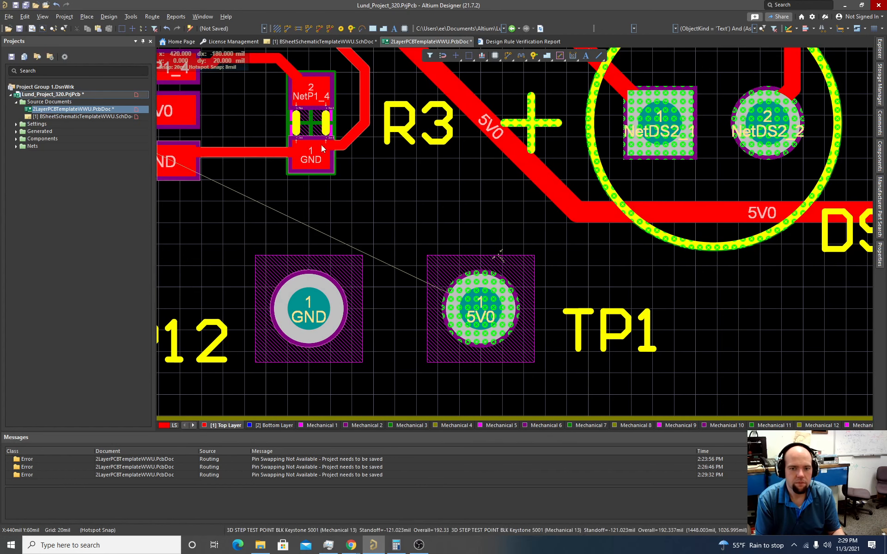
click(279, 29)
click(482, 304)
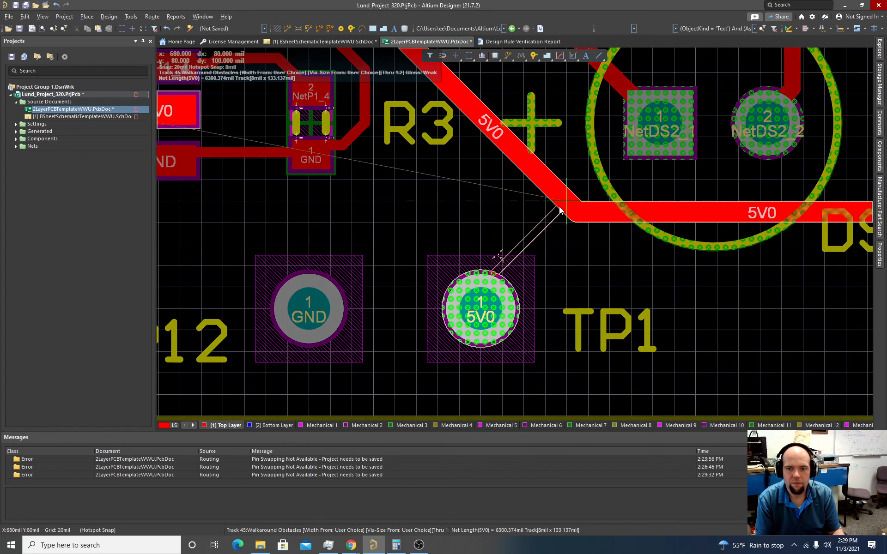
click(561, 208)
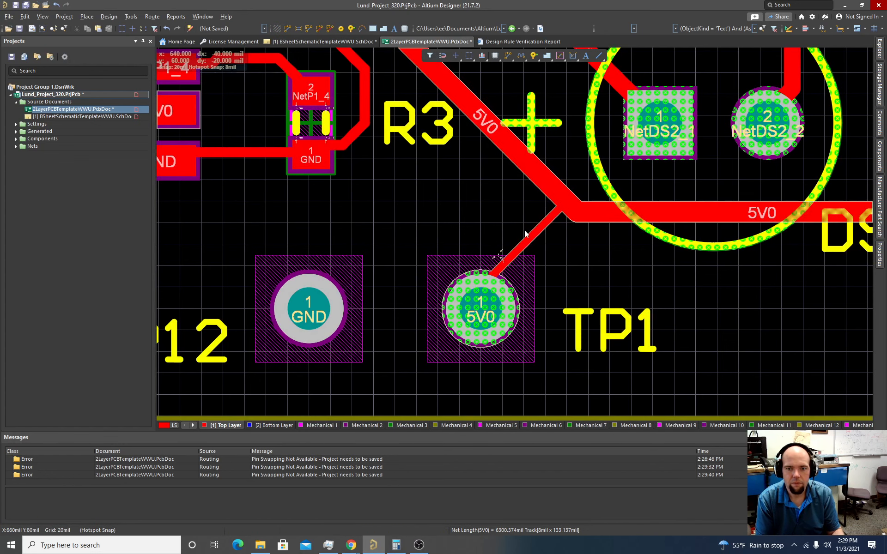
- Examine TP1's clearance violation, its new 5V0 connection and the surrounding layout near DS2
ctrl+scroll(488, 303, up, 3)
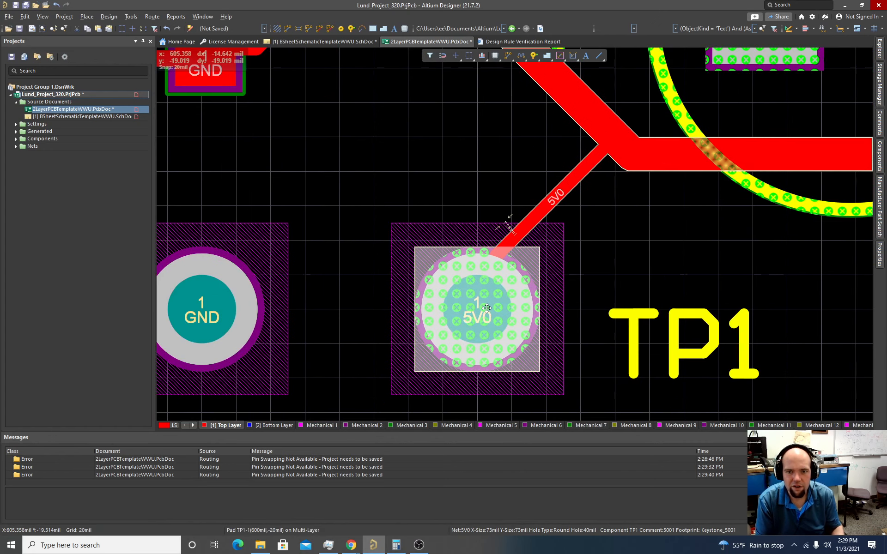
right_click(486, 301)
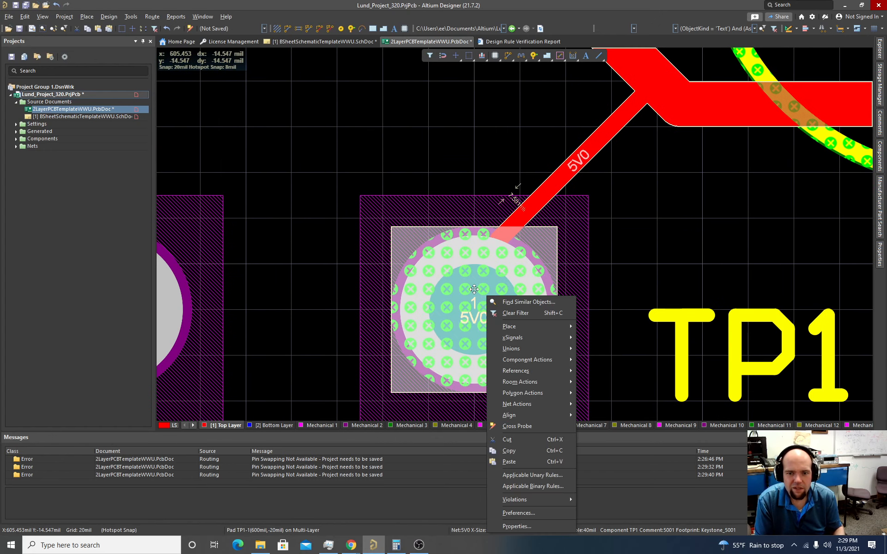
click(402, 212)
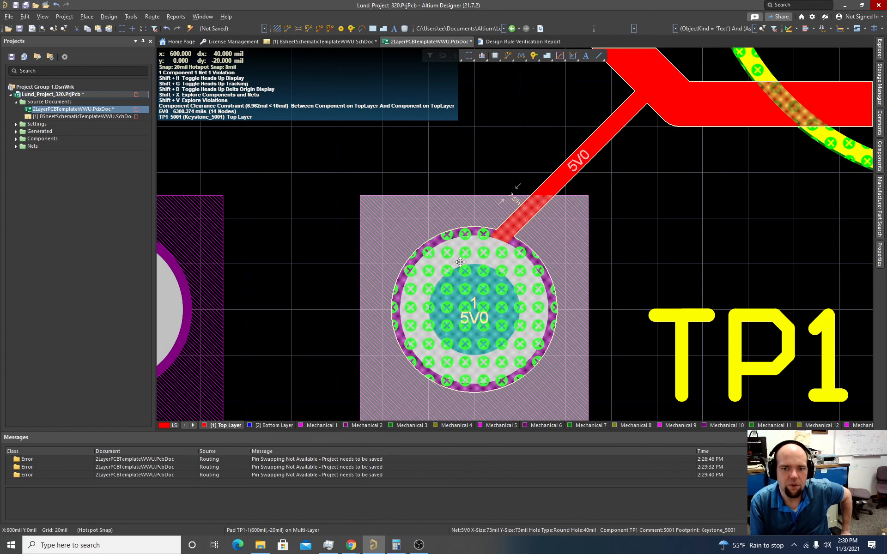
click(463, 277)
click(642, 244)
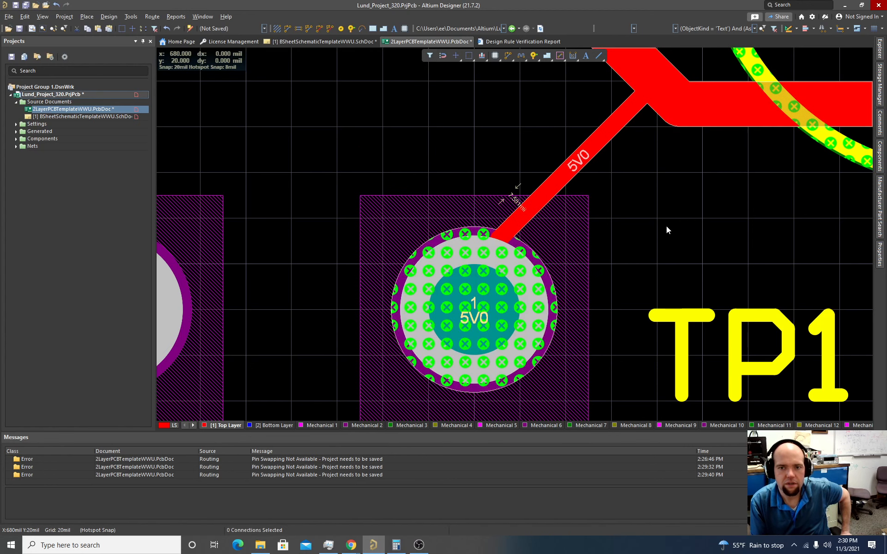
click(574, 244)
scroll(566, 257, down, 4)
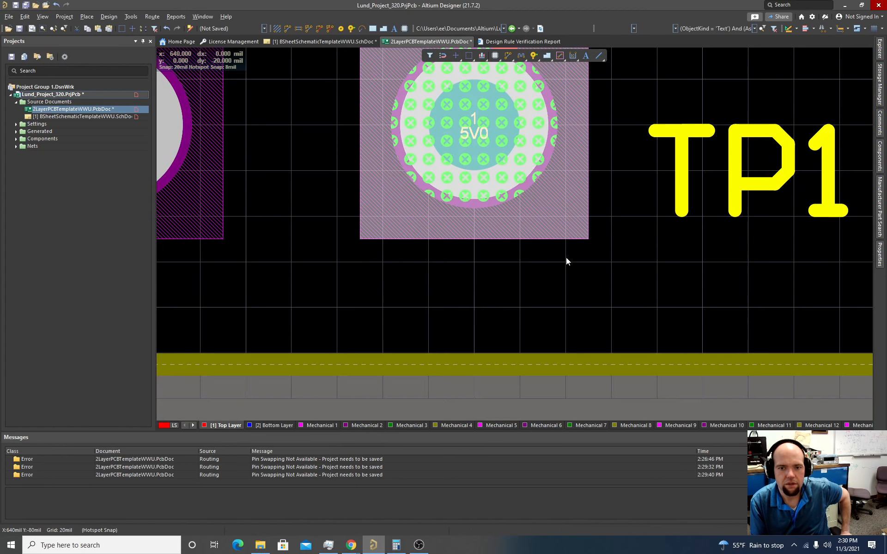
scroll(566, 256, up, 3)
ctrl+scroll(560, 253, down, 6)
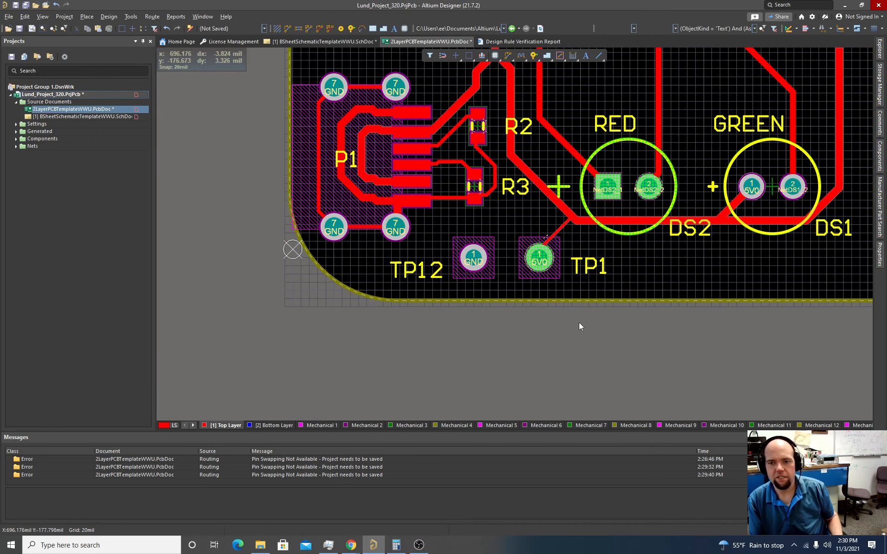
ctrl+scroll(578, 322, down, 2)
right_drag(643, 332, 489, 340)
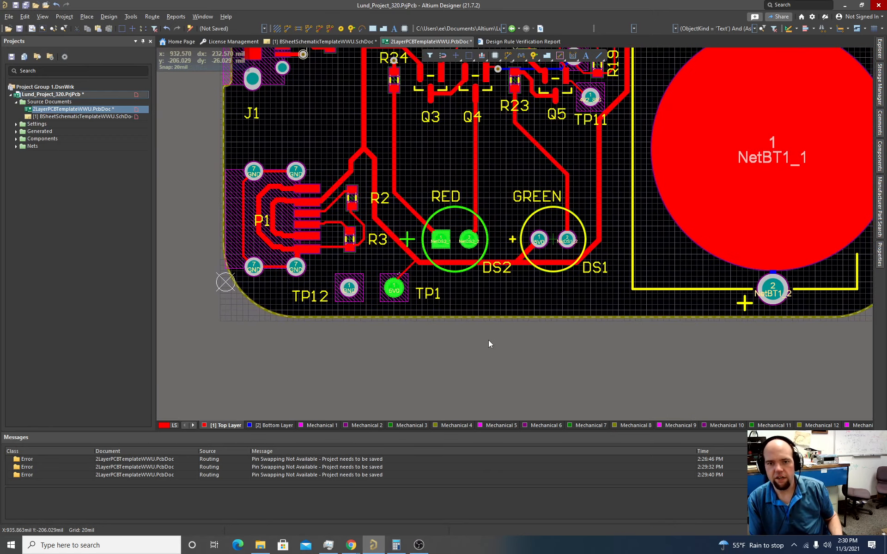
ctrl+scroll(489, 340, down, 1)
ctrl+scroll(441, 276, up, 3)
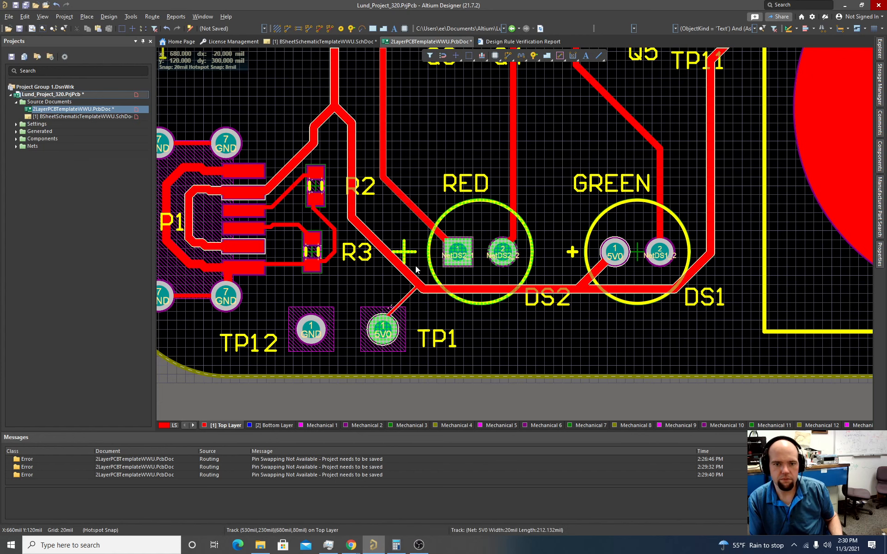
- Shift TP1 and TP12 closer to P1 and straighten TP1's 5V0 track into a diagonal joining the wide 5V0 track
drag(381, 332, 346, 332)
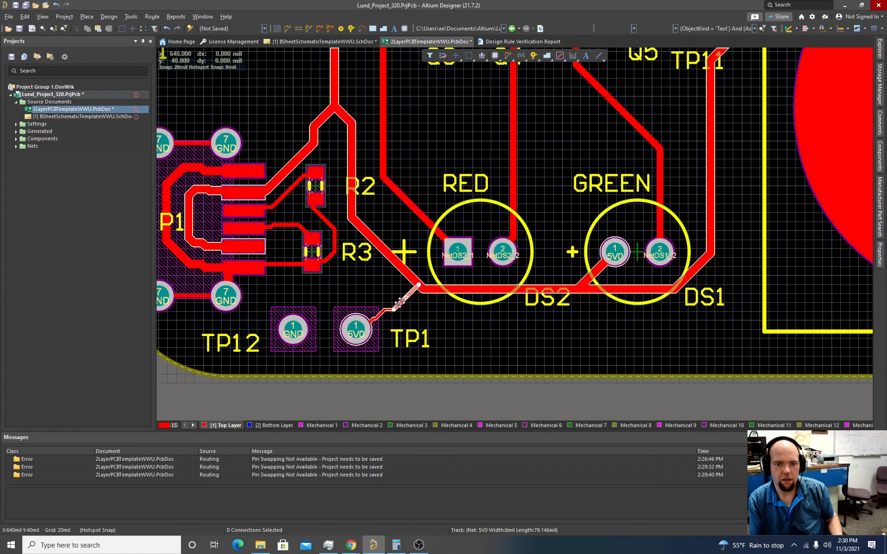
drag(399, 307, 414, 323)
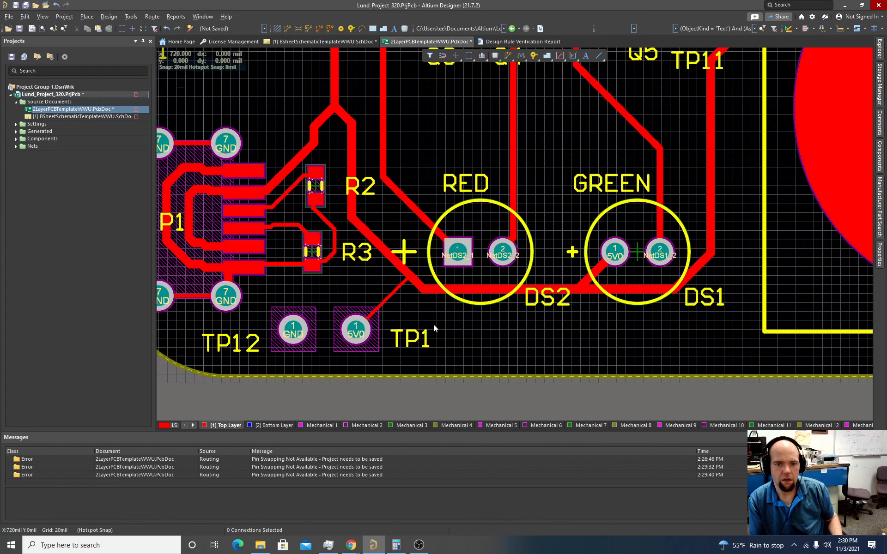
- Restore the shelved polygon pour and repour all polygons on the board
ctrl+scroll(428, 322, down, 2)
ctrl+scroll(434, 321, down, 4)
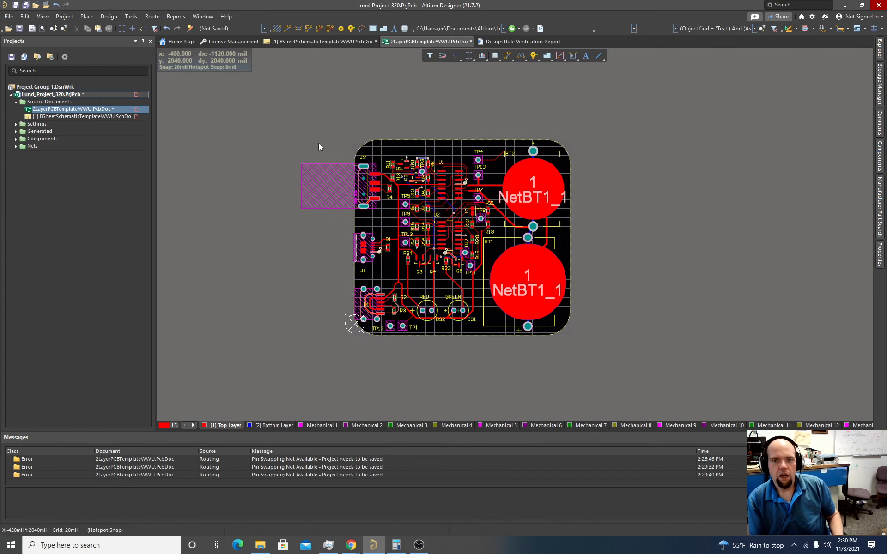
click(157, 19)
mouse_move(130, 17)
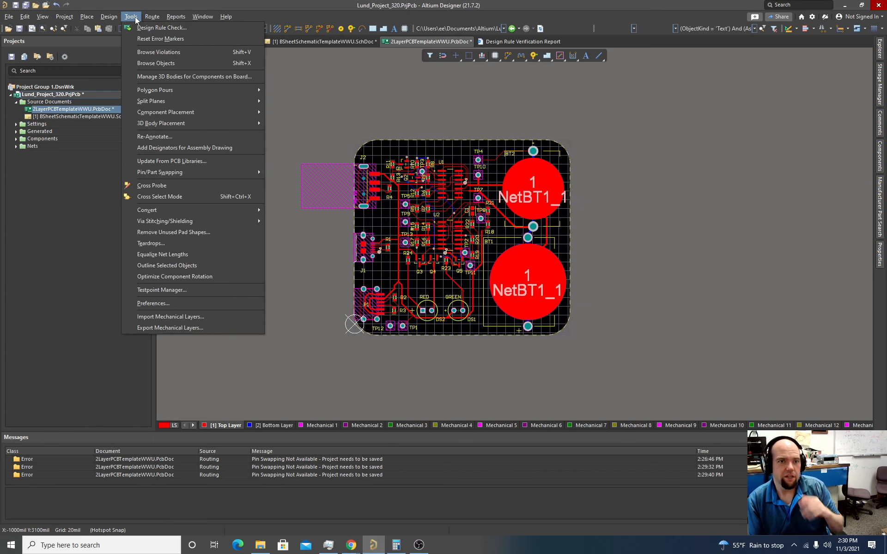
mouse_move(197, 89)
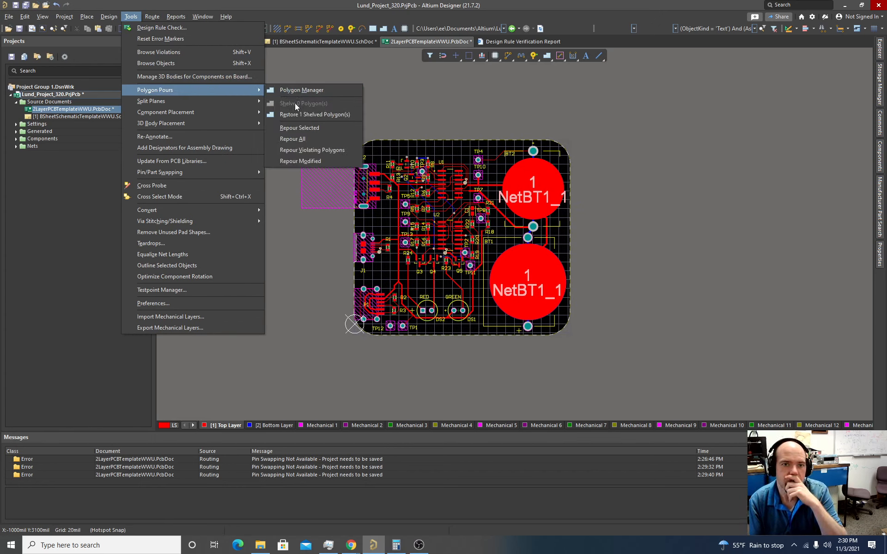
click(292, 115)
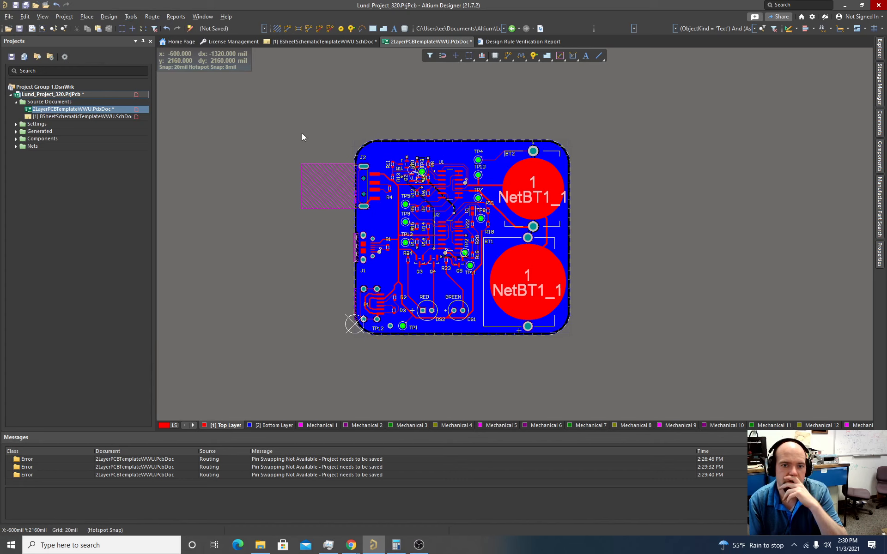
click(125, 17)
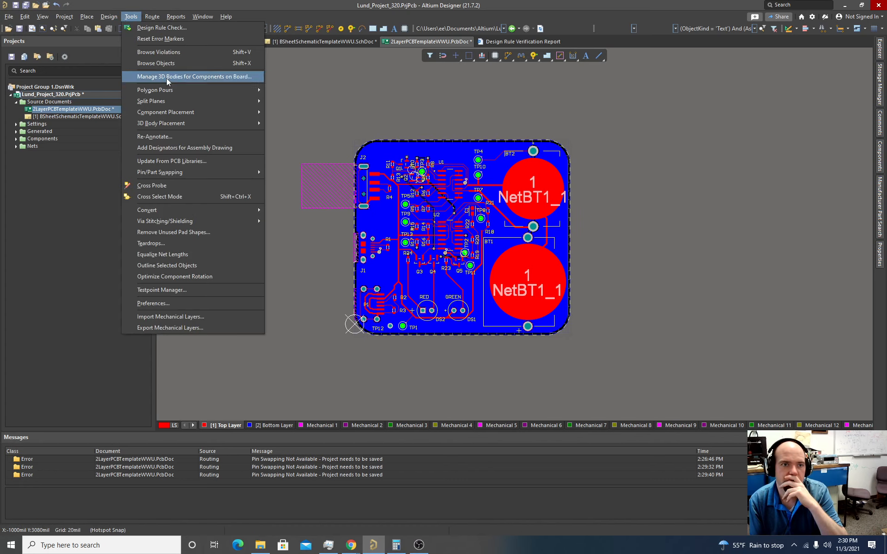
mouse_move(198, 89)
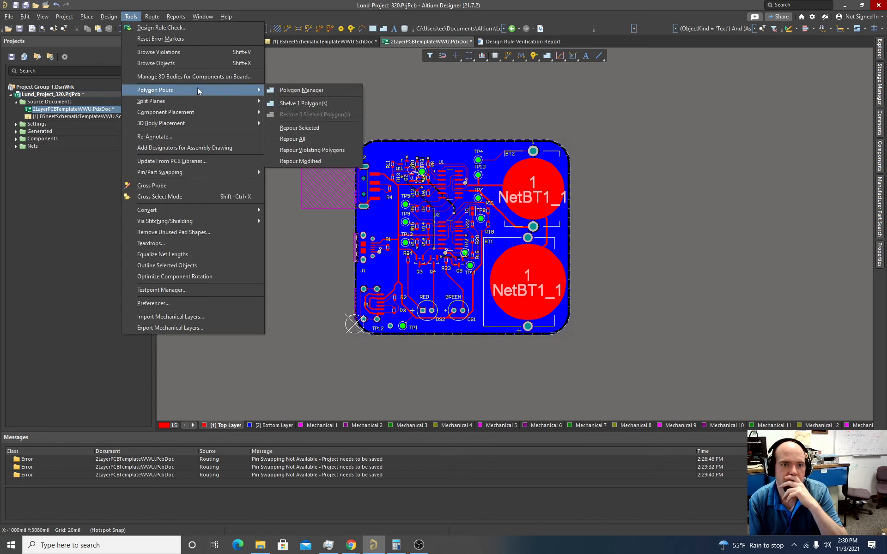
click(300, 139)
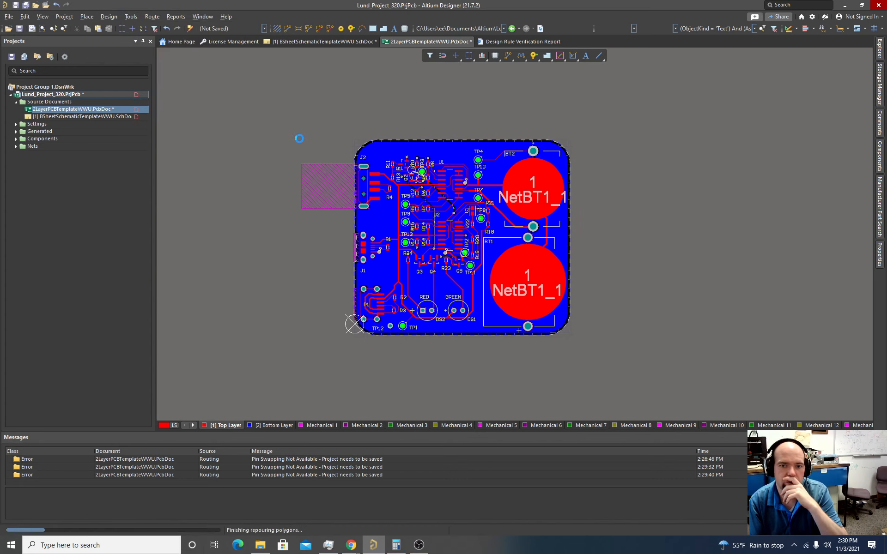
- Run the design rule check with the current report options and return to the 2LayerPCBTemplateWWU.PcbDoc layout
click(131, 17)
click(160, 26)
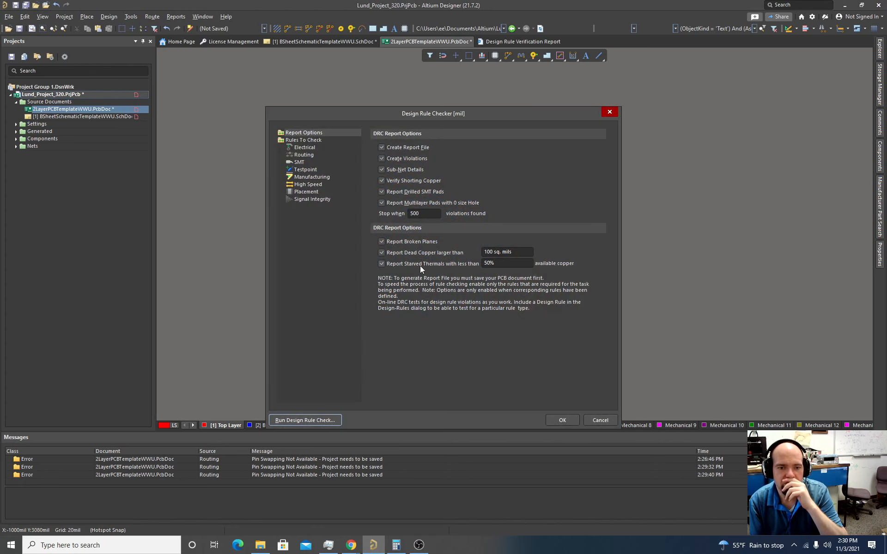
click(325, 420)
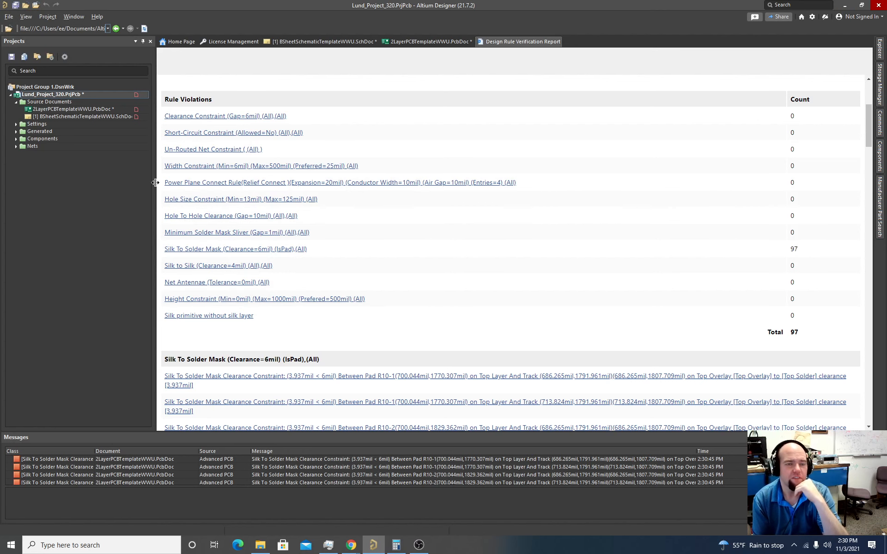
double_click(102, 109)
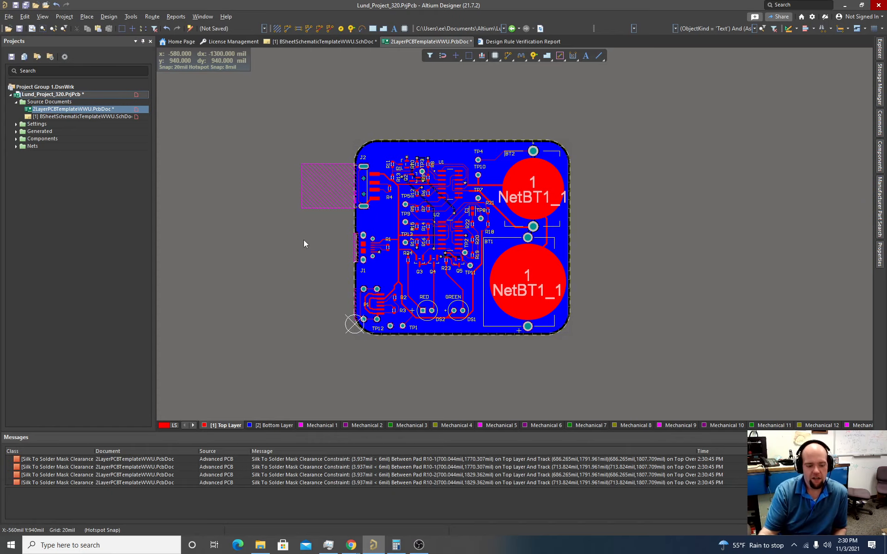
- Inspect the component and test point placement on the board's top side in 3D and return to the 2D layout
key(3)
ctrl+scroll(314, 245, down, 5)
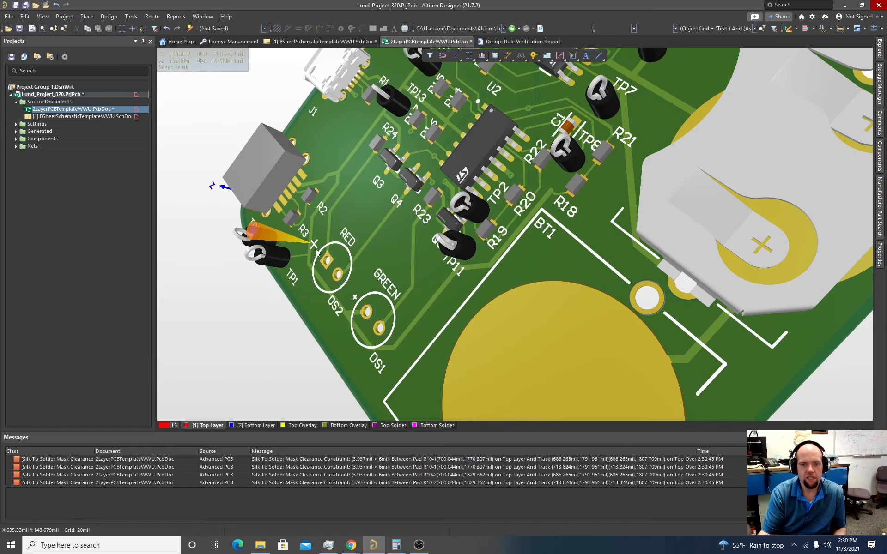
shift+right_drag(356, 256, 491, 207)
ctrl+scroll(366, 241, down, 1)
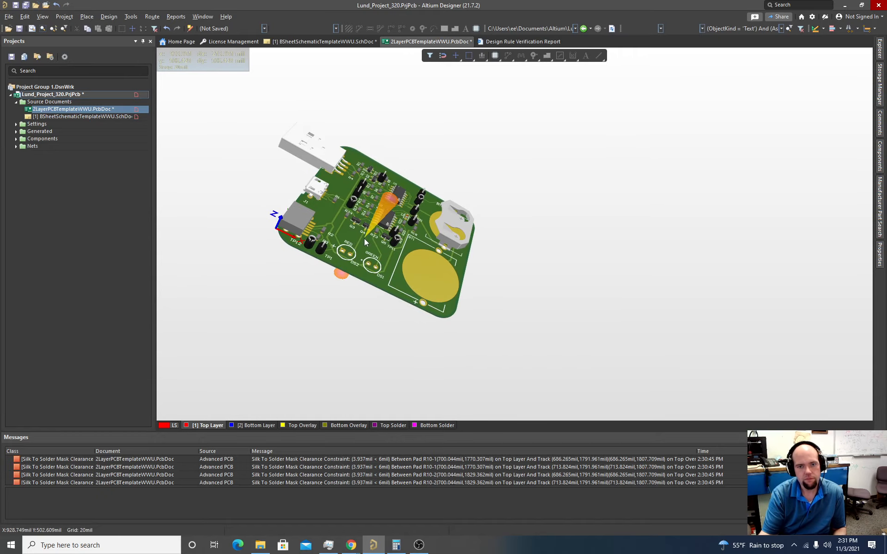
ctrl+scroll(364, 238, up, 3)
shift+right_drag(364, 238, 308, 245)
key(2)
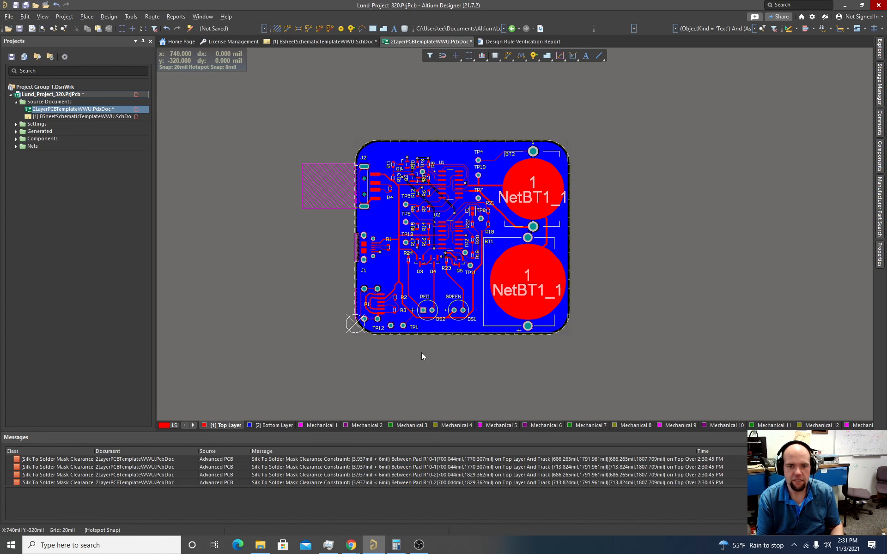
ctrl+scroll(422, 356, up, 2)
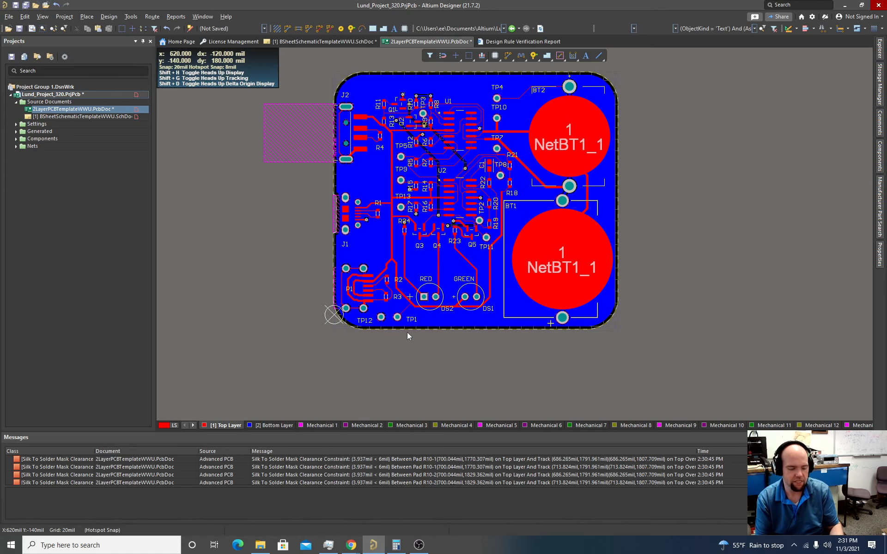
key(3)
key(2)
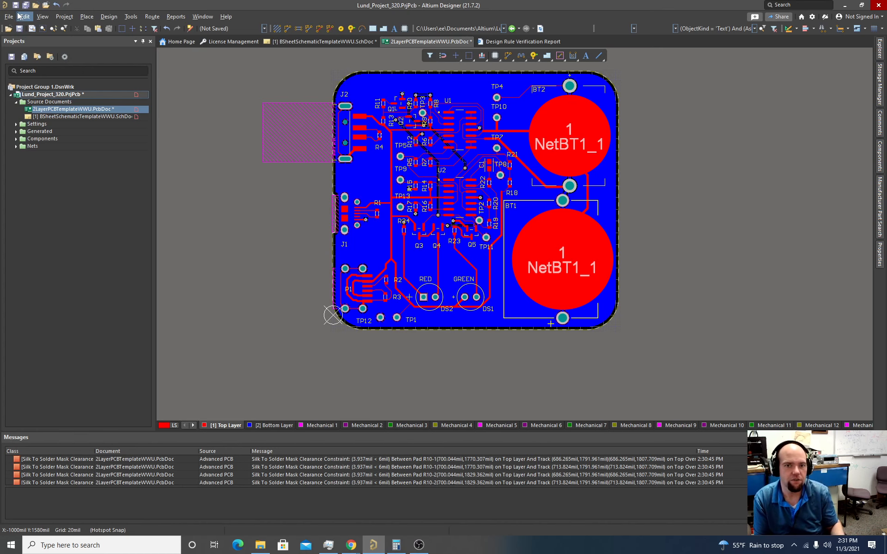
- Flip the board view and make the Bottom Layer active
click(42, 16)
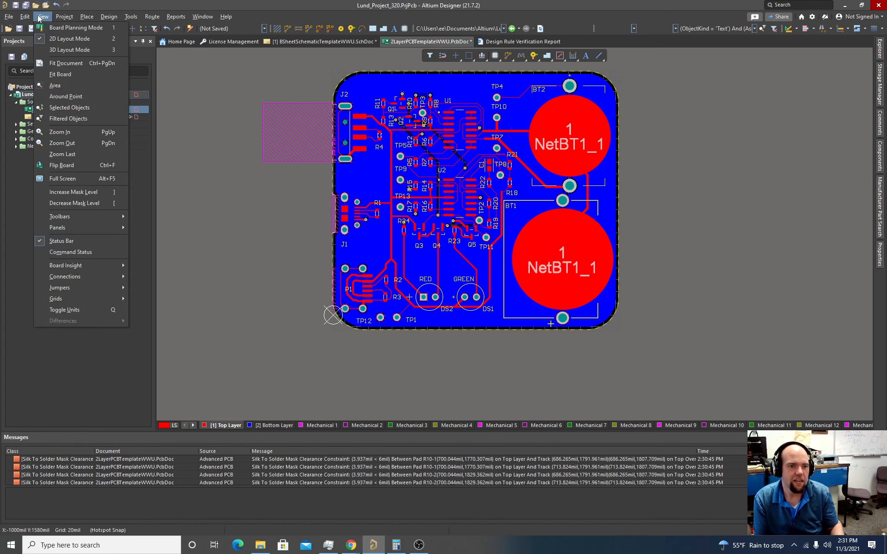
click(69, 165)
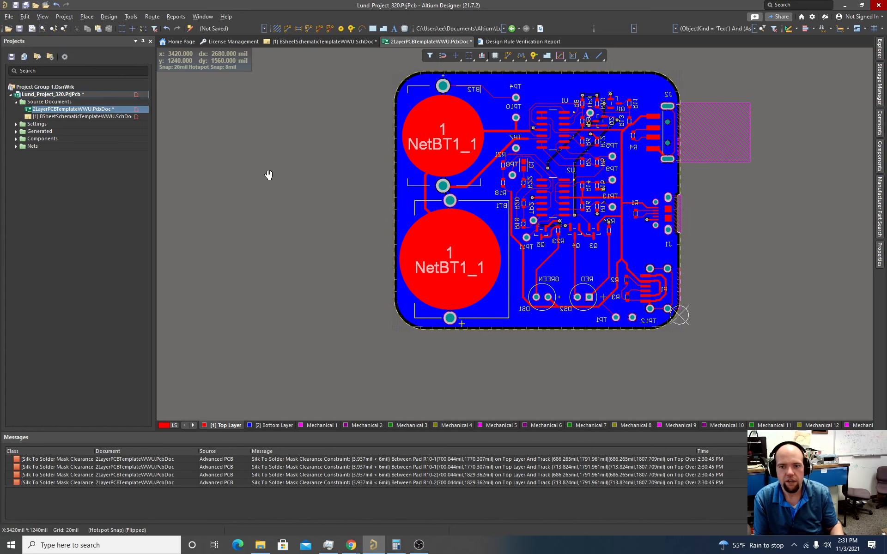
right_drag(268, 175, 231, 219)
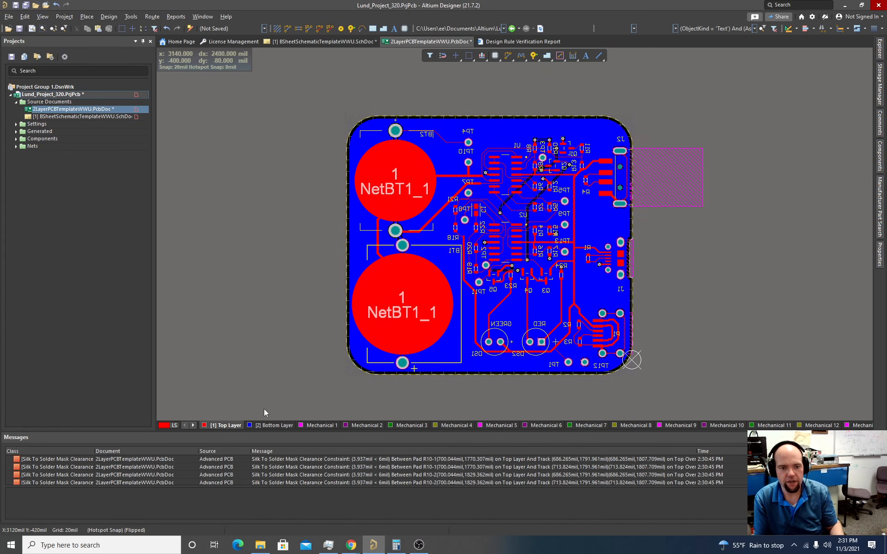
click(271, 425)
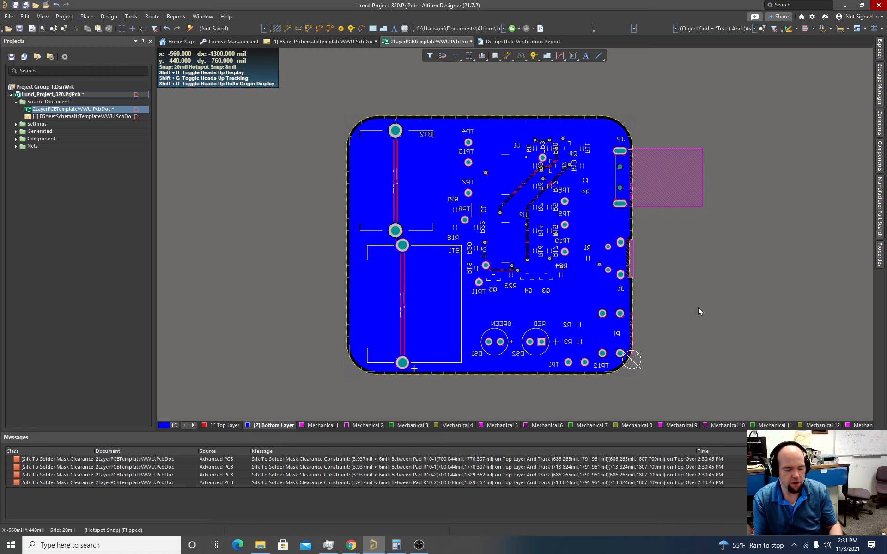
- Inspect the board's underside in 3D, return to 2D and examine the Bottom Layer tracks and ground pour
key(3)
shift+right_drag(407, 265, 324, 248)
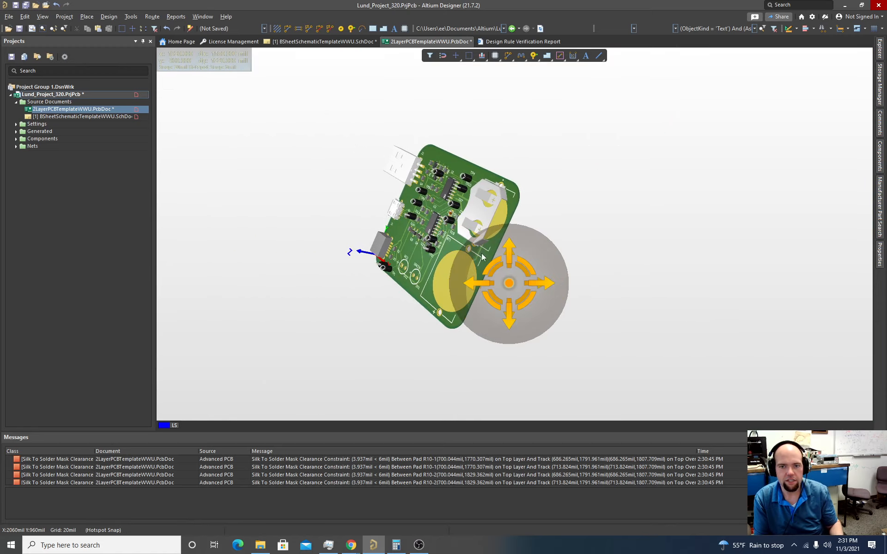
shift+right_drag(416, 244, 298, 220)
shift+right_drag(608, 264, 311, 214)
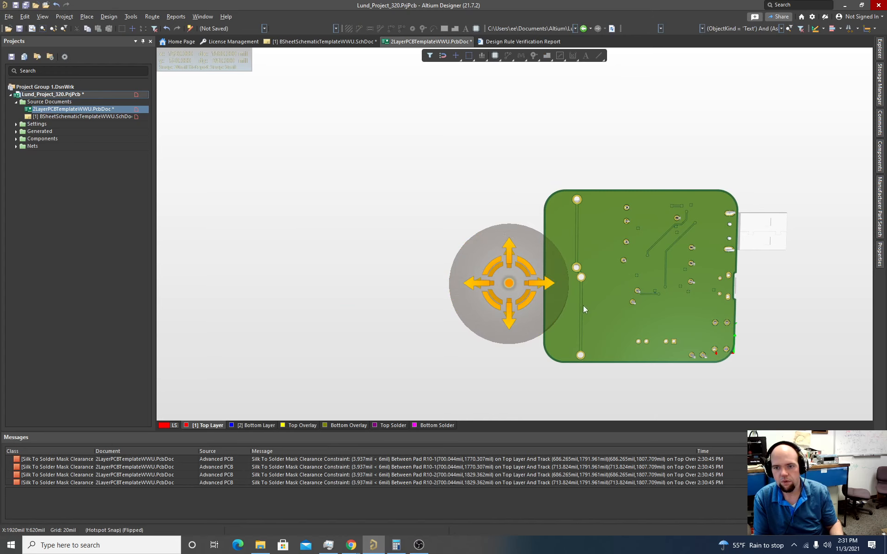
shift+right_drag(583, 305, 565, 312)
right_drag(633, 284, 506, 267)
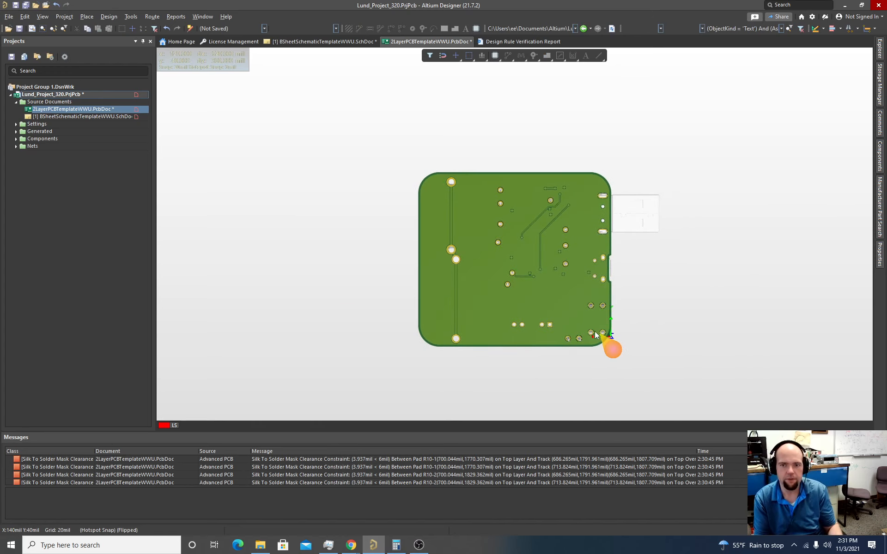
key(2)
ctrl+scroll(457, 270, up, 3)
ctrl+scroll(458, 272, down, 3)
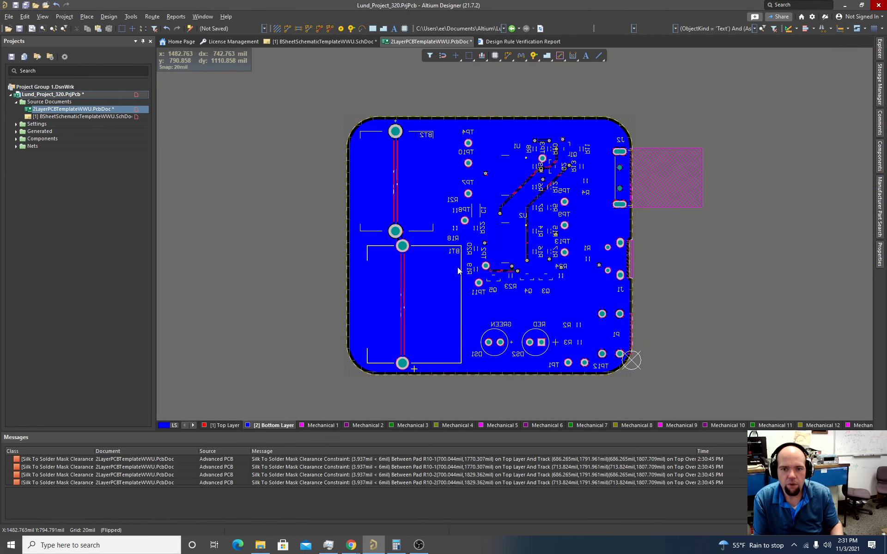
click(504, 271)
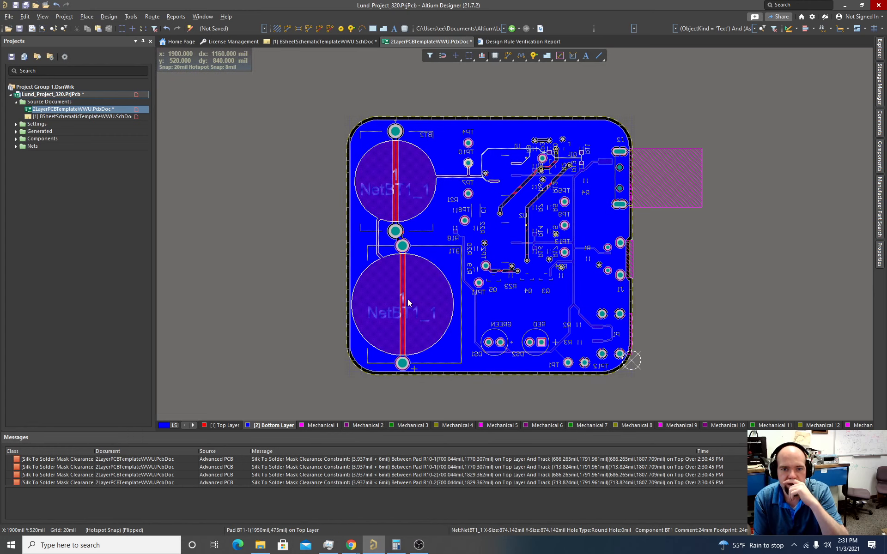
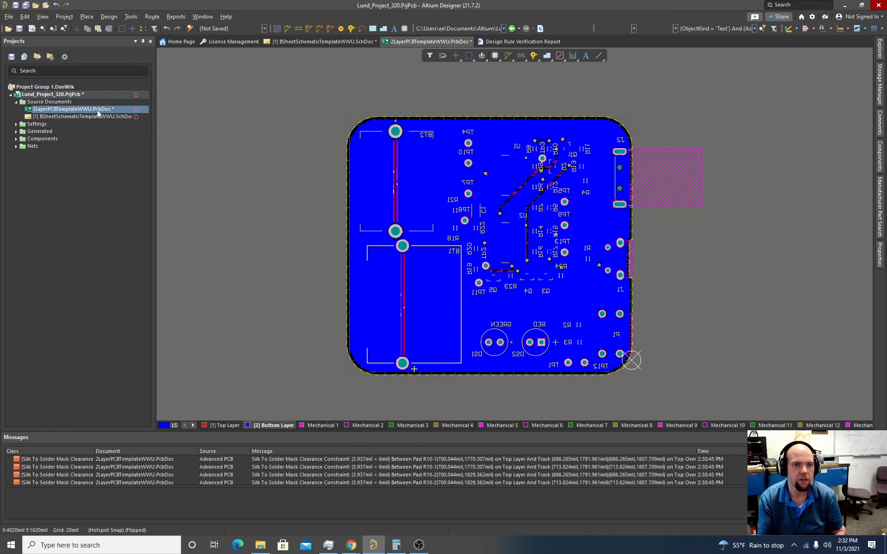
- Load the PCBLogoCreator.PRJSCR script project from the eedata drive's Altium > PCB Logo Creator folder into the script selection
click(9, 18)
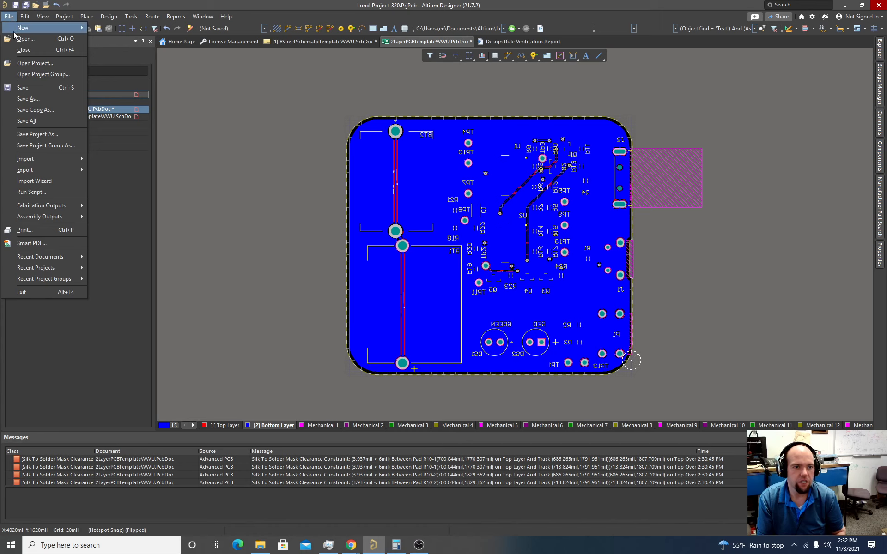
click(35, 194)
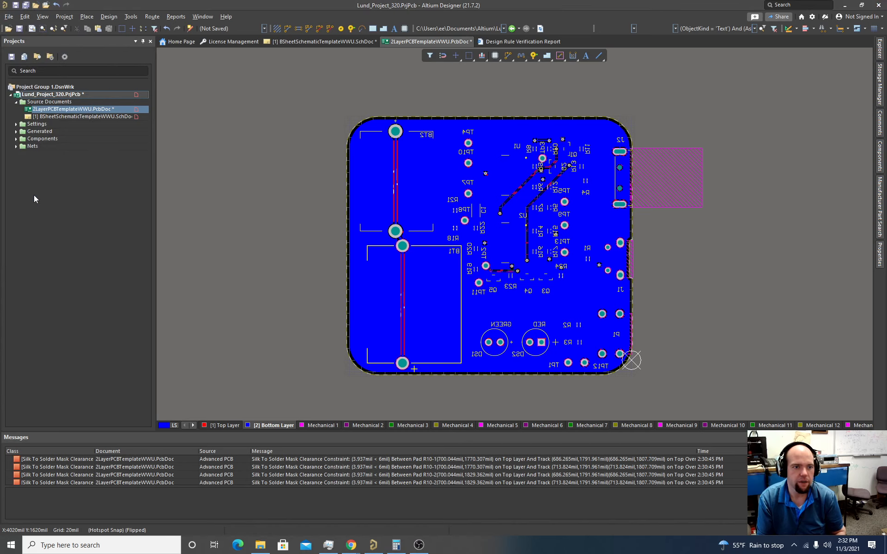
click(336, 366)
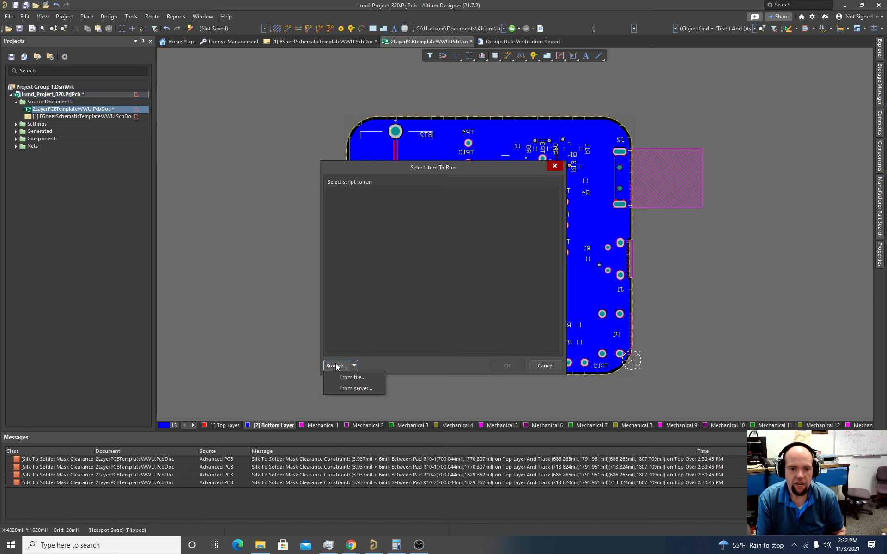
click(345, 378)
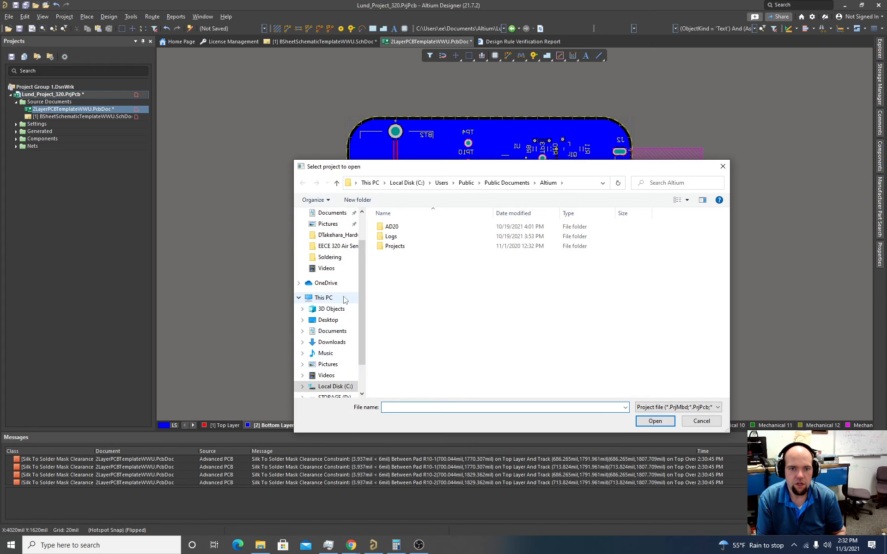
scroll(338, 384, down, 1)
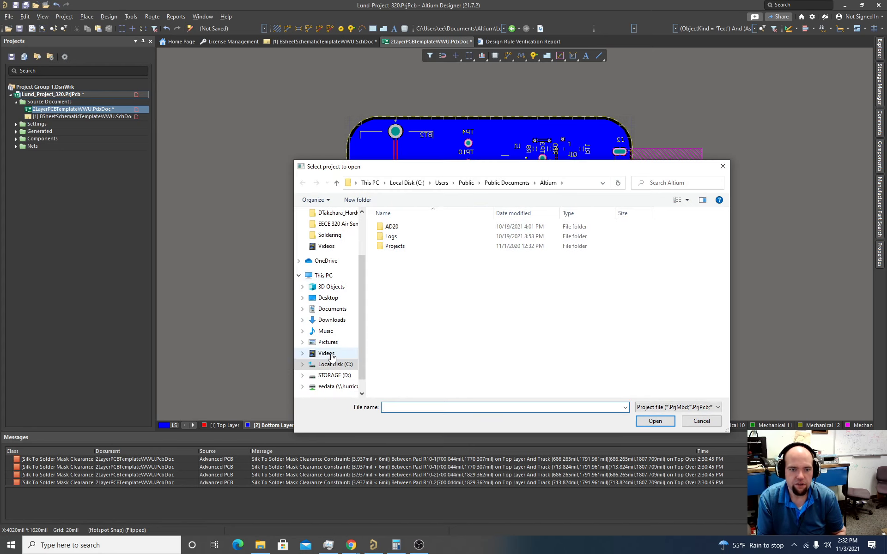
click(337, 386)
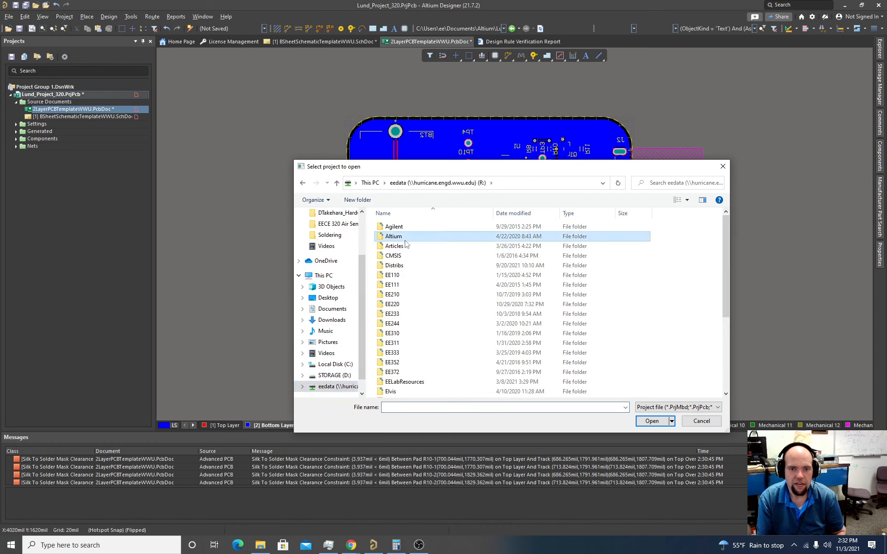
double_click(401, 285)
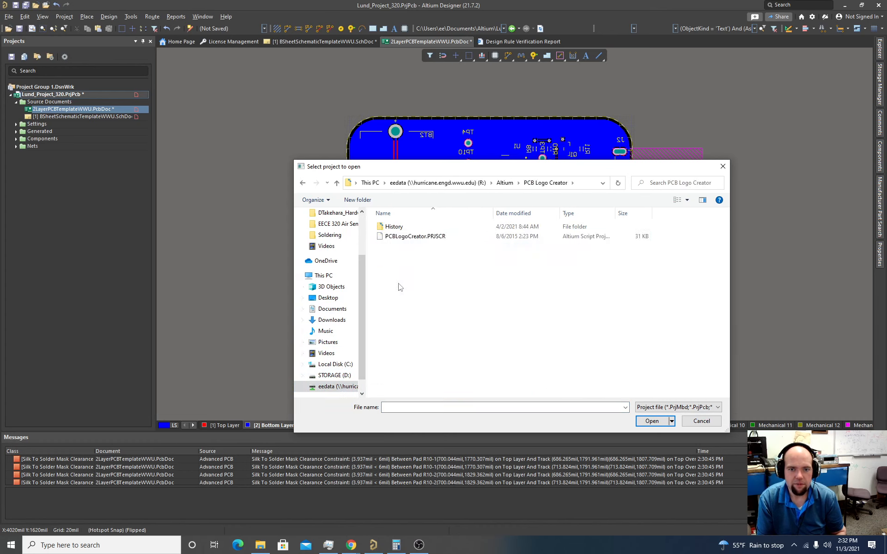
click(406, 237)
click(649, 421)
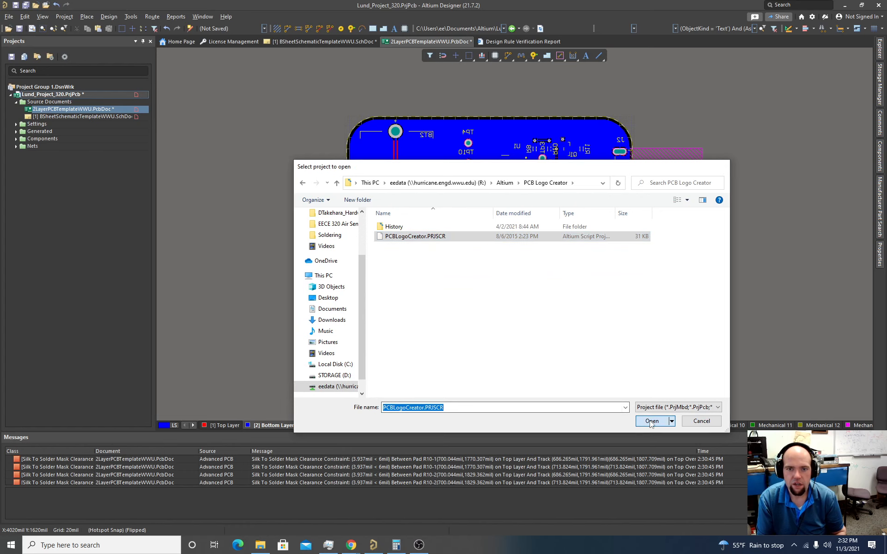
- Run RunConverterScript and load viking.bmp from the Pictures folder into the PCB Logo Creator
click(396, 206)
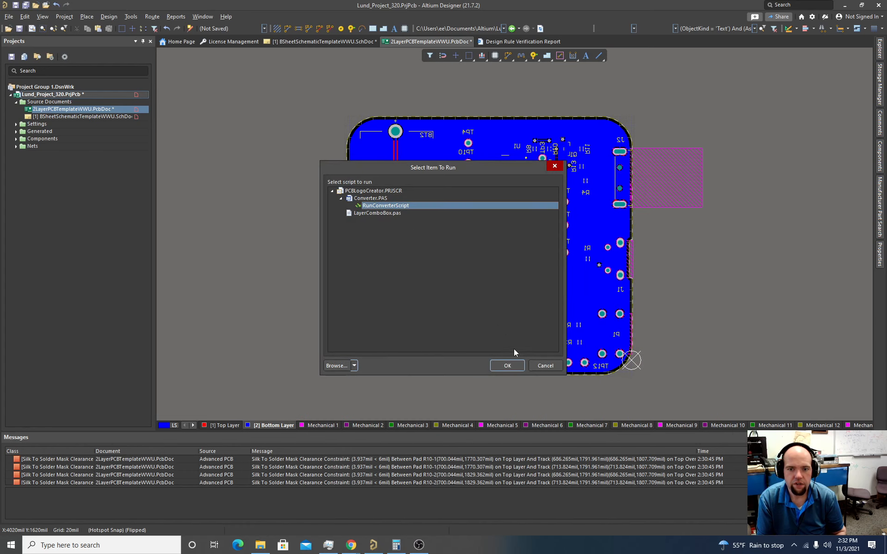
click(516, 365)
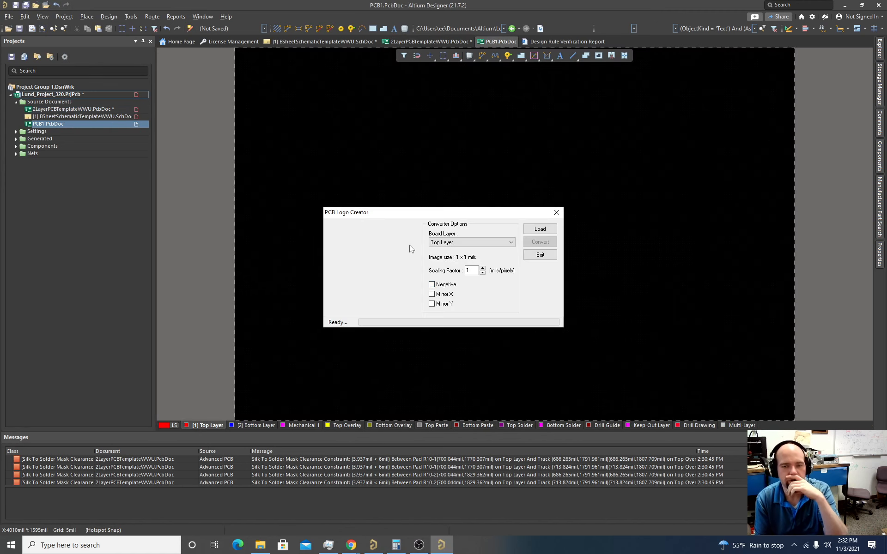
click(539, 229)
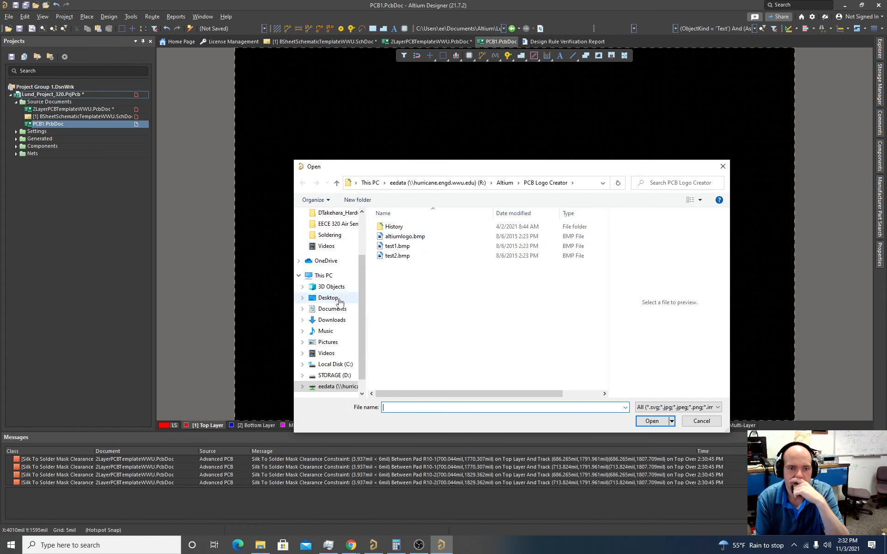
scroll(341, 316, up, 1)
scroll(339, 310, up, 2)
click(329, 265)
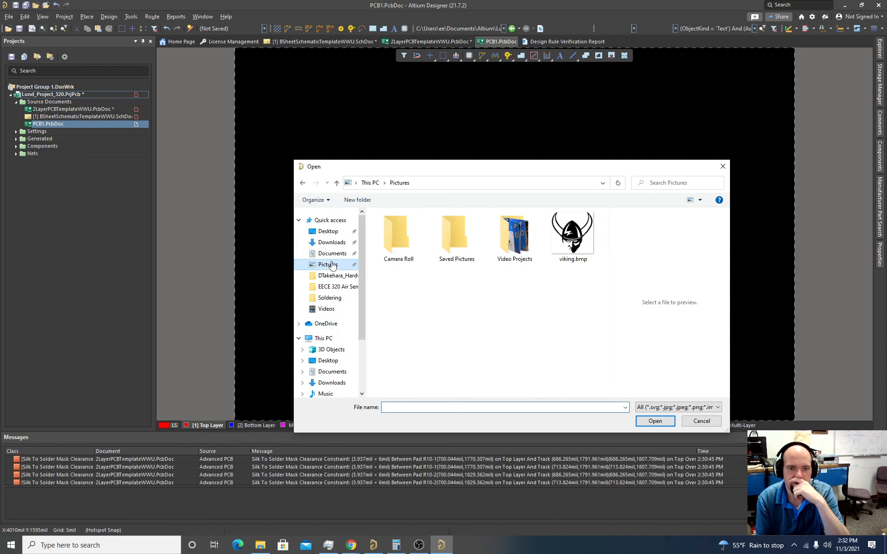
click(565, 233)
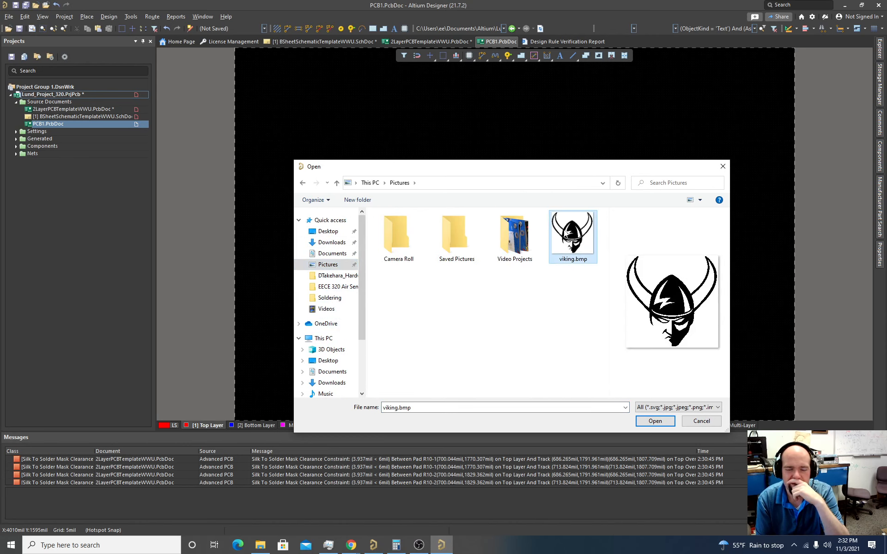
click(651, 422)
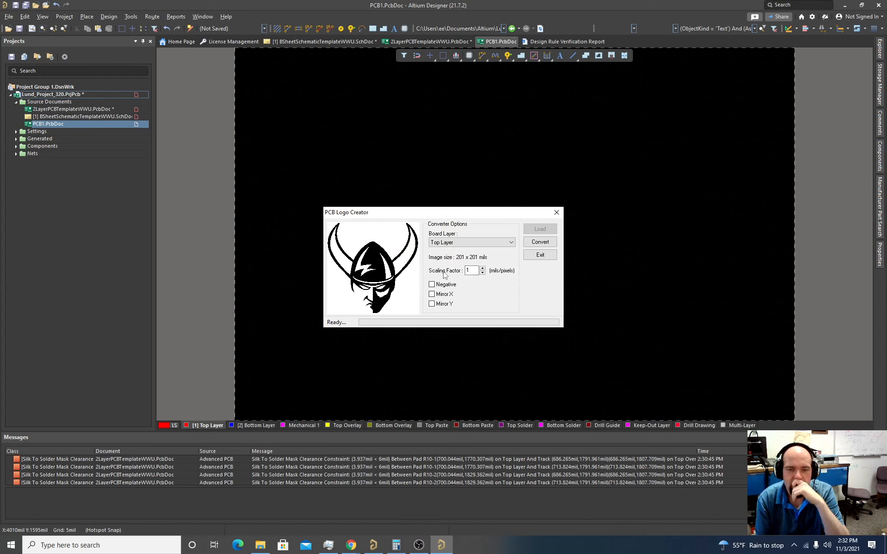
- Convert the viking image onto the Top Overlay layer with a scaling factor of 4 mils/pixel and exit the logo creator
click(467, 242)
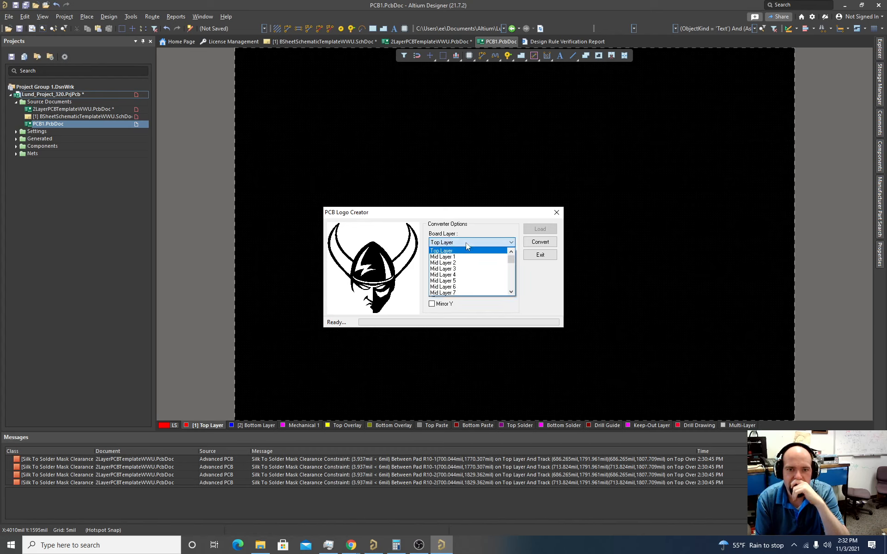
scroll(472, 272, down, 2)
scroll(494, 262, down, 5)
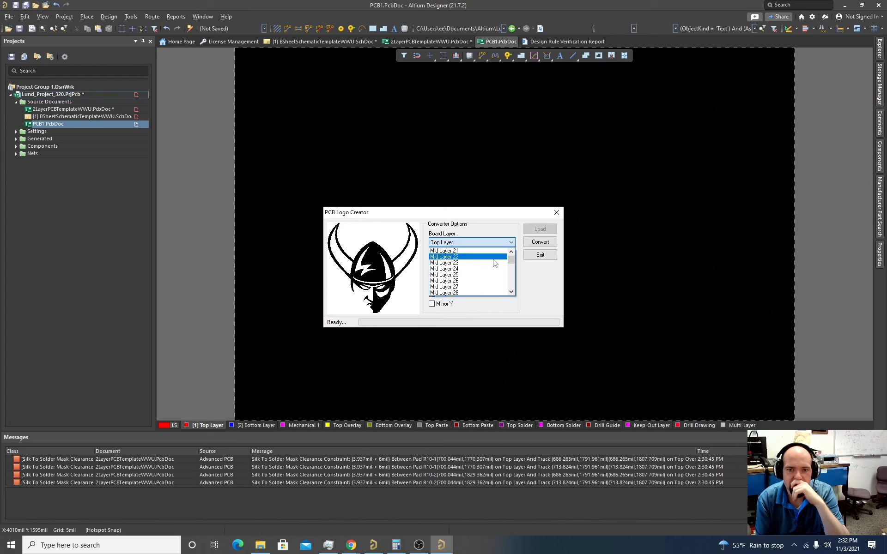
drag(511, 262, 513, 292)
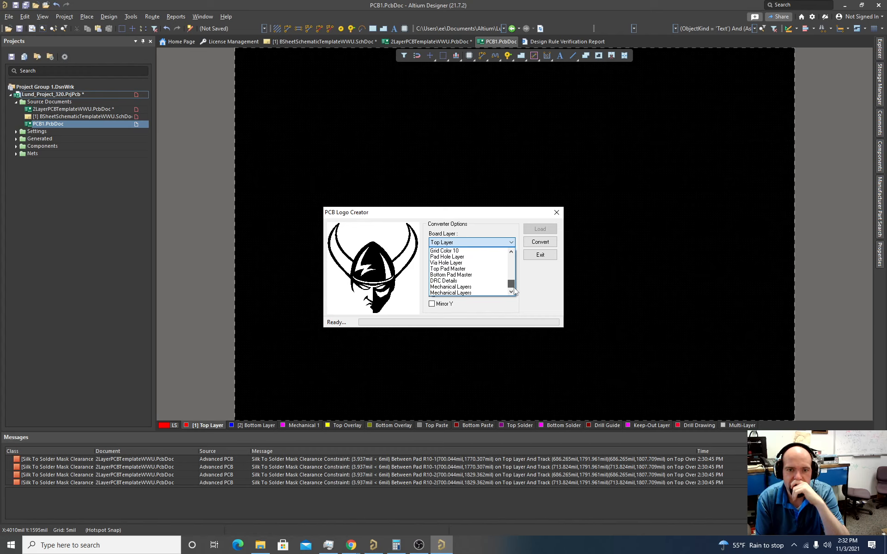
scroll(473, 284, up, 3)
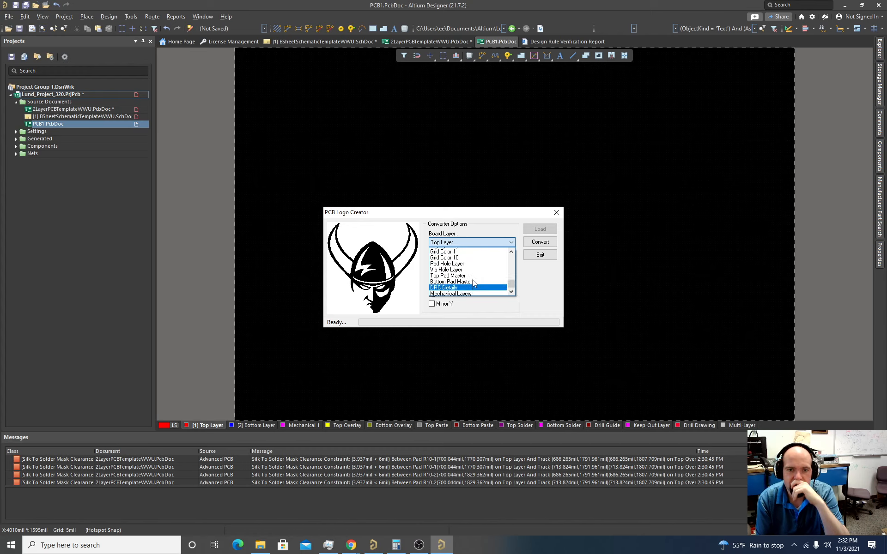
scroll(472, 281, up, 20)
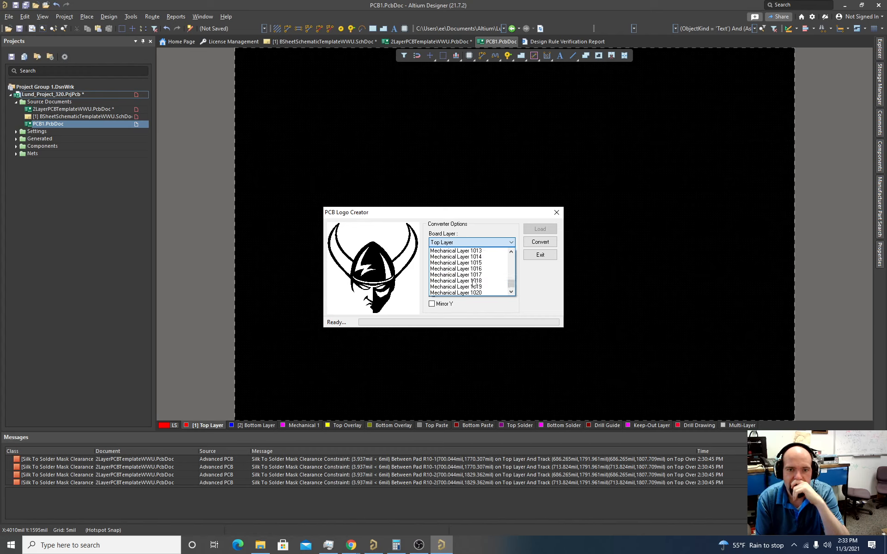
drag(511, 282, 511, 254)
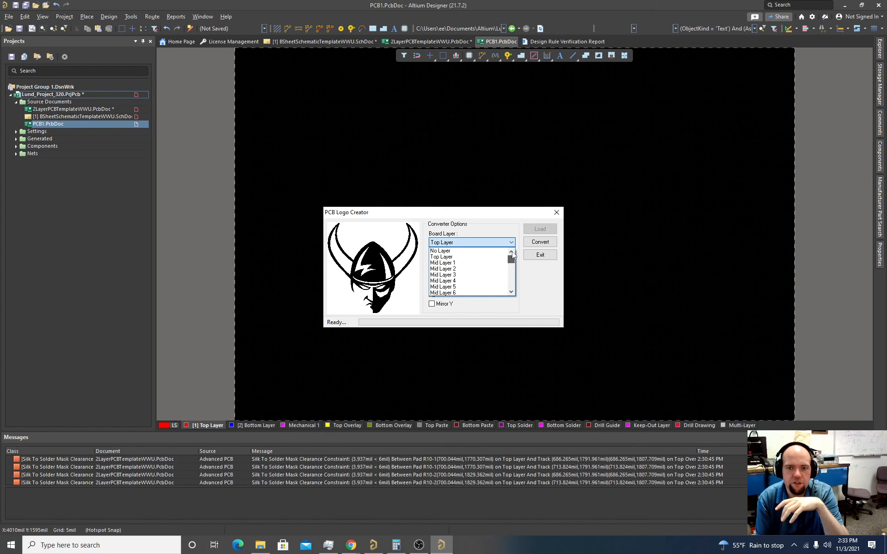
scroll(461, 274, down, 13)
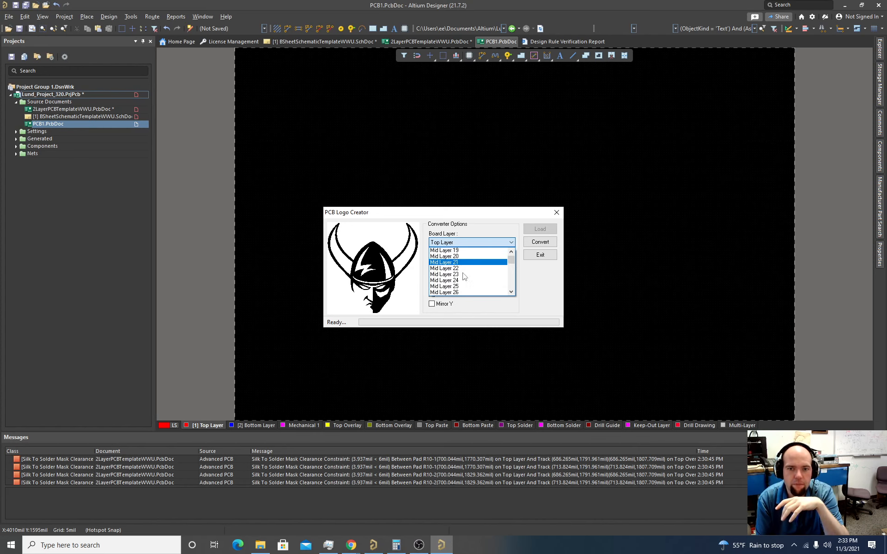
drag(512, 261, 515, 301)
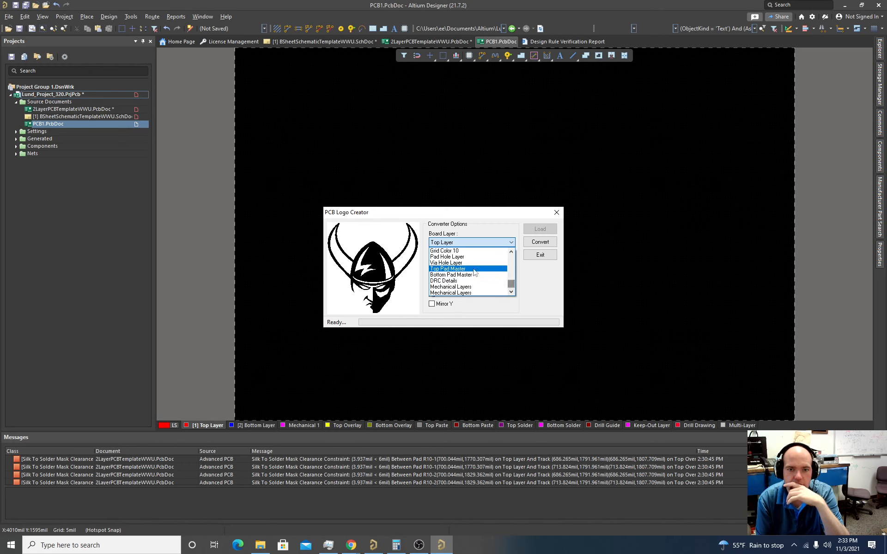
scroll(460, 272, up, 6)
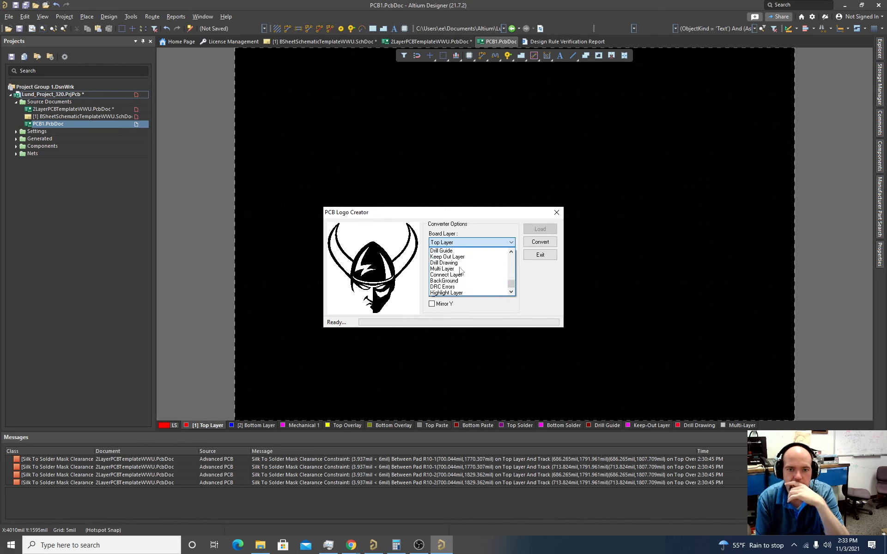
scroll(460, 271, up, 3)
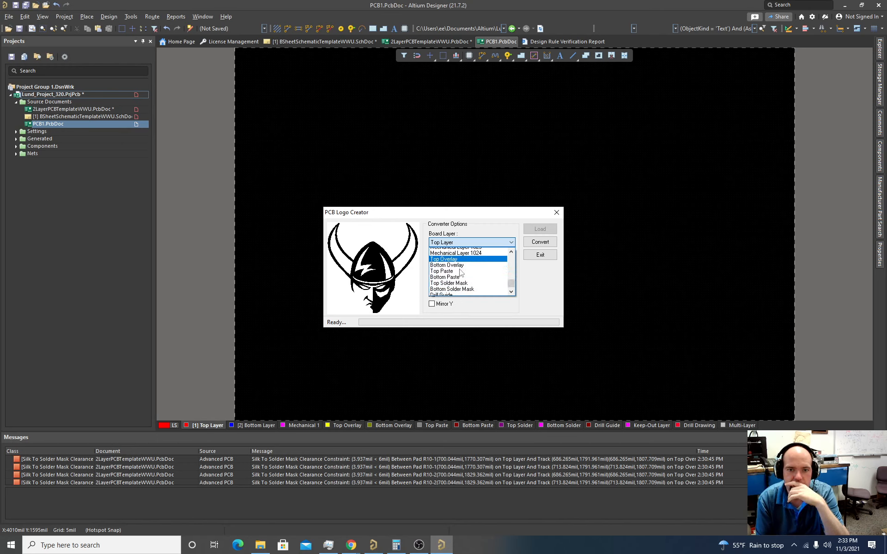
scroll(459, 272, down, 1)
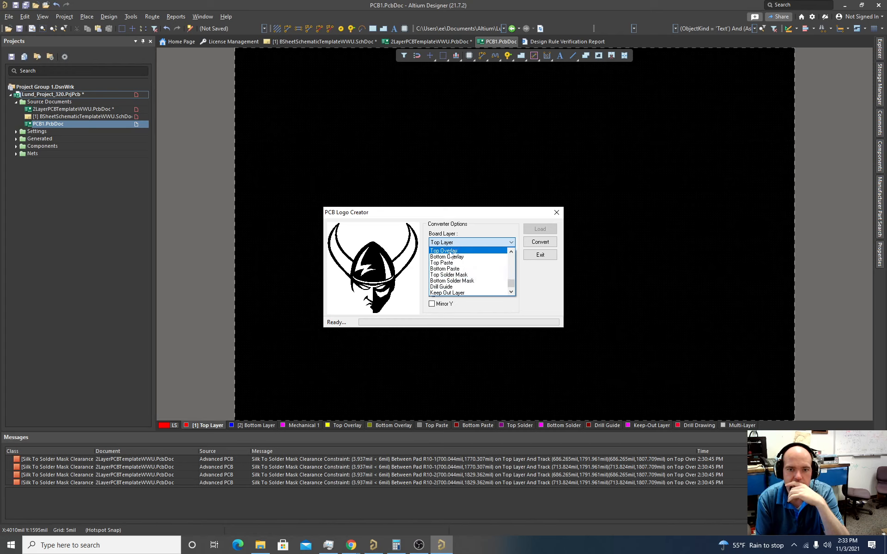
click(450, 250)
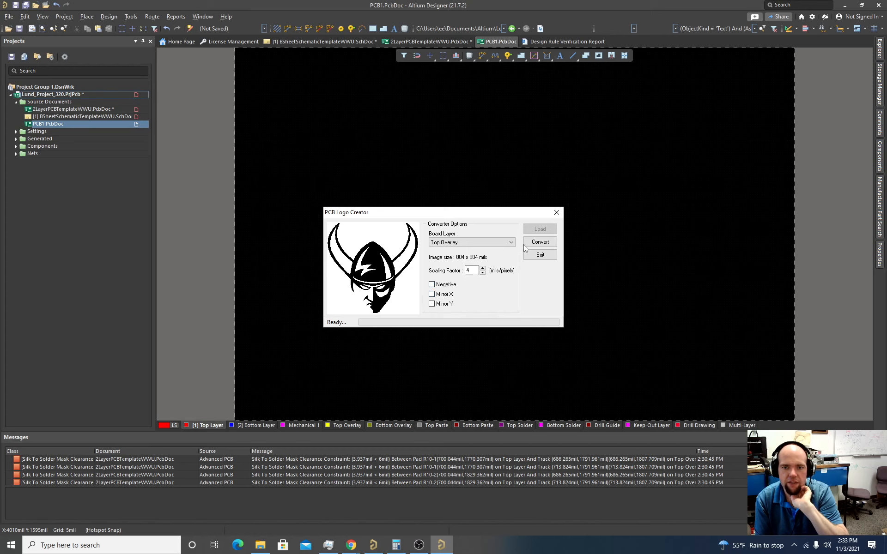
click(538, 242)
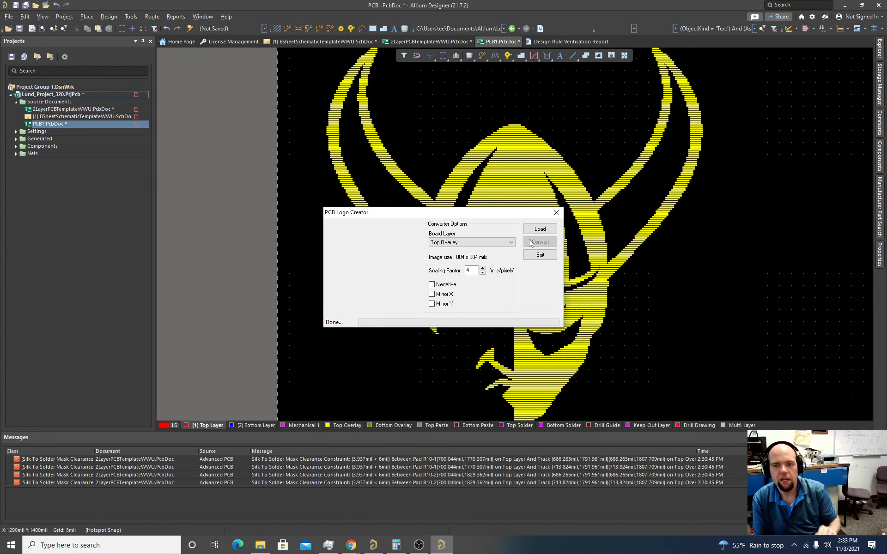
click(540, 255)
- Create a union from all the tracks of the viking logo in PCB1.PcbDoc
ctrl+scroll(387, 262, down, 2)
ctrl+scroll(387, 262, down, 2)
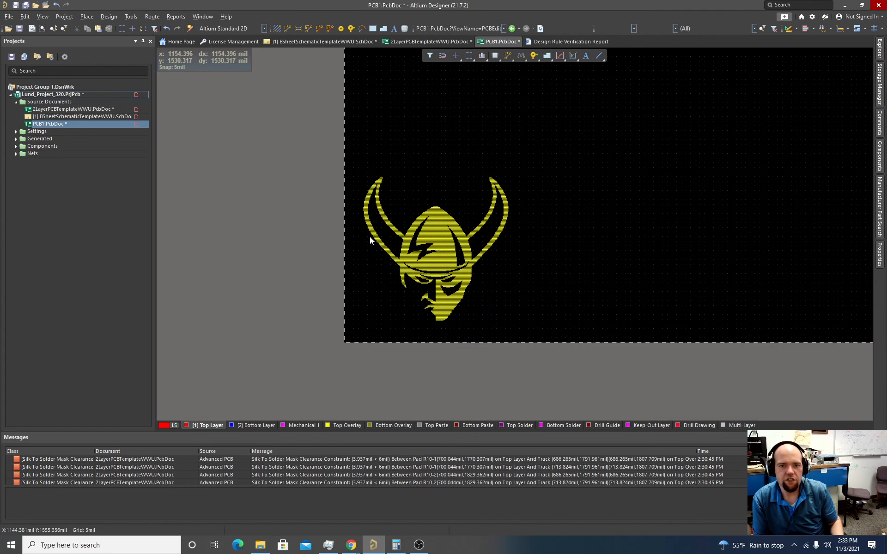
drag(352, 161, 533, 326)
right_click(437, 236)
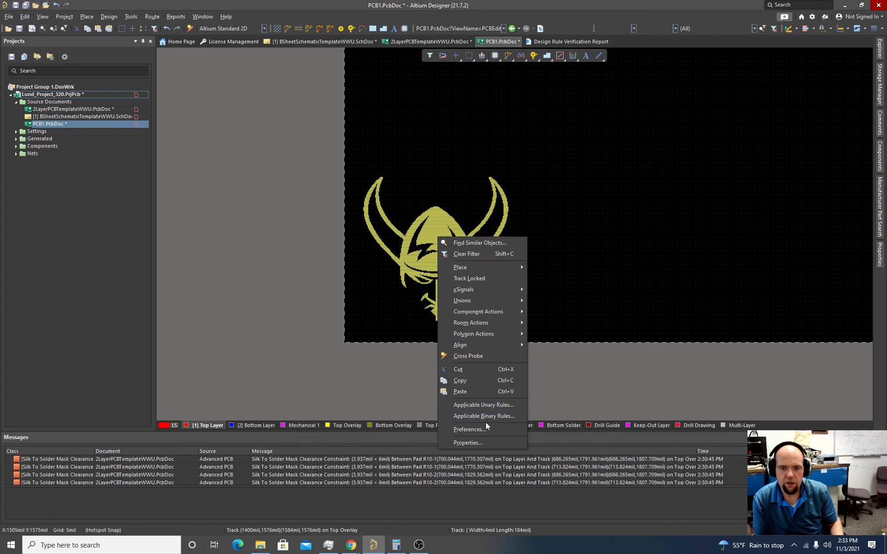
mouse_move(480, 306)
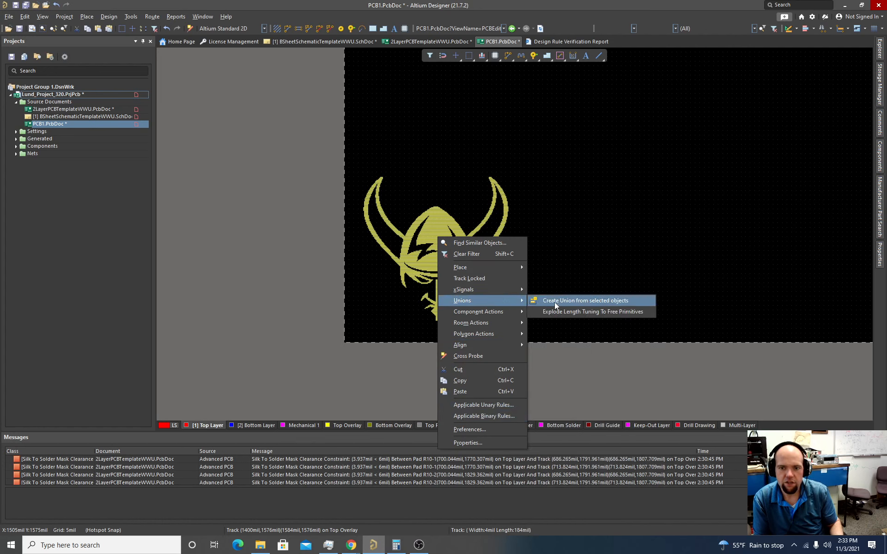
click(556, 301)
click(487, 289)
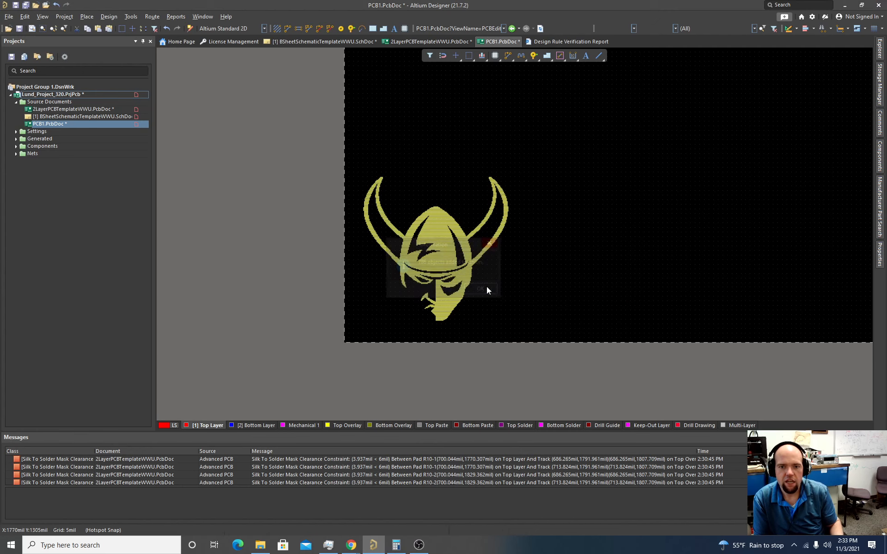
click(514, 290)
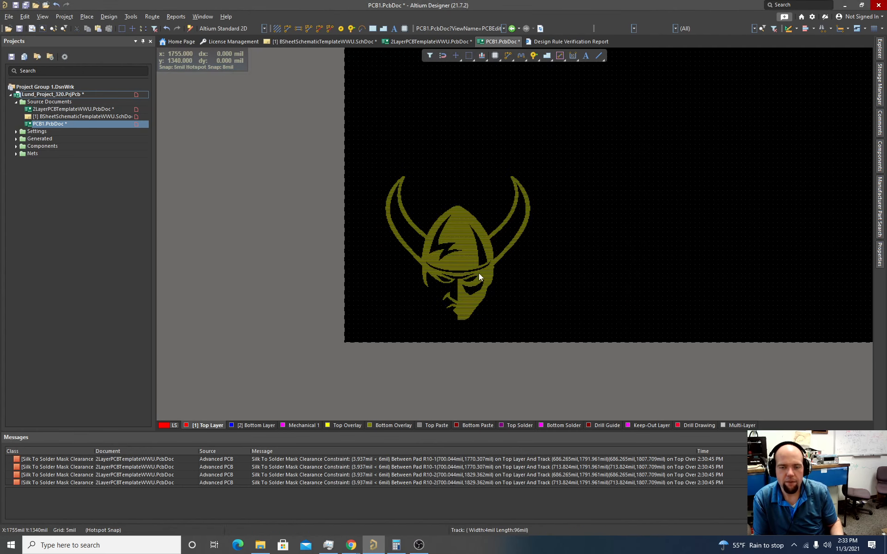
- Reposition the viking logo union within the PCB1 board area and examine its overlay tracks up close
drag(479, 273, 483, 250)
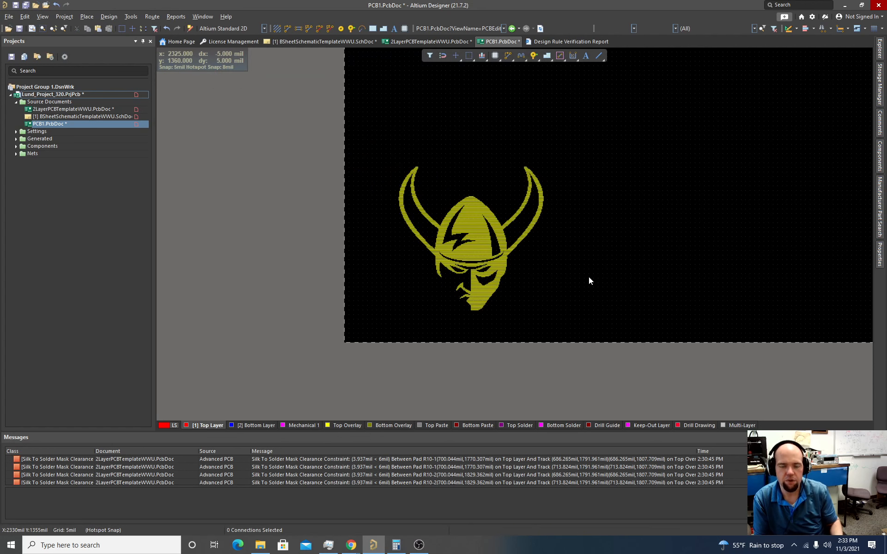
ctrl+scroll(498, 259, up, 6)
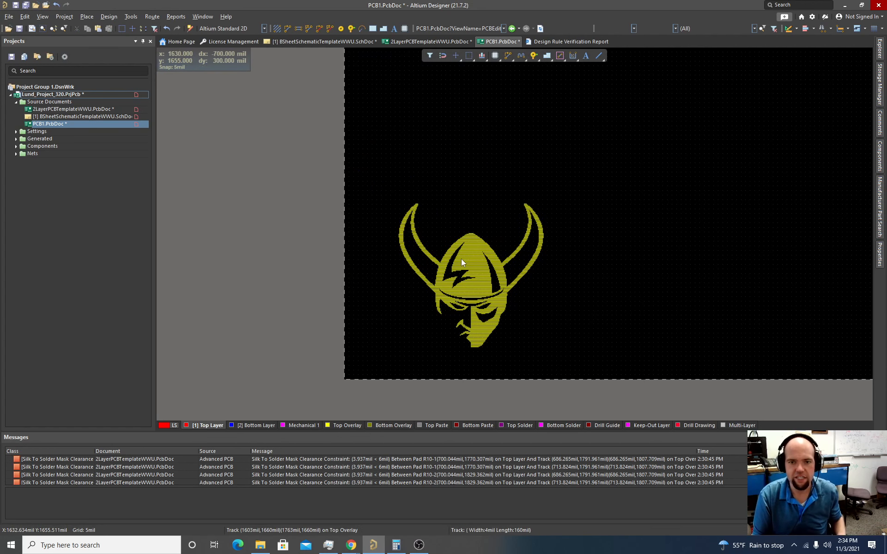
ctrl+scroll(549, 236, down, 6)
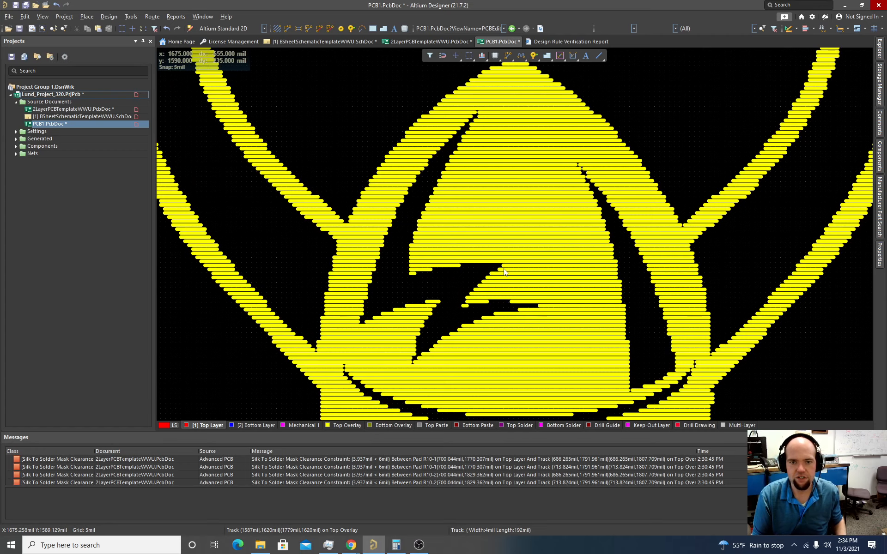
scroll(505, 292, down, 3)
scroll(505, 292, up, 3)
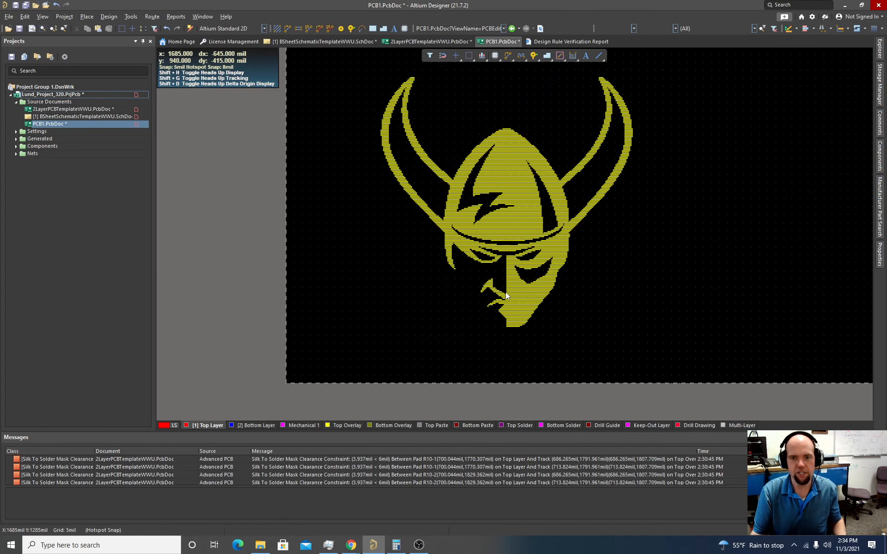
ctrl+scroll(504, 272, down, 3)
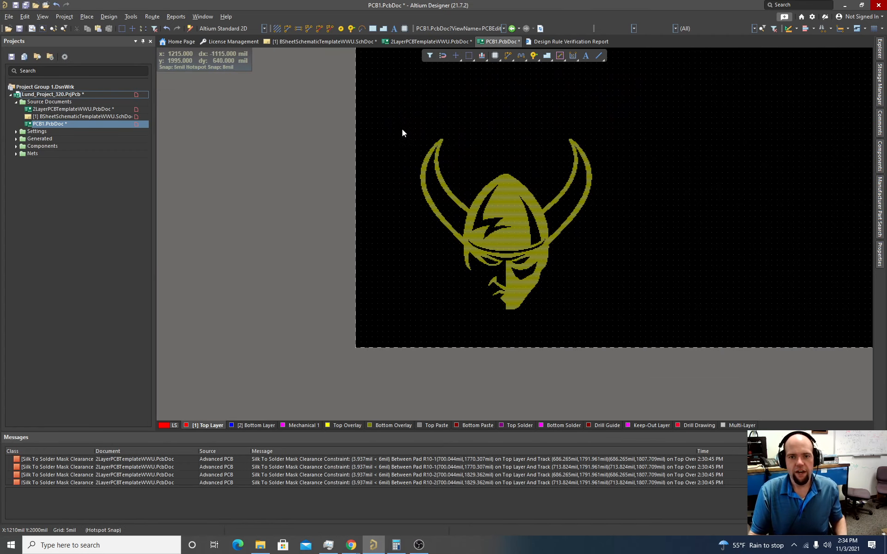
drag(516, 218, 497, 223)
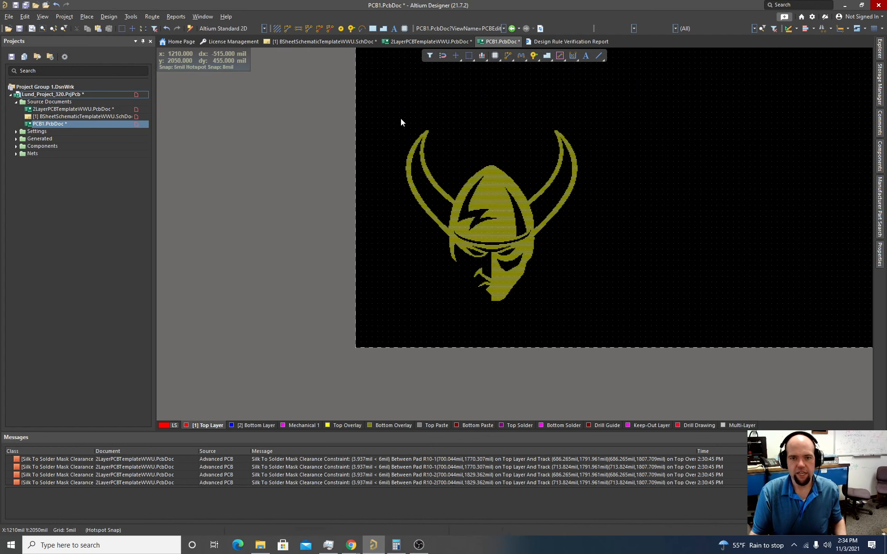
- Copy the whole viking logo, using a point on the helmet as the reference point
drag(384, 113, 643, 312)
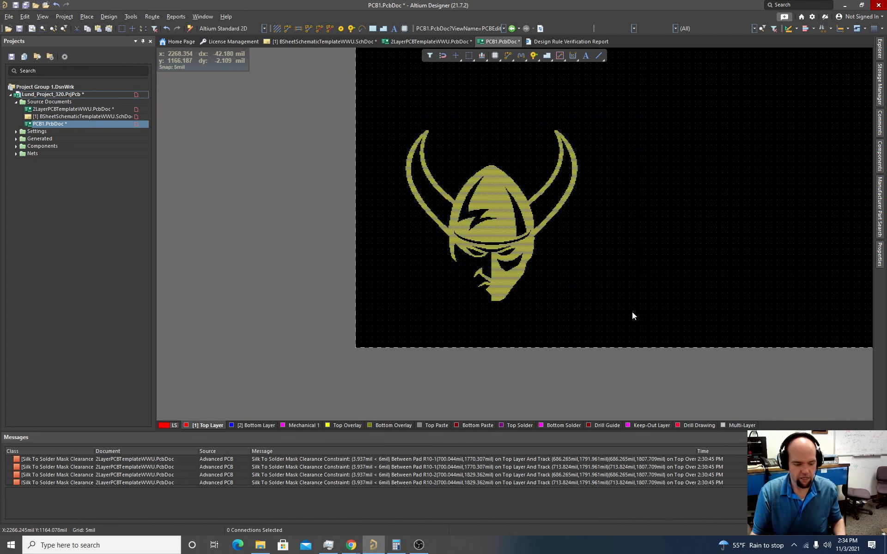
key(ctrl+c)
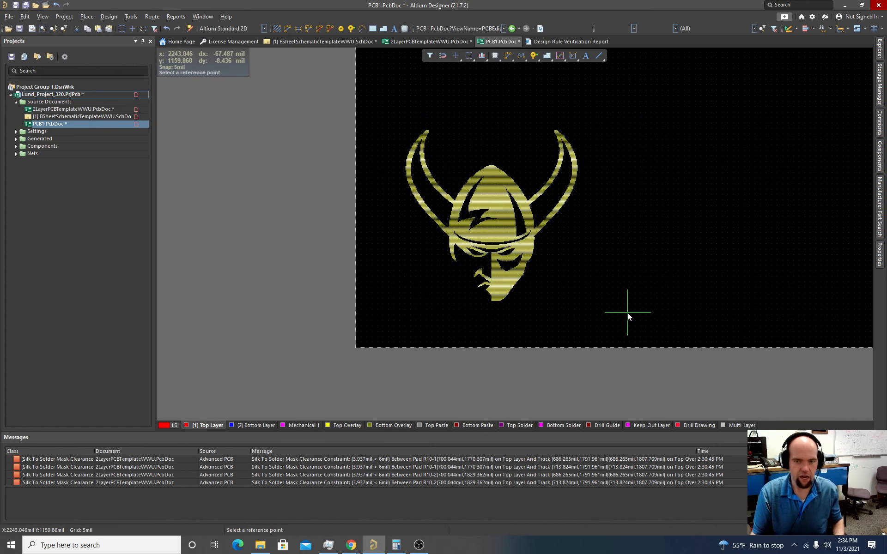
click(495, 219)
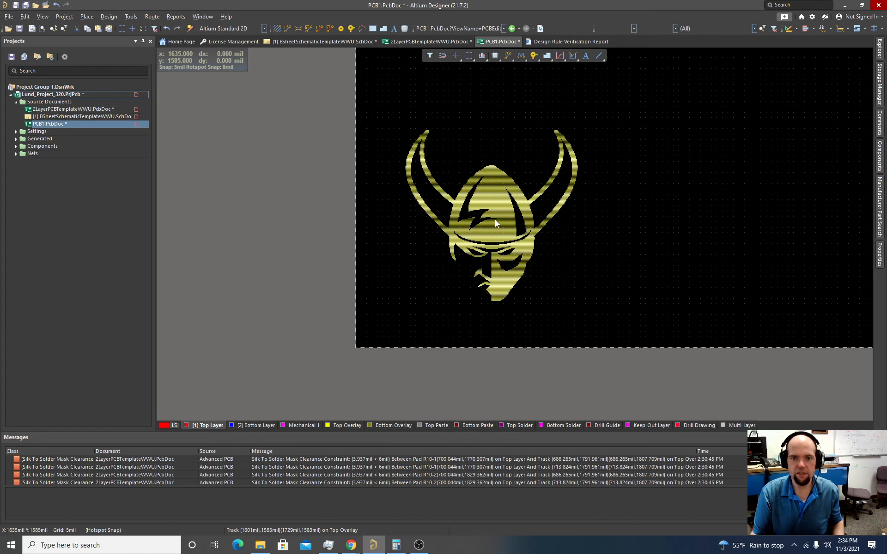
- Paste the copied viking logo into 2LayerPCBTemplateWWU.PcbDoc, in the empty area outside the board near J1
double_click(59, 110)
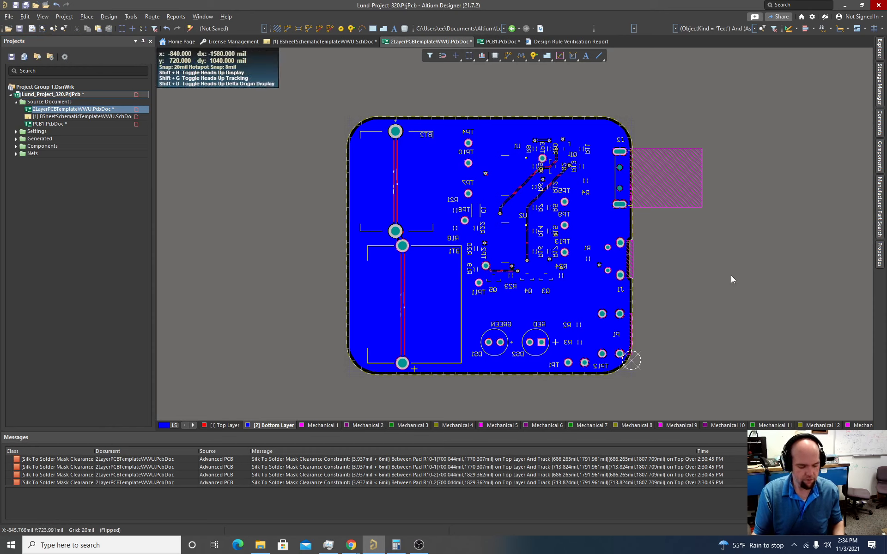
key(shift+m)
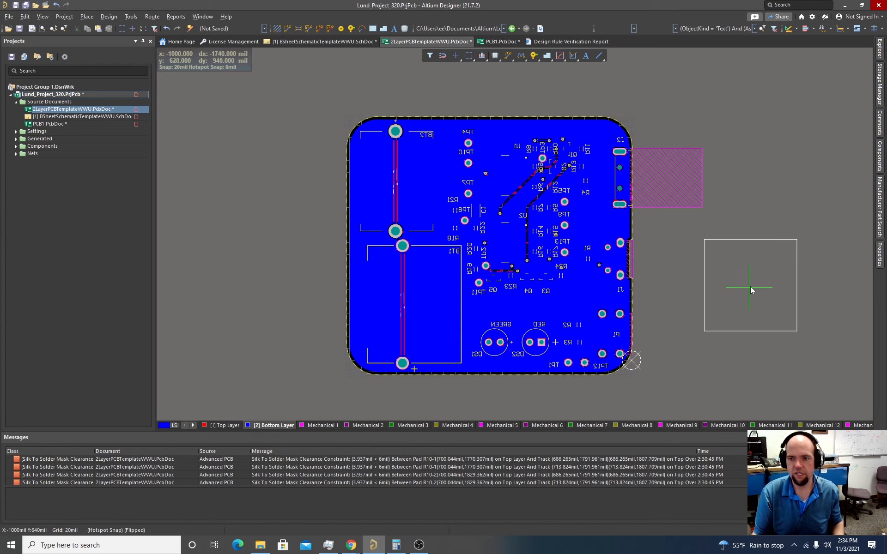
click(747, 292)
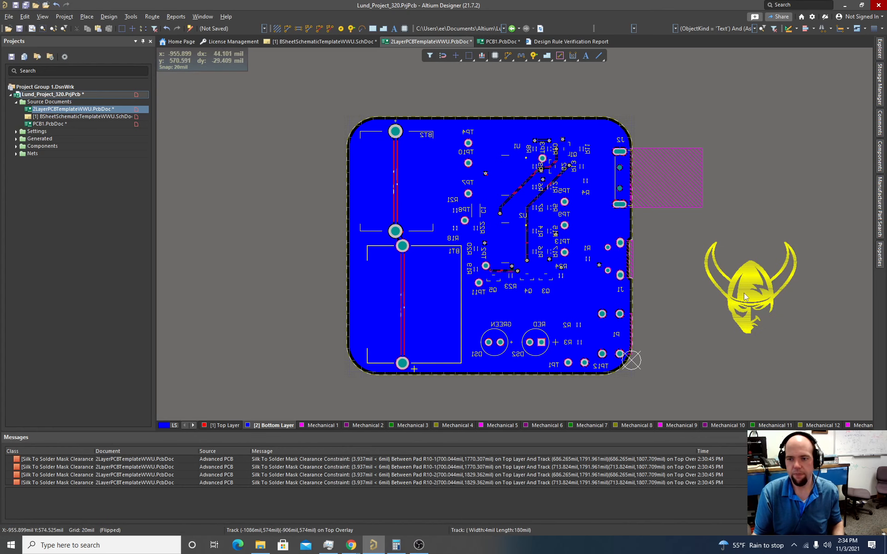
ctrl+scroll(742, 293, up, 2)
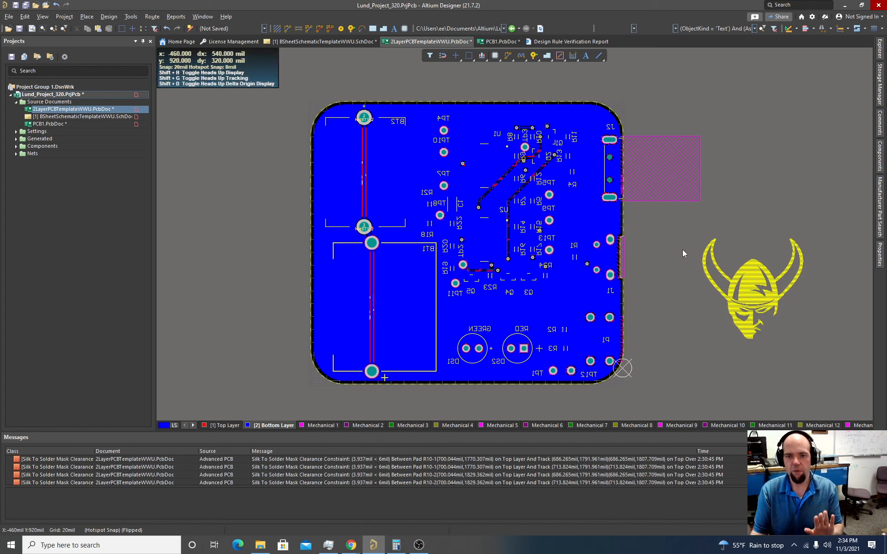
- Move the pasted viking logo across to the empty area outside the board next to BT1 and BT2
drag(665, 222, 753, 345)
drag(748, 290, 234, 245)
scroll(232, 257, up, 4)
scroll(231, 258, down, 3)
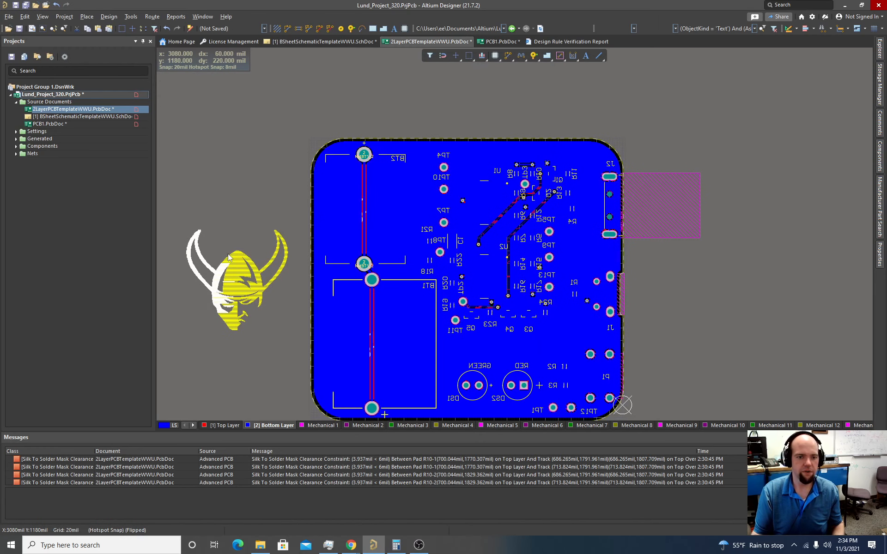
- Select the whole viking logo and flip the selection onto the bottom side overlay
drag(167, 210, 301, 339)
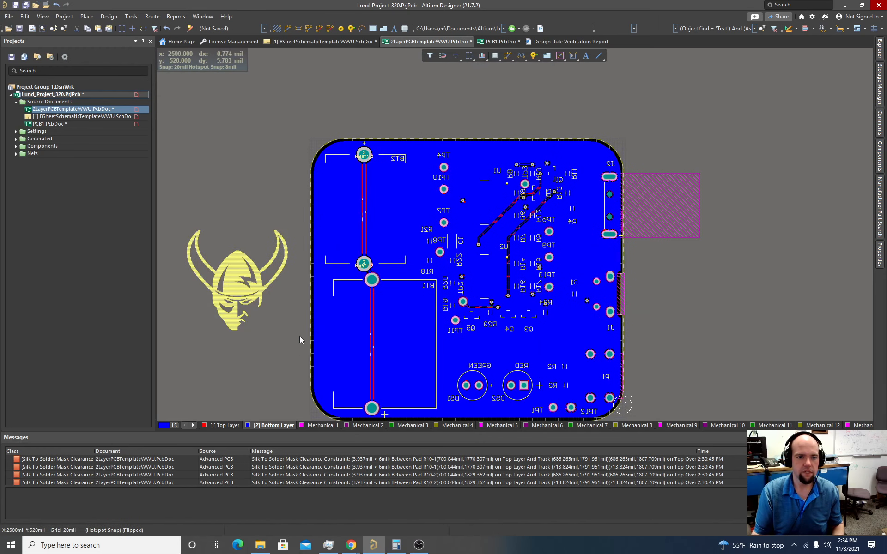
click(27, 17)
click(28, 18)
click(36, 17)
mouse_move(28, 17)
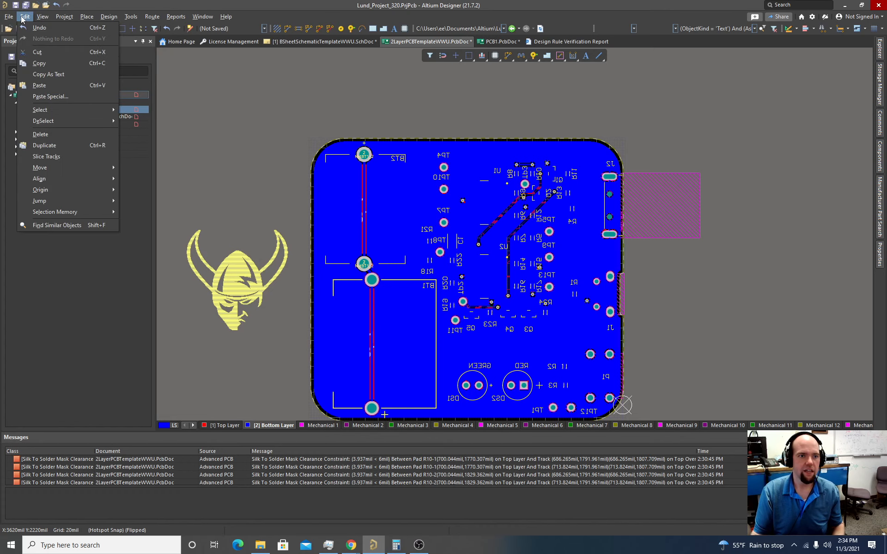
mouse_move(83, 170)
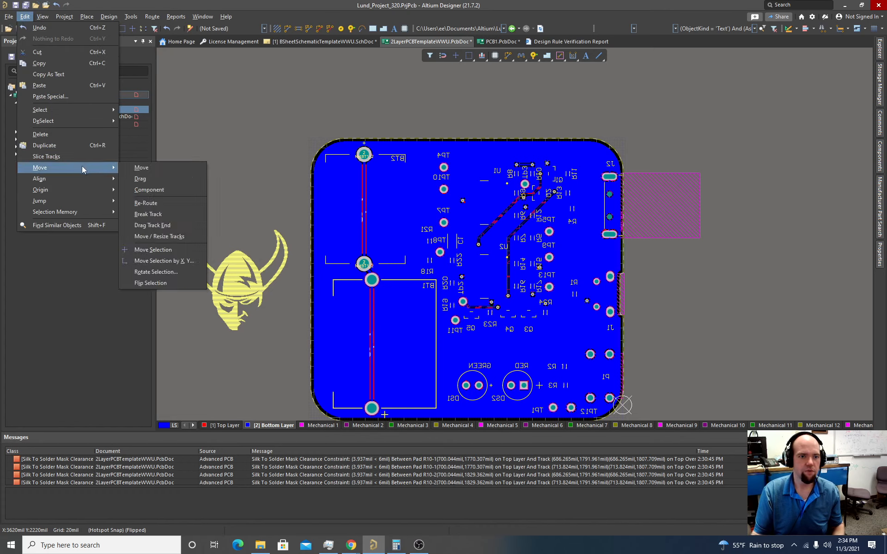
click(150, 283)
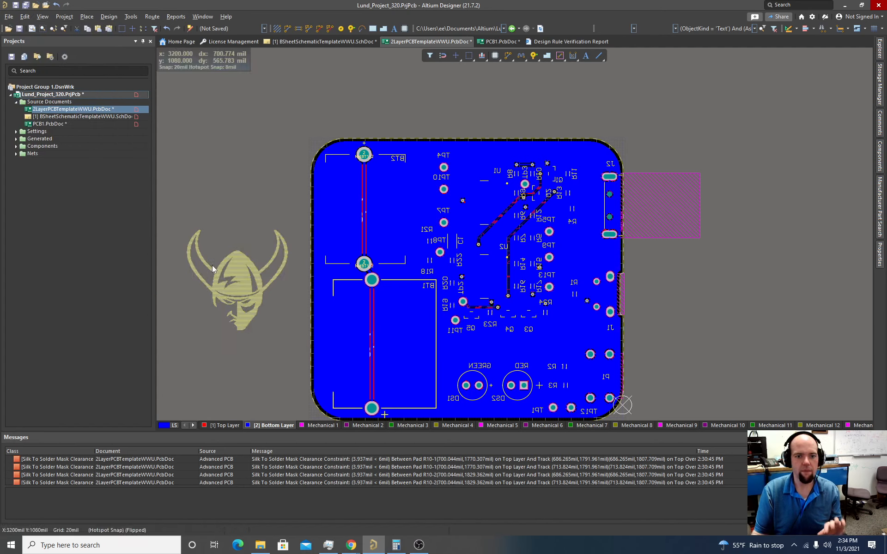
- Place the flipped viking logo inside the BT1 outline on the board, check it in 3D and return to the 2D view
click(237, 289)
drag(237, 282, 375, 343)
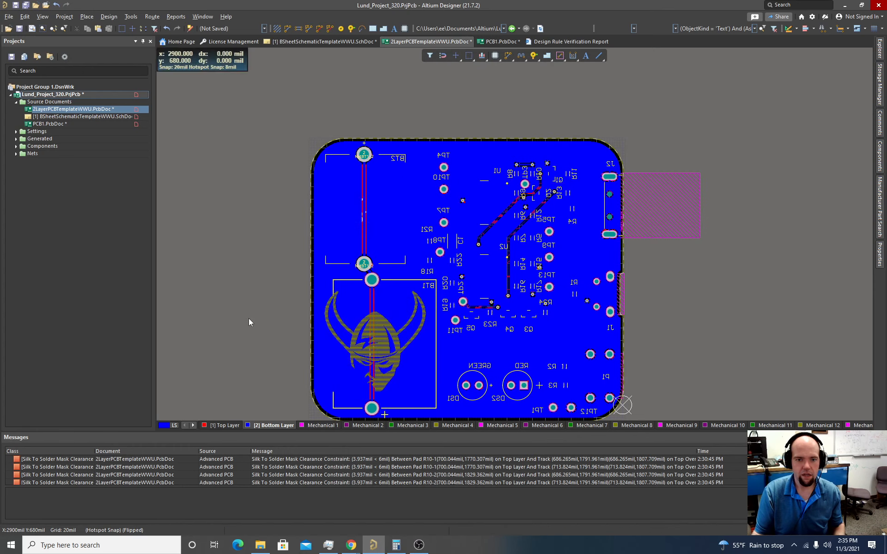
key(3)
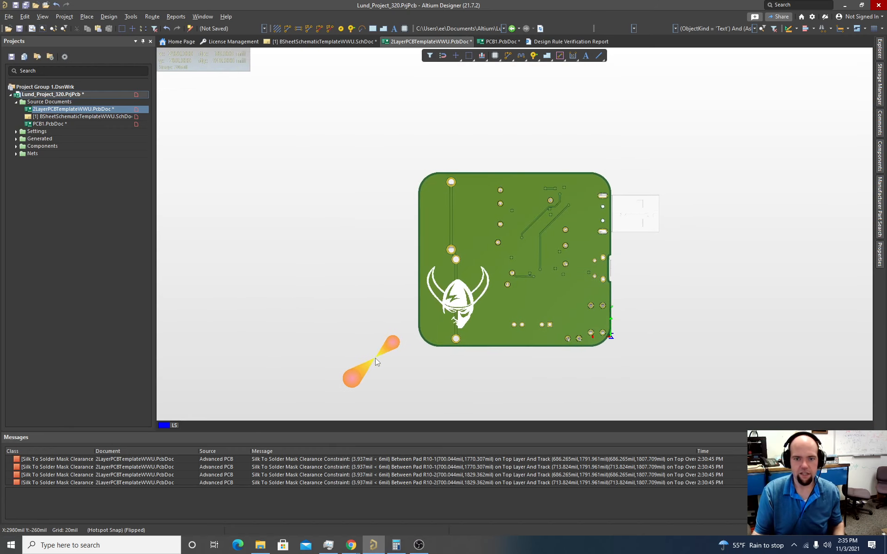
ctrl+scroll(387, 357, up, 4)
shift+right_drag(433, 344, 415, 341)
ctrl+scroll(384, 297, down, 3)
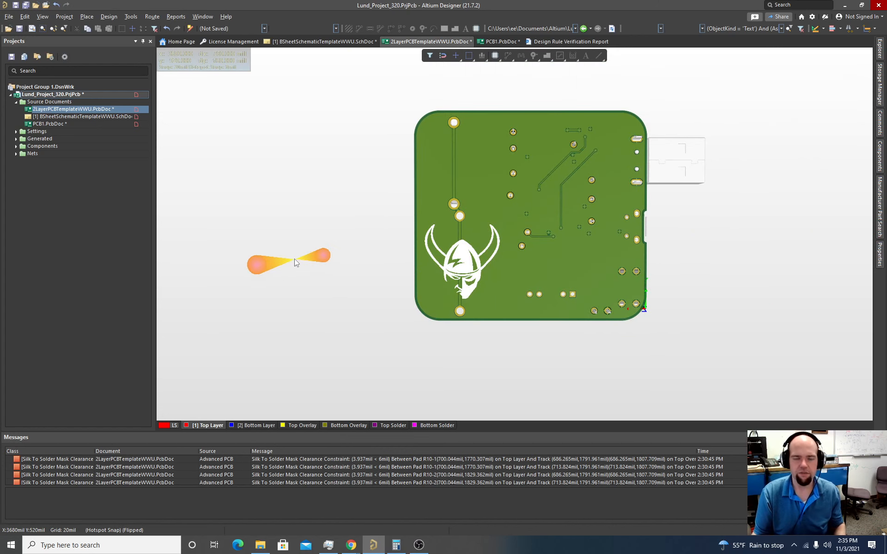
click(87, 16)
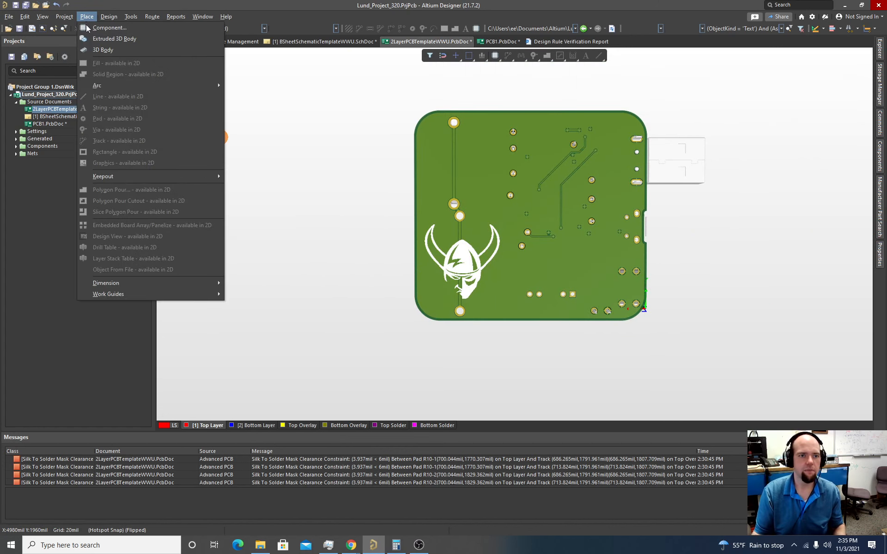
click(240, 233)
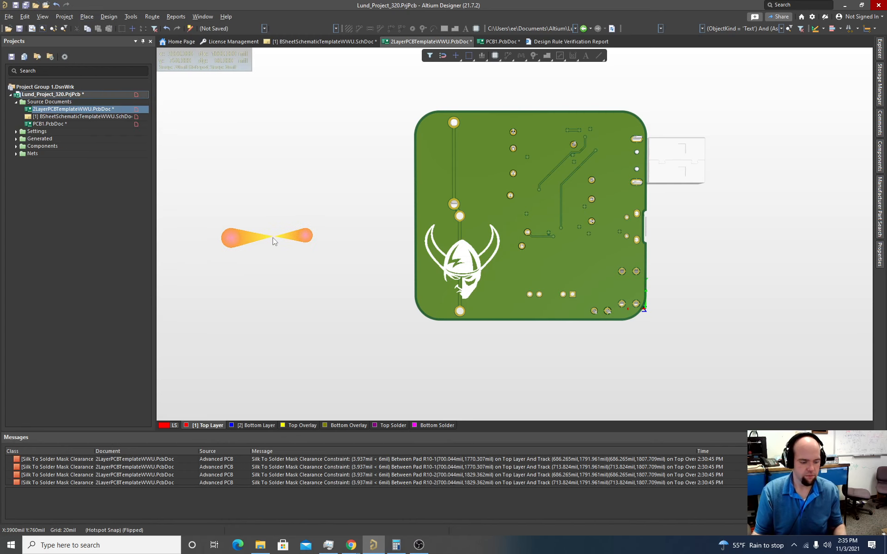
key(2)
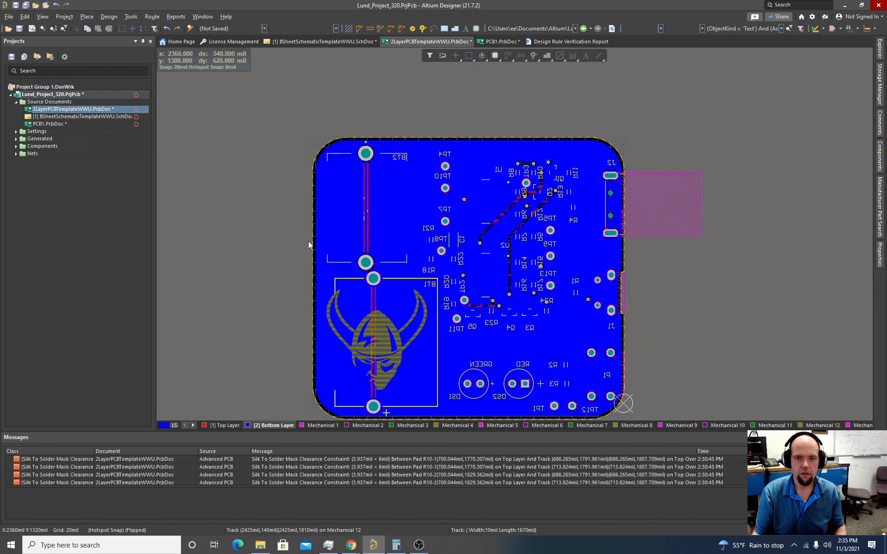
click(87, 17)
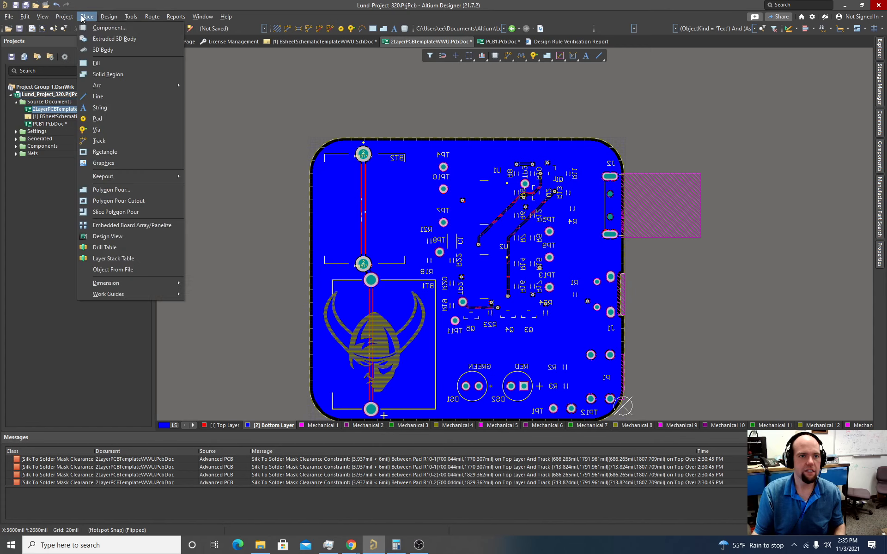
click(101, 108)
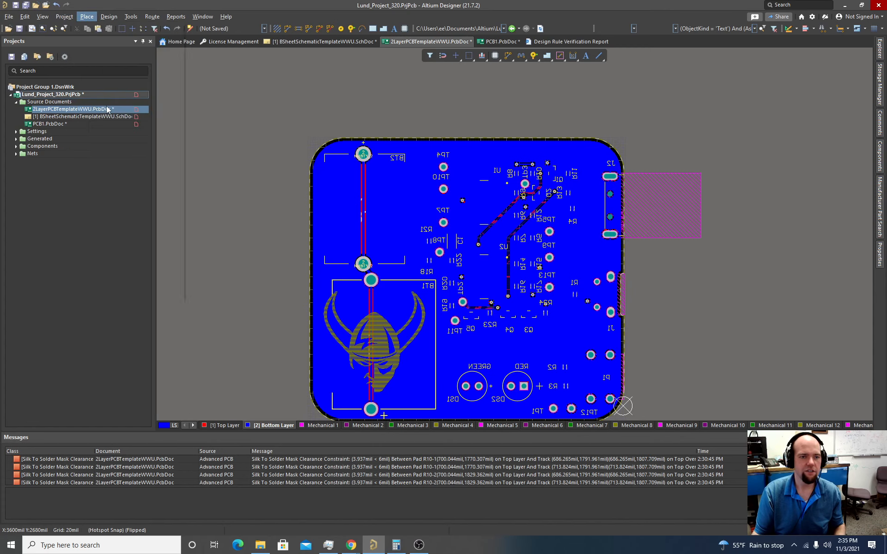
key(Escape)
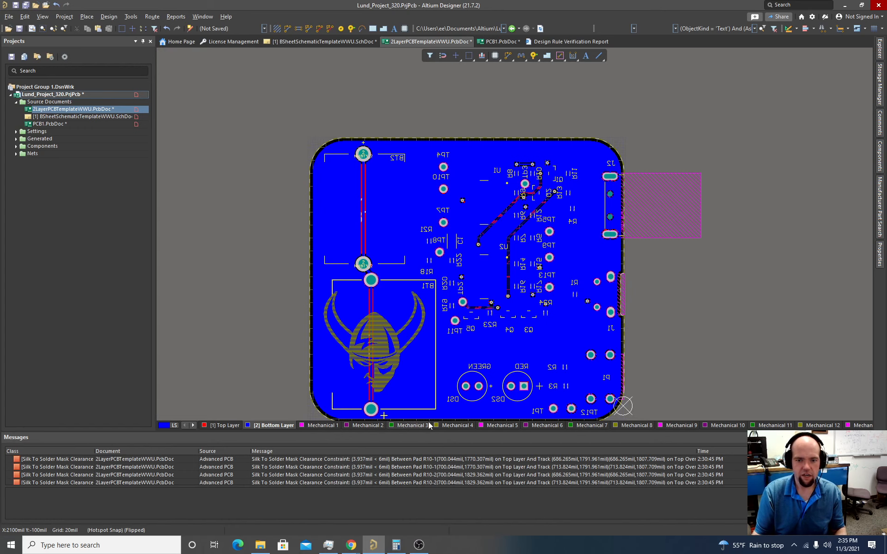
- Make Bottom Overlay the active layer of the board
click(193, 424)
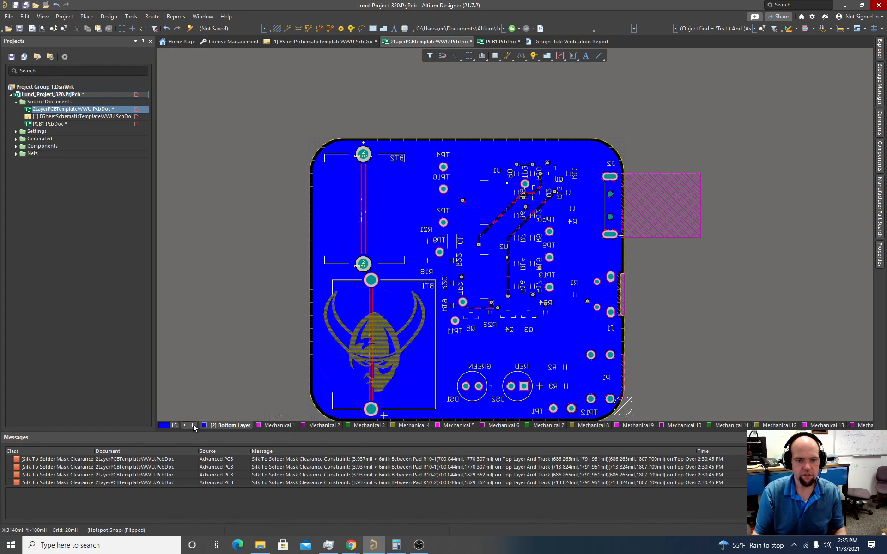
click(193, 425)
click(193, 425)
click(193, 425)
click(193, 425)
click(193, 425)
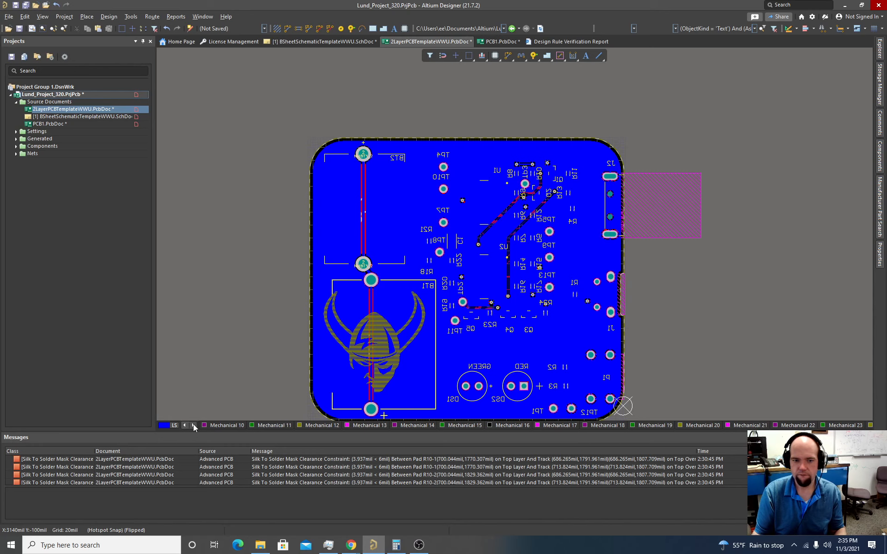
click(193, 425)
click(193, 425)
click(193, 425)
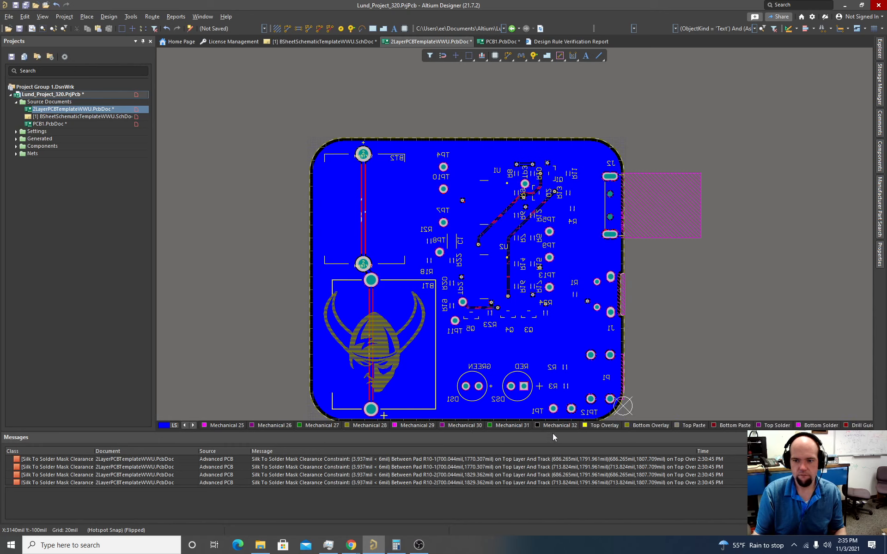
click(644, 425)
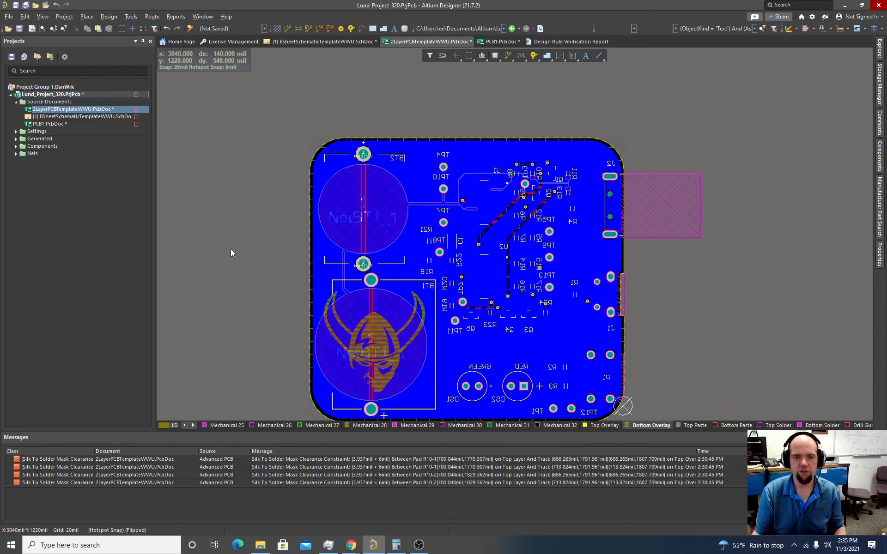
- Start placing a text string on the Bottom Overlay and set its text height to 100 mil
click(87, 16)
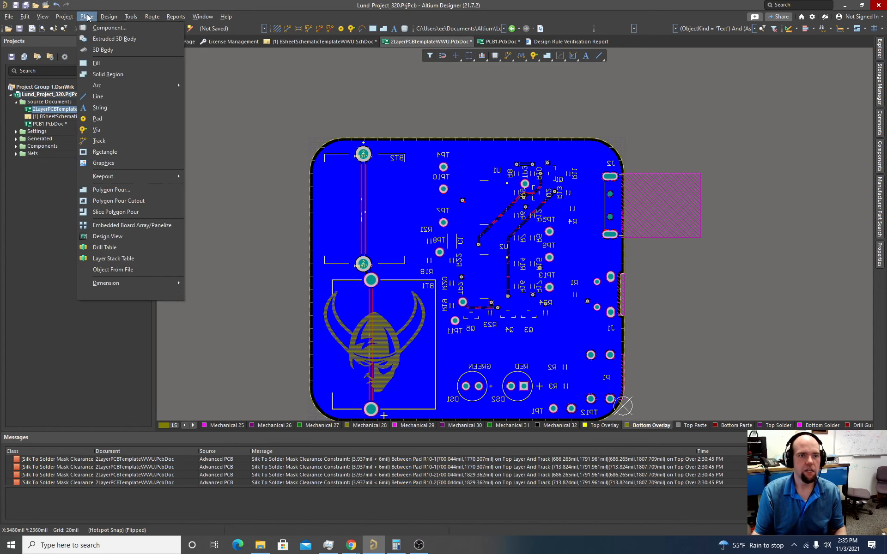
click(106, 108)
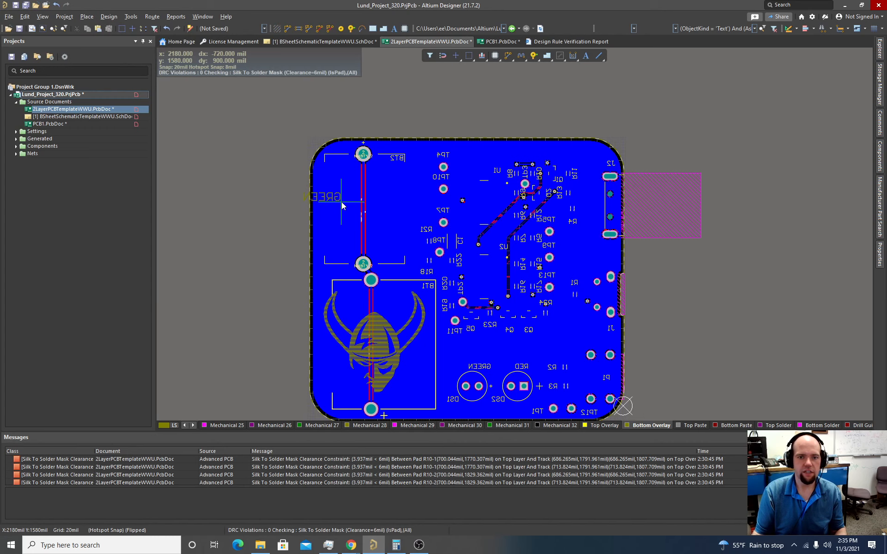
key(Tab)
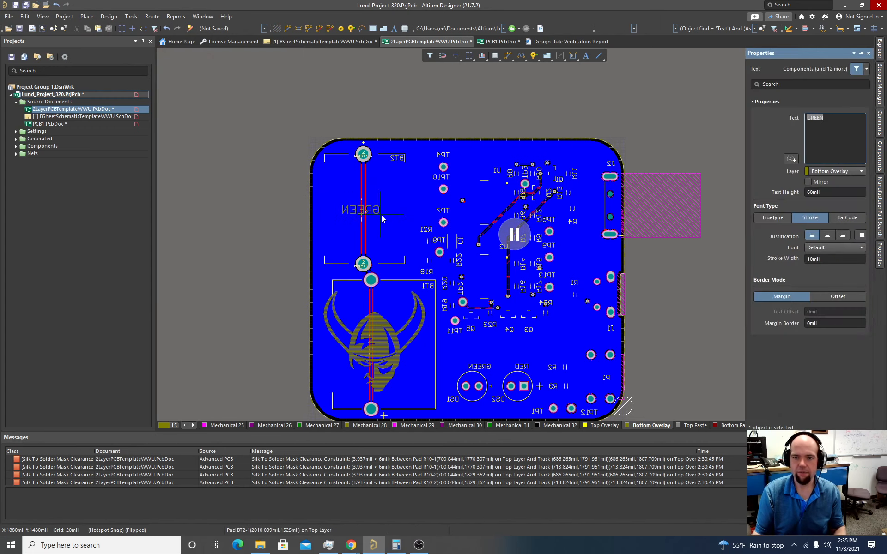
click(833, 191)
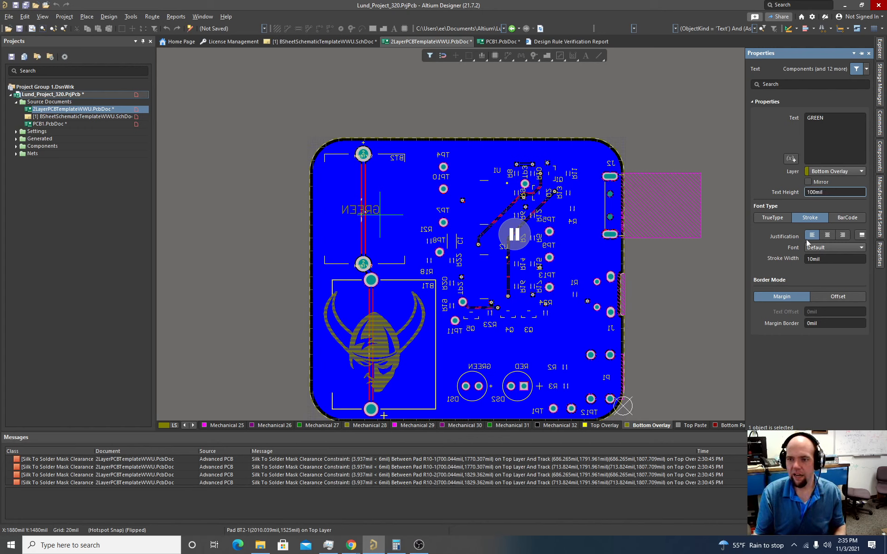
- Format the string as mirrored TrueType text in the Impact font, reading "Name:"
click(777, 221)
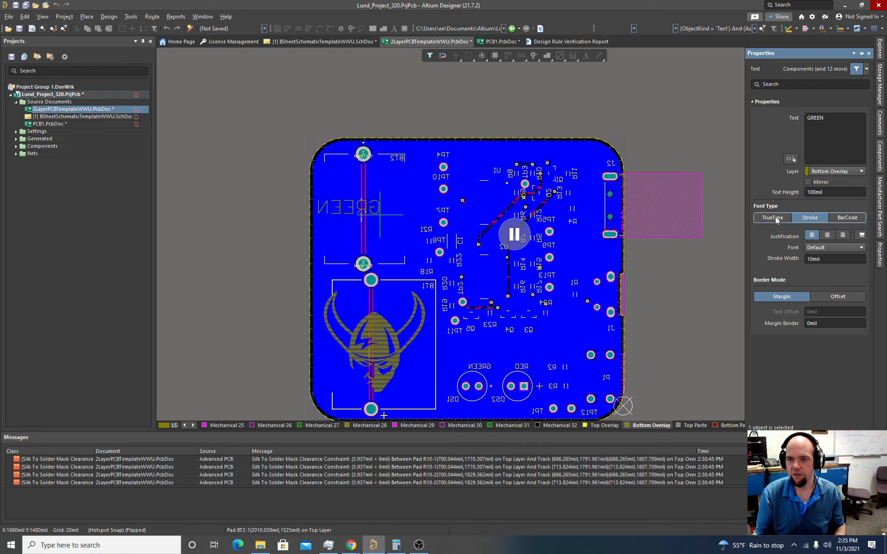
click(838, 248)
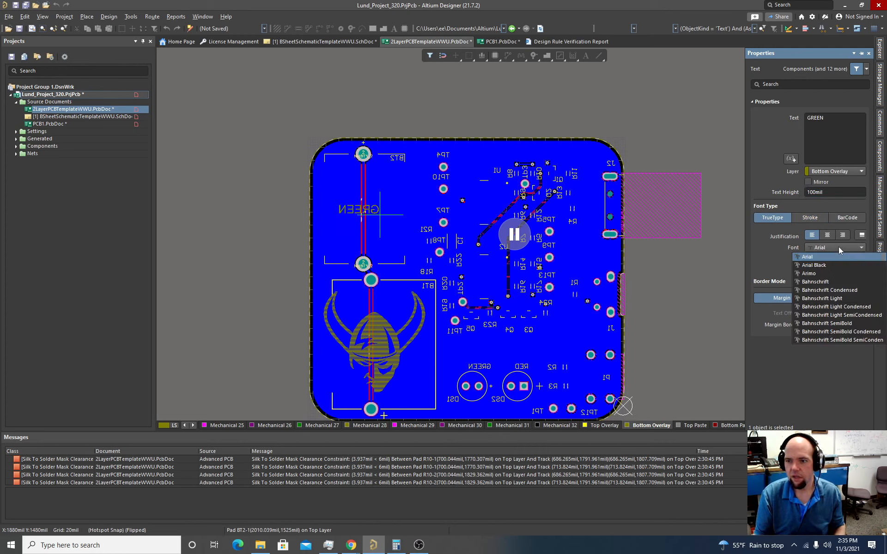
scroll(824, 281, down, 10)
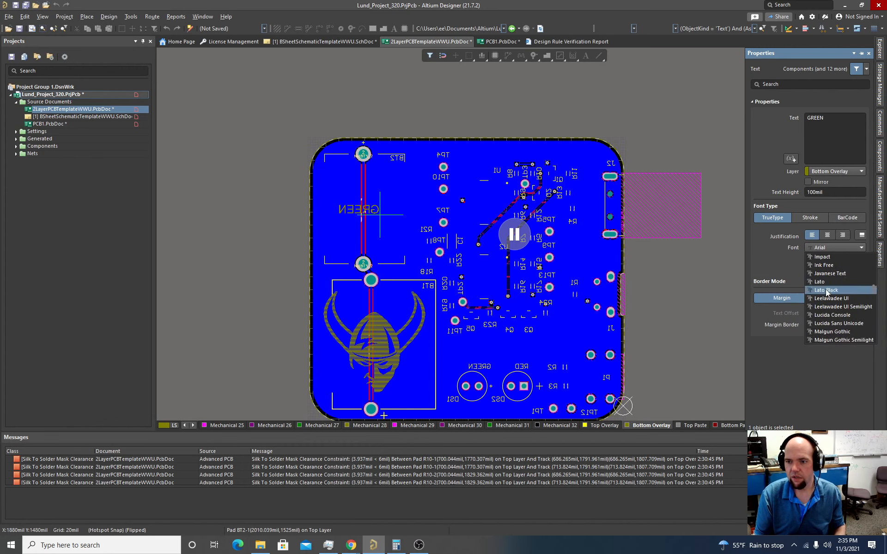
scroll(824, 284, up, 2)
click(823, 307)
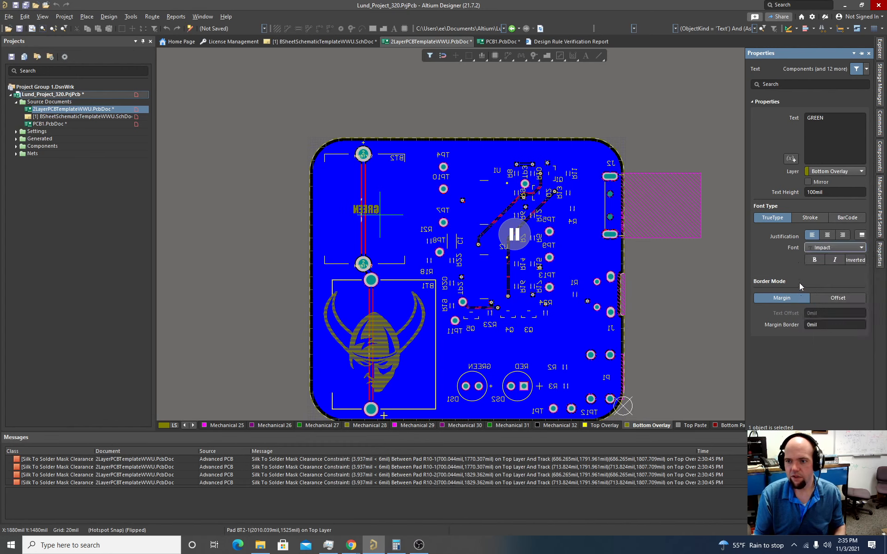
click(808, 182)
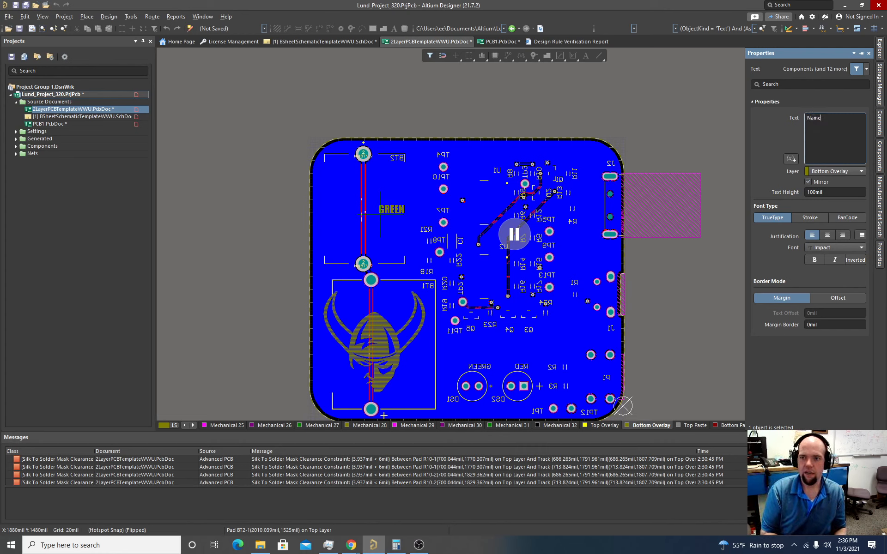
key(Return)
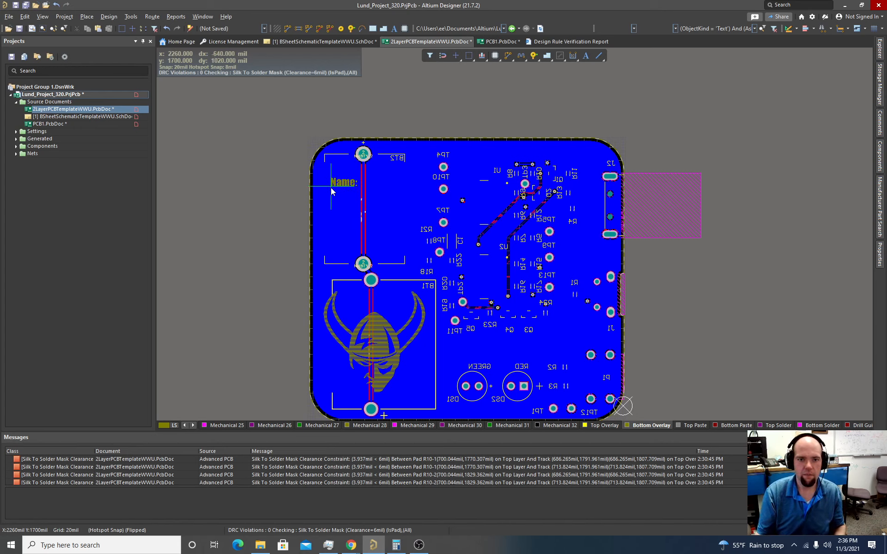
- Set the text height of the "Name:" string to 200 mil
key(Tab)
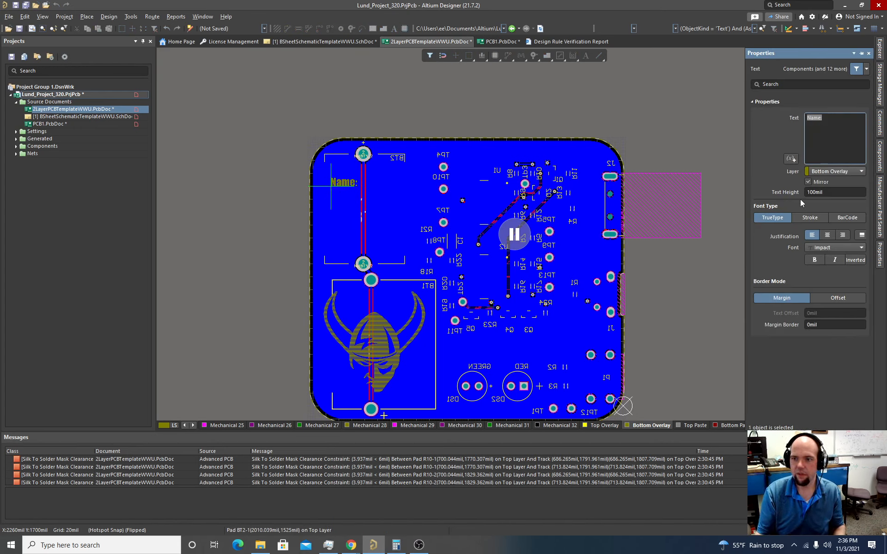
click(828, 192)
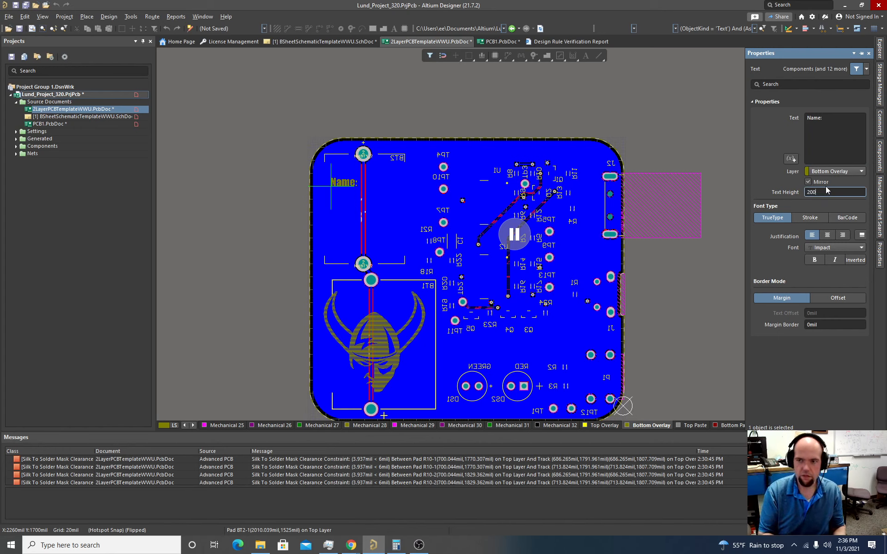
text(200mil)
key(Return)
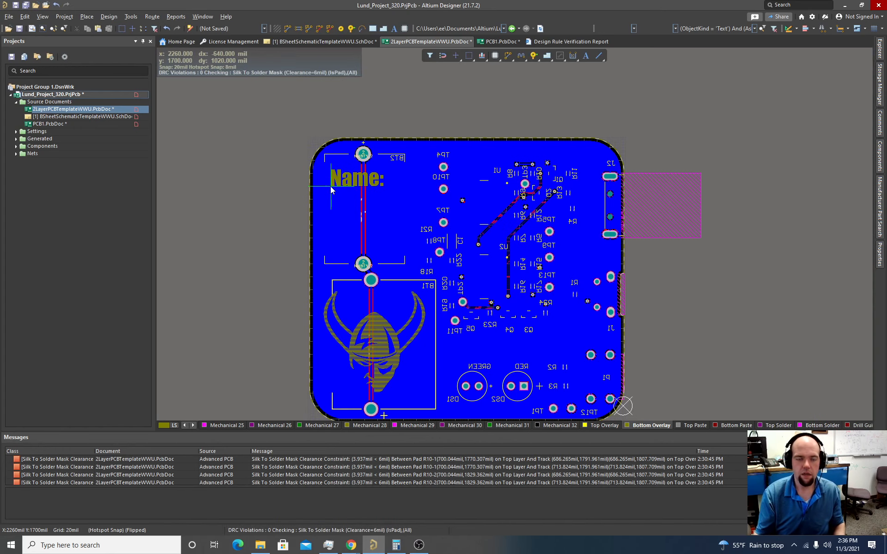
- Set the snap grid to 100 mil and place the "Name:" string at X 2200, Y 1700 mil on the Bottom Overlay
key(g)
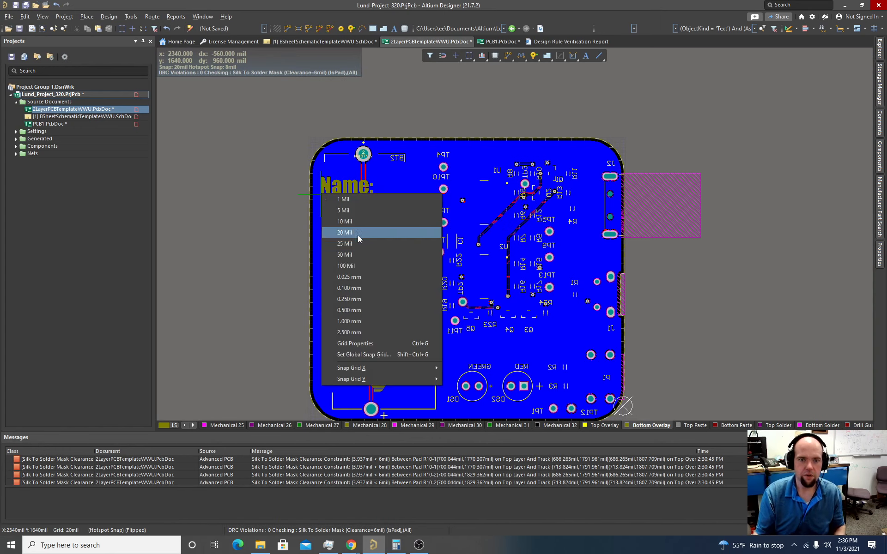
click(362, 263)
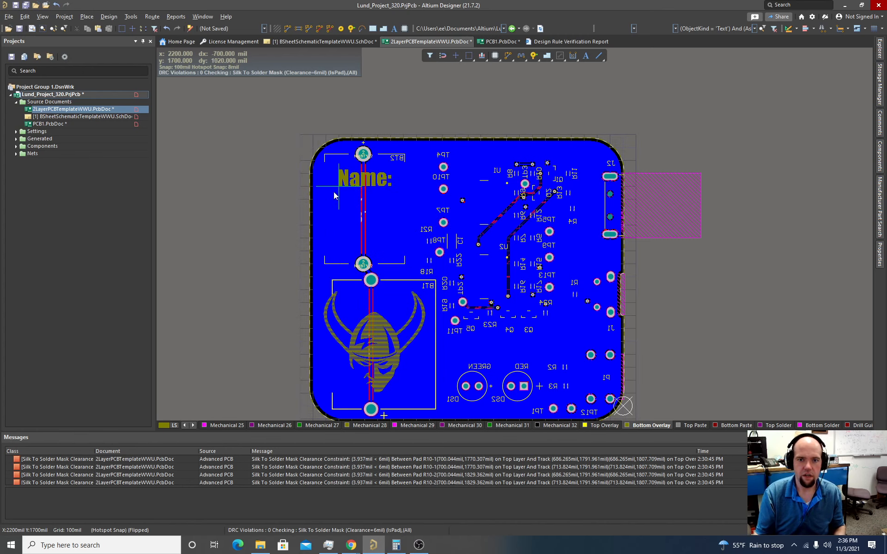
click(333, 192)
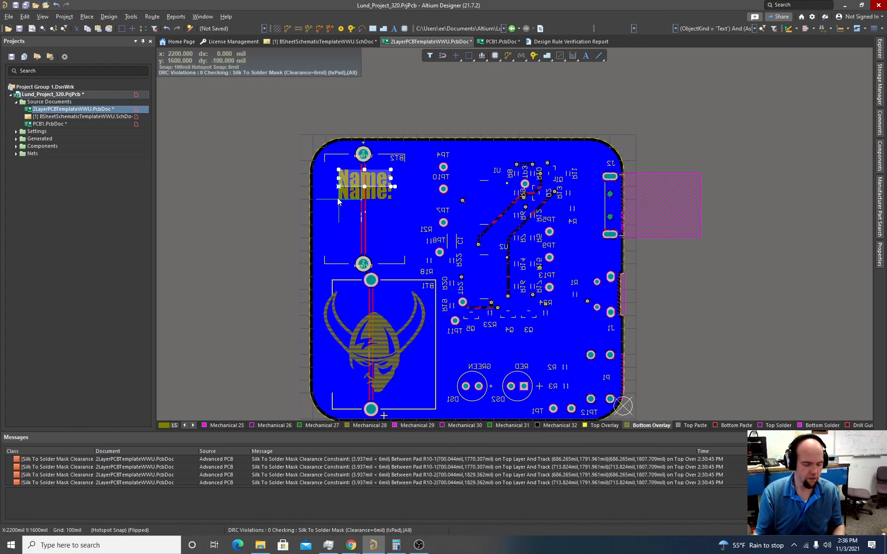
- Place a second string reading "Date:" below "Name:", at X 2200, Y 1500 mil
key(Tab)
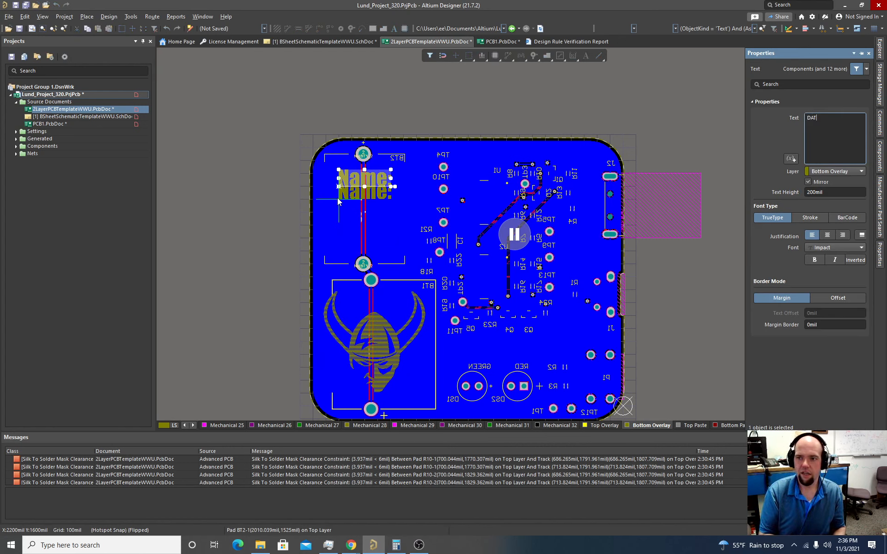
text(Date:)
key(Return)
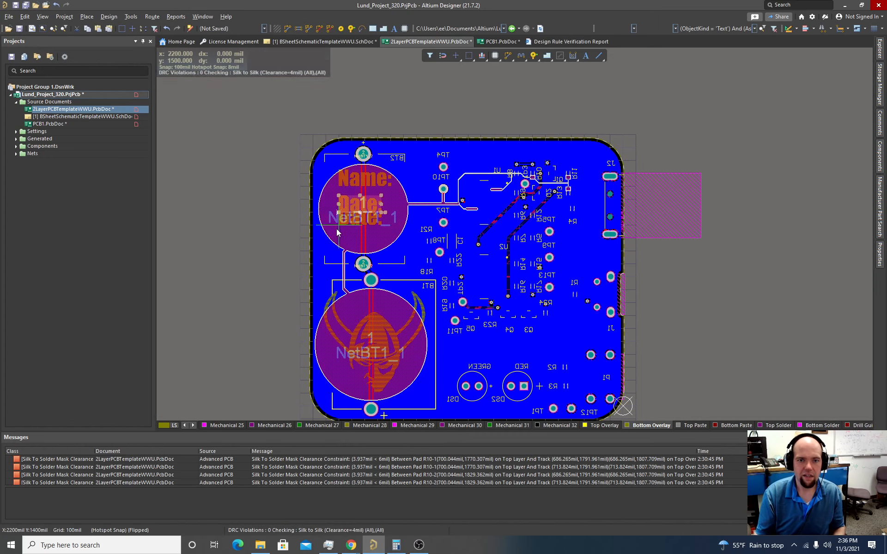
click(340, 213)
- Place a third string reading "Rev:" below "Date:", at X 2200, Y 1300 mil, and finish string placement
key(Tab)
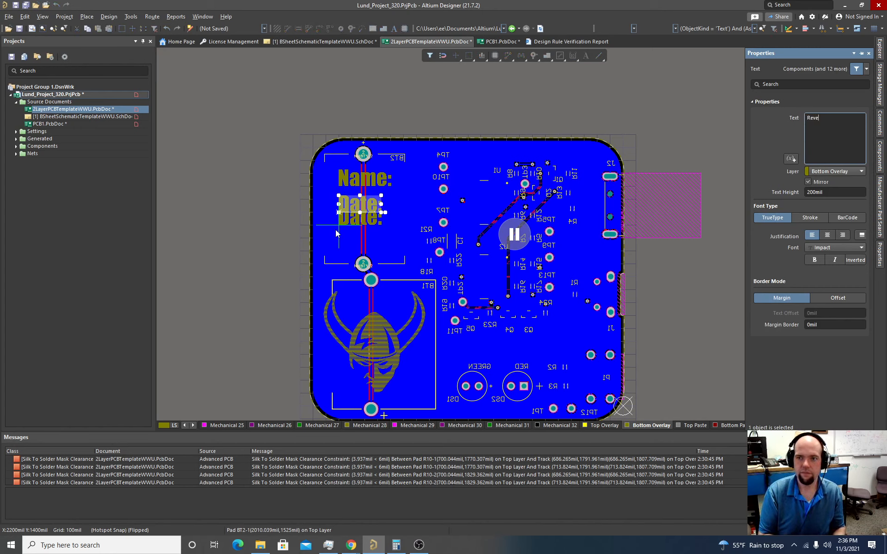
text(Rev:)
key(Return)
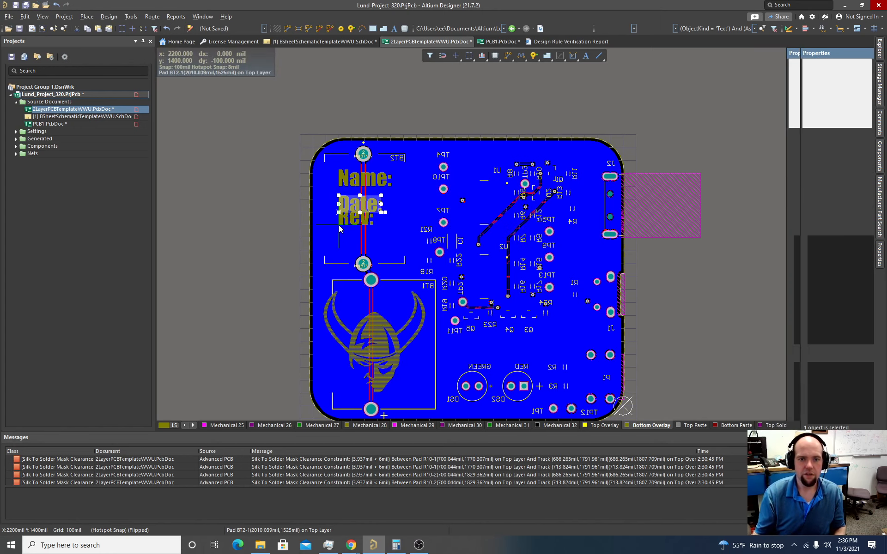
click(341, 236)
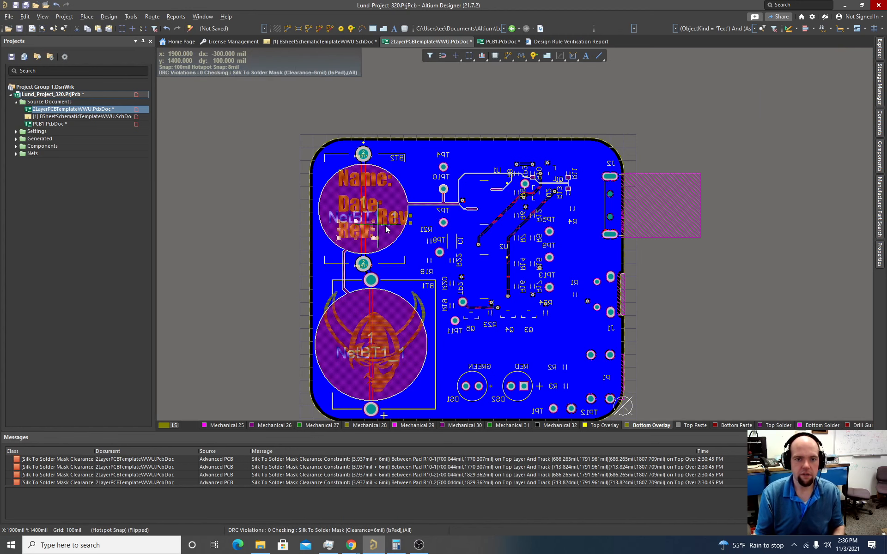
key(Escape)
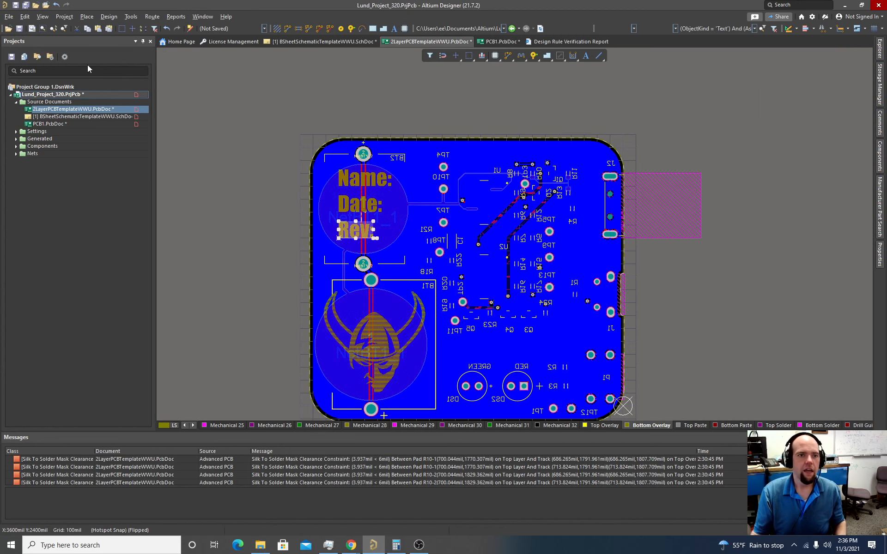
- Place a 950 by 200 mil rectangular fill beside "Name:" on the Bottom Overlay, using a 50 mil snap grid
click(87, 17)
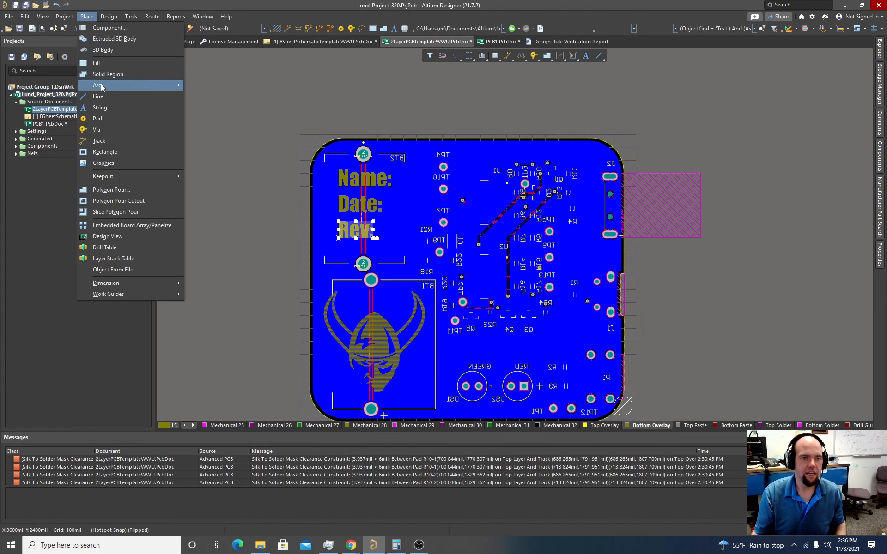
click(98, 68)
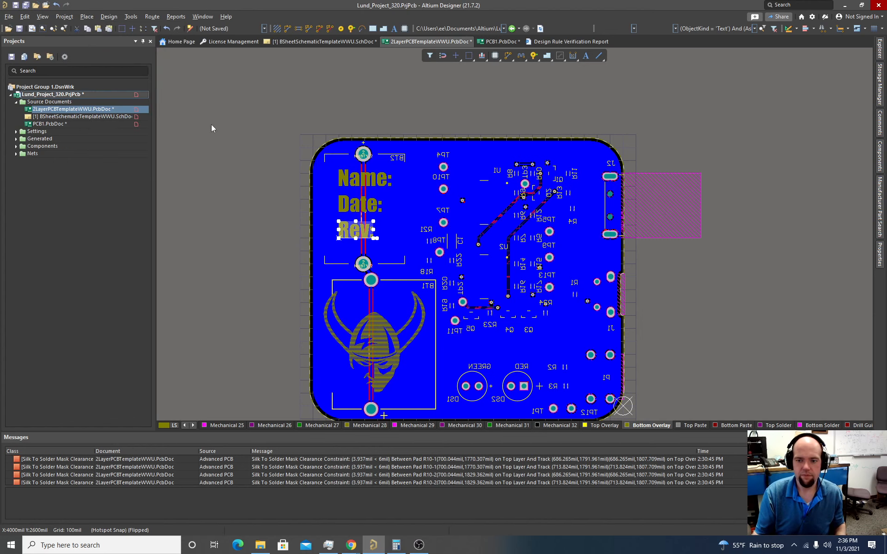
ctrl+scroll(402, 185, up, 3)
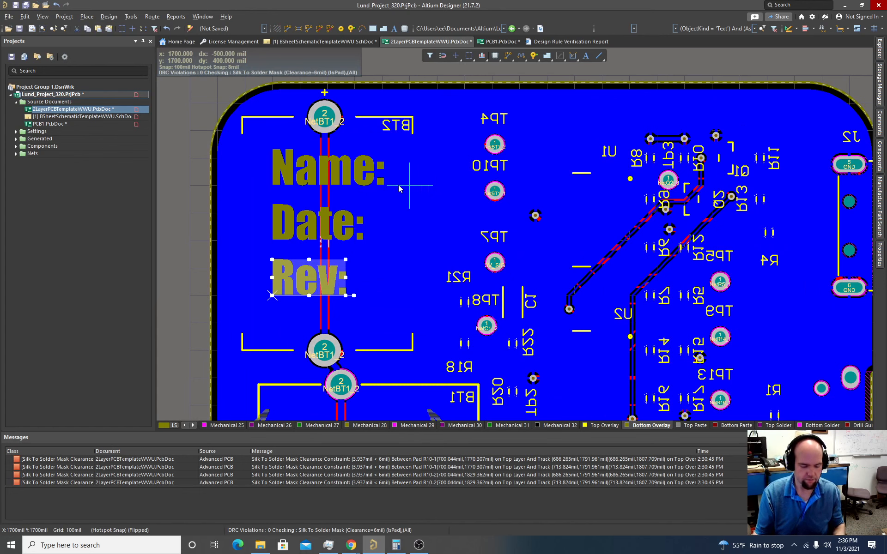
key(g)
click(432, 245)
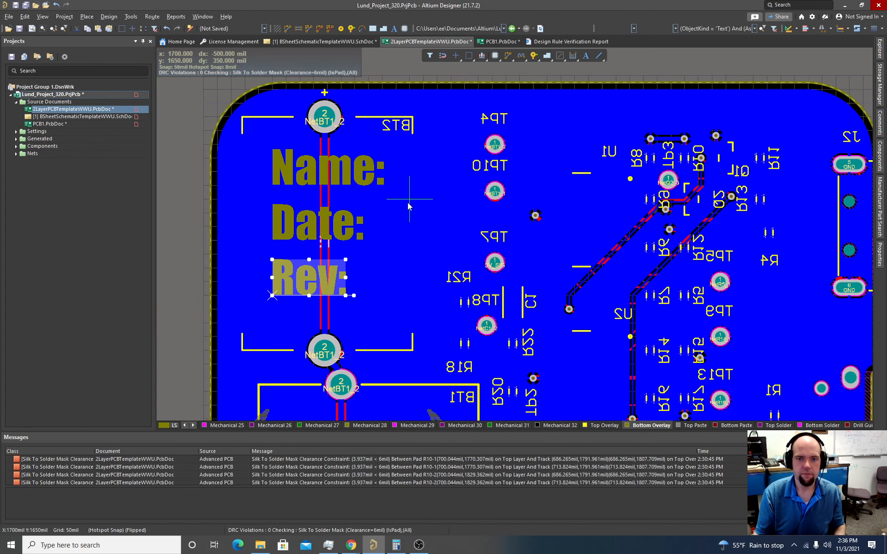
click(400, 194)
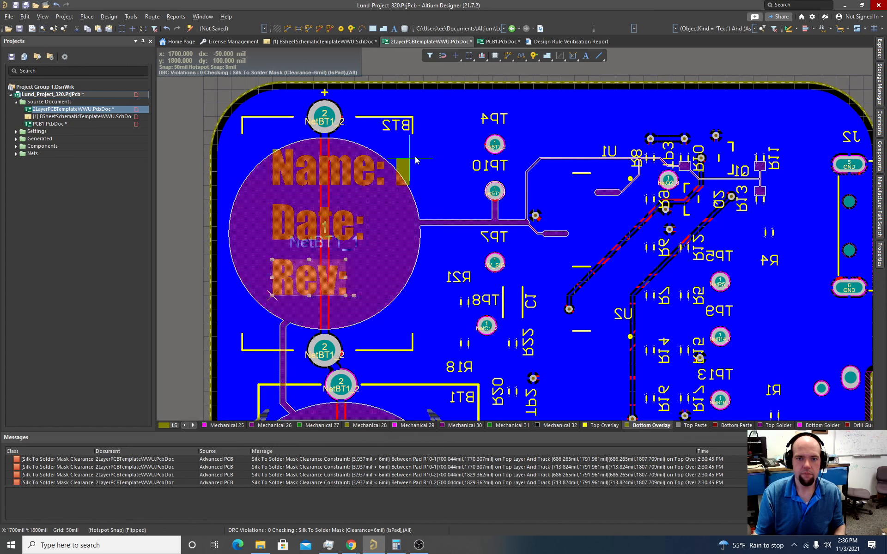
click(655, 129)
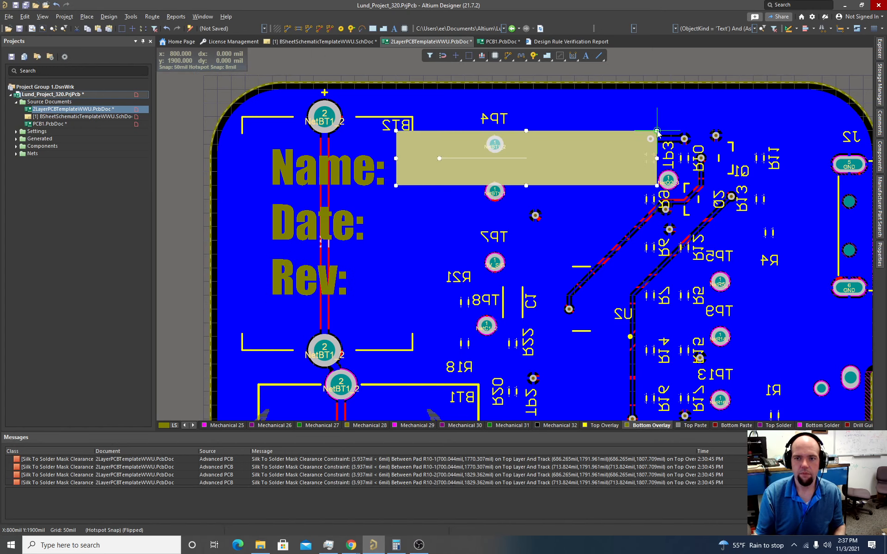
key(Escape)
- Copy the fill by its lower corner nearest "Name:" and paste two copies directly beneath it, beside "Date:" and "Rev:"
click(576, 154)
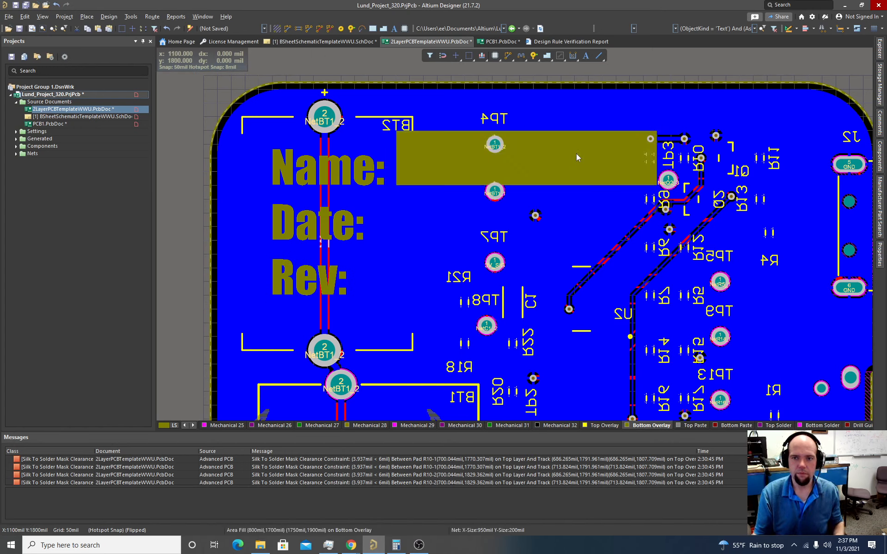
click(576, 153)
key(ctrl+c)
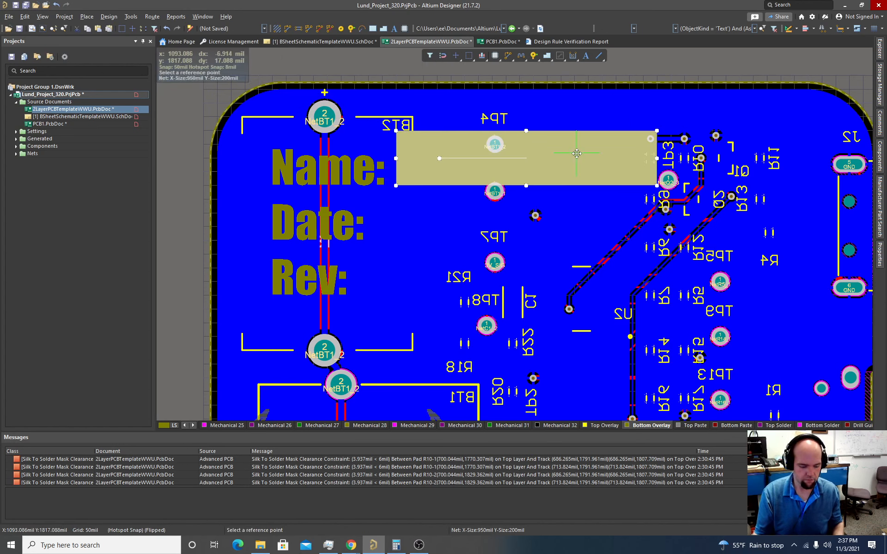
click(404, 184)
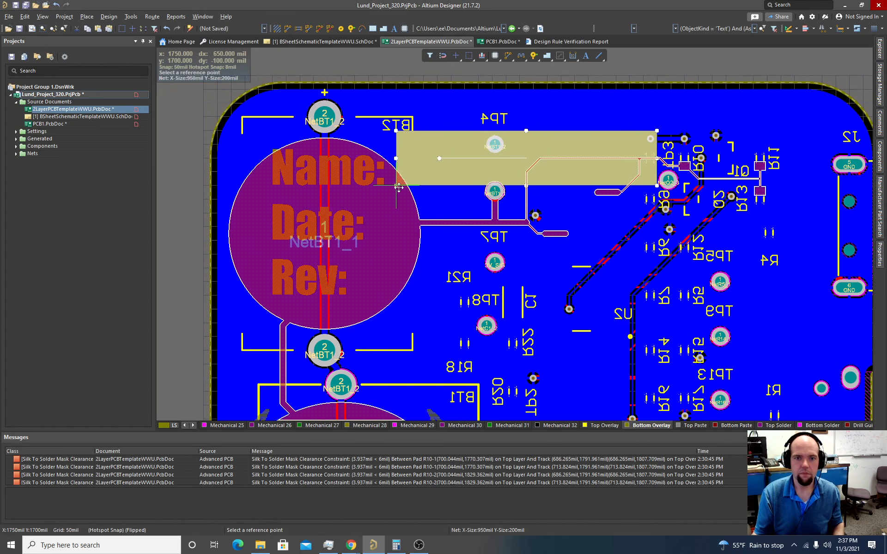
key(ctrl+v)
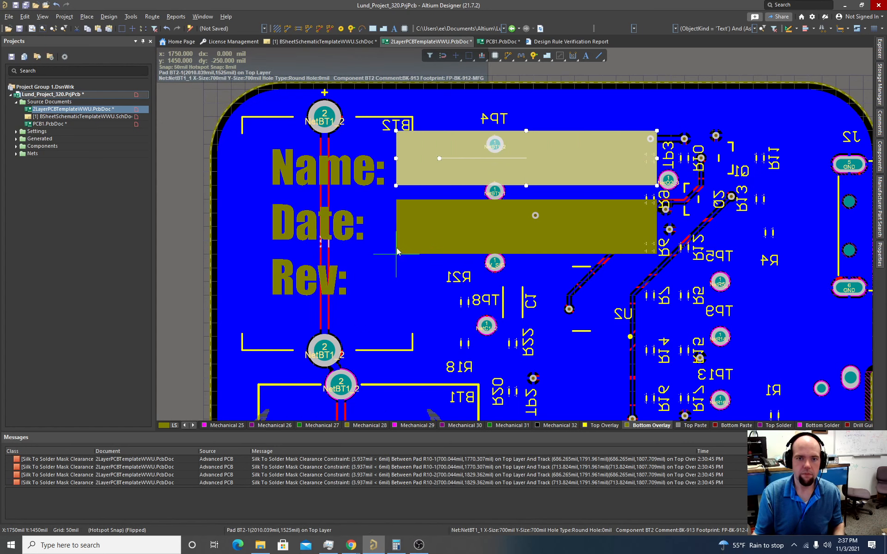
click(395, 248)
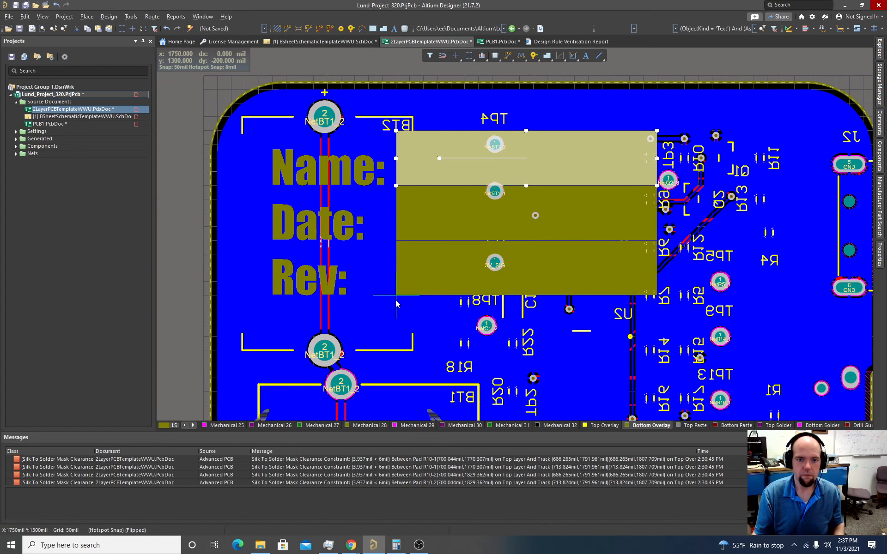
click(396, 301)
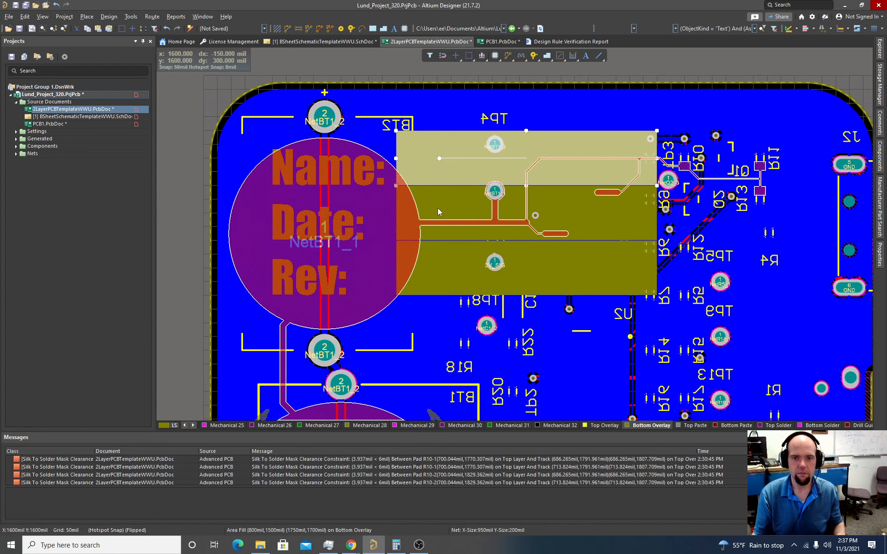
- Keep the snap grid at 50 mil and move the "Rev:" string together with its fill down 100 mil
ctrl+scroll(439, 203, up, 2)
key(g)
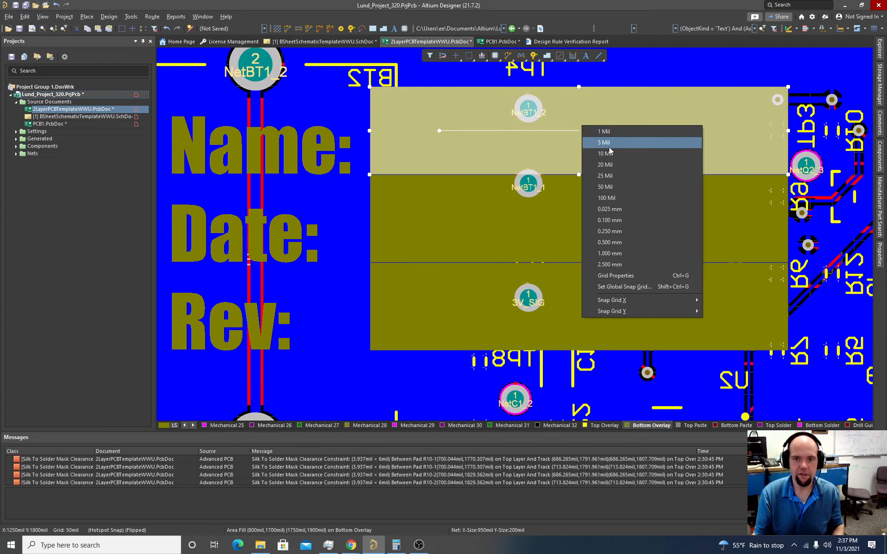
click(616, 188)
ctrl+scroll(425, 178, down, 3)
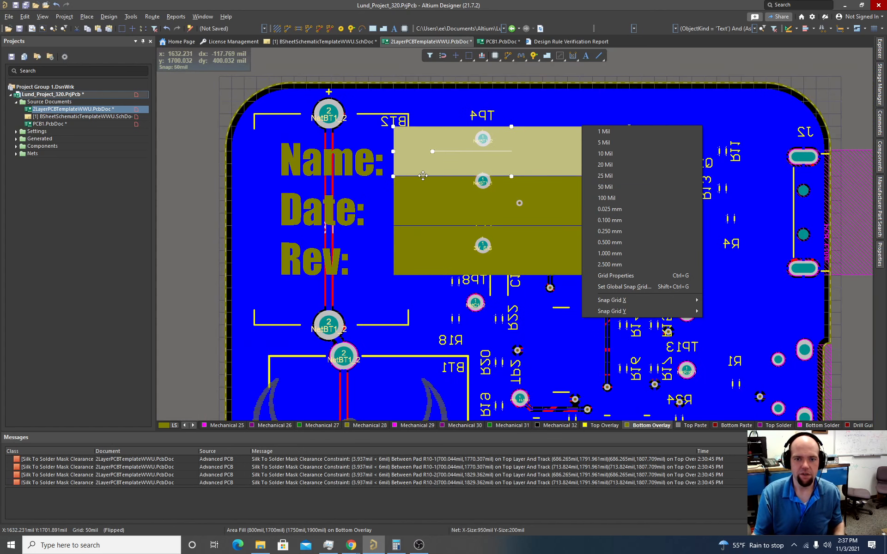
click(425, 250)
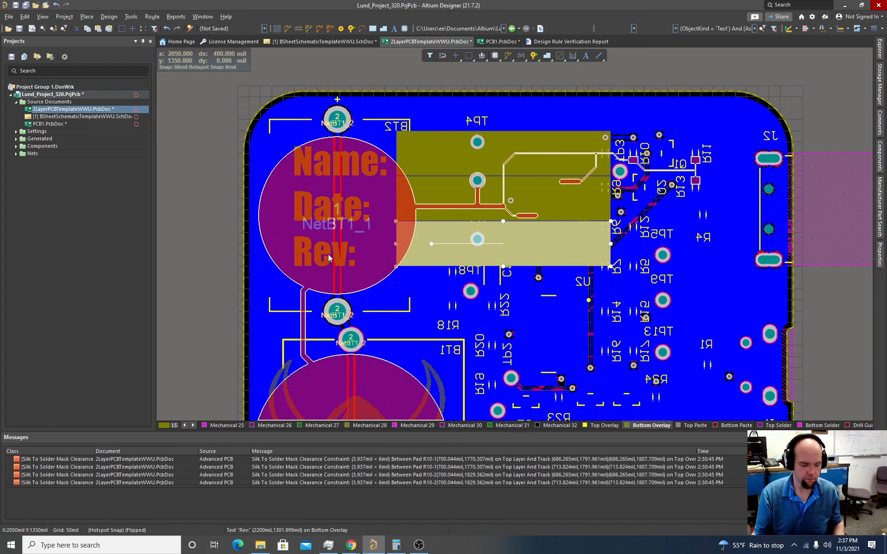
shift+click(298, 251)
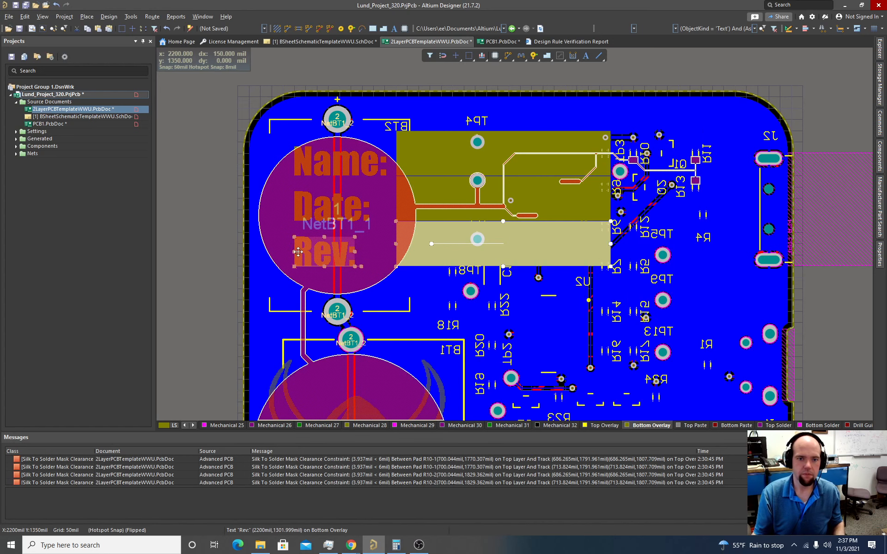
mouse_move(323, 255)
mouse_down()
mouse_move(327, 274)
mouse_move(330, 264)
mouse_up()
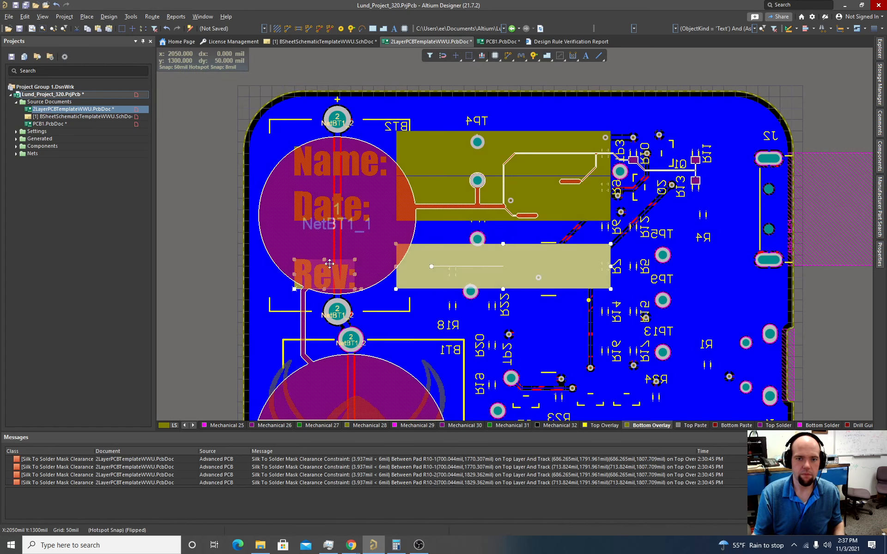
- Move the "Date:" string together with its fill down 50 mil to even out the row spacing
click(332, 215)
shift+click(418, 197)
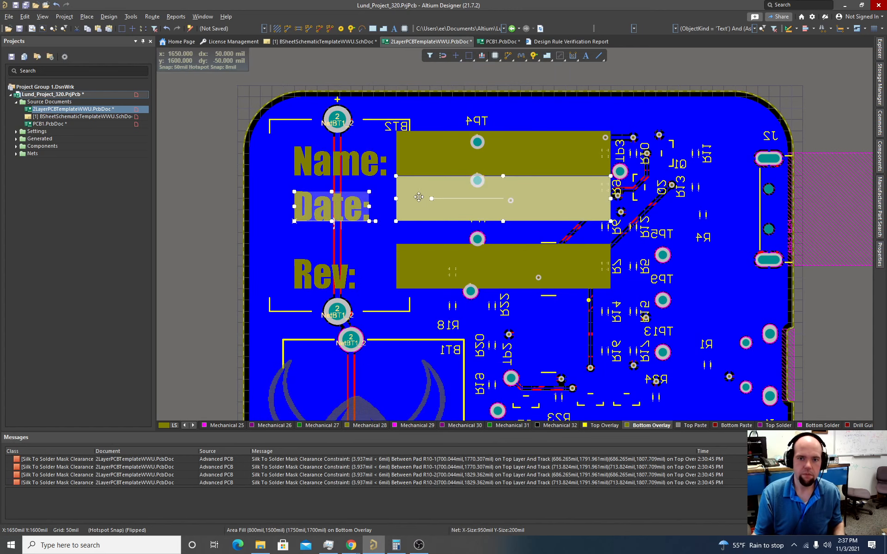
drag(419, 197, 418, 210)
ctrl+scroll(396, 89, down, 1)
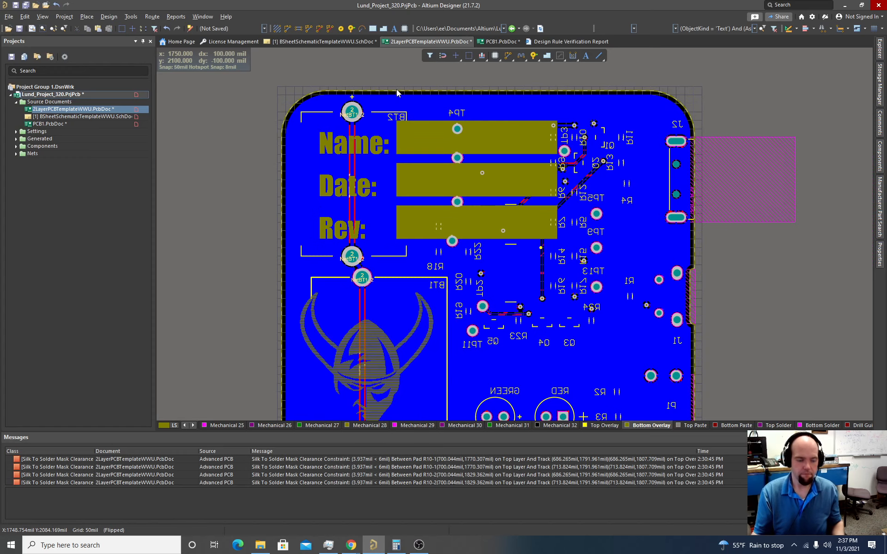
- Examine the board's bottom silkscreen labels, fill boxes and viking logo in 3D, and return to the 2D layout
key(shift)
key(3)
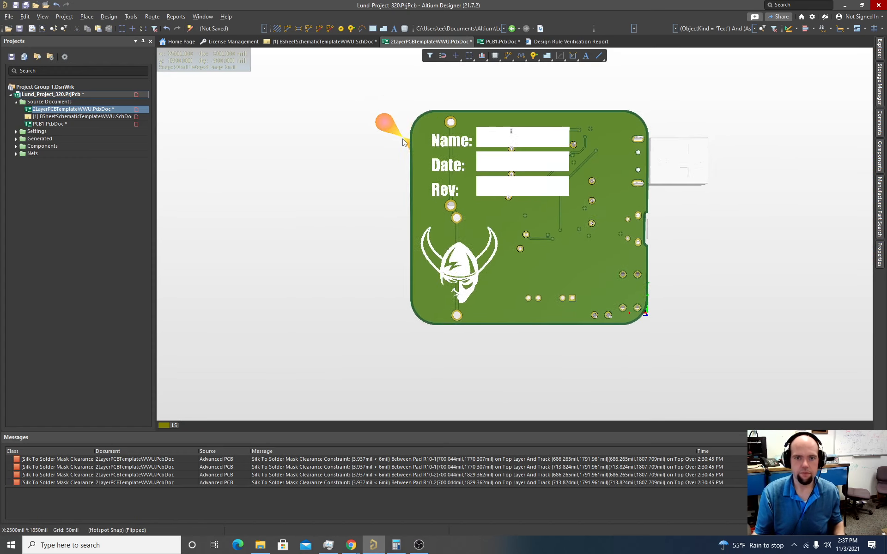
key(shift)
shift+right_drag(469, 182, 510, 180)
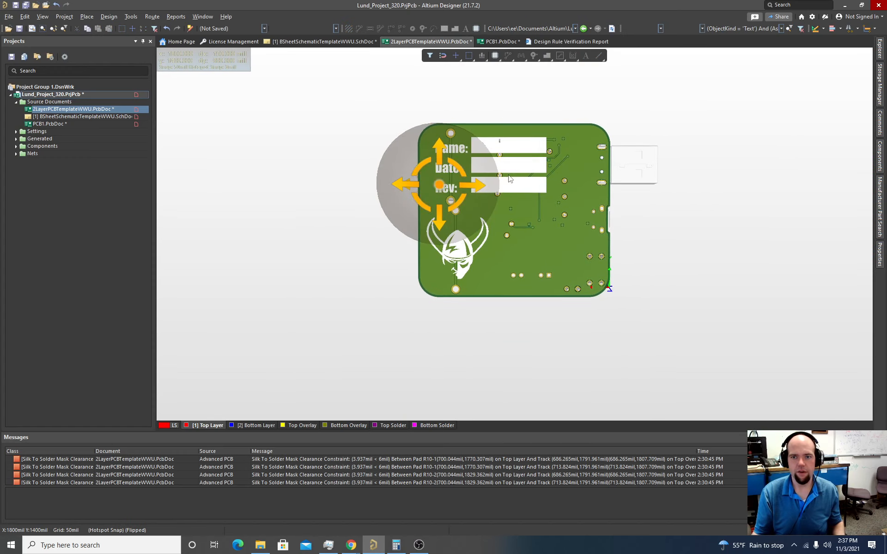
ctrl+scroll(491, 171, up, 4)
ctrl+scroll(481, 126, up, 3)
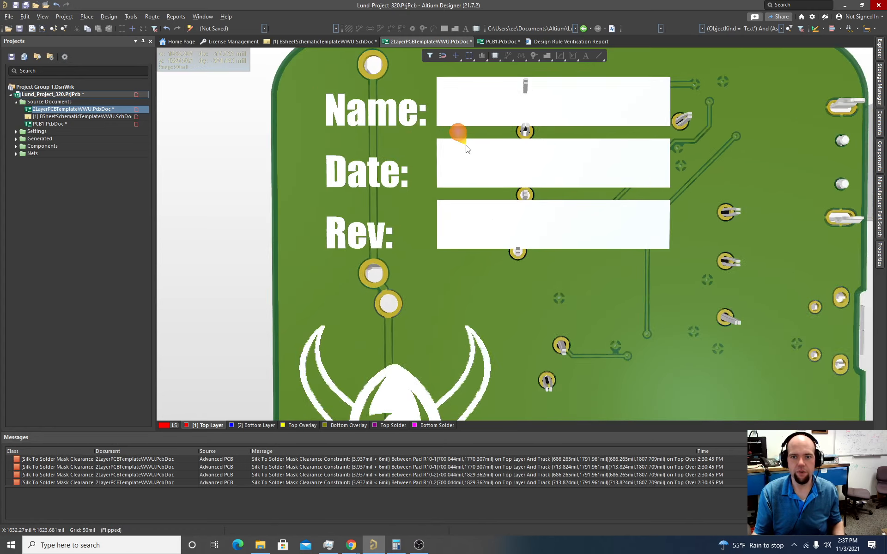
shift+right_drag(508, 129, 508, 77)
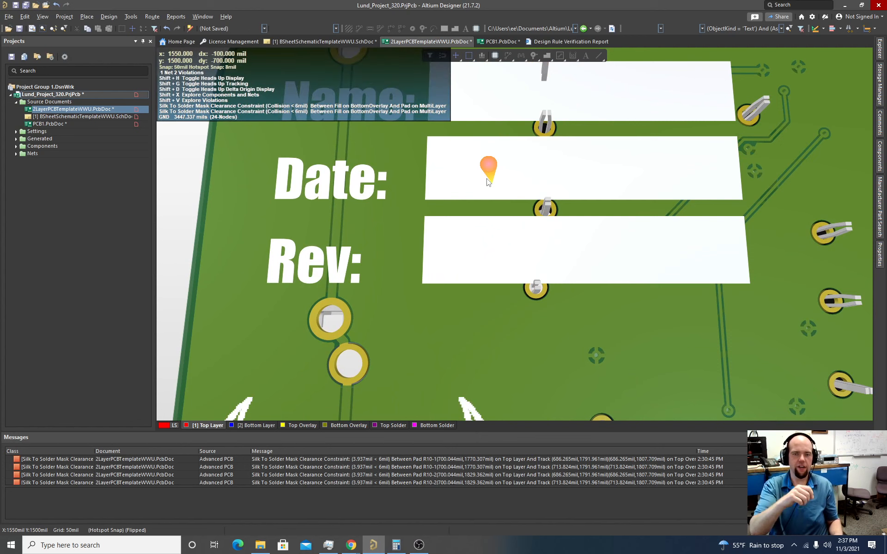
ctrl+scroll(487, 182, down, 3)
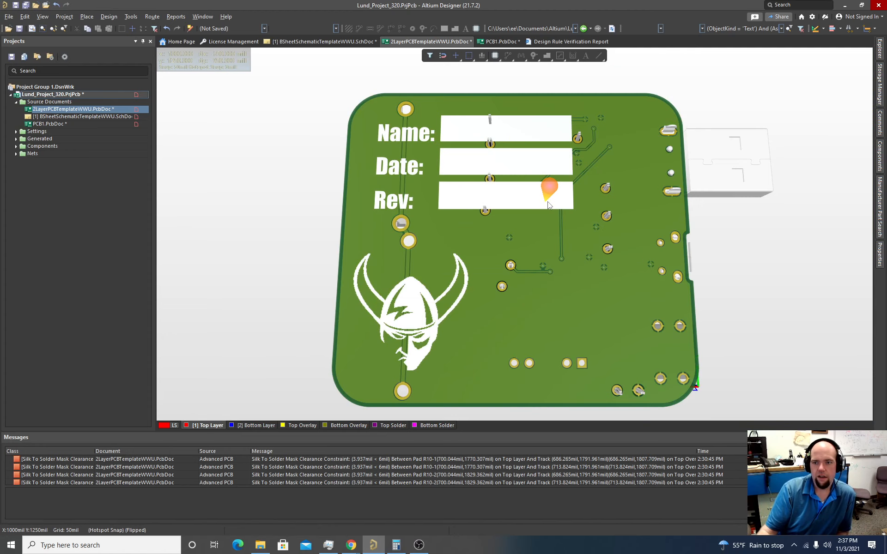
key(2)
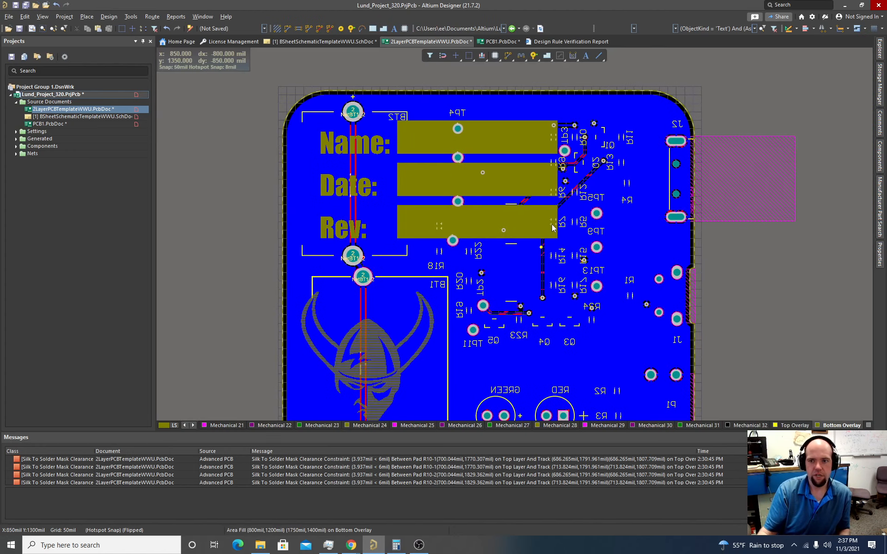
ctrl+scroll(547, 201, down, 3)
ctrl+scroll(406, 251, down, 1)
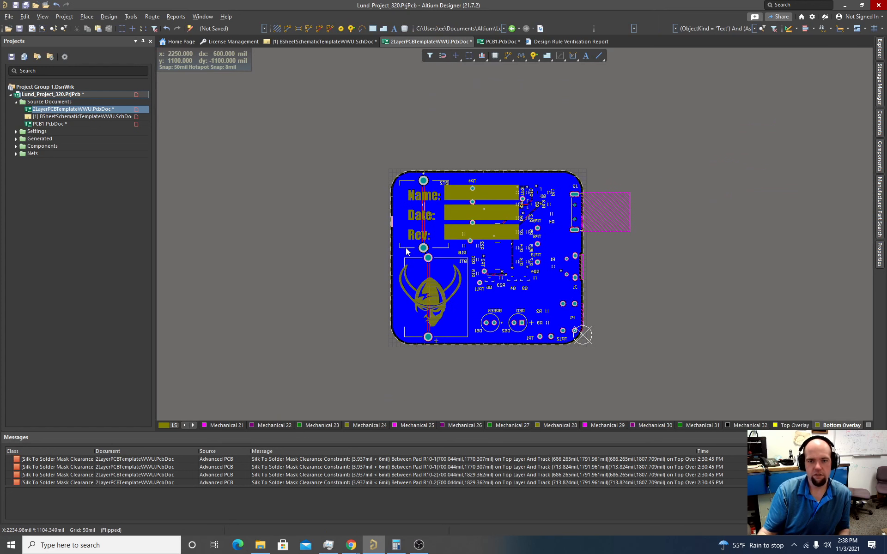
- Flip the board view from the bottom side back to the top side
ctrl+scroll(406, 251, up, 1)
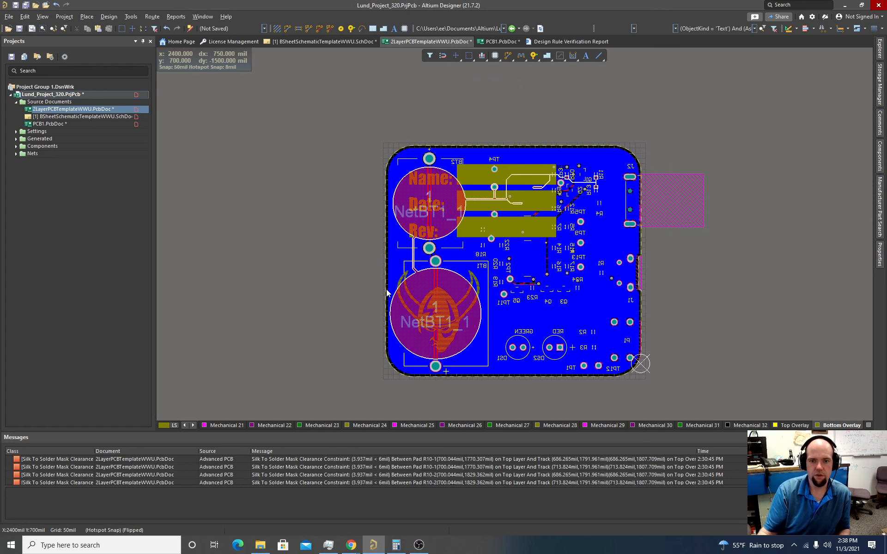
click(43, 16)
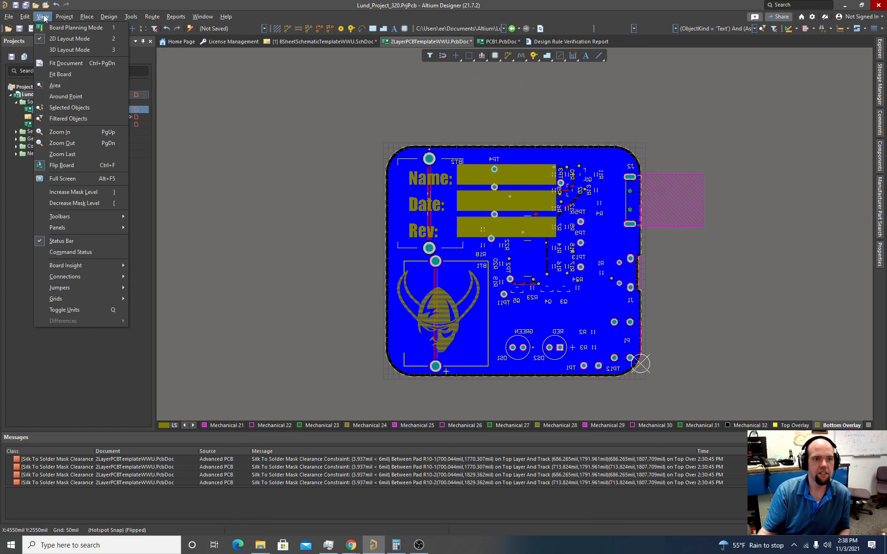
click(59, 166)
ctrl+scroll(217, 189, up, 1)
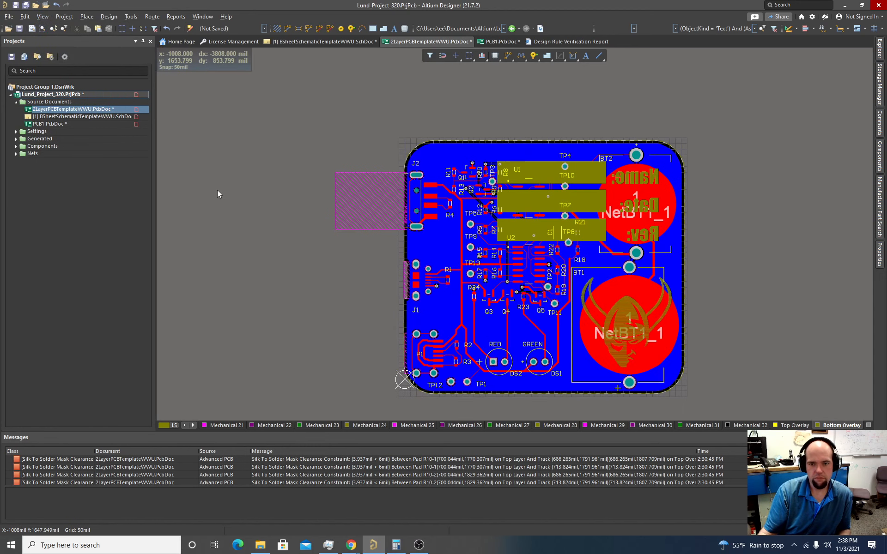
- Examine the top side of the board in 3D, around battery holders BT1 and BT2 and the RED and GREEN LED labels
key(3)
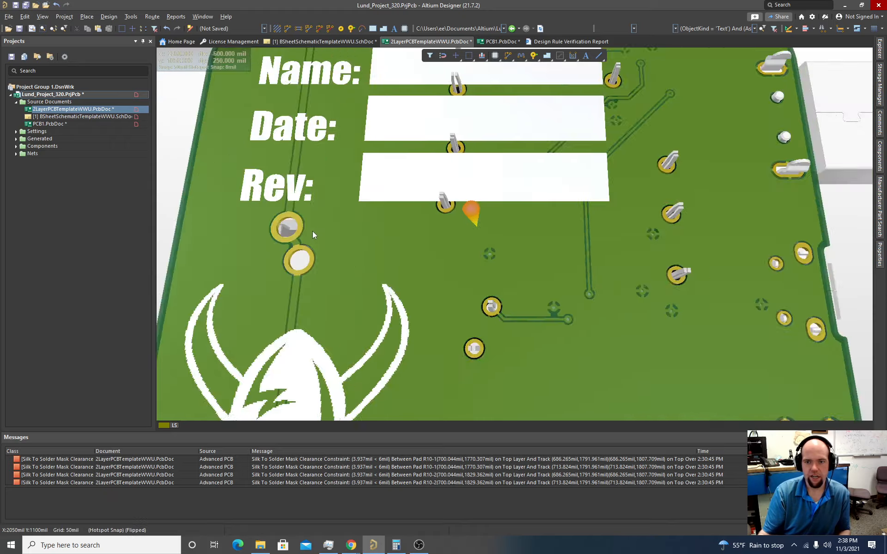
shift+right_drag(312, 266, 732, 264)
shift+right_drag(311, 287, 471, 285)
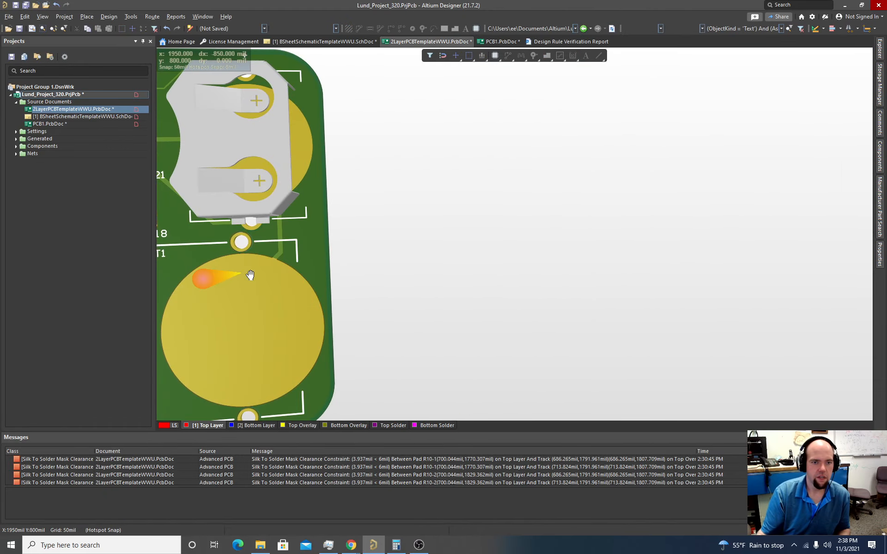
right_drag(249, 276, 486, 279)
right_drag(342, 289, 368, 261)
right_drag(350, 178, 372, 252)
key(shift)
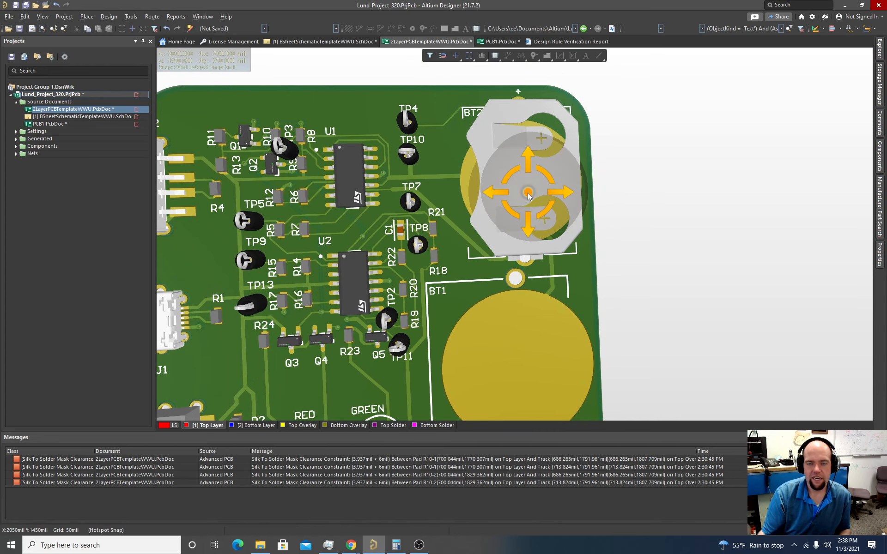
ctrl+scroll(502, 190, down, 4)
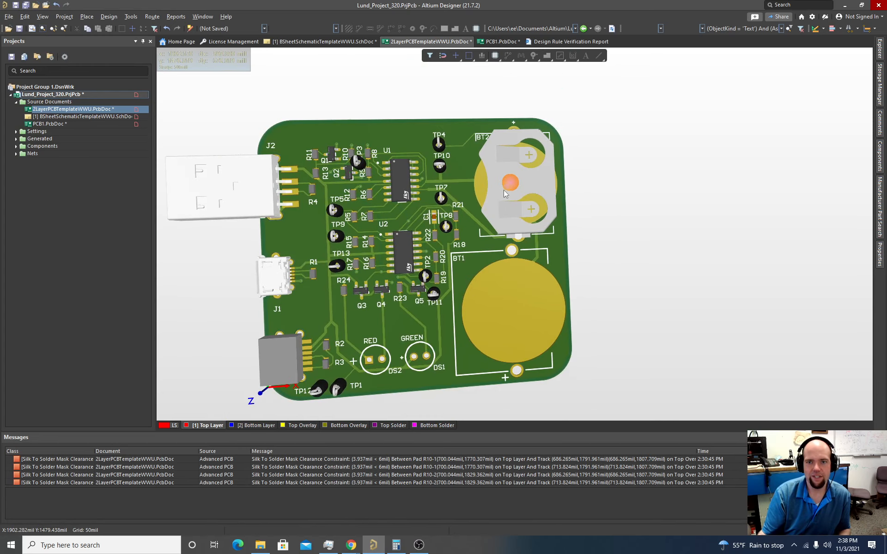
ctrl+scroll(504, 189, up, 5)
shift+right_drag(543, 182, 497, 182)
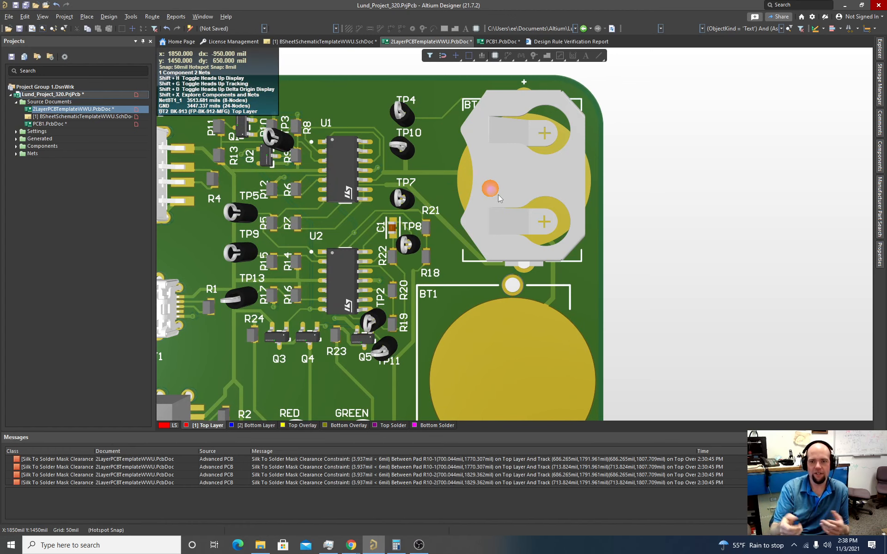
scroll(520, 289, down, 3)
scroll(508, 273, up, 5)
ctrl+scroll(513, 271, down, 2)
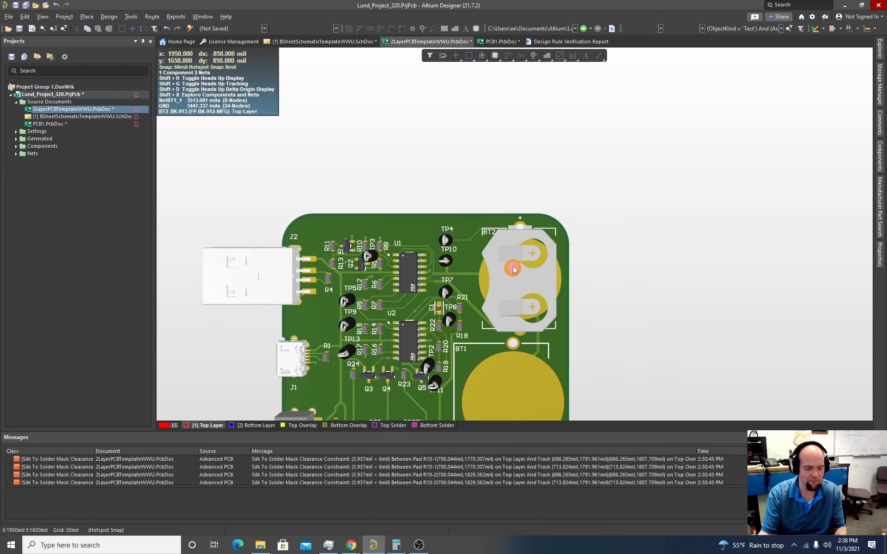
key(2)
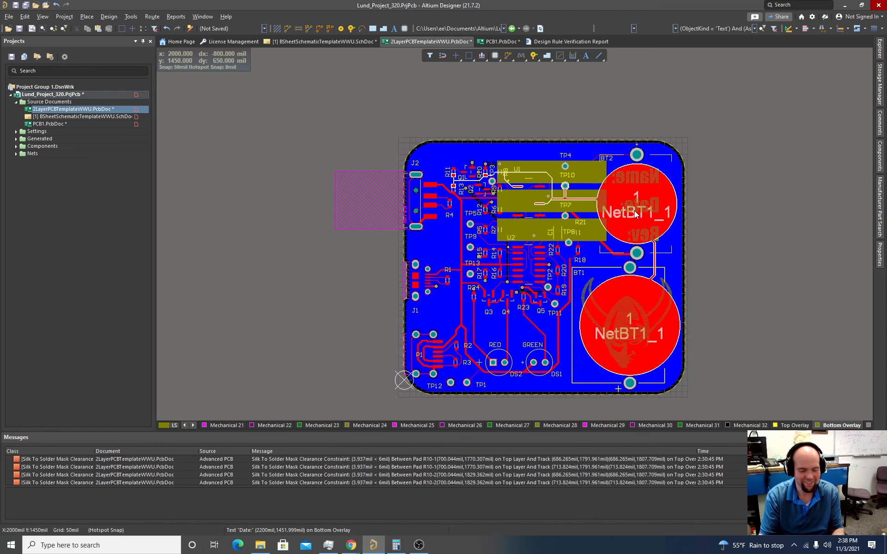
key(3)
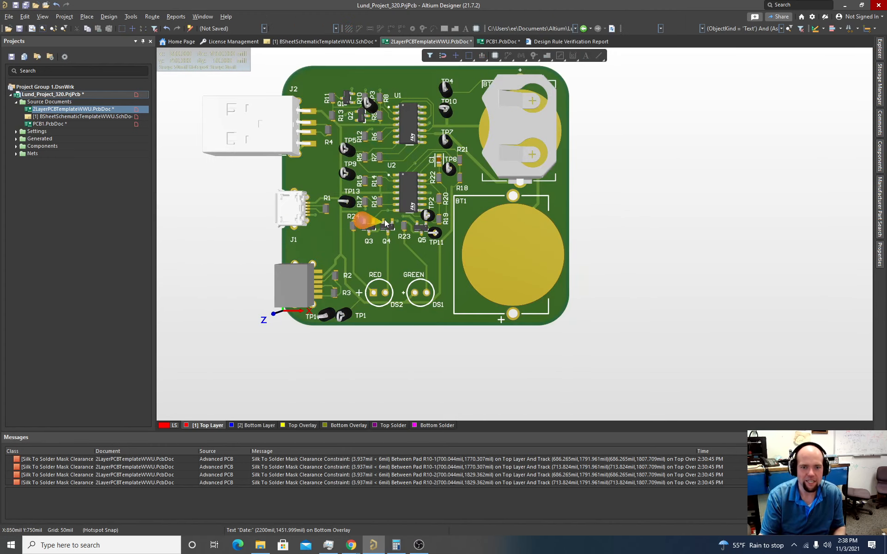
ctrl+scroll(359, 251, up, 5)
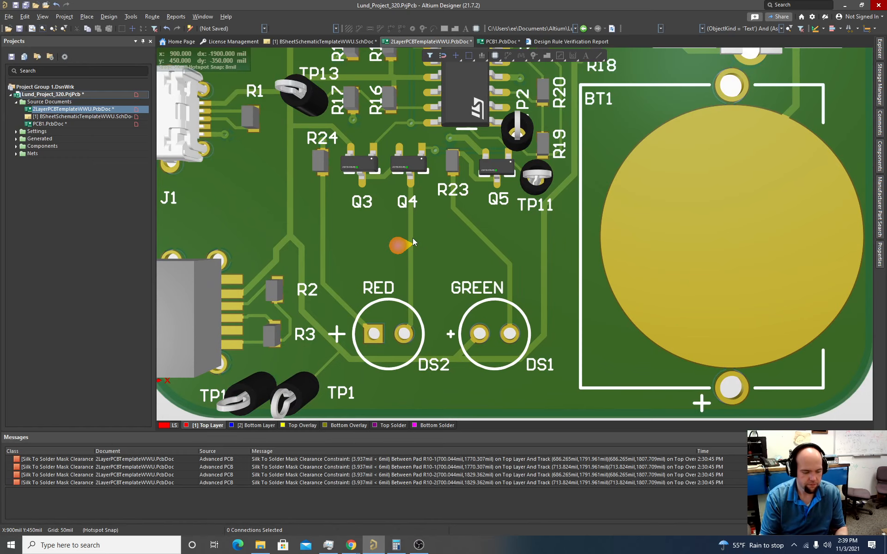
- In the 2D layout, set the snap grid to 25 mil and move the "RED" and "GREEN" strings below LEDs DS2 and DS1
key(2)
ctrl+scroll(455, 317, down, 5)
ctrl+scroll(497, 347, up, 5)
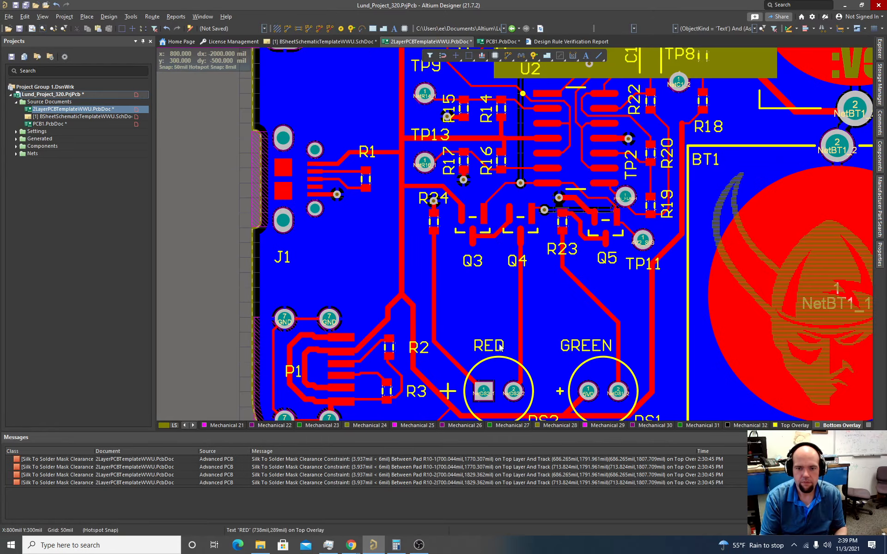
scroll(501, 347, down, 3)
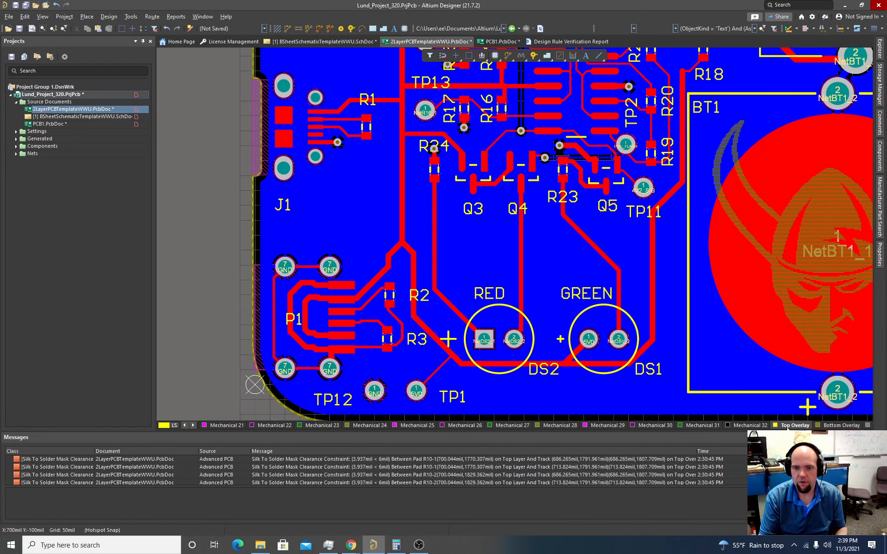
click(481, 294)
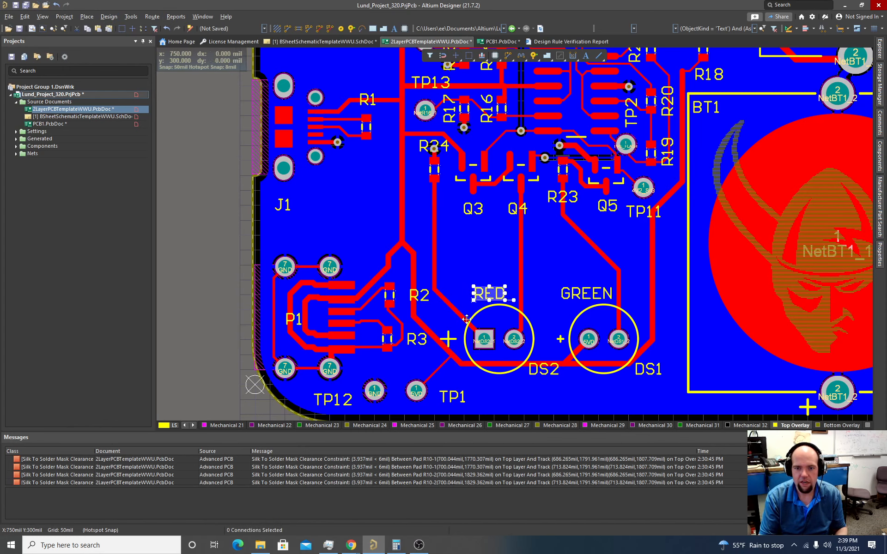
drag(467, 318, 488, 390)
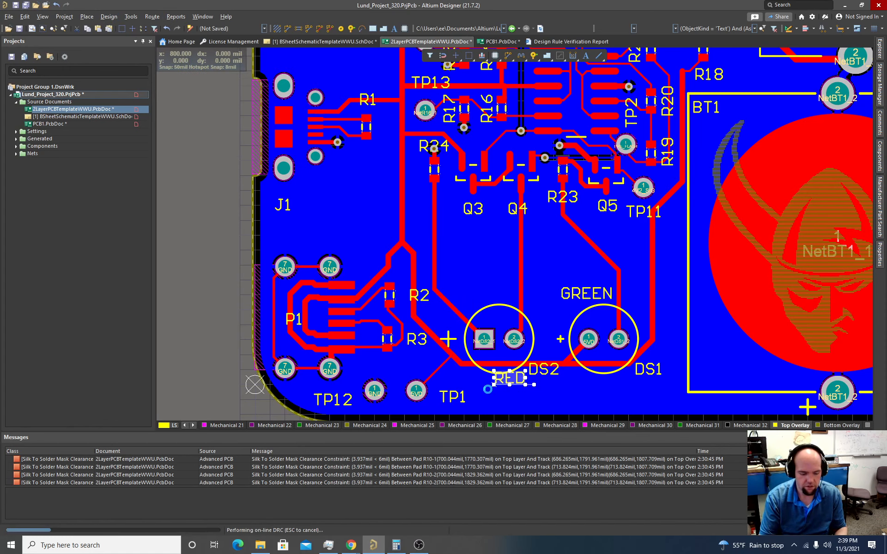
key(g)
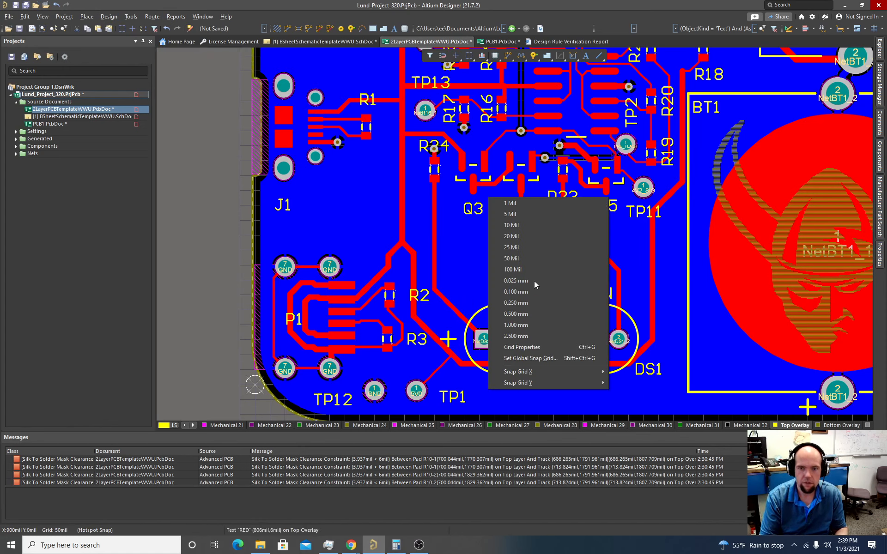
click(523, 245)
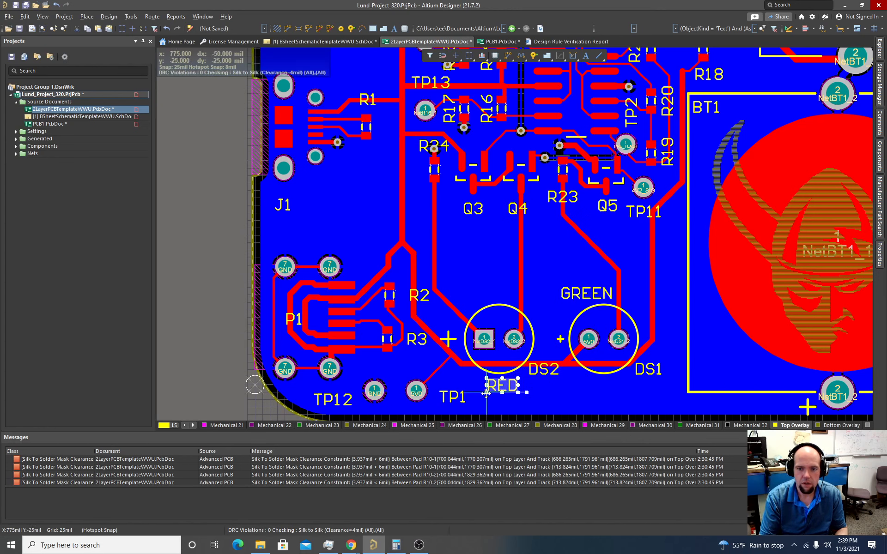
drag(570, 296, 579, 395)
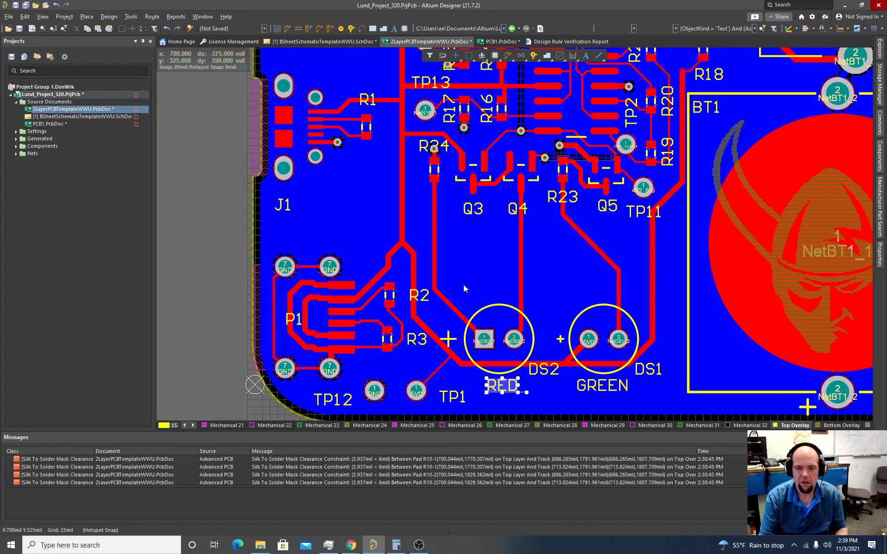
- Place an unmirrored Top Overlay string "CHARGE" with 120 mil text height above LED DS2, at about X 675, Y 325 mil
click(93, 18)
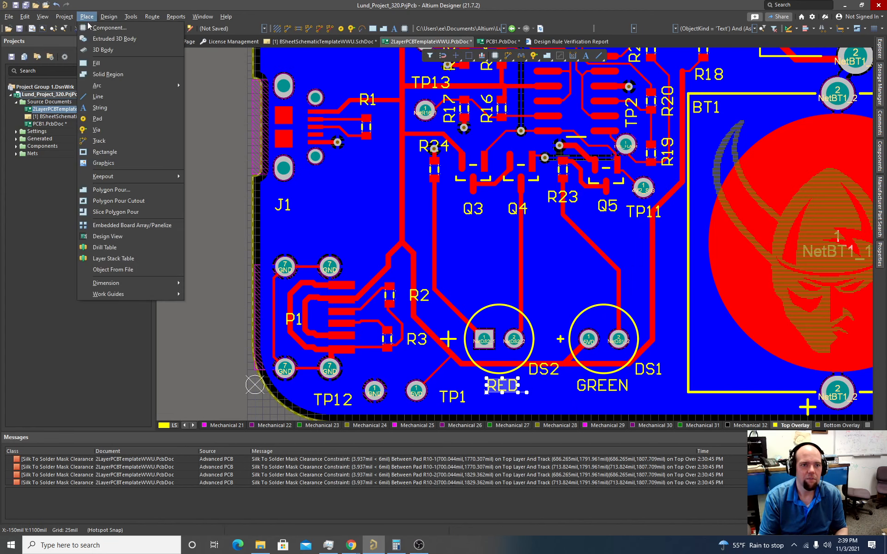
click(101, 107)
key(Tab)
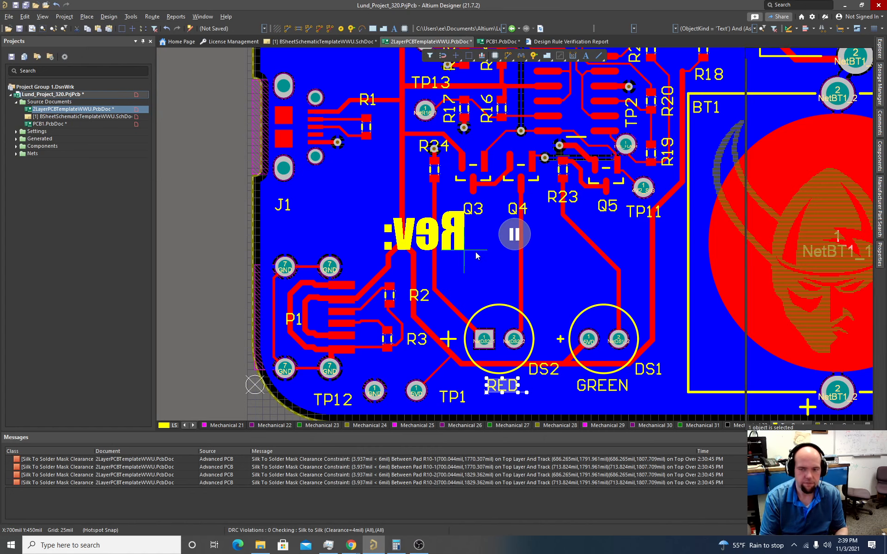
click(815, 184)
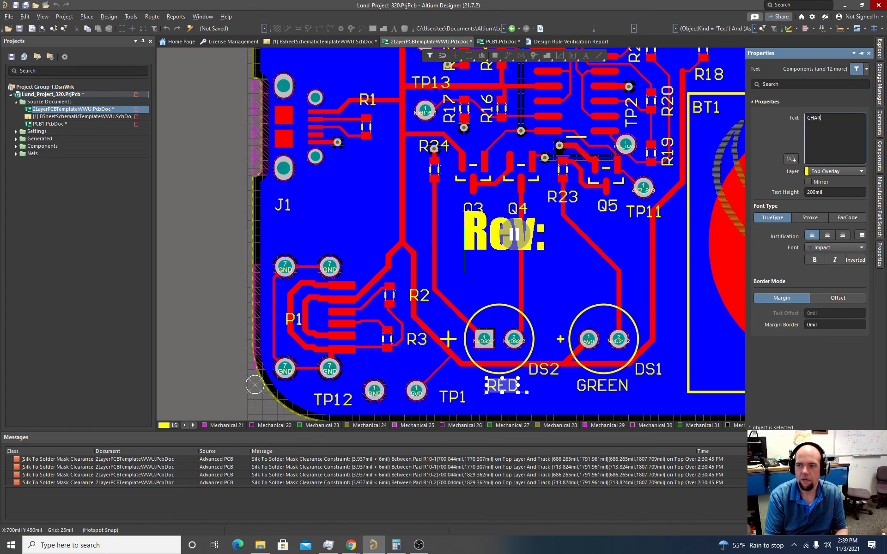
click(813, 191)
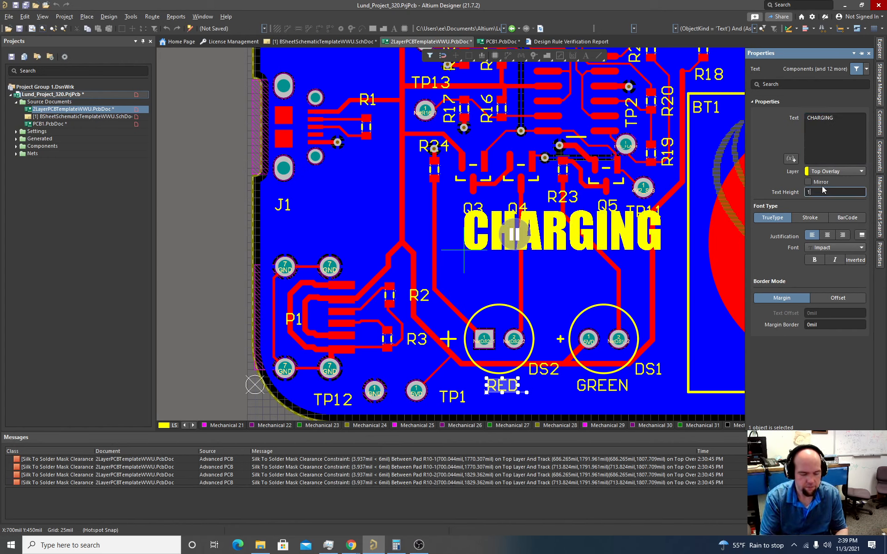
text(120)
key(Return)
drag(476, 245, 447, 298)
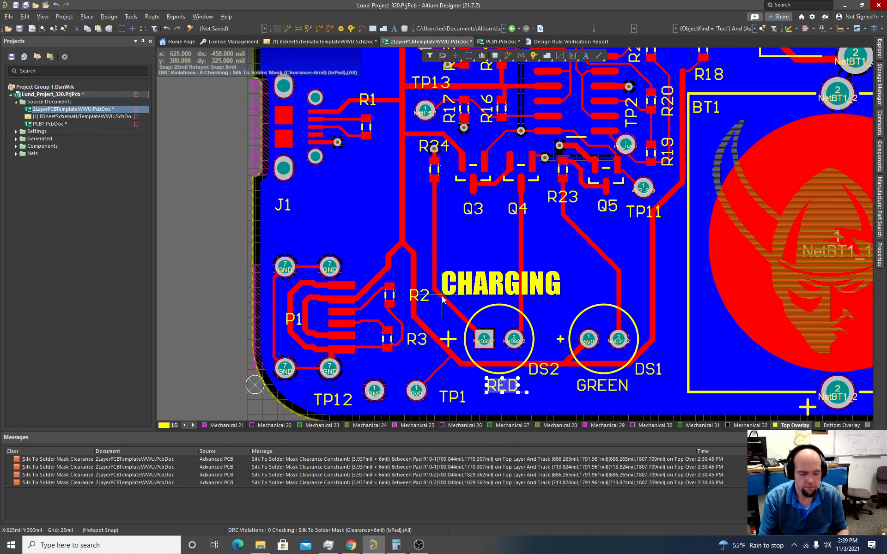
mouse_move(442, 299)
mouse_down()
mouse_move(424, 267)
mouse_move(457, 292)
mouse_up()
text(GE)
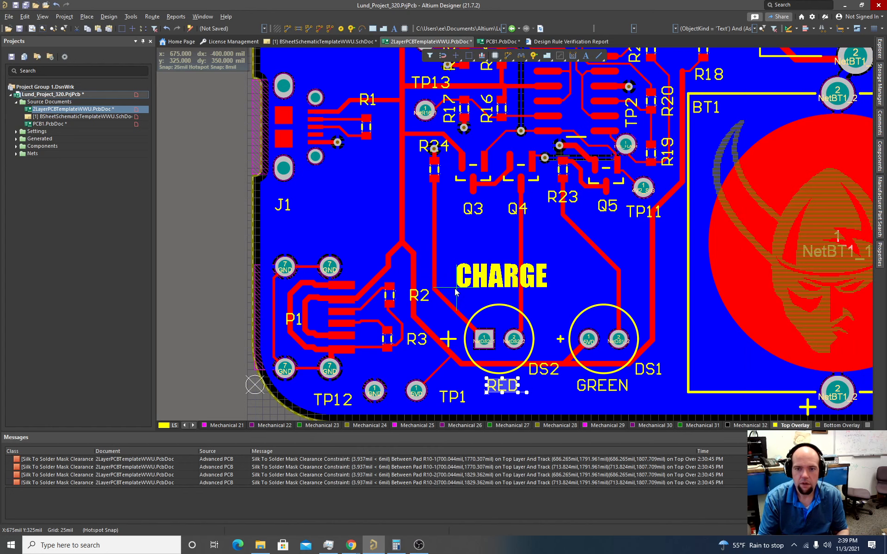
click(454, 292)
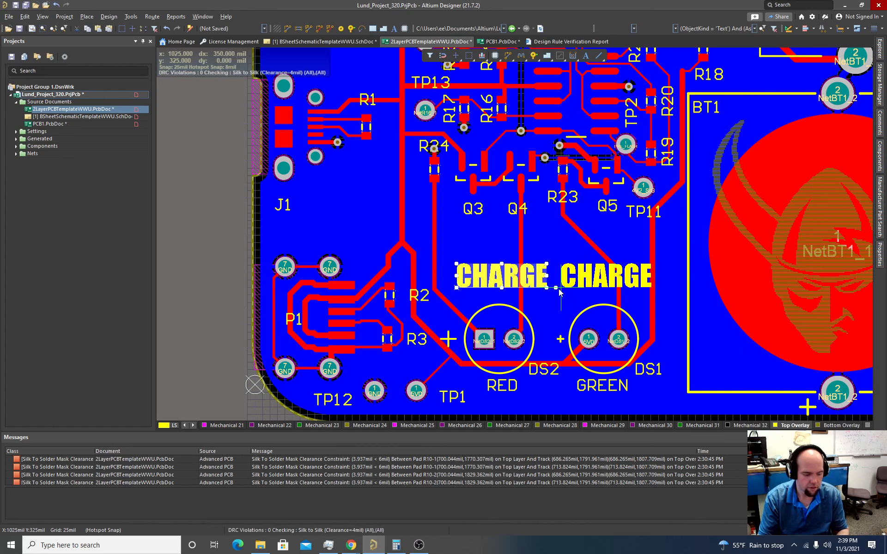
- Place a matching "DONE" string above LED DS1, level with "CHARGE" at about X 1075, Y 325 mil, and end string placement
key(Tab)
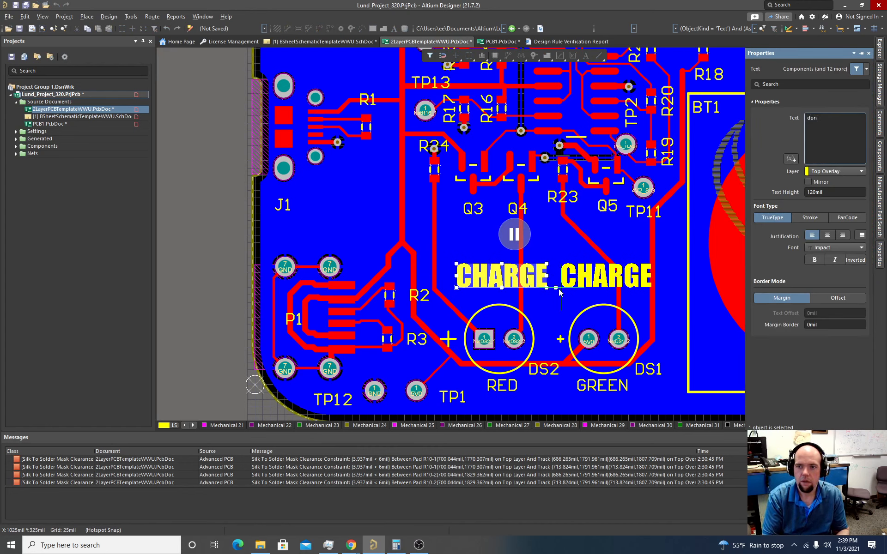
key(Return)
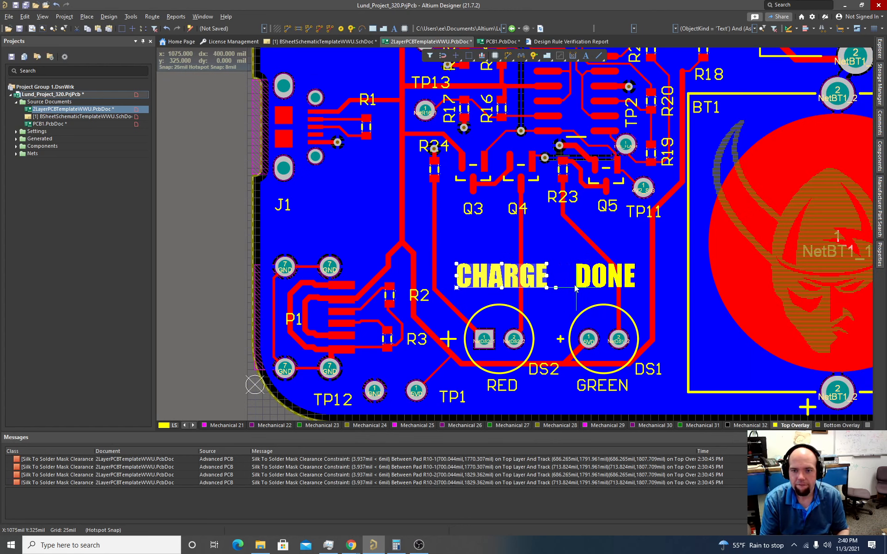
click(574, 289)
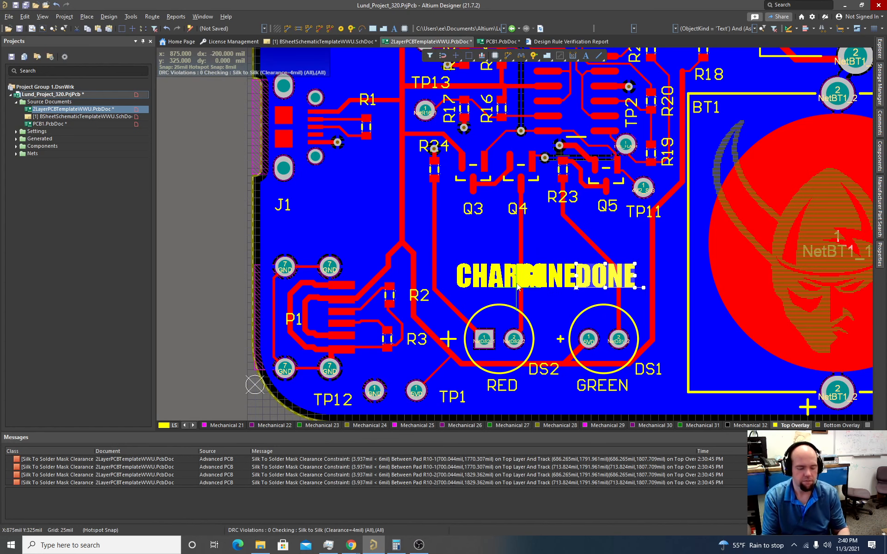
key(Escape)
- Start a new Top Overlay string for the LED area with 80 mil text height and the Arial font
ctrl+scroll(453, 265, down, 2)
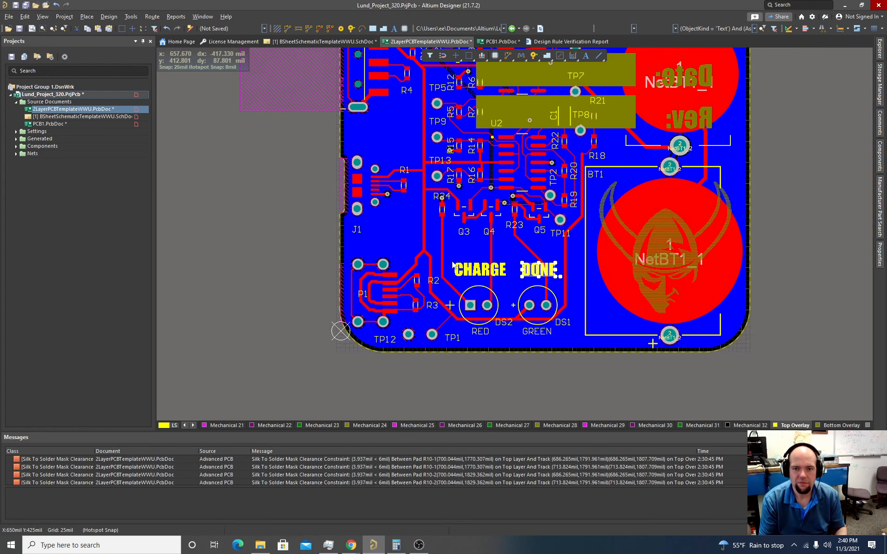
ctrl+scroll(452, 249, up, 1)
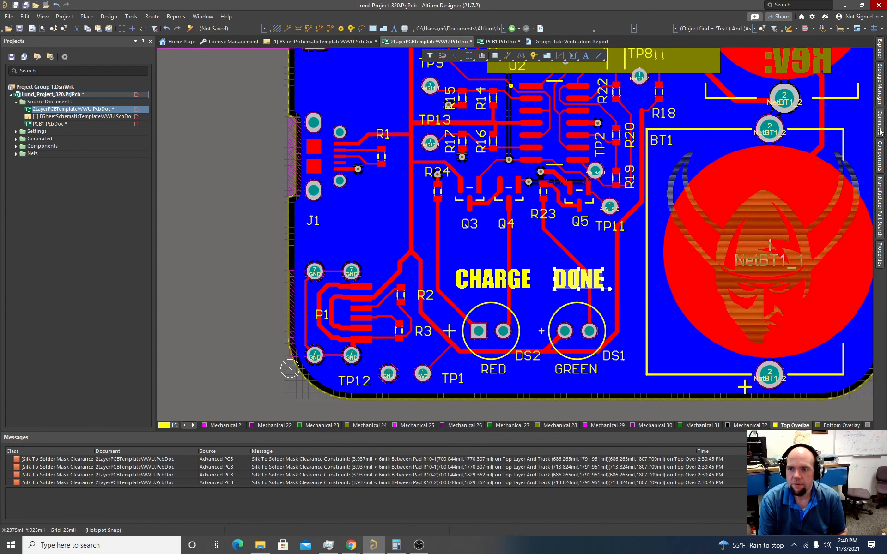
click(86, 17)
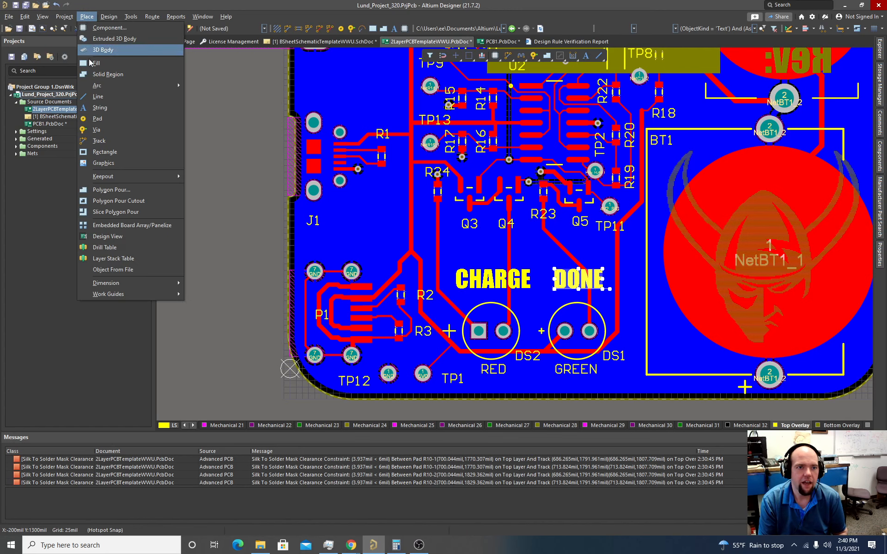
click(100, 118)
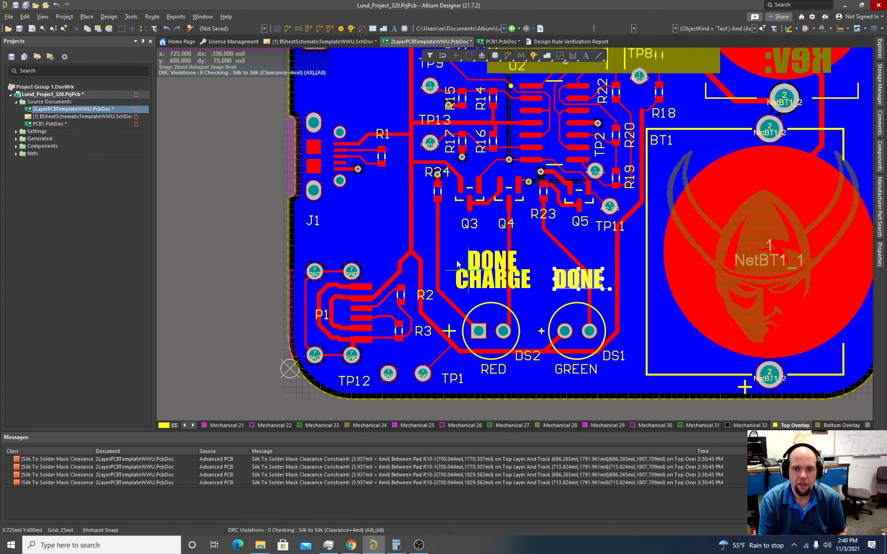
key(Tab)
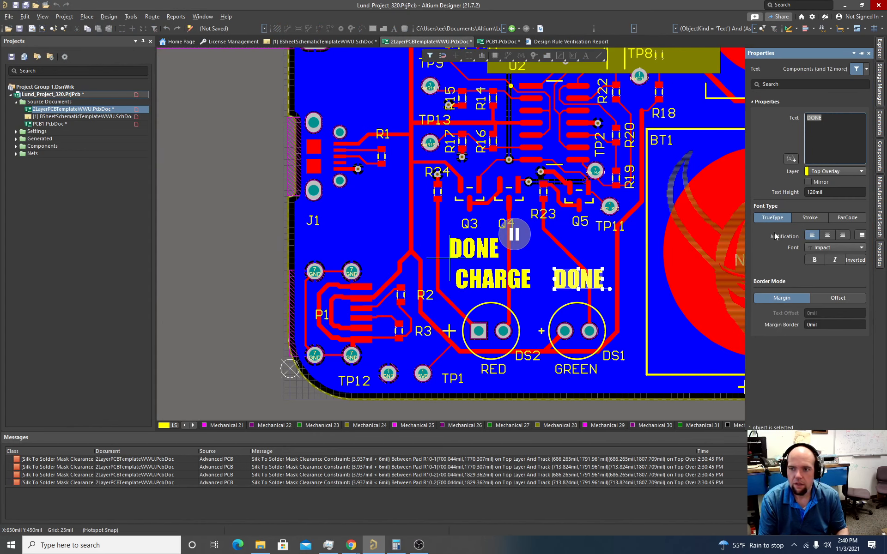
click(831, 191)
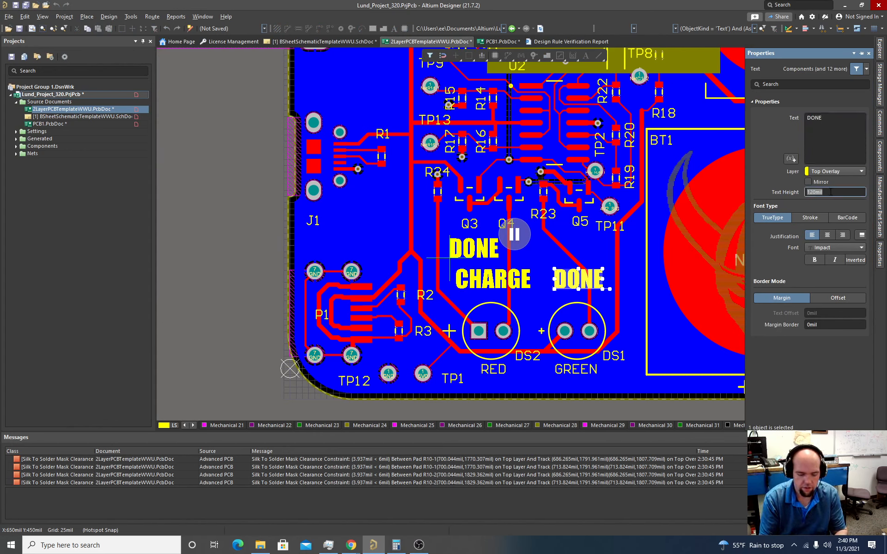
text(80)
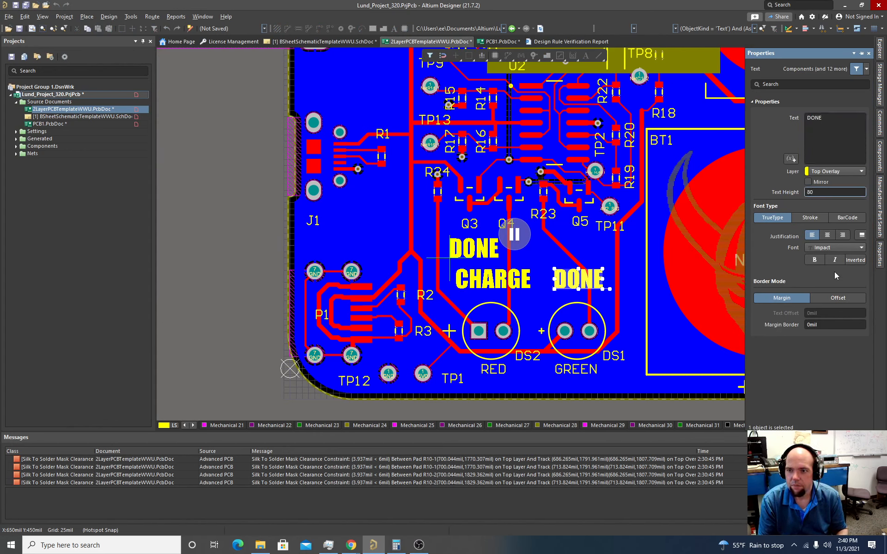
click(834, 247)
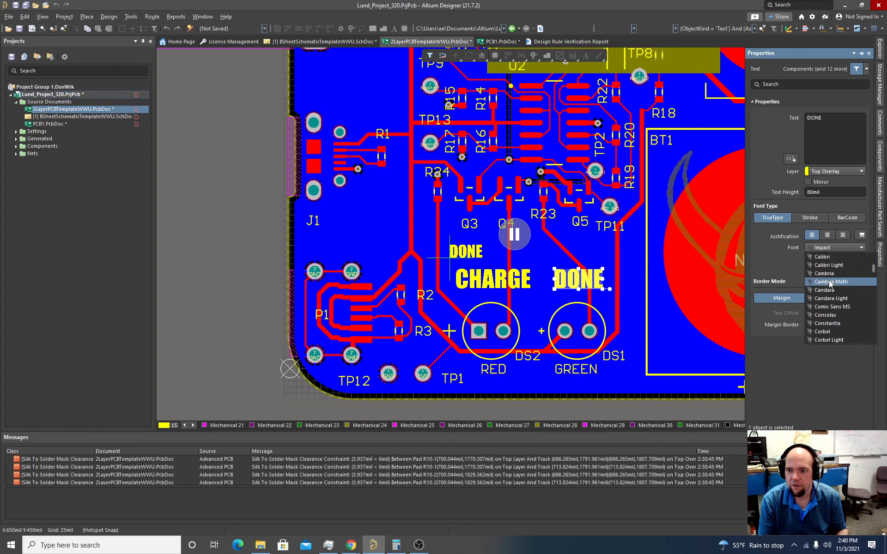
scroll(826, 277, up, 6)
click(811, 260)
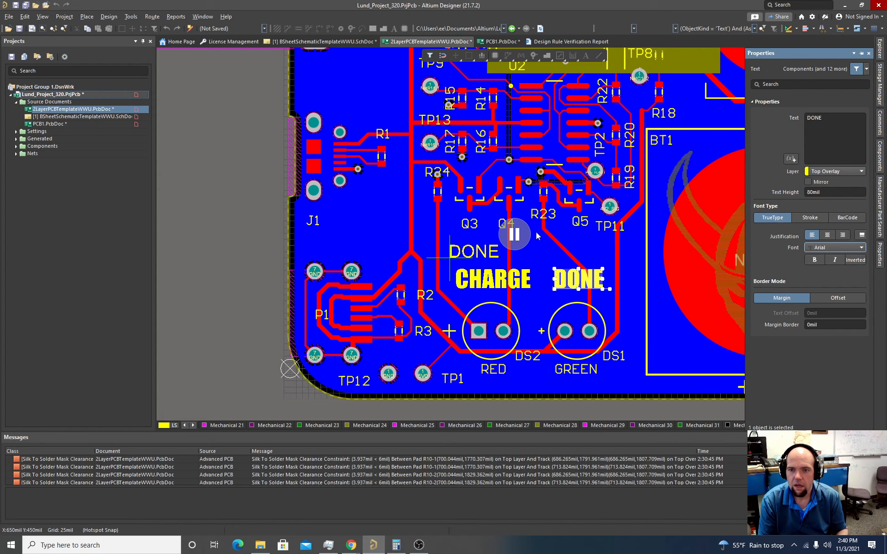
- Set the string to the centred two-line text "FLASHING WHEN / UNDER VOLTAGE" and place it above "CHARGE" at about X 800, Y 450 mil
click(841, 122)
key(ctrl+a)
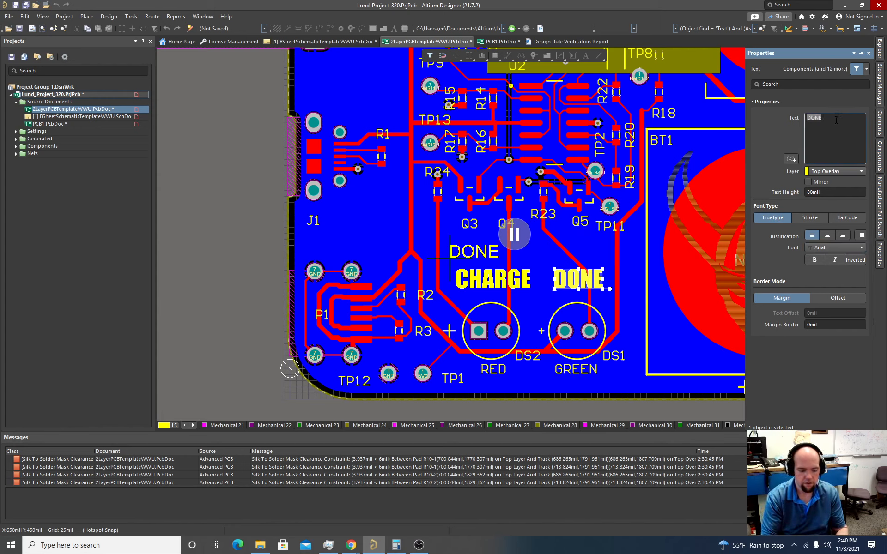
text(f)
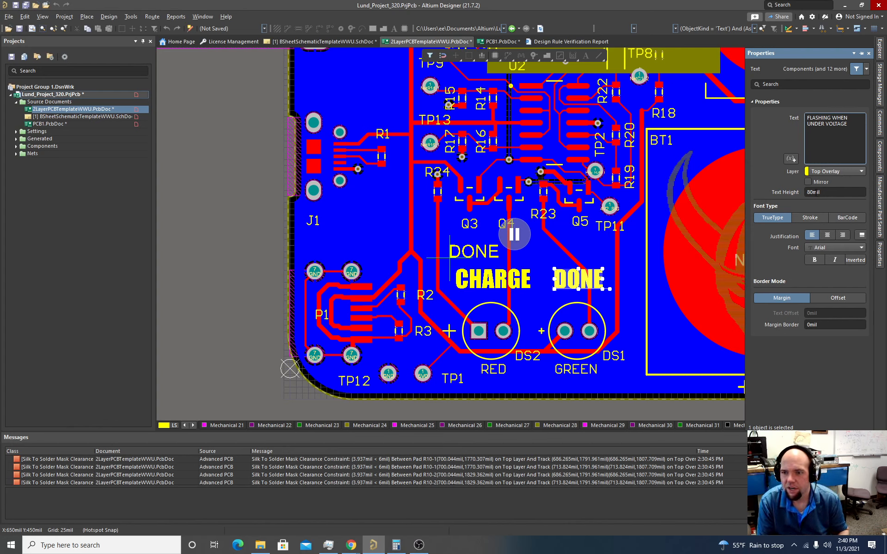
click(828, 236)
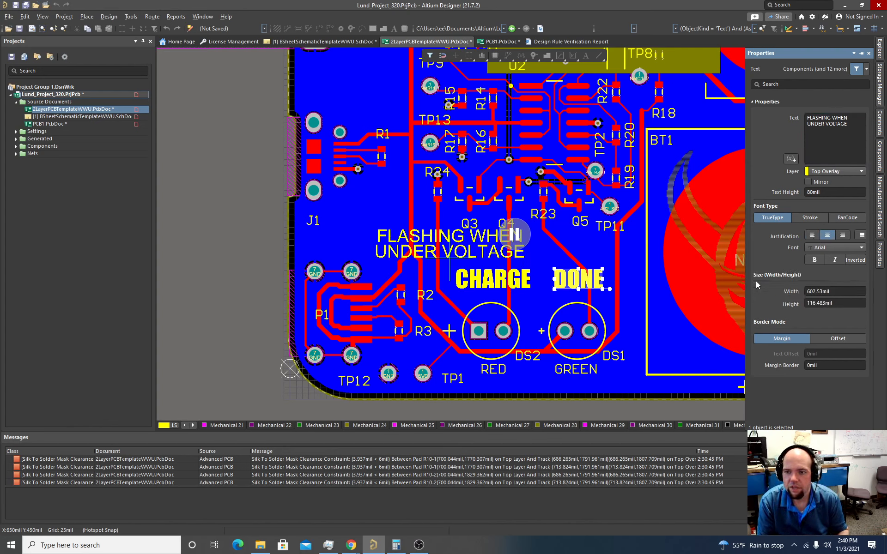
drag(451, 262, 487, 264)
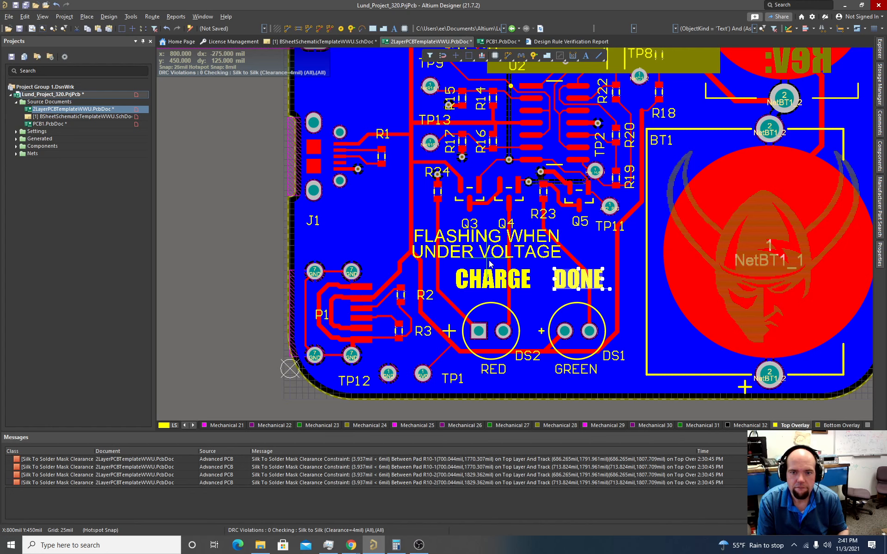
drag(489, 261, 489, 260)
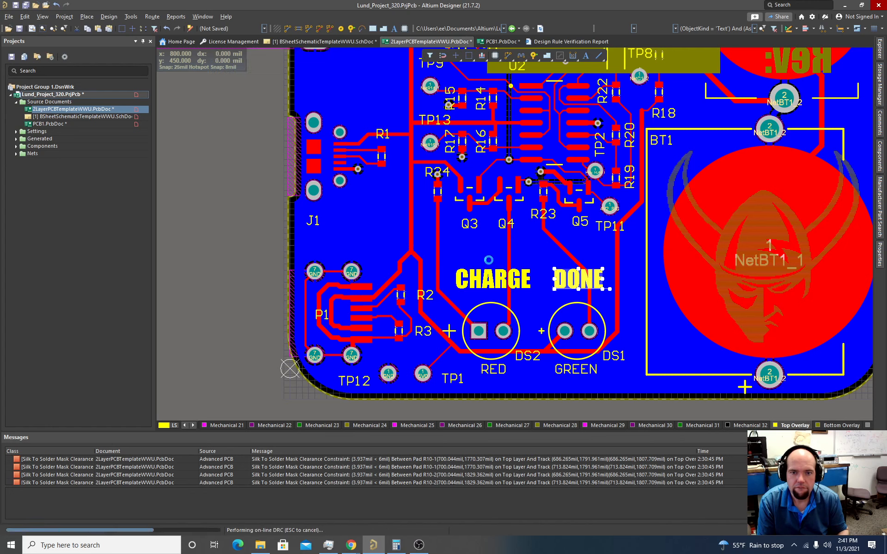
click(487, 259)
key(ctrl+v)
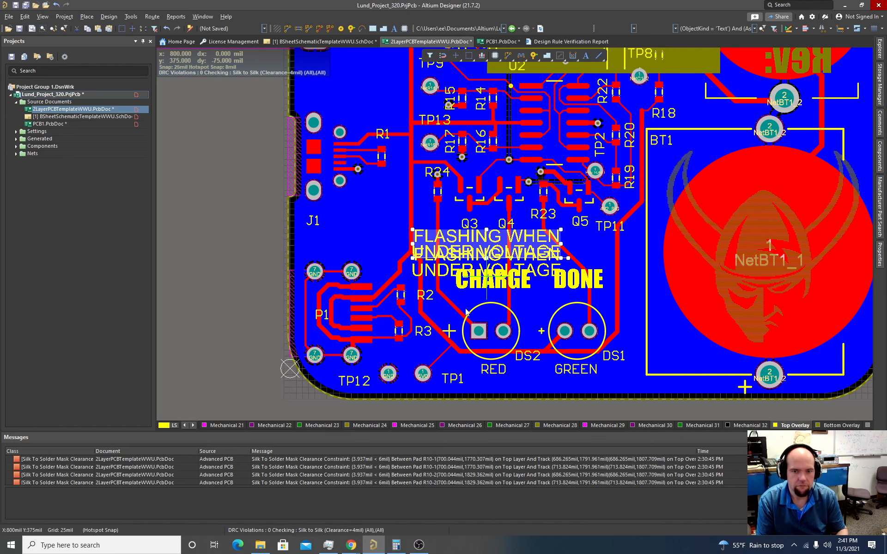
key(Escape)
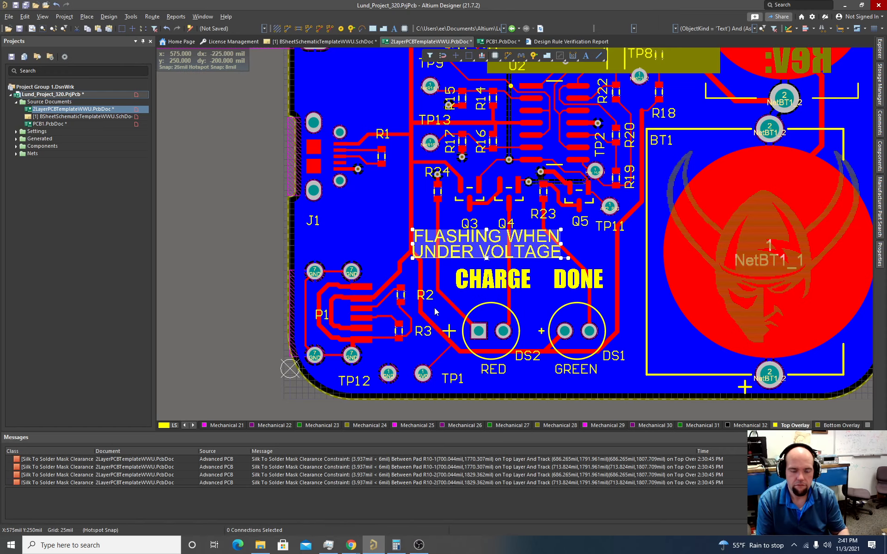
- Rotate the R23 designator vertically beside its resistor and shift the Q3 and Q4 designators slightly right, clear of the flashing label
key(3)
ctrl+scroll(430, 294, down, 3)
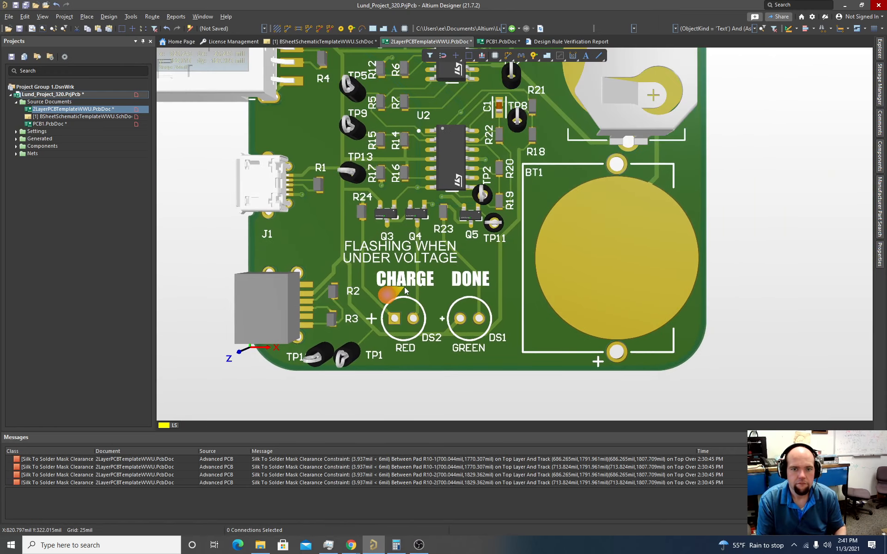
key(2)
ctrl+scroll(476, 216, up, 5)
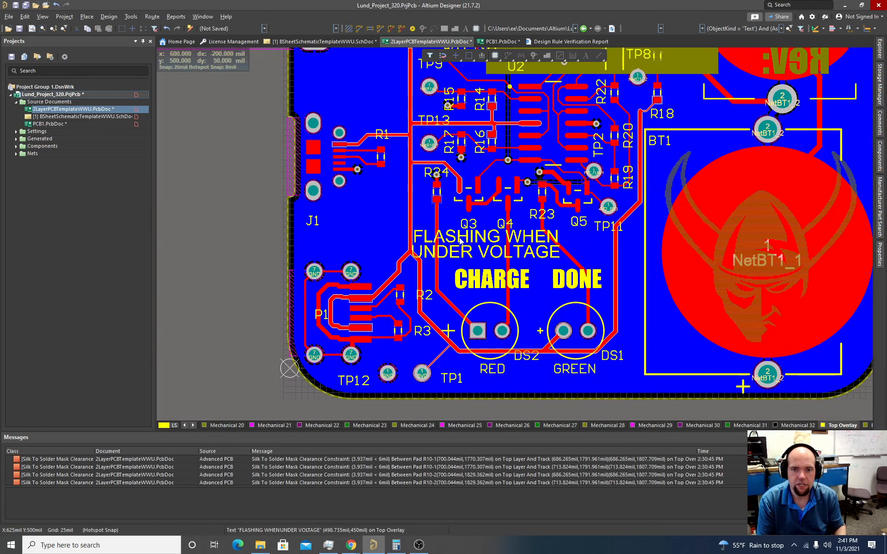
click(475, 216)
drag(476, 216, 566, 159)
click(606, 200)
key(space)
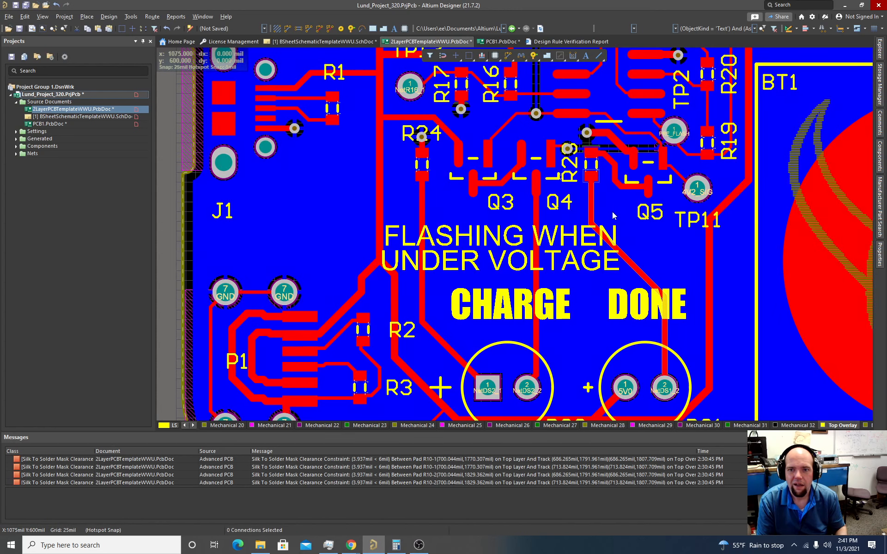
drag(559, 202, 558, 202)
drag(502, 208, 503, 208)
- Examine the top silkscreen in 3D around the LED labels and designators Q3, Q4 and R23, ending in the full 2D board view
key(3)
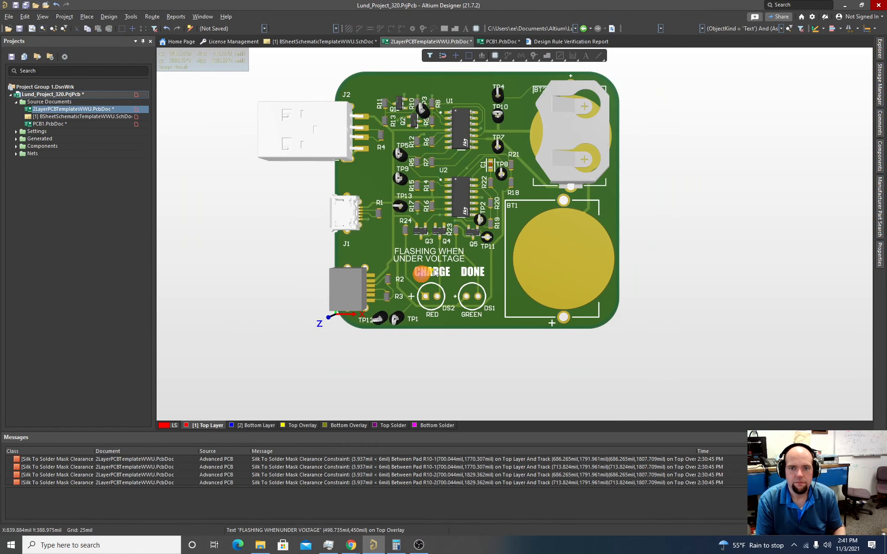
ctrl+scroll(415, 196, up, 2)
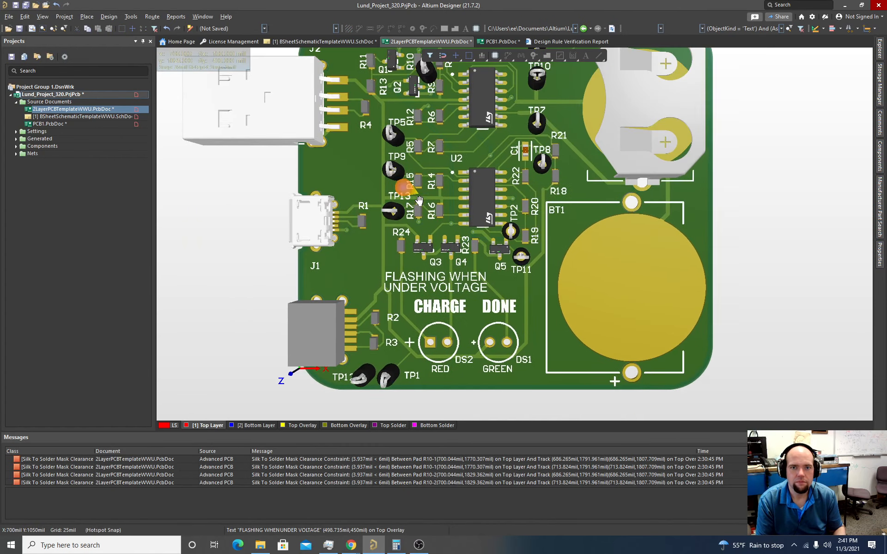
right_drag(418, 198, 435, 188)
ctrl+scroll(437, 203, down, 2)
ctrl+scroll(461, 247, up, 2)
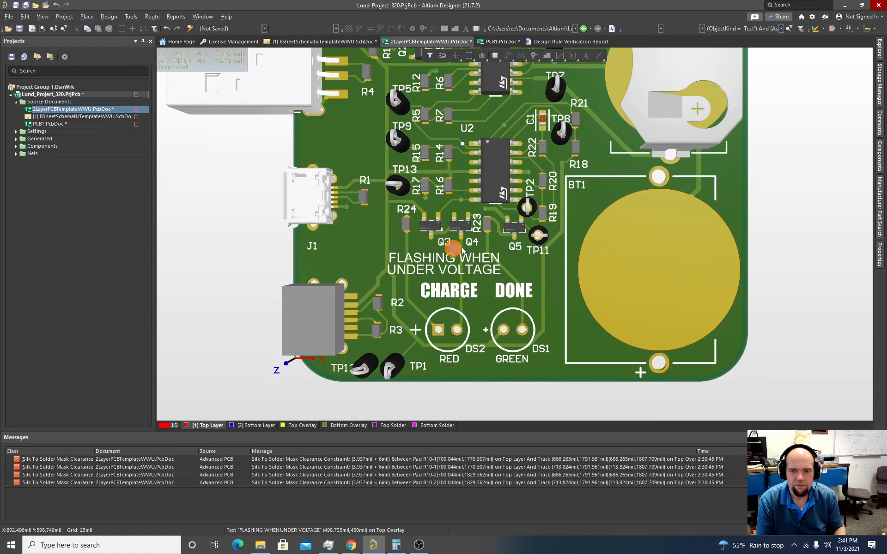
ctrl+scroll(462, 248, down, 2)
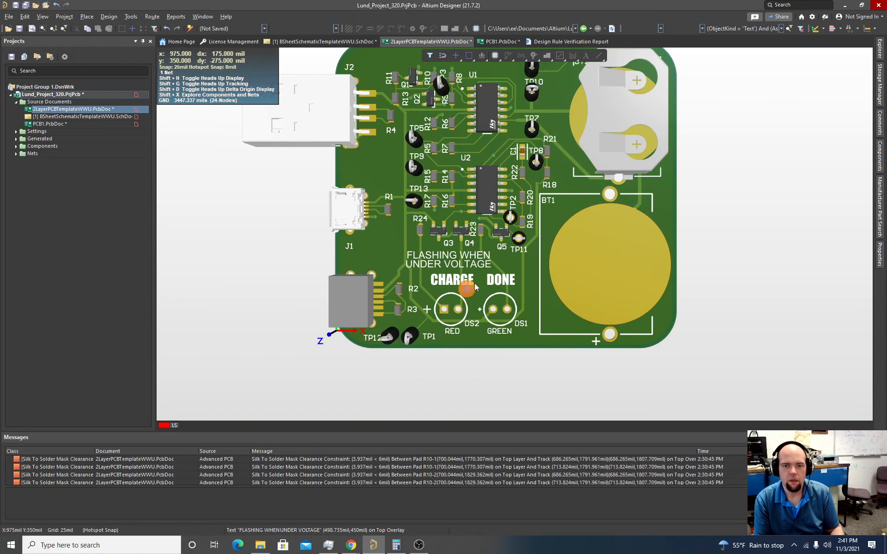
key(2)
ctrl+scroll(381, 282, down, 5)
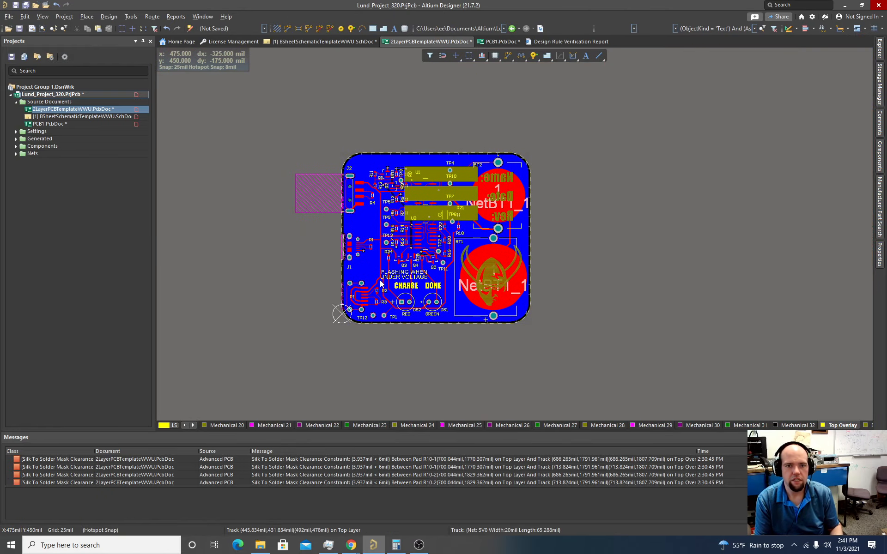
- Save all open documents, storing the new board document as PCB1.PcbDoc in the Lund_Project_320 folder
click(9, 16)
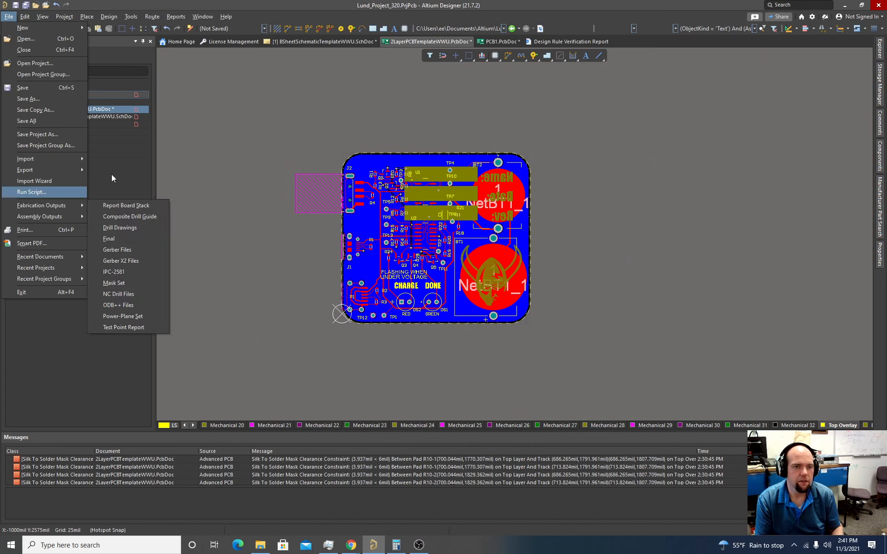
click(96, 94)
click(9, 16)
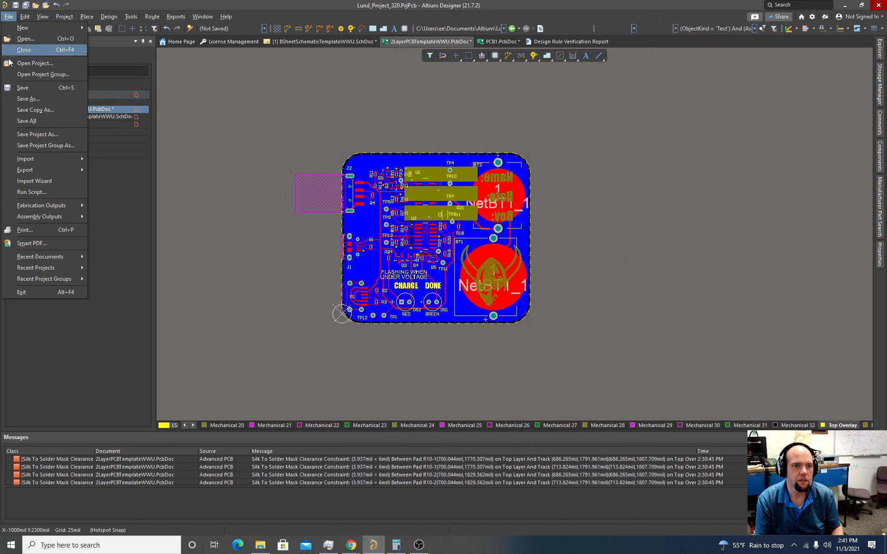
click(30, 120)
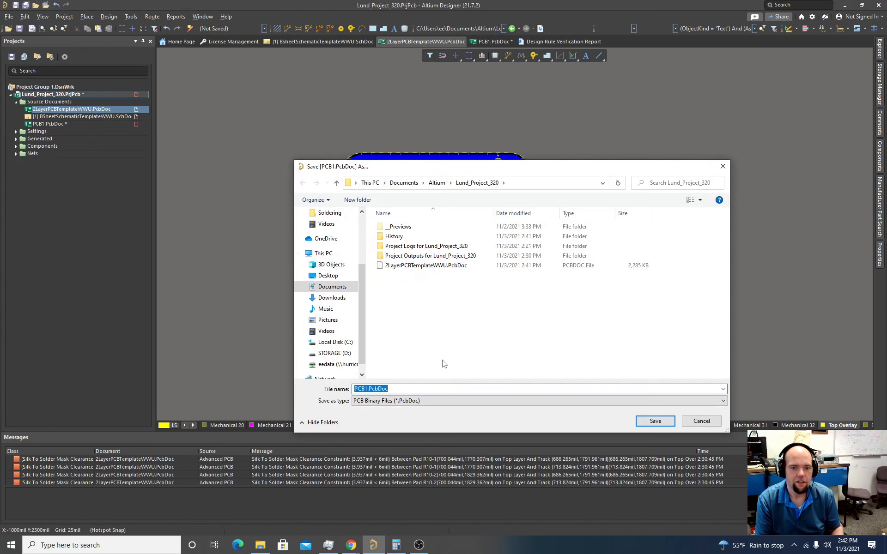
click(640, 420)
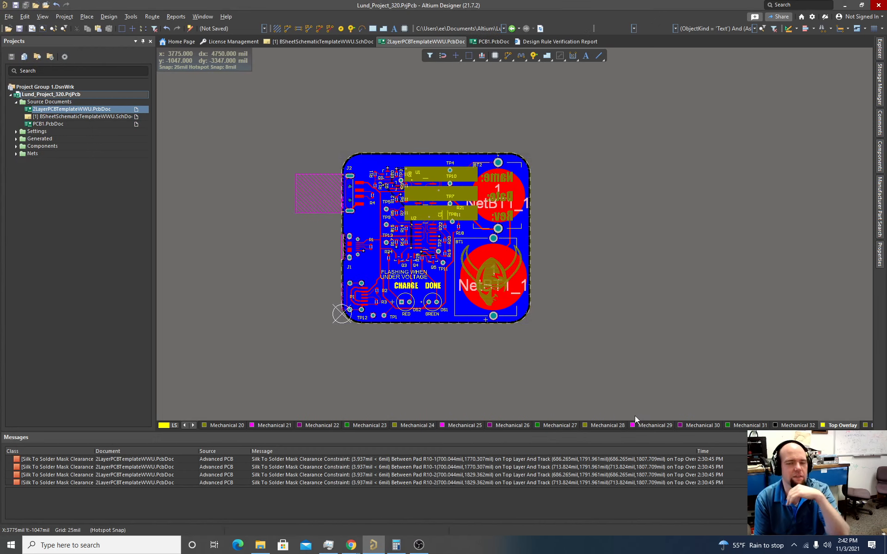
- Open the Gerber file setup and enable plotting for the top and bottom copper, solder and overlay layers, Top Paste and Mechanical 12
click(10, 17)
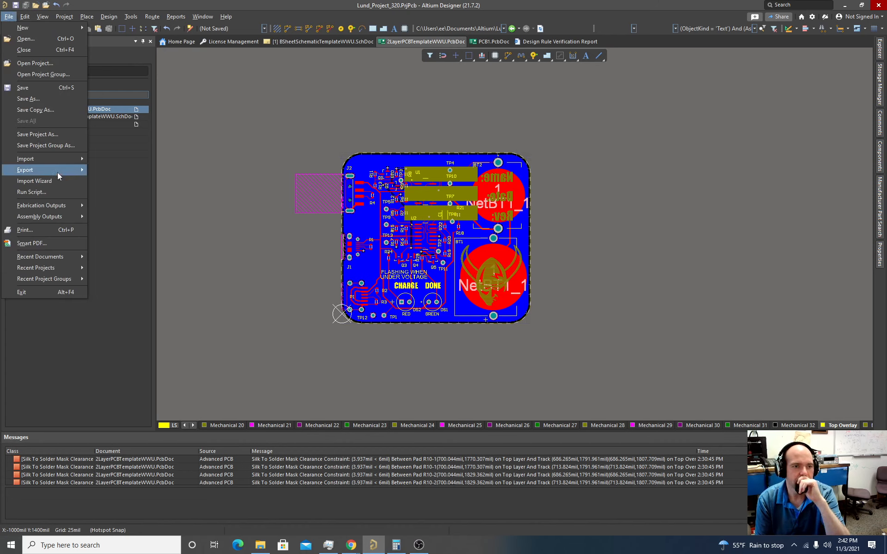
mouse_move(79, 210)
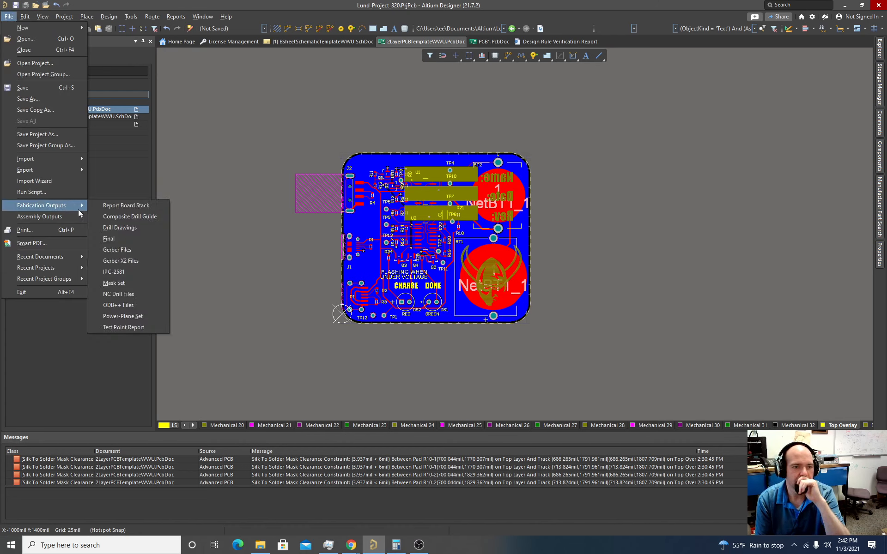
click(117, 250)
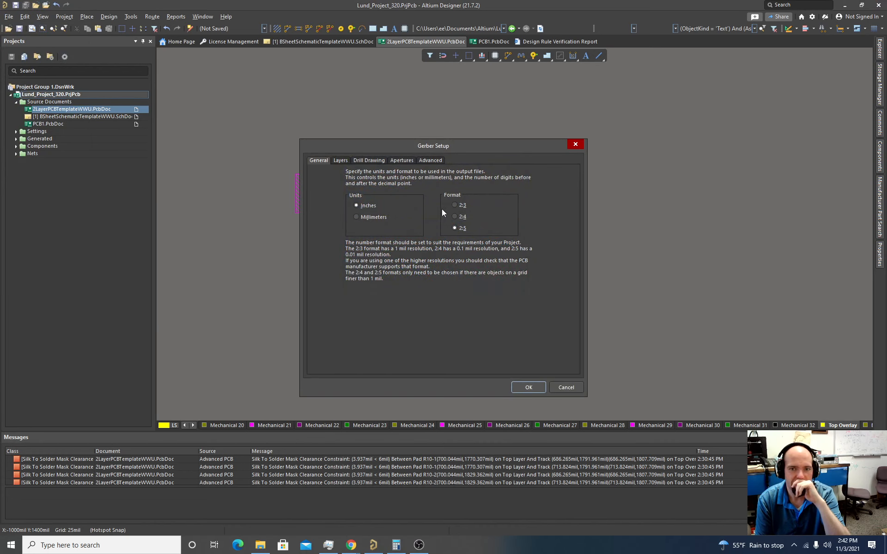
click(341, 162)
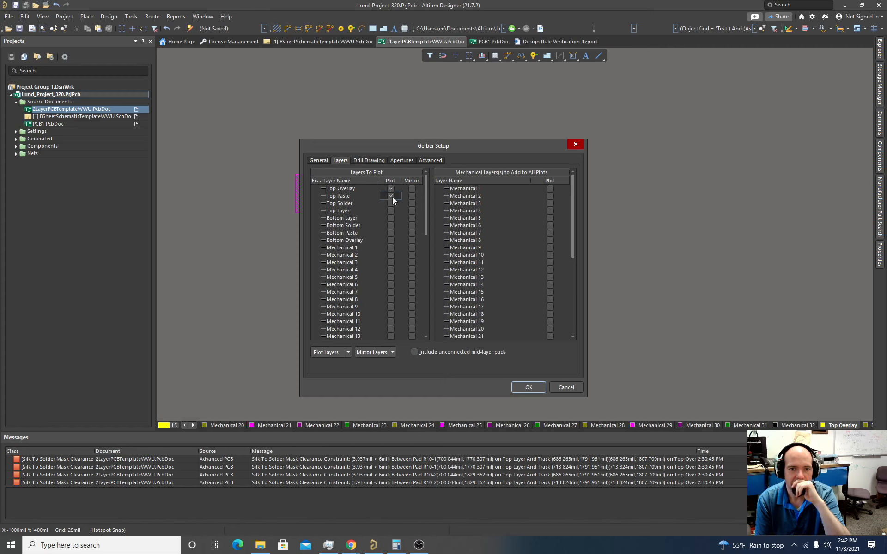
click(412, 196)
click(391, 203)
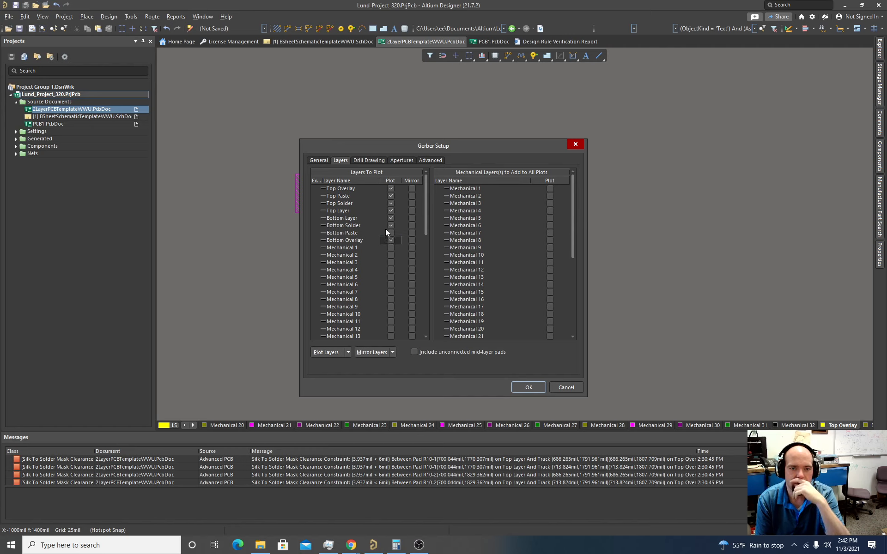
scroll(388, 240, down, 2)
click(390, 285)
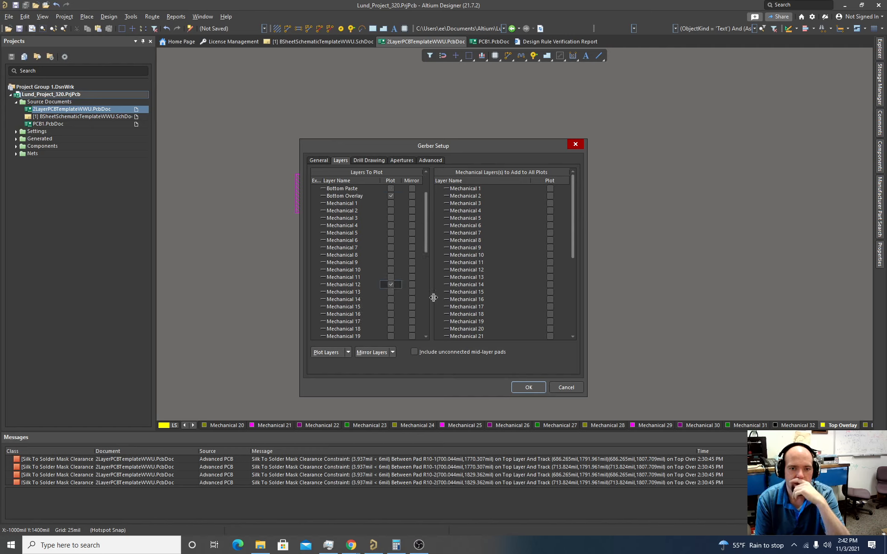
scroll(374, 272, up, 2)
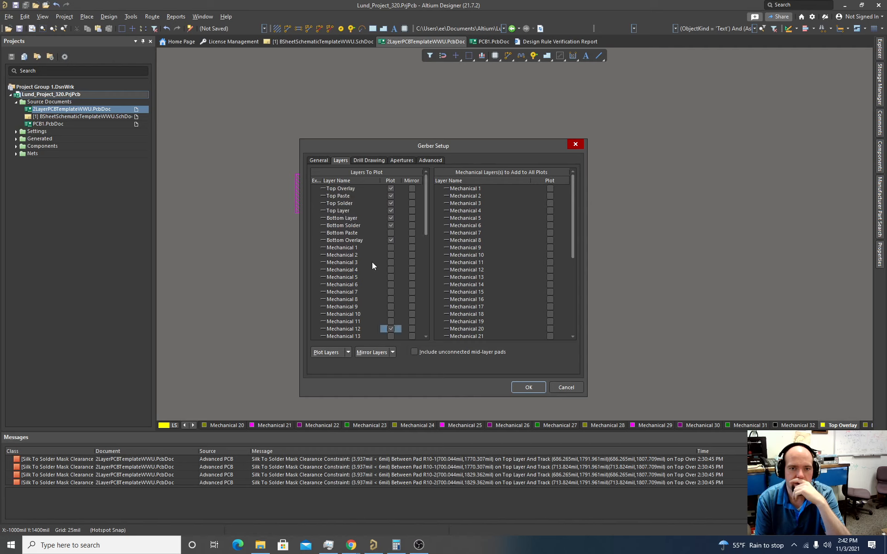
- Check the remaining mechanical layers in the Gerber setup and generate the Gerber files with the chosen plot layers
scroll(434, 292, down, 6)
scroll(407, 293, down, 4)
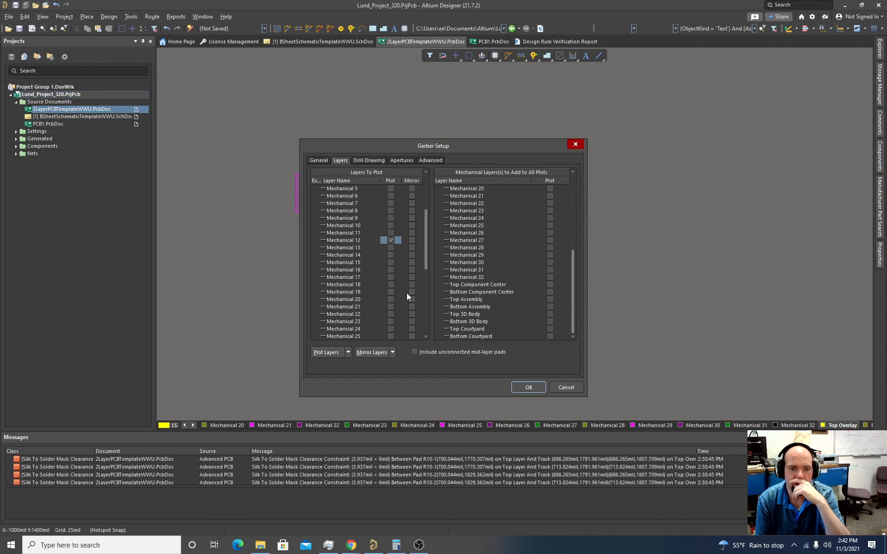
click(527, 388)
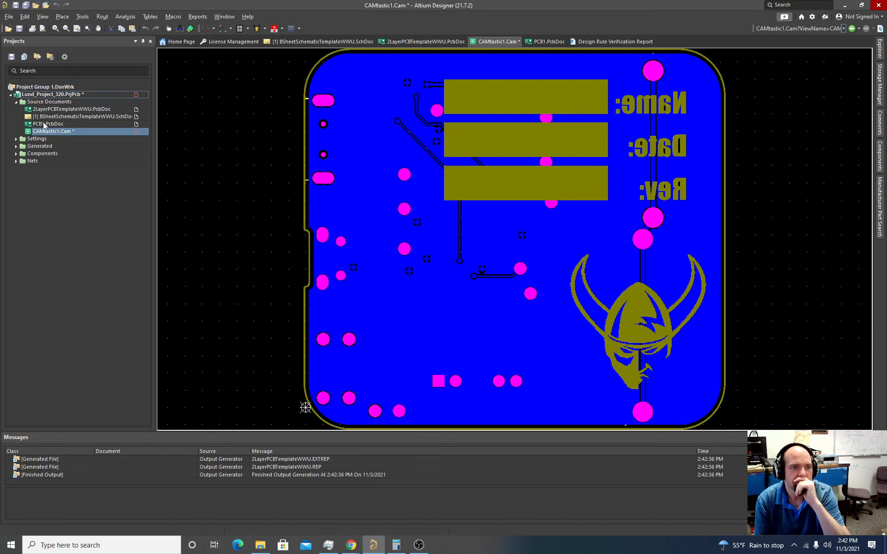
- Generate NC drill files for 2LayerPCBTemplateWWU.PcbDoc in inches with 2:5 format and import the drill data with its default settings
double_click(55, 109)
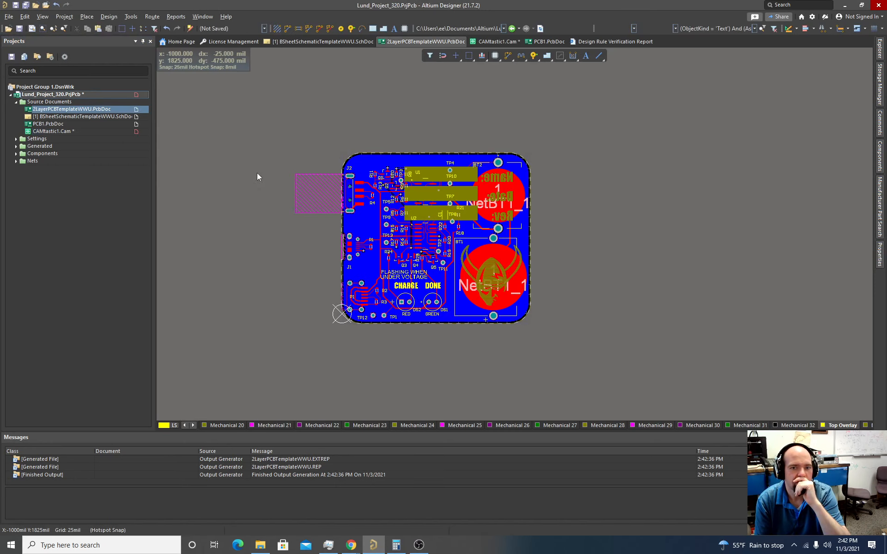
click(13, 20)
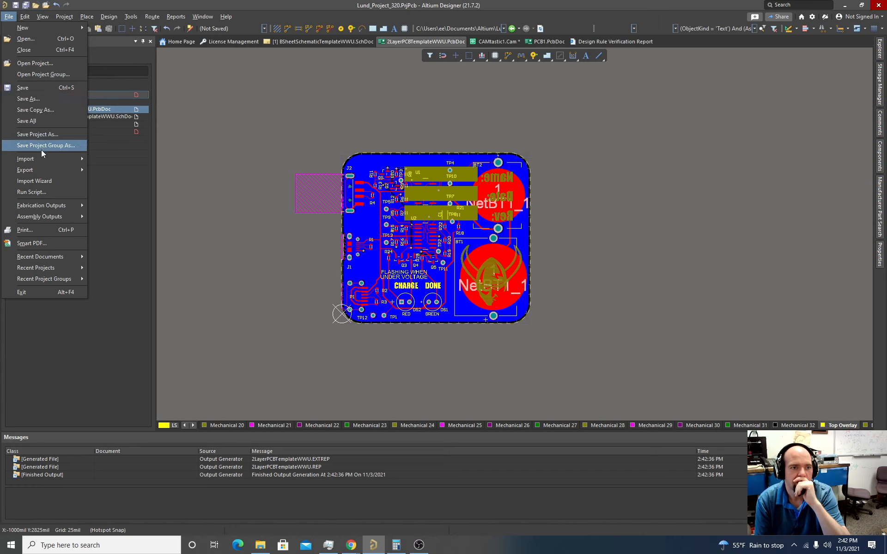
mouse_move(65, 207)
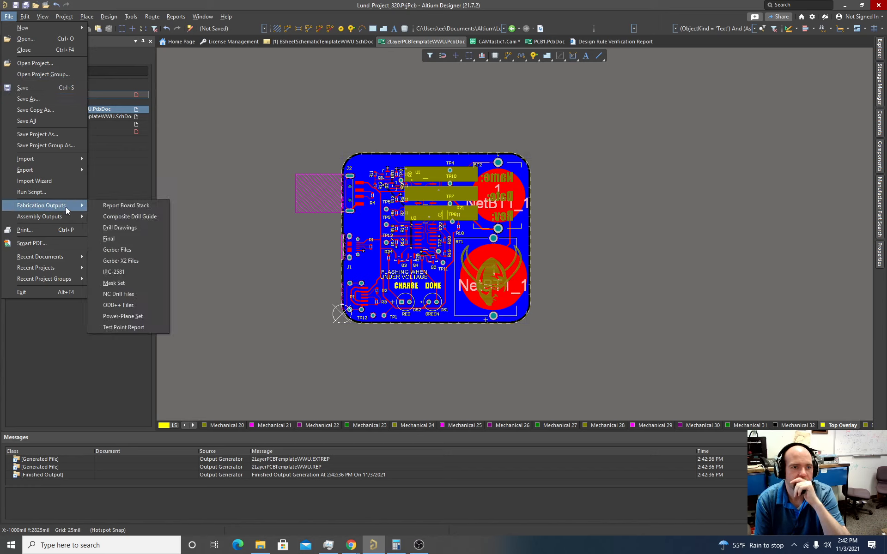
click(120, 294)
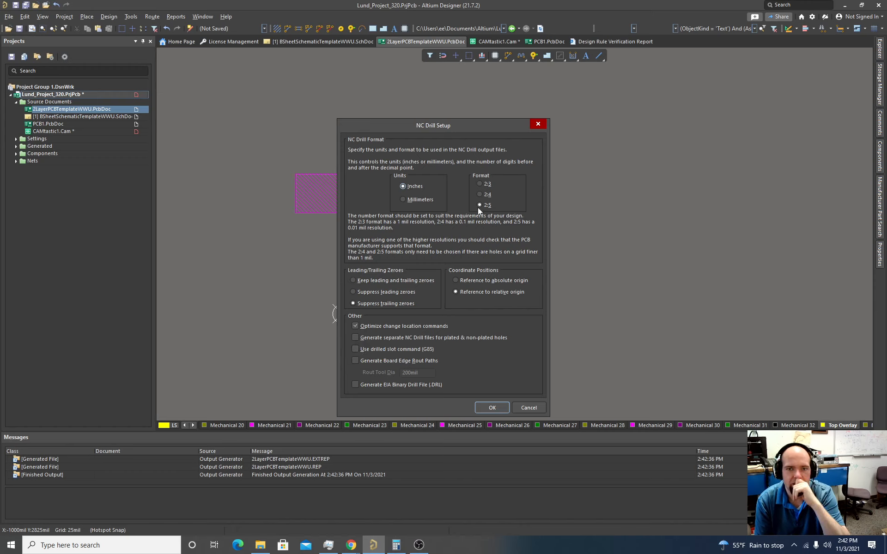
click(491, 408)
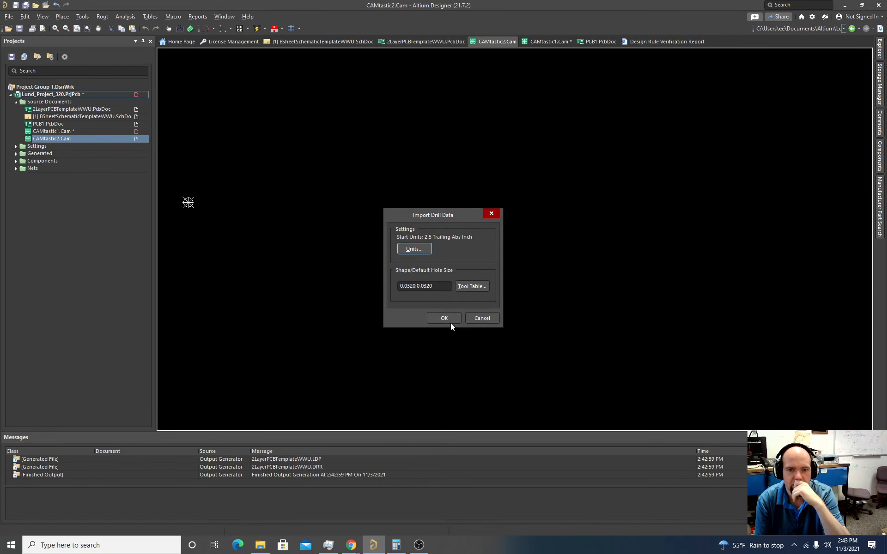
click(450, 322)
click(436, 317)
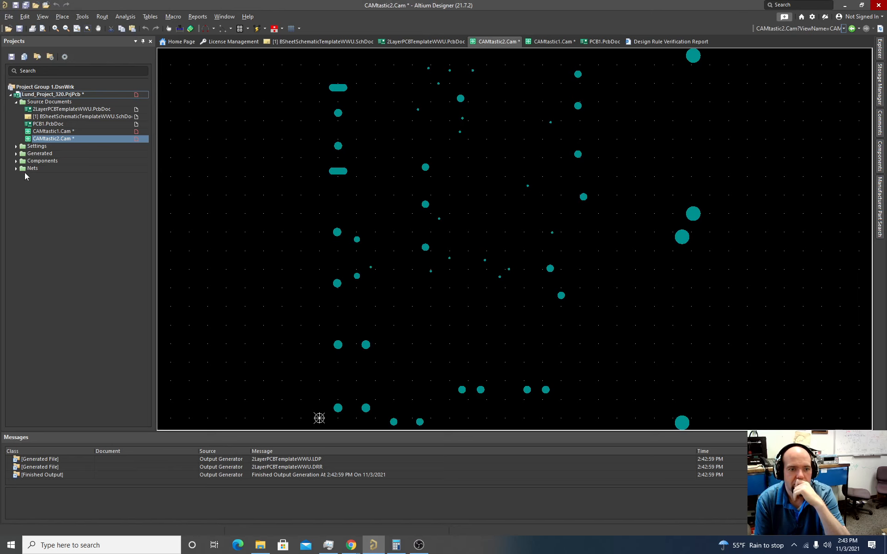
- Switch to File Explorer and open the Project Outputs for Lund_Project_320 folder inside Documents\Altium\Lund_Project_320 of the ee user folder
click(260, 545)
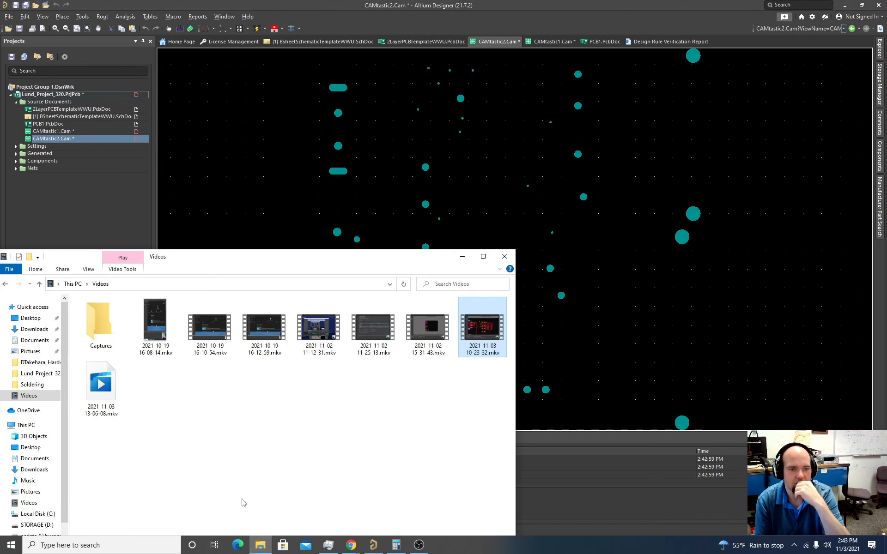
scroll(50, 393, down, 1)
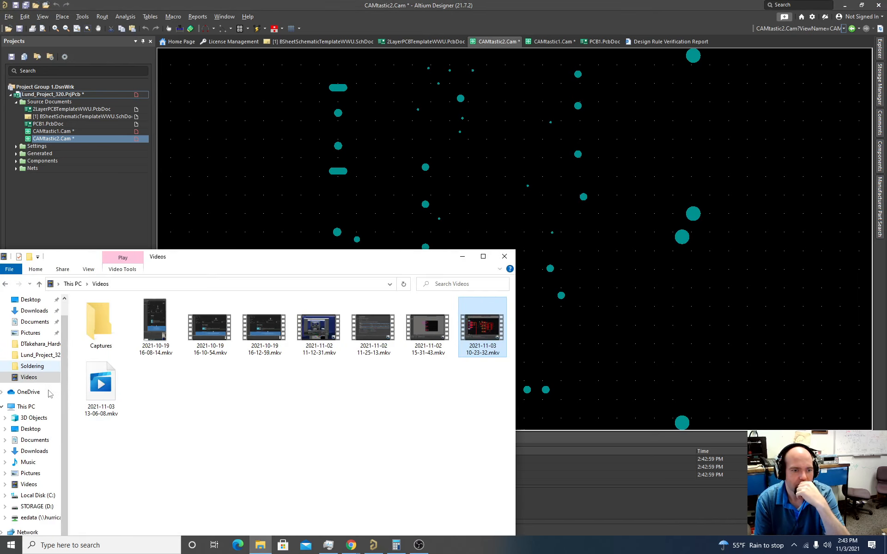
click(45, 496)
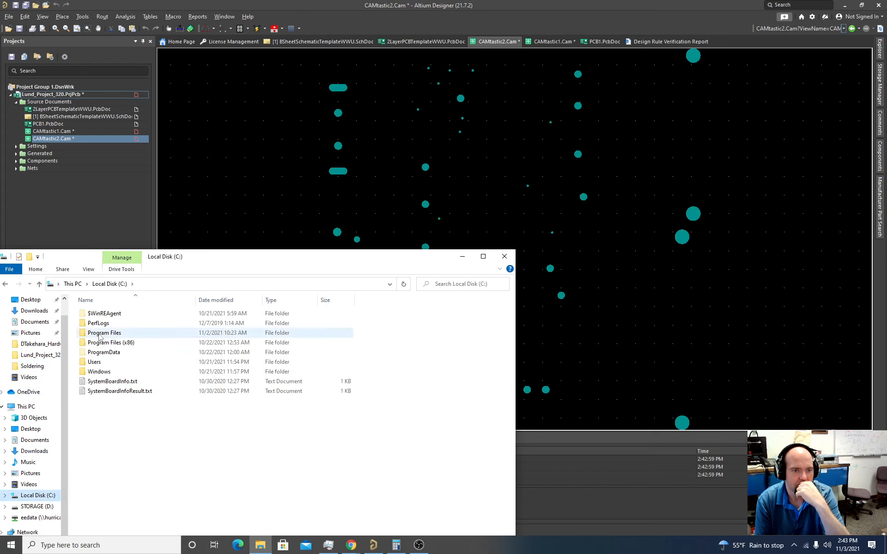
double_click(94, 363)
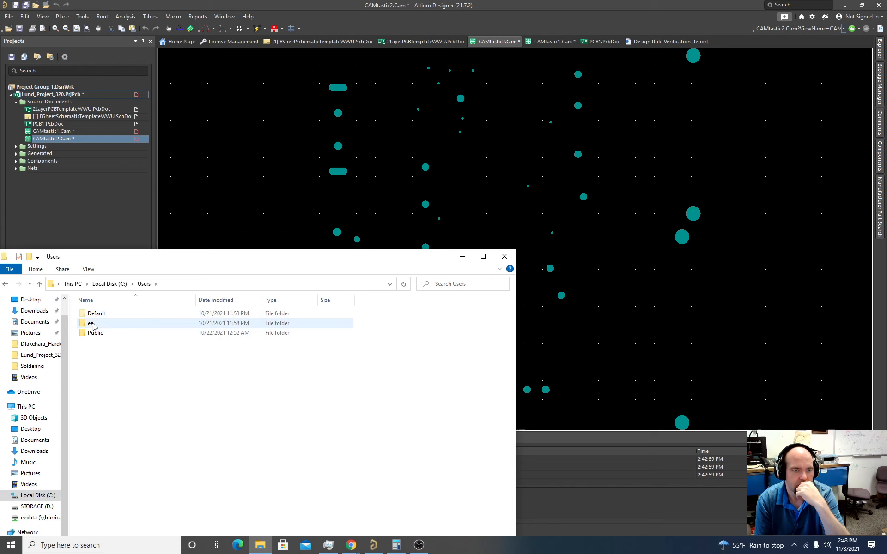
double_click(93, 324)
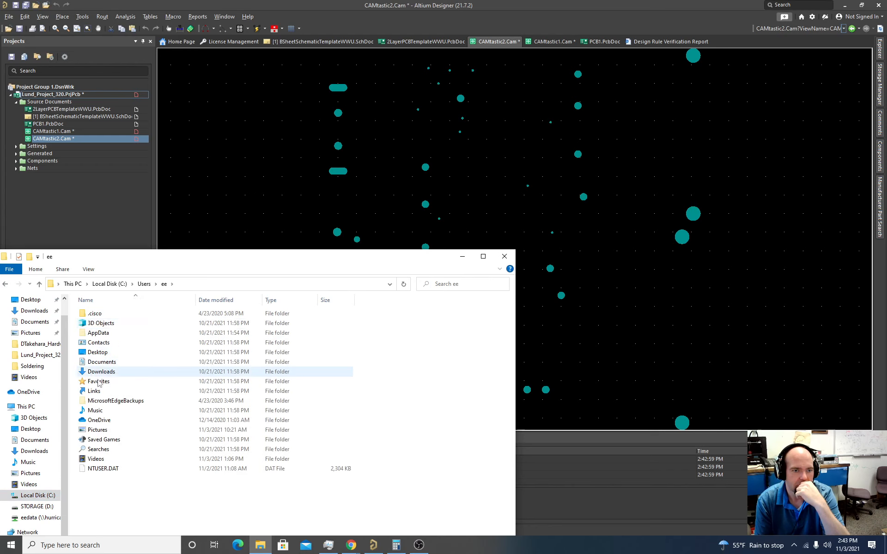
double_click(100, 363)
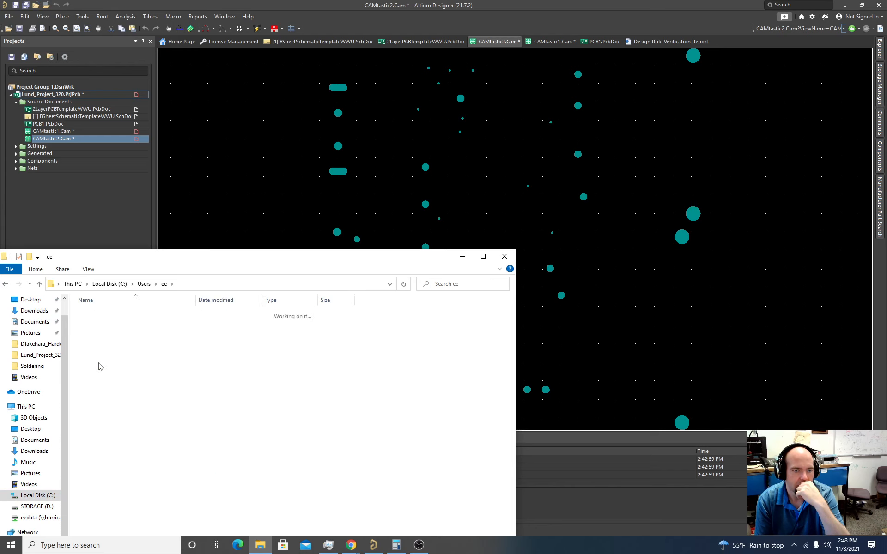
double_click(96, 314)
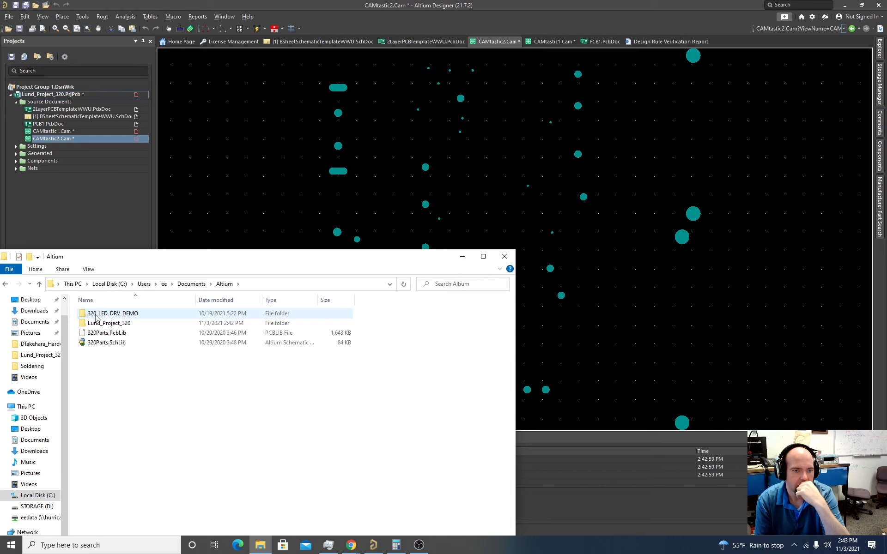
double_click(99, 324)
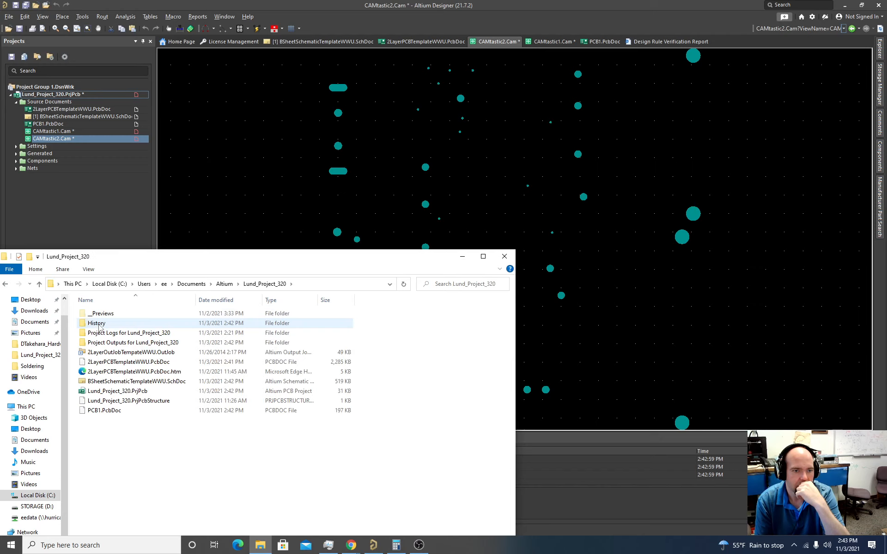
double_click(97, 342)
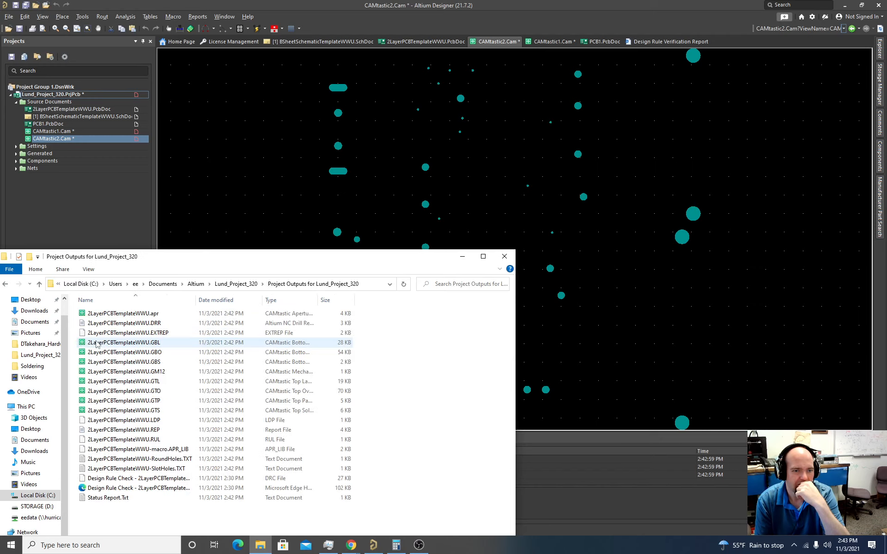
- Rename the Mechanical 12 Gerber file 2LayerPCBTemplateWWU.GM12 to 2LayerPCBTemplateWWU.GKO
click(162, 371)
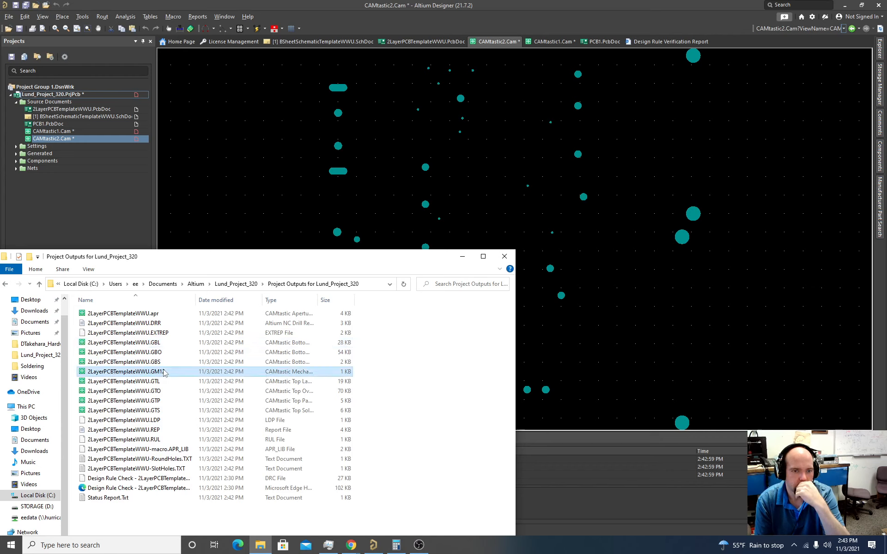
click(163, 372)
click(168, 371)
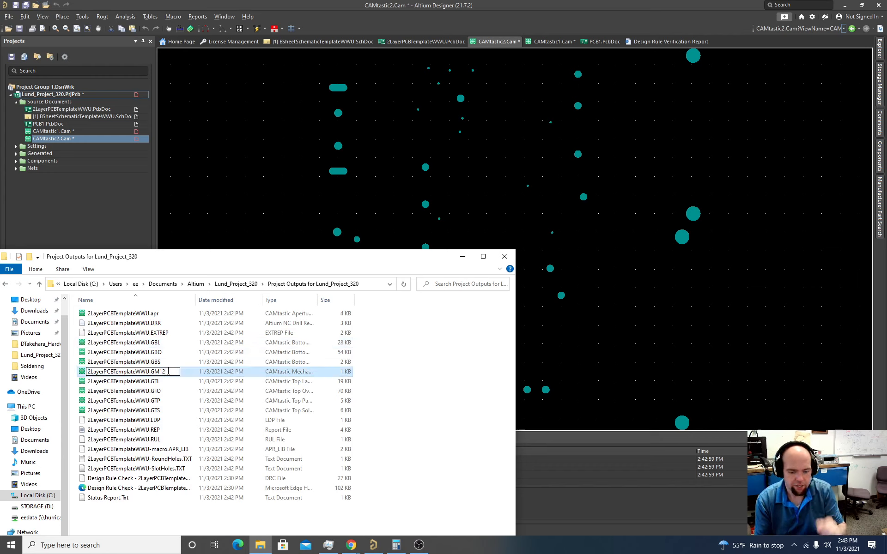
key(BackSpace)
key(BackSpace)
key(BackSpace)
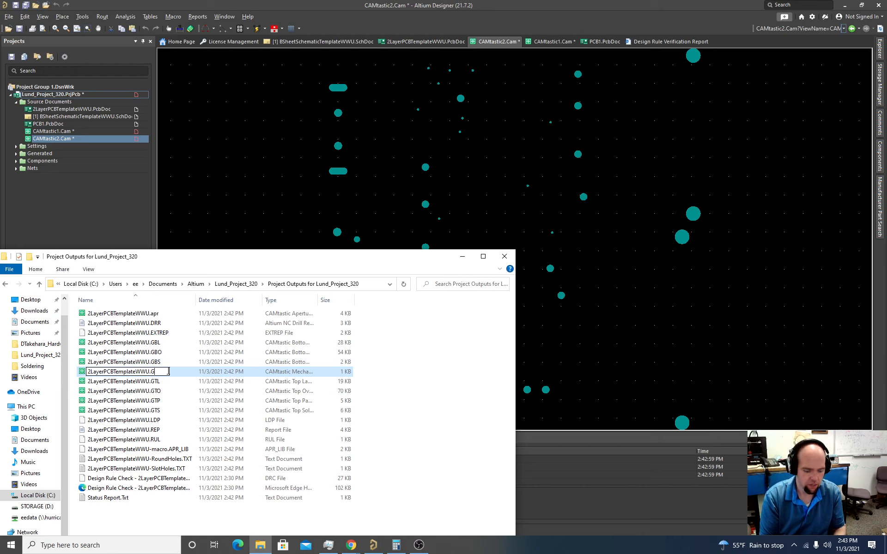
text(KO)
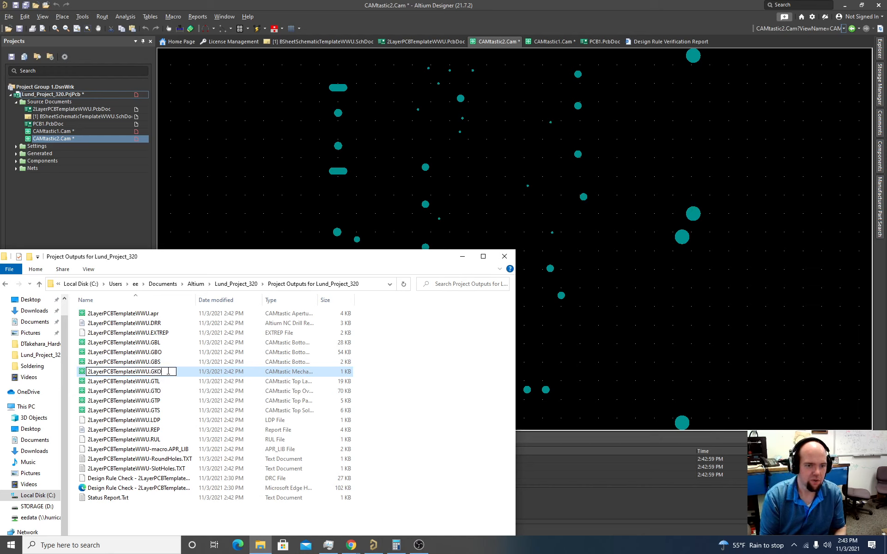
click(380, 405)
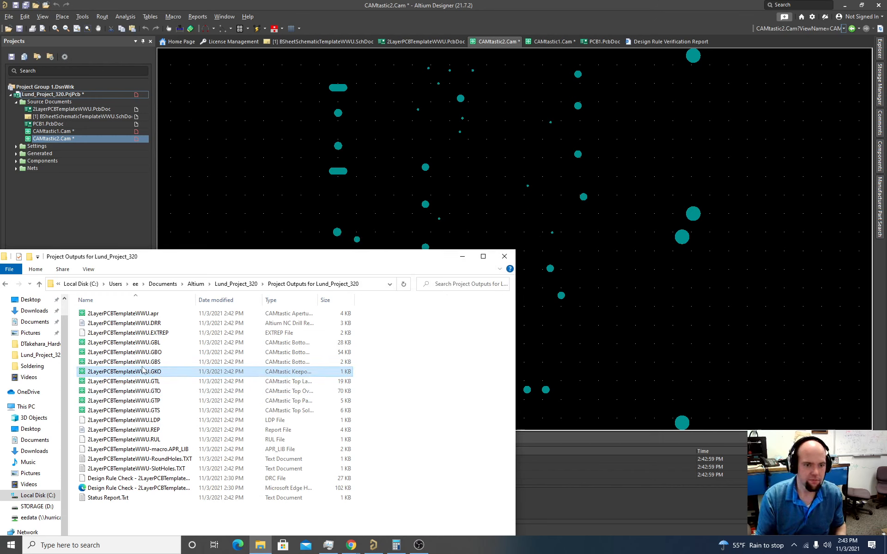
- Compress the GBL, GBO, GBS, GKO, GTL, GTO and GTS files with the RoundHoles and SlotHoles text files into one zip, keeping the suggested name
ctrl+click(145, 363)
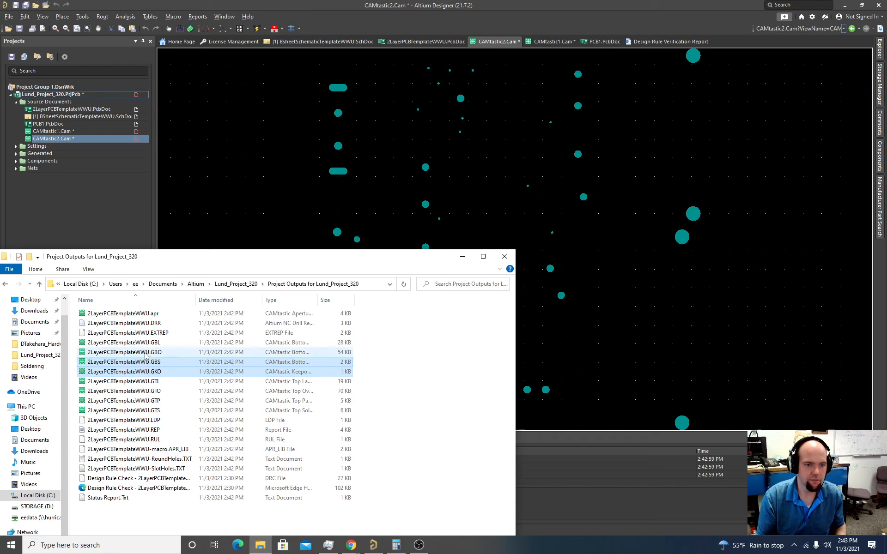
ctrl+click(145, 353)
ctrl+click(146, 344)
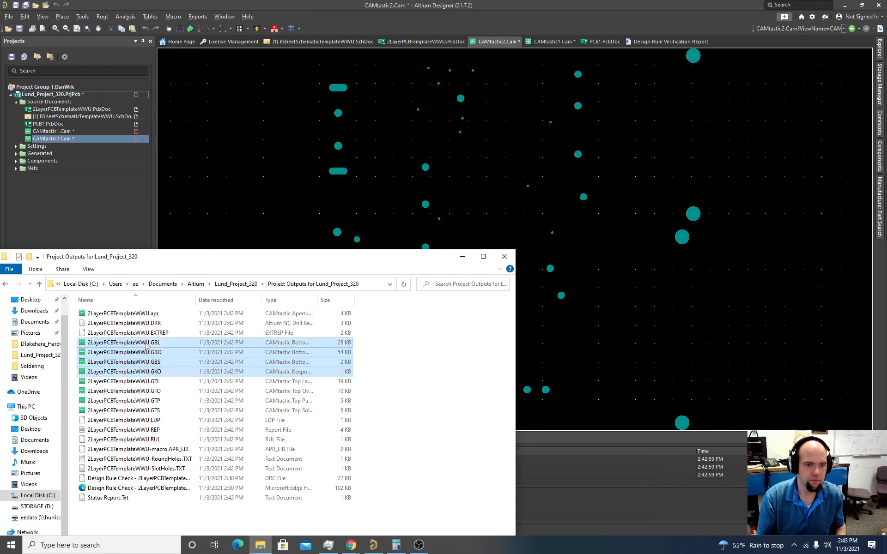
ctrl+click(139, 381)
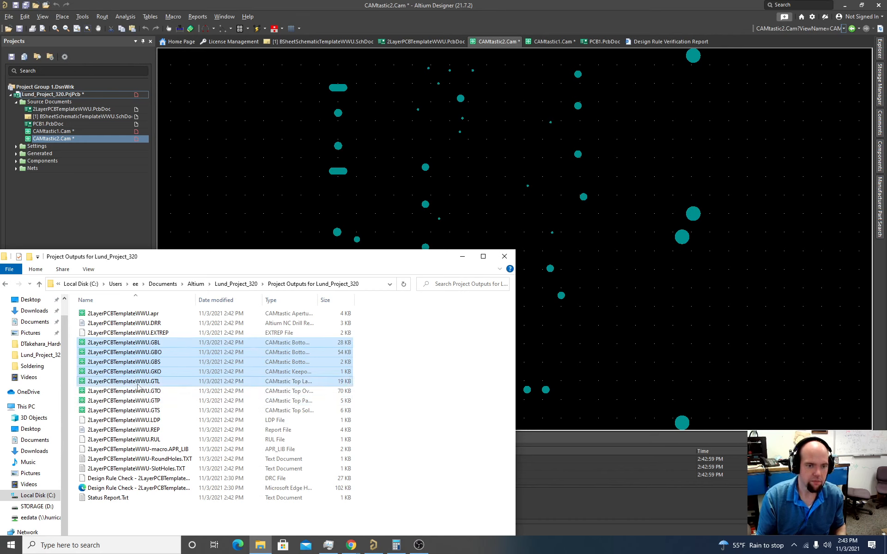
ctrl+click(138, 391)
ctrl+click(156, 412)
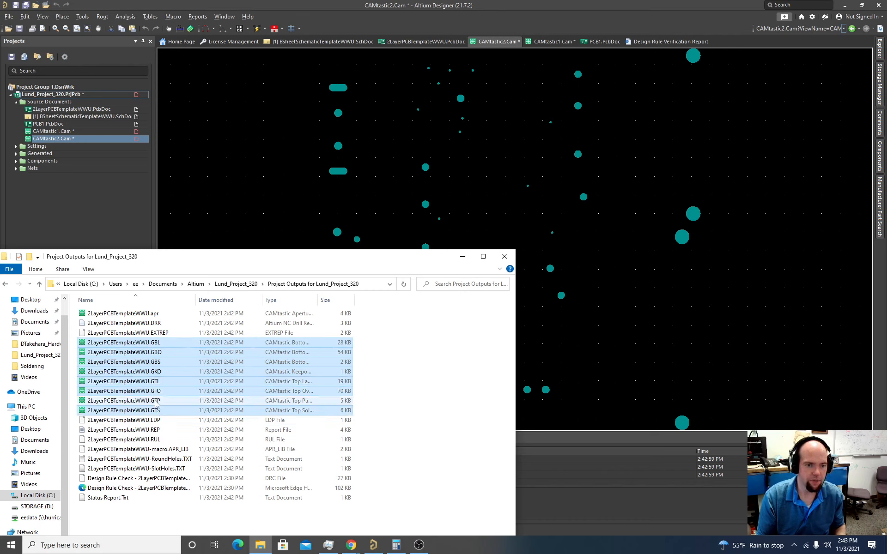
ctrl+click(164, 459)
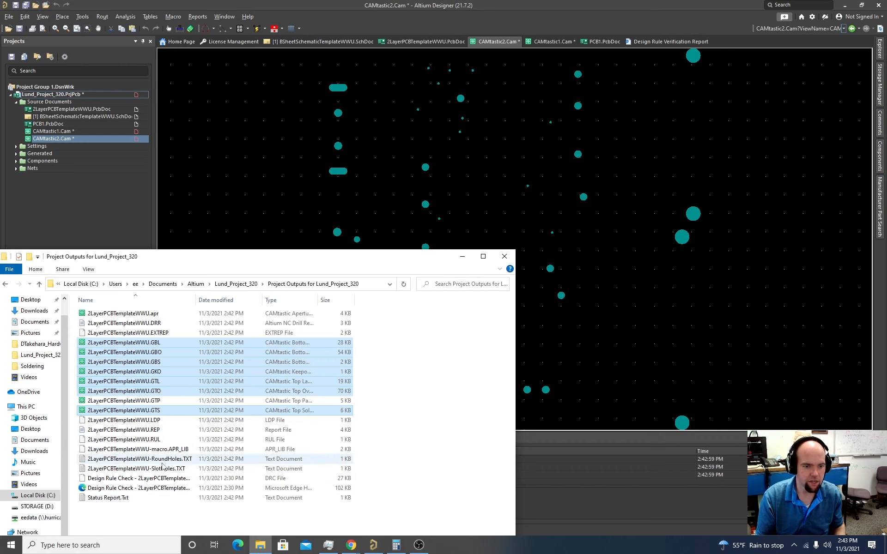
ctrl+click(164, 469)
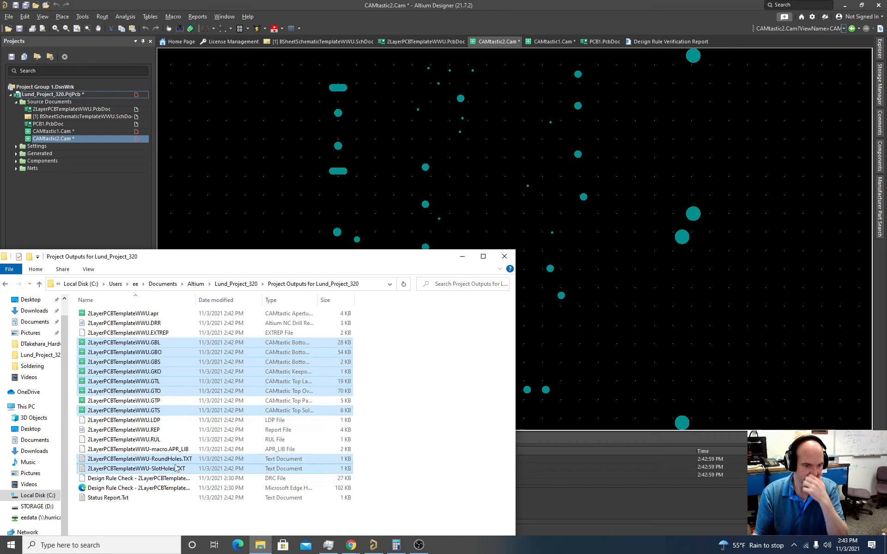
right_click(162, 467)
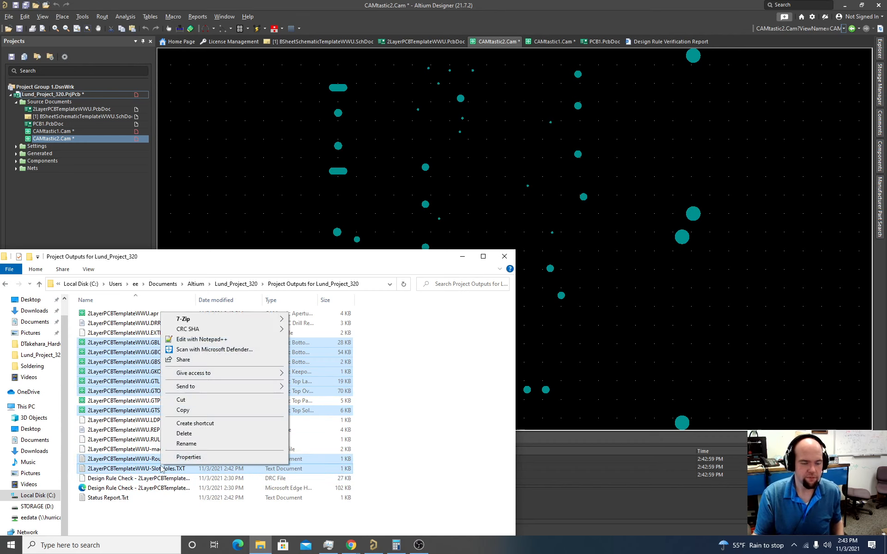
mouse_move(202, 388)
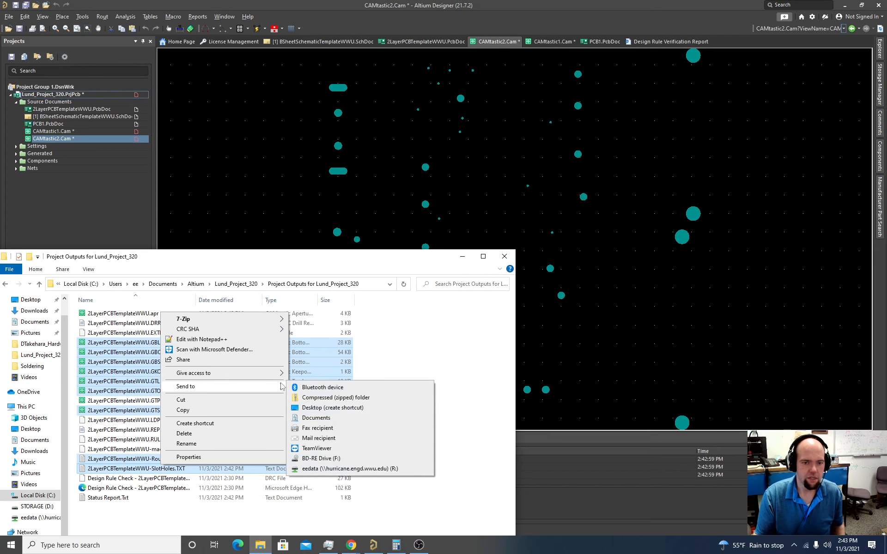
click(317, 398)
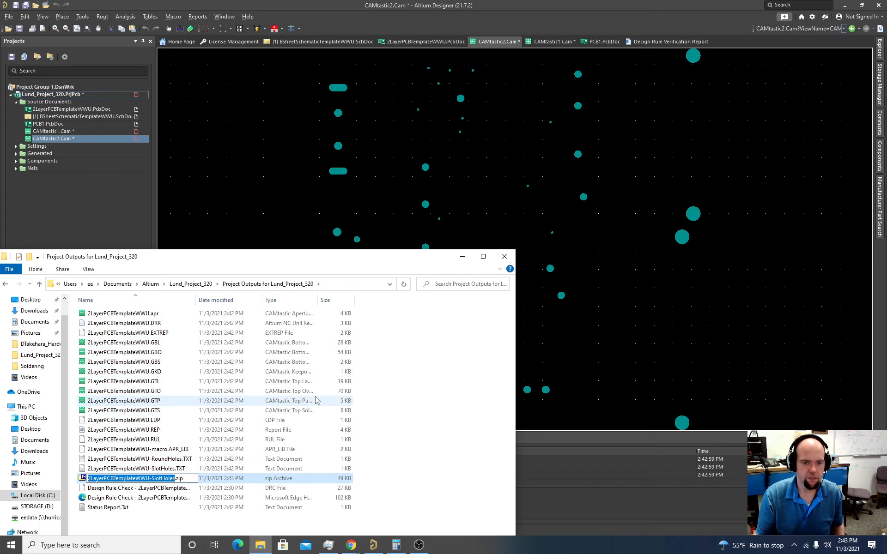
click(418, 433)
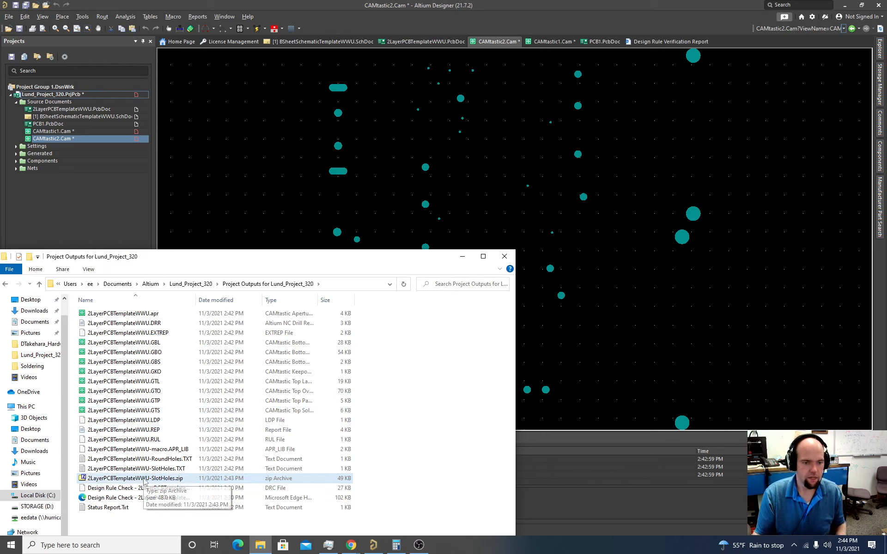
- Switch to Chrome and load the OSH Park home page in place of the Altium documentation page
click(356, 547)
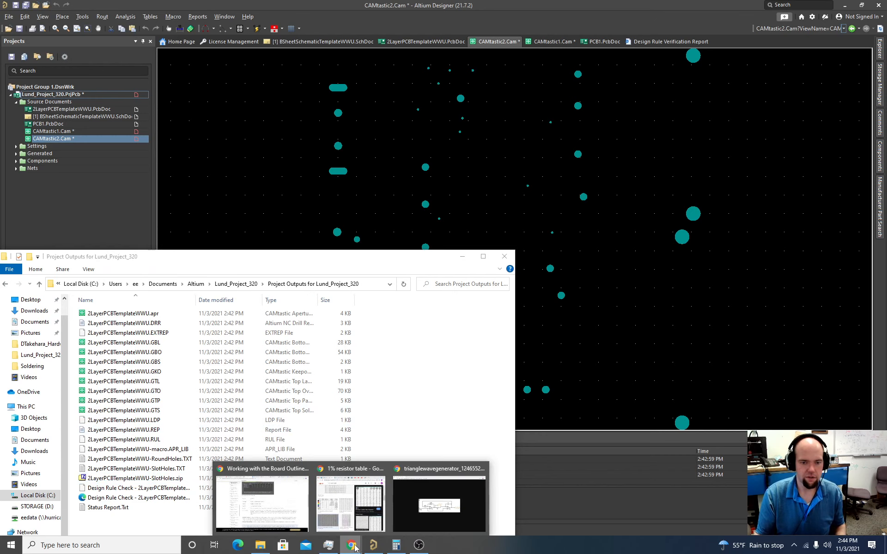
click(285, 509)
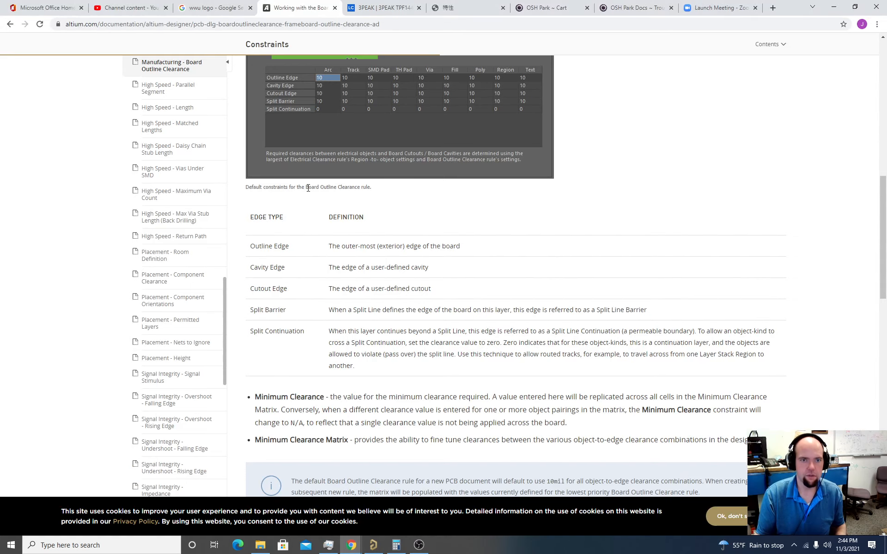
click(262, 27)
text(OSHP)
key(Return)
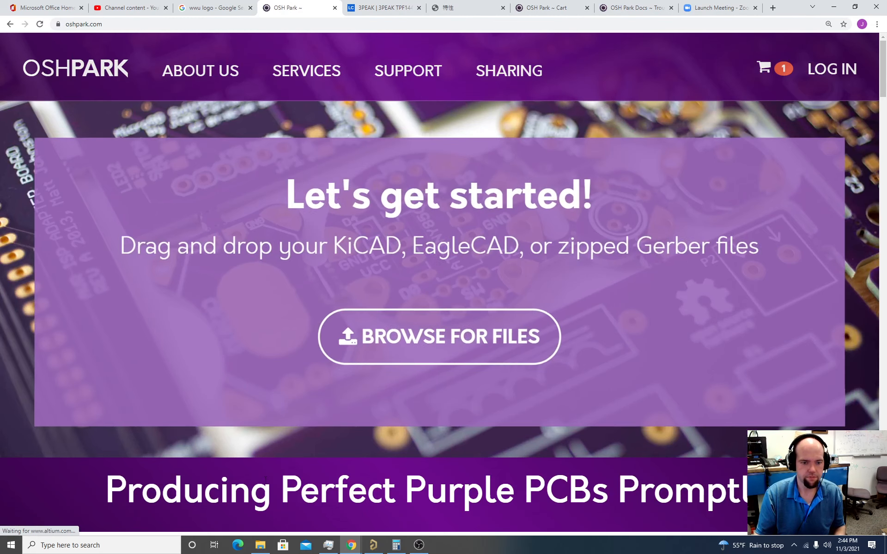
- Upload 2LayerPCBTemplateWWU-SlotHoles.zip from the Project Outputs folder to the OSH Park page
click(260, 546)
drag(164, 483, 539, 335)
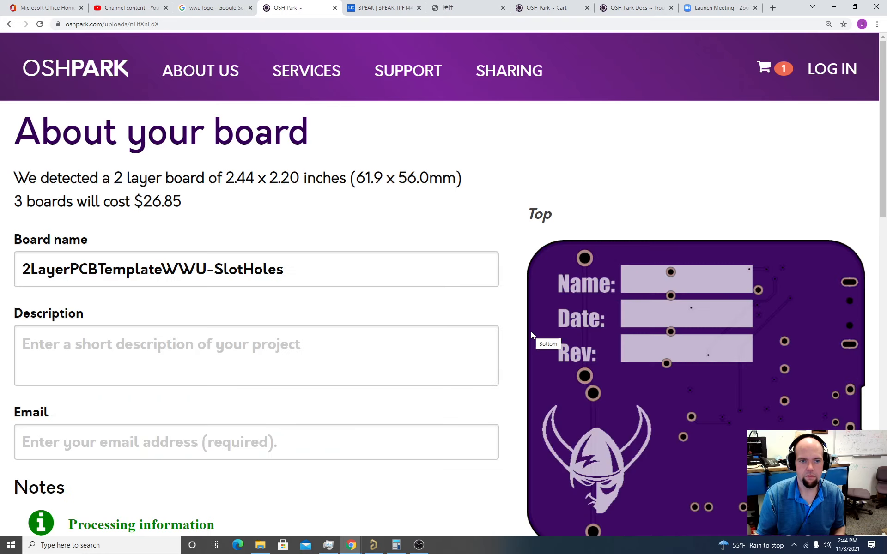
- Examine the uploaded board's top and bottom renderings, processing notes and detected dimensions in millimetres
key(ctrl+minus)
key(ctrl+minus)
key(ctrl+minus)
key(ctrl+minus)
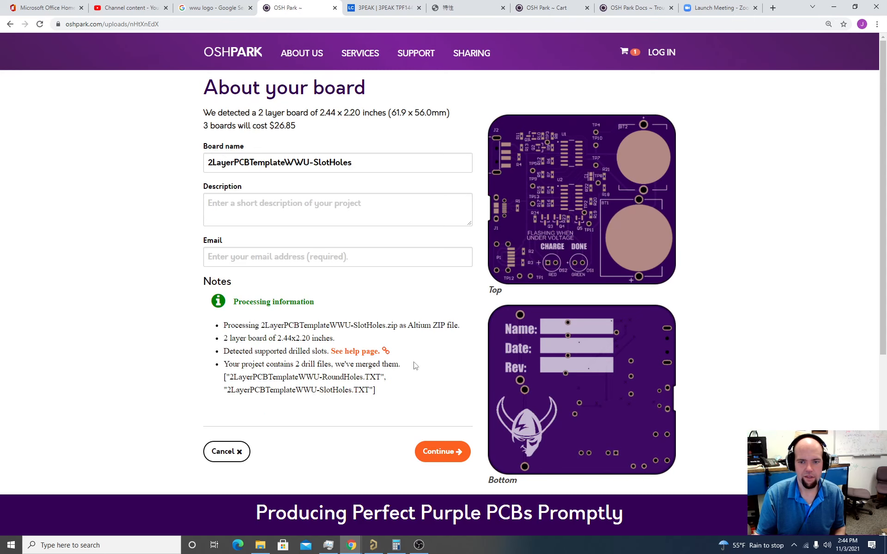
key(ctrl+plus)
key(ctrl+plus)
key(ctrl+plus)
scroll(616, 396, down, 5)
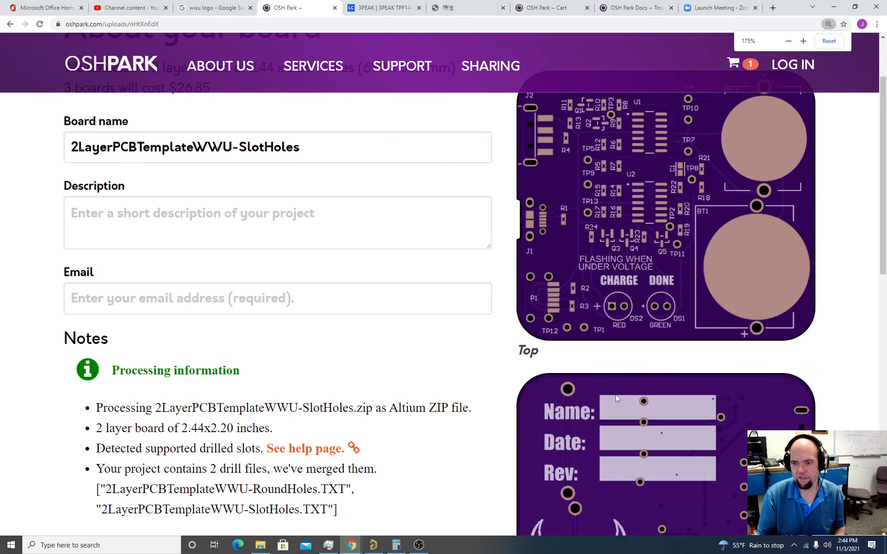
scroll(616, 398, up, 4)
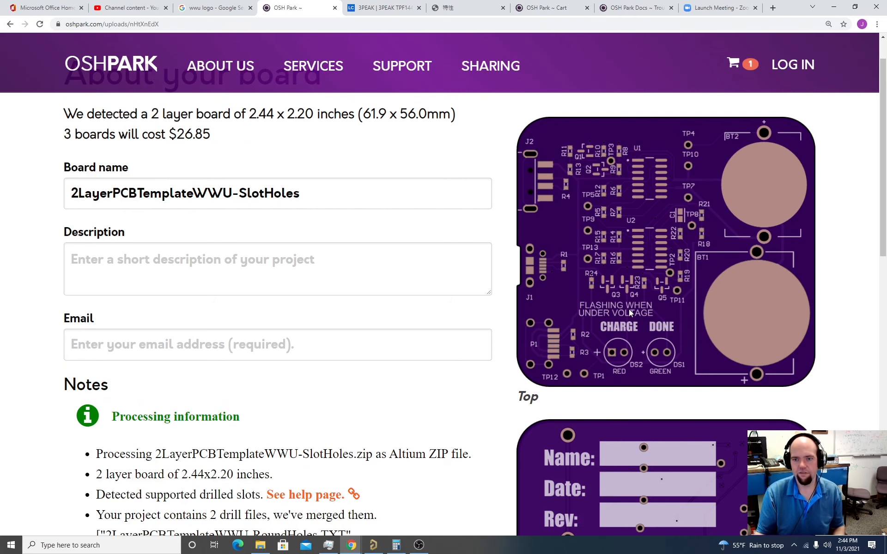
scroll(599, 351, down, 3)
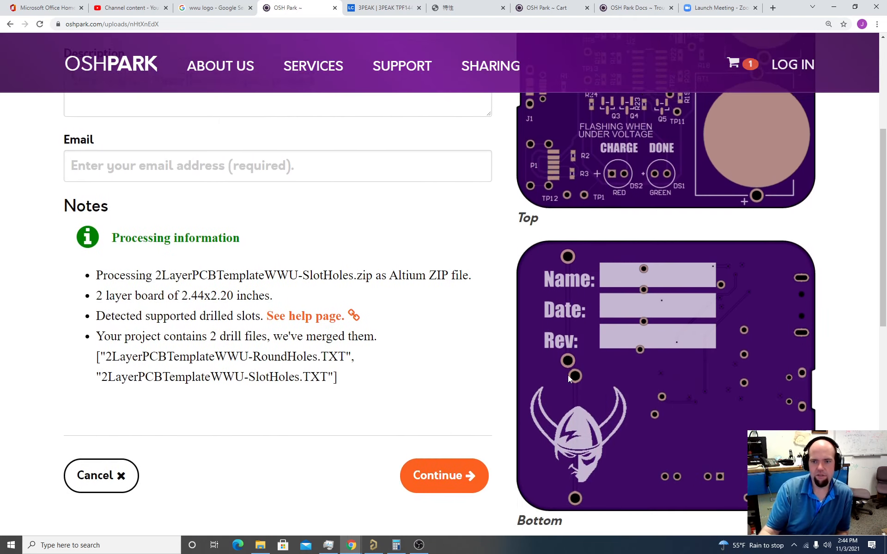
scroll(567, 375, up, 5)
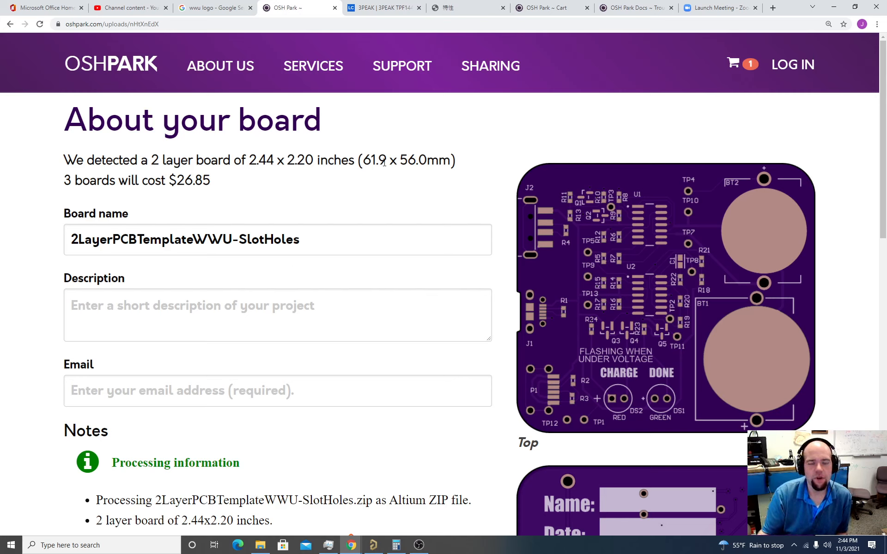
drag(424, 160, 368, 164)
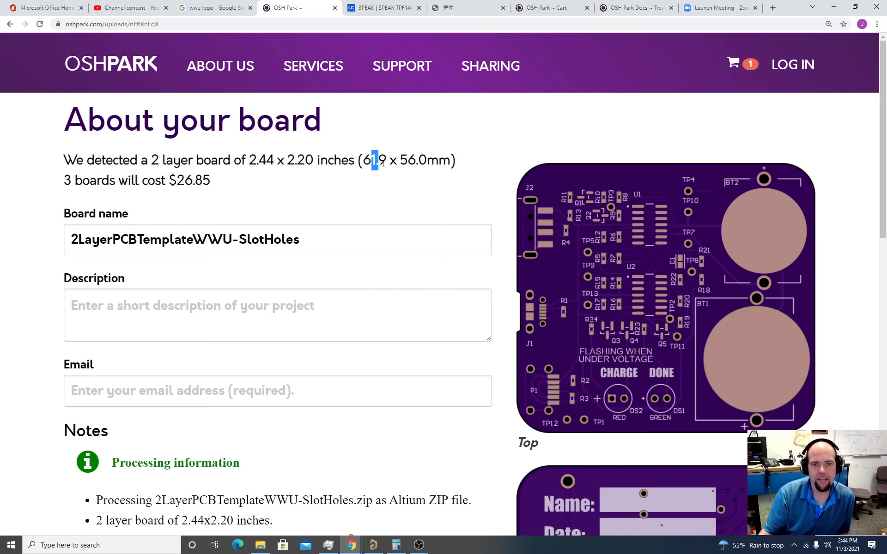
click(383, 163)
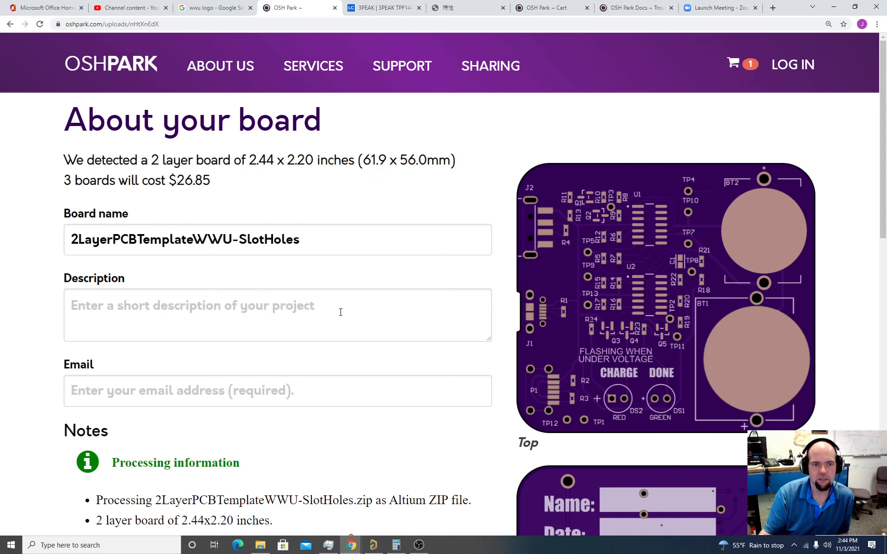
- Switch to File Explorer and rename the zip archive 2LayerPCBTemplateWWU-SlotHoles.zip to LUND_62x56mm_BLUE_5copies.zip
click(261, 545)
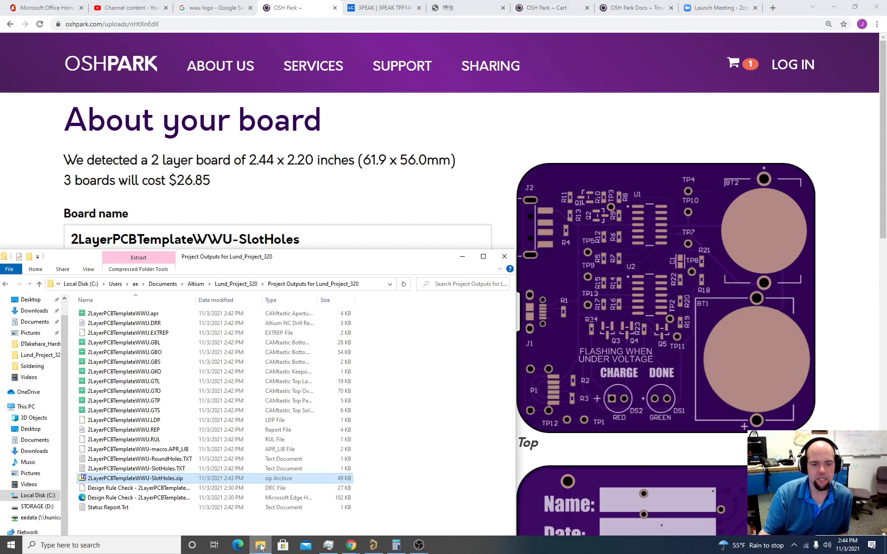
click(149, 481)
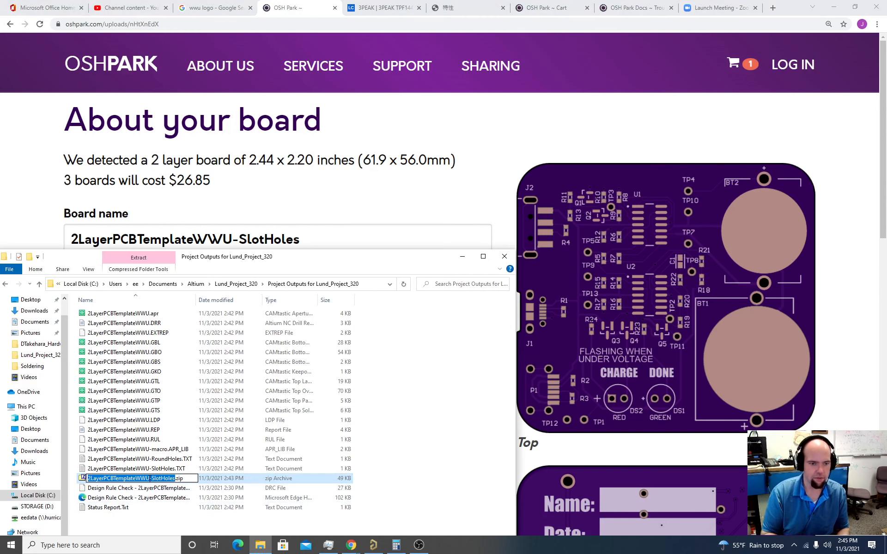
text(LUND_)
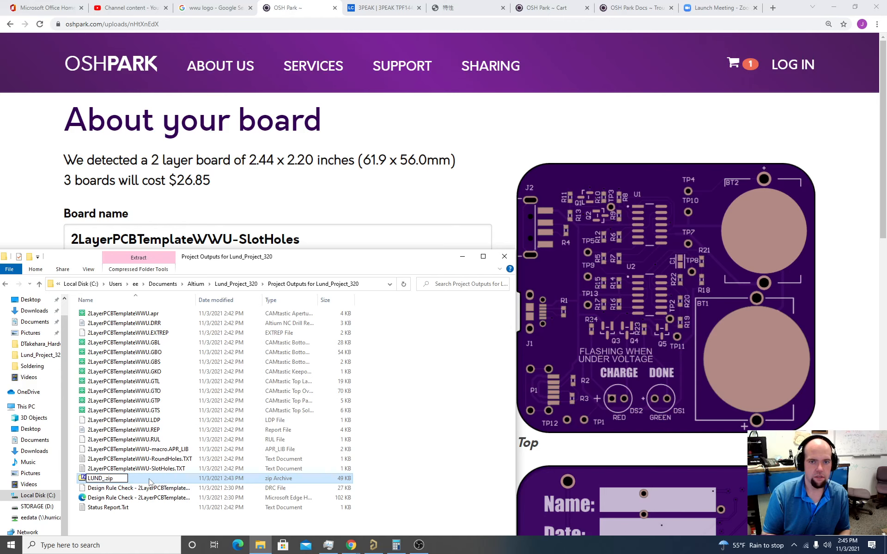
text(6)
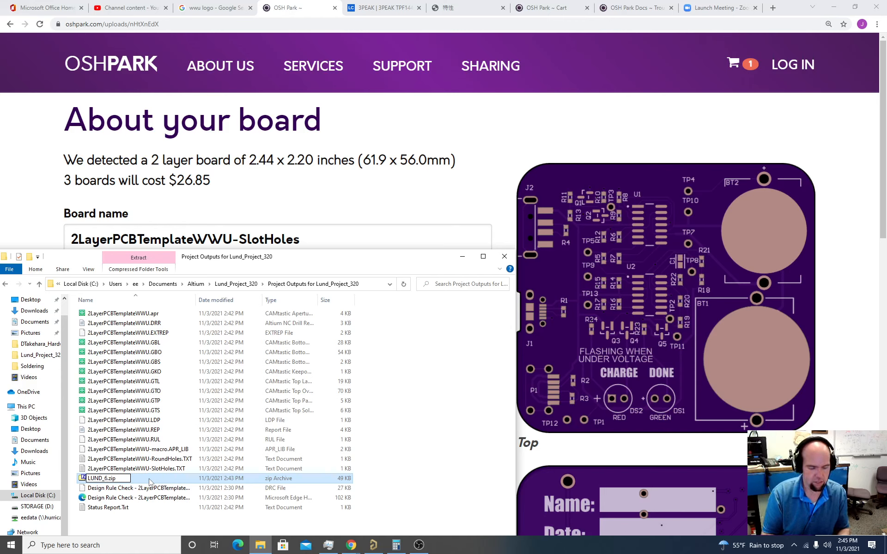
text(2x)
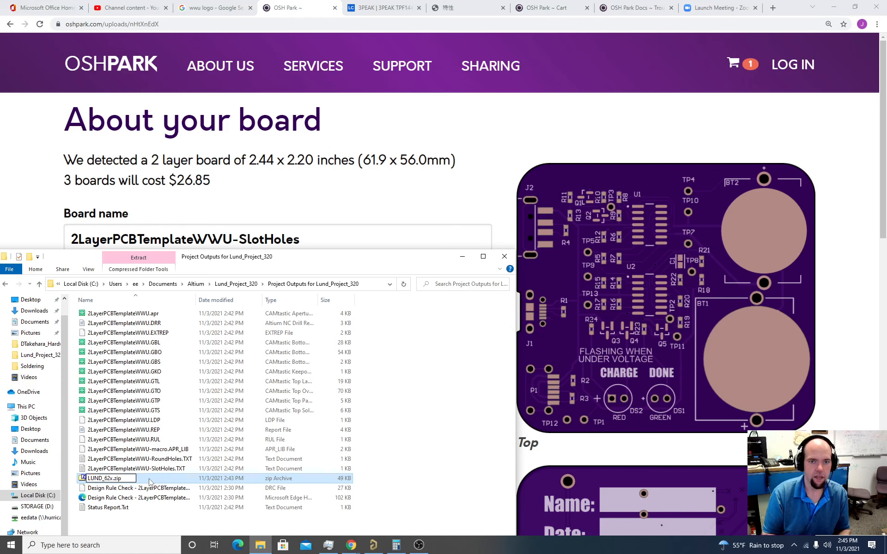
text(56mm)
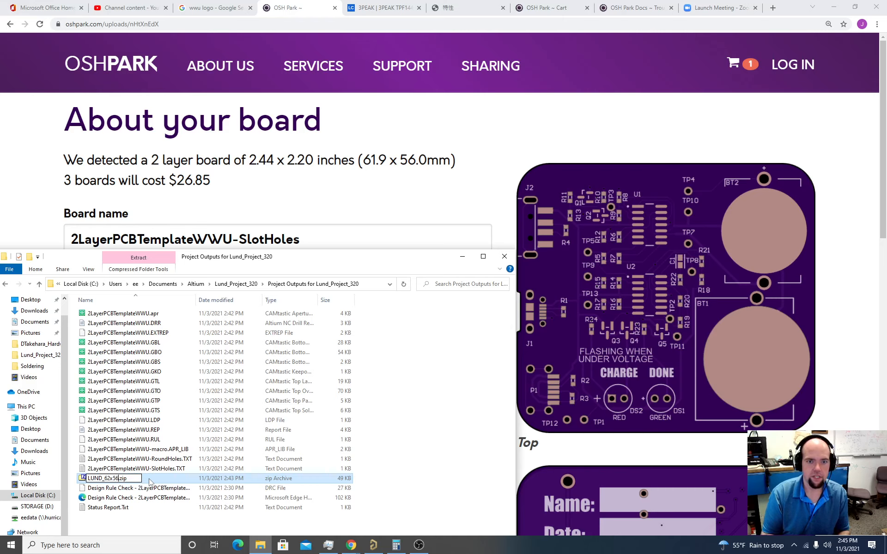
text(_)
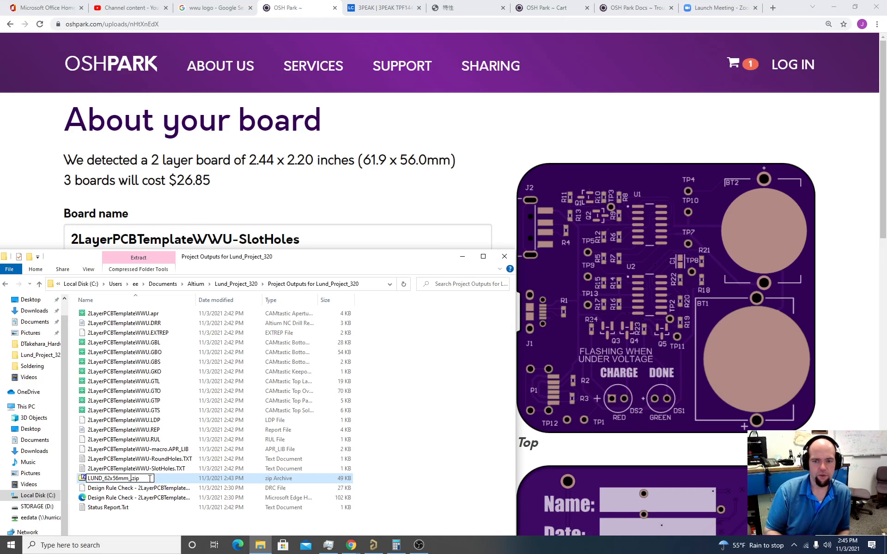
text(BLUE_)
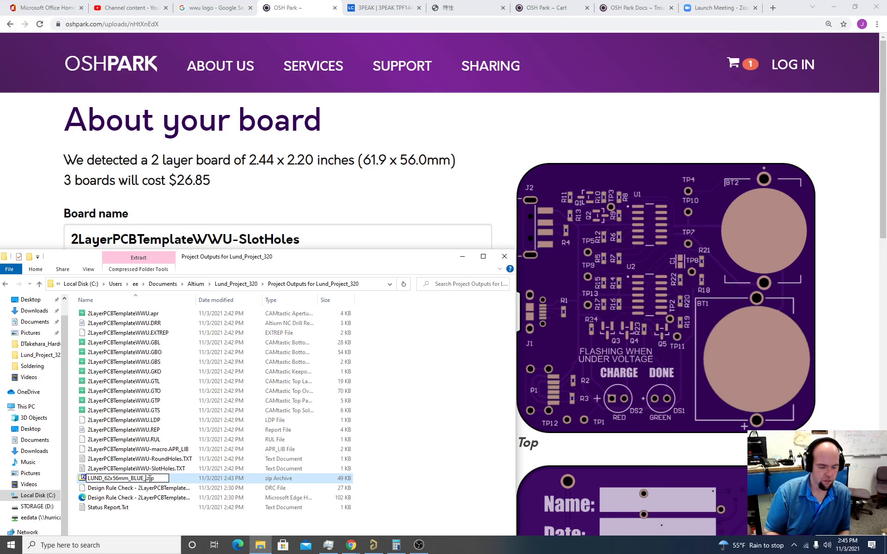
text(5boards)
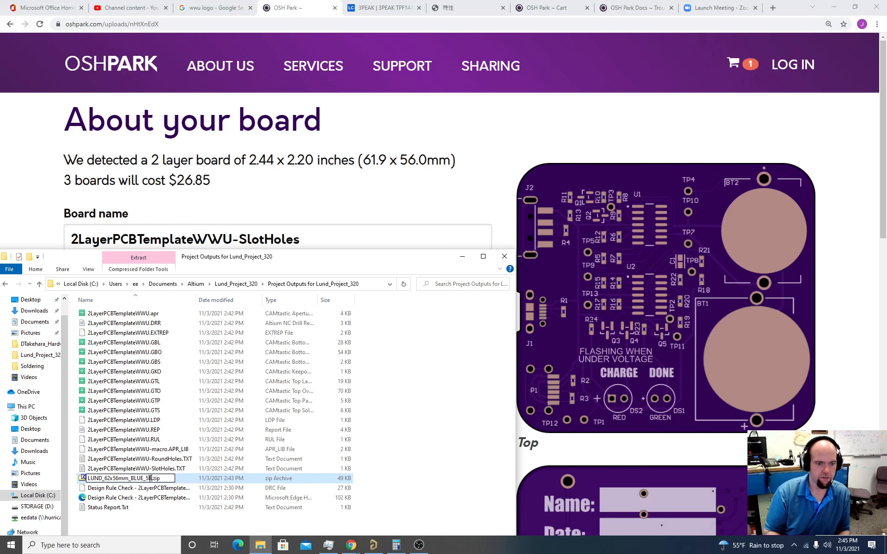
key(BackSpace)
key(BackSpace)
key(BackSpace)
key(BackSpace)
key(BackSpace)
key(BackSpace)
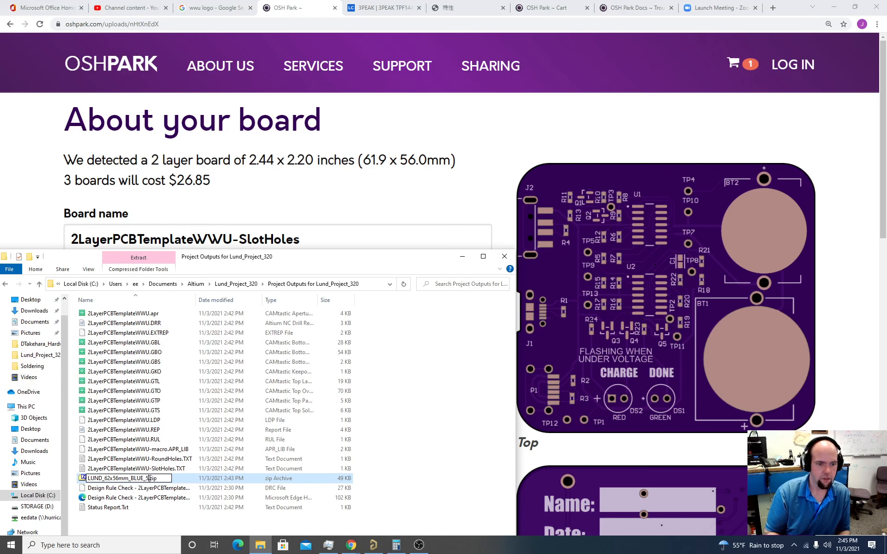
text(copies)
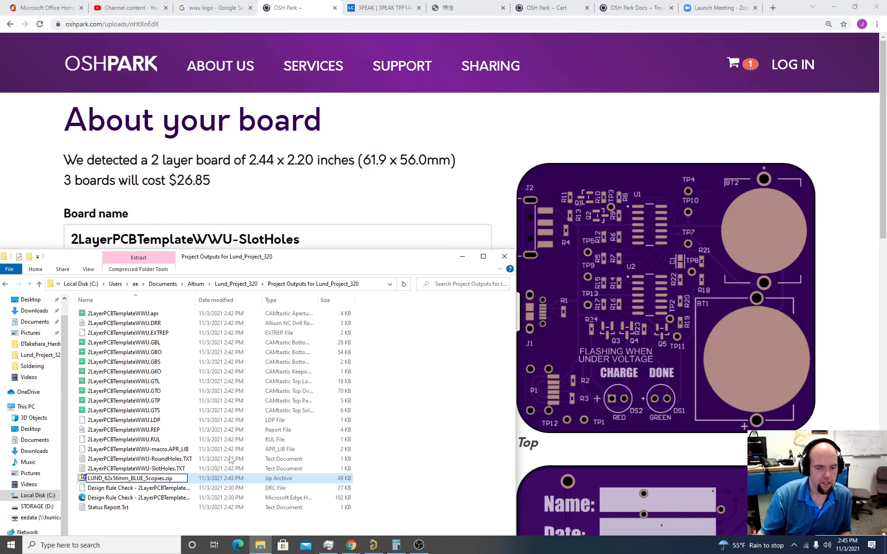
click(388, 450)
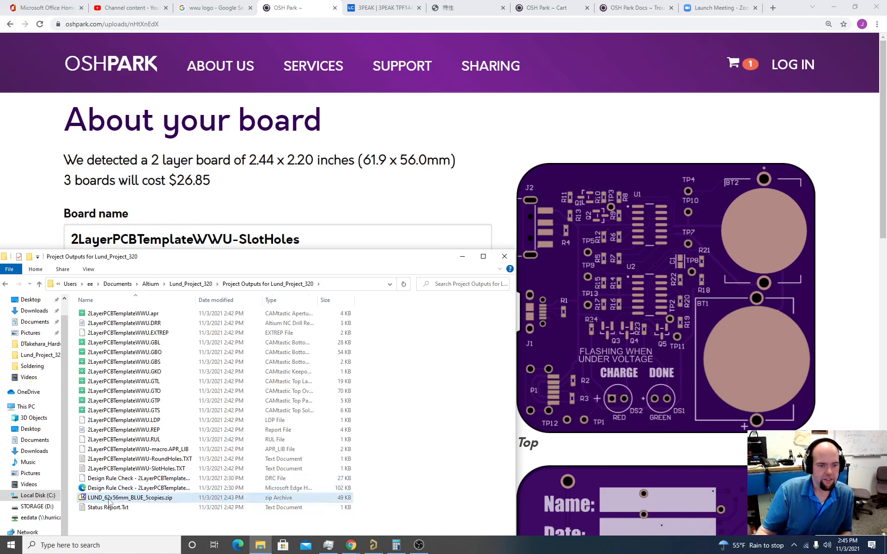